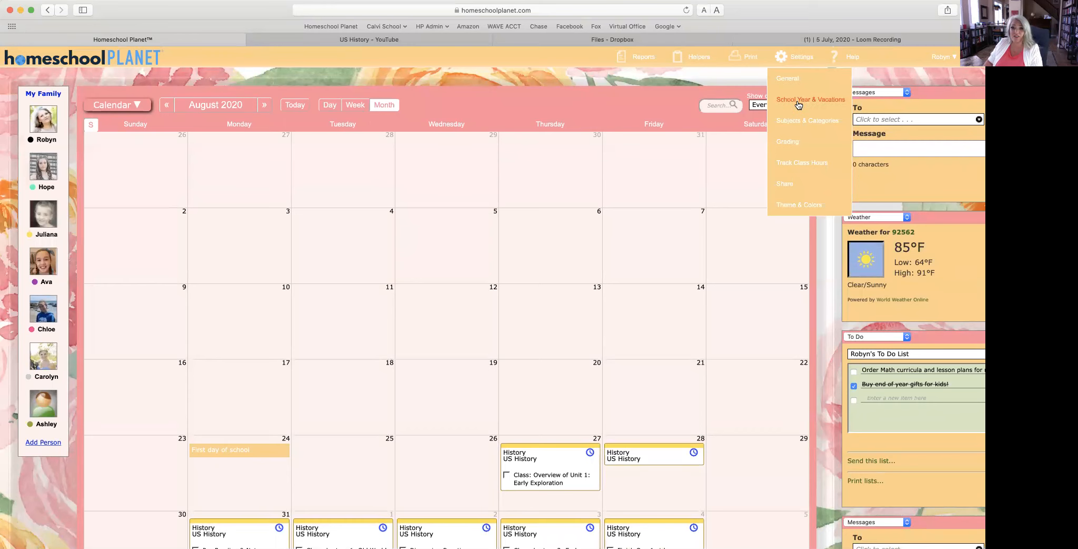
Step: Add a 2021–2022 school year in School Year & Vacations with first day 8/23/2021
{"action": "left_click", "coordinate": [797, 98]}
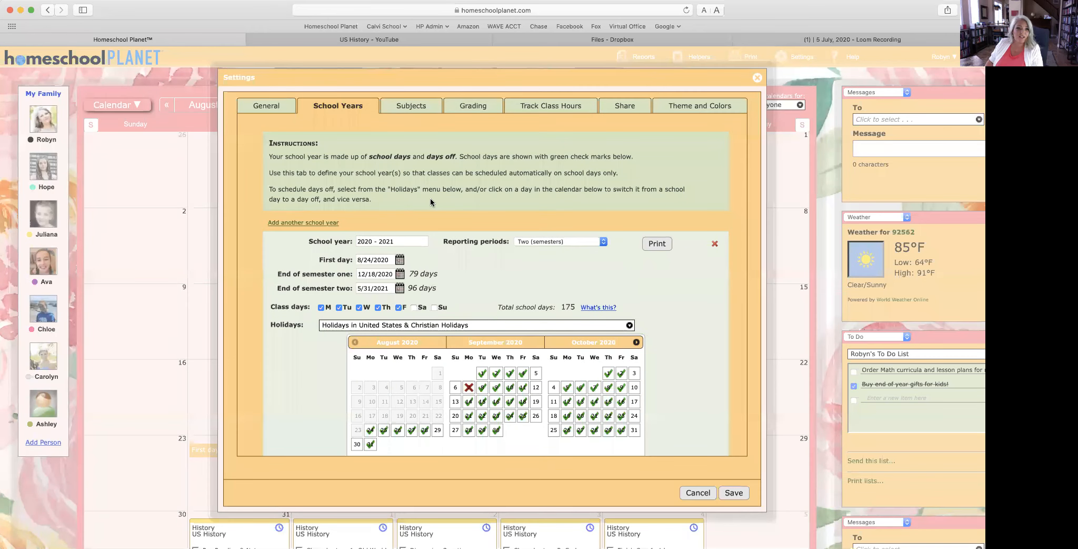
{"action": "left_click", "coordinate": [318, 223]}
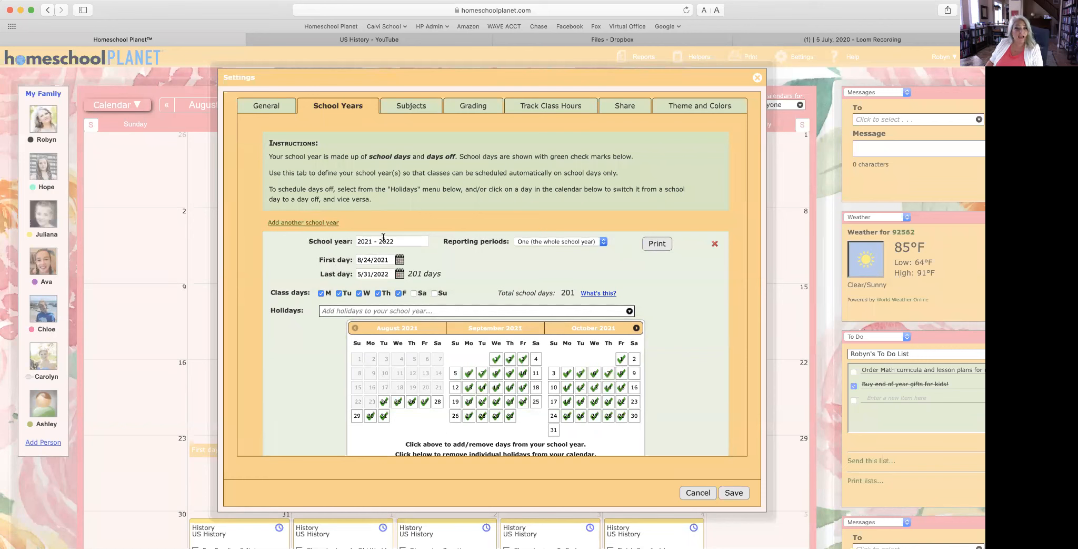
{"action": "left_click", "coordinate": [399, 262]}
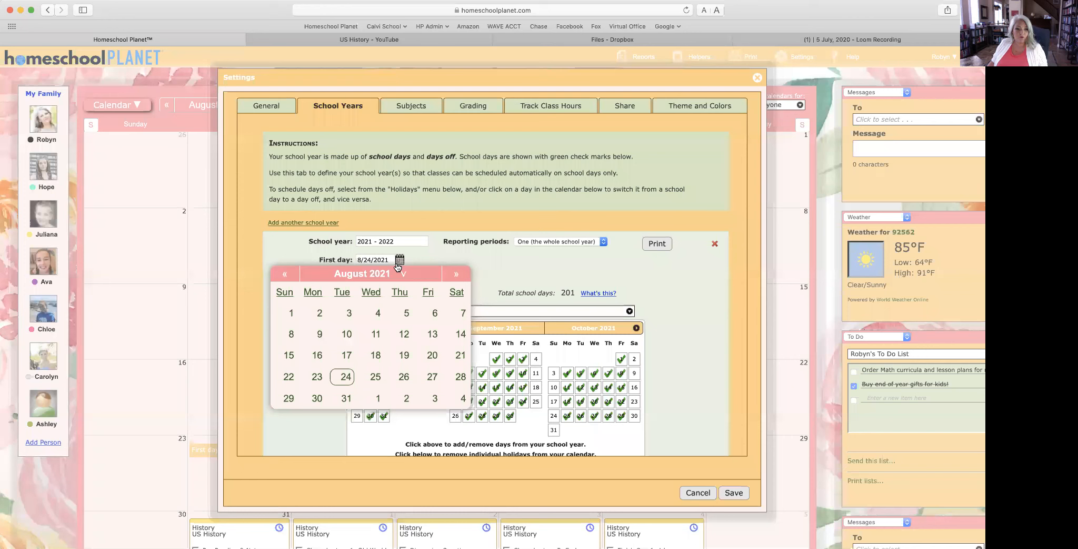
{"action": "left_click", "coordinate": [317, 378]}
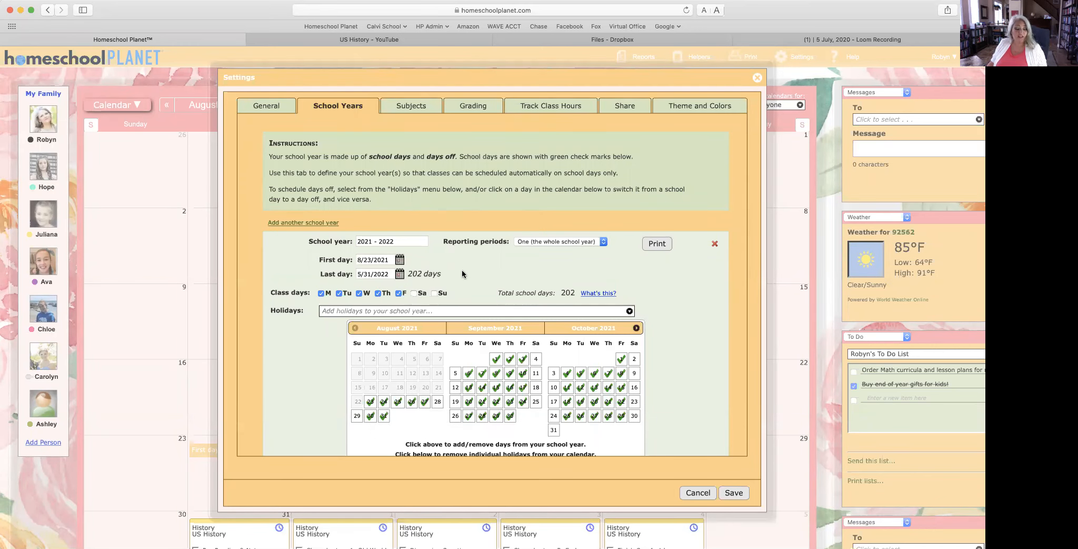
Step: Add the United States holiday set to the 2021–2022 school year
{"action": "scroll", "coordinate": [462, 273], "scroll_direction": "down", "scroll_amount": 3}
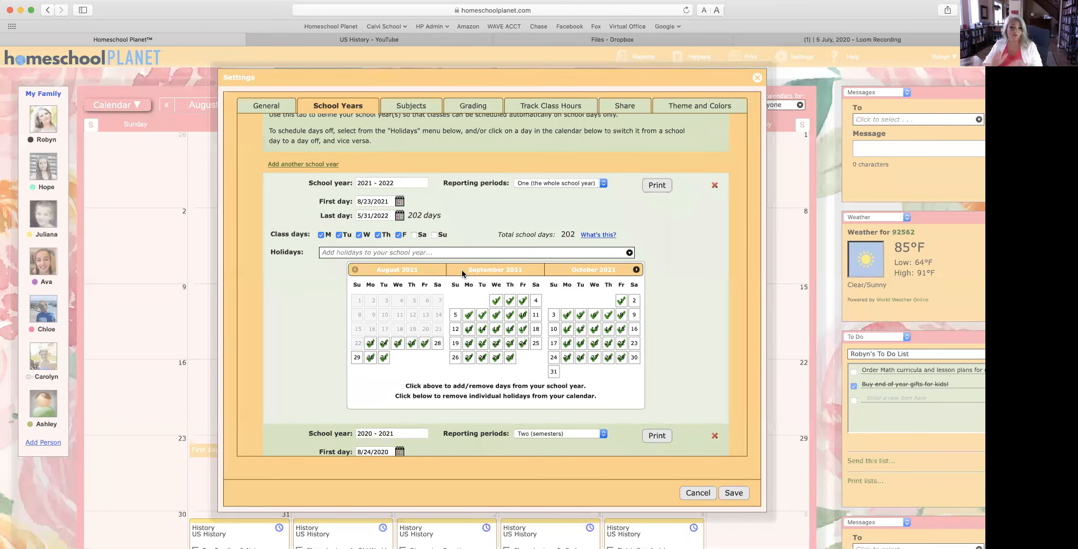
{"action": "left_click", "coordinate": [499, 255]}
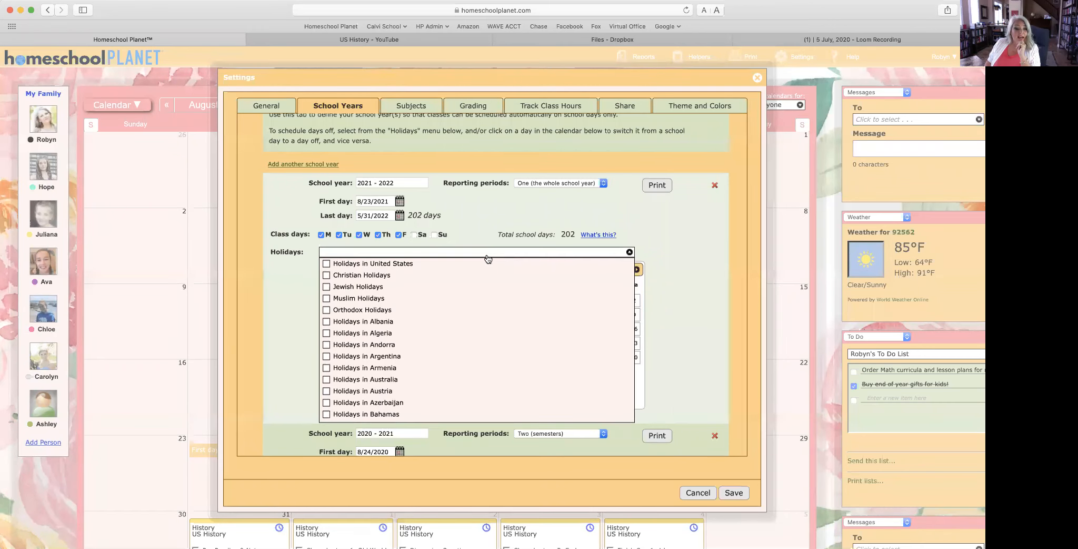
{"action": "left_click", "coordinate": [401, 264]}
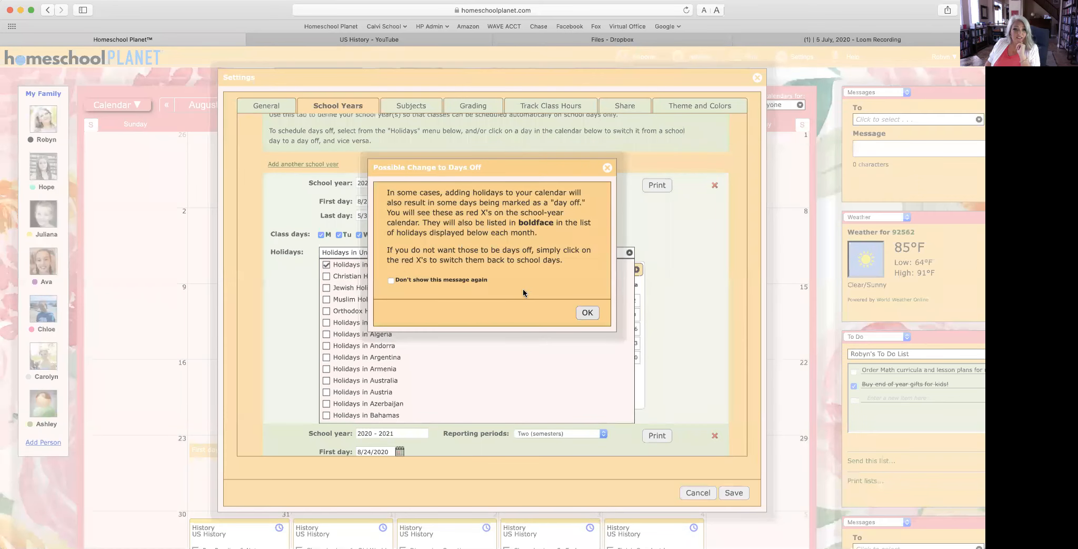
{"action": "left_click", "coordinate": [588, 313]}
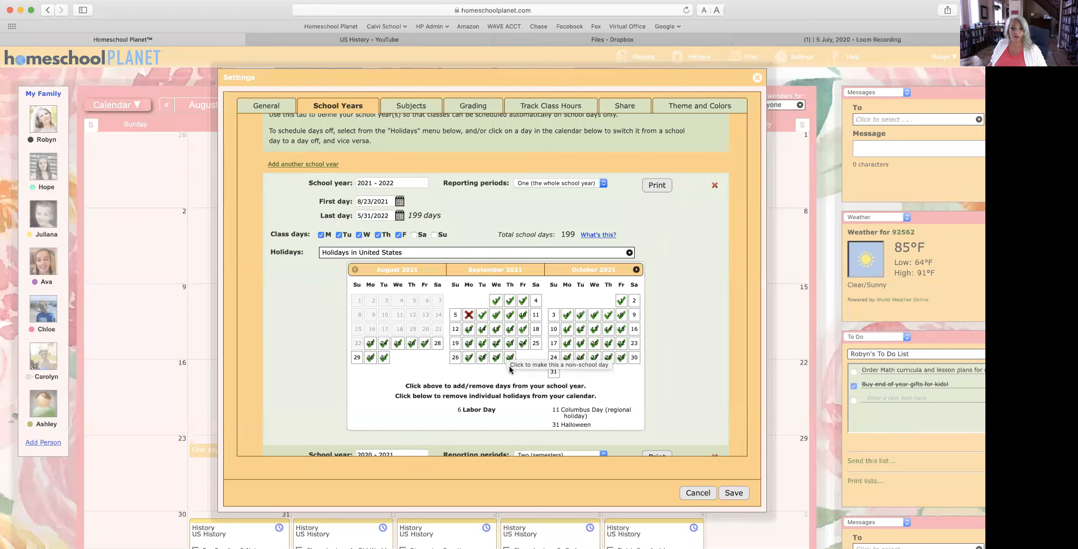
Step: Take Thanksgiving week, November 22–26, off and keep Veterans Day, November 11, a school day
{"action": "left_click", "coordinate": [637, 269]}
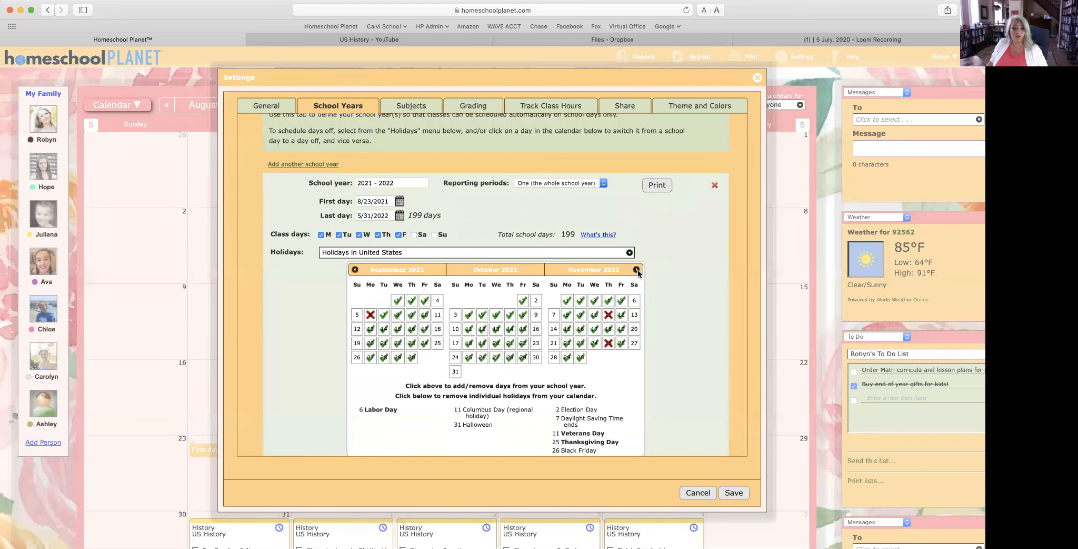
{"action": "left_click", "coordinate": [622, 344]}
{"action": "left_click", "coordinate": [595, 343]}
{"action": "left_click", "coordinate": [581, 343]}
{"action": "left_click", "coordinate": [568, 345]}
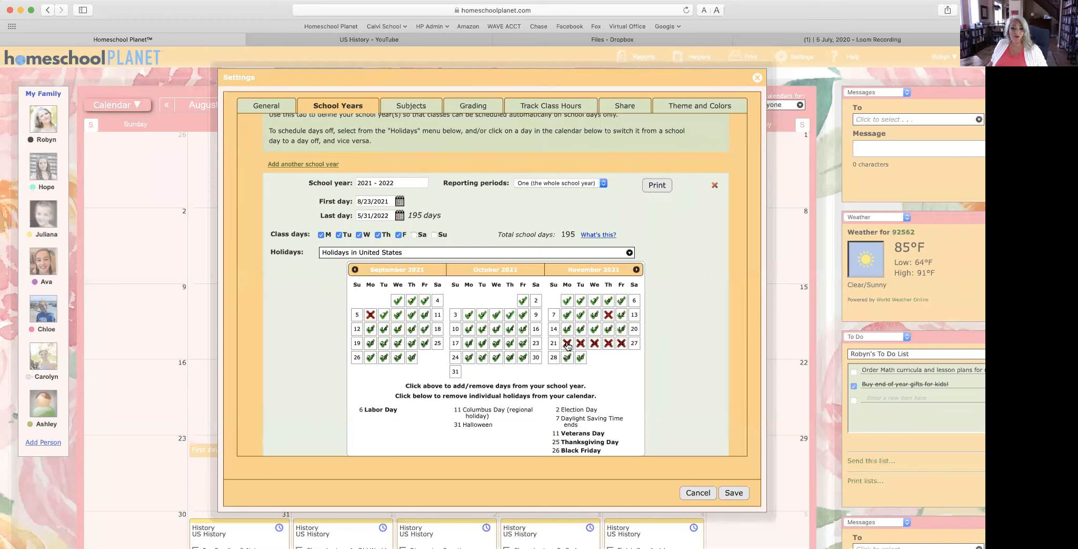
{"action": "left_click", "coordinate": [609, 316]}
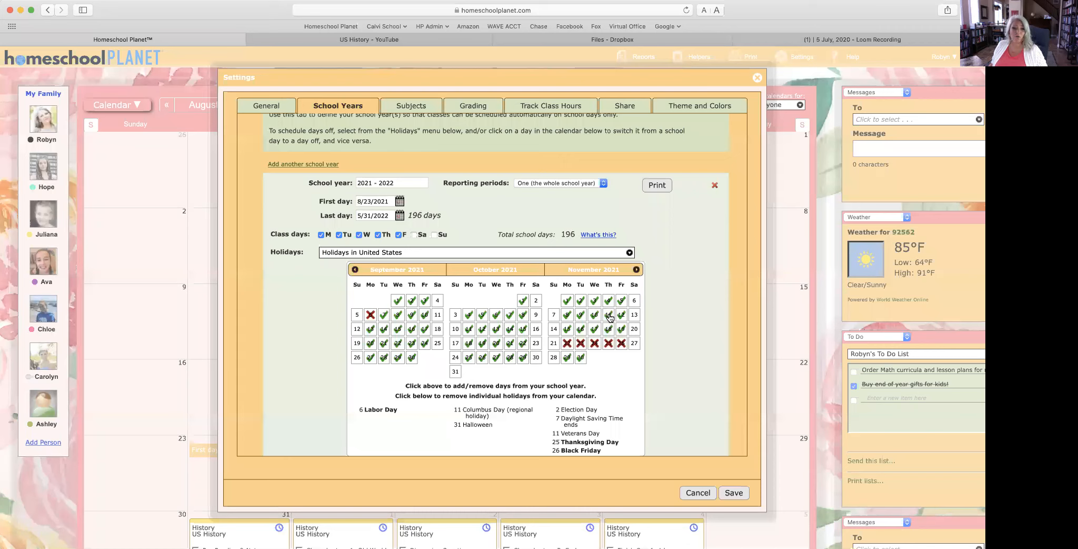
Step: Mark December 20–31 as winter-break days off
{"action": "left_click", "coordinate": [637, 270]}
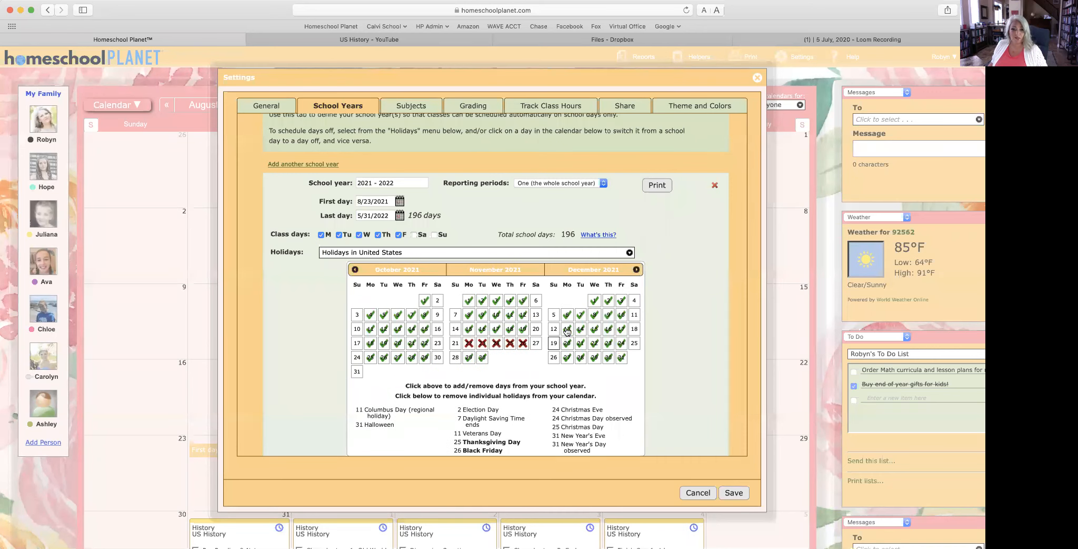
{"action": "left_click", "coordinate": [621, 343]}
{"action": "left_click", "coordinate": [608, 343]}
{"action": "left_click", "coordinate": [594, 343]}
{"action": "left_click", "coordinate": [580, 343]}
{"action": "left_click", "coordinate": [567, 343]}
{"action": "left_click", "coordinate": [567, 358]}
{"action": "left_click", "coordinate": [580, 357]}
{"action": "left_click", "coordinate": [595, 358]}
{"action": "left_click", "coordinate": [608, 358]}
{"action": "left_click", "coordinate": [621, 357]}
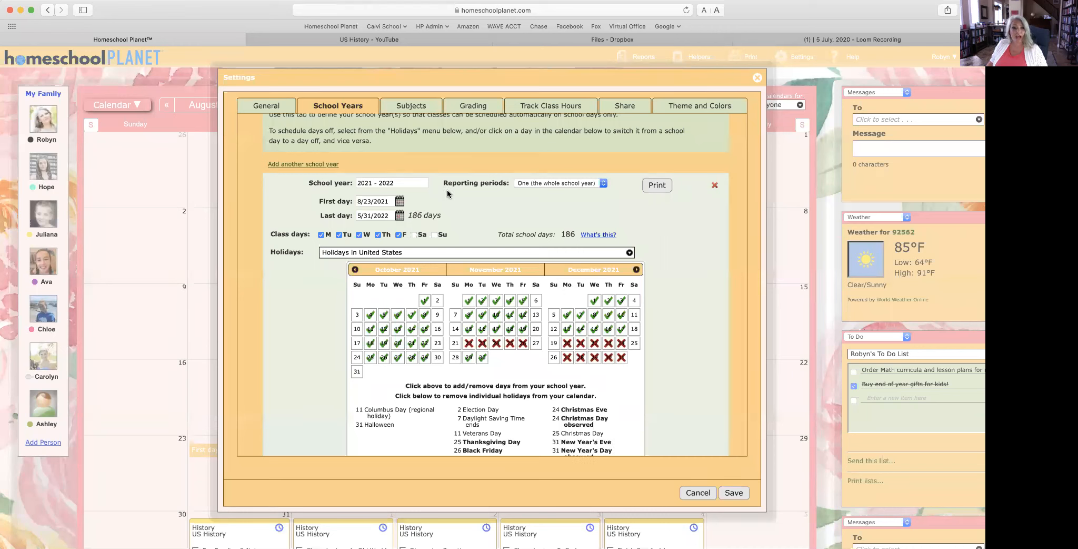
Step: Advance the calendar to spring and add the Christian Holidays set
{"action": "left_click", "coordinate": [635, 269]}
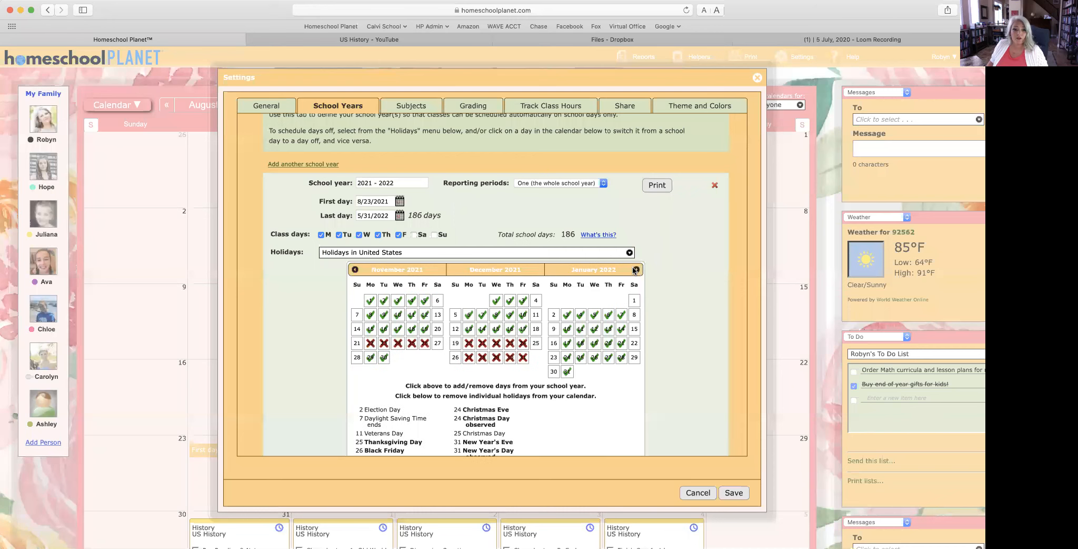
{"action": "left_click", "coordinate": [635, 269]}
{"action": "left_click", "coordinate": [635, 269]}
{"action": "left_click", "coordinate": [635, 269]}
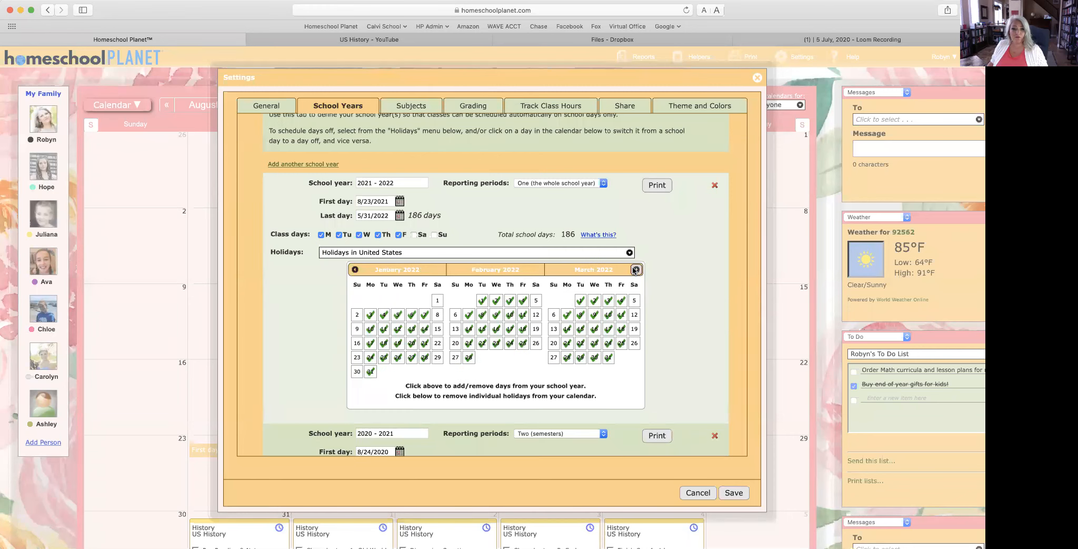
{"action": "left_click", "coordinate": [636, 269]}
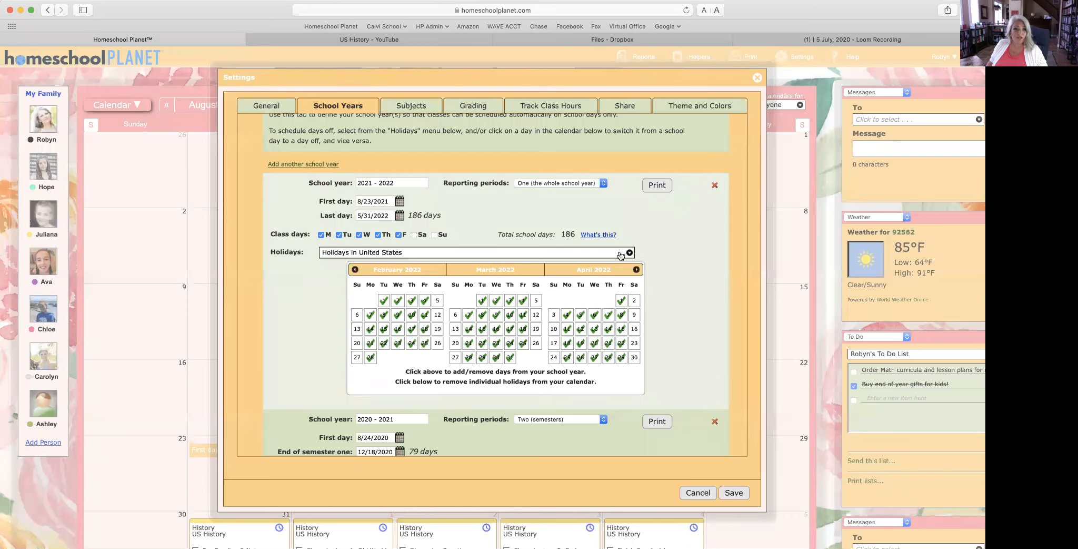
{"action": "left_click", "coordinate": [621, 255]}
{"action": "left_click", "coordinate": [362, 277]}
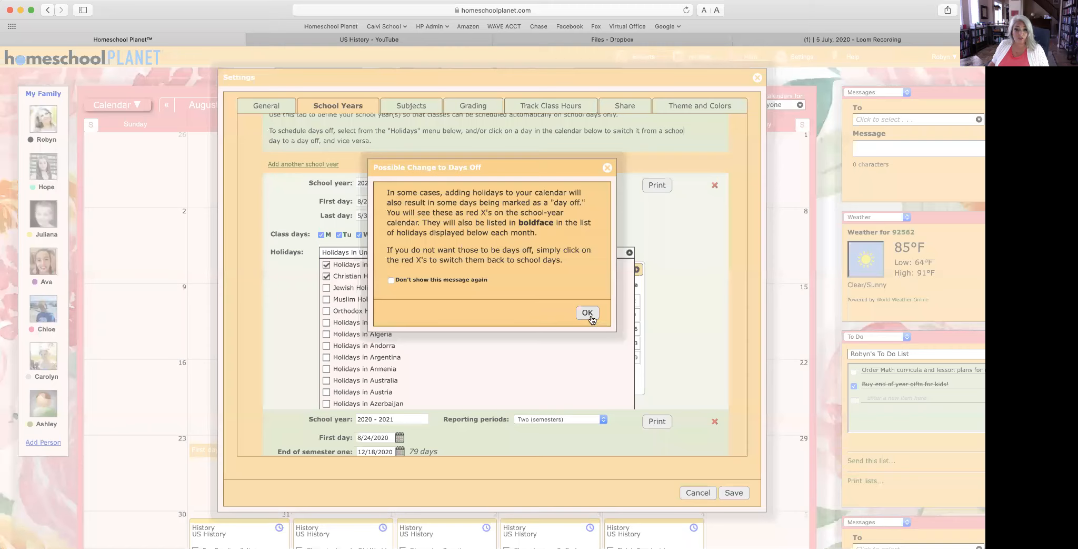
Step: Dismiss the Days Off notice and make April 11–15, 2022 days off
{"action": "left_click", "coordinate": [588, 312]}
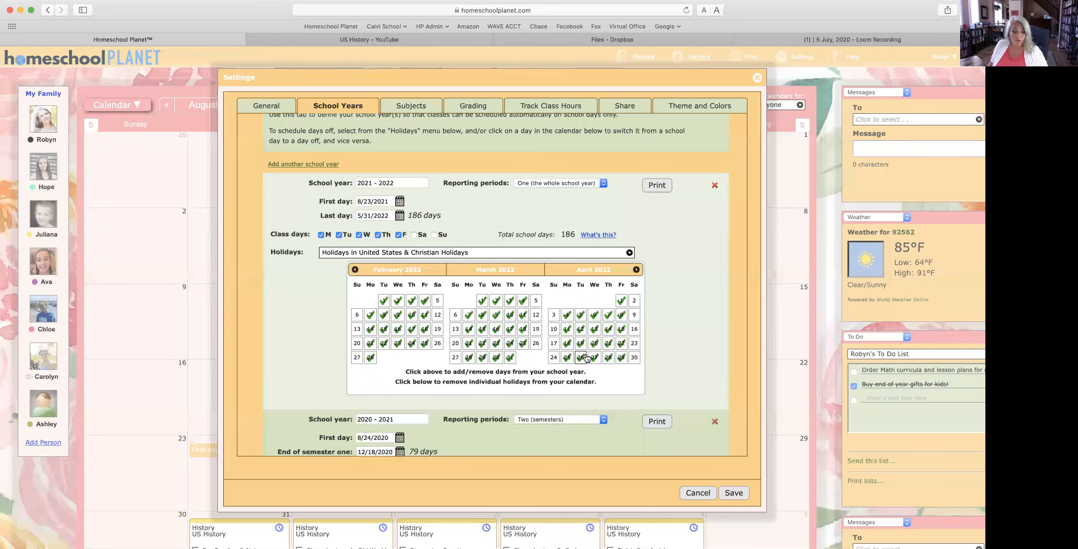
{"action": "scroll", "coordinate": [586, 358], "scroll_direction": "down", "scroll_amount": 2}
{"action": "scroll", "coordinate": [592, 360], "scroll_direction": "up", "scroll_amount": 4}
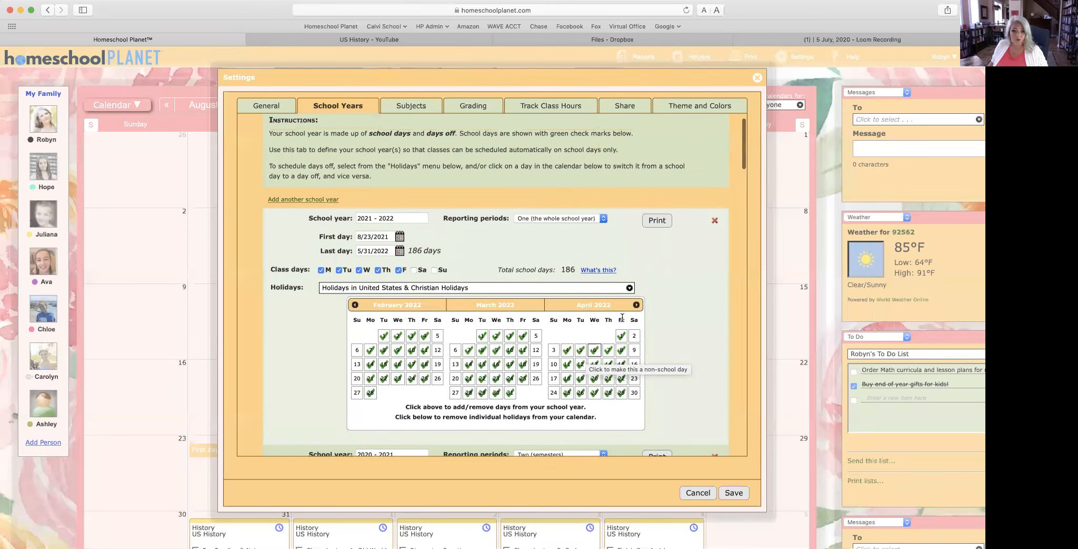
{"action": "scroll", "coordinate": [610, 359], "scroll_direction": "down", "scroll_amount": 1}
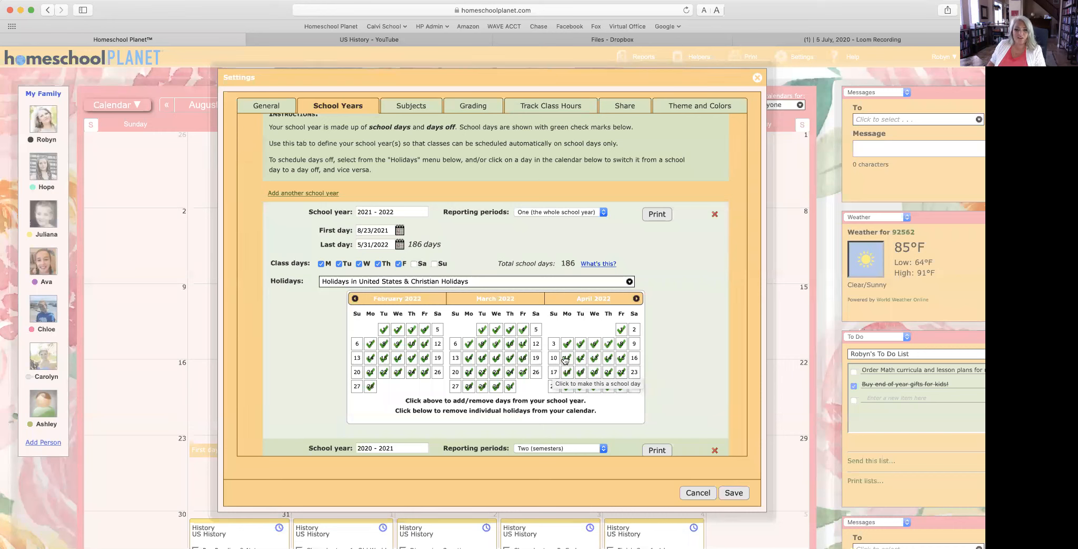
{"action": "left_click", "coordinate": [567, 358]}
{"action": "left_click", "coordinate": [581, 357]}
{"action": "left_click", "coordinate": [595, 358]}
{"action": "left_click", "coordinate": [608, 357]}
{"action": "left_click", "coordinate": [621, 357]}
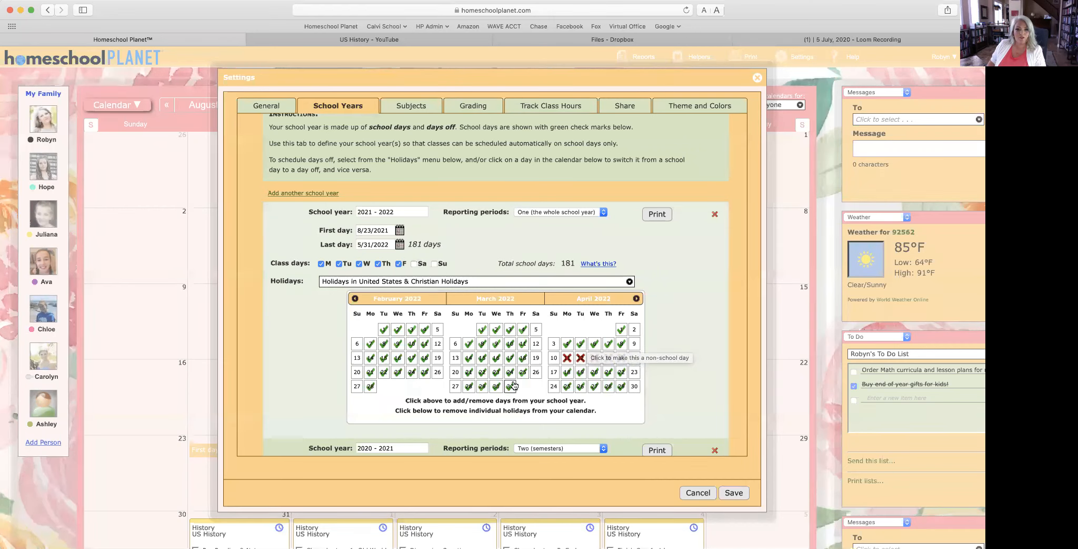
Step: Make February 21–25 and May 30, 2022 days off
{"action": "left_click", "coordinate": [370, 372]}
{"action": "left_click", "coordinate": [384, 372]}
{"action": "left_click", "coordinate": [397, 372]}
{"action": "left_click", "coordinate": [413, 372]}
{"action": "left_click", "coordinate": [425, 372]}
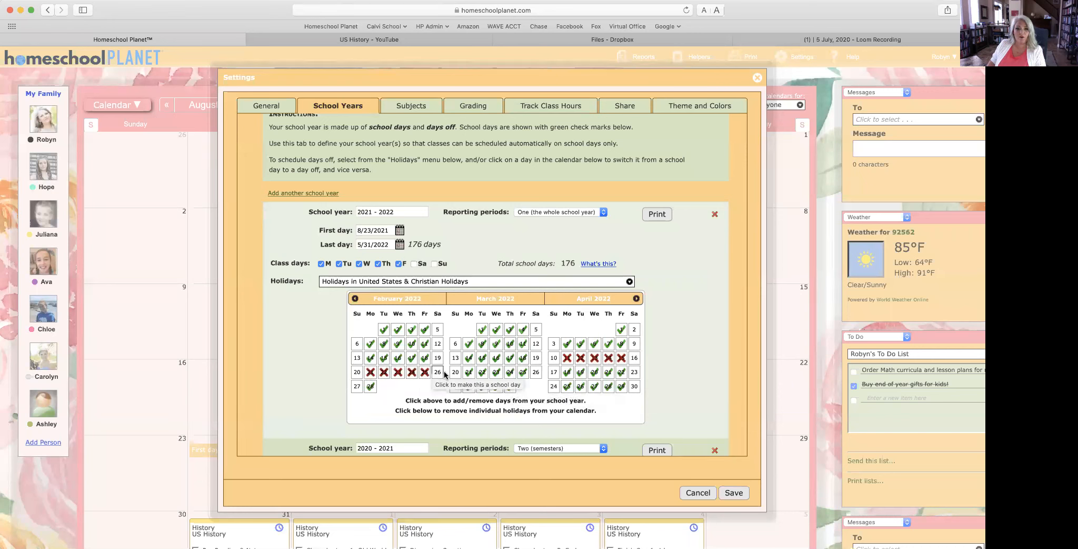
{"action": "left_click", "coordinate": [636, 298]}
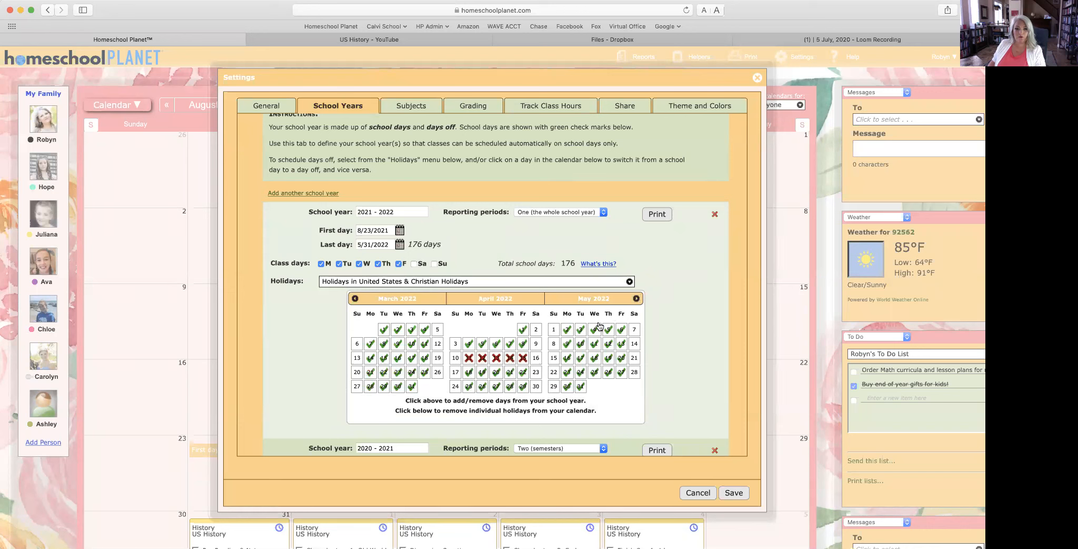
{"action": "left_click", "coordinate": [568, 387]}
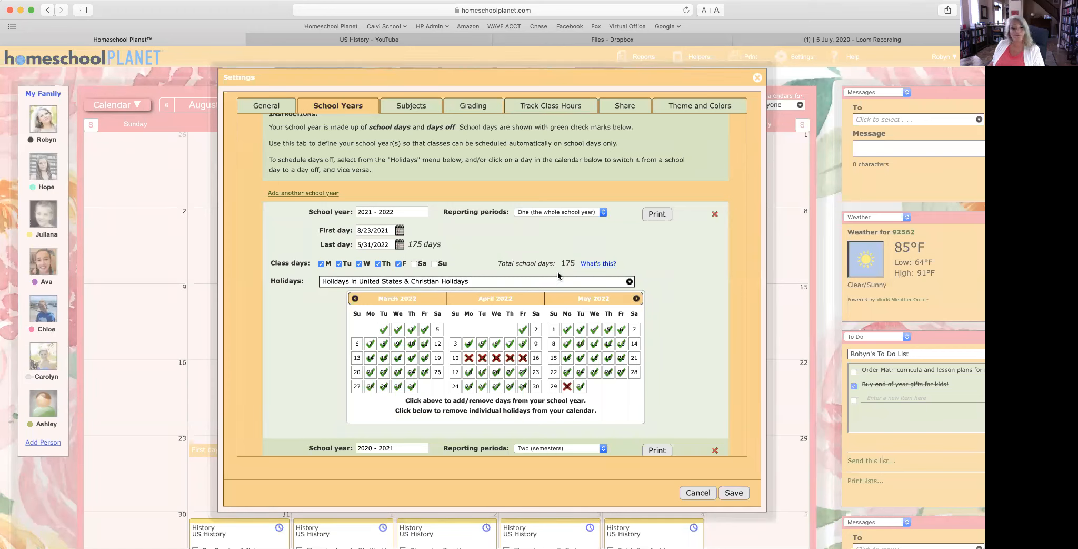
Step: Split the year into two semesters, with semester one ending December 17, 2021
{"action": "left_click", "coordinate": [557, 212]}
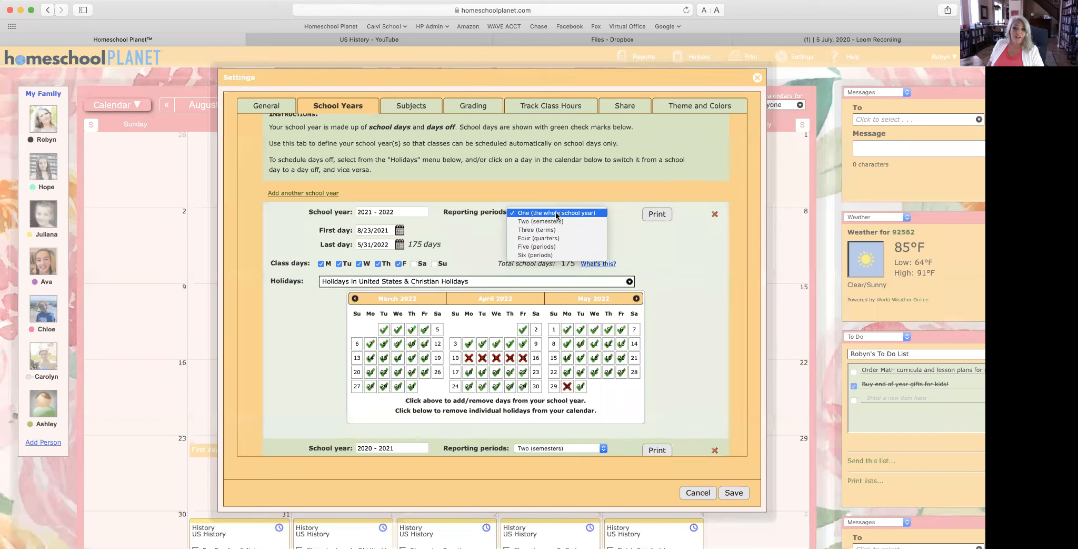
{"action": "left_click", "coordinate": [554, 220]}
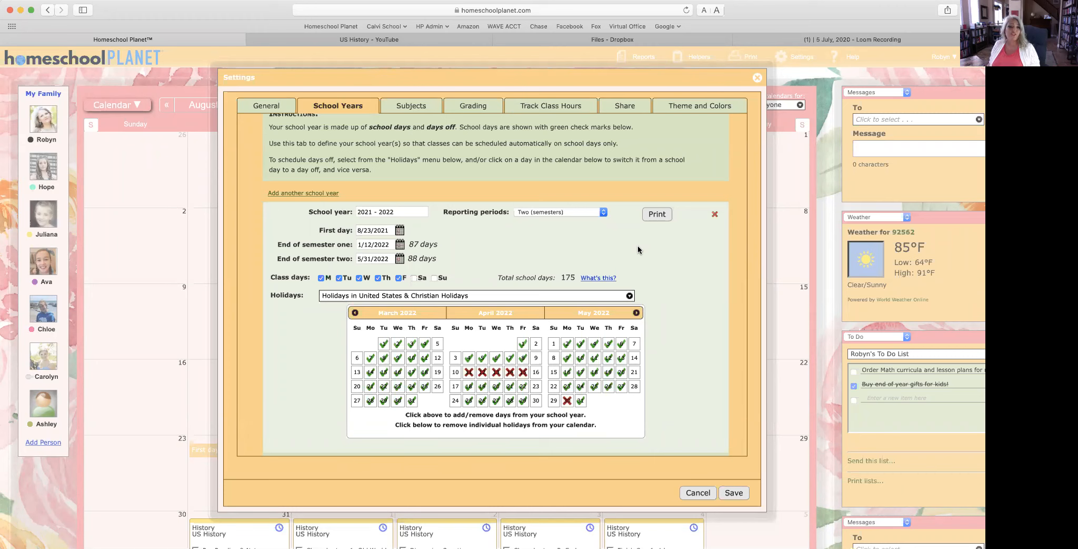
{"action": "left_click", "coordinate": [399, 245]}
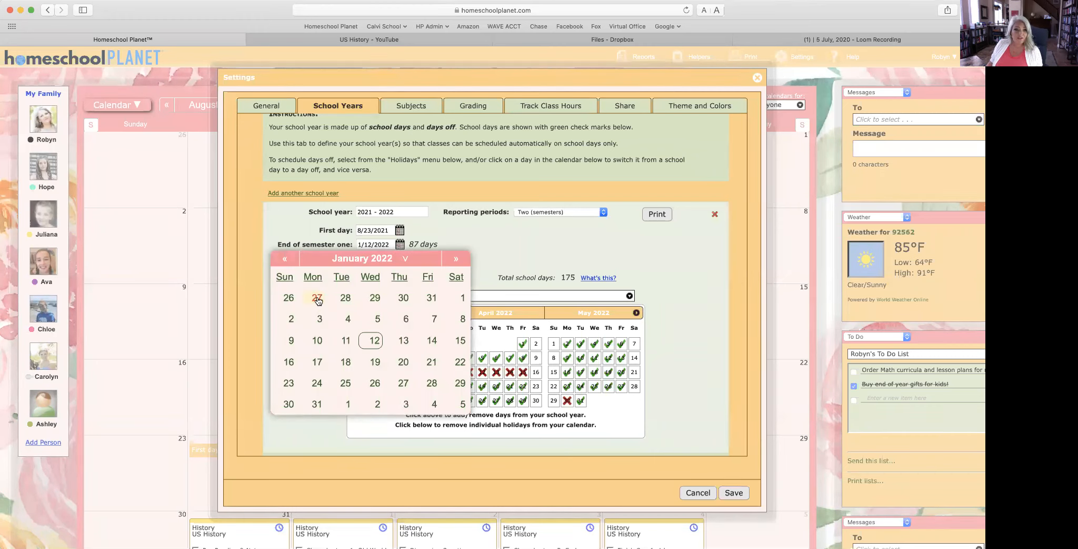
{"action": "left_click", "coordinate": [284, 258]}
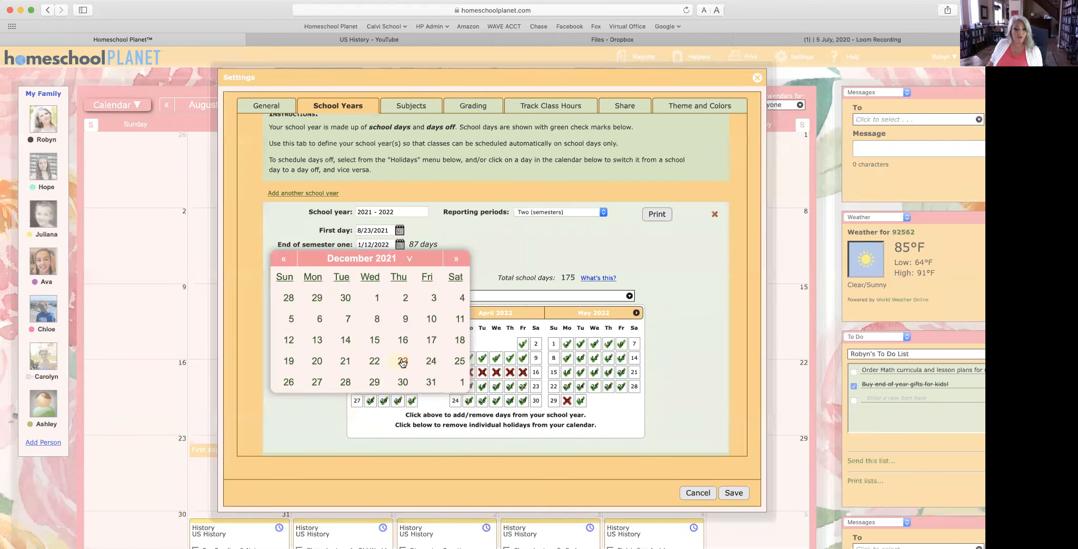
{"action": "left_click", "coordinate": [431, 339]}
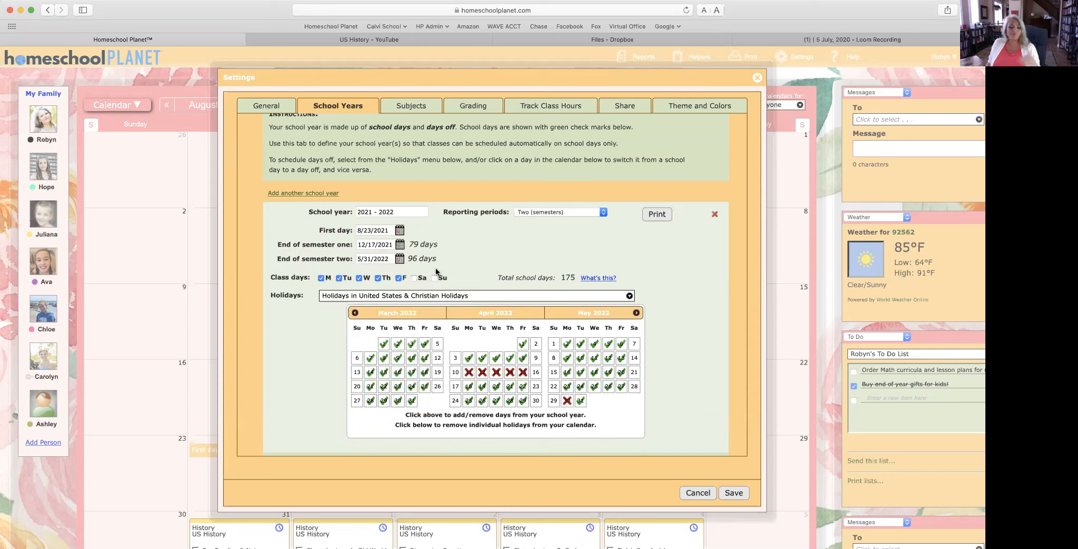
Step: Try making the March Saturdays school days, then turn them back into days off
{"action": "left_click", "coordinate": [438, 345]}
{"action": "left_click", "coordinate": [437, 358]}
{"action": "left_click", "coordinate": [437, 372]}
{"action": "left_click", "coordinate": [438, 387]}
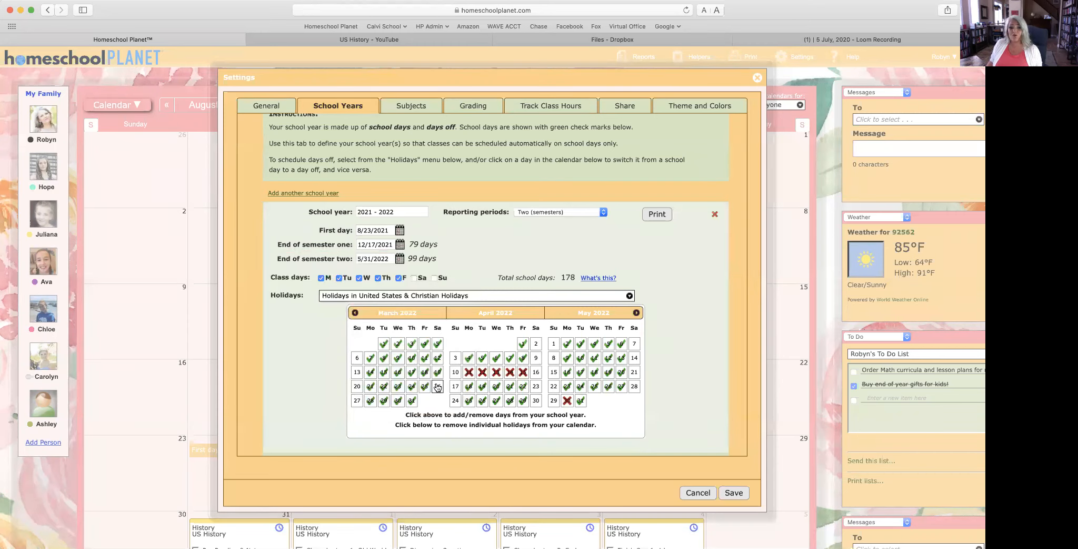
{"action": "left_click", "coordinate": [438, 386]}
{"action": "left_click", "coordinate": [437, 372]}
{"action": "left_click", "coordinate": [438, 357]}
{"action": "left_click", "coordinate": [437, 344]}
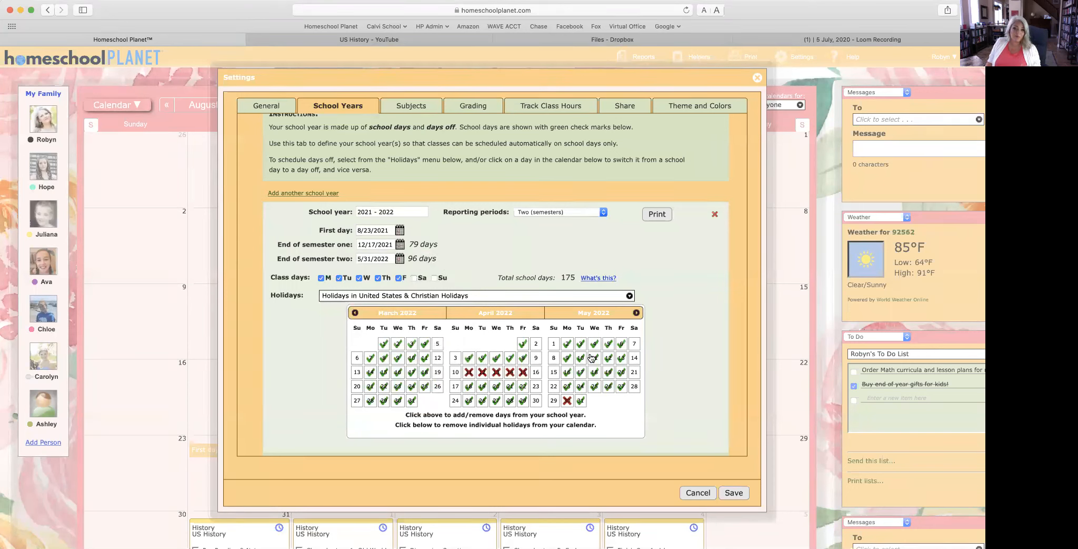
Step: Keep two semesters as the reporting periods and save the school-year settings
{"action": "left_click", "coordinate": [537, 212]}
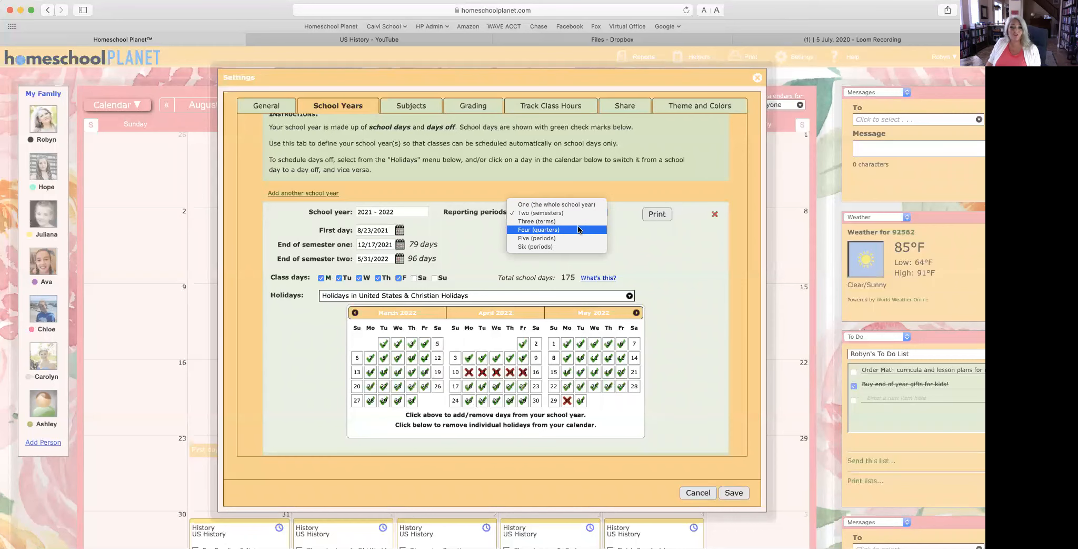
{"action": "left_click", "coordinate": [638, 275]}
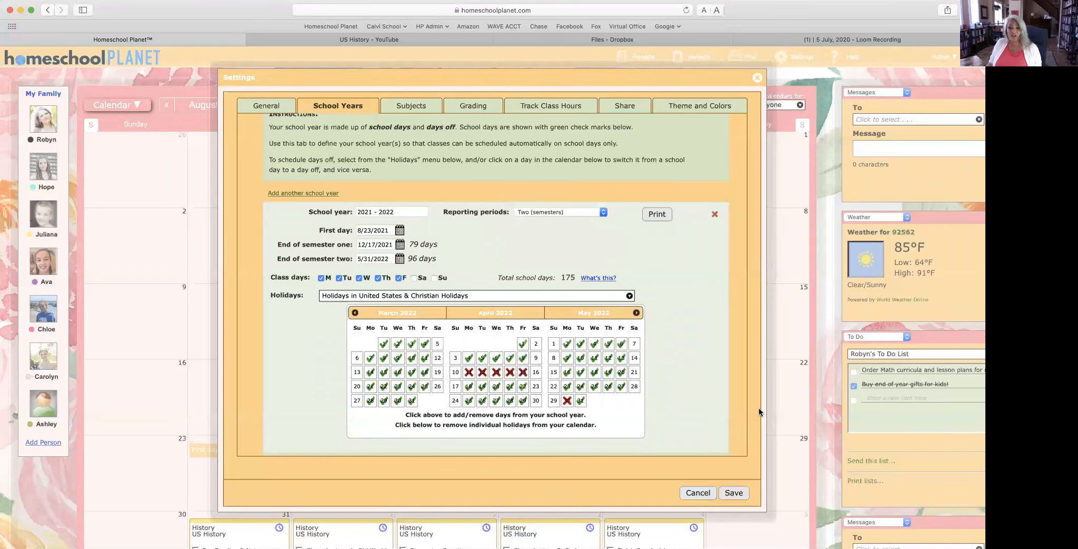
{"action": "left_click", "coordinate": [734, 492]}
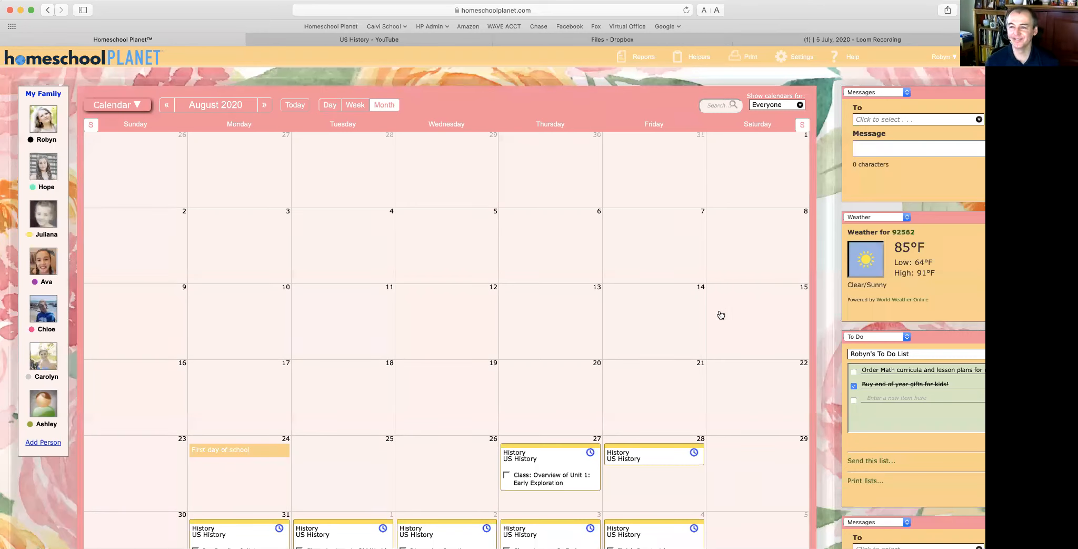
Step: In My Family, add a new member and enter her first and last name
{"action": "left_click", "coordinate": [48, 95]}
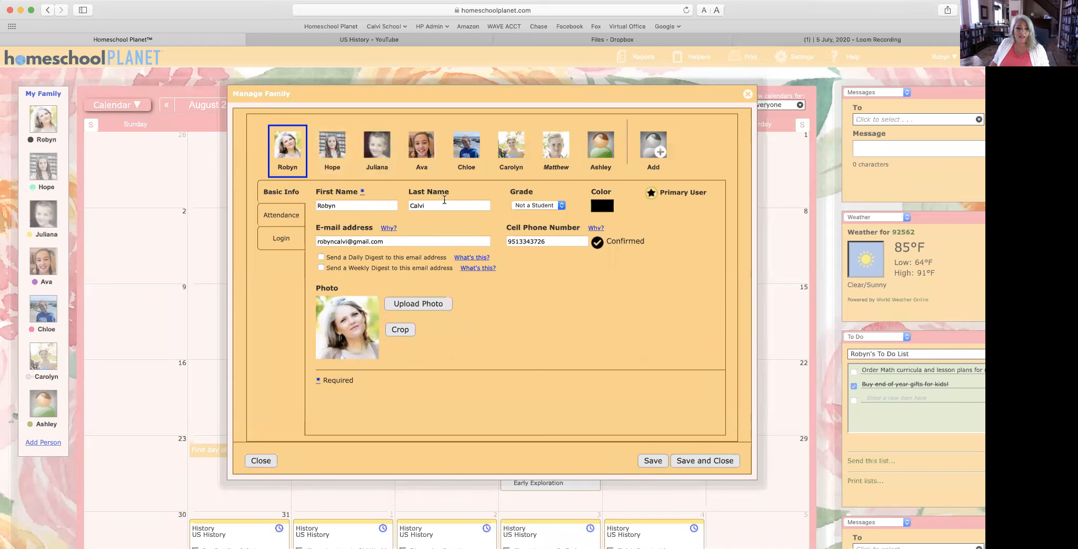
{"action": "left_click", "coordinate": [656, 143]}
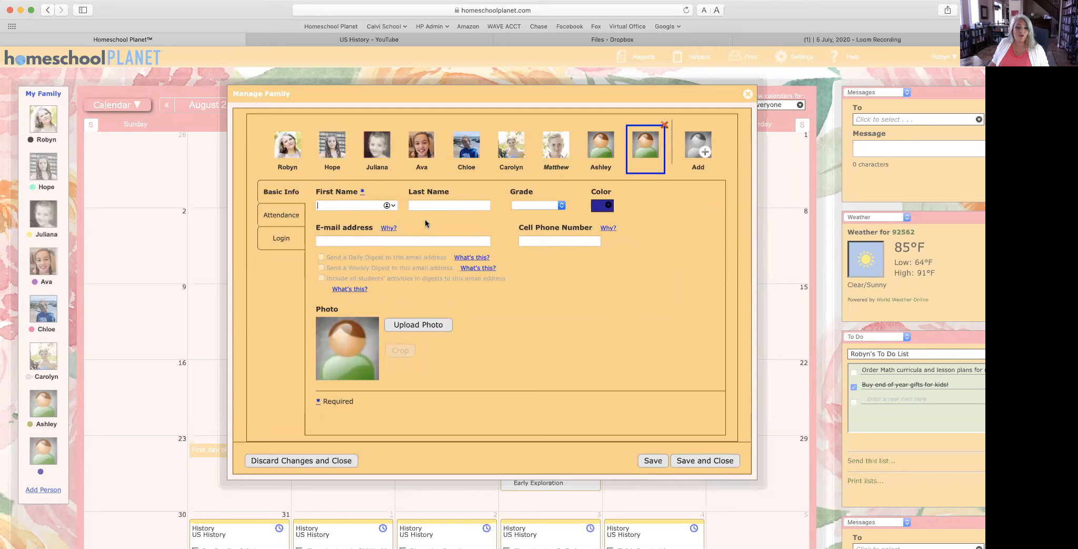
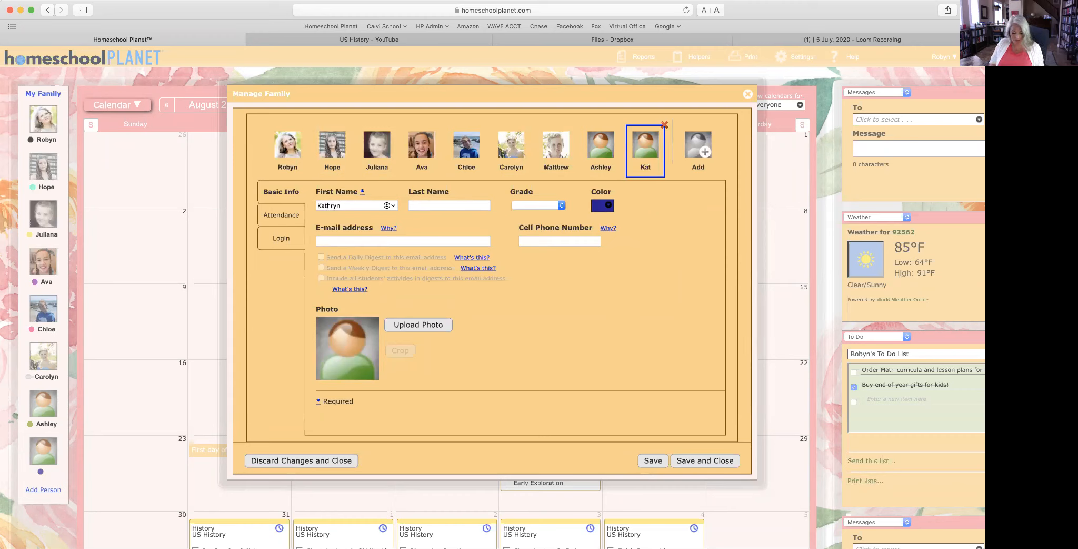
{"action": "left_click", "coordinate": [436, 204]}
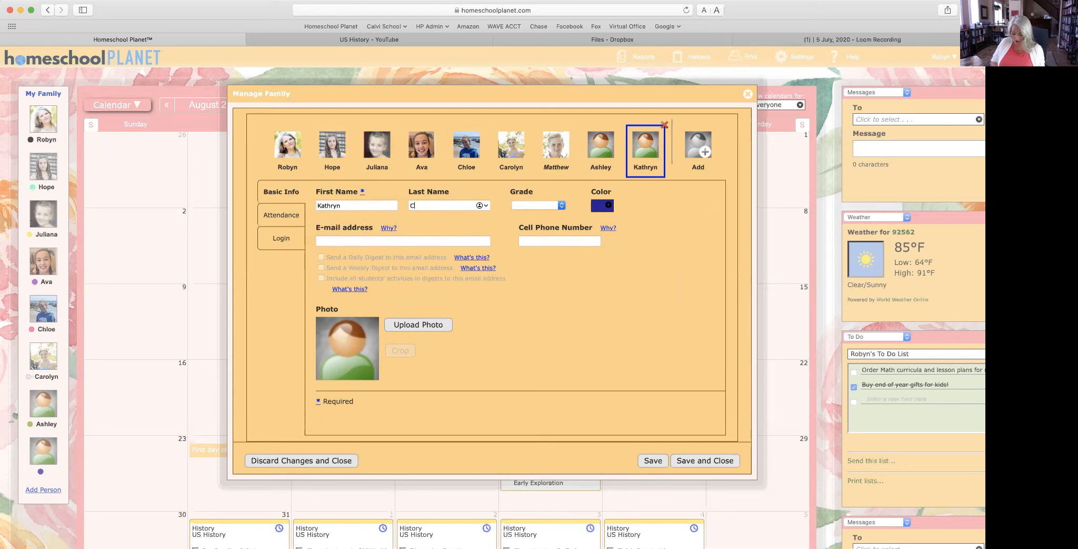
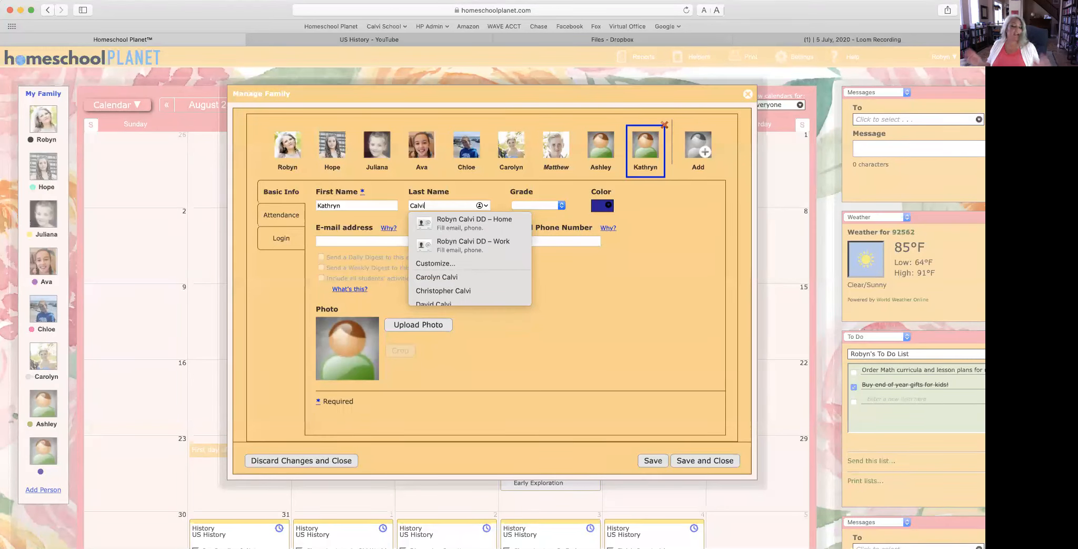
{"action": "left_click", "coordinate": [566, 293]}
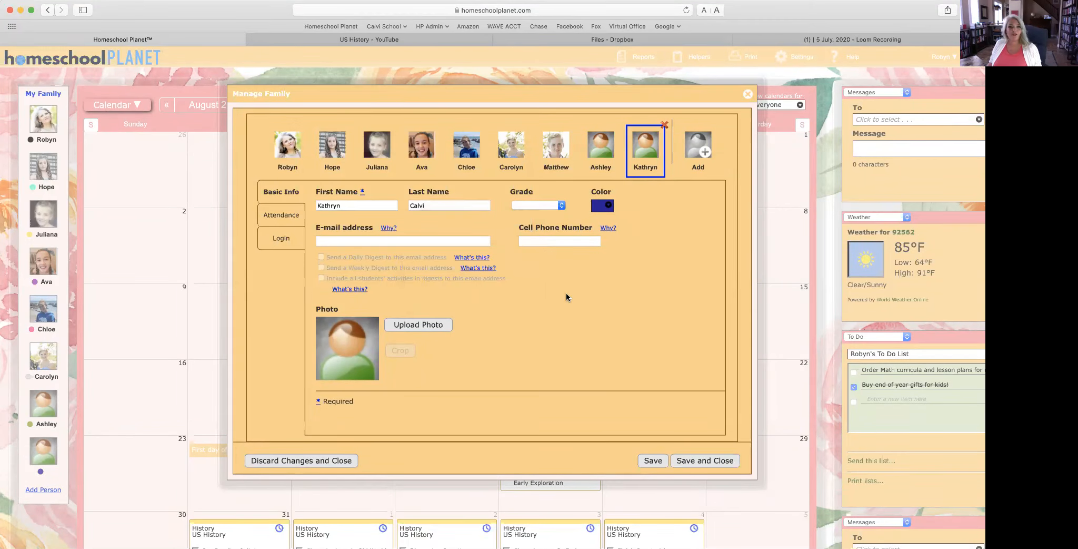
Step: Set her grade to 8 and colour to light lavender, enter her e-mail address, and upload a photo
{"action": "left_click", "coordinate": [542, 204]}
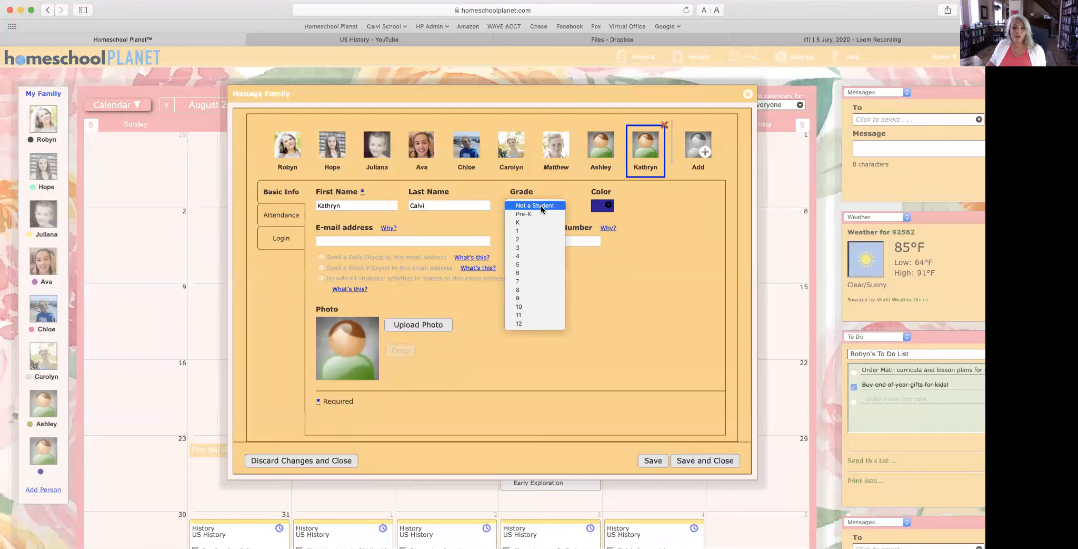
{"action": "left_click", "coordinate": [532, 289]}
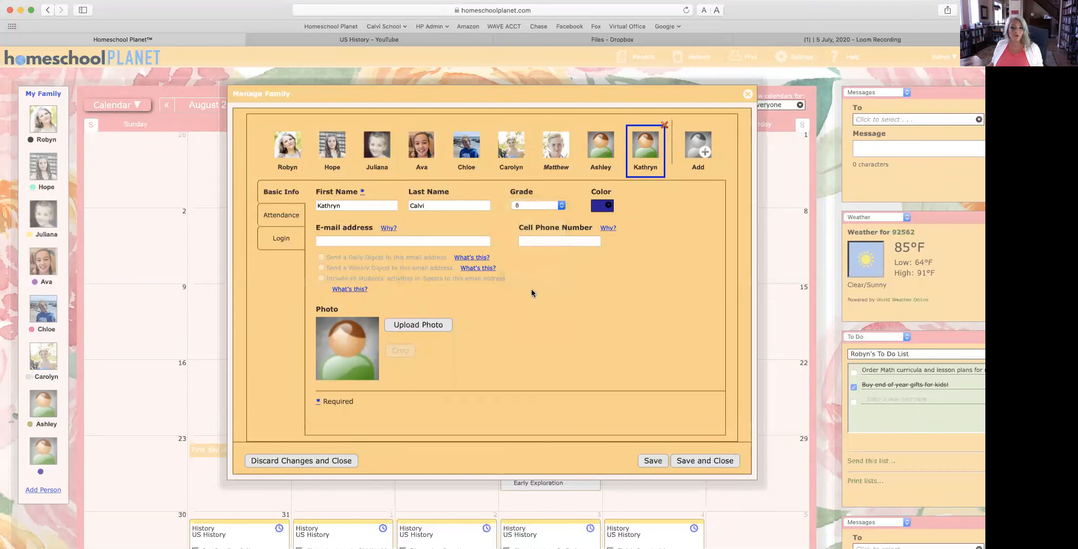
{"action": "left_click", "coordinate": [603, 207]}
{"action": "left_click", "coordinate": [623, 262]}
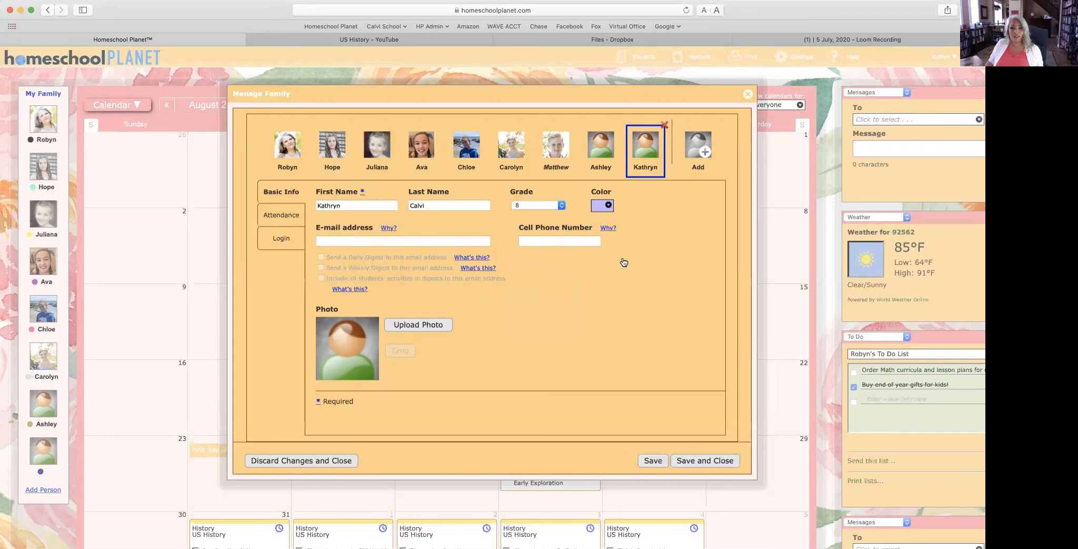
{"action": "left_click", "coordinate": [368, 241]}
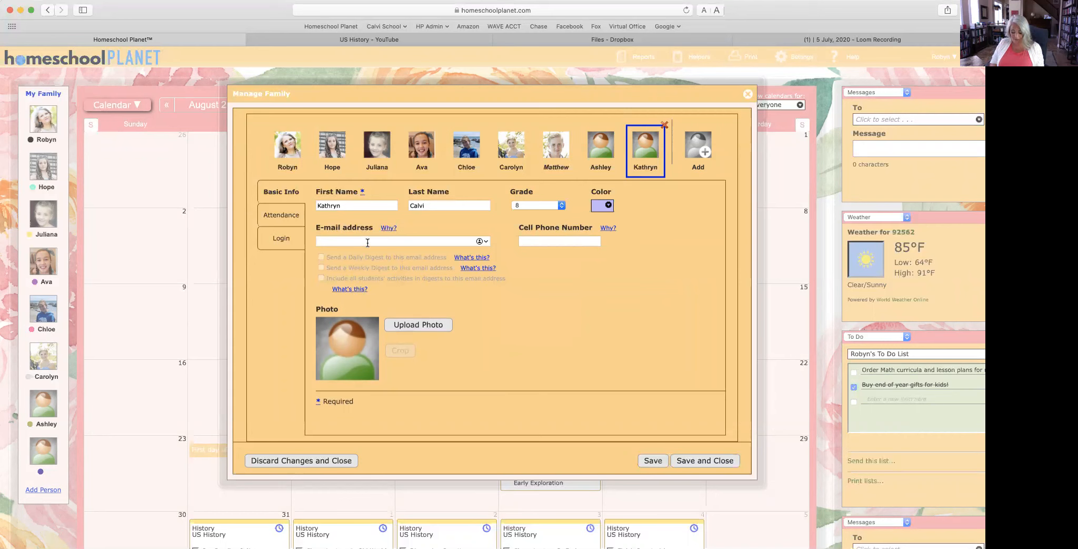
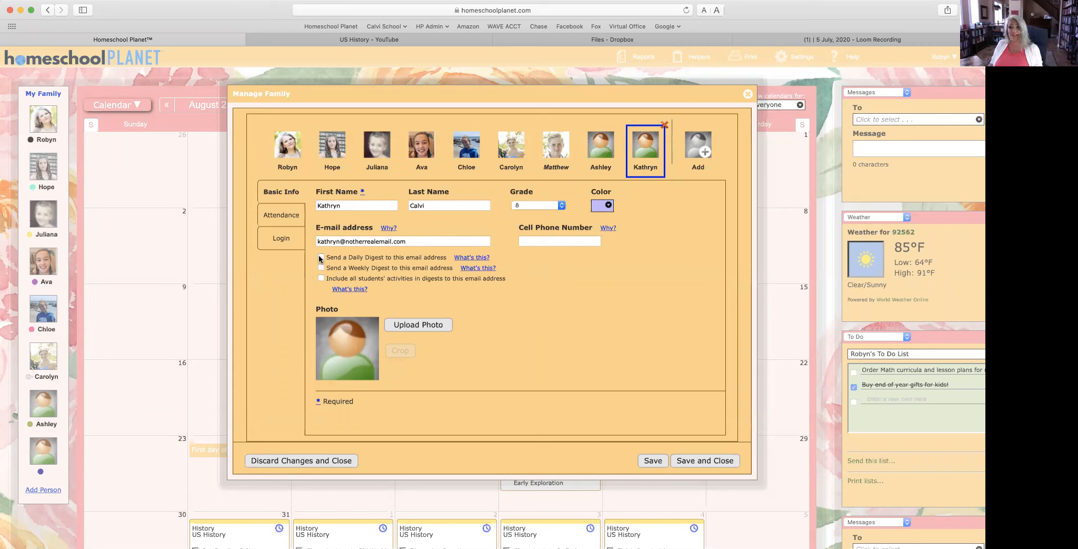
{"action": "left_click", "coordinate": [426, 328]}
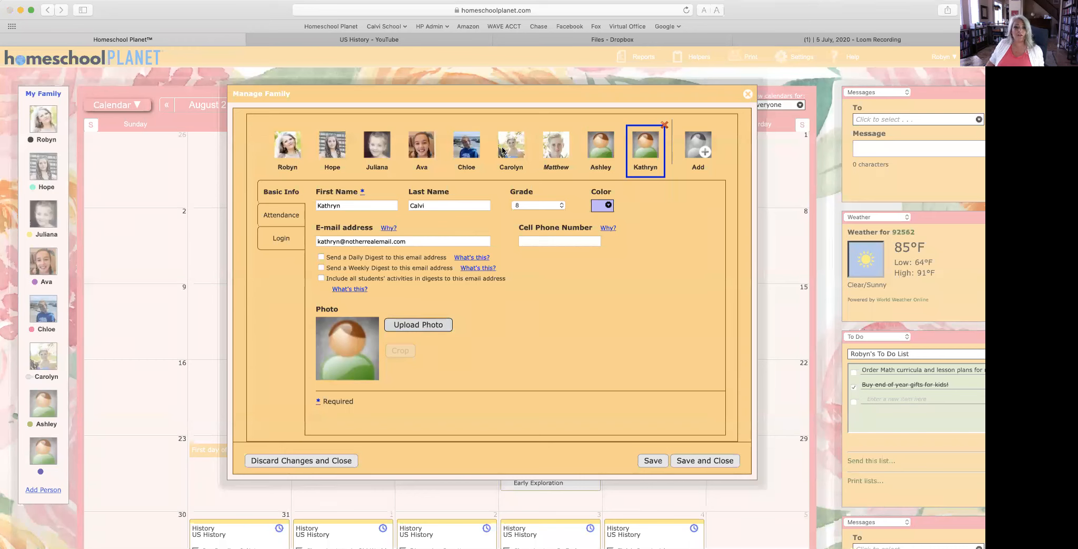
{"action": "left_click", "coordinate": [750, 282]}
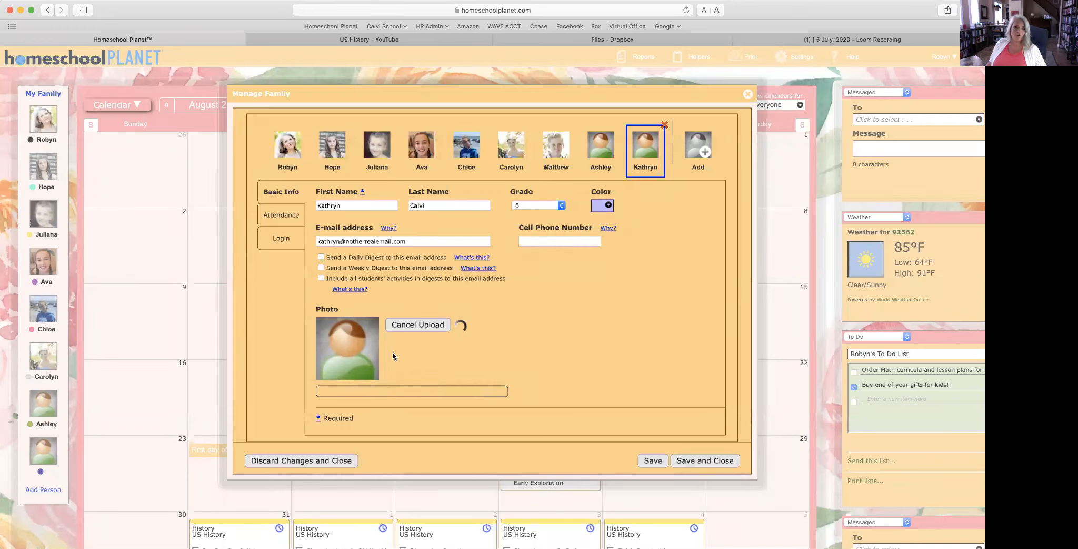
Step: Resize and move the crop box onto her face, save the crop, then save the new member
{"action": "left_click", "coordinate": [406, 351]}
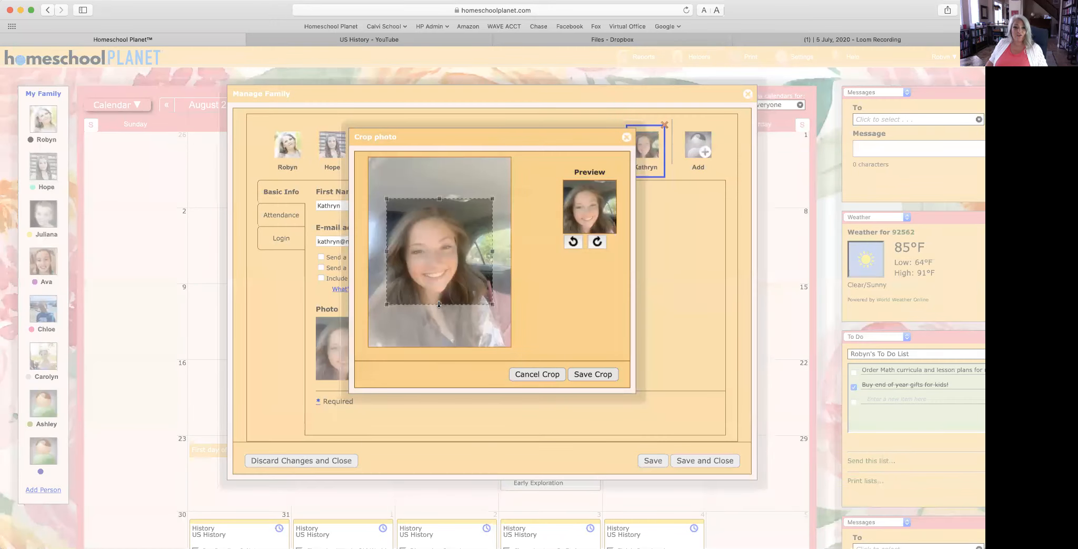
{"action": "left_click_drag", "start_coordinate": [439, 304], "coordinate": [434, 315]}
{"action": "left_click_drag", "start_coordinate": [427, 268], "coordinate": [414, 265]}
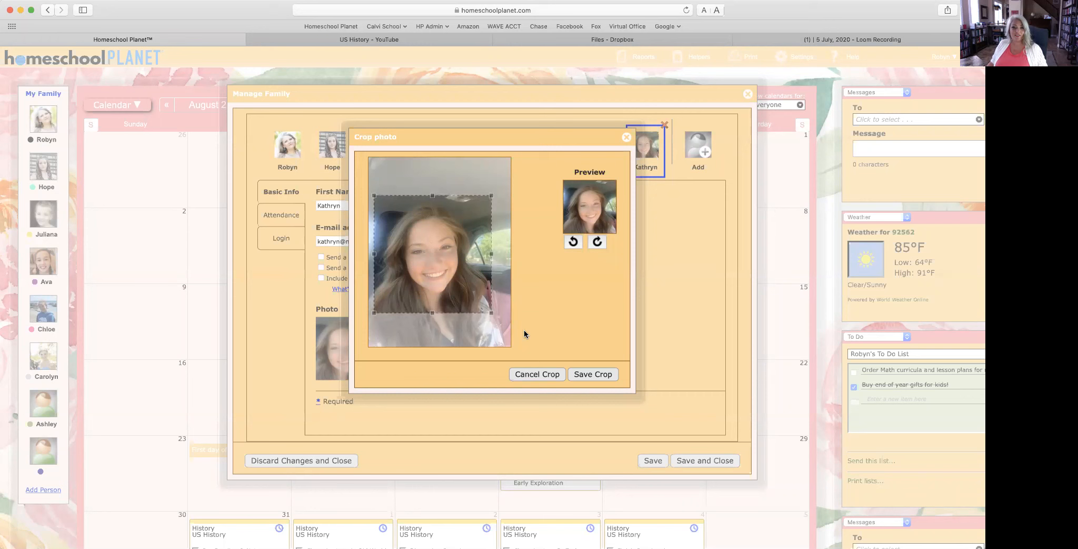
{"action": "left_click", "coordinate": [592, 374]}
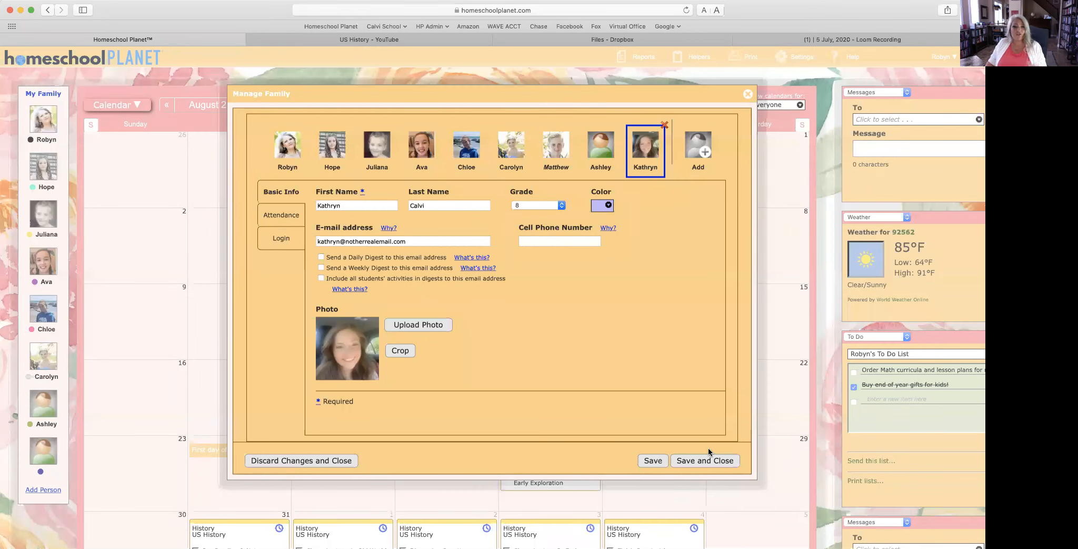
{"action": "left_click", "coordinate": [649, 461]}
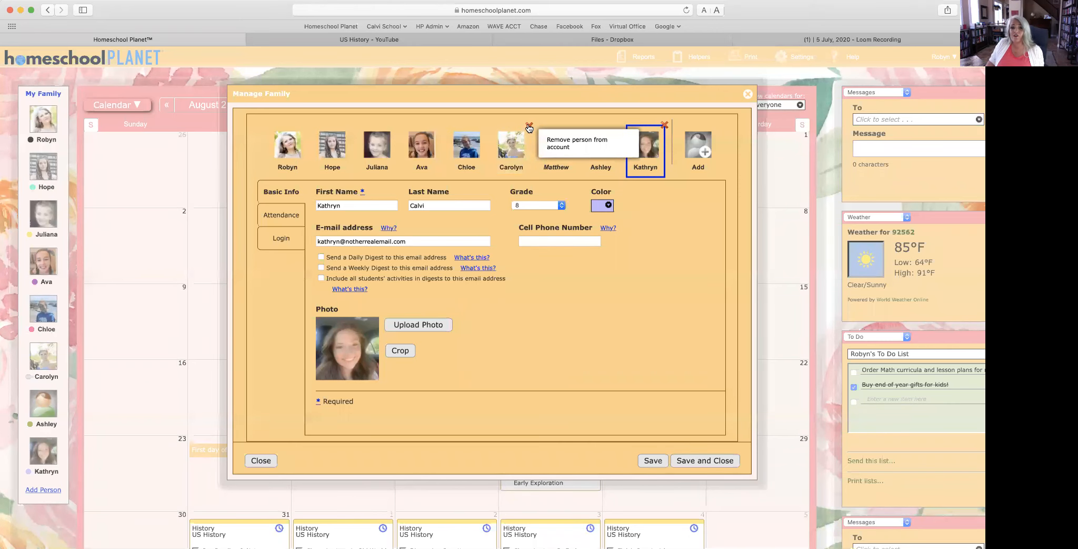
Step: Remove an existing student via her avatar's red X, choosing Archive to keep her data
{"action": "left_click", "coordinate": [530, 127]}
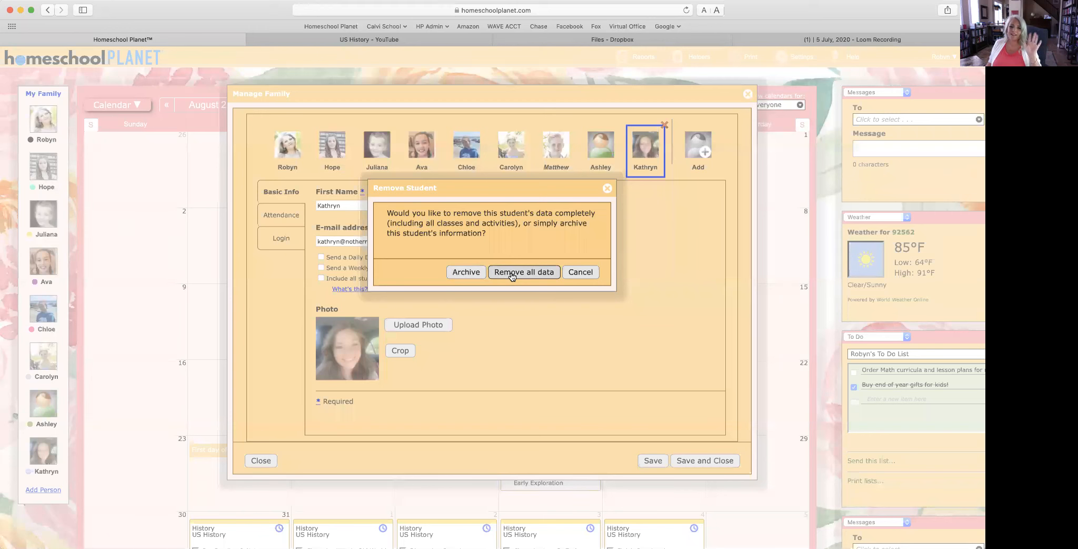
{"action": "left_click", "coordinate": [466, 272]}
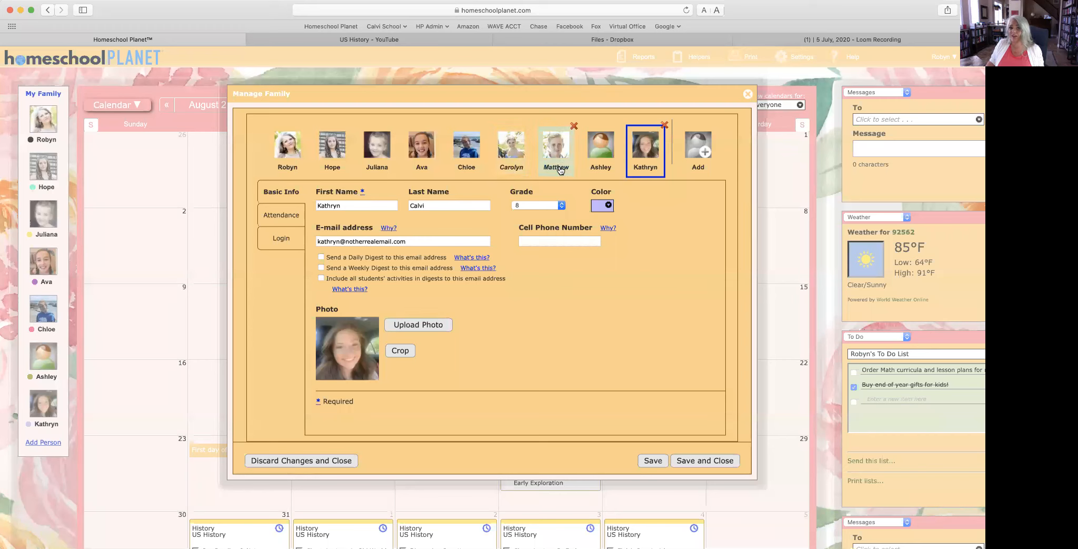
Step: Save and close Manage Family, then scroll the August 2020 calendar to review the family list
{"action": "left_click", "coordinate": [711, 461]}
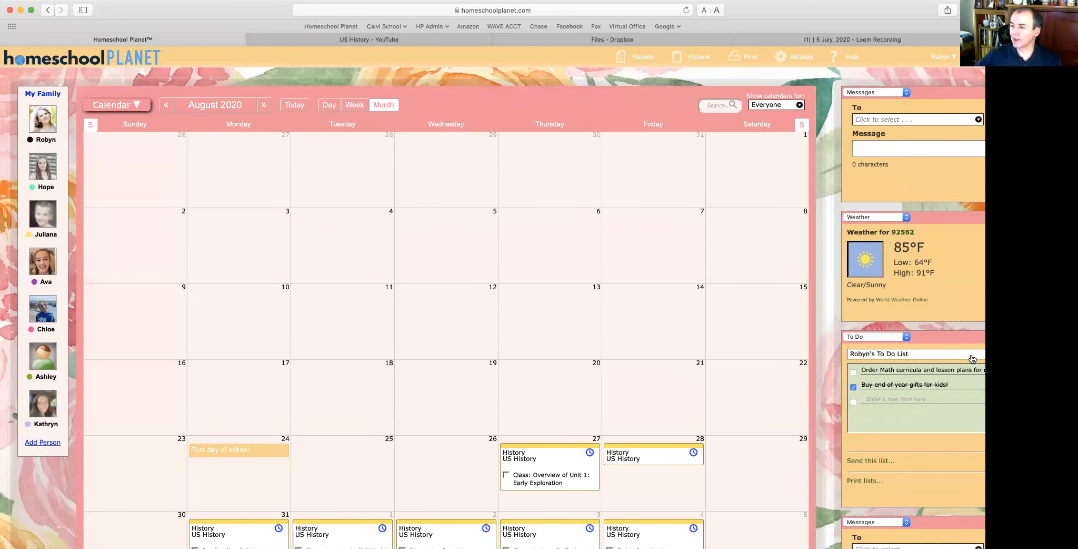
{"action": "scroll", "coordinate": [974, 368], "scroll_direction": "down", "scroll_amount": 8}
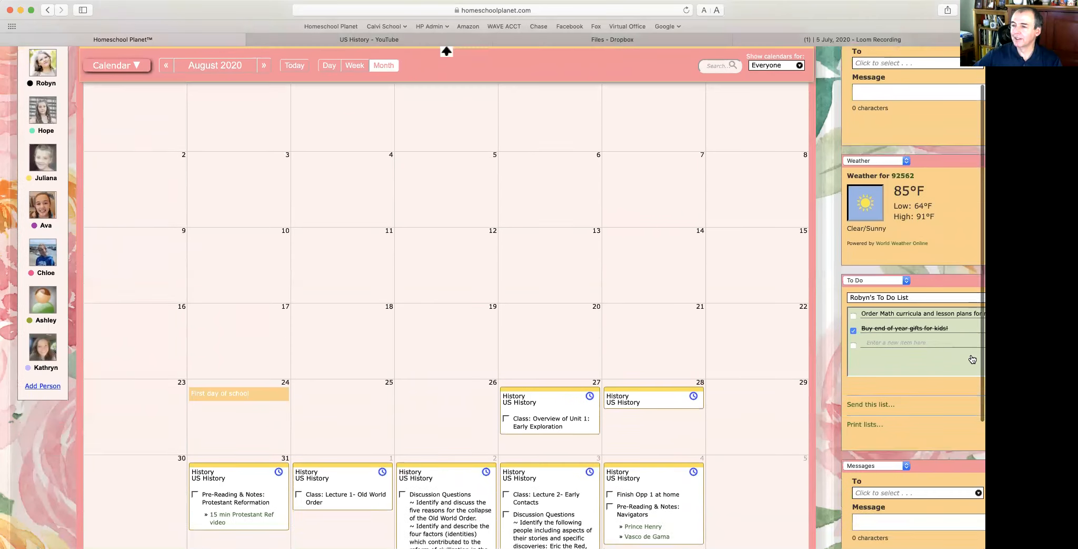
{"action": "scroll", "coordinate": [977, 377], "scroll_direction": "up", "scroll_amount": 8}
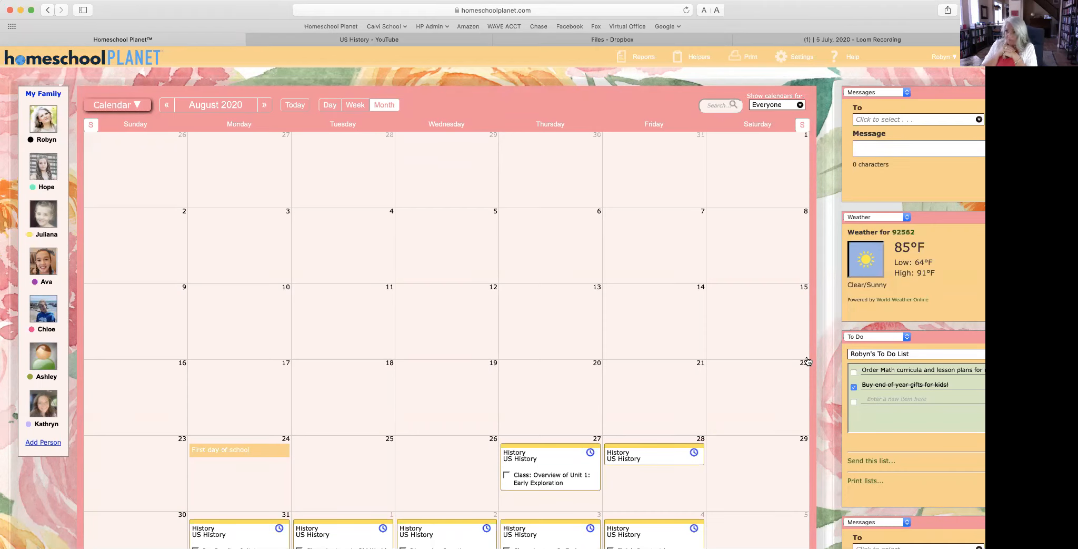
Step: Open the purchased Lesson Plans list and apply Thinkwell Algebra 1 as a new class
{"action": "scroll", "coordinate": [523, 312], "scroll_direction": "down", "scroll_amount": 2}
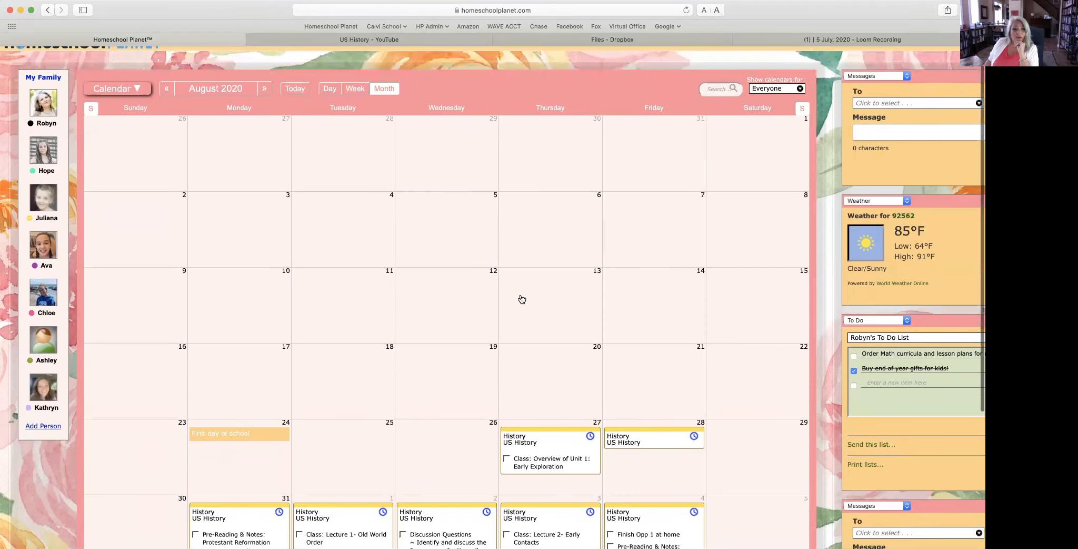
{"action": "left_click", "coordinate": [138, 86]}
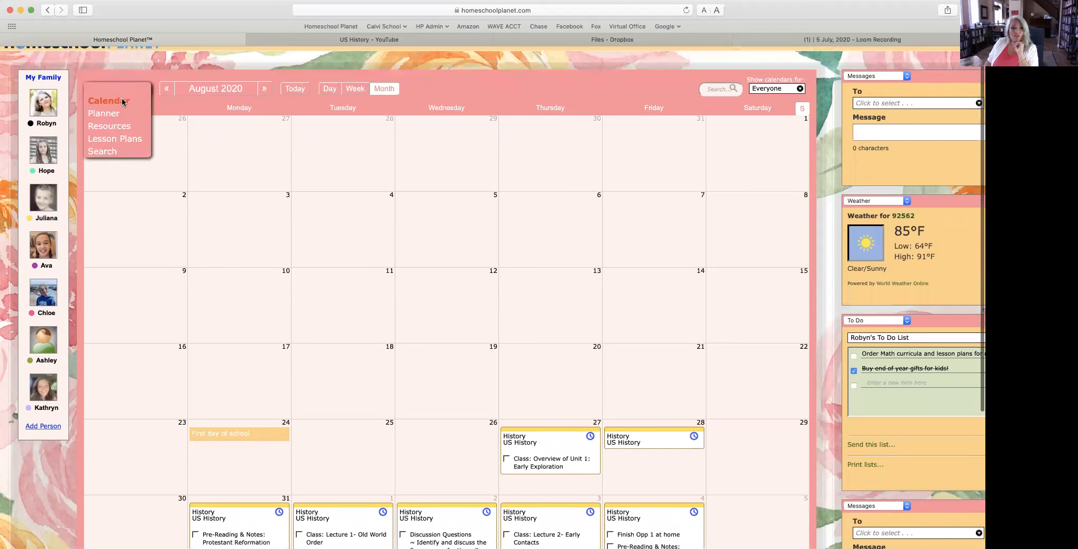
{"action": "left_click", "coordinate": [134, 139]}
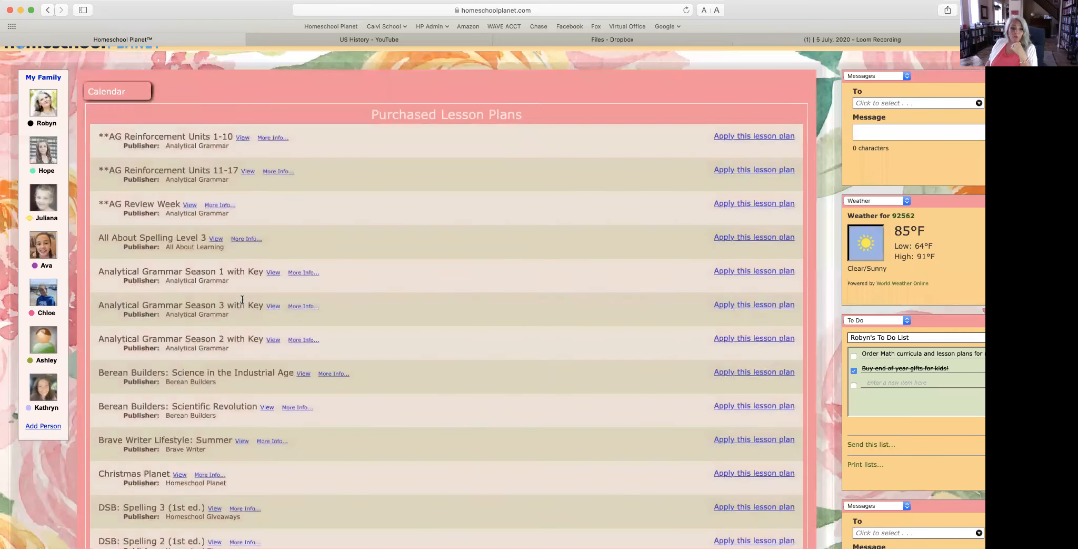
{"action": "scroll", "coordinate": [242, 299], "scroll_direction": "down", "scroll_amount": 10}
{"action": "scroll", "coordinate": [242, 299], "scroll_direction": "down", "scroll_amount": 8}
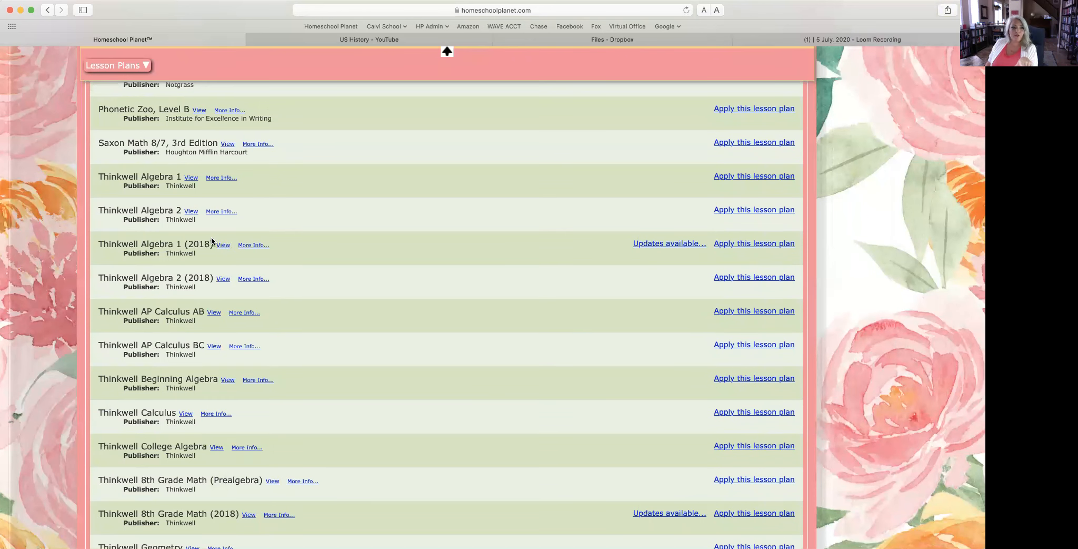
{"action": "scroll", "coordinate": [213, 241], "scroll_direction": "up", "scroll_amount": 1}
{"action": "scroll", "coordinate": [214, 249], "scroll_direction": "up", "scroll_amount": 4}
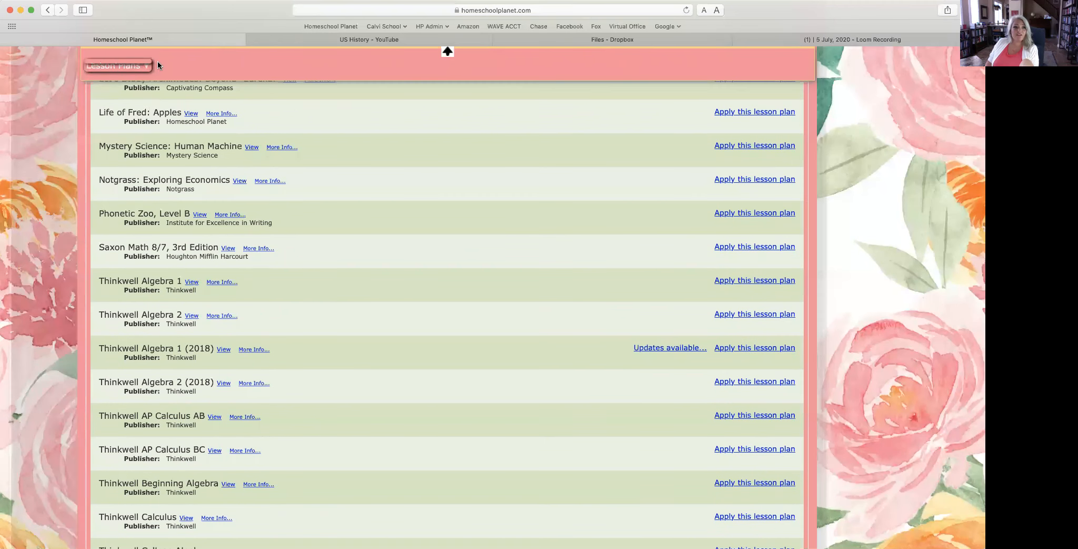
{"action": "left_click", "coordinate": [142, 66]}
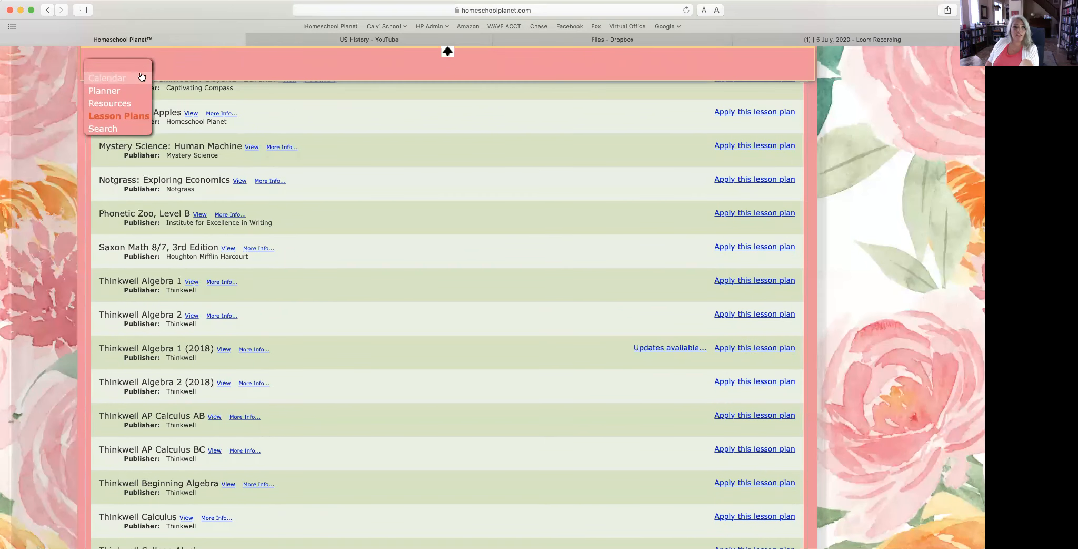
{"action": "left_click", "coordinate": [133, 120]}
{"action": "left_click", "coordinate": [734, 283]}
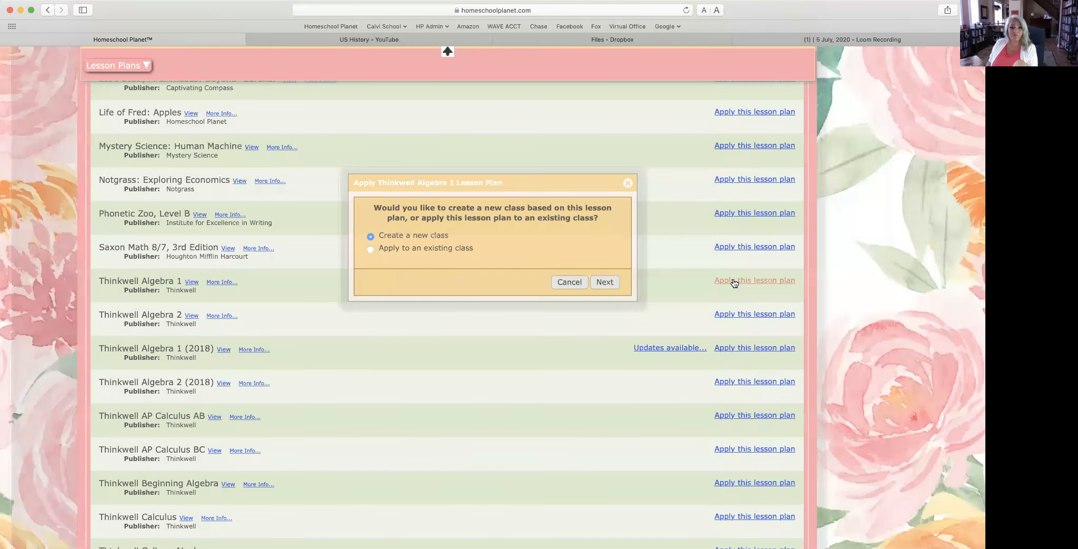
Step: Switch to only selected assignments, try starting at Day 105, then reset the start to Day 1
{"action": "left_click", "coordinate": [605, 282]}
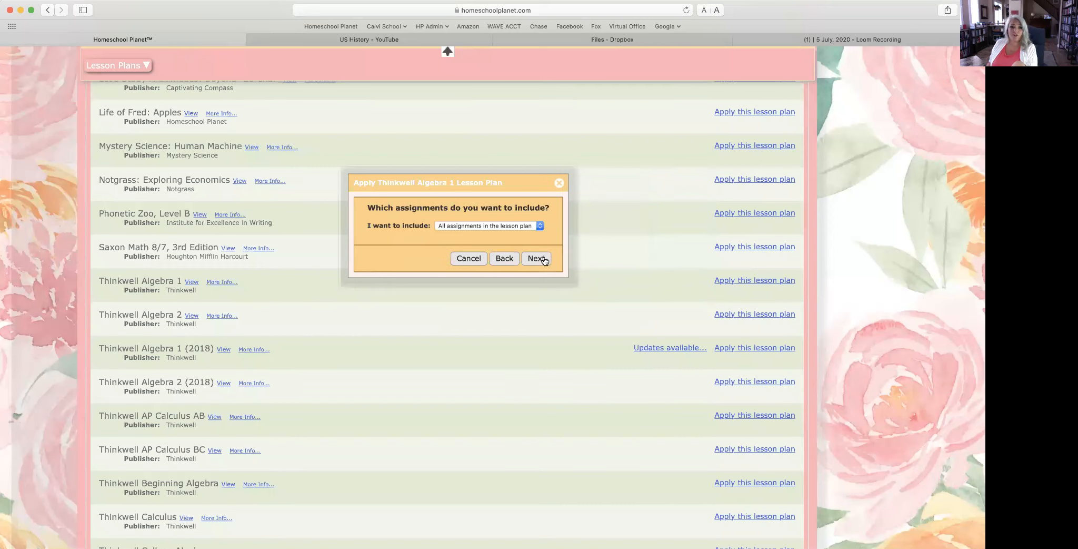
{"action": "left_click", "coordinate": [478, 227]}
{"action": "left_click", "coordinate": [478, 234]}
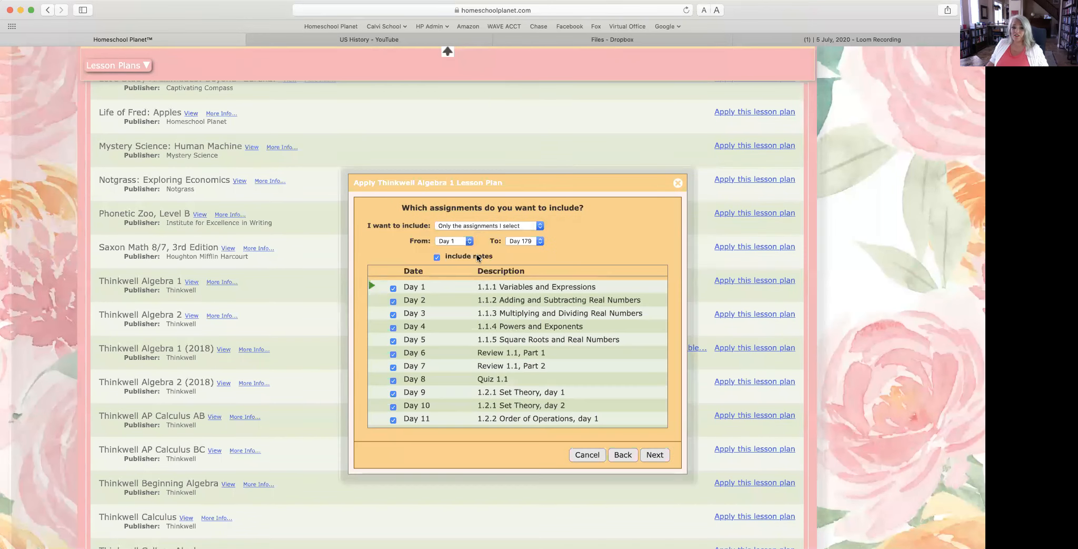
{"action": "left_click", "coordinate": [457, 238]}
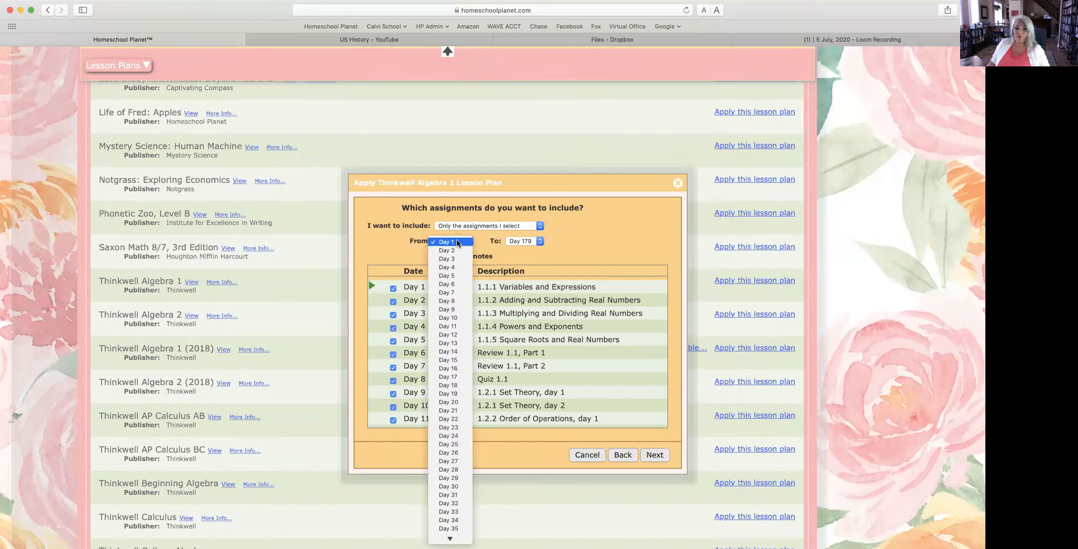
{"action": "scroll", "coordinate": [435, 516], "scroll_direction": "down", "scroll_amount": 15}
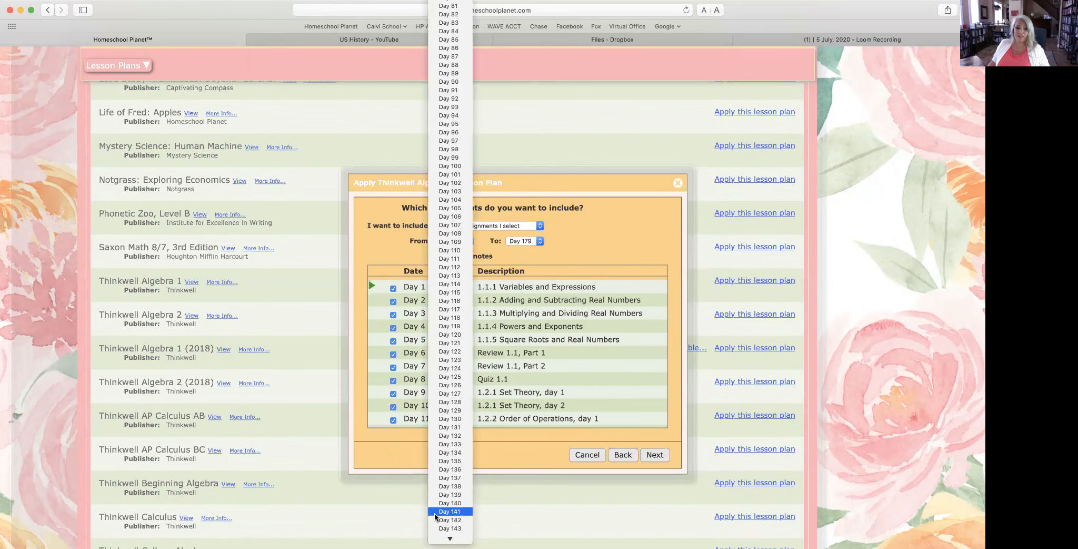
{"action": "left_click", "coordinate": [448, 208]}
{"action": "scroll", "coordinate": [491, 372], "scroll_direction": "down", "scroll_amount": 5}
{"action": "scroll", "coordinate": [491, 372], "scroll_direction": "down", "scroll_amount": 20}
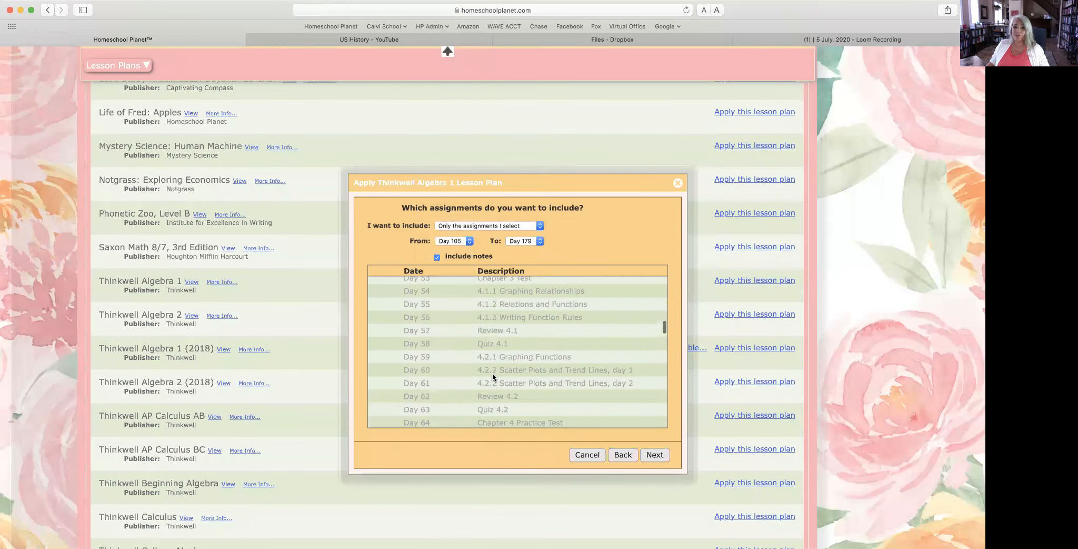
{"action": "scroll", "coordinate": [493, 376], "scroll_direction": "down", "scroll_amount": 9}
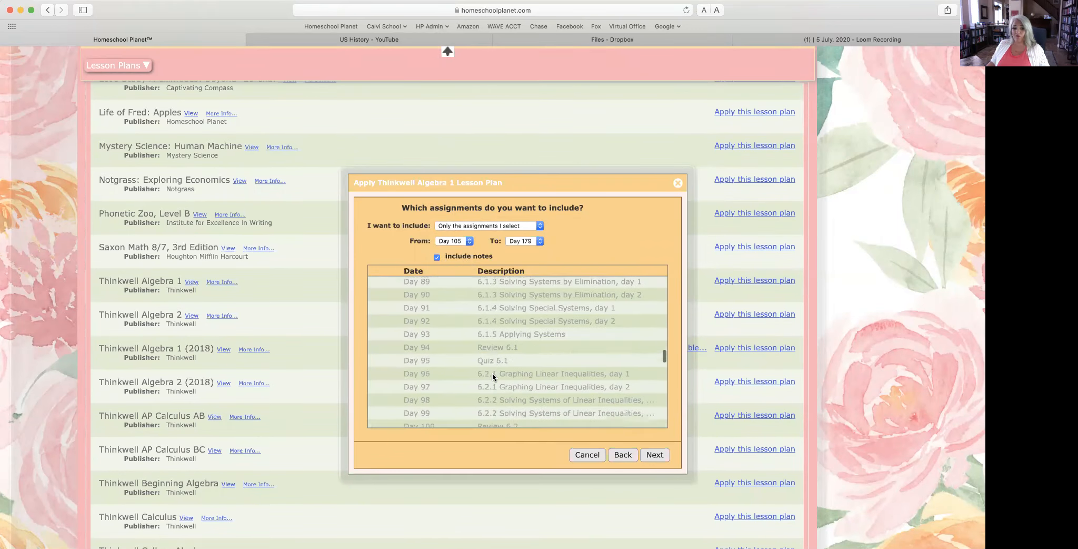
{"action": "scroll", "coordinate": [493, 376], "scroll_direction": "down", "scroll_amount": 1}
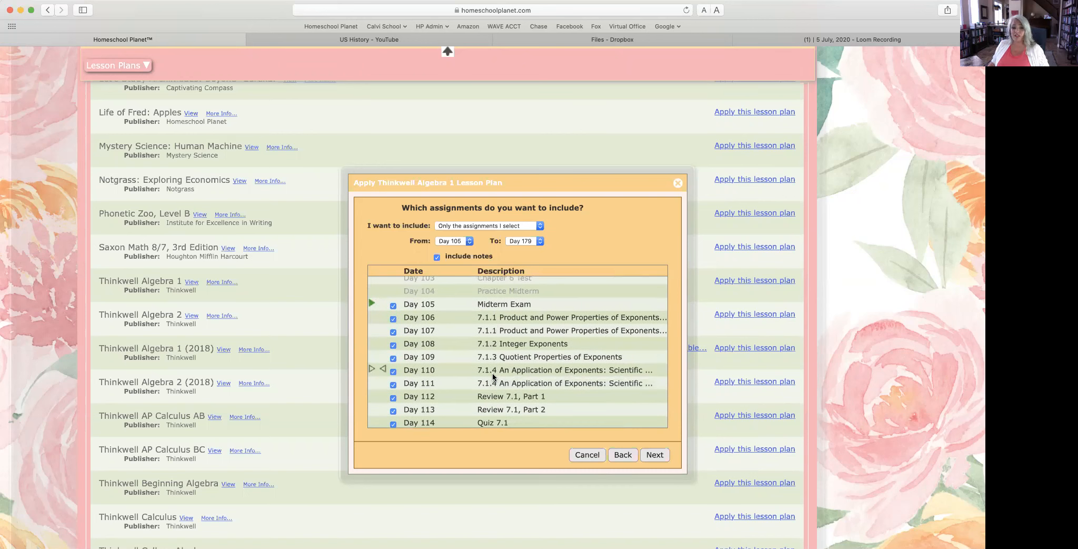
{"action": "left_click", "coordinate": [453, 240]}
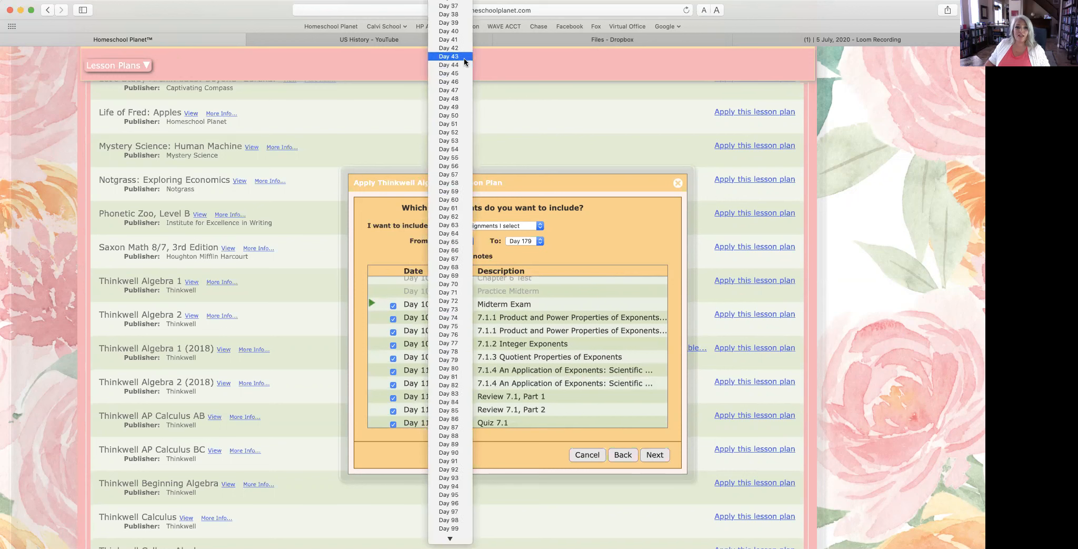
{"action": "scroll", "coordinate": [465, 62], "scroll_direction": "up", "scroll_amount": 10}
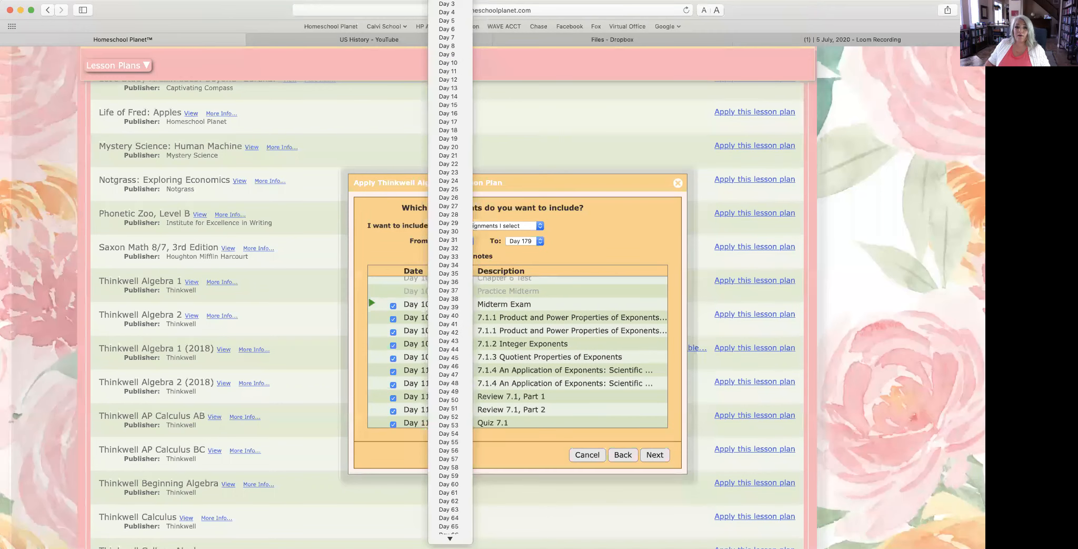
{"action": "left_click", "coordinate": [452, 1]}
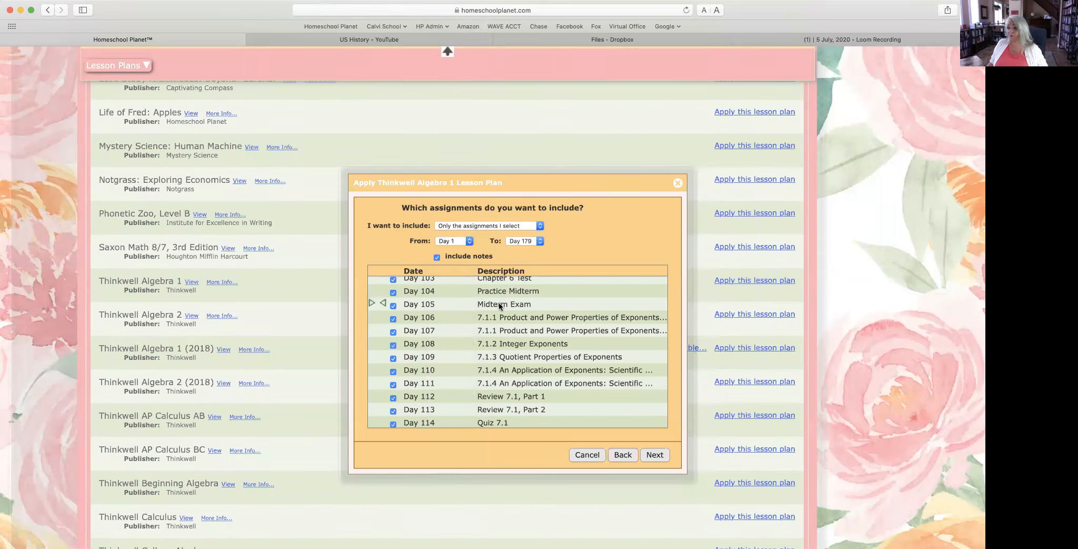
Step: Uncheck the Day 105 Midterm Exam, toggle Day 114 Quiz 7.1, then include all assignments again
{"action": "left_click", "coordinate": [393, 306]}
{"action": "scroll", "coordinate": [416, 342], "scroll_direction": "down", "scroll_amount": 5}
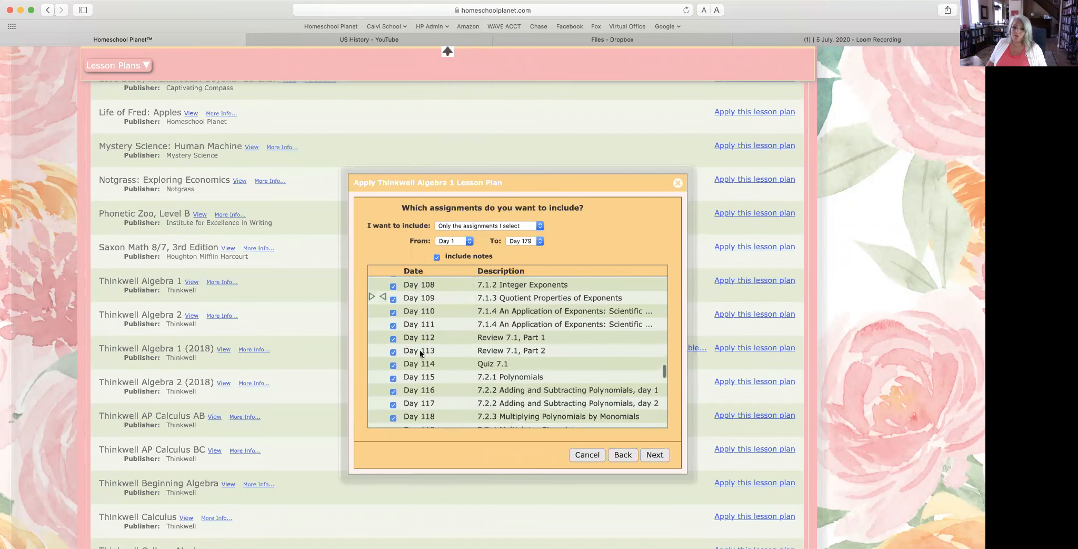
{"action": "left_click", "coordinate": [392, 331]}
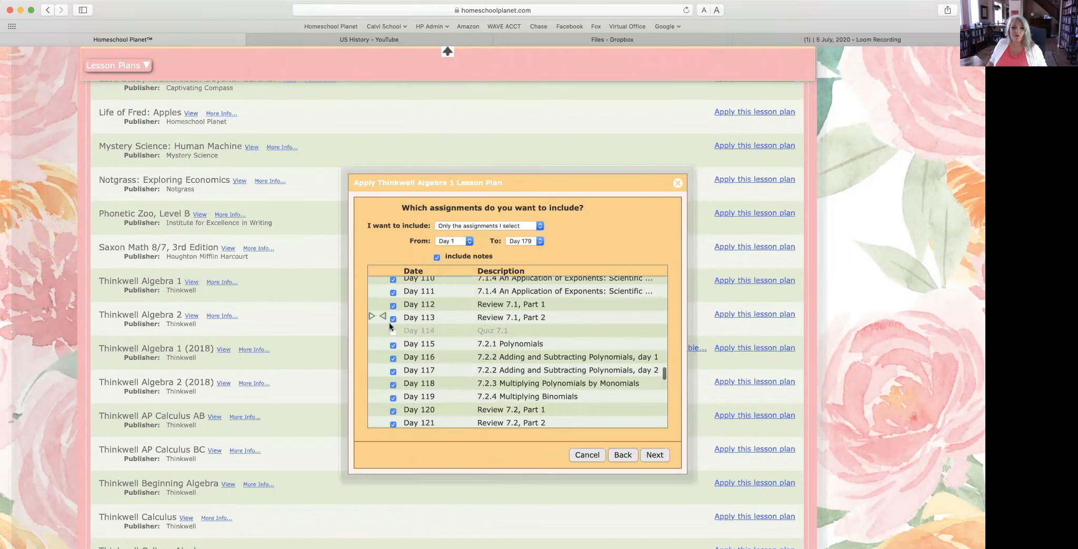
{"action": "left_click", "coordinate": [393, 331]}
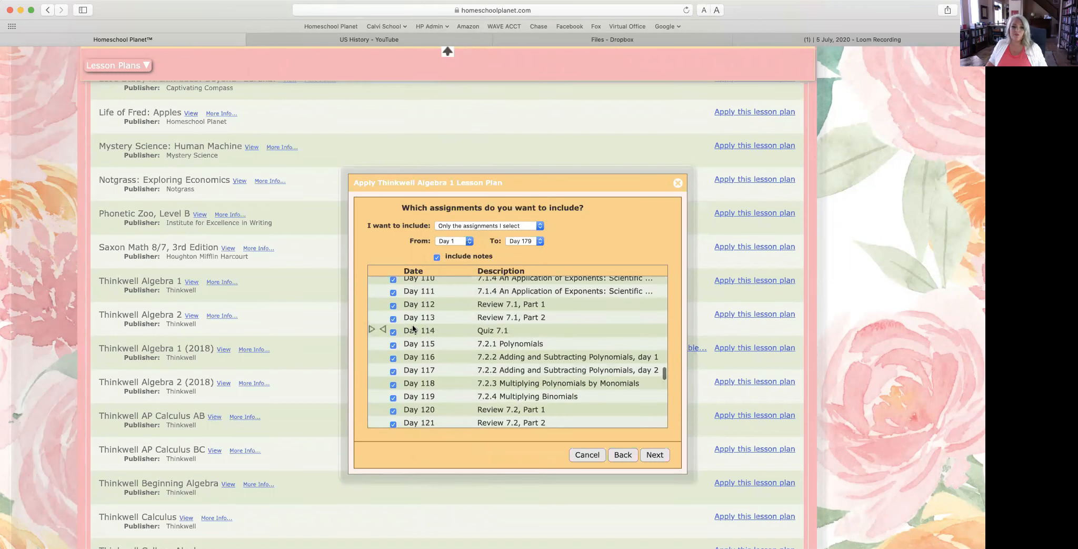
{"action": "scroll", "coordinate": [414, 328], "scroll_direction": "up", "scroll_amount": 2}
{"action": "scroll", "coordinate": [414, 328], "scroll_direction": "up", "scroll_amount": 7}
{"action": "scroll", "coordinate": [411, 323], "scroll_direction": "up", "scroll_amount": 3}
{"action": "scroll", "coordinate": [412, 327], "scroll_direction": "down", "scroll_amount": 5}
{"action": "left_click", "coordinate": [479, 225]}
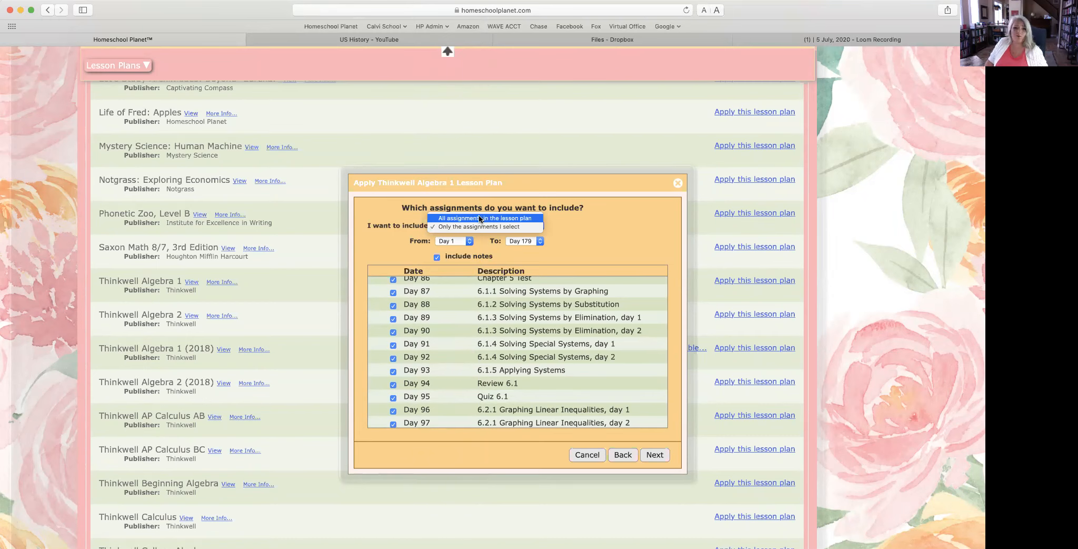
{"action": "left_click", "coordinate": [479, 218]}
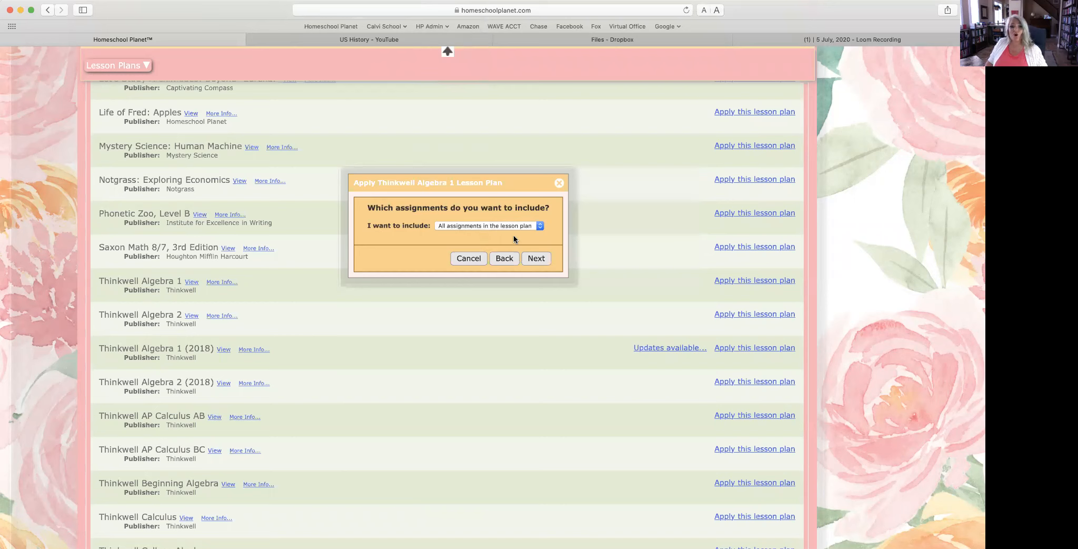
{"action": "left_click", "coordinate": [537, 258]}
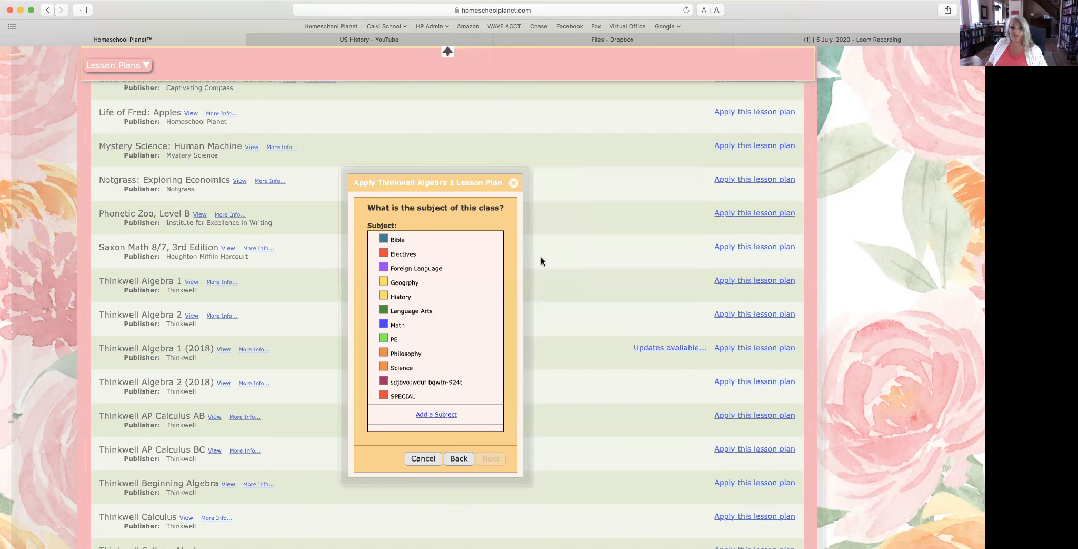
Step: Choose Math as the class subject, delete the gibberish subject, and dismiss the resulting server error
{"action": "left_click", "coordinate": [399, 325]}
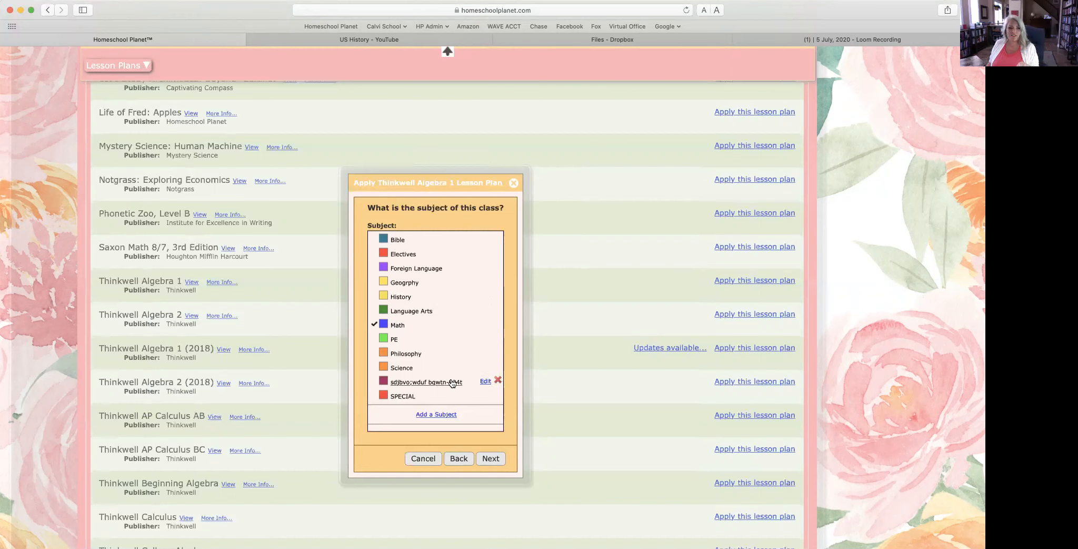
{"action": "left_click", "coordinate": [498, 381]}
{"action": "left_click", "coordinate": [580, 356]}
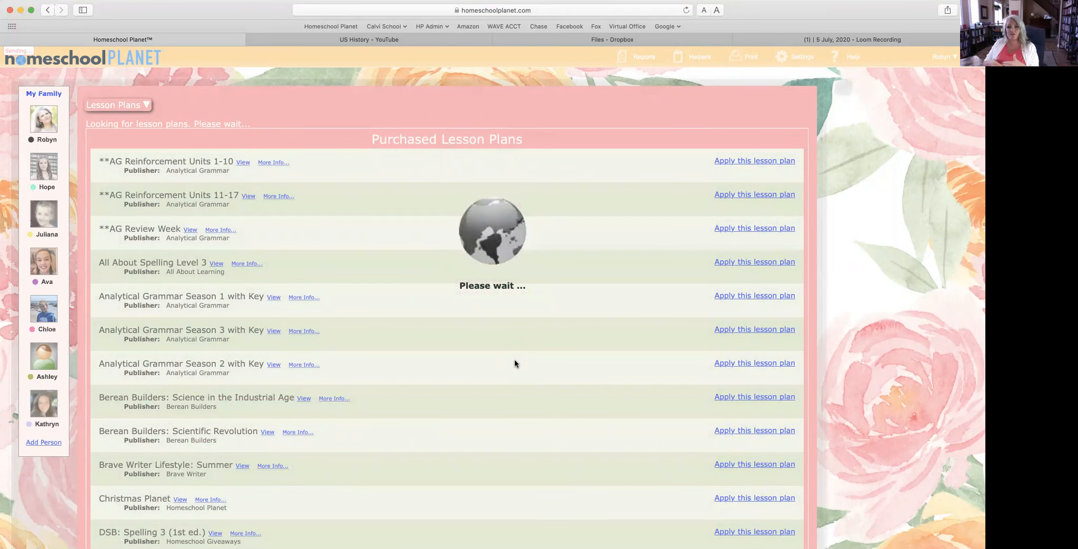
Step: Scroll the lesson plans list and answer the history class update prompt with 'ask me next time'
{"action": "scroll", "coordinate": [515, 362], "scroll_direction": "down", "scroll_amount": 5}
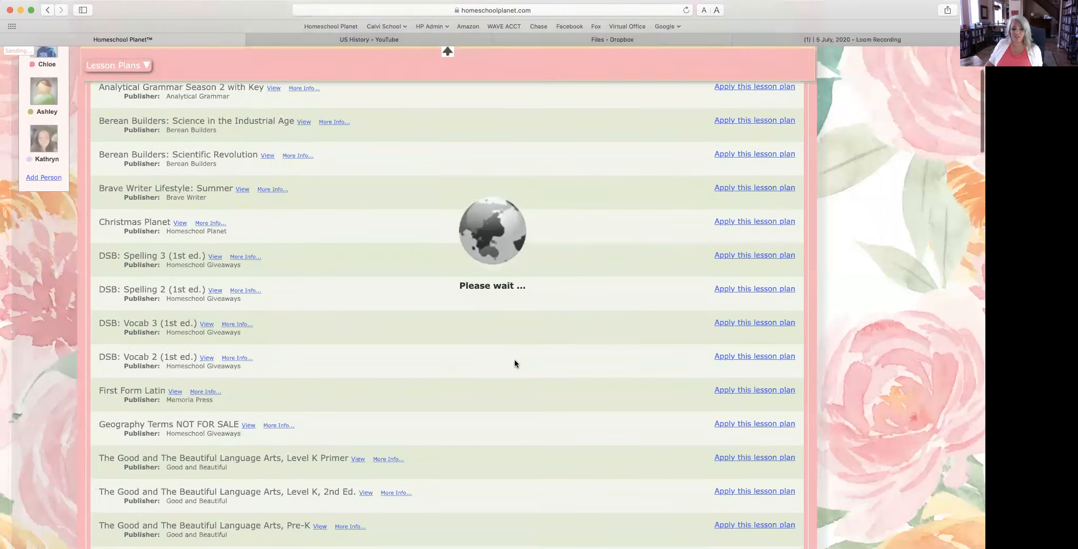
{"action": "scroll", "coordinate": [515, 362], "scroll_direction": "down", "scroll_amount": 5}
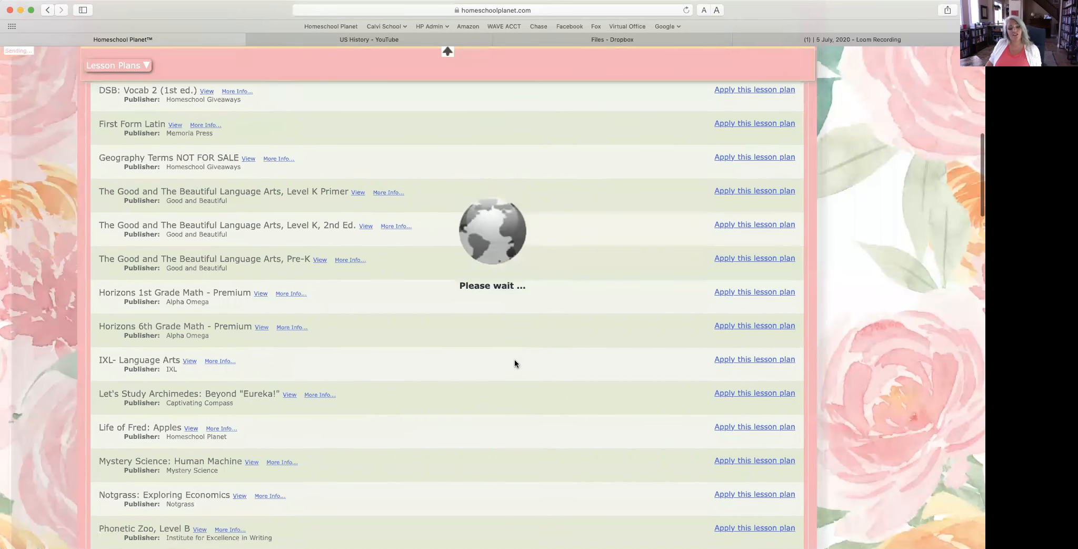
{"action": "scroll", "coordinate": [515, 361], "scroll_direction": "down", "scroll_amount": 2}
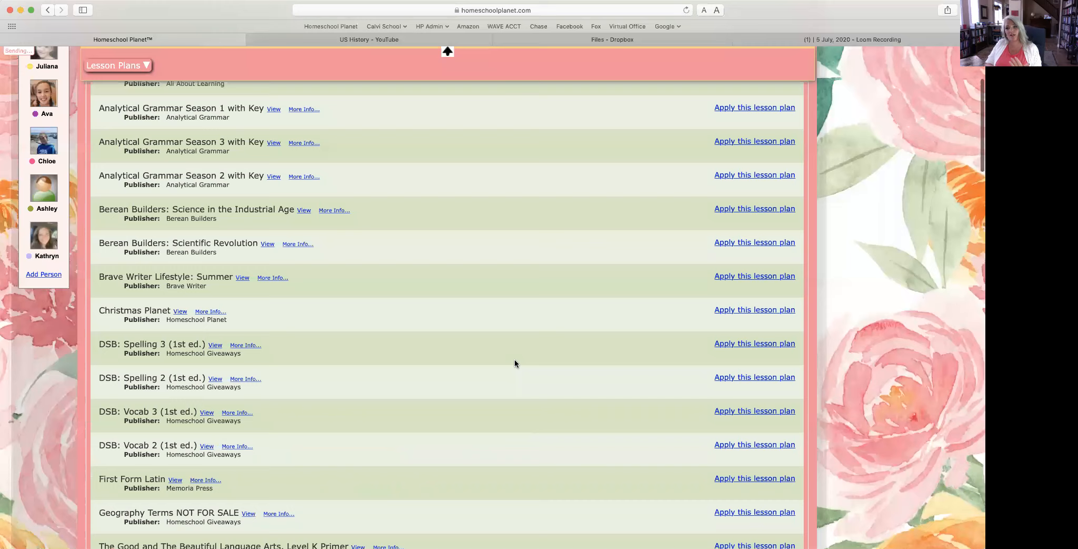
{"action": "scroll", "coordinate": [514, 362], "scroll_direction": "down", "scroll_amount": 2}
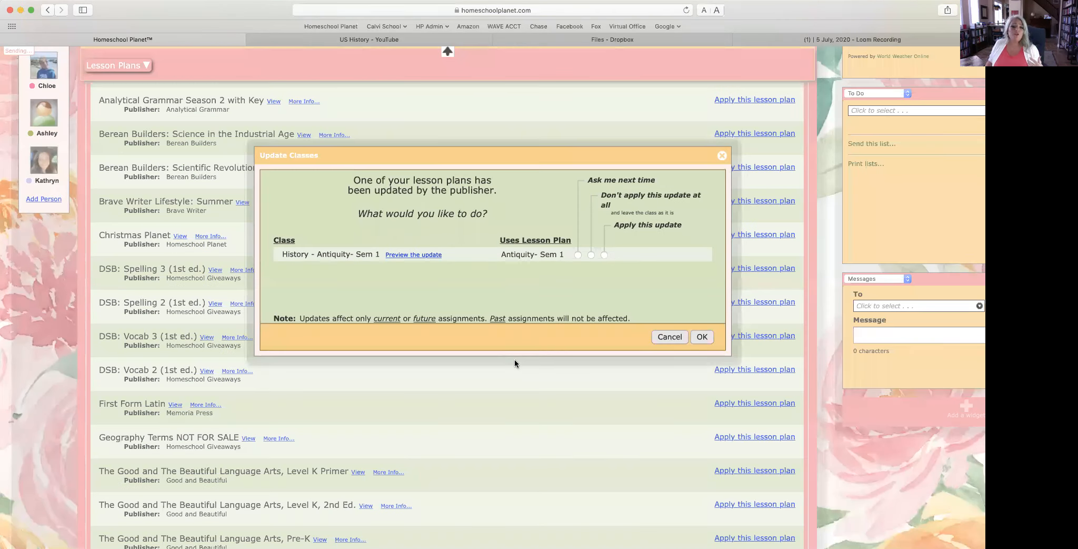
{"action": "left_click", "coordinate": [578, 254]}
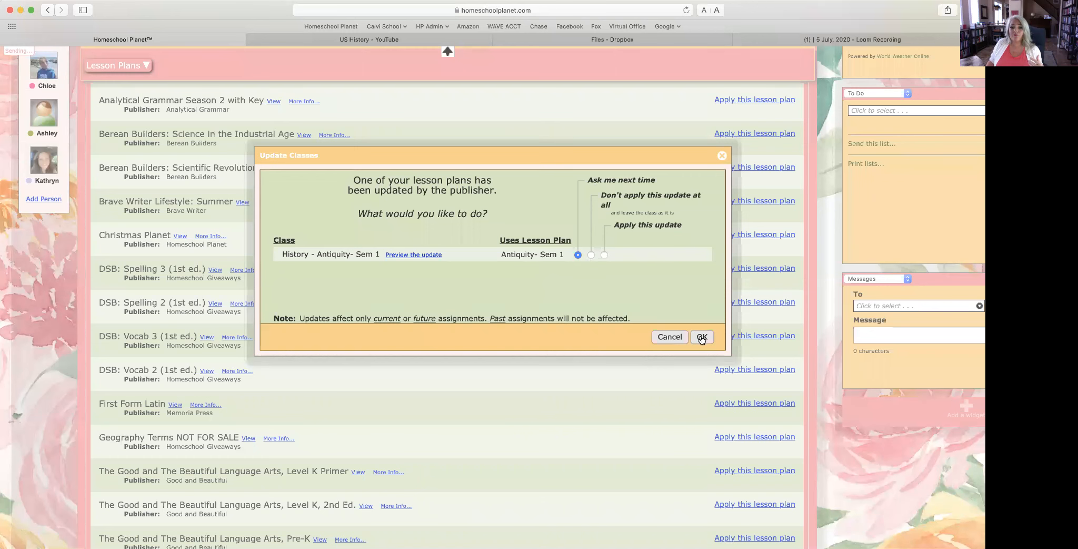
{"action": "left_click", "coordinate": [702, 338]}
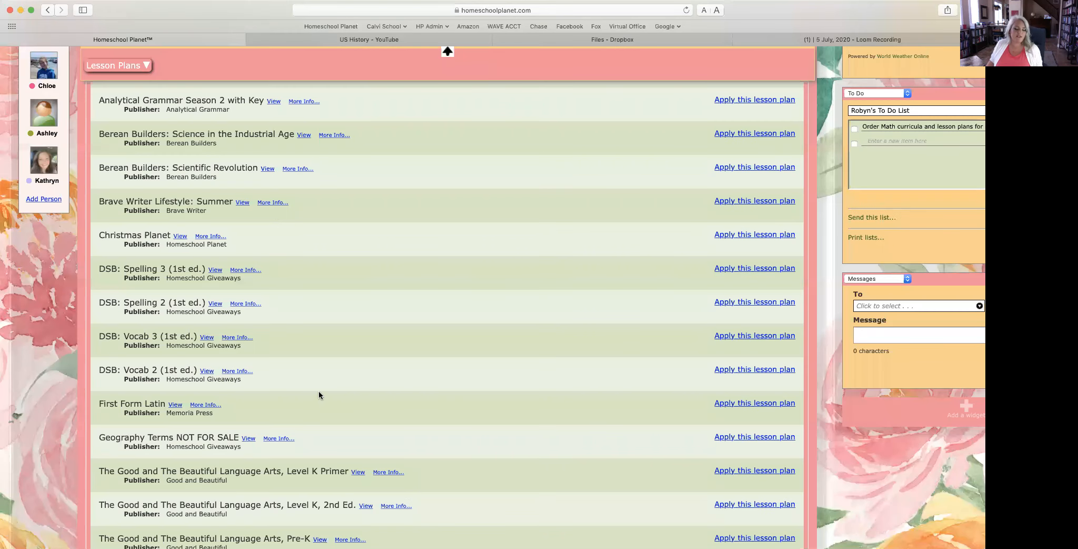
Step: Scroll further until the Thinkwell Algebra lesson plans are visible
{"action": "scroll", "coordinate": [318, 390], "scroll_direction": "down", "scroll_amount": 5}
{"action": "scroll", "coordinate": [319, 393], "scroll_direction": "down", "scroll_amount": 10}
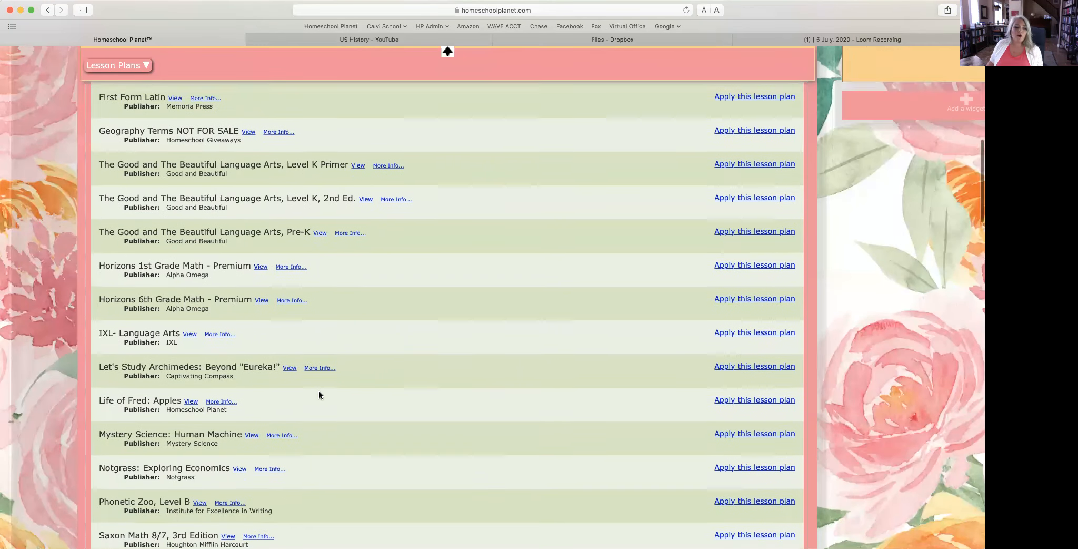
{"action": "scroll", "coordinate": [319, 391], "scroll_direction": "down", "scroll_amount": 2}
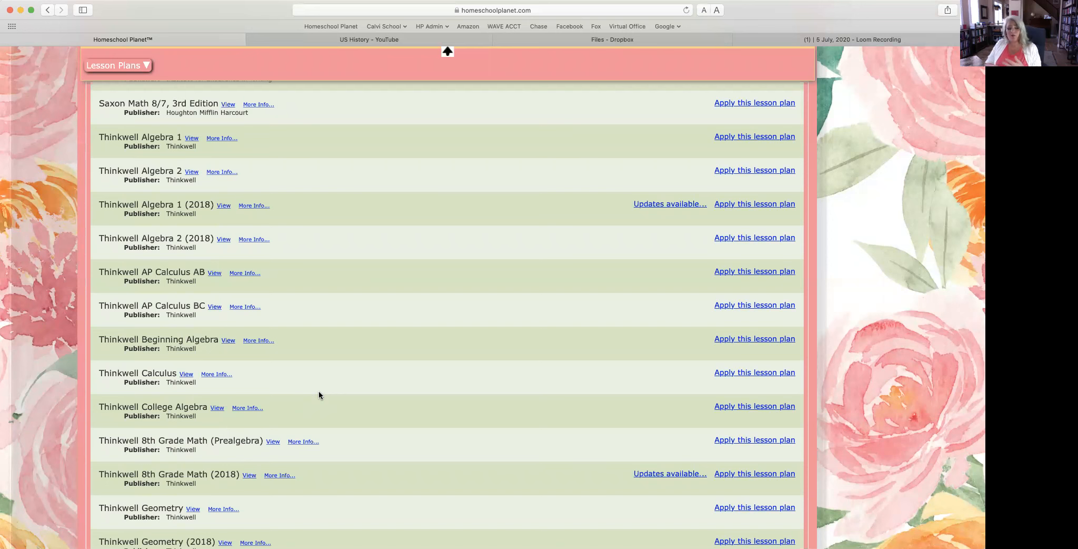
{"action": "scroll", "coordinate": [318, 392], "scroll_direction": "right", "scroll_amount": 1}
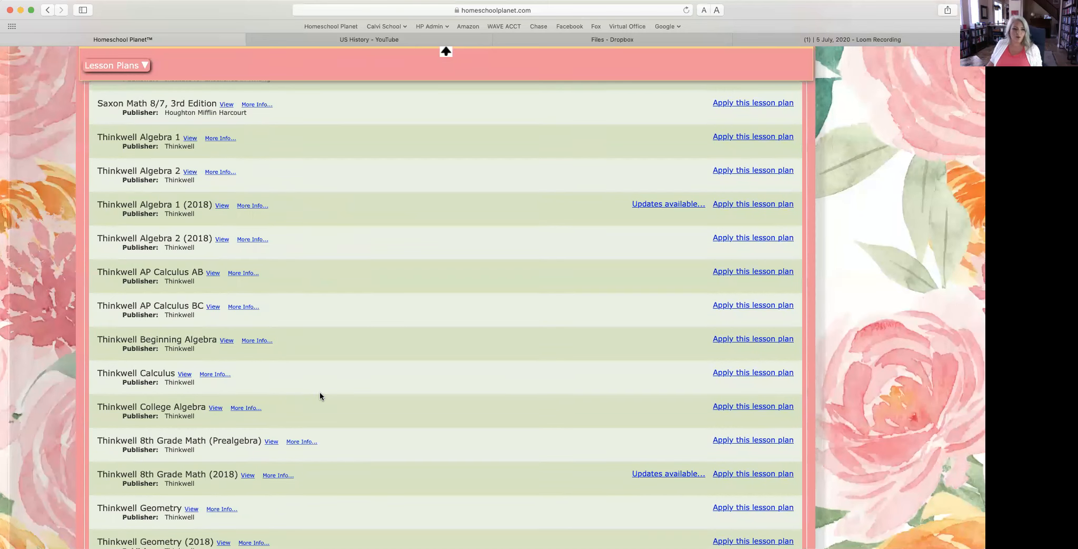
{"action": "scroll", "coordinate": [319, 391], "scroll_direction": "down", "scroll_amount": 2}
{"action": "scroll", "coordinate": [319, 390], "scroll_direction": "up", "scroll_amount": 5}
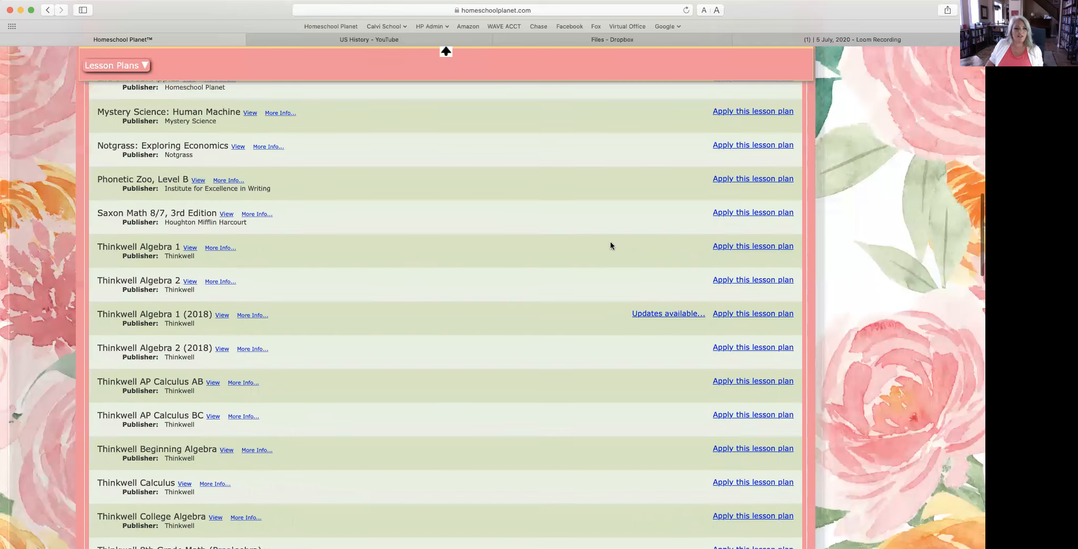
Step: Apply Thinkwell Algebra 1 as a new Math class with all assignments for one student, weekdays next school year
{"action": "left_click", "coordinate": [734, 246]}
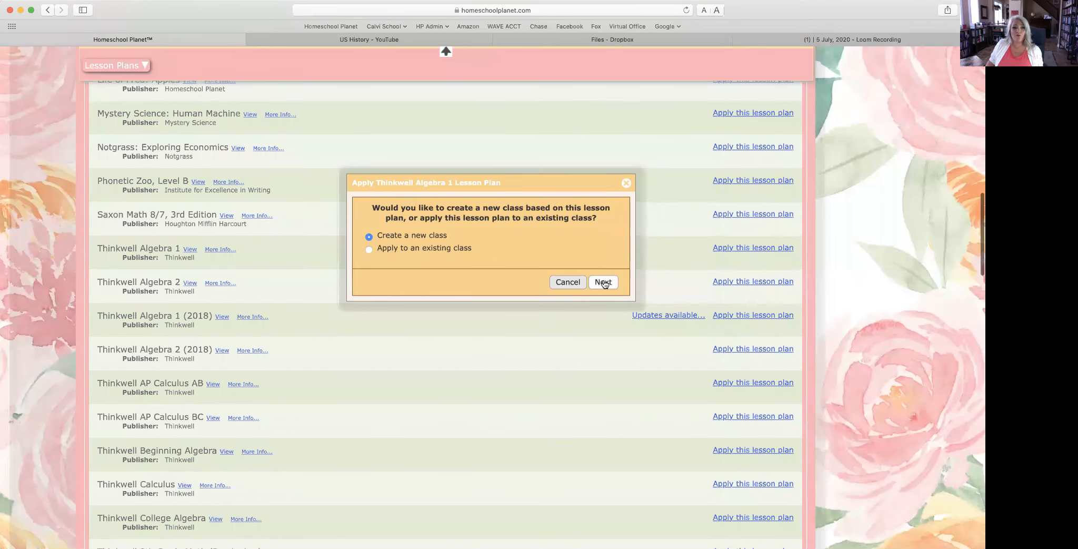
{"action": "left_click", "coordinate": [605, 283]}
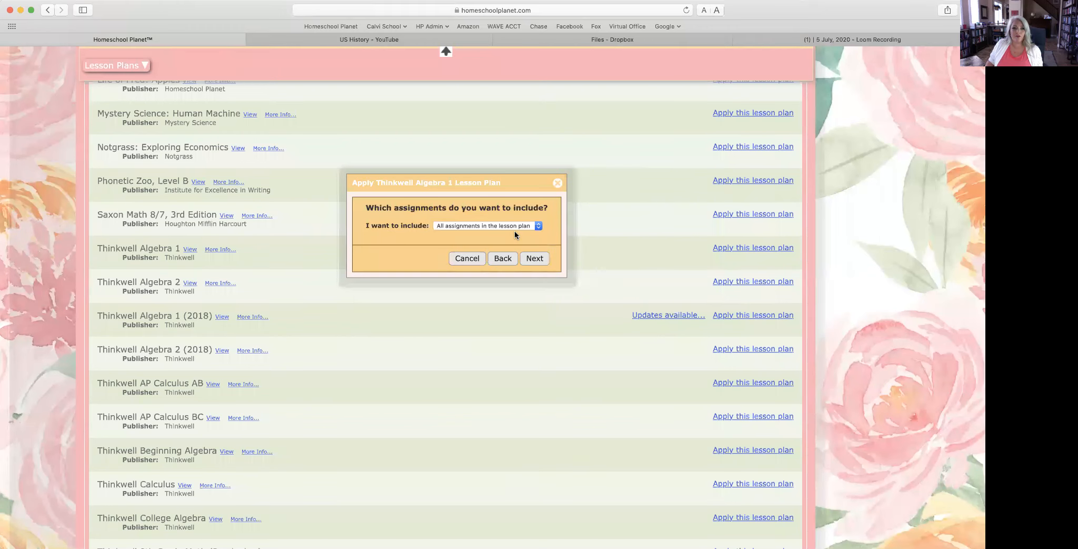
{"action": "left_click", "coordinate": [537, 258]}
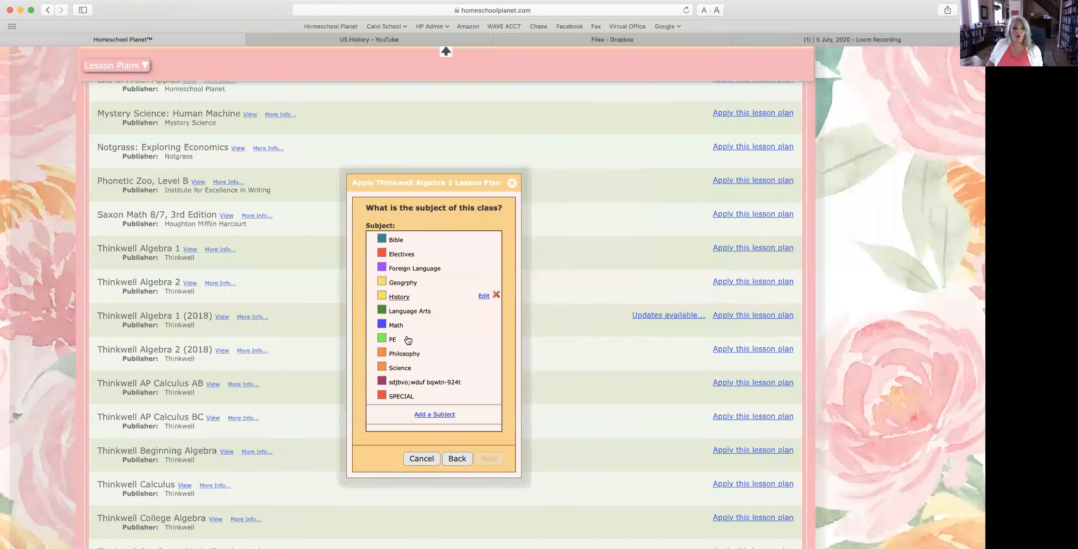
{"action": "left_click", "coordinate": [384, 326]}
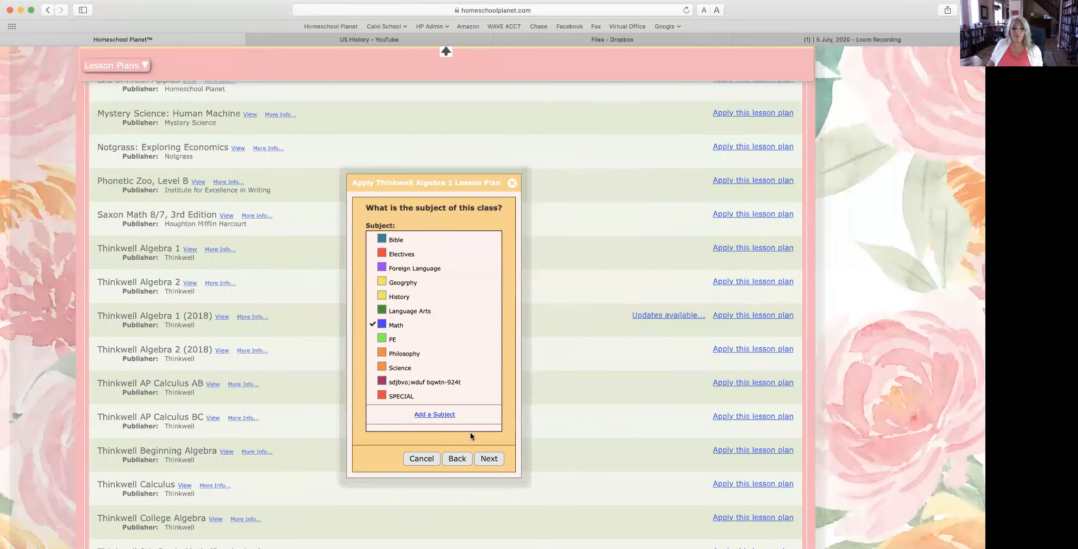
{"action": "left_click", "coordinate": [489, 458]}
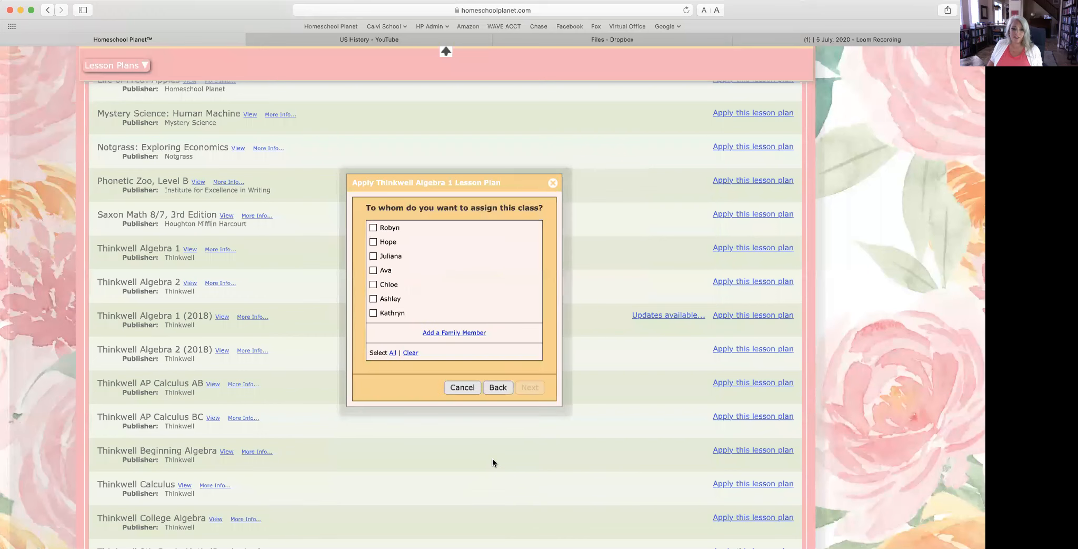
{"action": "left_click", "coordinate": [395, 259]}
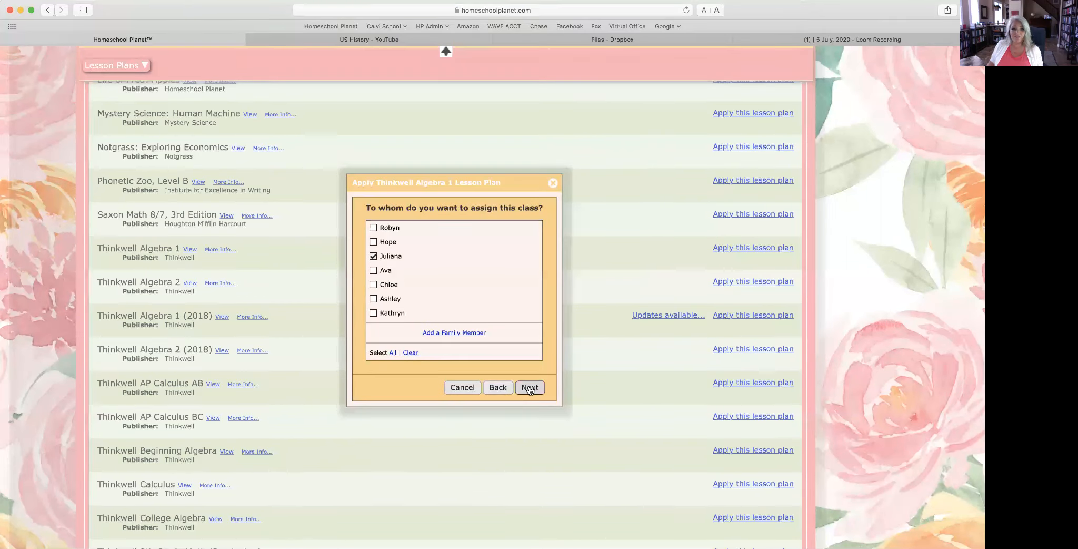
{"action": "left_click", "coordinate": [530, 386]}
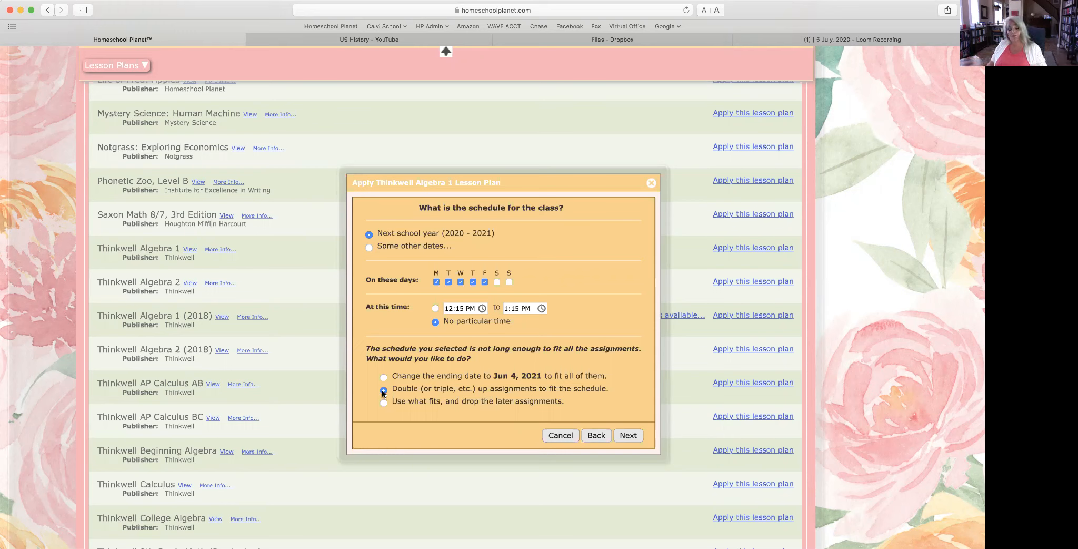
{"action": "left_click", "coordinate": [629, 435]}
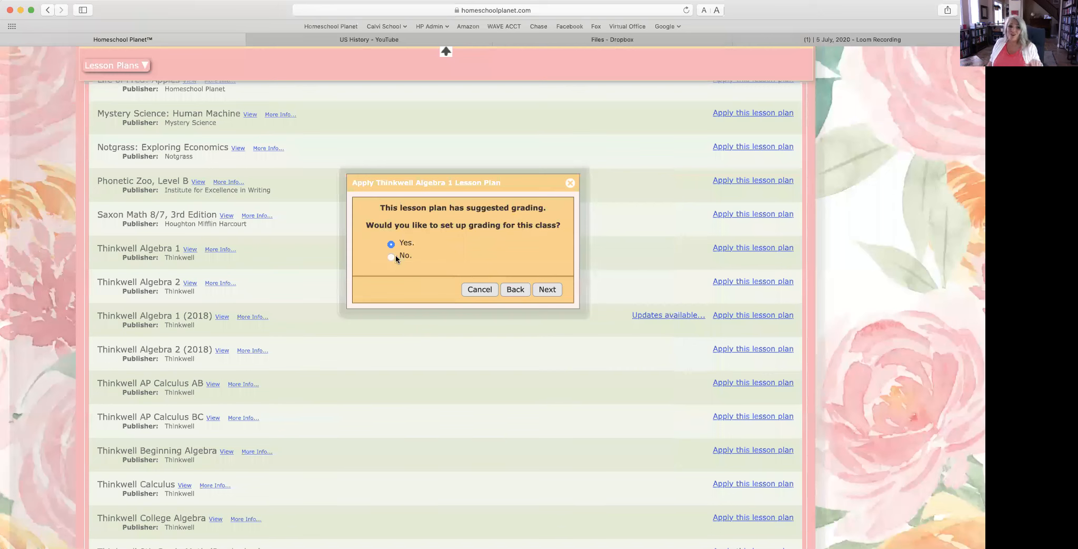
Step: Enable grading: Lessons to Homework, Worksheets and Quizzes to Quiz, Chapter Tests to Test, Midterm and Final to Exams
{"action": "left_click", "coordinate": [548, 290]}
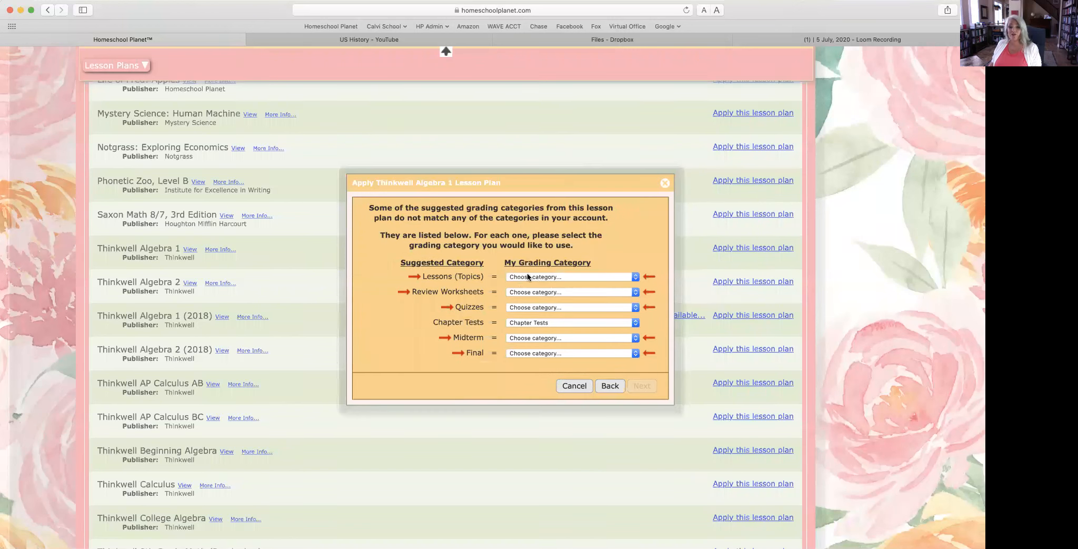
{"action": "left_click", "coordinate": [529, 275]}
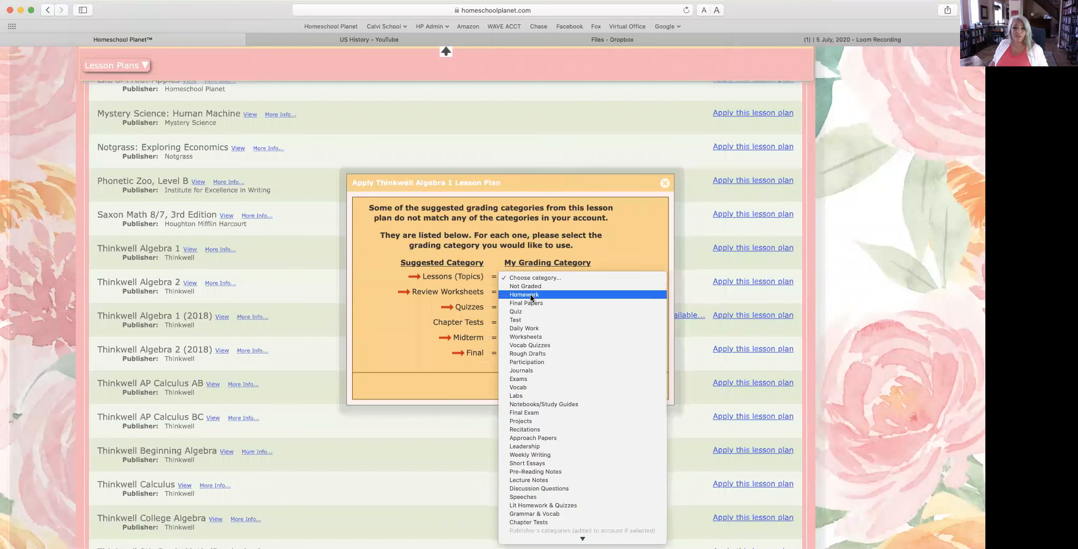
{"action": "left_click", "coordinate": [530, 293]}
{"action": "left_click", "coordinate": [532, 293]}
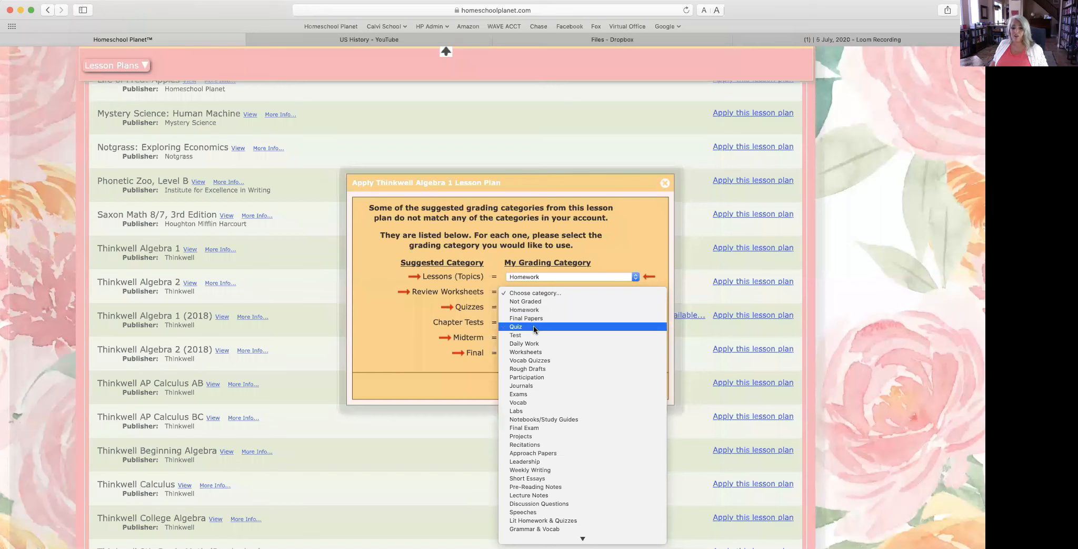
{"action": "left_click", "coordinate": [534, 328]}
{"action": "left_click", "coordinate": [529, 306]}
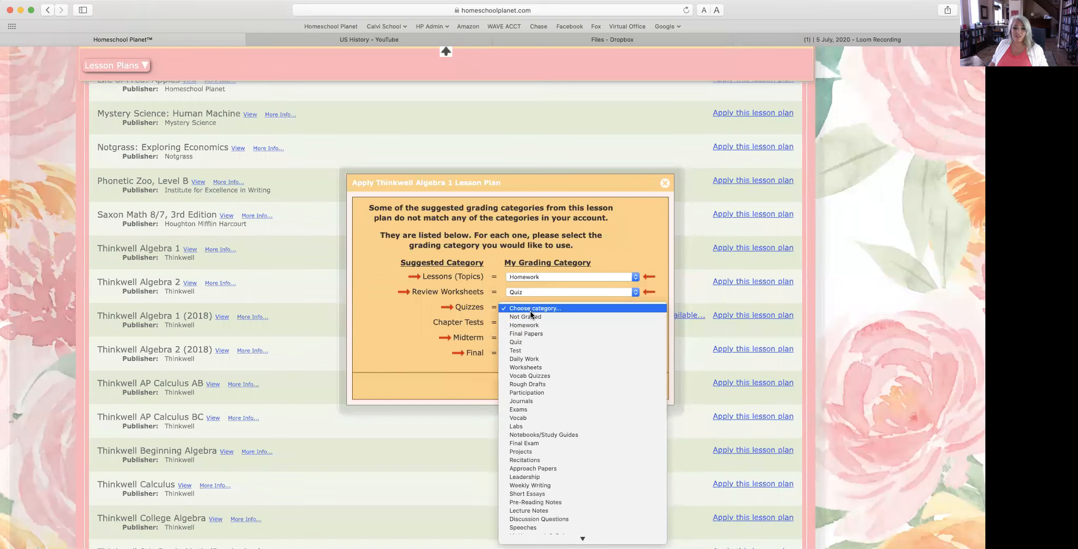
{"action": "left_click", "coordinate": [530, 342]}
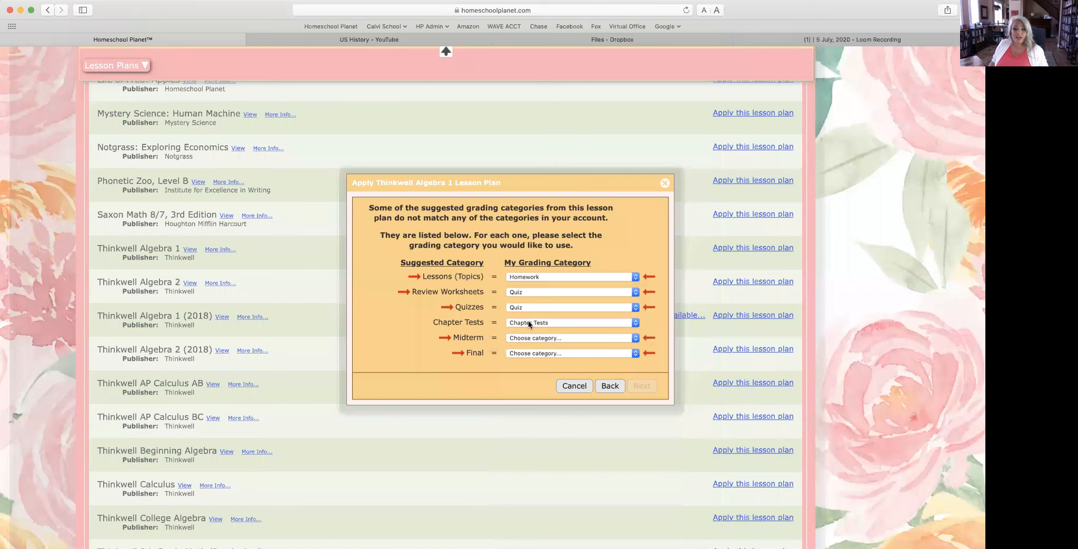
{"action": "left_click", "coordinate": [528, 322]}
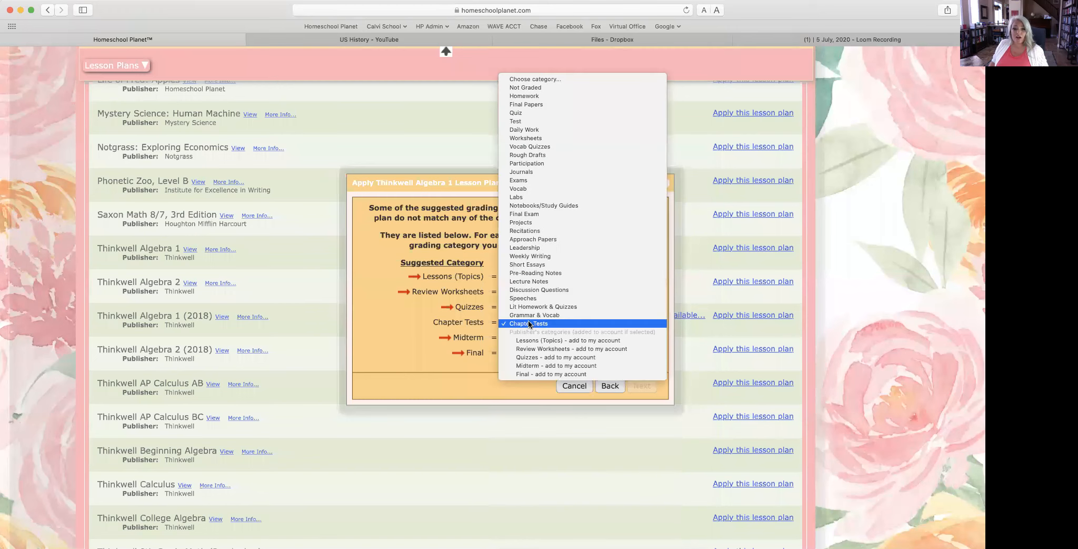
{"action": "left_click", "coordinate": [516, 120]}
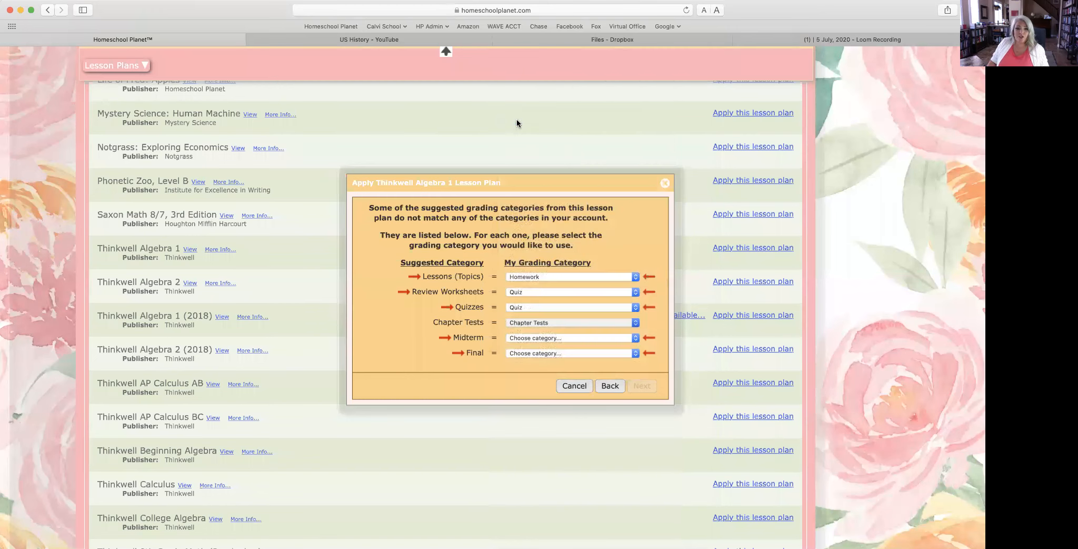
{"action": "left_click", "coordinate": [532, 338]}
{"action": "left_click", "coordinate": [537, 440]}
{"action": "left_click", "coordinate": [535, 353]}
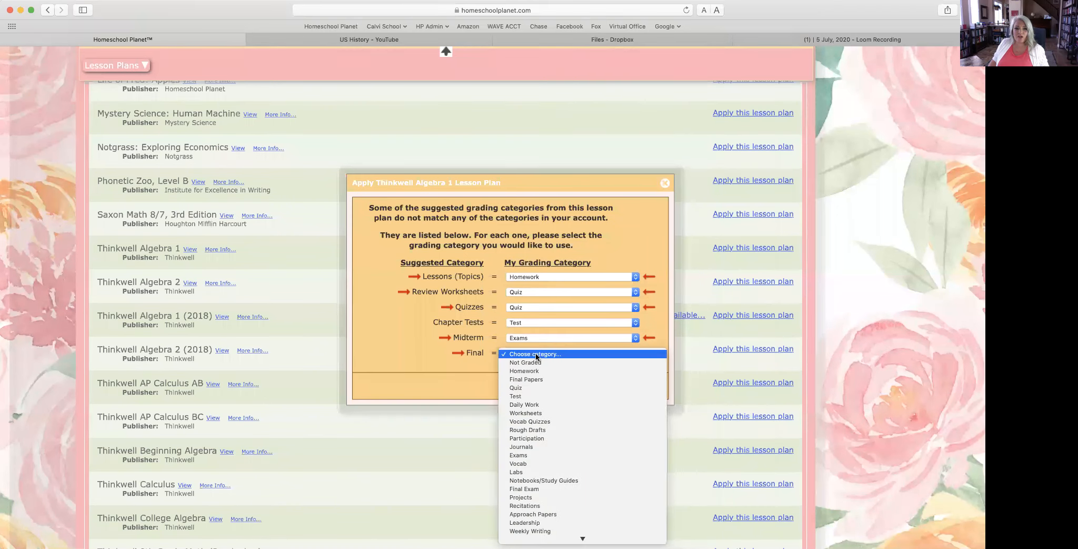
{"action": "left_click", "coordinate": [535, 455]}
Step: Weight Homework 20, Quiz 20, Test 30 and Exams 30 percent, totalling 100
{"action": "left_click", "coordinate": [643, 387]}
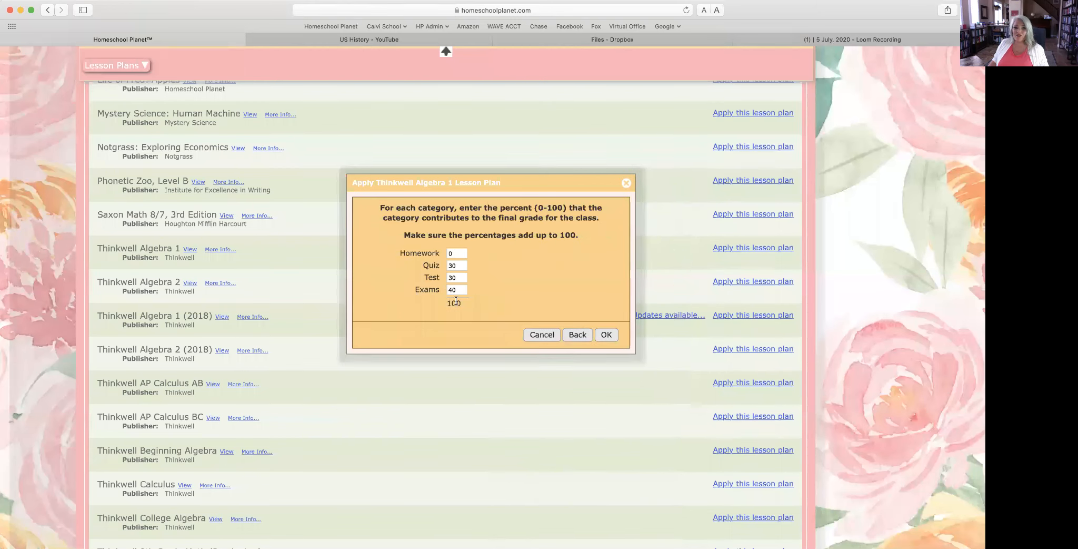
{"action": "left_click_drag", "start_coordinate": [453, 290], "coordinate": [443, 292]}
{"action": "type", "text": "3"}
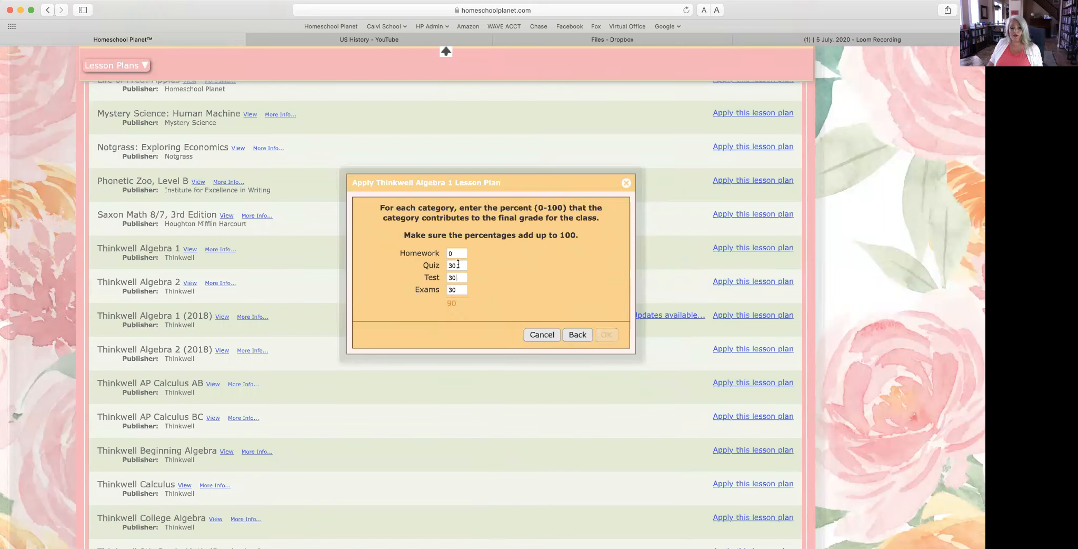
{"action": "left_click_drag", "start_coordinate": [452, 266], "coordinate": [445, 266]}
{"action": "type", "text": "2"}
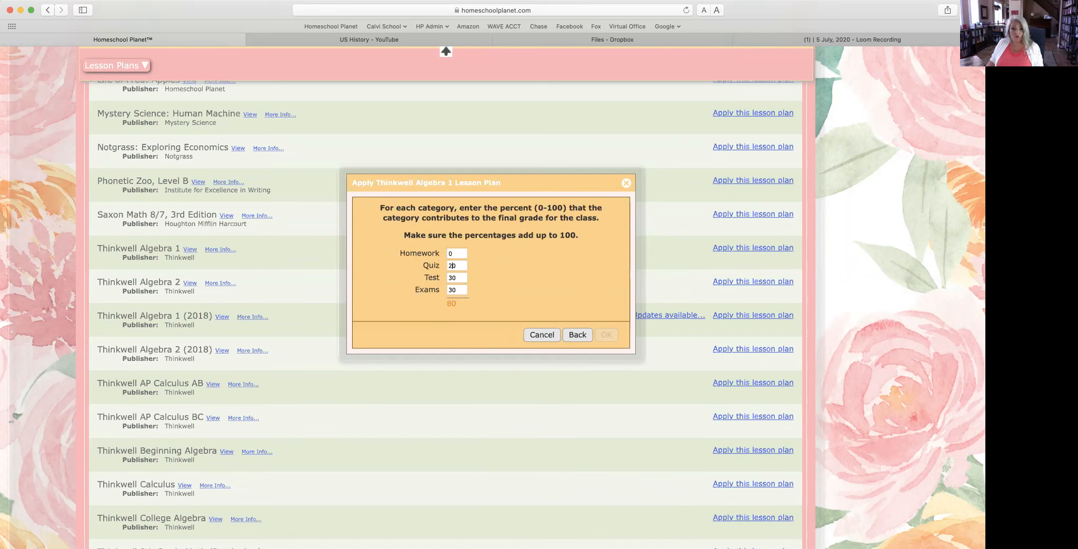
{"action": "left_click", "coordinate": [449, 254]}
{"action": "type", "text": "2"}
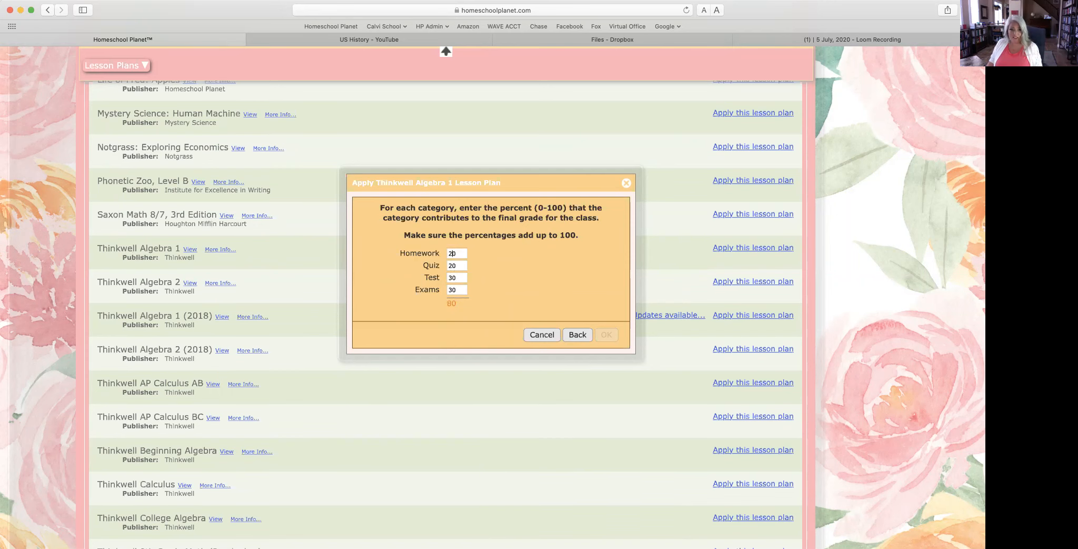
{"action": "left_click", "coordinate": [608, 336]}
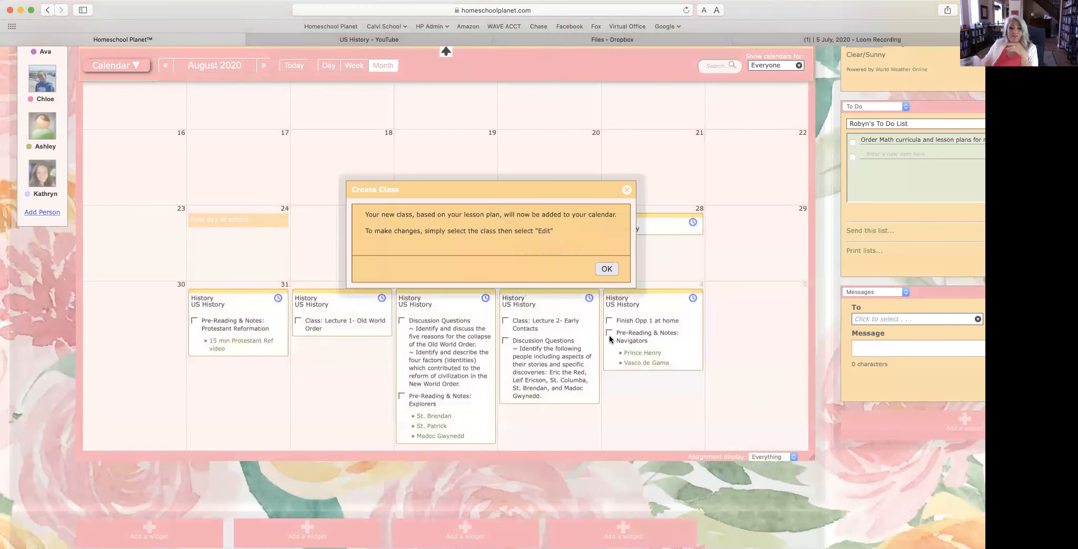
Step: Dismiss the new-class notice and review the Algebra 1 lessons on the August 2020 calendar
{"action": "left_click", "coordinate": [602, 268]}
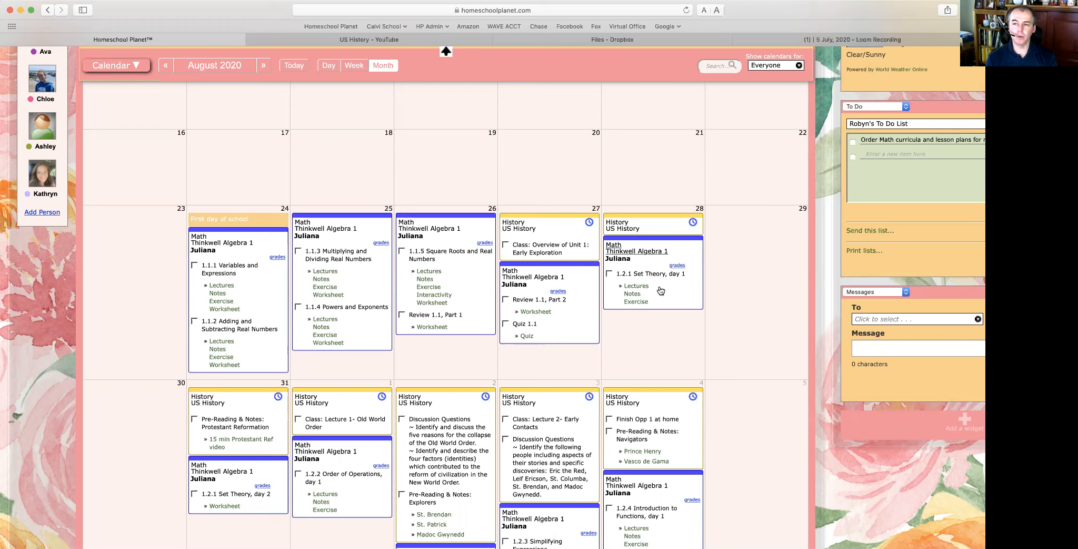
{"action": "scroll", "coordinate": [660, 290], "scroll_direction": "down", "scroll_amount": 1}
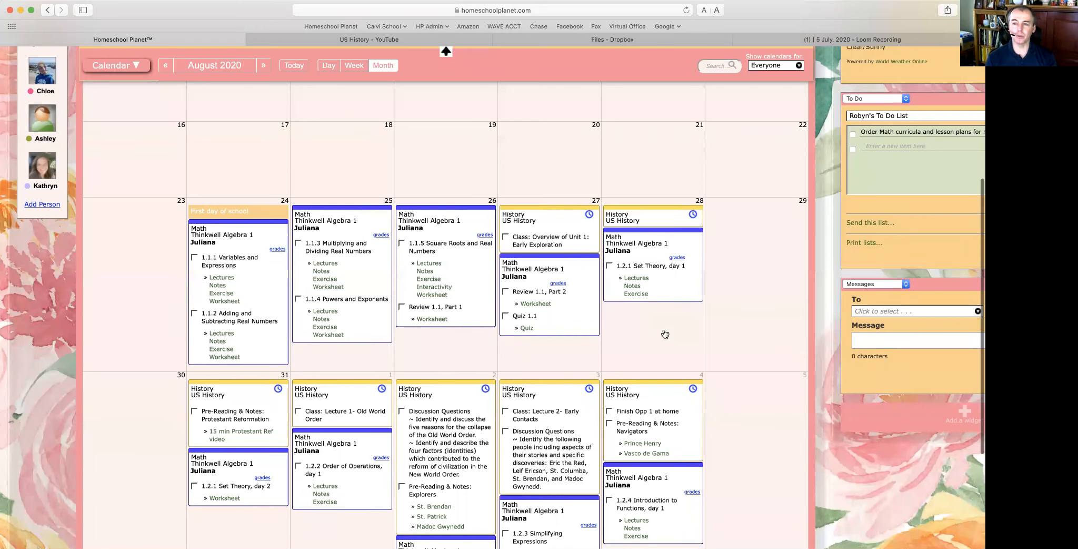
{"action": "scroll", "coordinate": [665, 334], "scroll_direction": "up", "scroll_amount": 1}
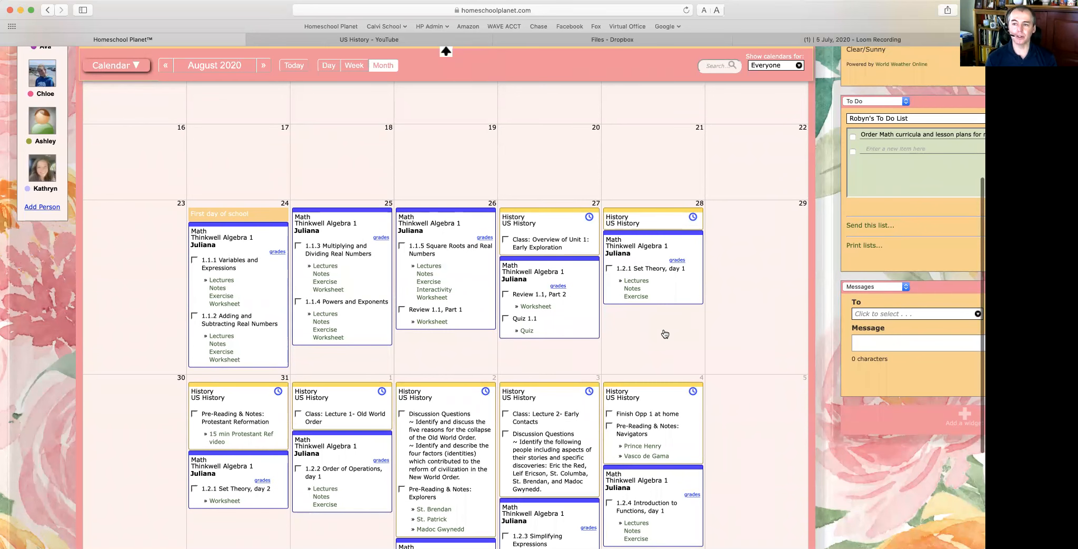
{"action": "scroll", "coordinate": [665, 333], "scroll_direction": "down", "scroll_amount": 3}
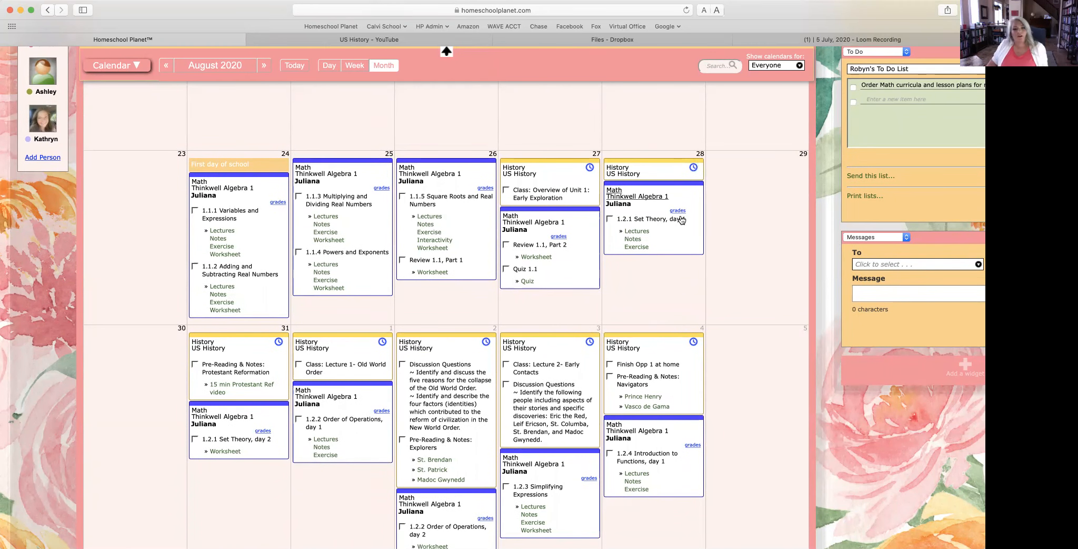
{"action": "scroll", "coordinate": [681, 219], "scroll_direction": "down", "scroll_amount": 3}
{"action": "scroll", "coordinate": [681, 219], "scroll_direction": "up", "scroll_amount": 4}
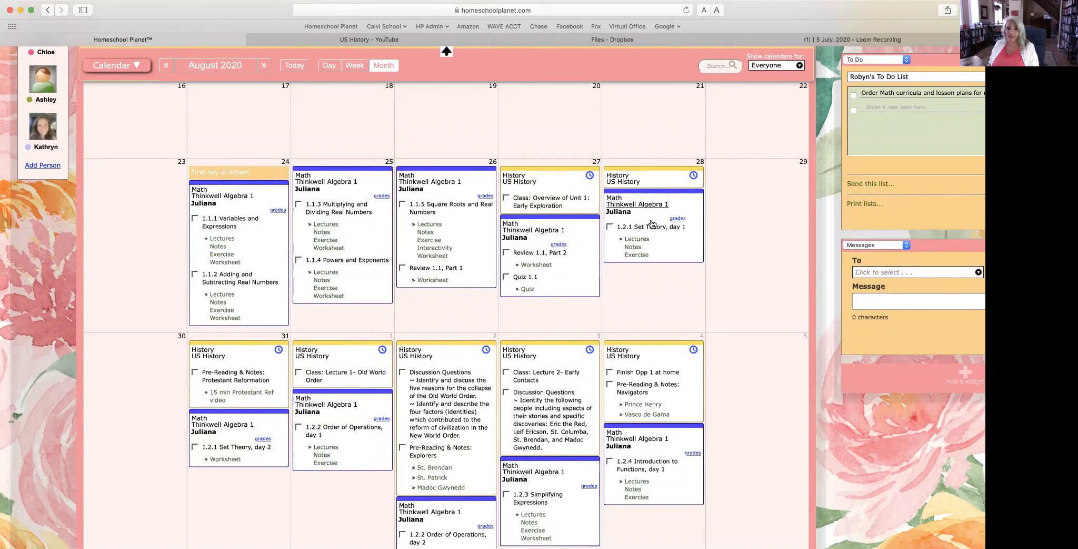
{"action": "scroll", "coordinate": [652, 227], "scroll_direction": "up", "scroll_amount": 5}
{"action": "scroll", "coordinate": [652, 238], "scroll_direction": "down", "scroll_amount": 1}
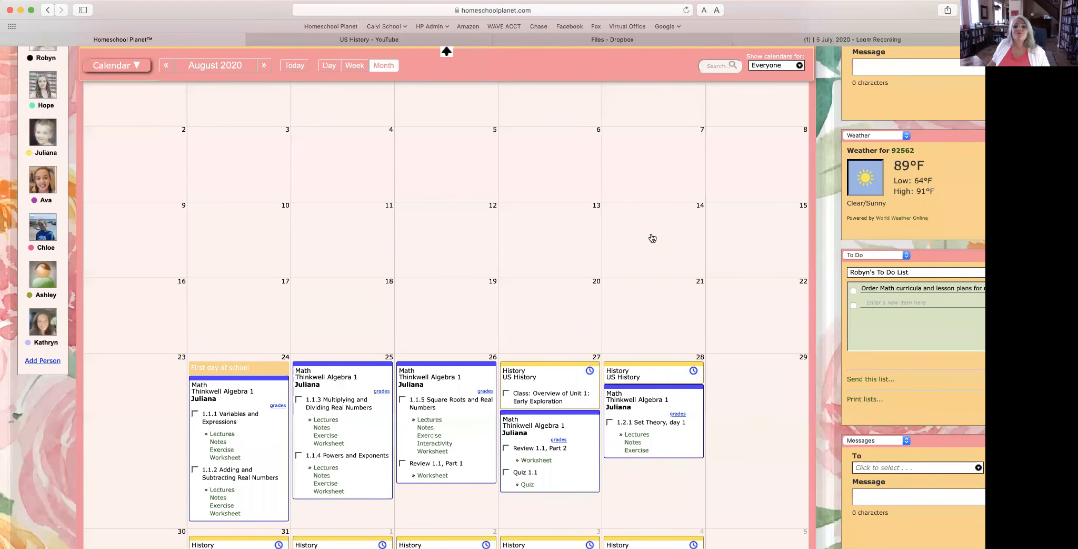
{"action": "scroll", "coordinate": [652, 238], "scroll_direction": "up", "scroll_amount": 2}
{"action": "scroll", "coordinate": [652, 237], "scroll_direction": "down", "scroll_amount": 2}
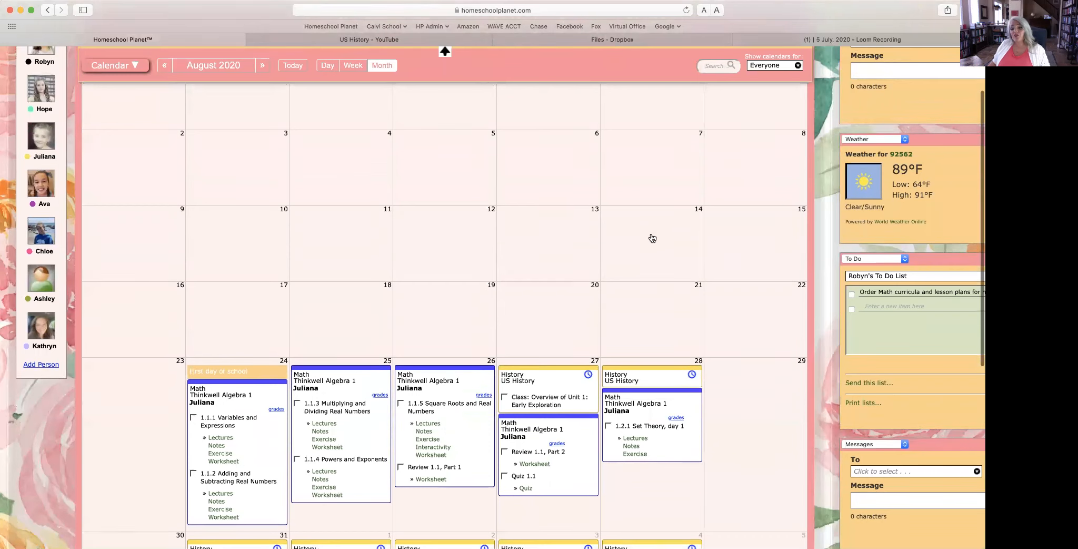
{"action": "scroll", "coordinate": [652, 237], "scroll_direction": "up", "scroll_amount": 1}
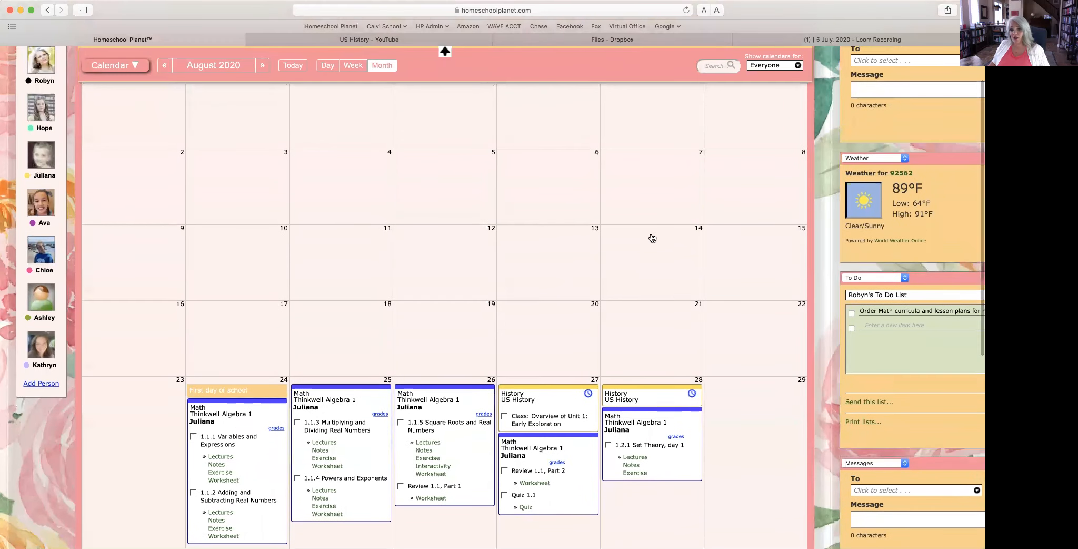
{"action": "scroll", "coordinate": [649, 236], "scroll_direction": "right", "scroll_amount": 1}
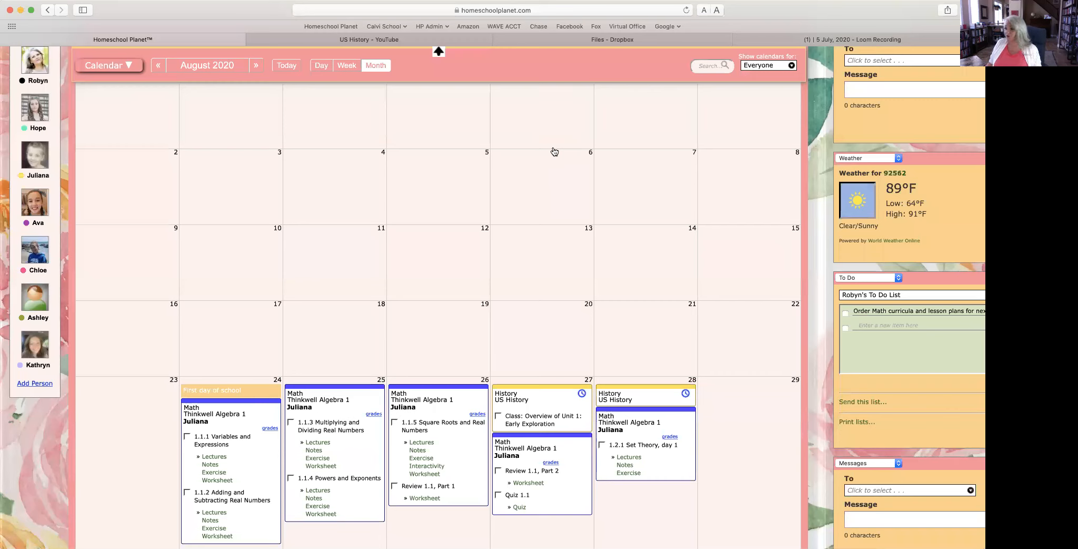
Step: Switch the month calendar to August 2018 using the month and year picker
{"action": "left_click", "coordinate": [205, 70]}
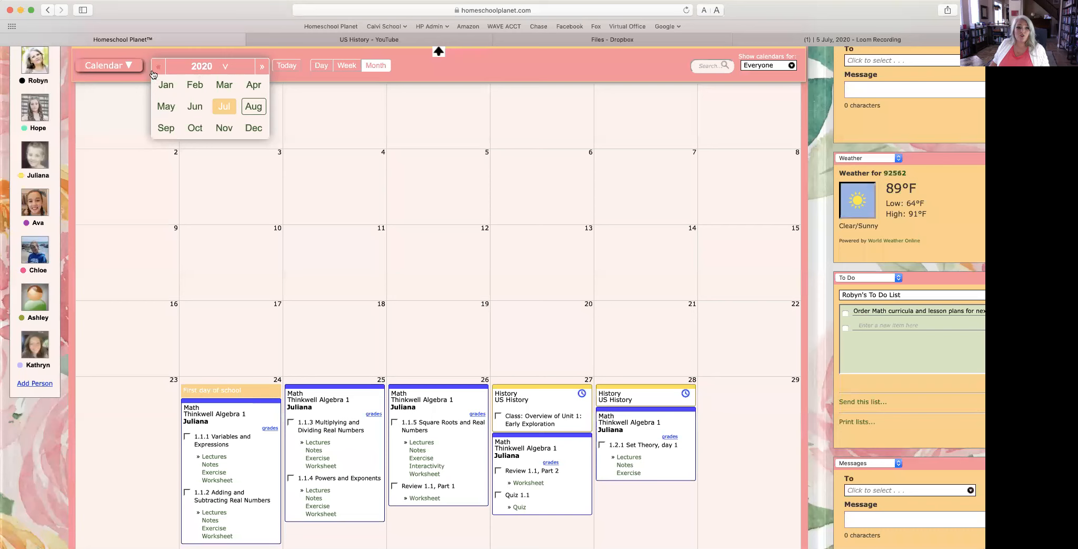
{"action": "left_click", "coordinate": [159, 67]}
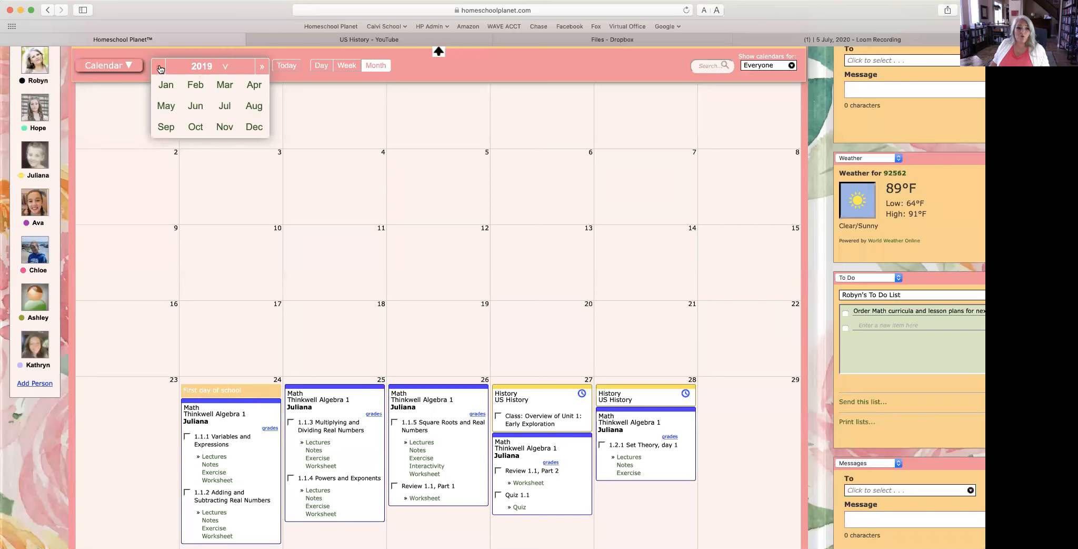
{"action": "left_click", "coordinate": [253, 107]}
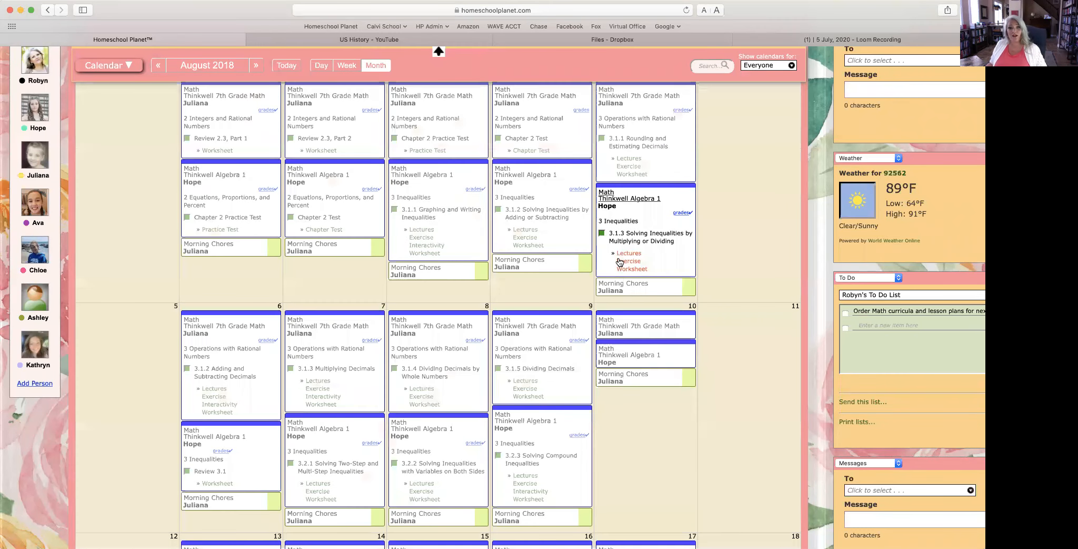
Step: Scroll down August 2018 and open the Science – Biology class on Friday, August 31
{"action": "scroll", "coordinate": [619, 262], "scroll_direction": "down", "scroll_amount": 2}
{"action": "scroll", "coordinate": [619, 262], "scroll_direction": "down", "scroll_amount": 15}
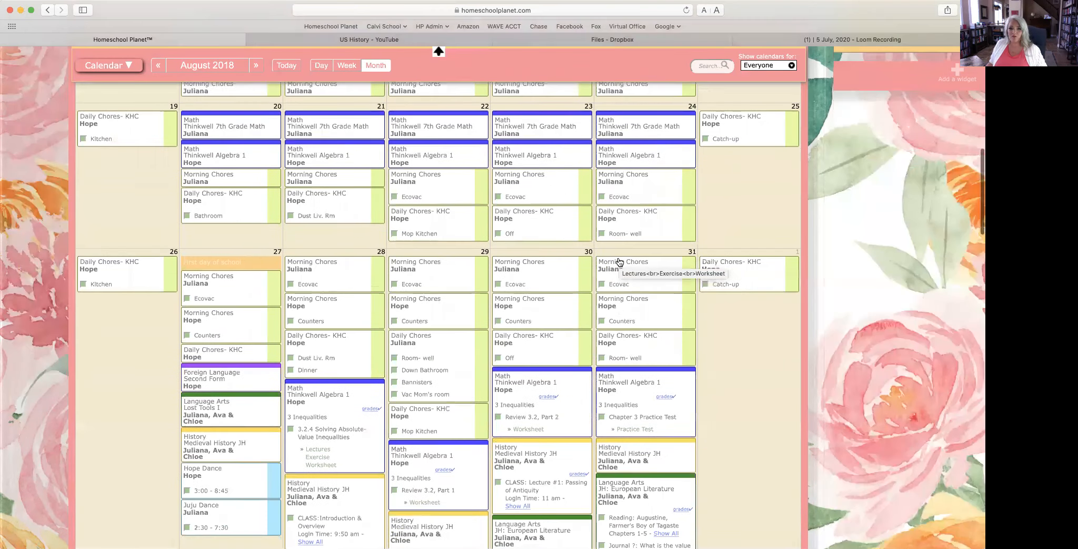
{"action": "scroll", "coordinate": [619, 262], "scroll_direction": "down", "scroll_amount": 12}
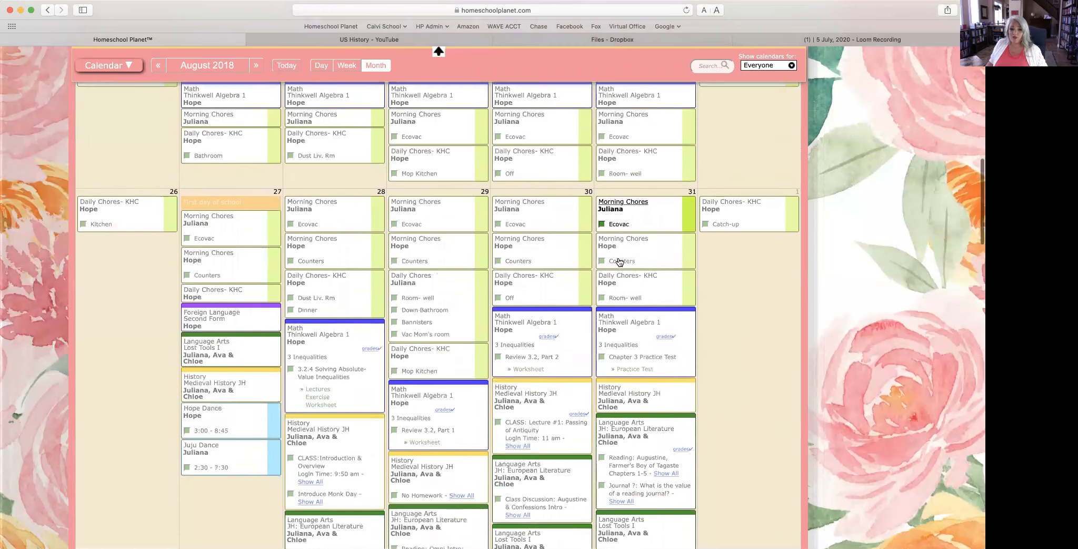
{"action": "scroll", "coordinate": [620, 262], "scroll_direction": "down", "scroll_amount": 12}
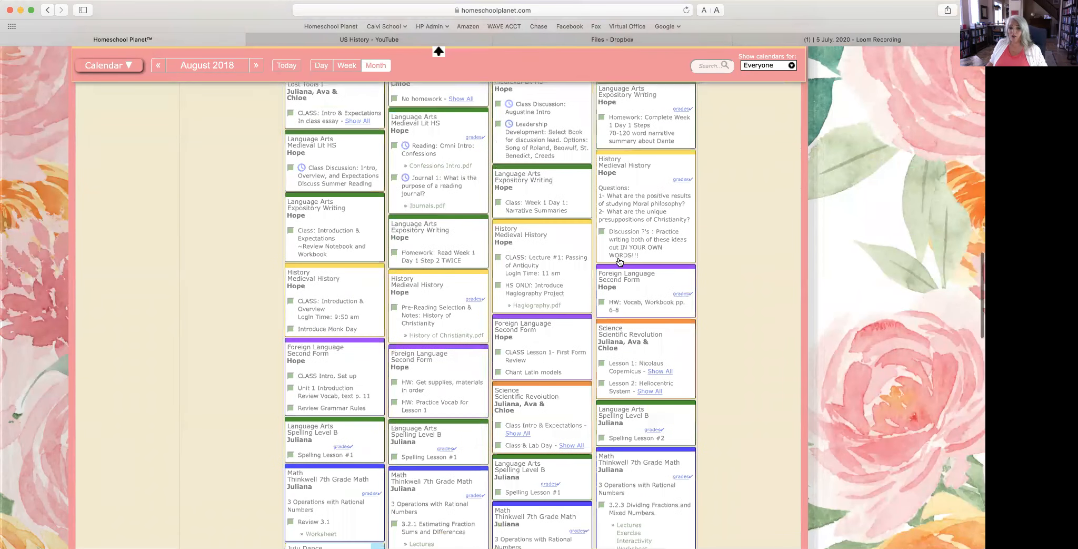
{"action": "scroll", "coordinate": [619, 262], "scroll_direction": "down", "scroll_amount": 5}
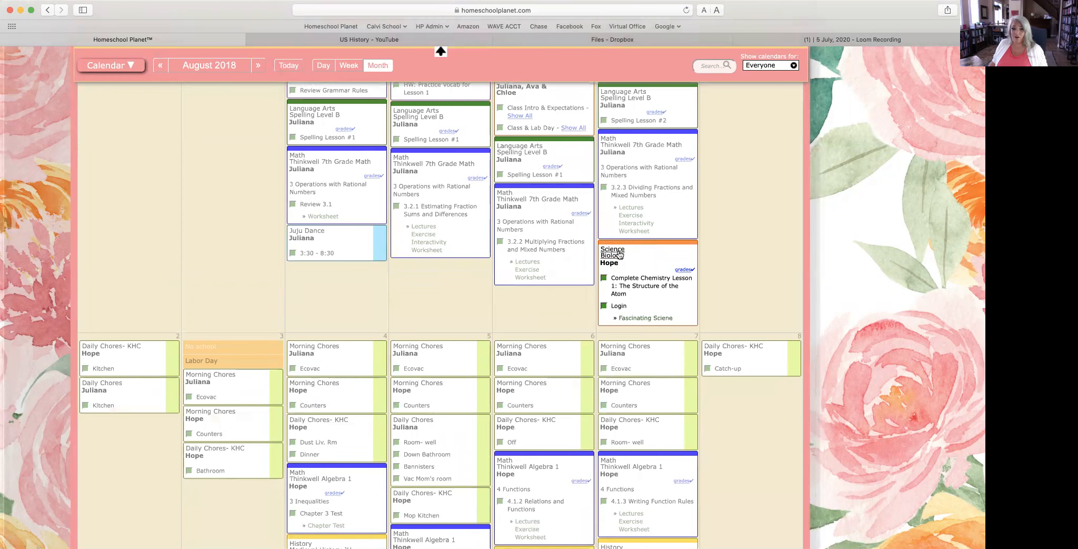
{"action": "left_click", "coordinate": [620, 255]}
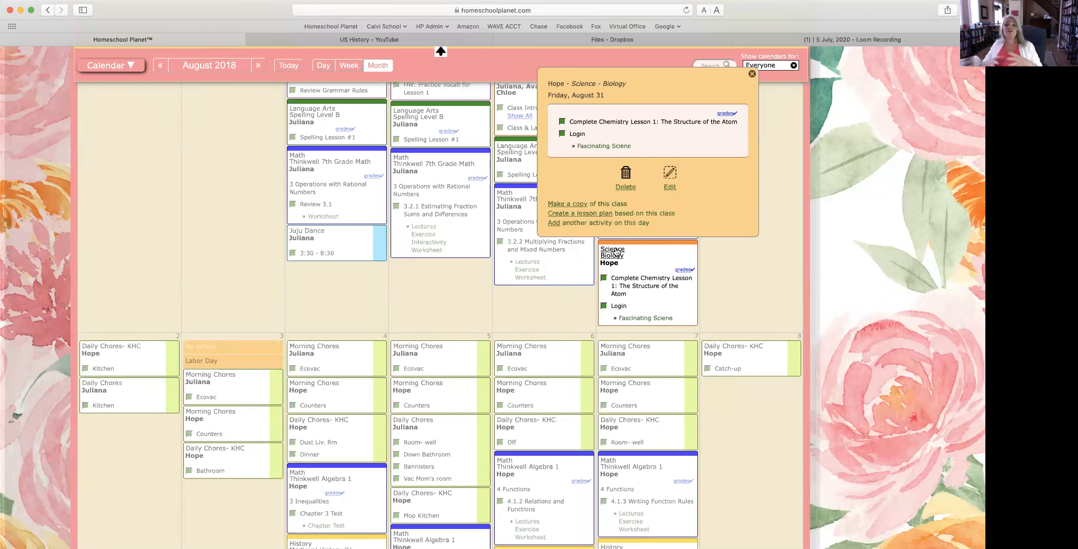
Step: Copy Science – Biology with all assignments to another child, scheduled for the 2020–2021 school year
{"action": "left_click", "coordinate": [568, 205]}
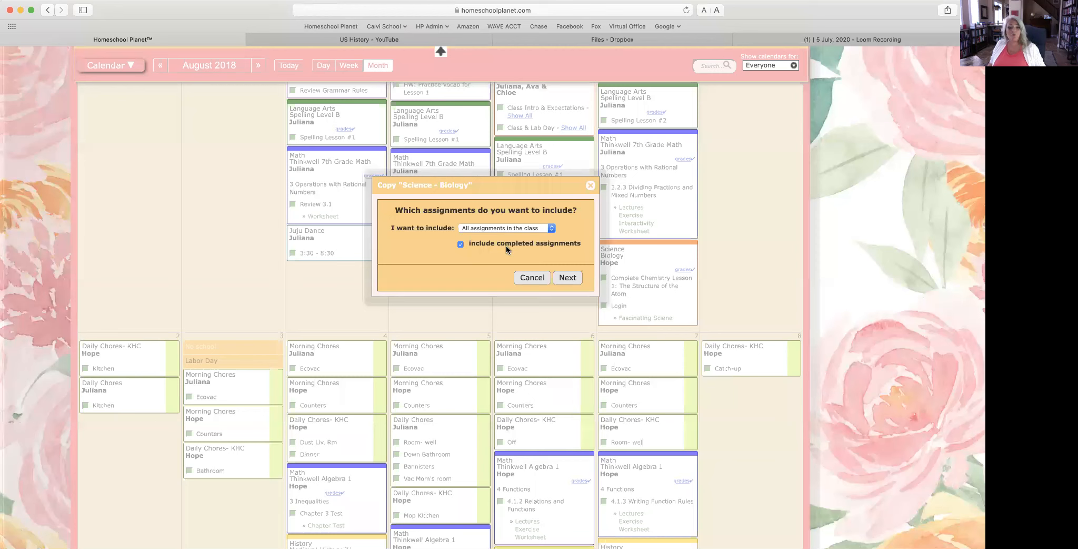
{"action": "left_click", "coordinate": [567, 278]}
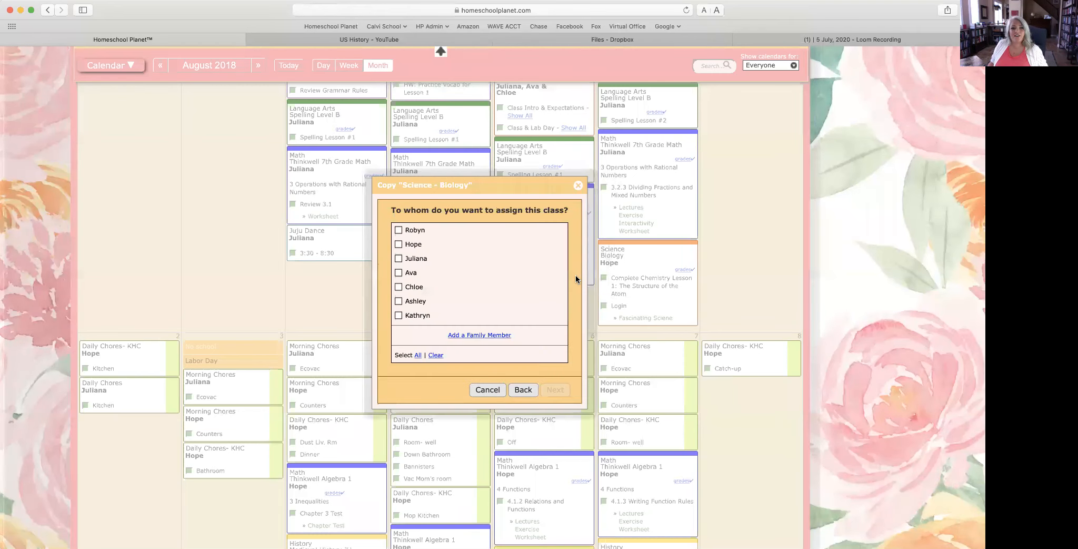
{"action": "left_click", "coordinate": [413, 258]}
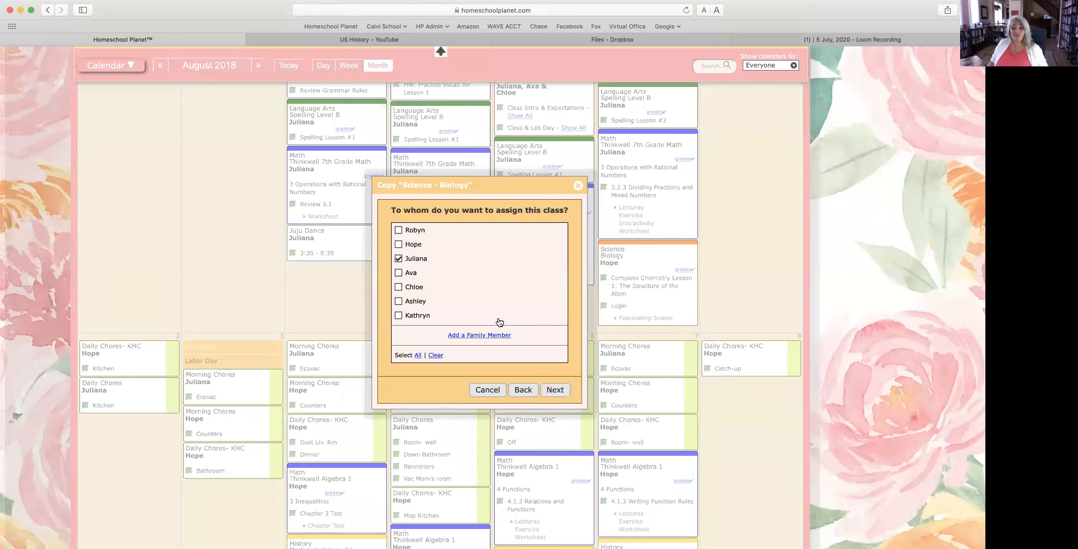
{"action": "left_click", "coordinate": [557, 390]}
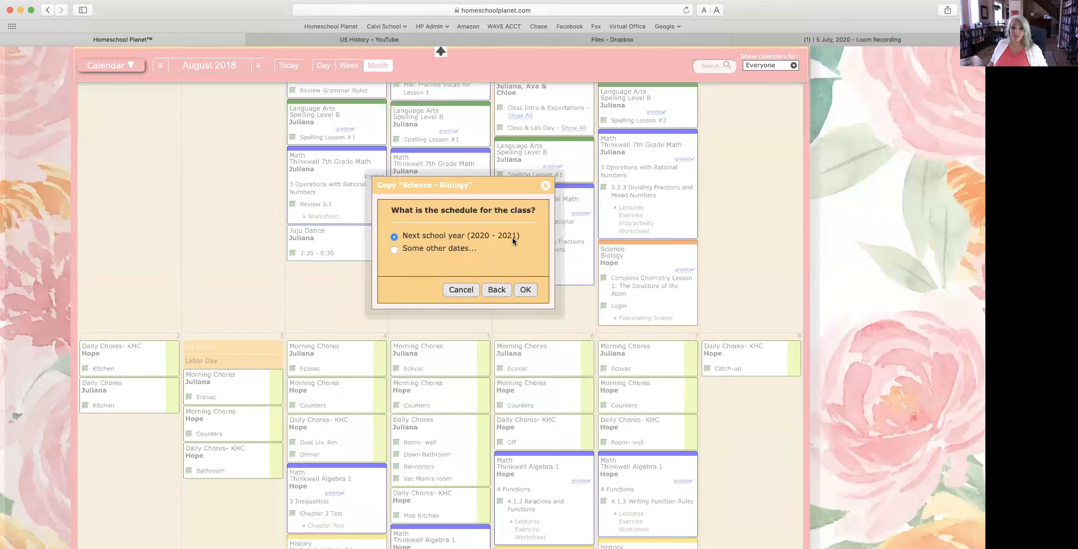
{"action": "left_click", "coordinate": [527, 290]}
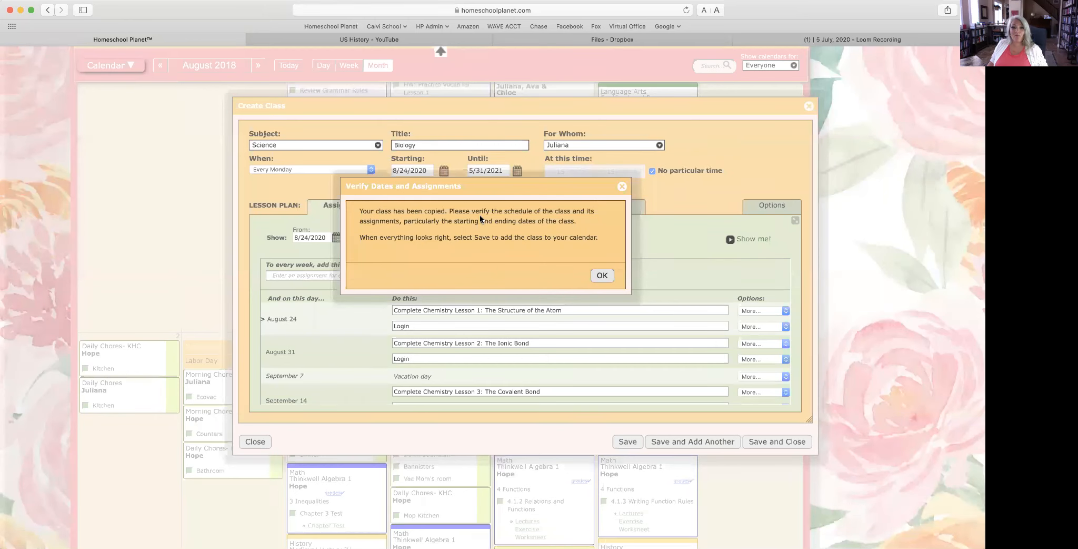
Step: Acknowledge the date check, keep the 8/24 start date, and set the class to meet Fridays only
{"action": "left_click", "coordinate": [600, 275]}
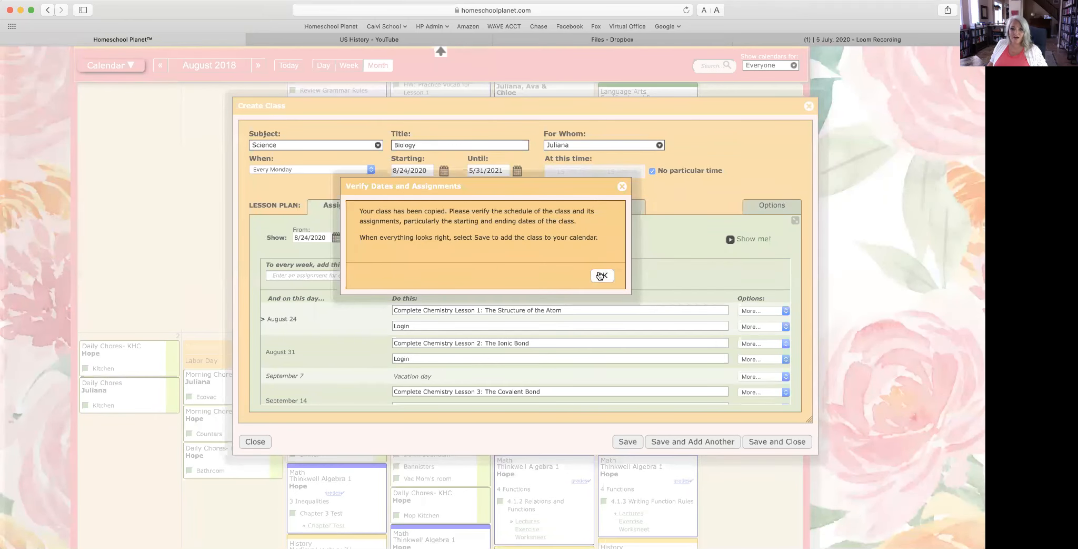
{"action": "left_click", "coordinate": [443, 171]}
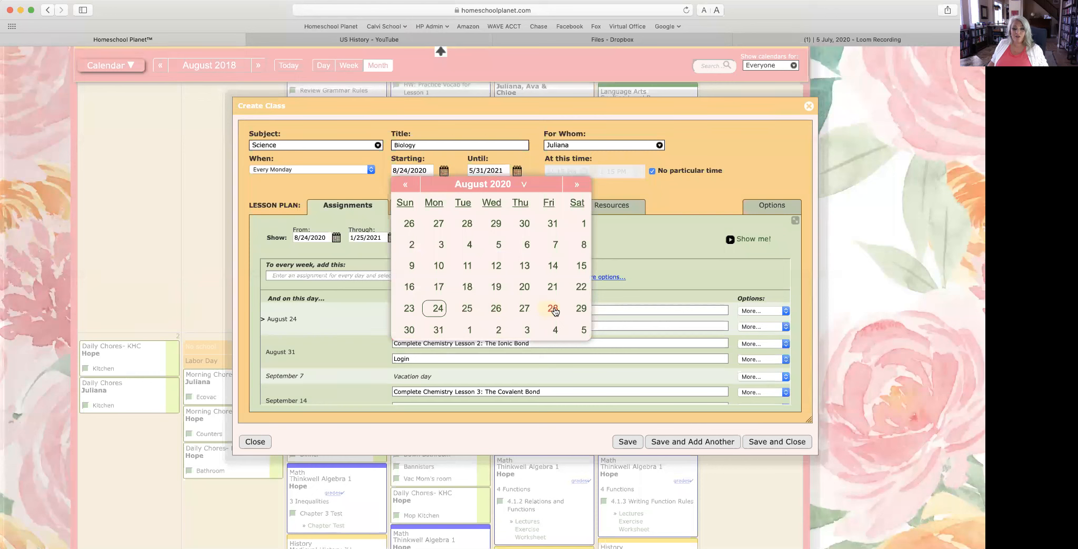
{"action": "left_click", "coordinate": [438, 308]}
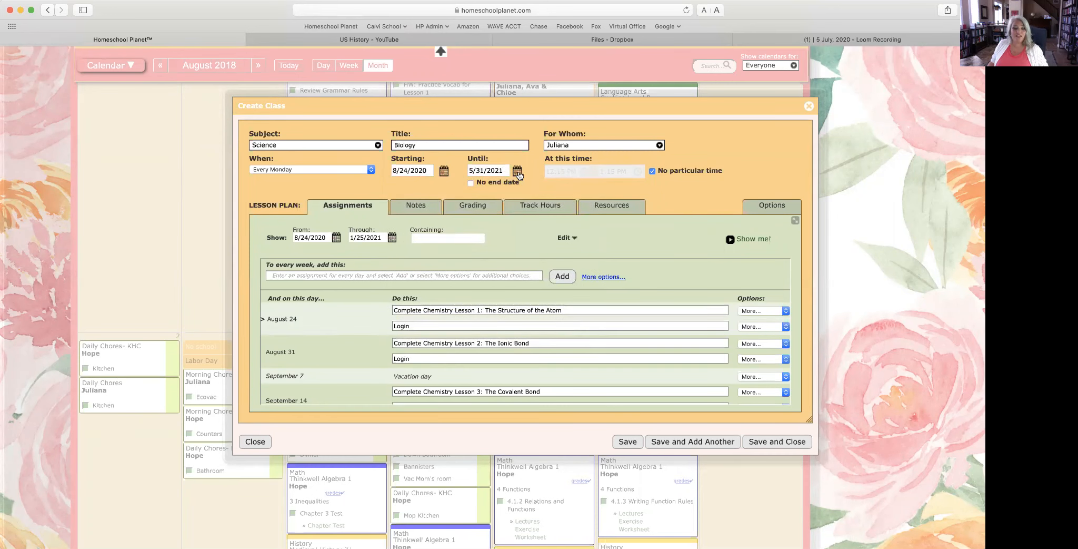
{"action": "left_click", "coordinate": [319, 167]}
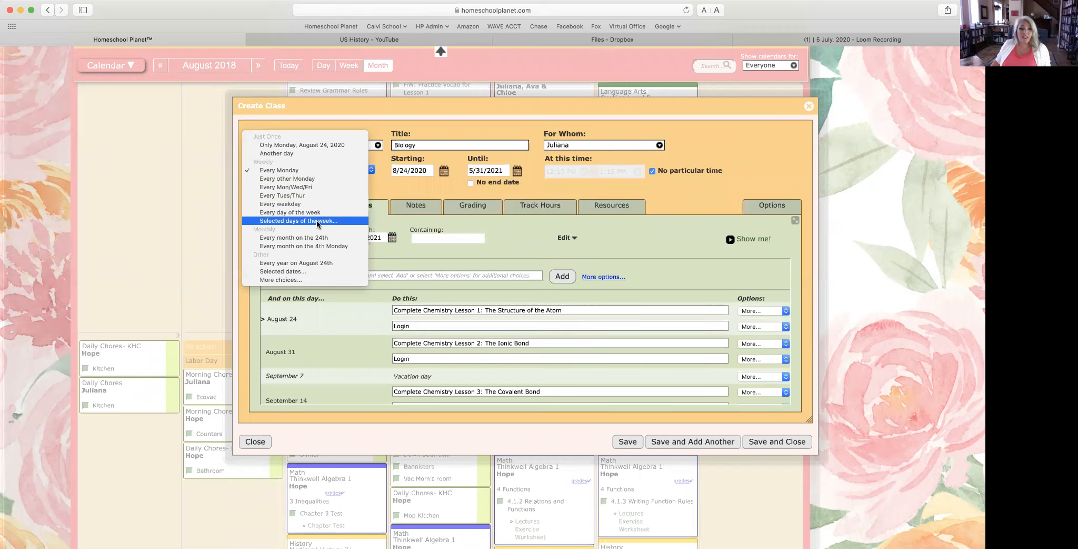
{"action": "left_click", "coordinate": [317, 221]}
{"action": "left_click", "coordinate": [311, 179]}
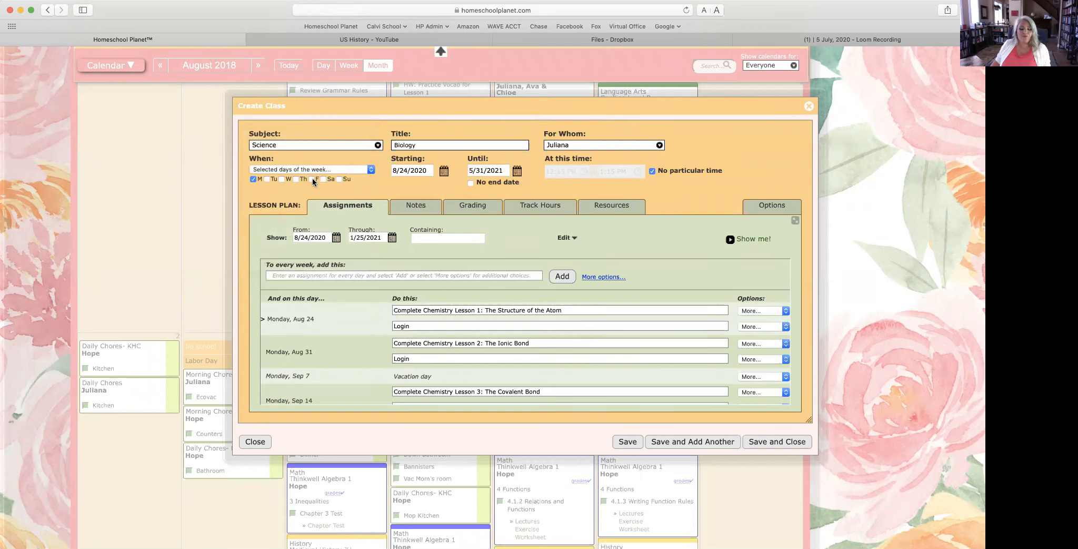
{"action": "left_click", "coordinate": [254, 179]}
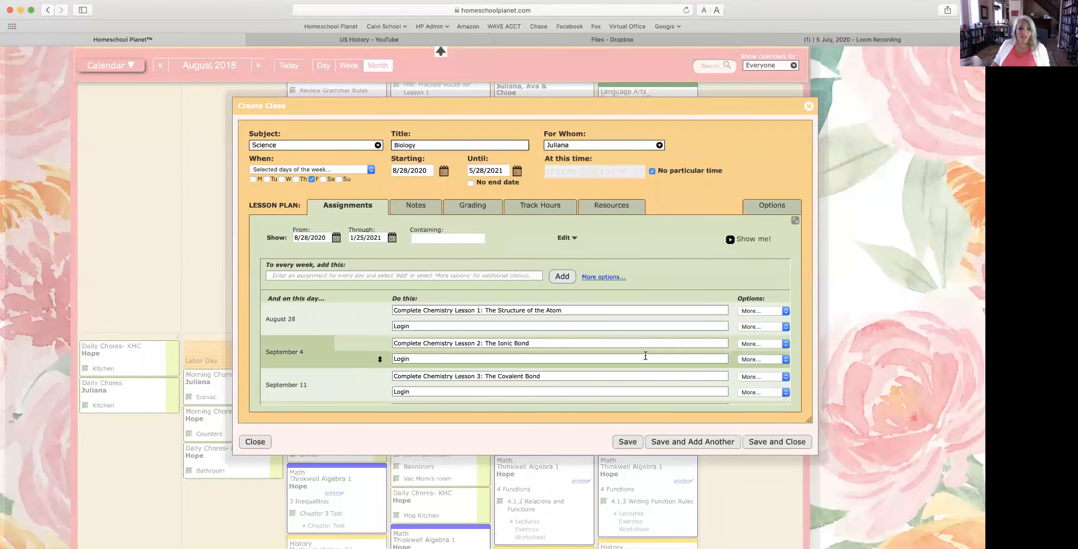
Step: Save and close the copied Biology class, returning to the August 2020 calendar
{"action": "scroll", "coordinate": [629, 356], "scroll_direction": "down", "scroll_amount": 3}
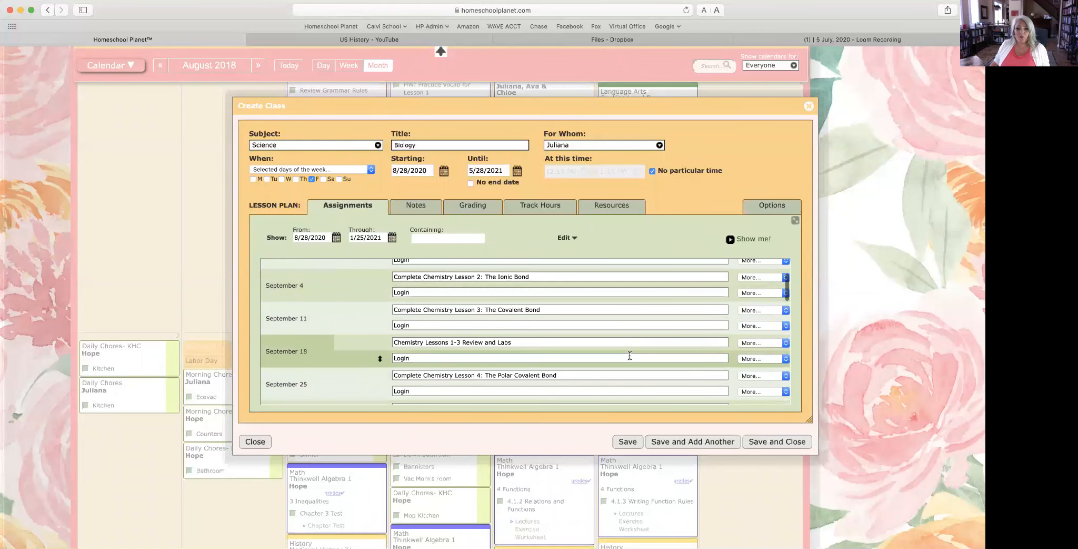
{"action": "scroll", "coordinate": [629, 356], "scroll_direction": "up", "scroll_amount": 3}
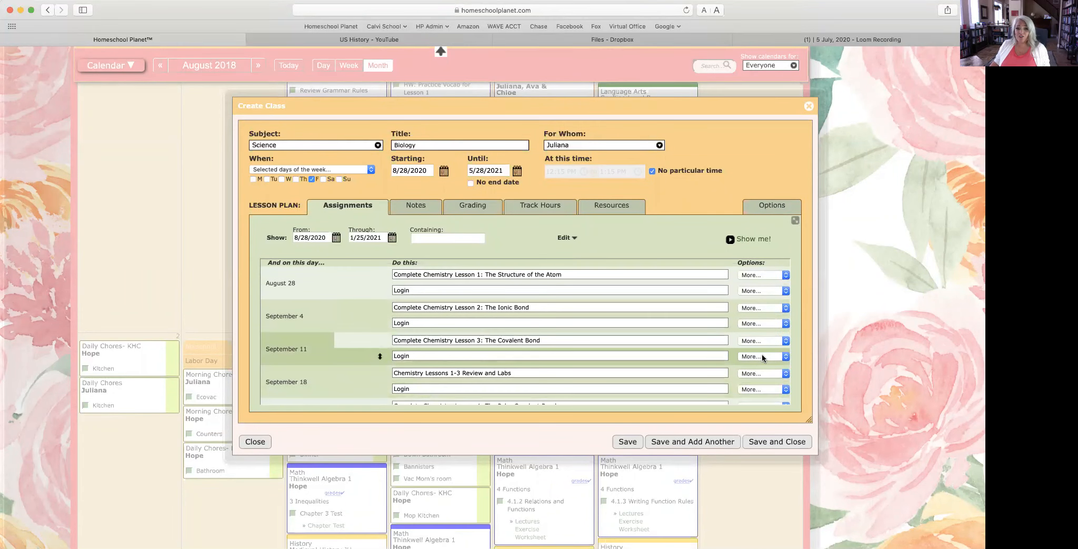
{"action": "left_click", "coordinate": [777, 442]}
{"action": "left_click", "coordinate": [289, 65]}
{"action": "left_click", "coordinate": [258, 65]}
{"action": "scroll", "coordinate": [663, 431], "scroll_direction": "down", "scroll_amount": 10}
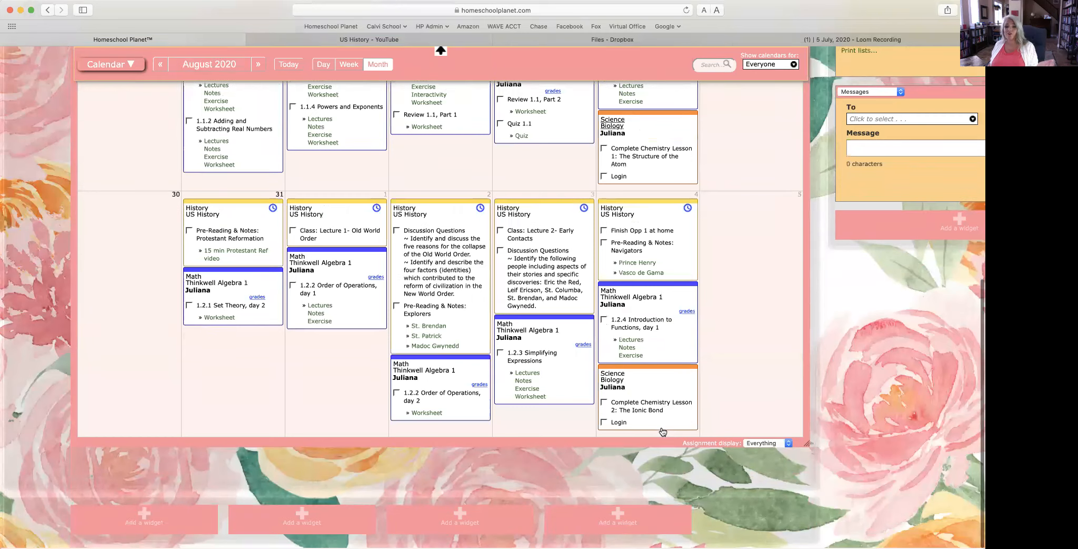
Step: Scroll up to the week of August 30 and open the US History class on Friday, September 4
{"action": "scroll", "coordinate": [663, 431], "scroll_direction": "up", "scroll_amount": 1}
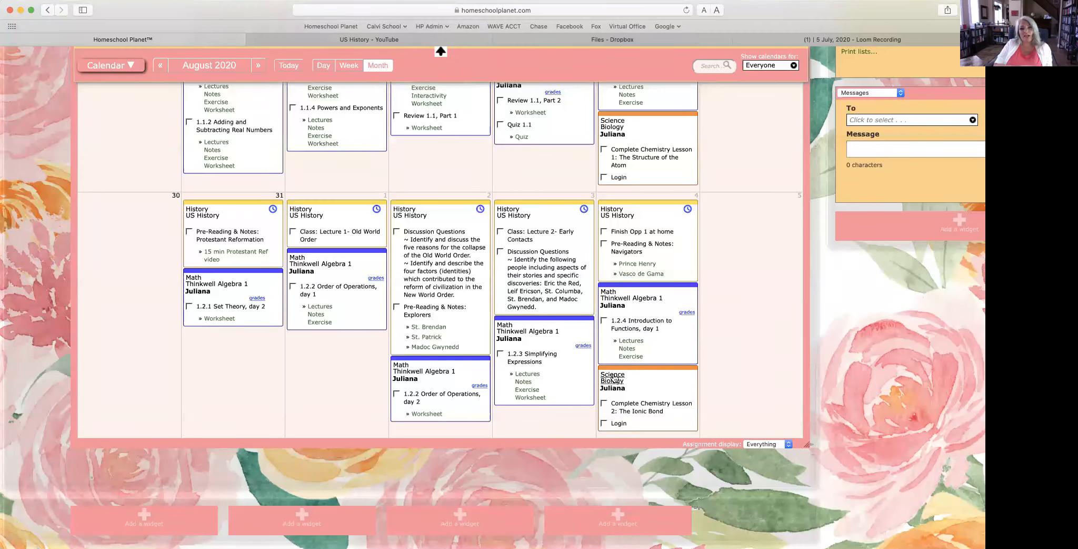
{"action": "left_click", "coordinate": [625, 215]}
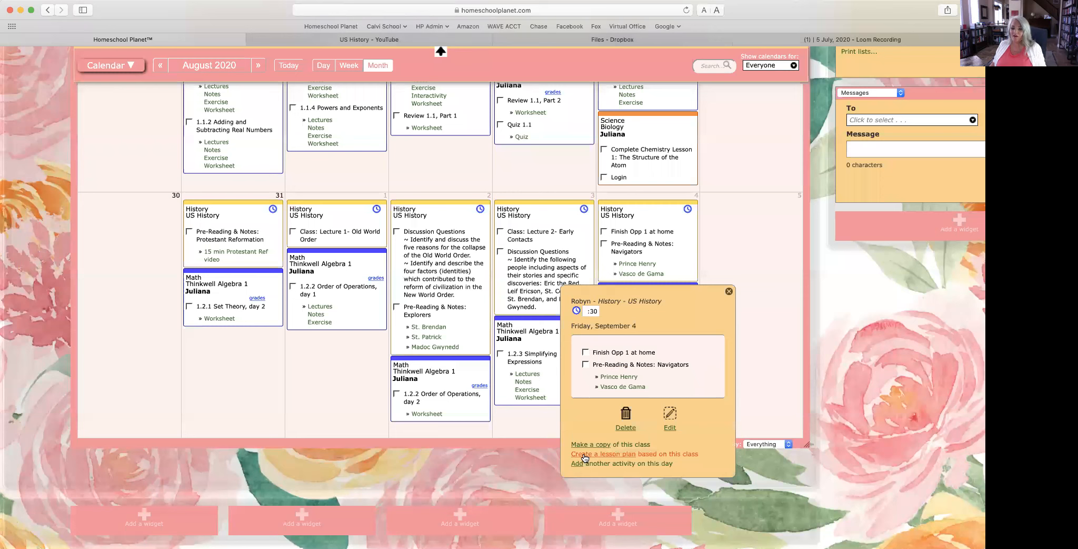
Step: Check the Prince Henry reading link, then reopen the Sep 4 US History class in Edit Class
{"action": "left_click", "coordinate": [729, 293]}
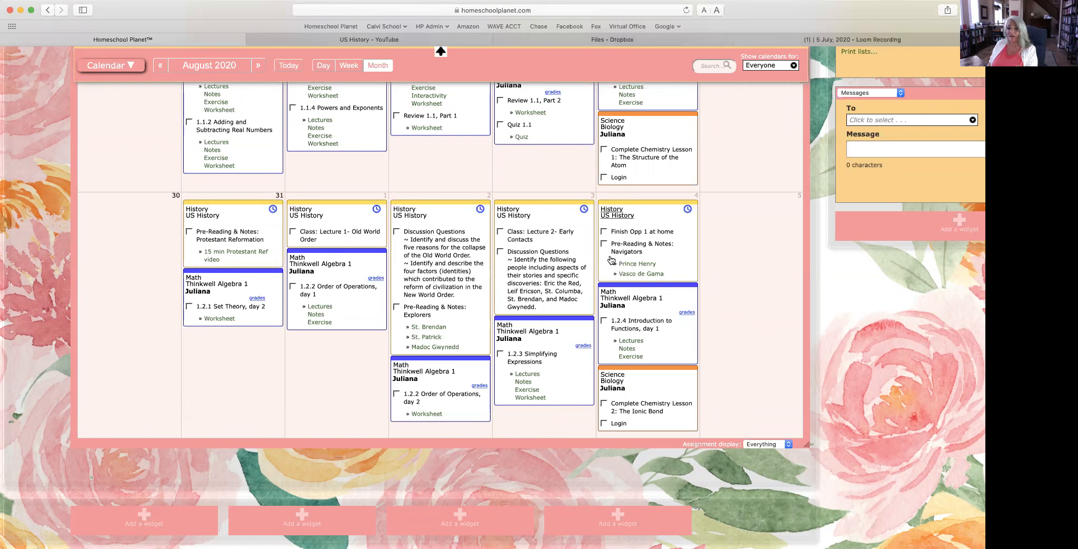
{"action": "left_click", "coordinate": [638, 264]}
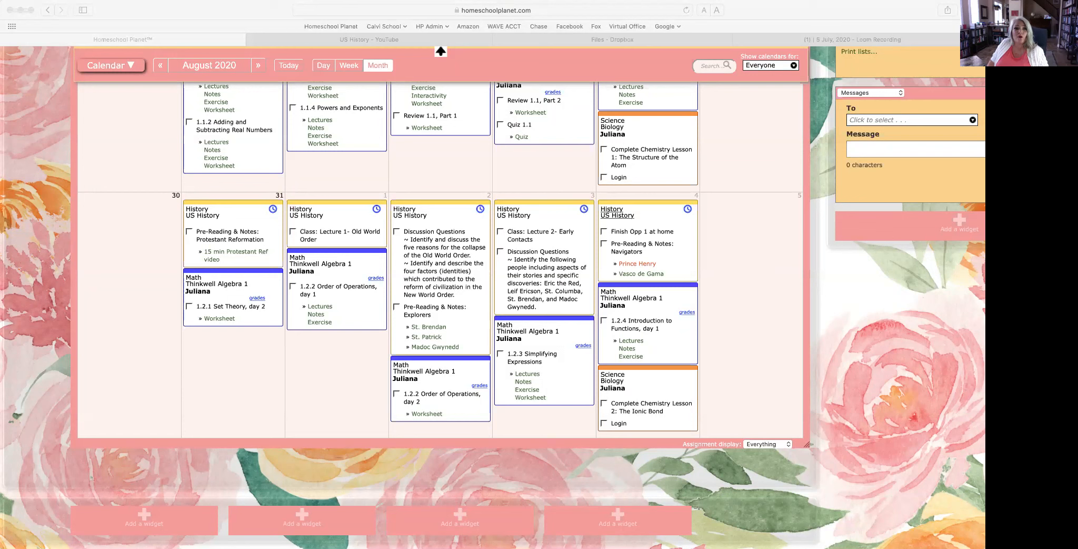
{"action": "left_click", "coordinate": [265, 18]}
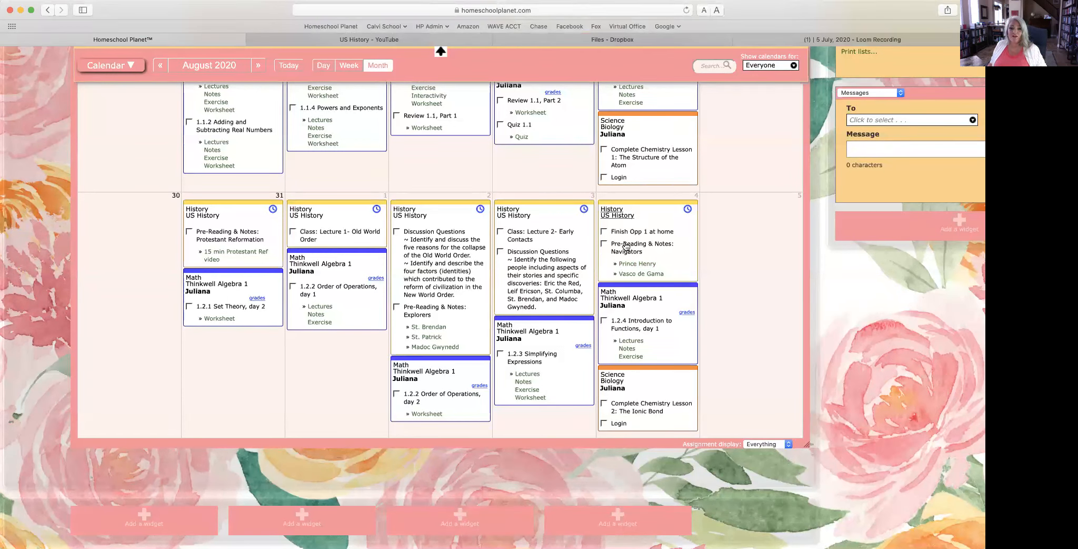
{"action": "left_click", "coordinate": [620, 215]}
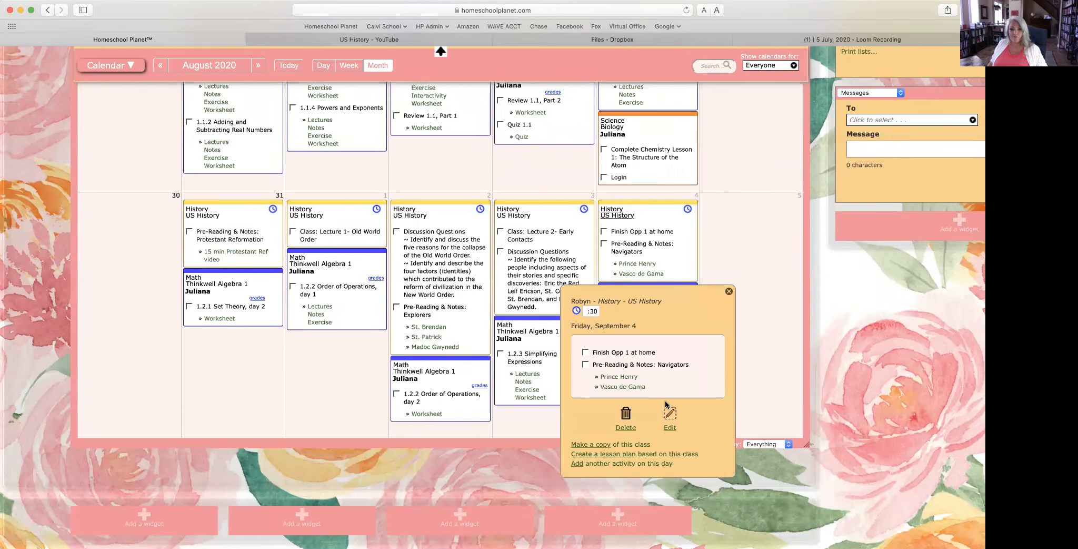
{"action": "left_click", "coordinate": [673, 422]}
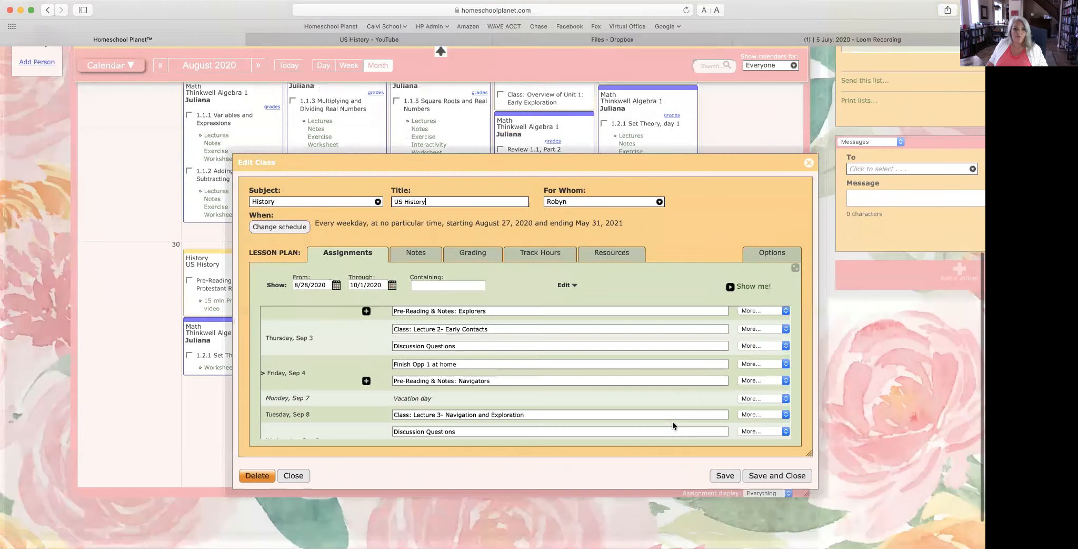
Step: Enter RANDOM DEMO VIDEO as the Friday, Aug 28 US History assignment
{"action": "scroll", "coordinate": [552, 343], "scroll_direction": "up", "scroll_amount": 3}
{"action": "scroll", "coordinate": [550, 340], "scroll_direction": "up", "scroll_amount": 2}
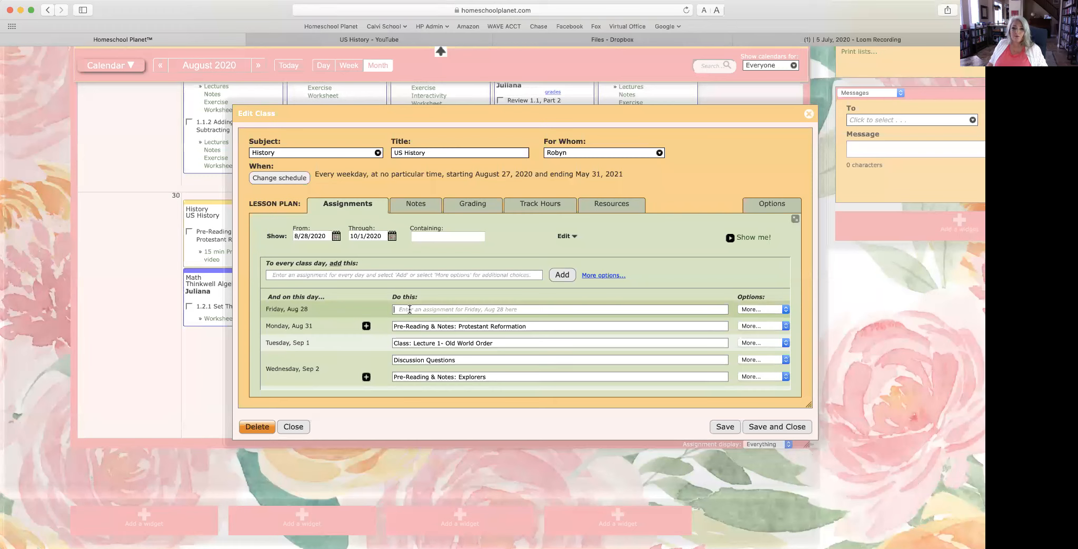
{"action": "type", "text": "RANDOM"}
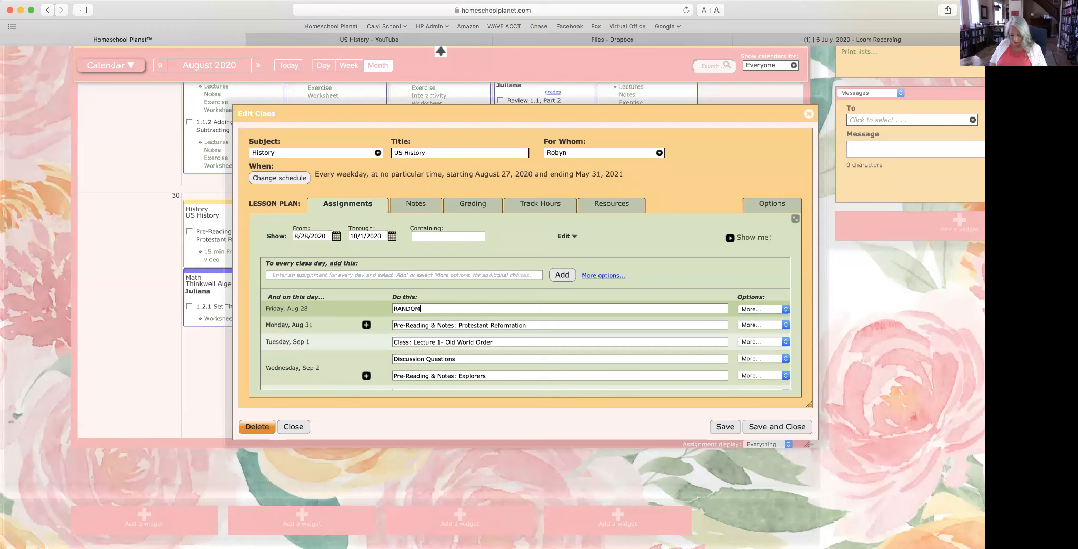
{"action": "type", "text": " D"}
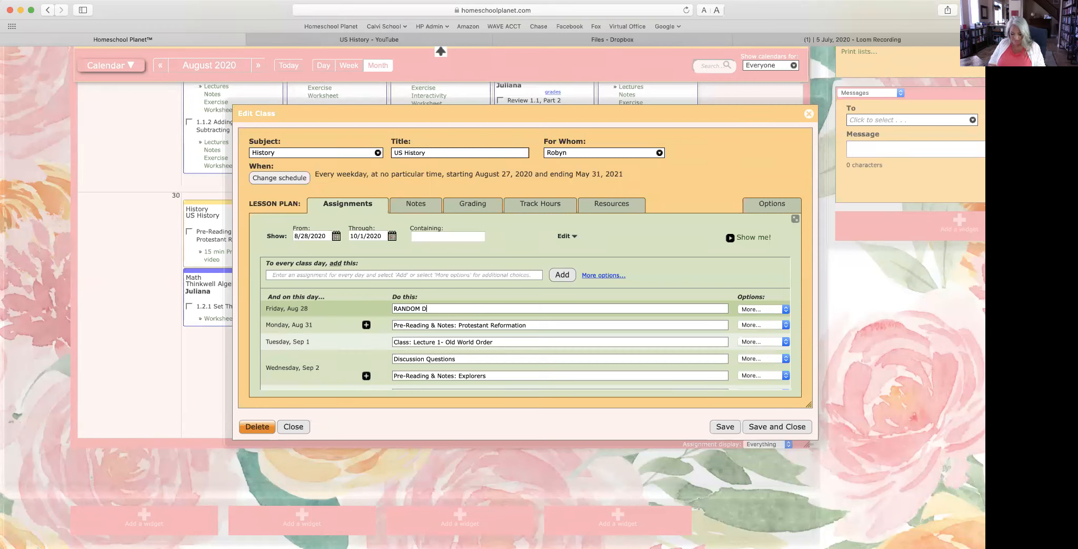
{"action": "type", "text": "EMO VIDEO"}
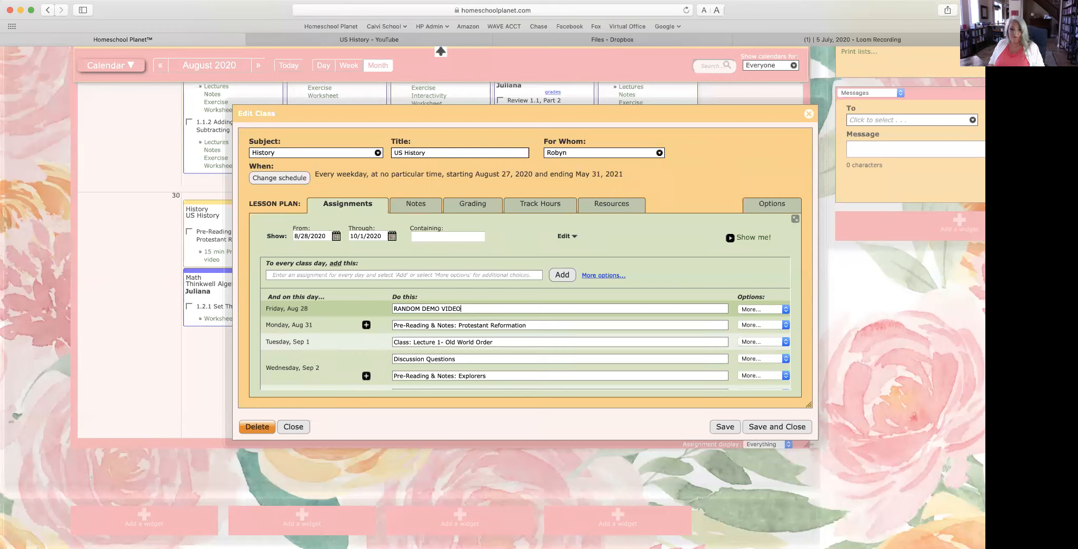
Step: Choose to attach a web site to the Aug 28 assignment
{"action": "scroll", "coordinate": [739, 309], "scroll_direction": "down", "scroll_amount": 1}
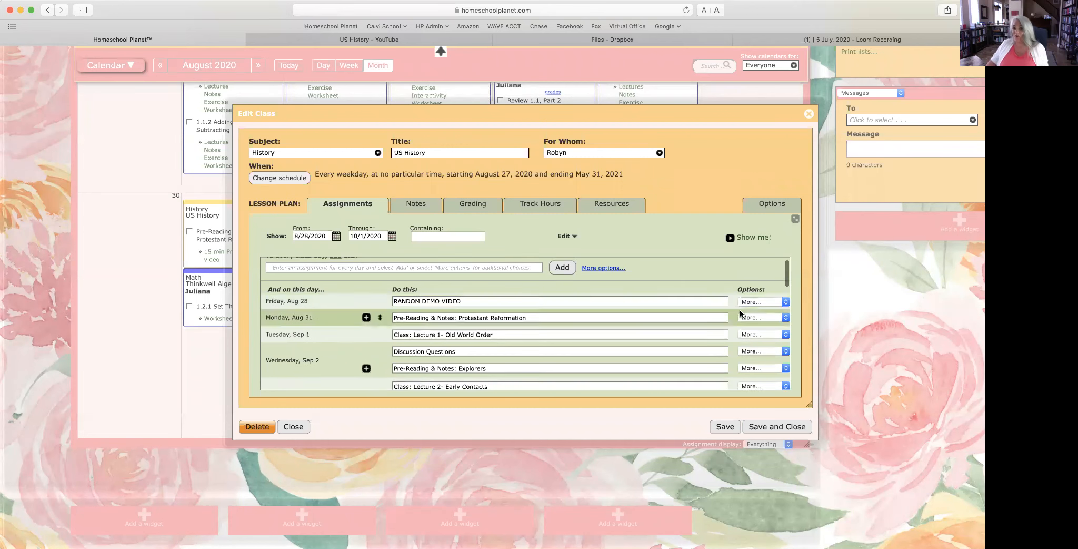
{"action": "left_click", "coordinate": [755, 303]}
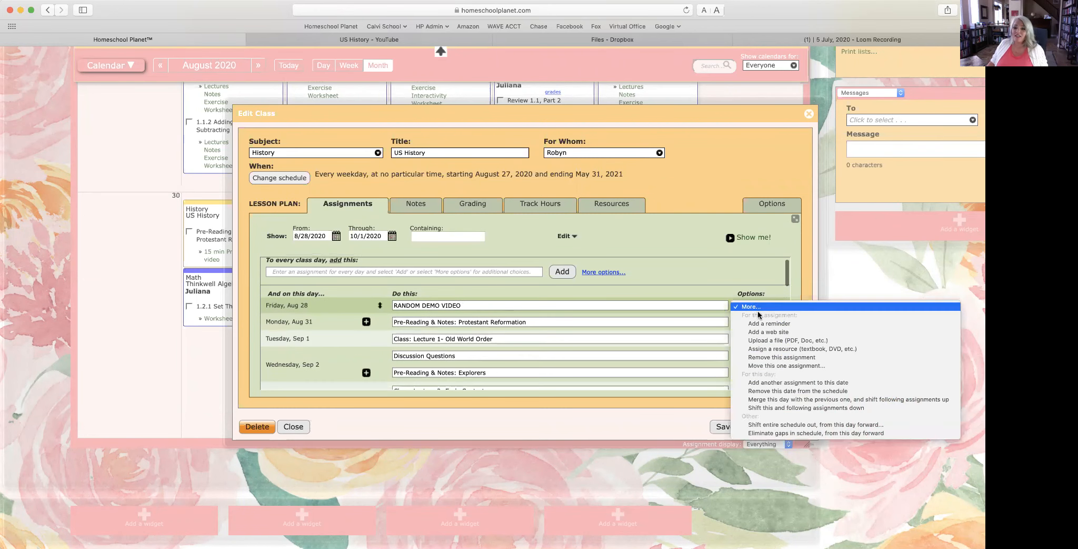
{"action": "left_click", "coordinate": [765, 331]}
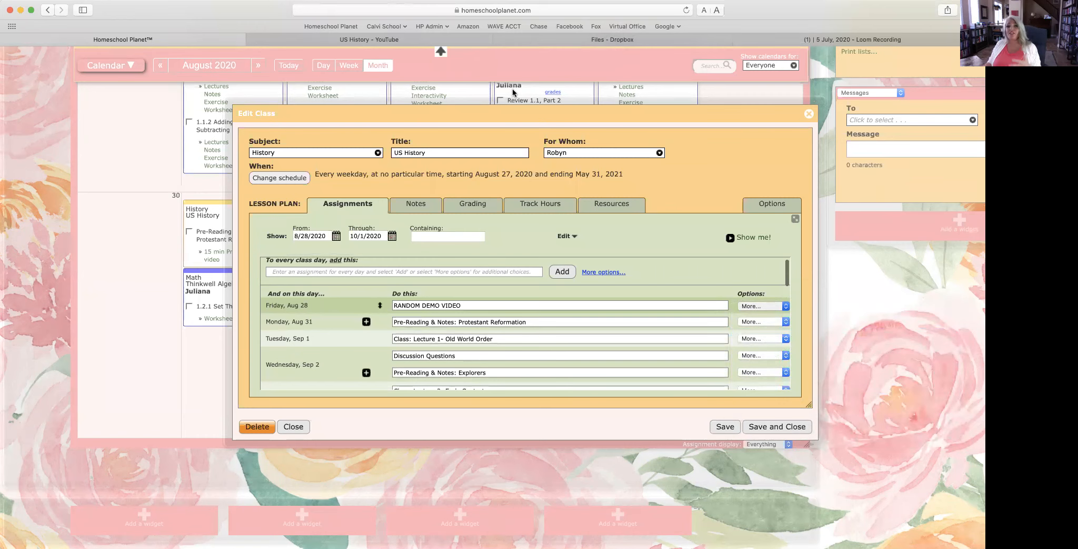
Step: Open 'The Industrial Economy: Crash Course US History #23' on YouTube and copy its URL
{"action": "left_click", "coordinate": [463, 39]}
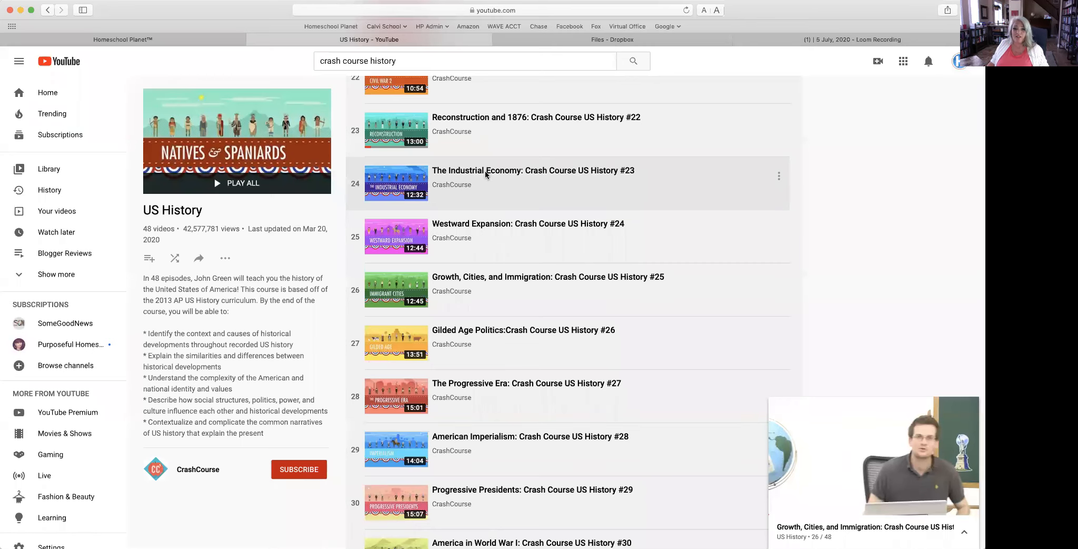
{"action": "left_click", "coordinate": [485, 174]}
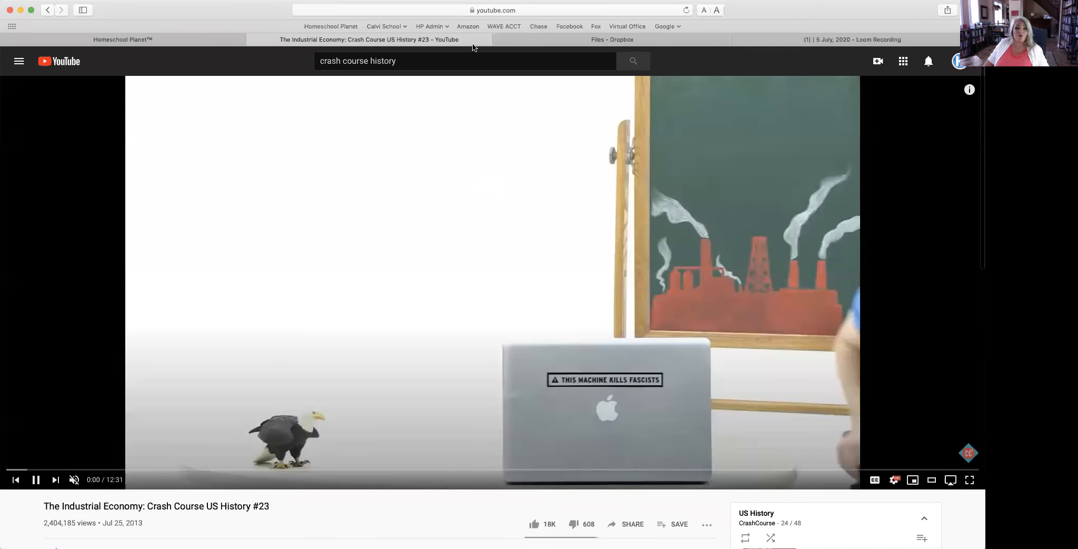
{"action": "left_click", "coordinate": [394, 10]}
{"action": "key", "text": "super+c"}
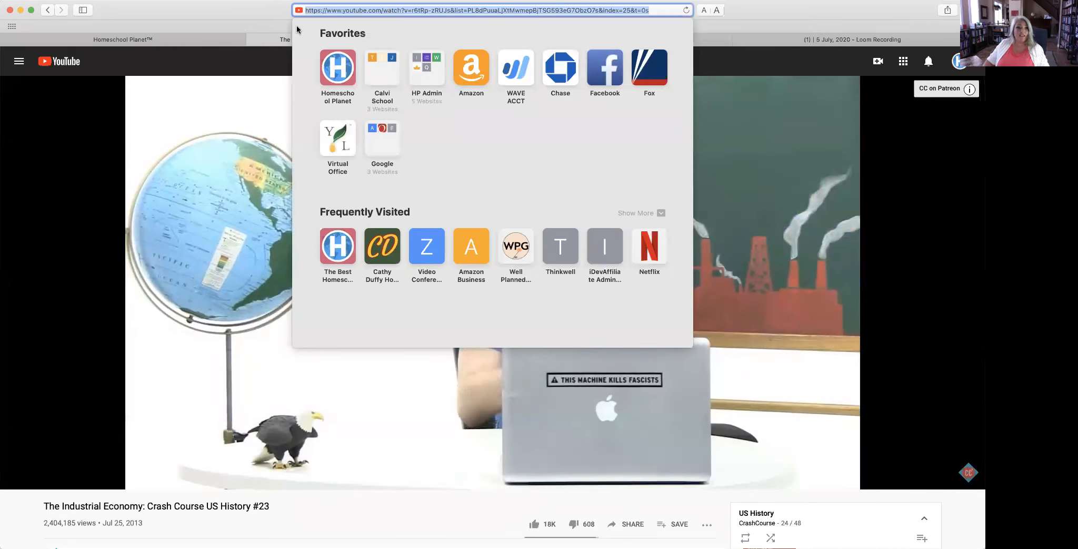
{"action": "left_click", "coordinate": [221, 42]}
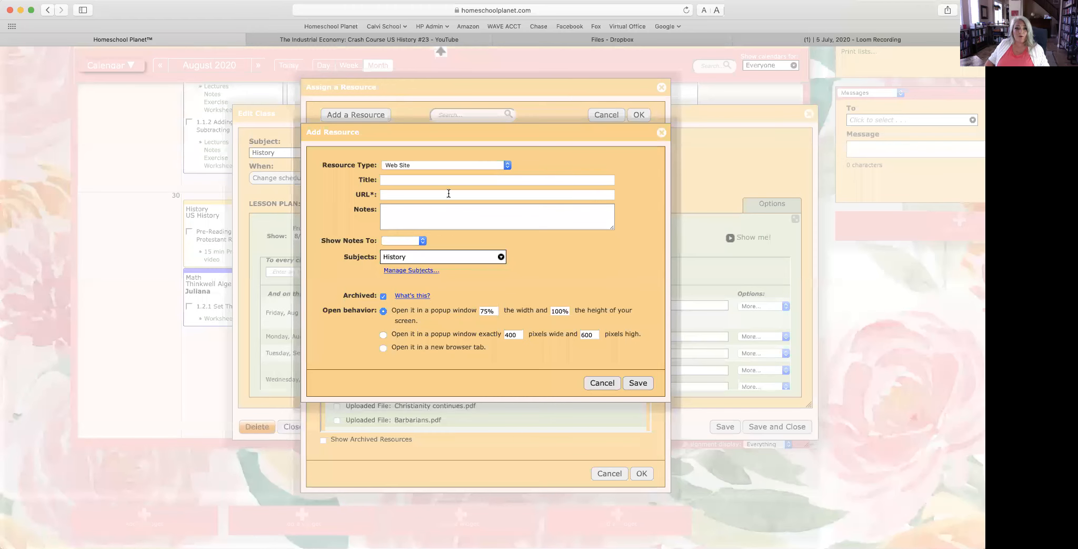
Step: Add the video URL as a web resource titled 'DO NOT WATCH FOR REAL' and save the class
{"action": "key", "text": "super+v"}
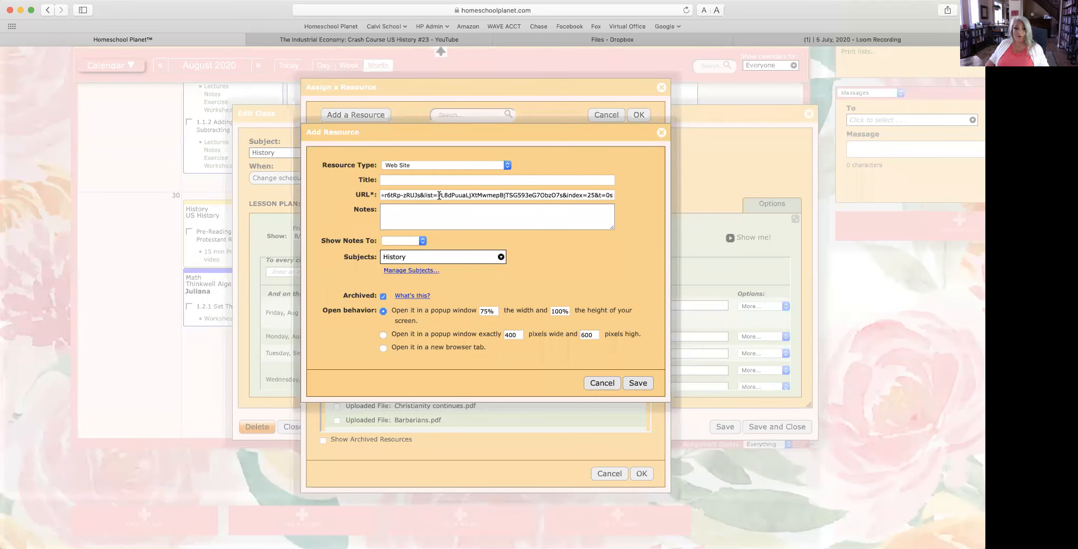
{"action": "left_click", "coordinate": [410, 179]}
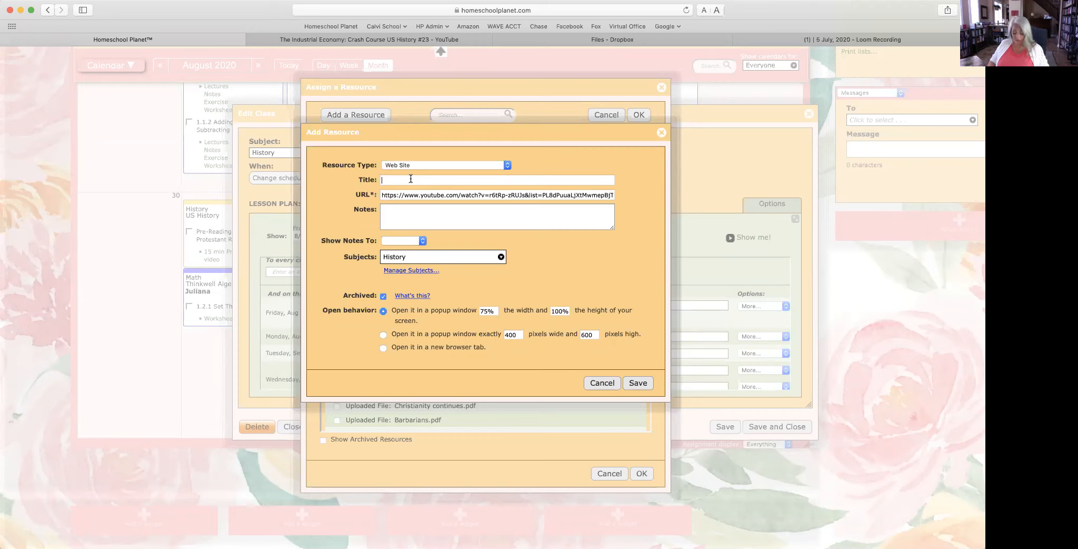
{"action": "type", "text": "DO NOT wATCH"}
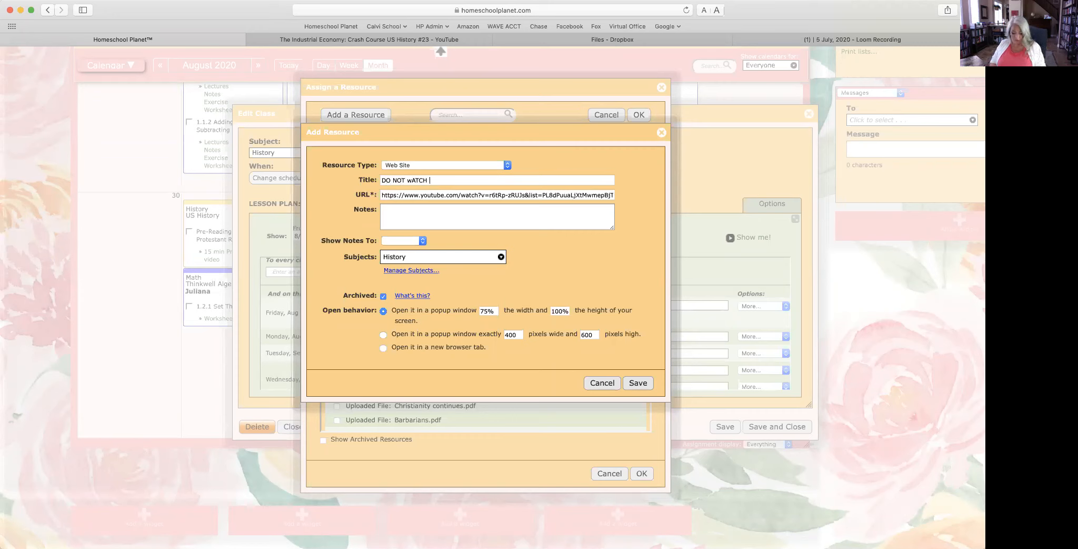
{"action": "type", "text": " FOR REAL"}
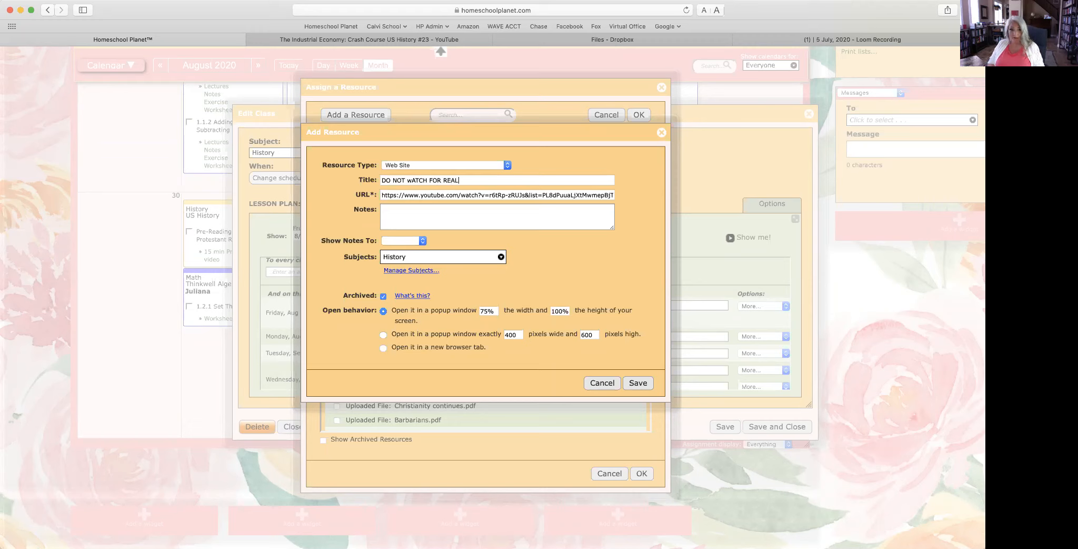
{"action": "left_click", "coordinate": [411, 180]}
{"action": "key", "text": "BackSpace"}
{"action": "type", "text": "W"}
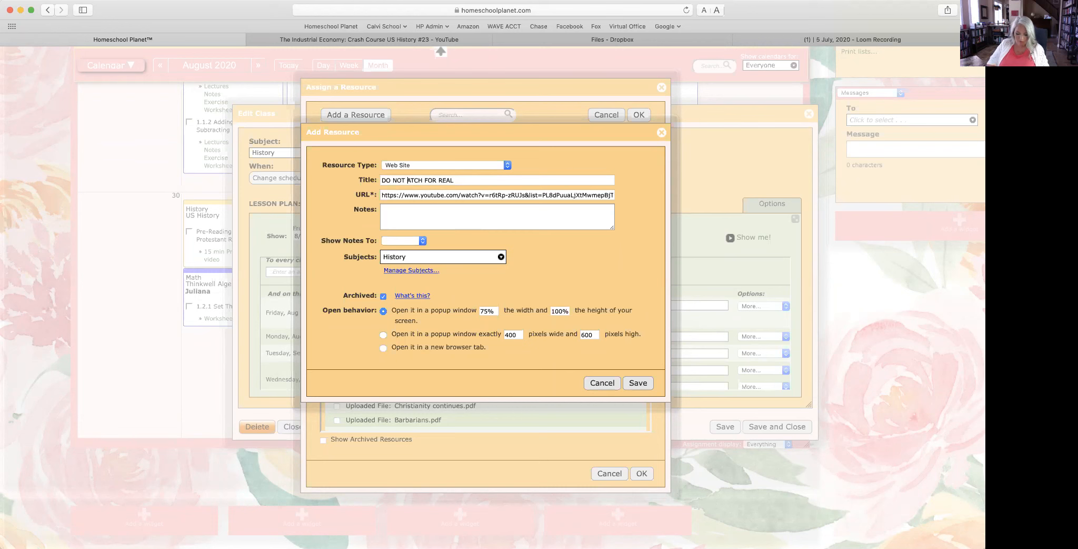
{"action": "left_click", "coordinate": [645, 386]}
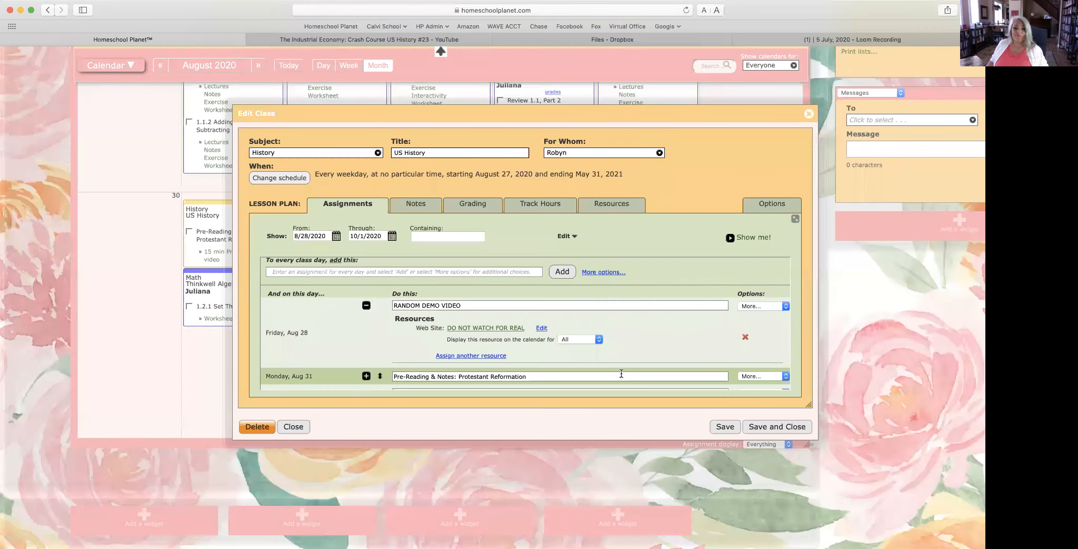
{"action": "left_click", "coordinate": [776, 426]}
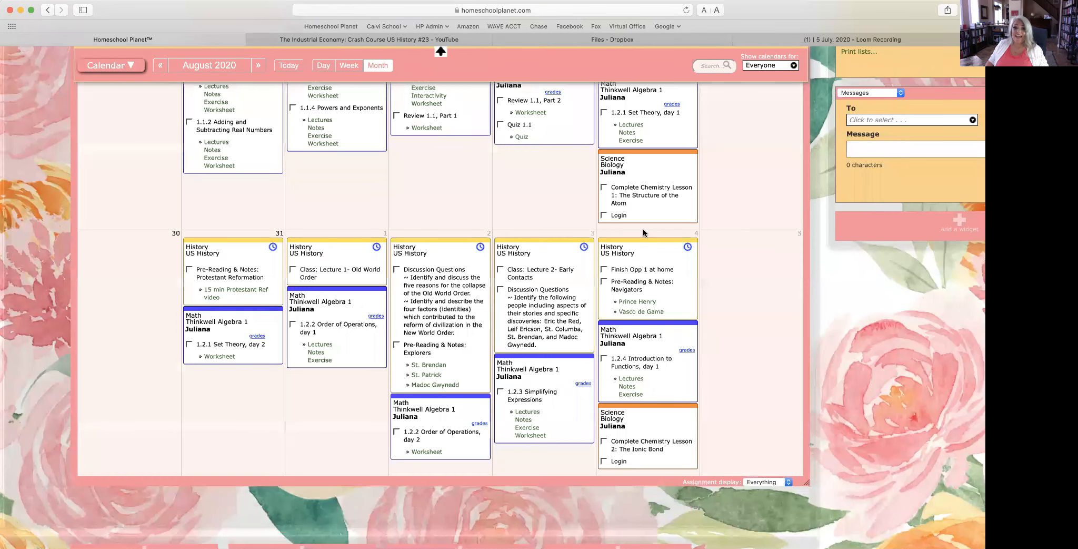
Step: Test the Aug 28 'DO NOT WATCH FOR REAL' link, close the video, and view the class details
{"action": "scroll", "coordinate": [642, 230], "scroll_direction": "up", "scroll_amount": 2}
{"action": "scroll", "coordinate": [643, 229], "scroll_direction": "up", "scroll_amount": 5}
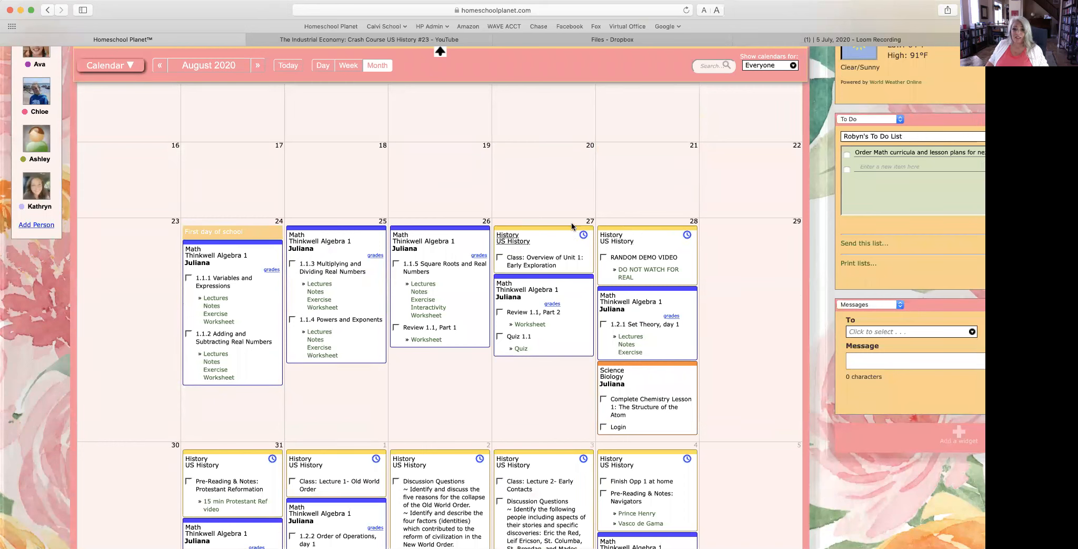
{"action": "left_click", "coordinate": [648, 270]}
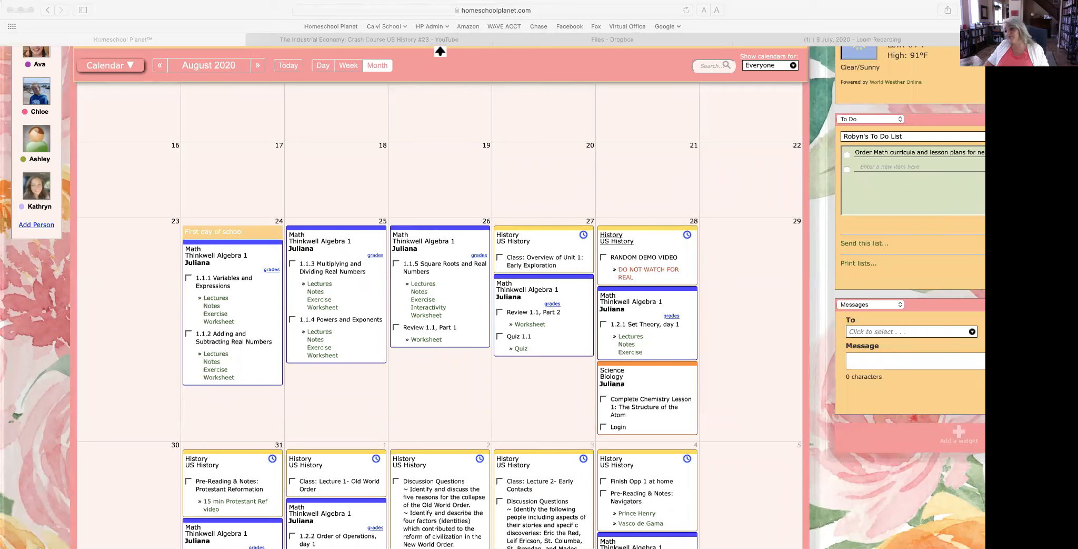
{"action": "key", "text": "super+w"}
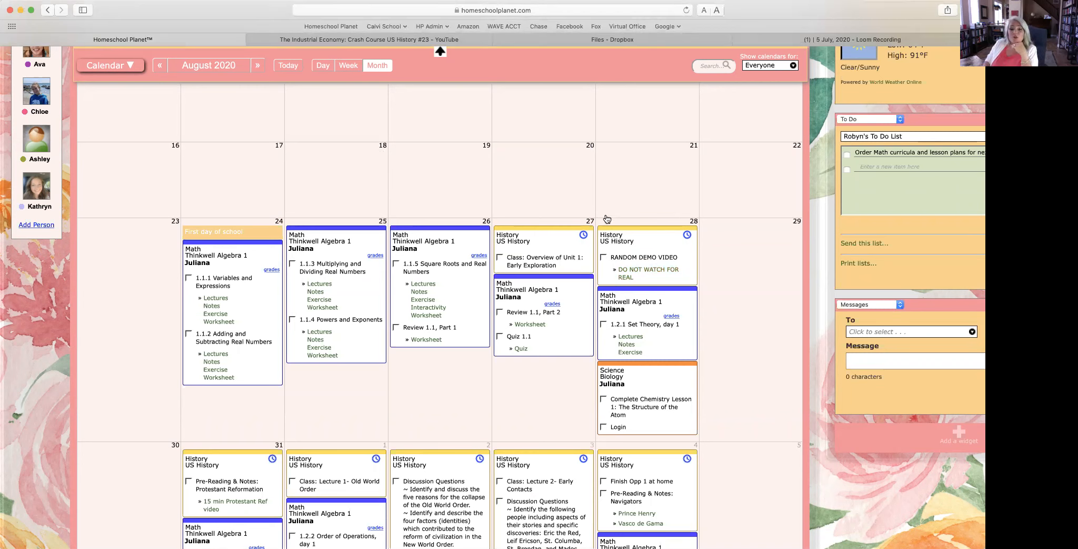
{"action": "left_click", "coordinate": [611, 263]}
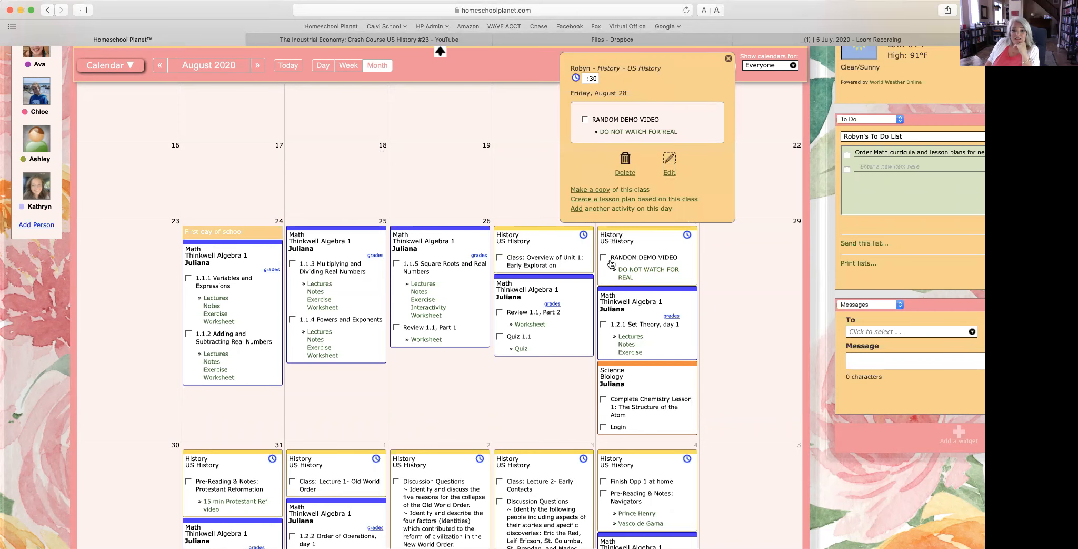
Step: Review the Aug 27 assignment options in the US History editor and close without changes
{"action": "left_click", "coordinate": [669, 173]}
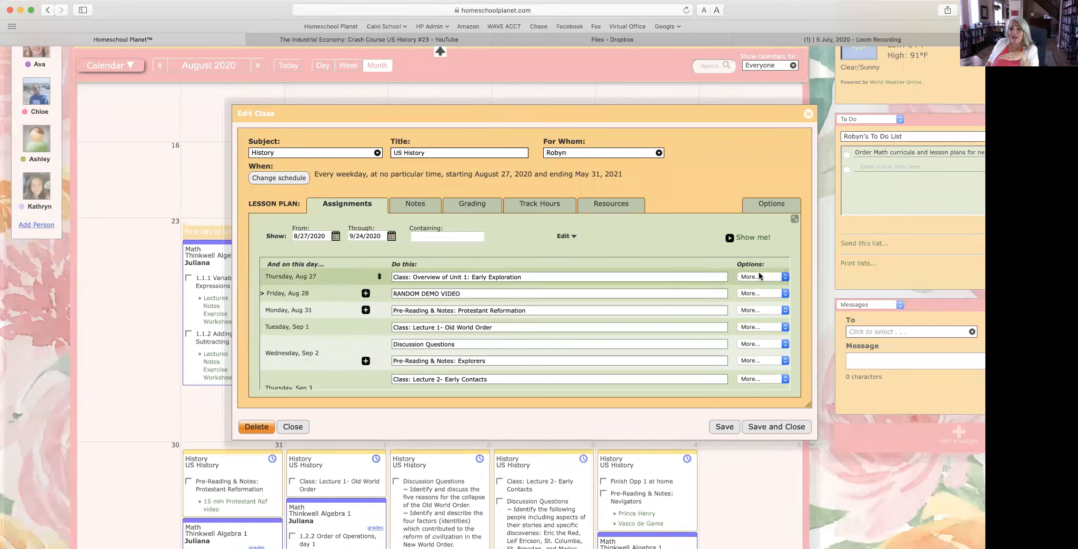
{"action": "left_click", "coordinate": [759, 274]}
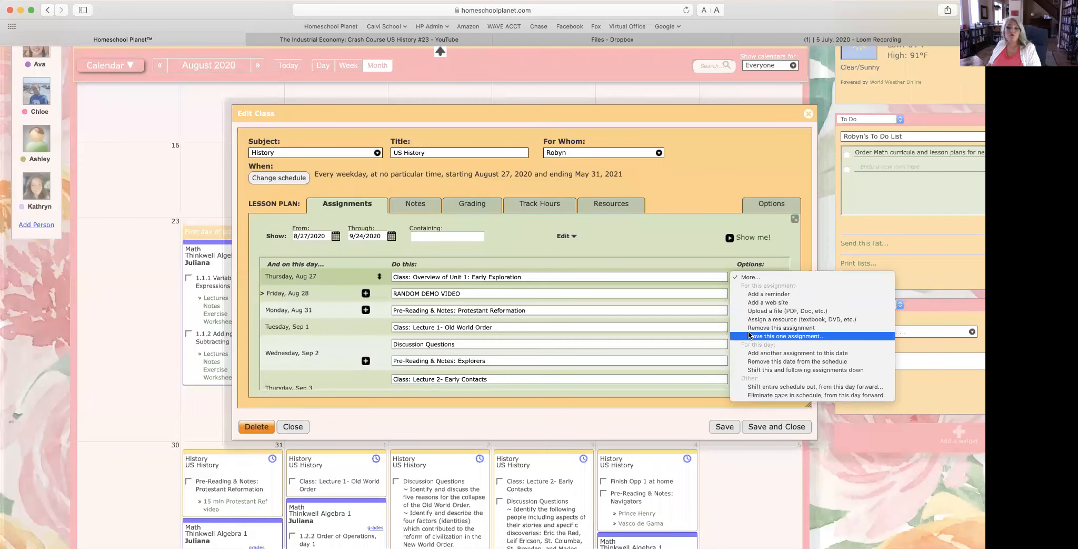
{"action": "left_click", "coordinate": [600, 314]}
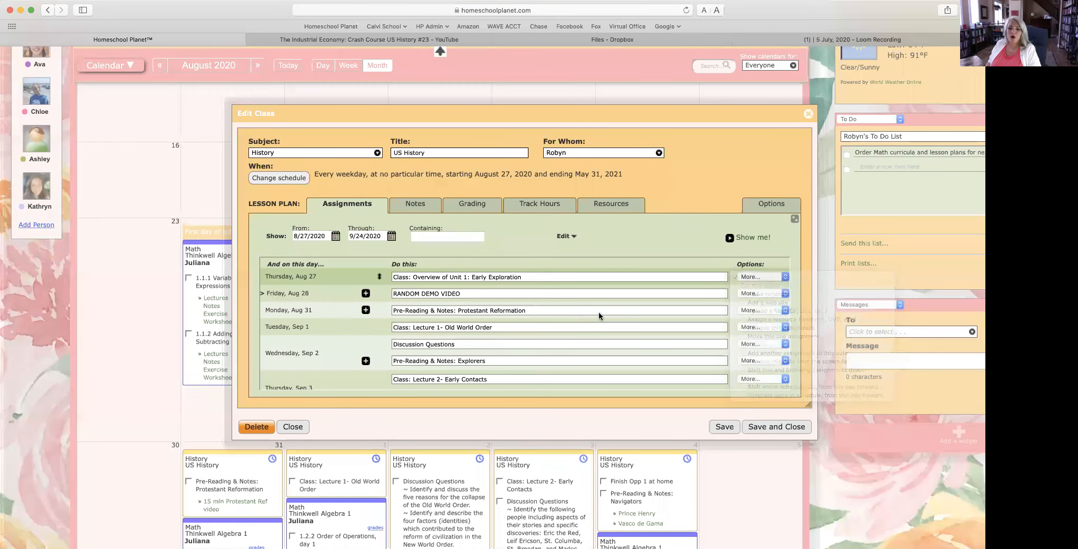
{"action": "left_click", "coordinate": [757, 427]}
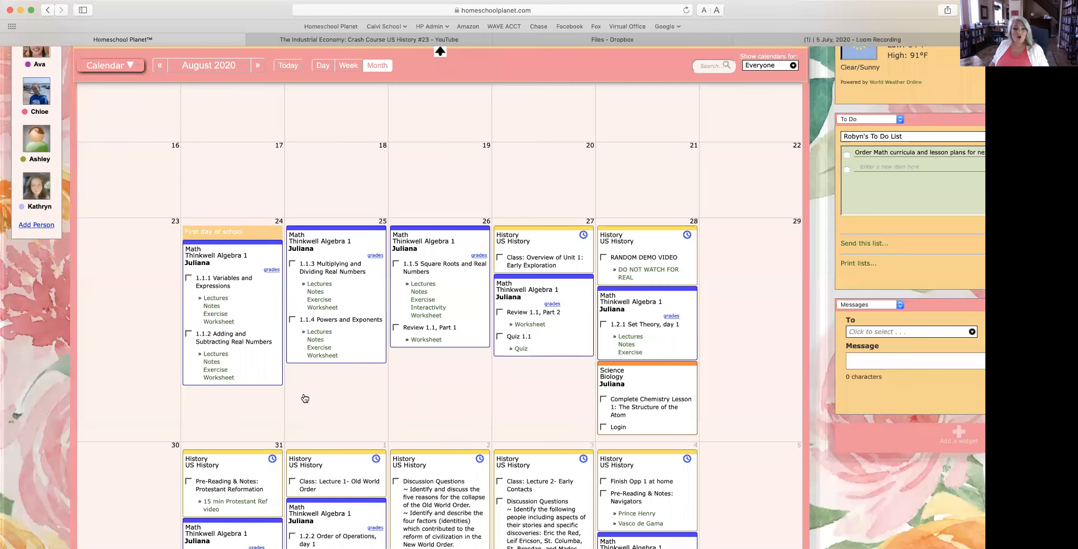
Step: Start a new class with the subject Language Arts
{"action": "scroll", "coordinate": [297, 415], "scroll_direction": "right", "scroll_amount": 1}
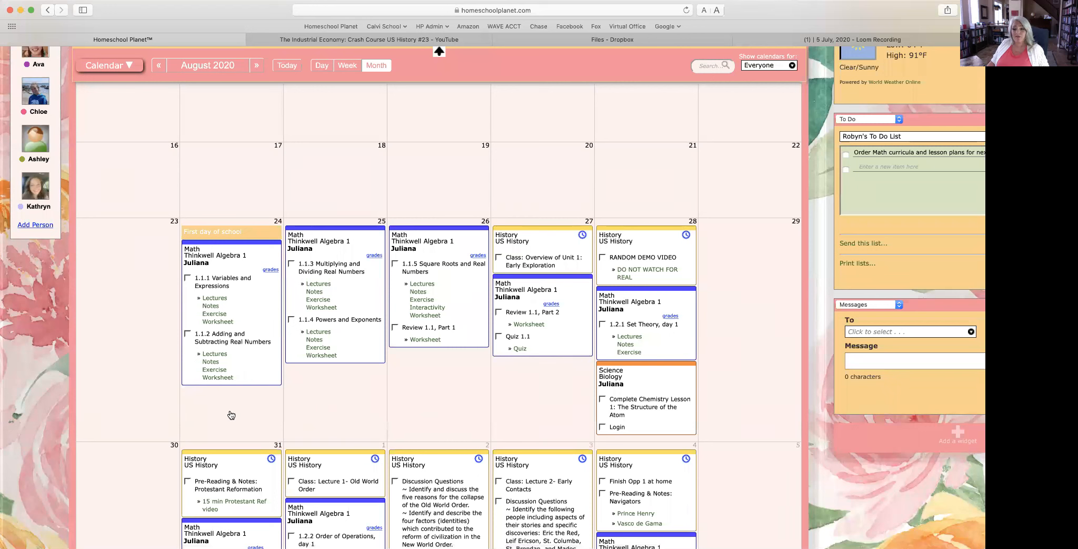
{"action": "left_click", "coordinate": [232, 415]}
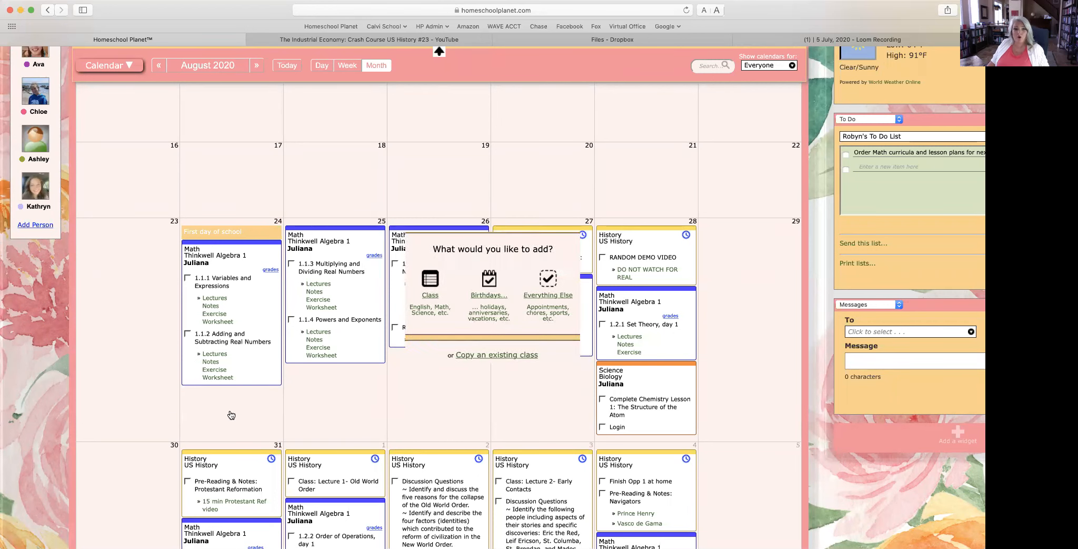
{"action": "left_click", "coordinate": [427, 296]}
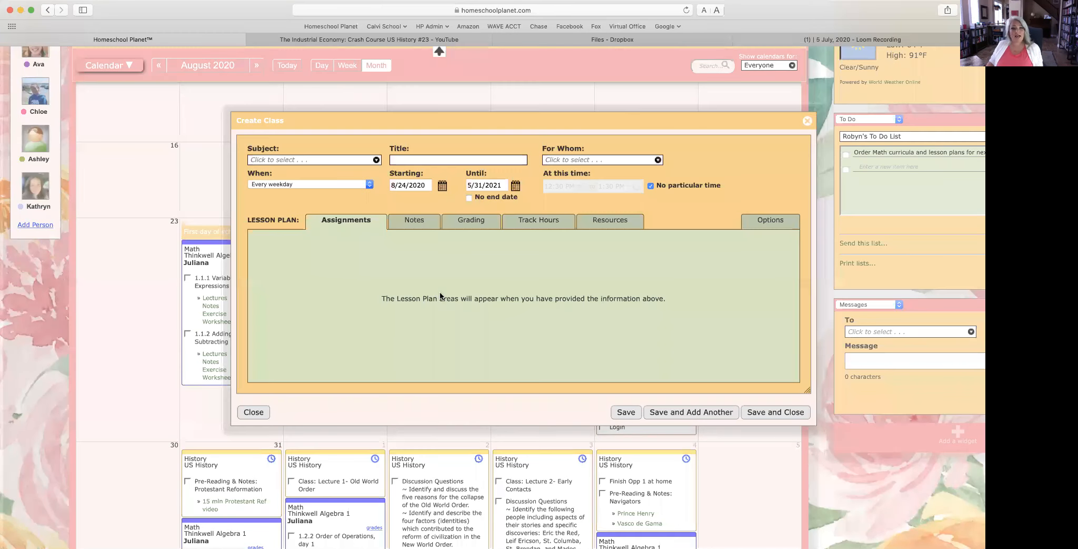
{"action": "left_click", "coordinate": [321, 161]}
{"action": "left_click", "coordinate": [293, 244]}
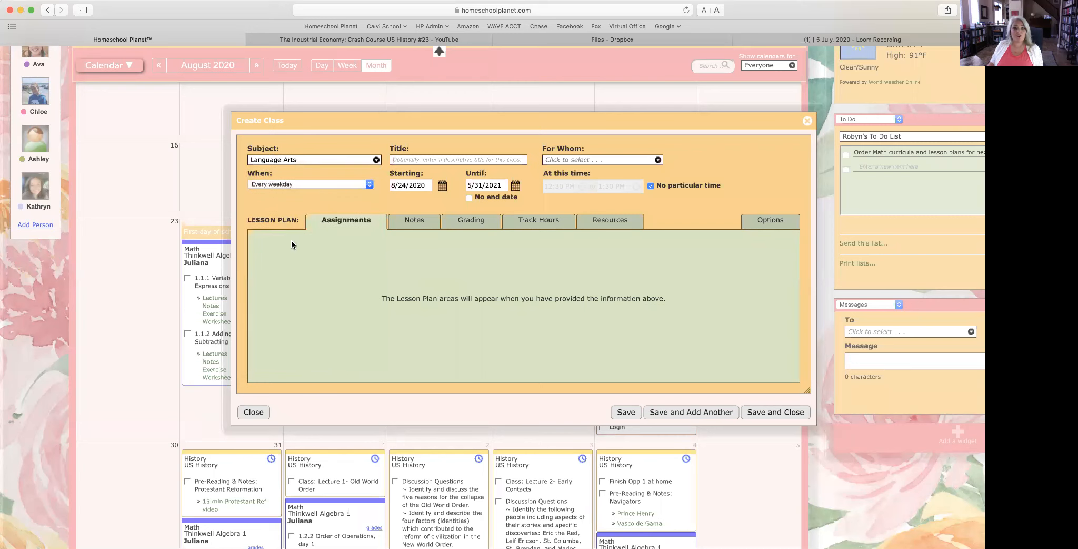
Step: Title the class MOMS DEMO and assign it to two students
{"action": "left_click", "coordinate": [416, 159]}
{"action": "type", "text": "MOMS DEMO"}
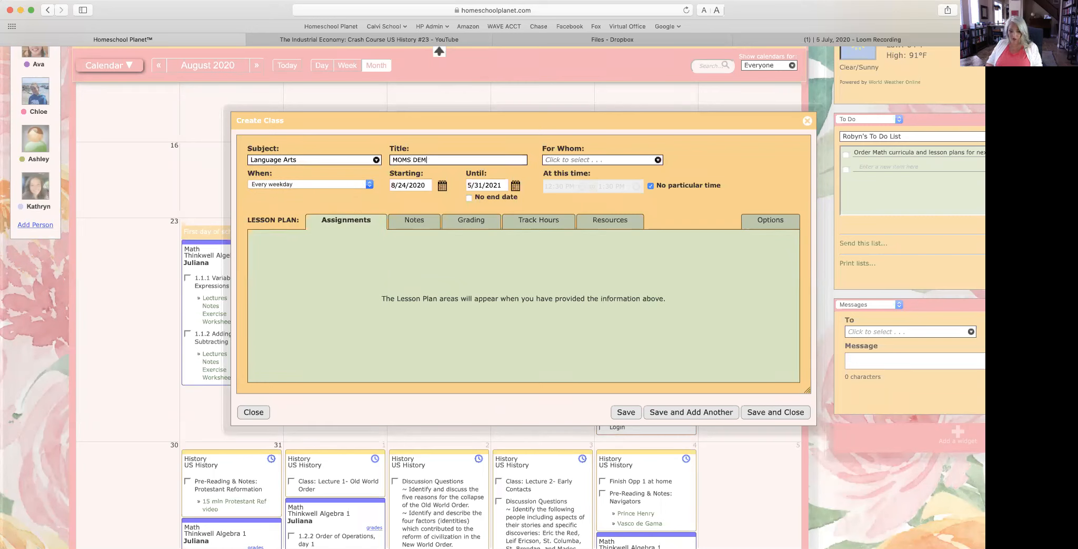
{"action": "left_click", "coordinate": [562, 160]}
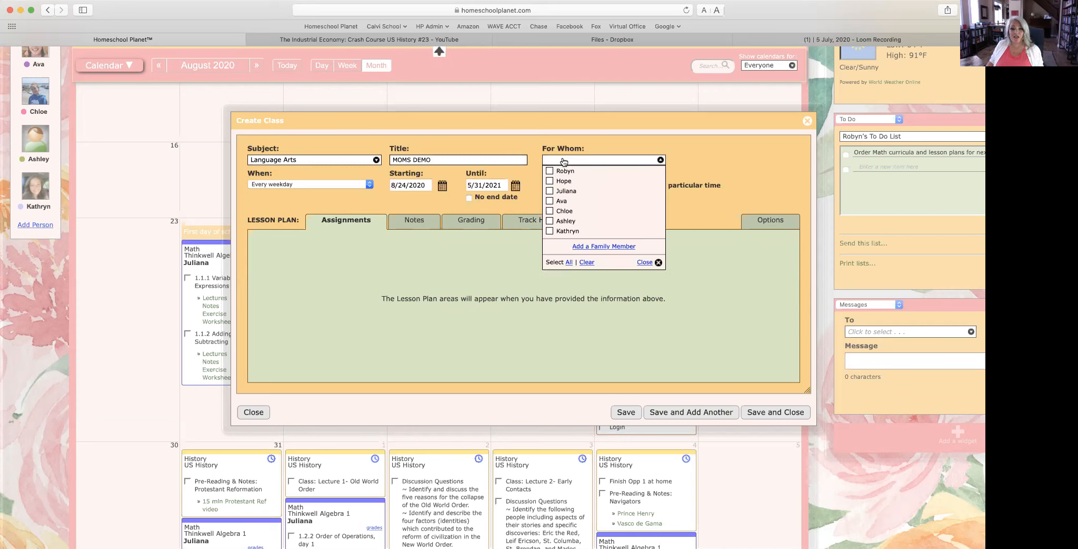
{"action": "left_click", "coordinate": [569, 182]}
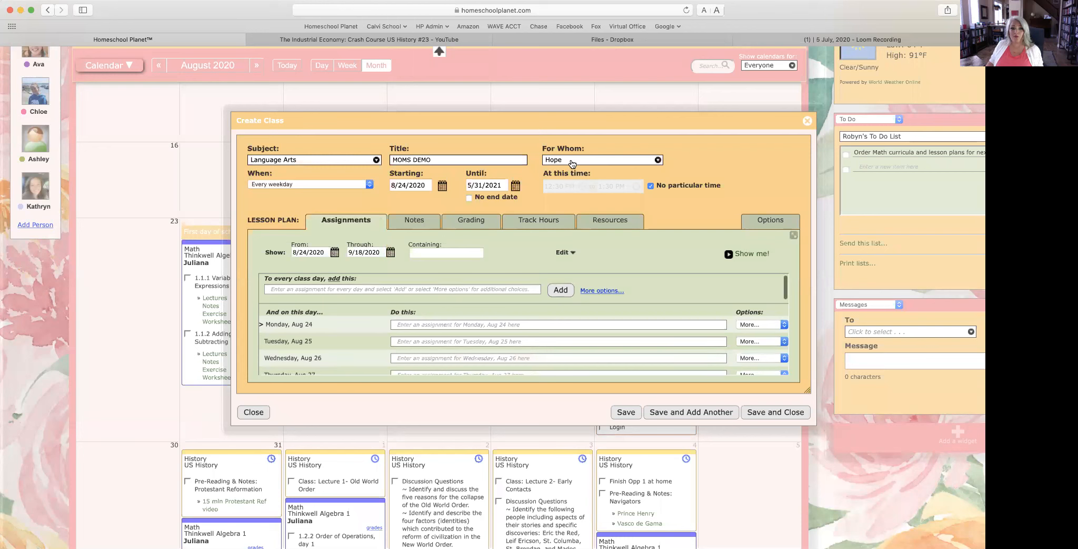
{"action": "left_click", "coordinate": [566, 159]}
{"action": "left_click", "coordinate": [569, 190]}
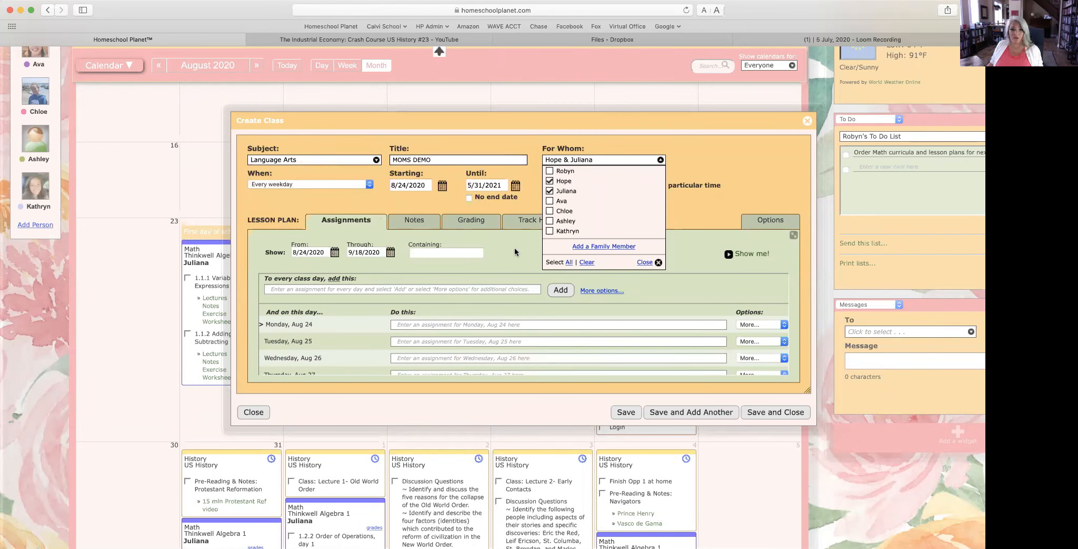
{"action": "left_click", "coordinate": [654, 258]}
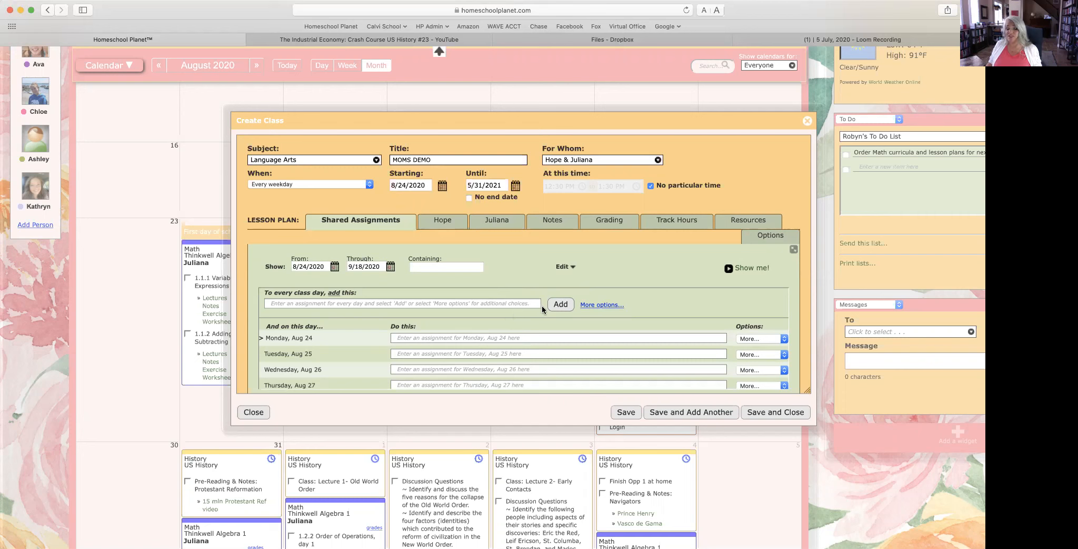
Step: Try READ as the every-class-day assignment, clear it, and use the Assignment Generator instead
{"action": "left_click", "coordinate": [319, 302]}
{"action": "type", "text": "READ"}
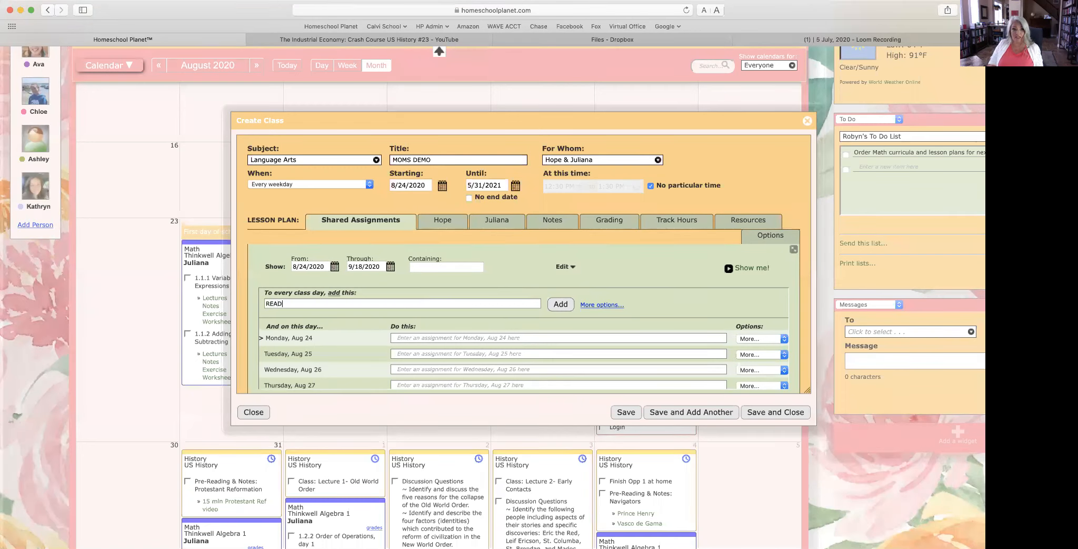
{"action": "left_click", "coordinate": [561, 305]}
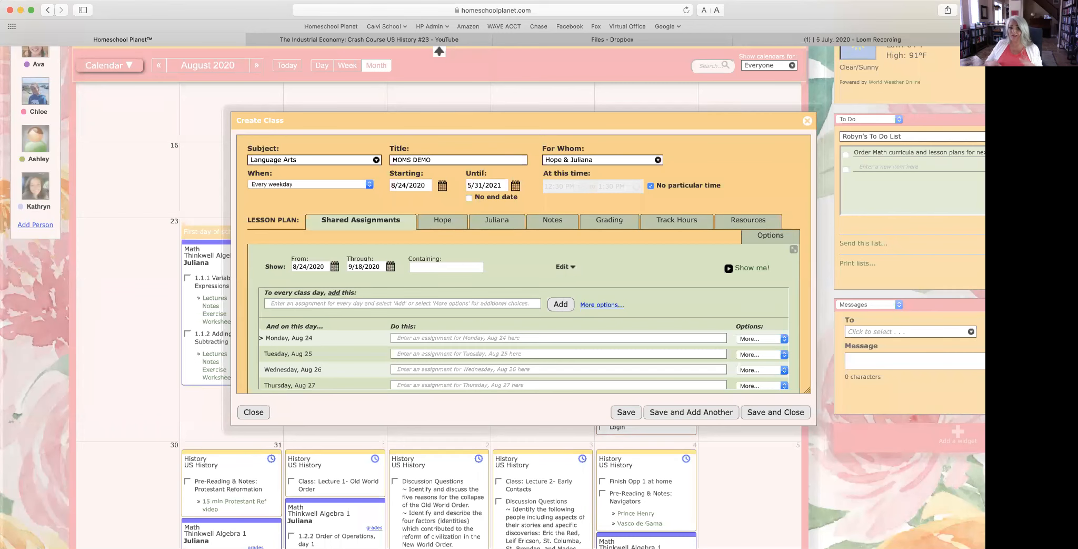
{"action": "left_click", "coordinate": [600, 305]}
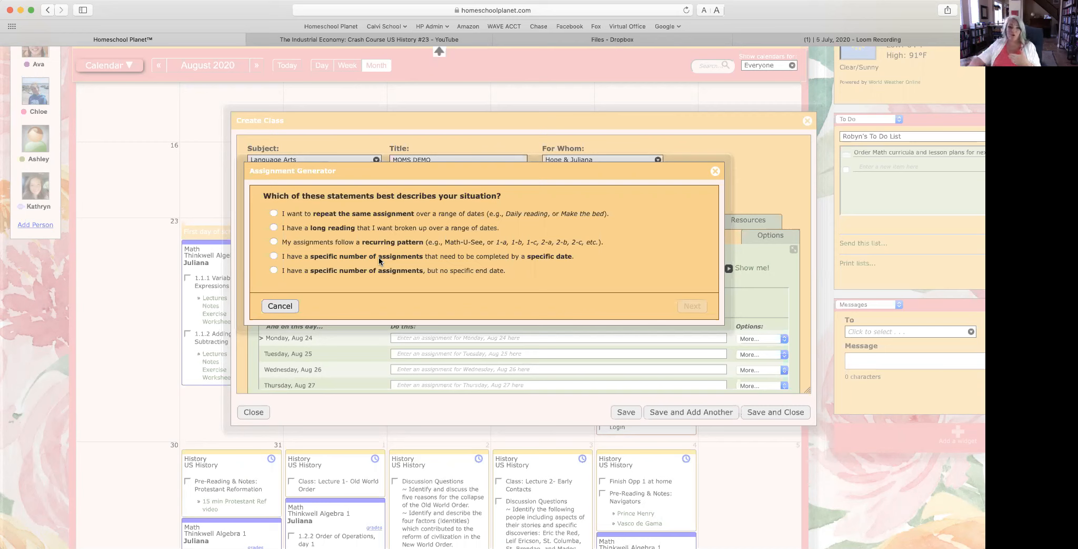
Step: Choose a recurring Mon–Fri pattern from 8/24/2020 to 5/31/2021 in the generator
{"action": "left_click", "coordinate": [274, 243]}
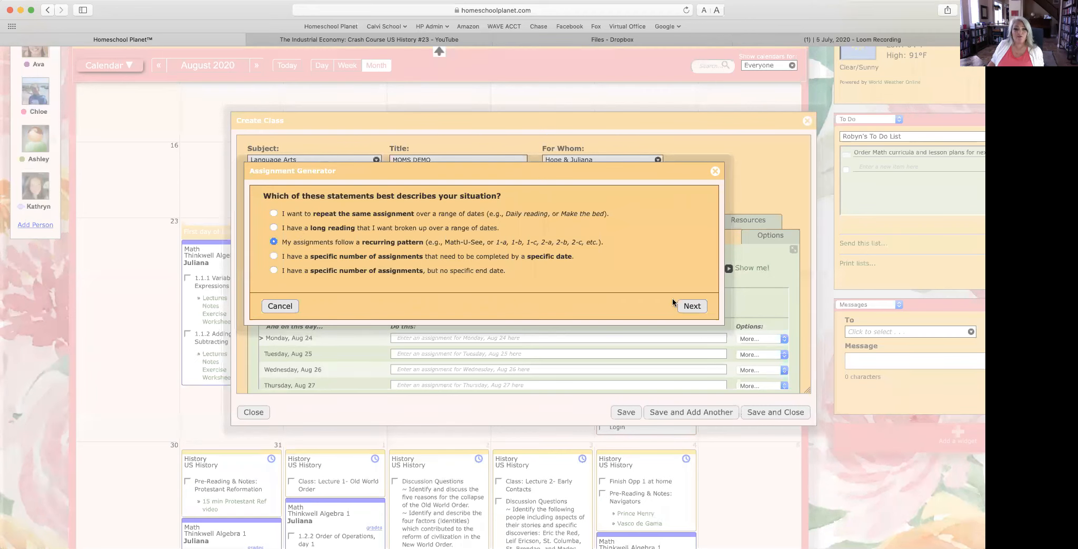
{"action": "left_click", "coordinate": [698, 307]}
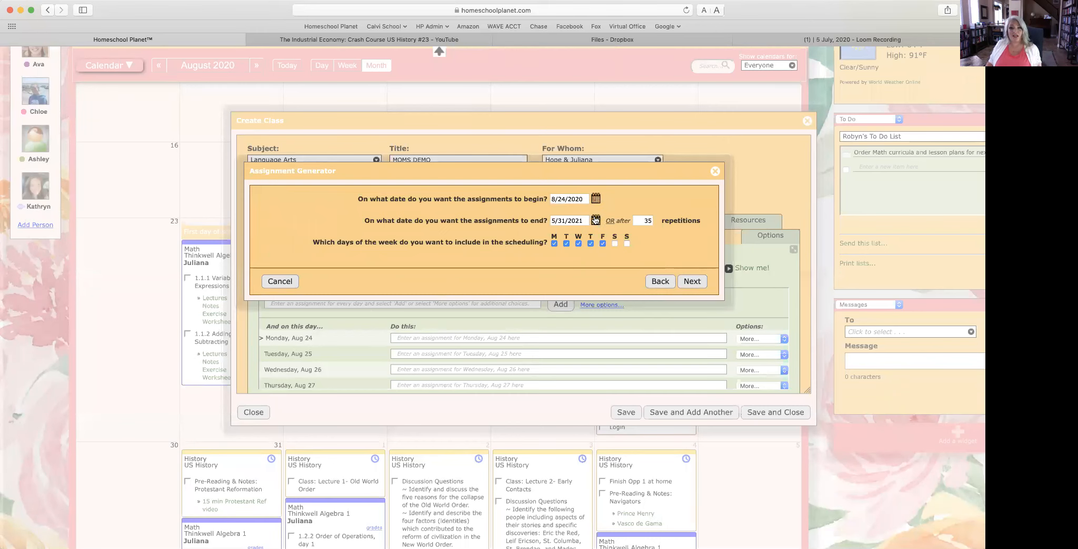
{"action": "left_click", "coordinate": [692, 282]}
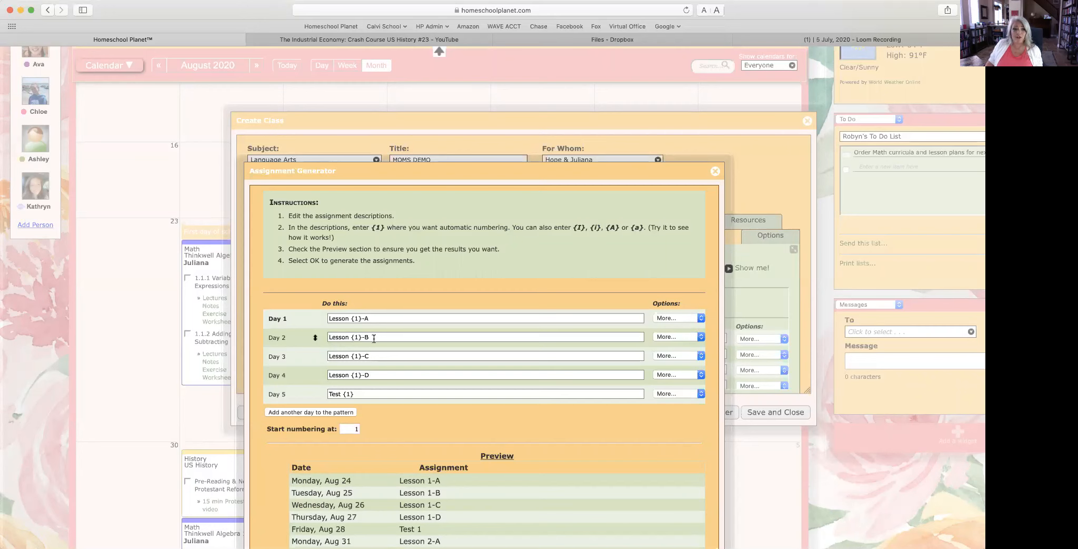
Step: Change the Day 2 and Day 4 assignments to 'Journal:'
{"action": "left_click_drag", "start_coordinate": [375, 338], "coordinate": [310, 334]}
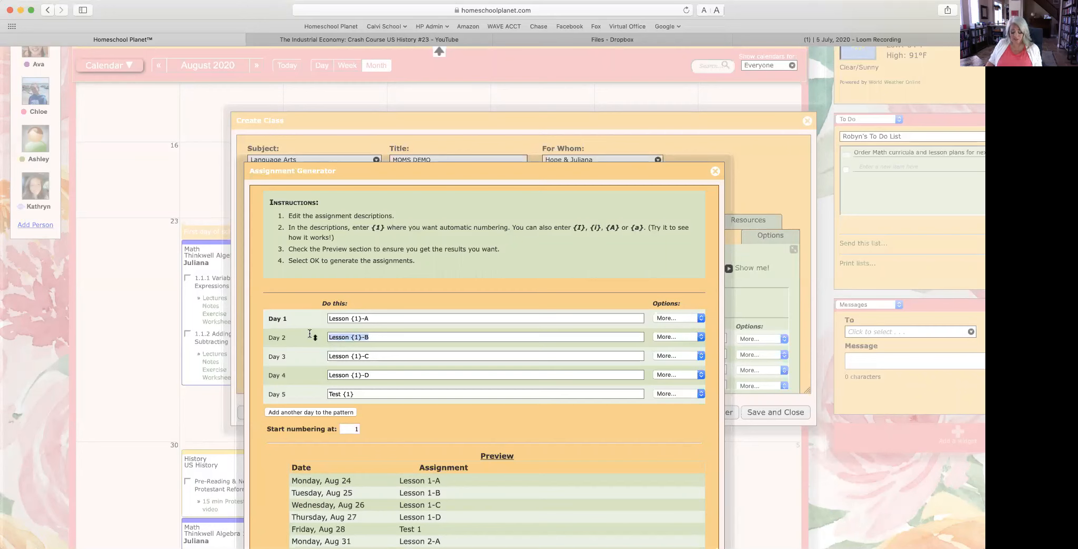
{"action": "type", "text": "JO"}
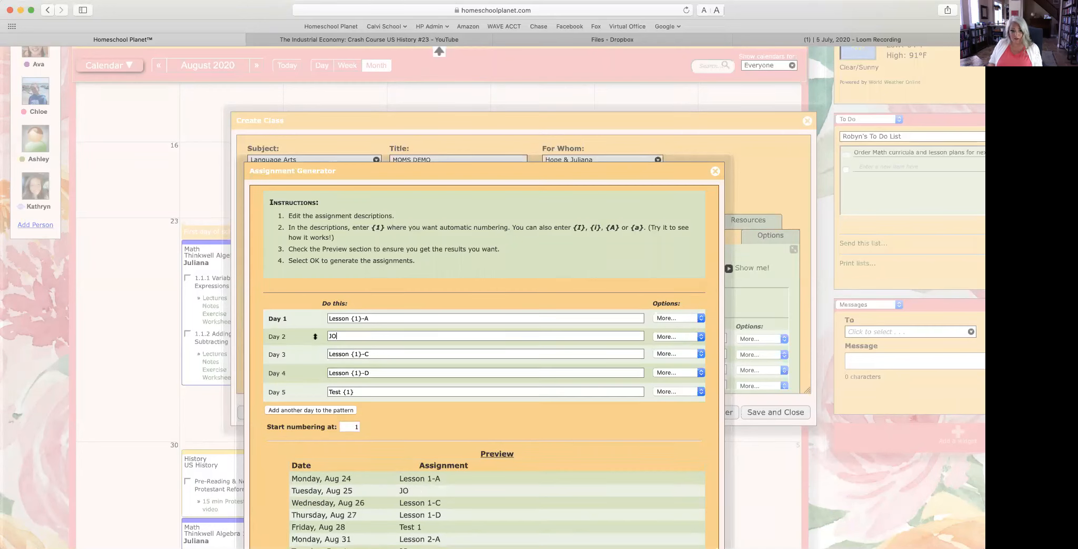
{"action": "key", "text": "BackSpace"}
{"action": "type", "text": "ornal:"}
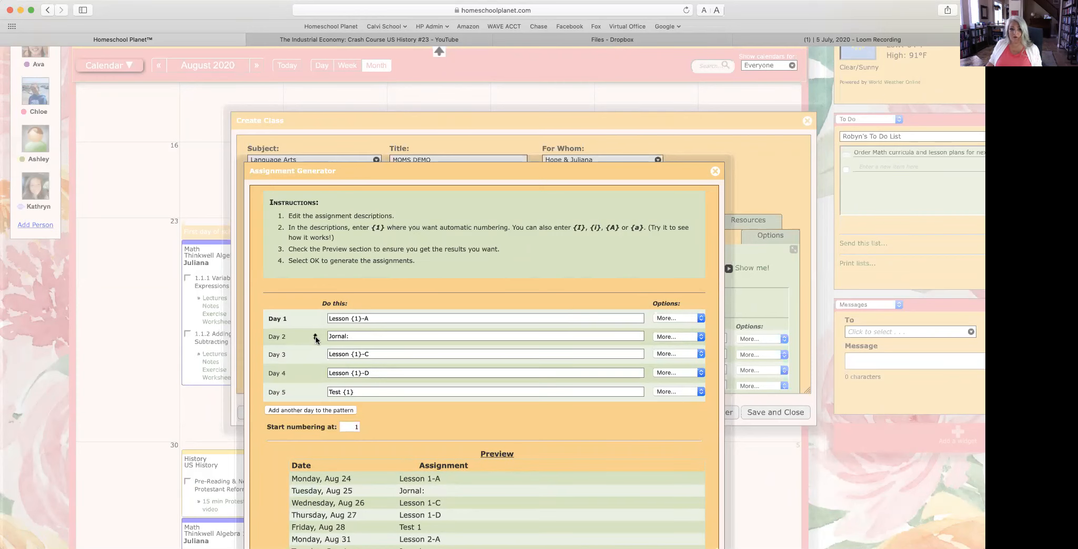
{"action": "left_click", "coordinate": [336, 336]}
{"action": "type", "text": "u"}
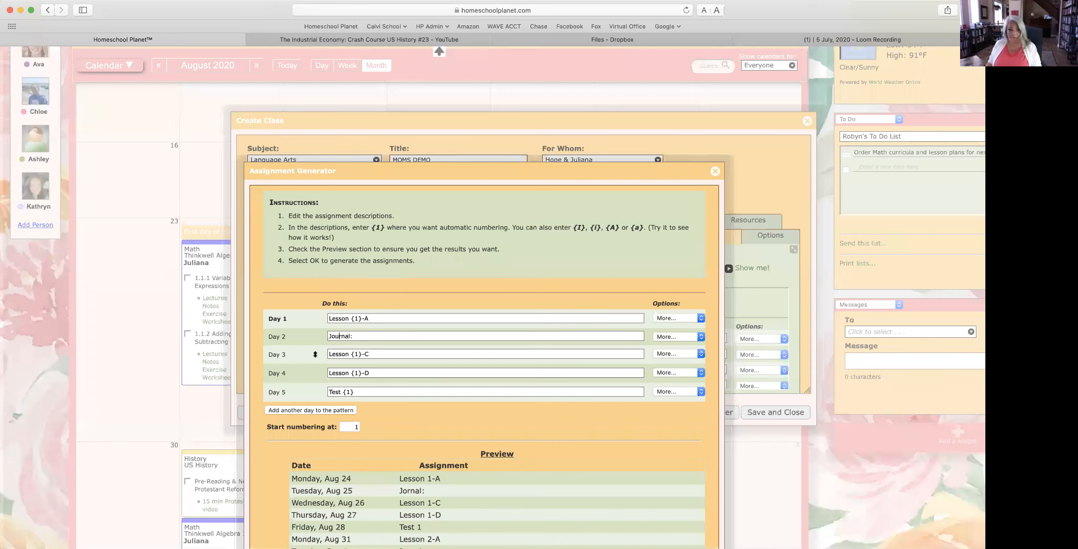
{"action": "left_click_drag", "start_coordinate": [355, 336], "coordinate": [292, 337]}
{"action": "key", "text": "super+c"}
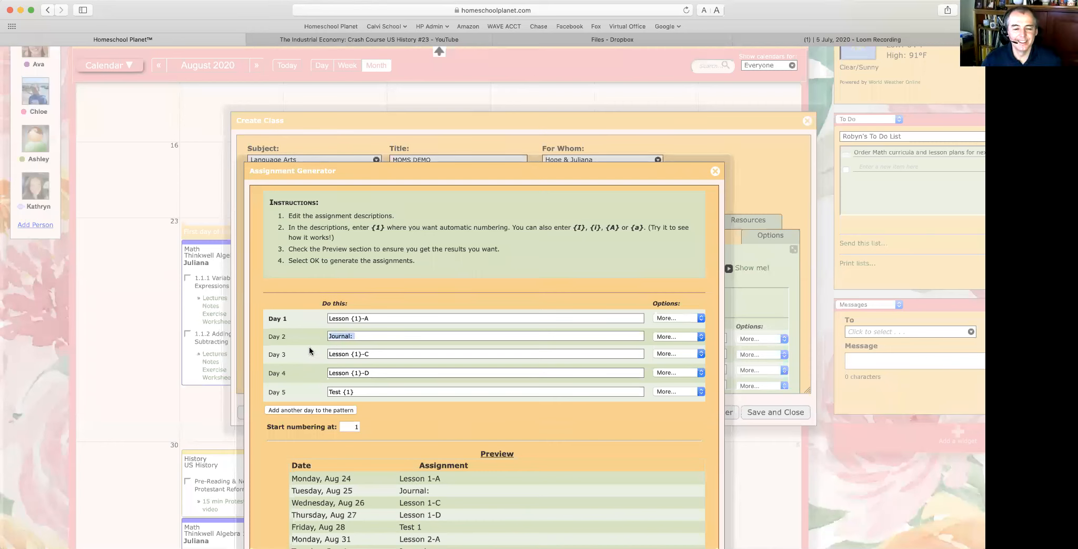
{"action": "left_click_drag", "start_coordinate": [384, 373], "coordinate": [257, 373]}
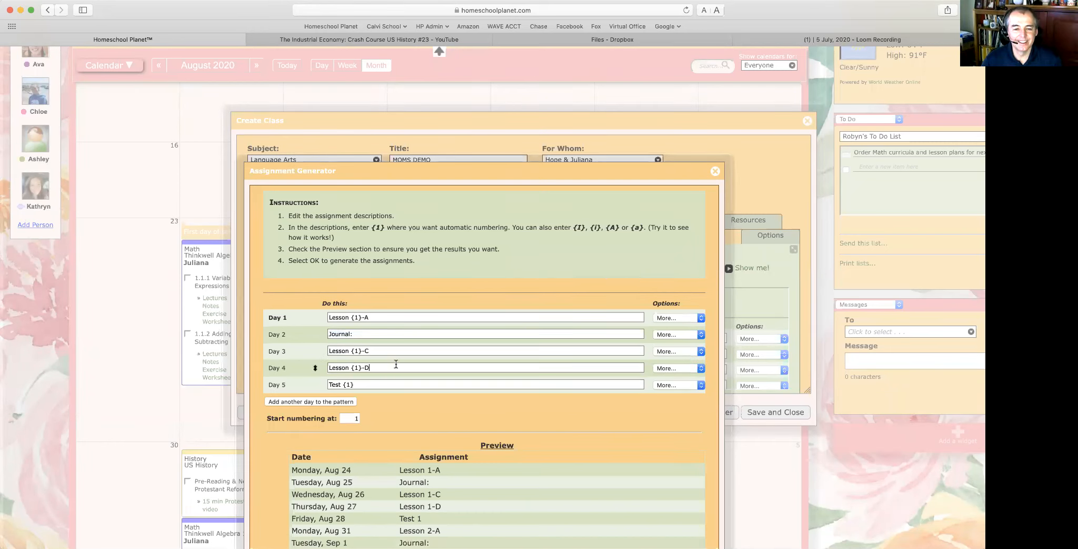
{"action": "left_click_drag", "start_coordinate": [394, 364], "coordinate": [258, 364]}
{"action": "key", "text": "super+v"}
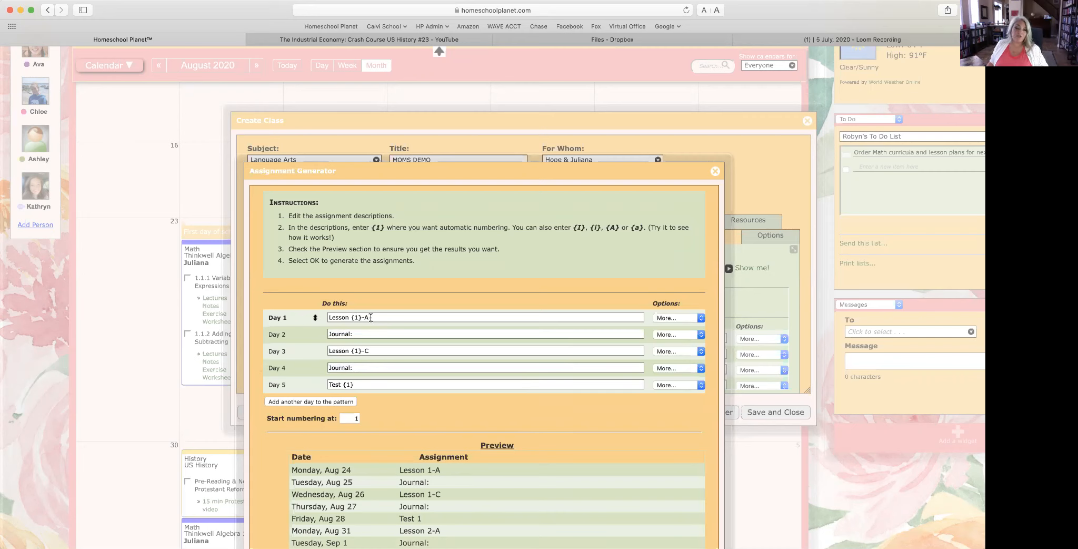
Step: Rewrite Day 1 as 'Read Chapter {1}:' and Day 3 as 'Complete Worksheets {1}:'
{"action": "left_click_drag", "start_coordinate": [370, 316], "coordinate": [300, 315]}
{"action": "left_click", "coordinate": [340, 315]}
{"action": "type", "text": "Worksheet"}
{"action": "left_click", "coordinate": [389, 315]}
{"action": "key", "text": "BackSpace"}
{"action": "key", "text": "BackSpace"}
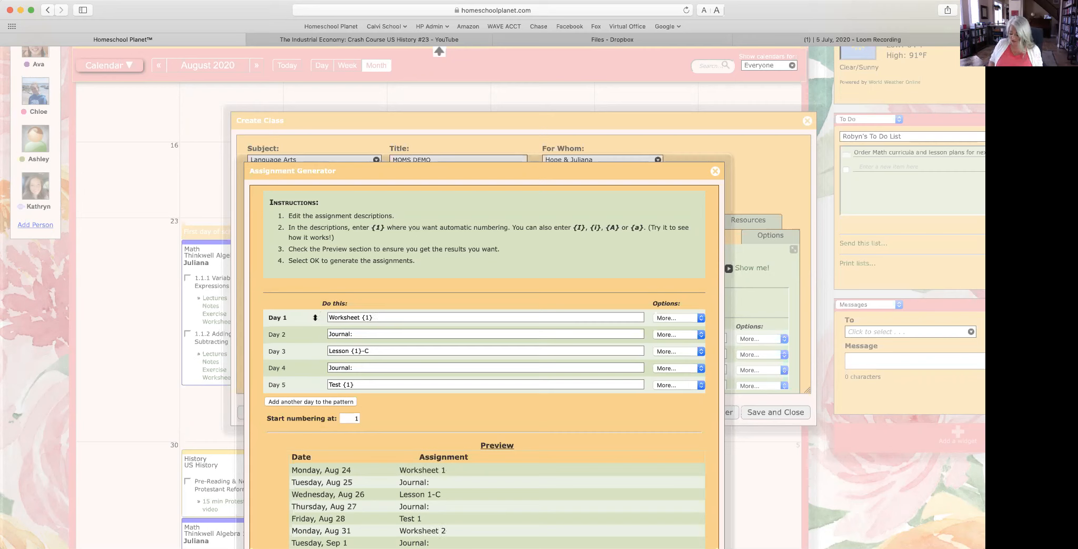
{"action": "type", "text": ":"}
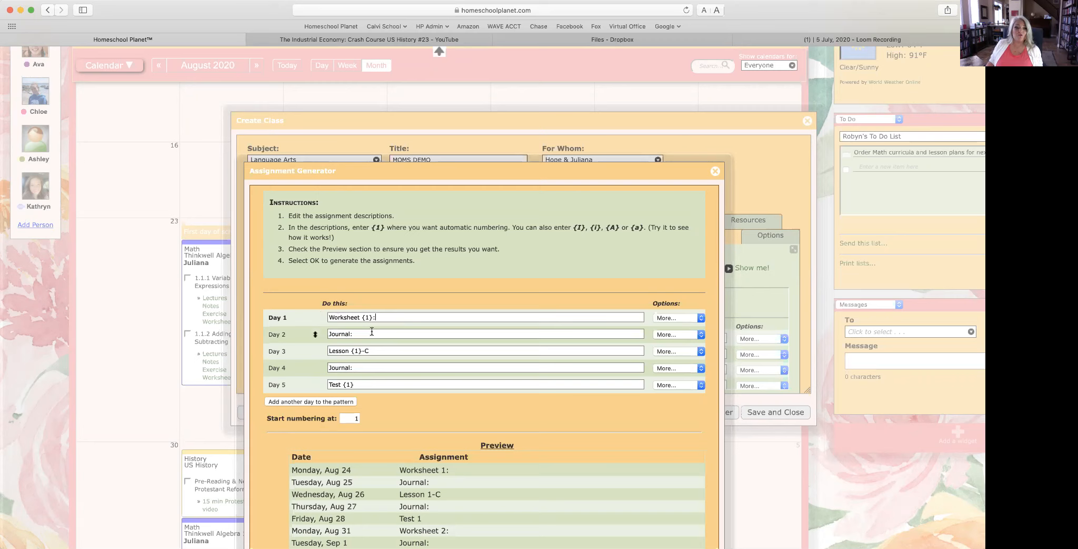
{"action": "left_click_drag", "start_coordinate": [350, 353], "coordinate": [314, 351]}
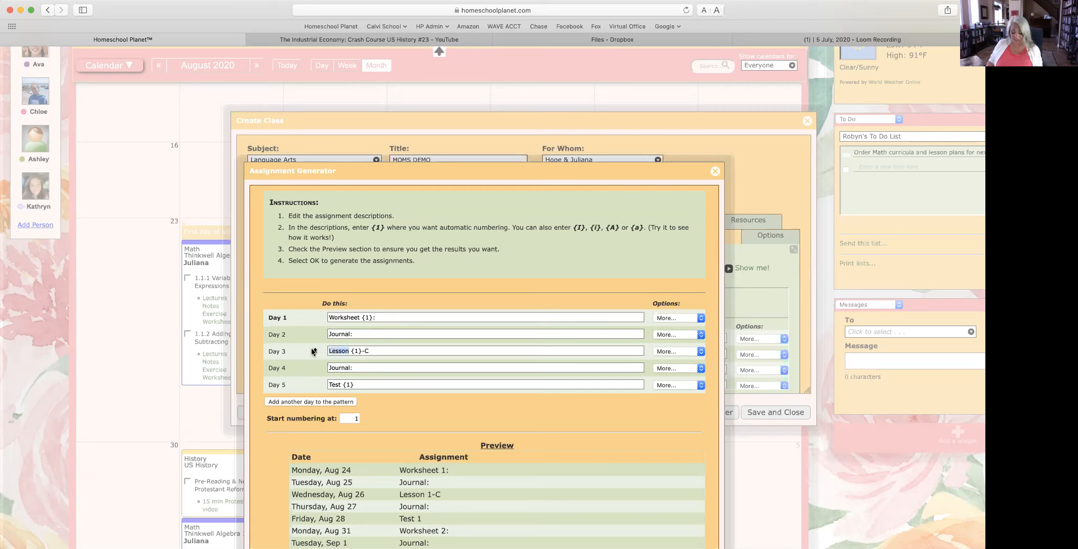
{"action": "type", "text": "Read"}
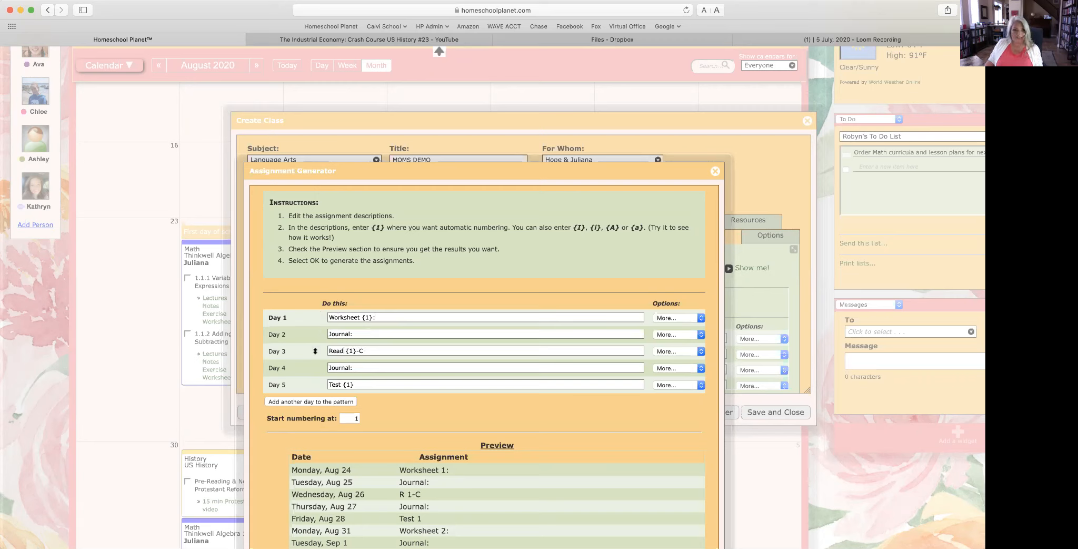
{"action": "left_click_drag", "start_coordinate": [359, 318], "coordinate": [318, 319]}
{"action": "type", "text": "Read Chapter"}
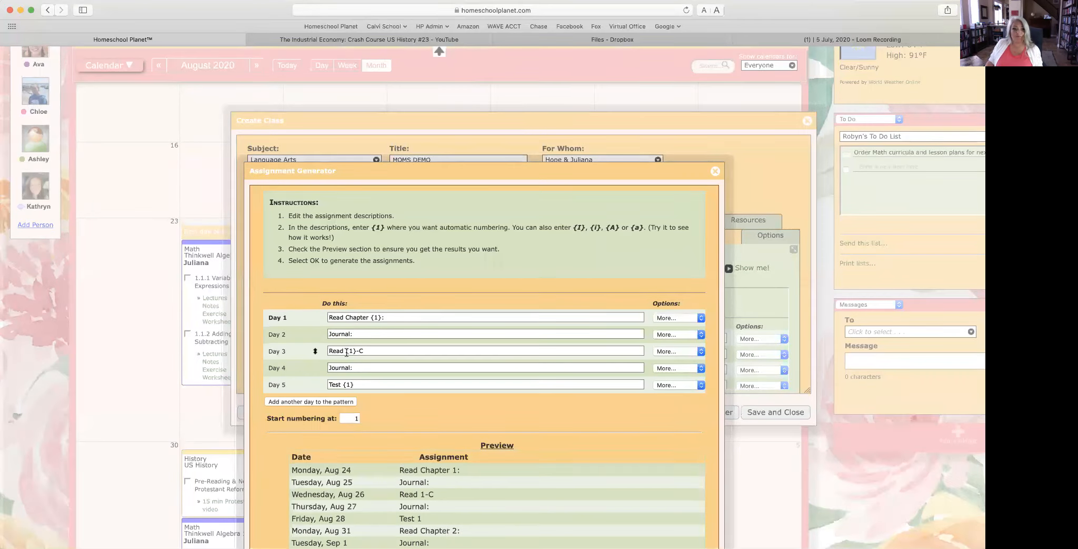
{"action": "left_click_drag", "start_coordinate": [344, 351], "coordinate": [297, 348]}
{"action": "type", "text": "Complete Worksheets"}
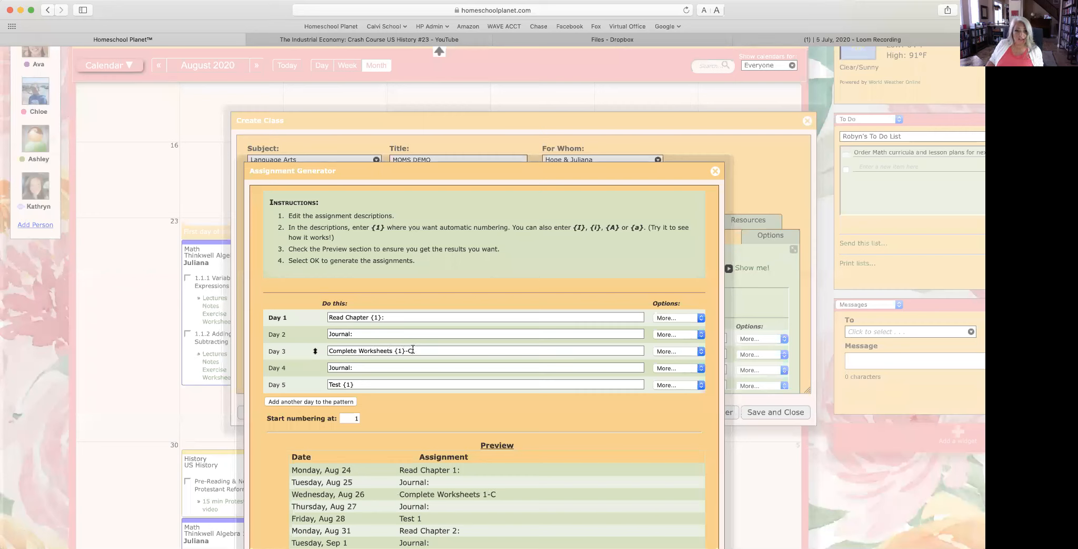
{"action": "left_click", "coordinate": [413, 350]}
{"action": "key", "text": "BackSpace"}
{"action": "key", "text": "BackSpace"}
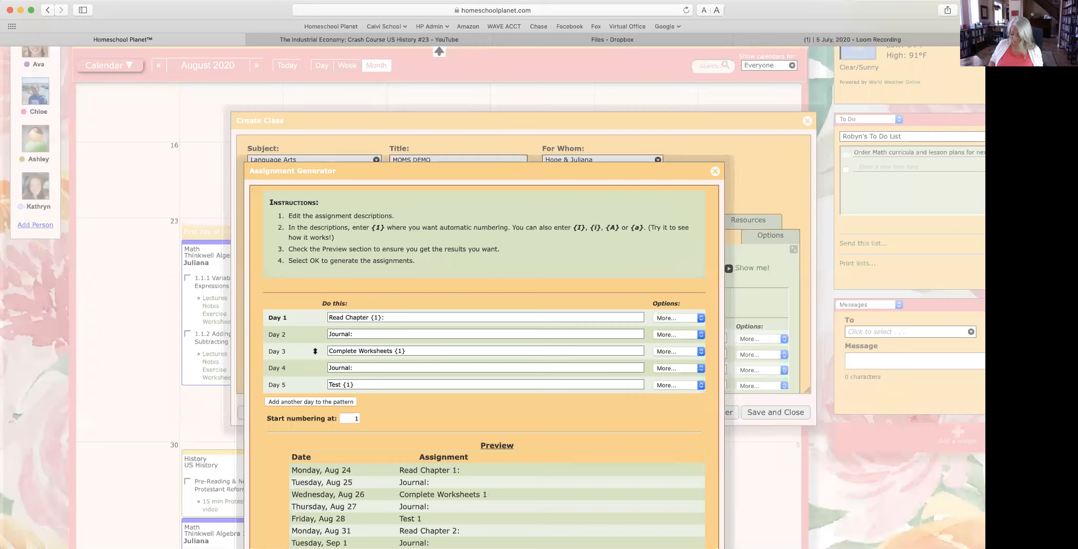
{"action": "type", "text": ":"}
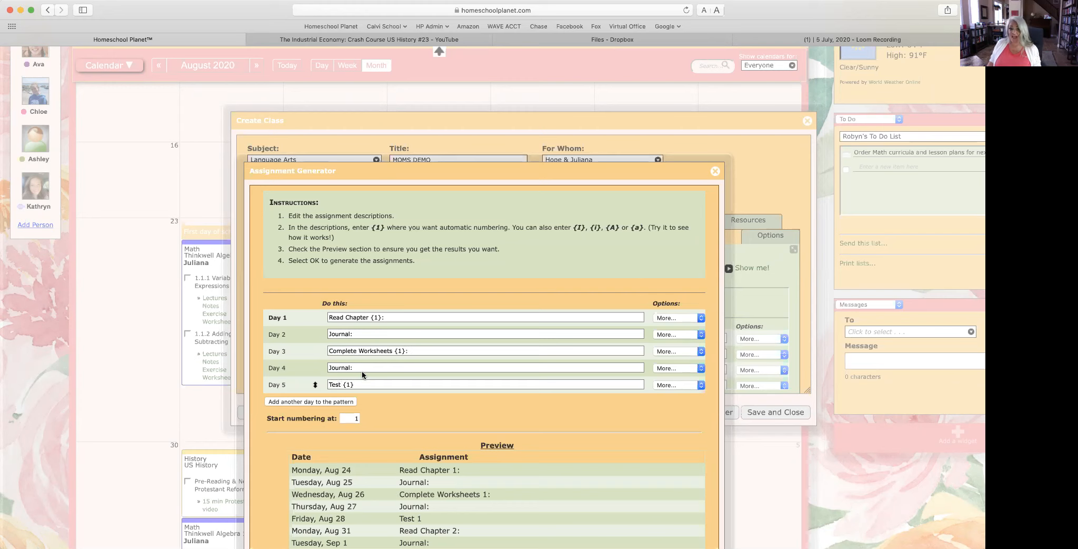
Step: Delete Day 1's trailing colon so the preview reads 'Read Chapter 1'
{"action": "scroll", "coordinate": [462, 444], "scroll_direction": "down", "scroll_amount": 1}
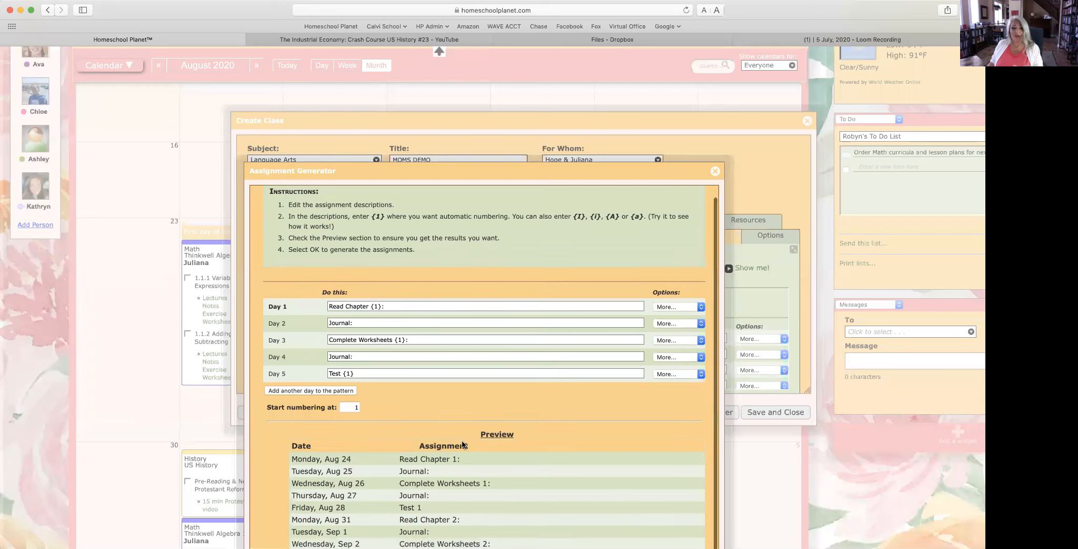
{"action": "left_click_drag", "start_coordinate": [462, 170], "coordinate": [463, 97]}
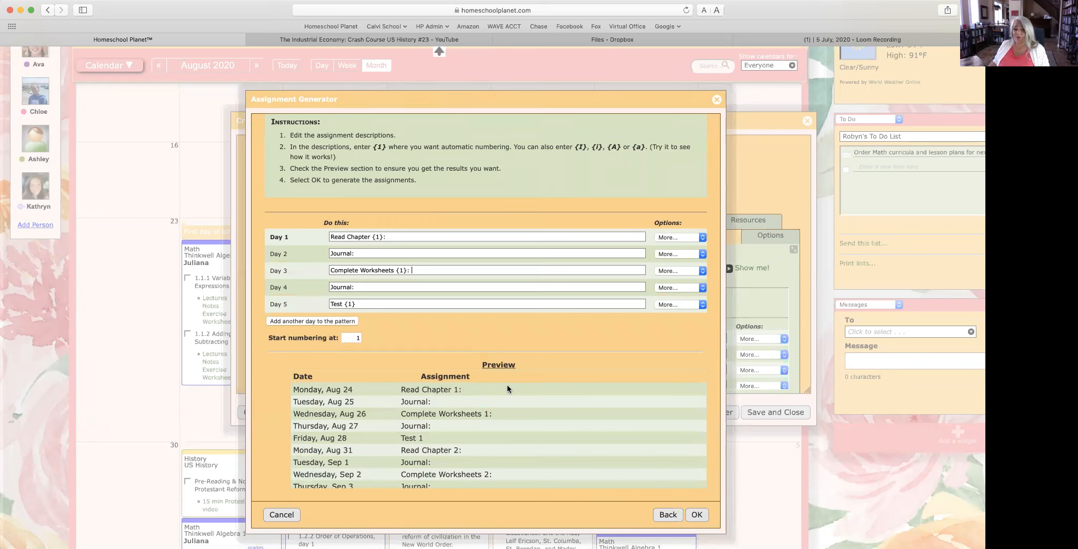
{"action": "left_click", "coordinate": [387, 236]}
{"action": "key", "text": "BackSpace"}
{"action": "scroll", "coordinate": [387, 236], "scroll_direction": "right", "scroll_amount": 4}
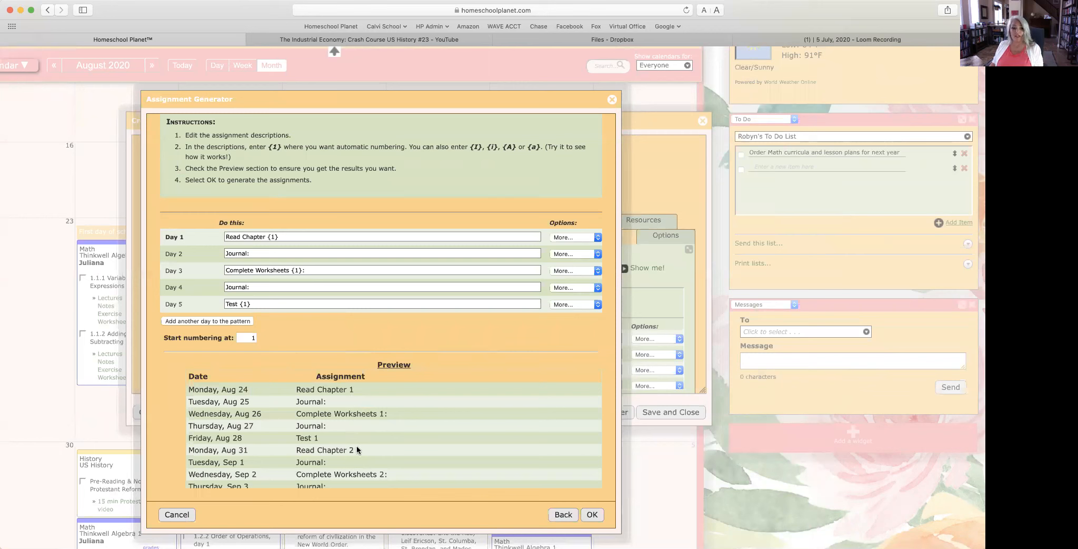
{"action": "scroll", "coordinate": [356, 448], "scroll_direction": "down", "scroll_amount": 3}
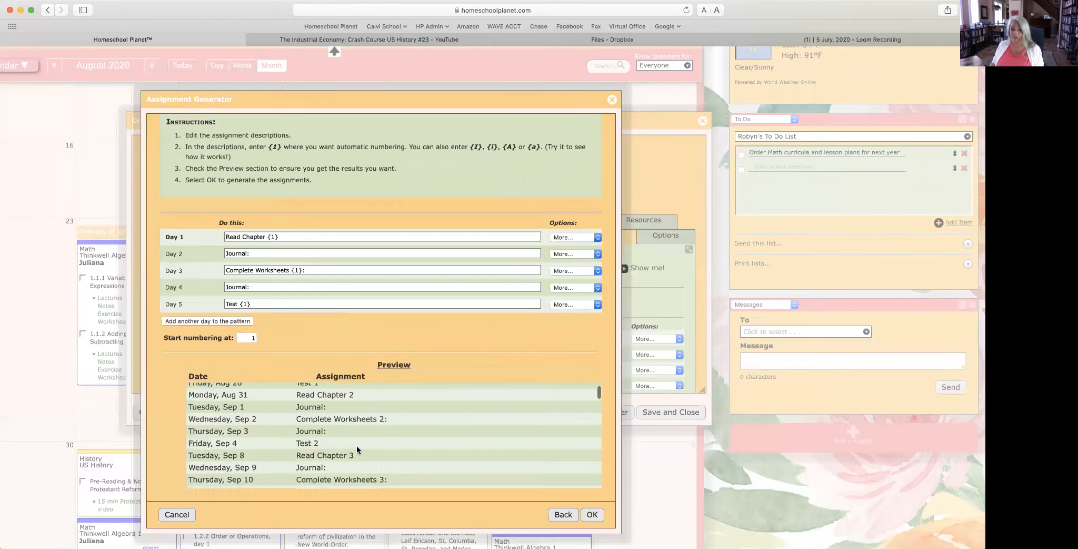
{"action": "scroll", "coordinate": [356, 444], "scroll_direction": "up", "scroll_amount": 3}
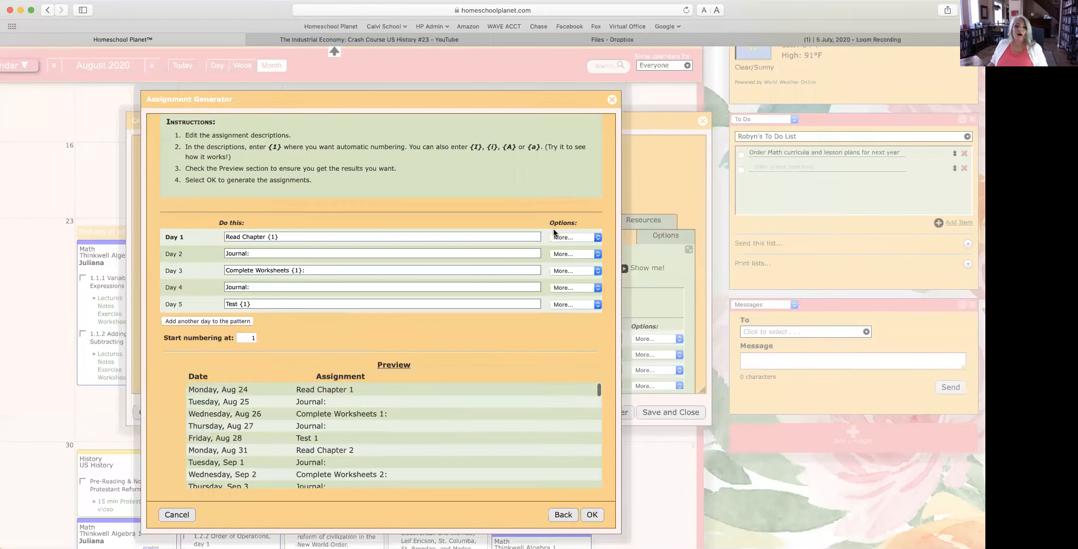
{"action": "left_click", "coordinate": [564, 238]}
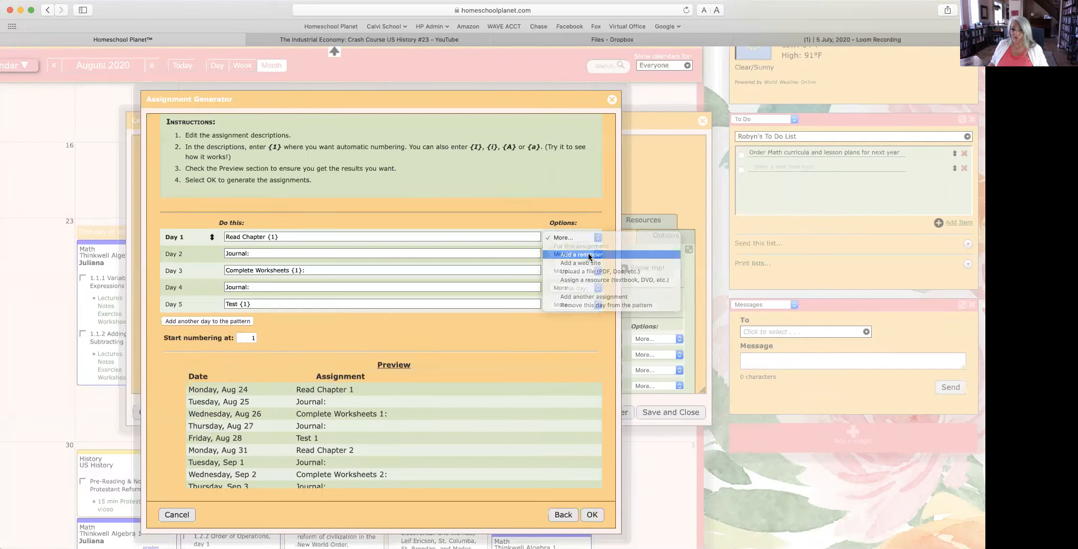
Step: Add an email reminder to the Day 1 reading, sent 5 days before
{"action": "left_click", "coordinate": [582, 255]}
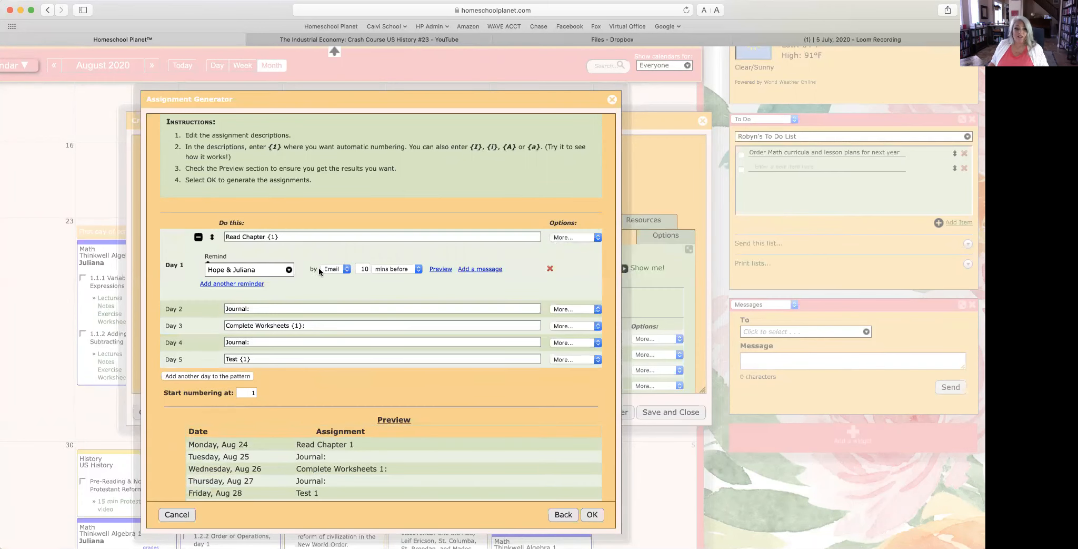
{"action": "scroll", "coordinate": [323, 279], "scroll_direction": "left", "scroll_amount": 3}
{"action": "scroll", "coordinate": [323, 283], "scroll_direction": "left", "scroll_amount": 3}
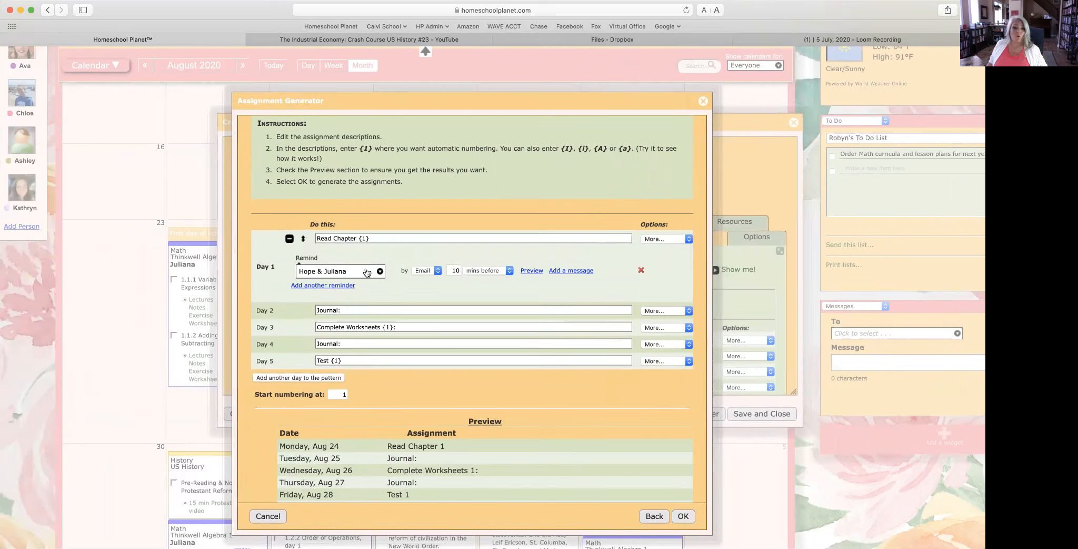
{"action": "left_click", "coordinate": [426, 272]}
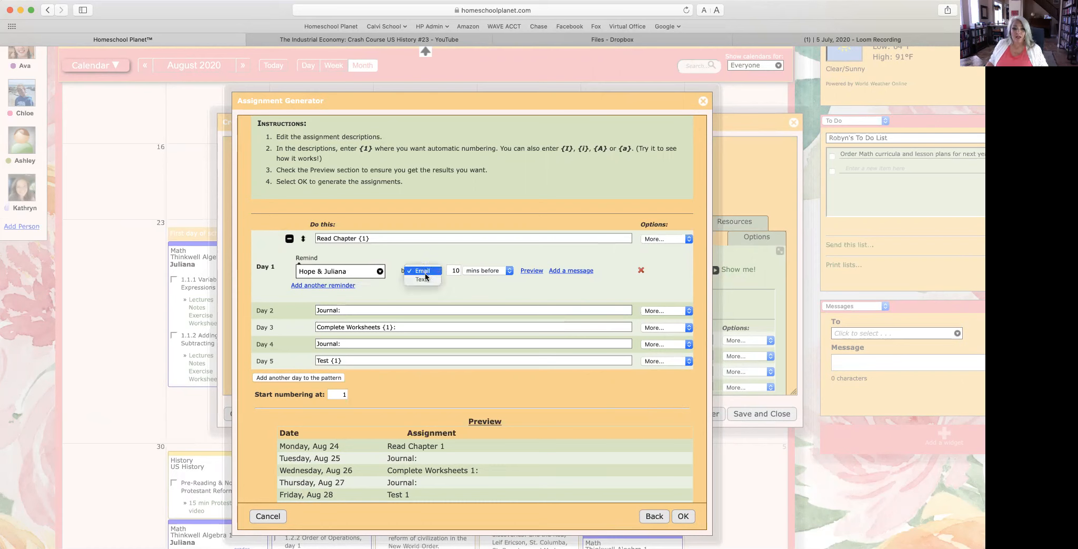
{"action": "left_click", "coordinate": [425, 271]}
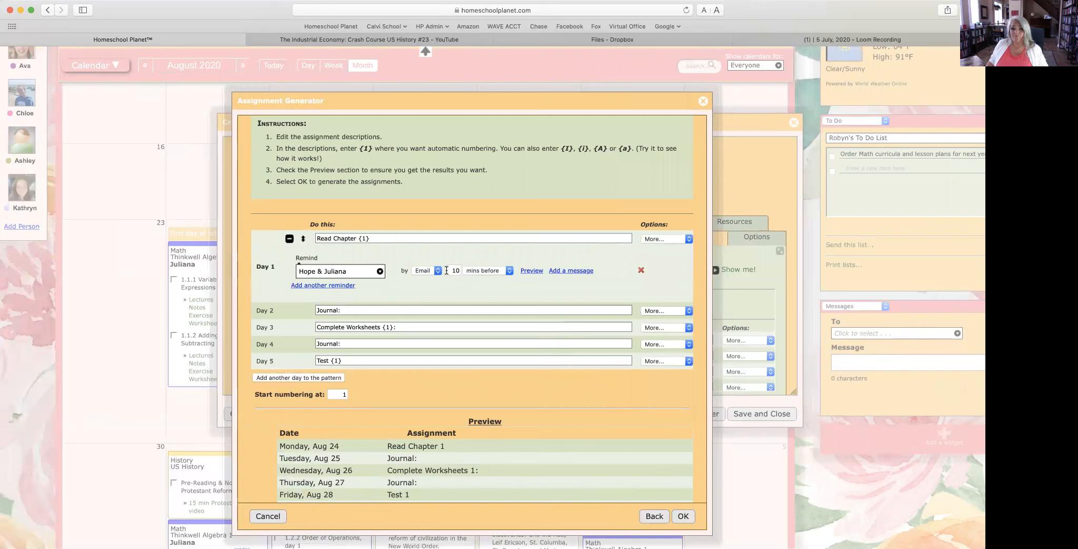
{"action": "double_click", "coordinate": [456, 270]}
{"action": "type", "text": "5"}
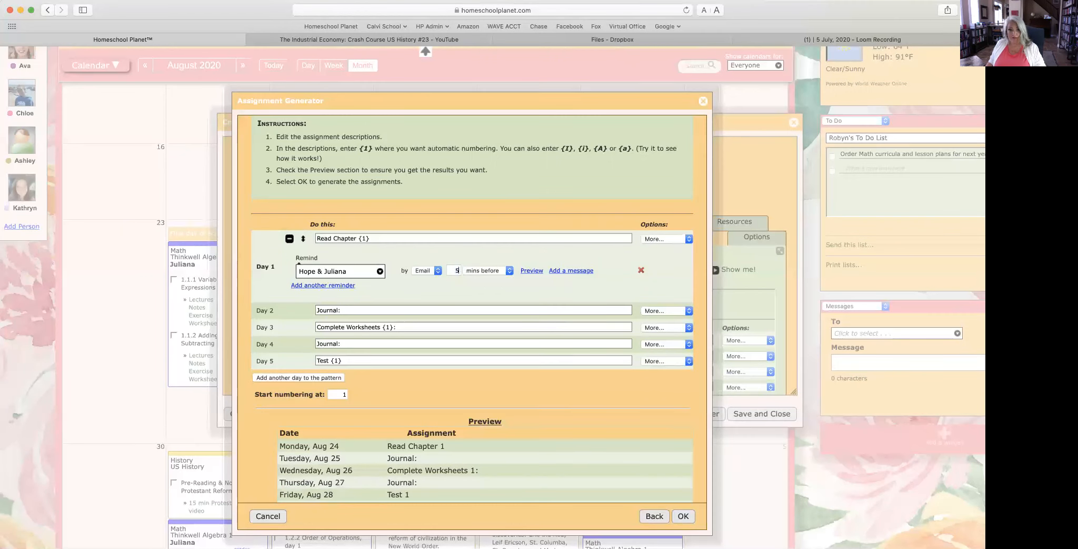
{"action": "left_click", "coordinate": [488, 270]}
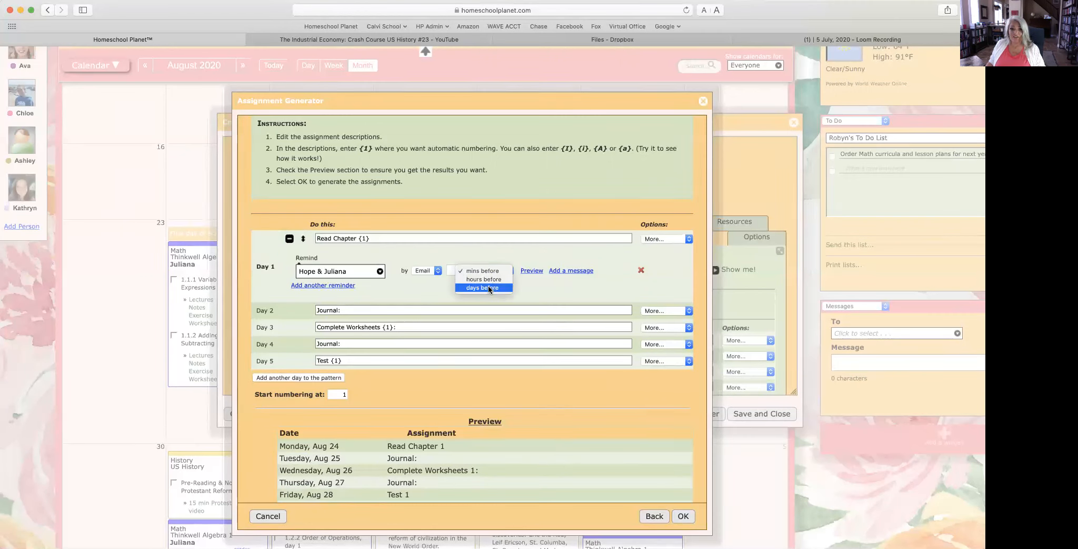
{"action": "left_click", "coordinate": [489, 287]}
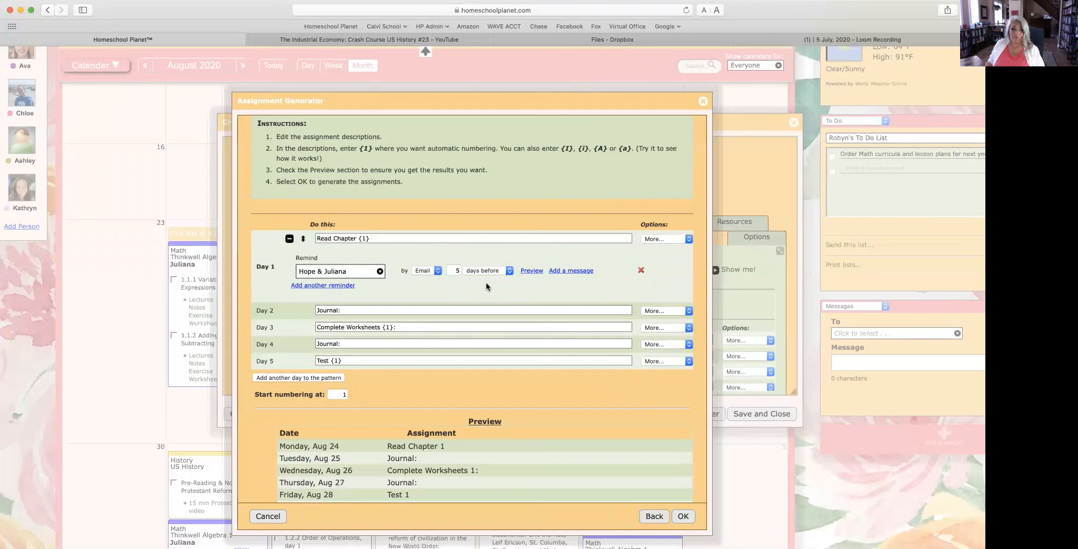
Step: Give the reminder the message 'Pick up book from Dad.'
{"action": "left_click", "coordinate": [579, 272]}
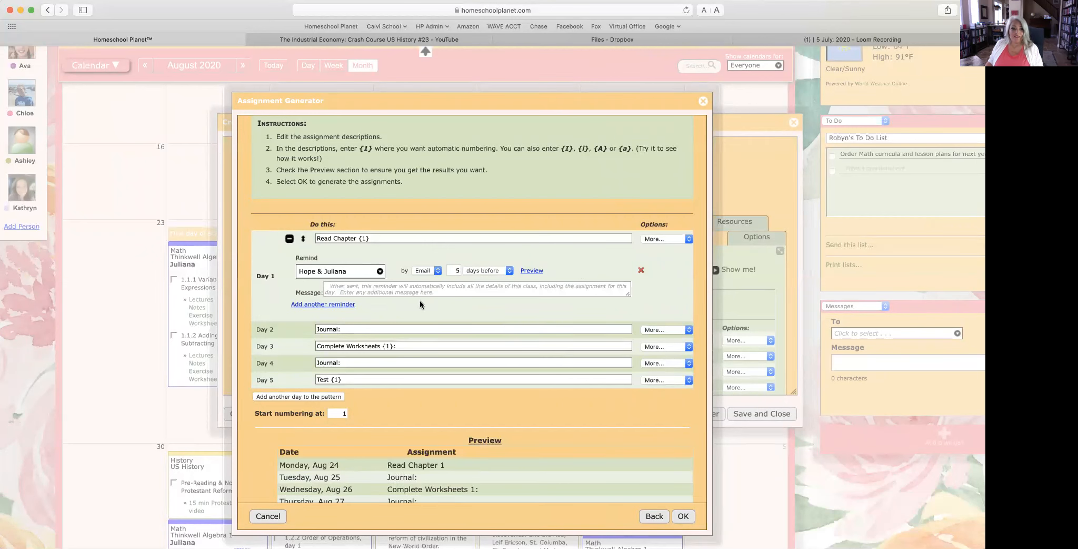
{"action": "type", "text": "T"}
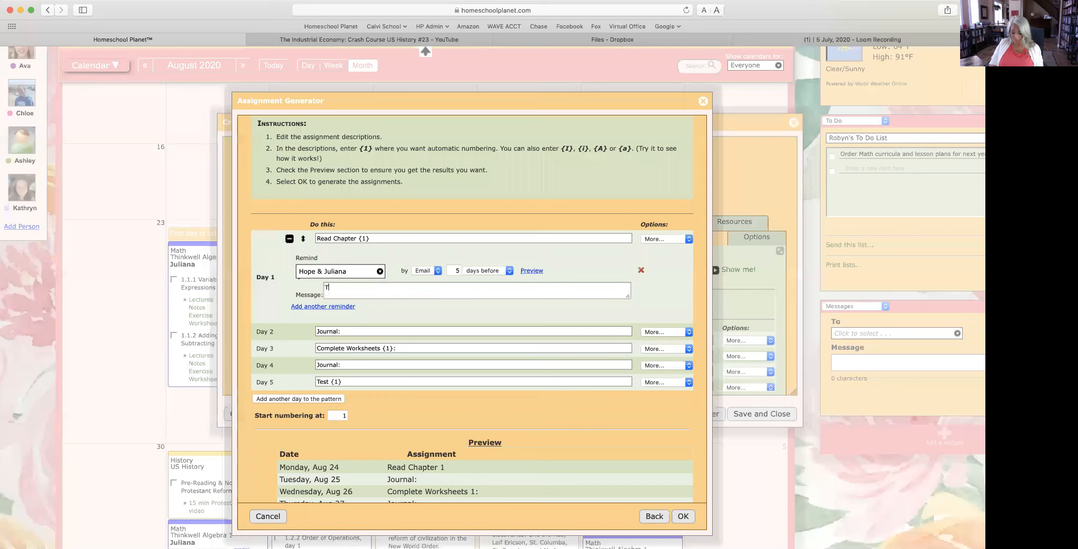
{"action": "key", "text": "BackSpace"}
{"action": "type", "text": "Pick up book from Dad"}
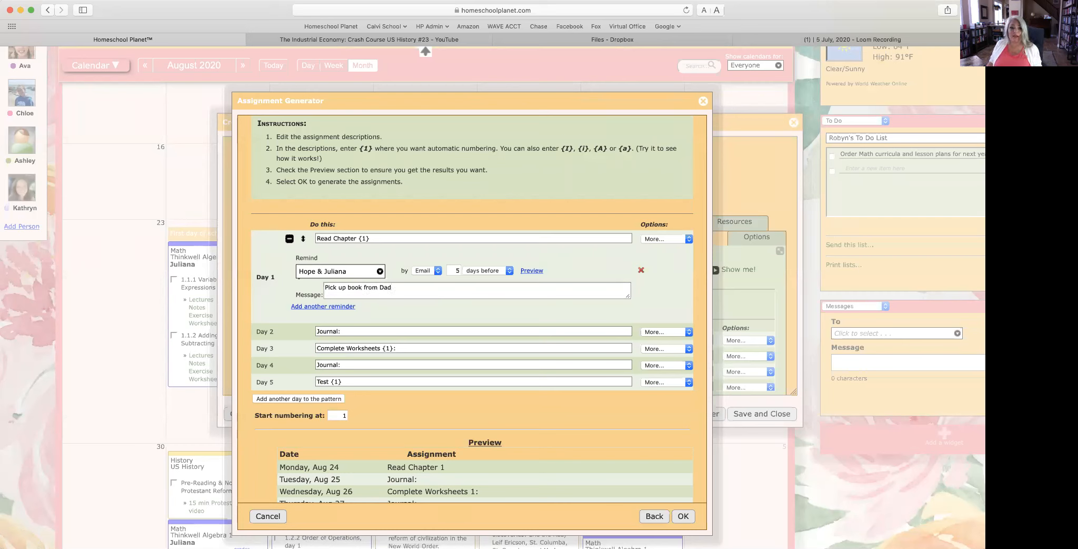
{"action": "type", "text": "."}
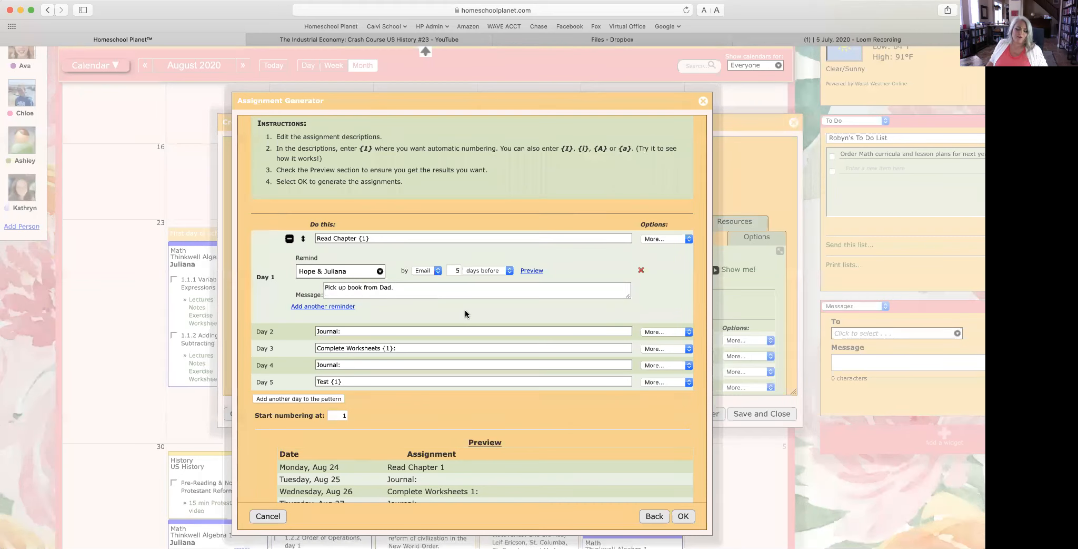
{"action": "left_click", "coordinate": [388, 331]}
{"action": "left_click", "coordinate": [412, 347]}
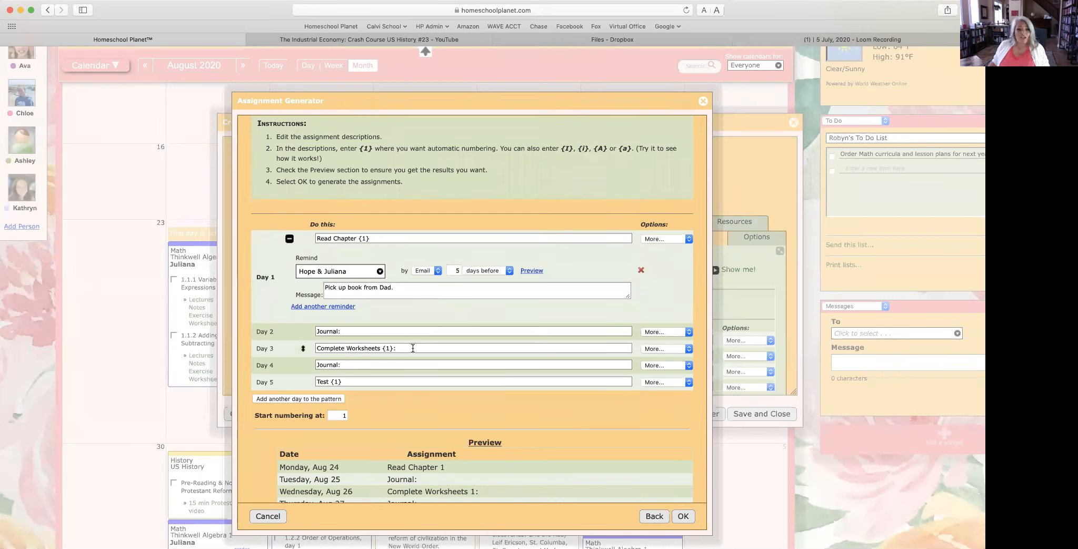
{"action": "scroll", "coordinate": [411, 347], "scroll_direction": "down", "scroll_amount": 3}
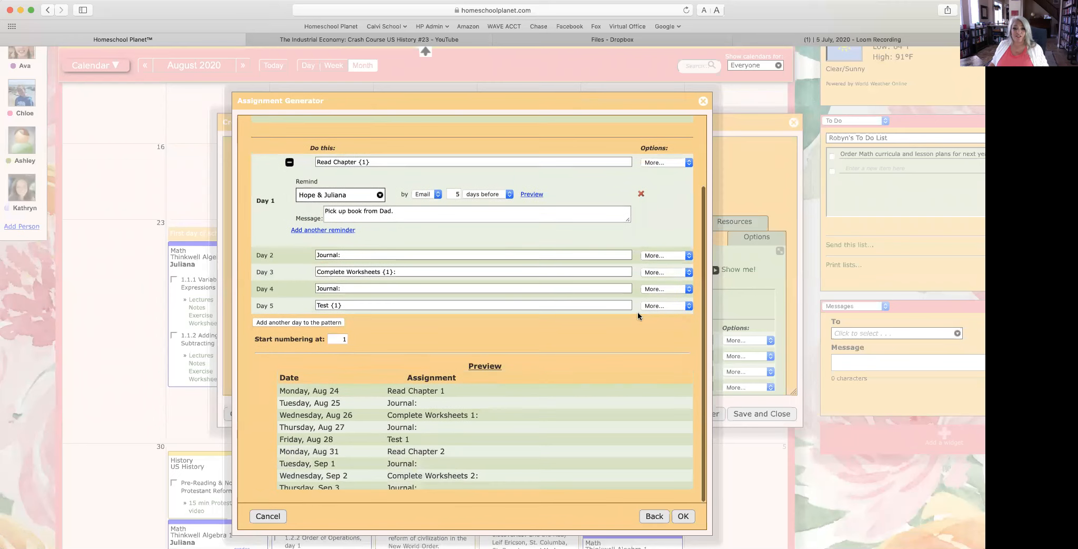
{"action": "left_click", "coordinate": [665, 305]}
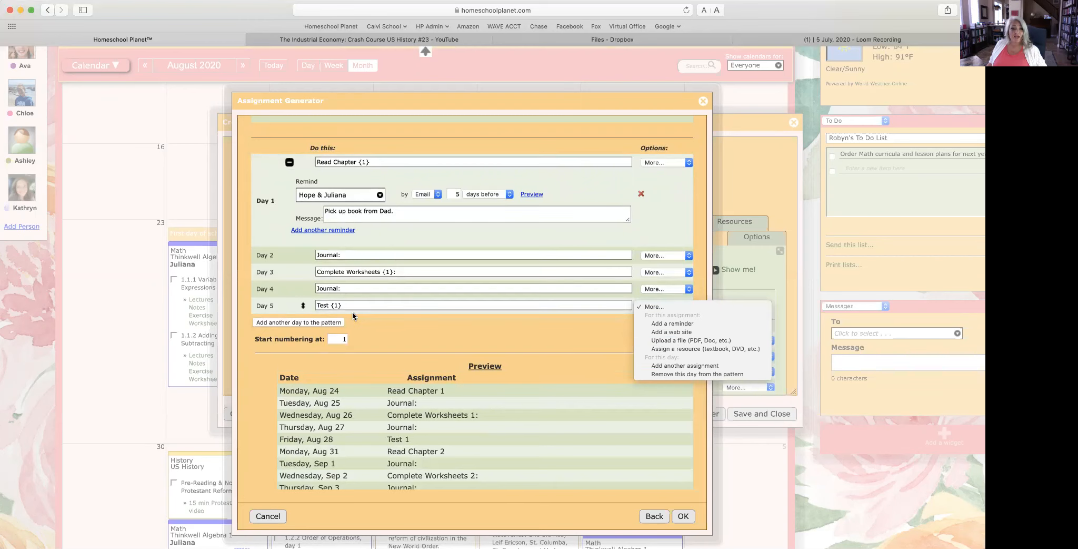
Step: Add 'Submit work for grading' as Day 5's second assignment alongside Test 1
{"action": "left_click", "coordinate": [682, 366]}
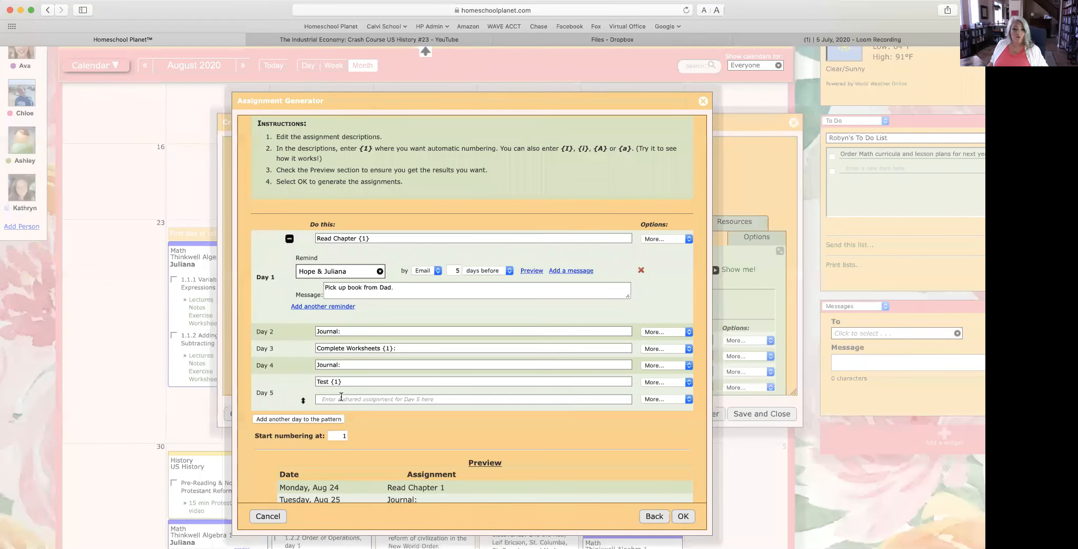
{"action": "left_click", "coordinate": [341, 399]}
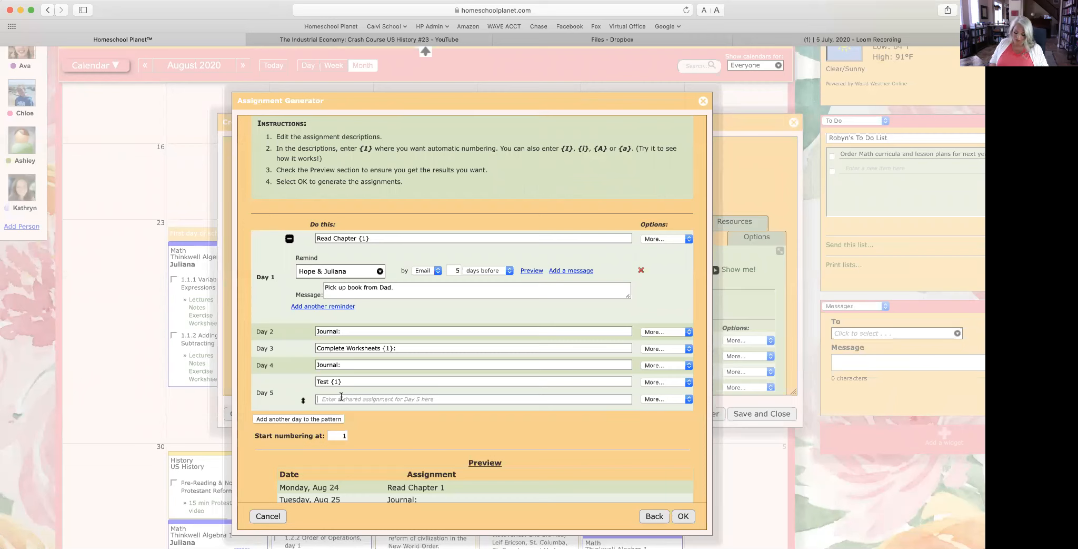
{"action": "type", "text": "Su"}
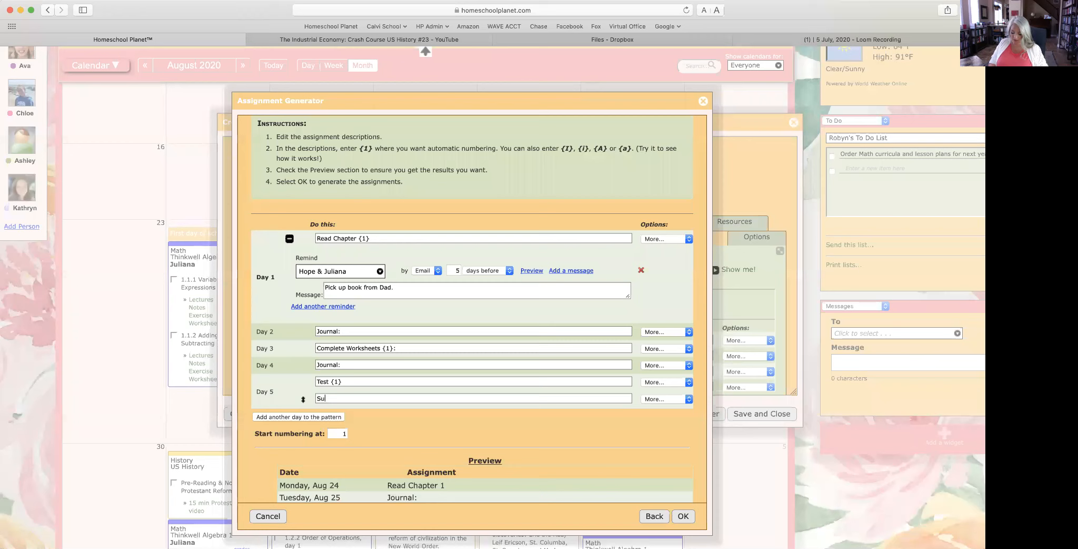
{"action": "type", "text": "bmit work for gra"}
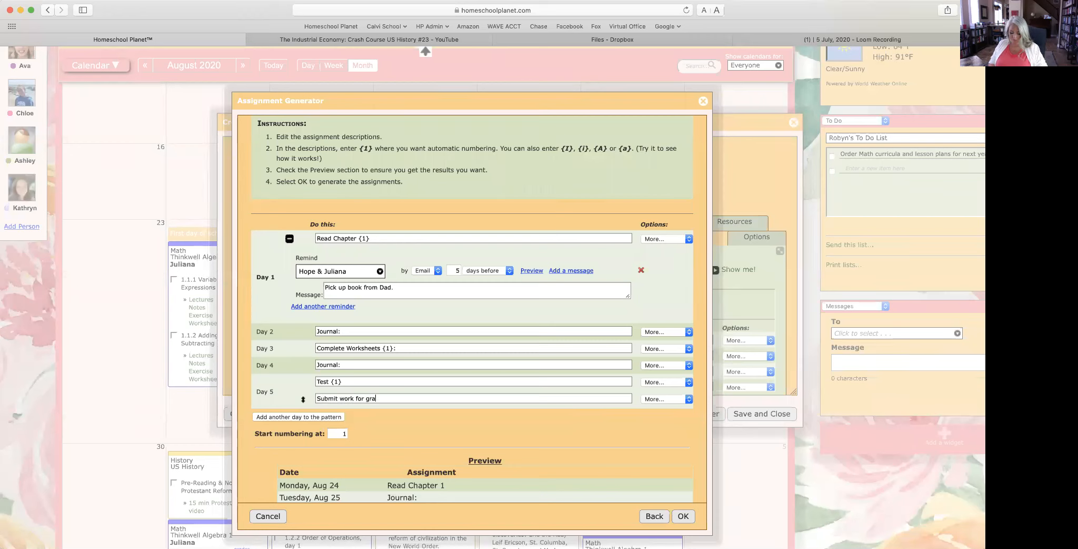
{"action": "type", "text": "ding"}
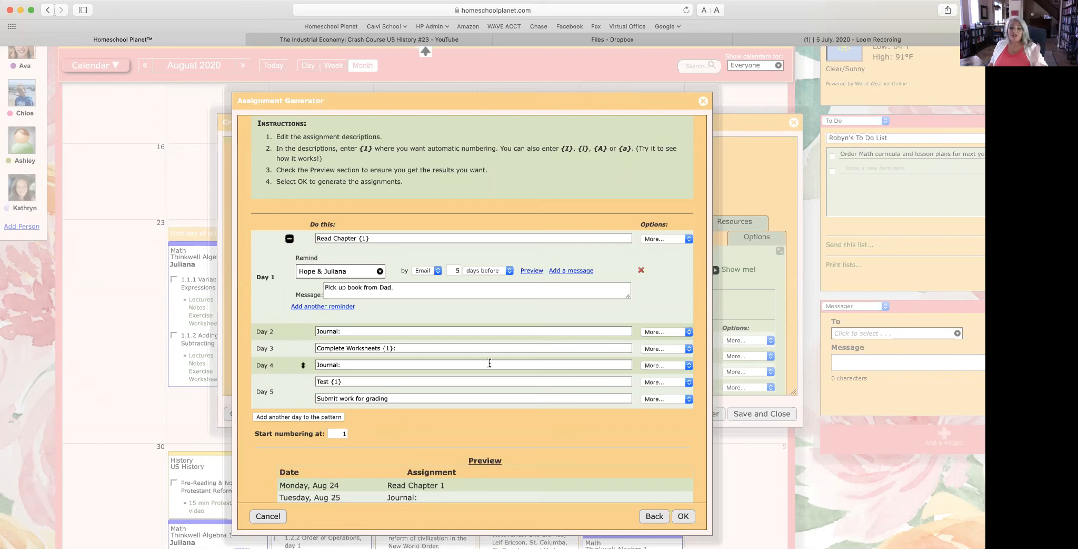
{"action": "scroll", "coordinate": [489, 363], "scroll_direction": "down", "scroll_amount": 4}
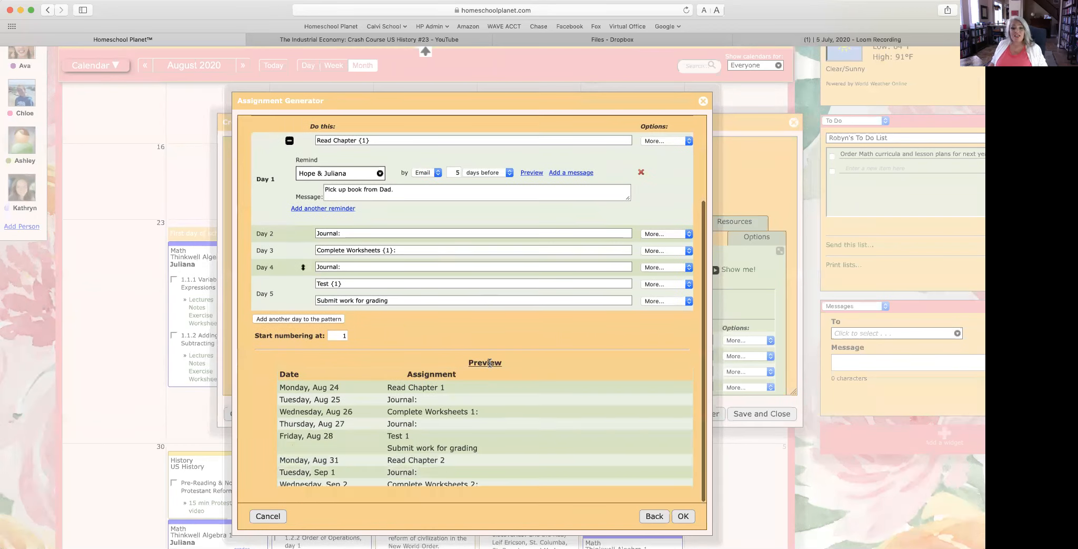
{"action": "left_click", "coordinate": [685, 517]}
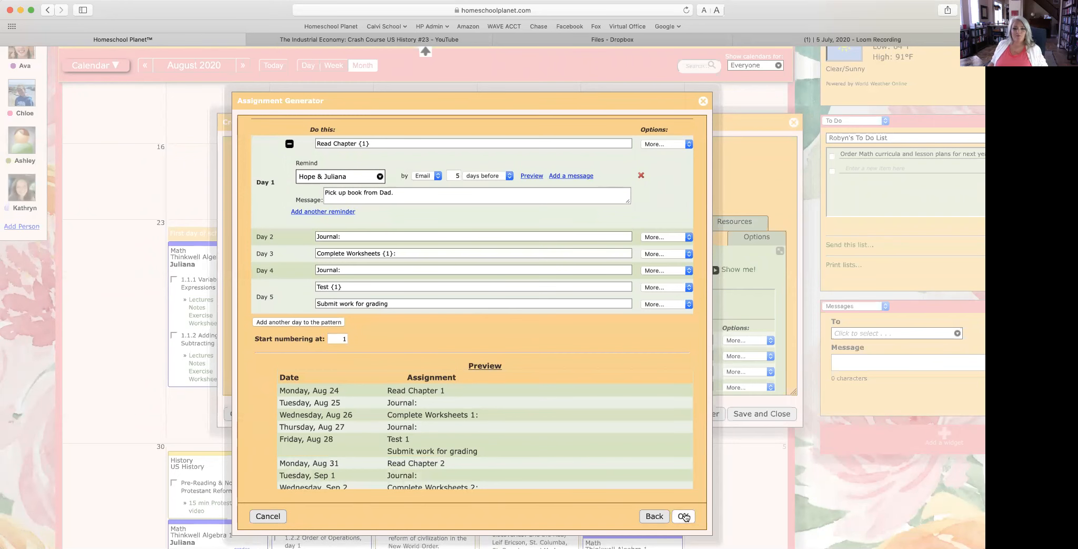
Step: Generate the patterned assignments, load lesson plan dates through 10/16/2020, and save the MOMS DEMO class
{"action": "left_click", "coordinate": [684, 517]}
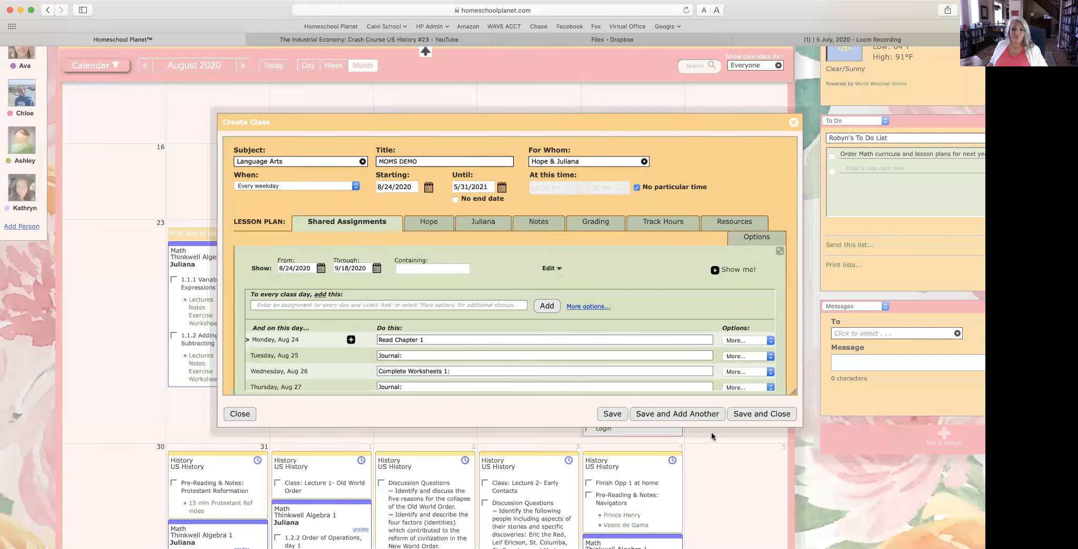
{"action": "scroll", "coordinate": [626, 359], "scroll_direction": "down", "scroll_amount": 5}
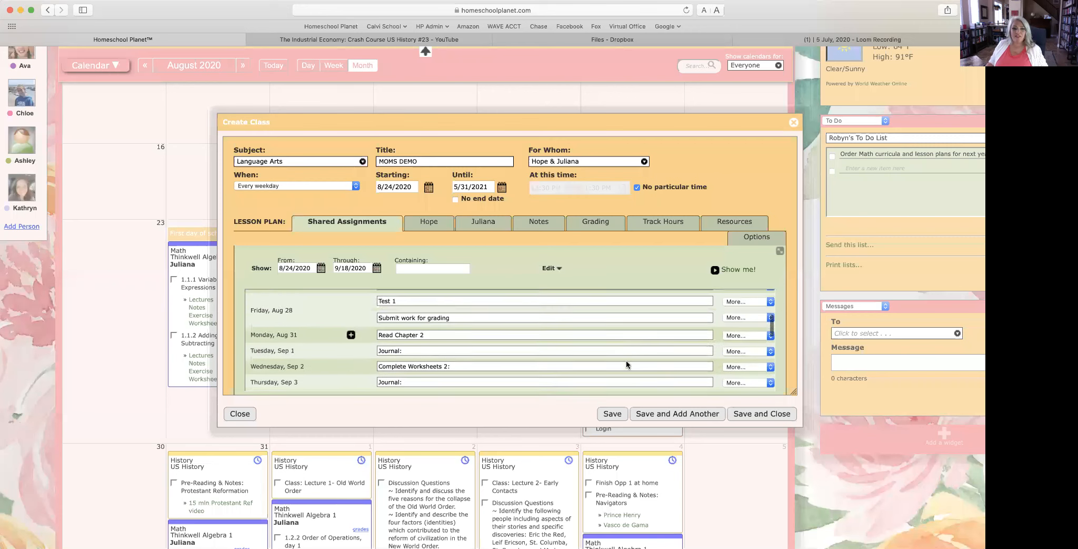
{"action": "scroll", "coordinate": [626, 360], "scroll_direction": "down", "scroll_amount": 5}
{"action": "scroll", "coordinate": [626, 360], "scroll_direction": "down", "scroll_amount": 4}
{"action": "left_click", "coordinate": [297, 378]}
{"action": "scroll", "coordinate": [529, 369], "scroll_direction": "up", "scroll_amount": 5}
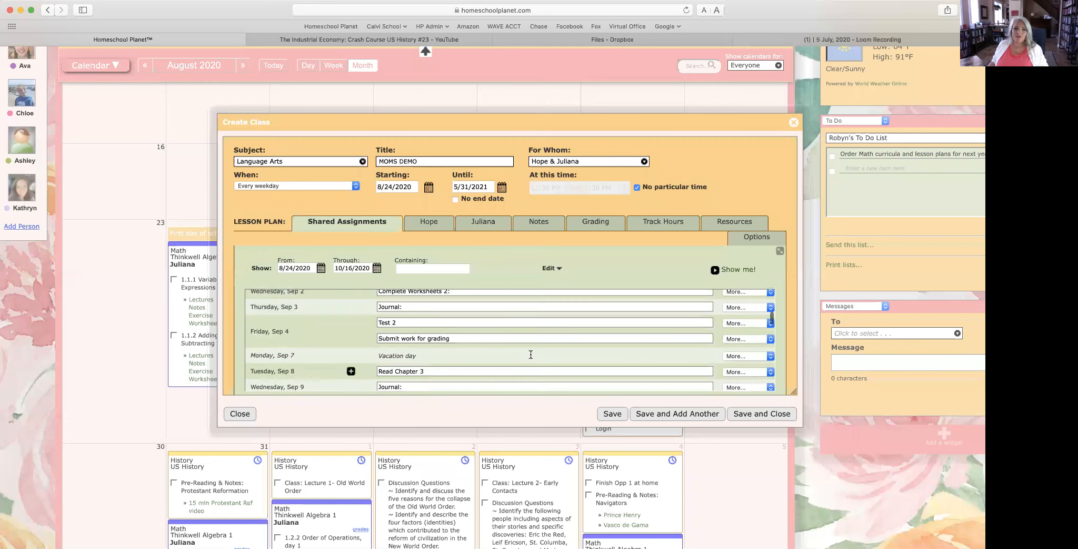
{"action": "scroll", "coordinate": [531, 354], "scroll_direction": "up", "scroll_amount": 5}
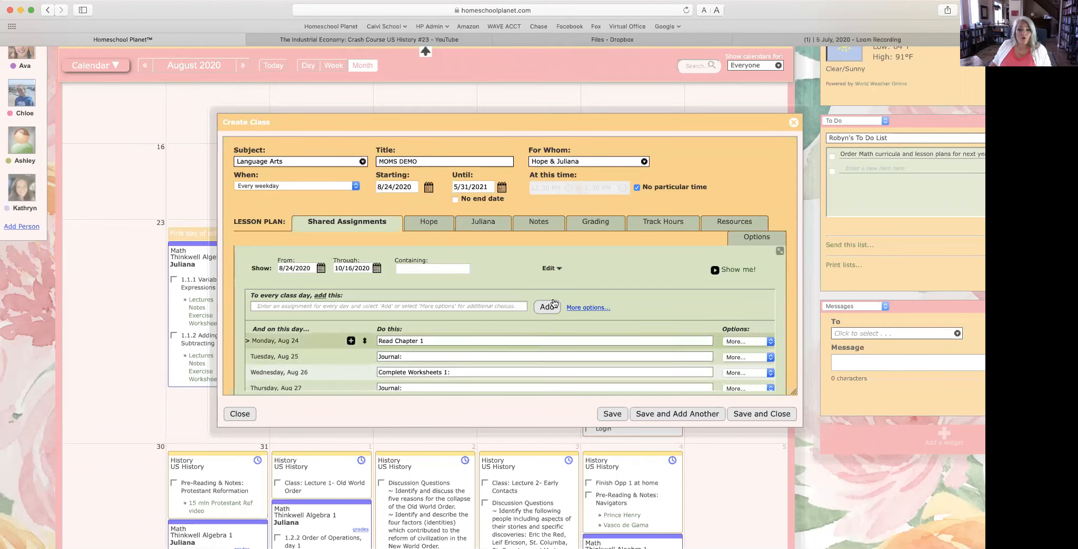
{"action": "left_click", "coordinate": [762, 413]}
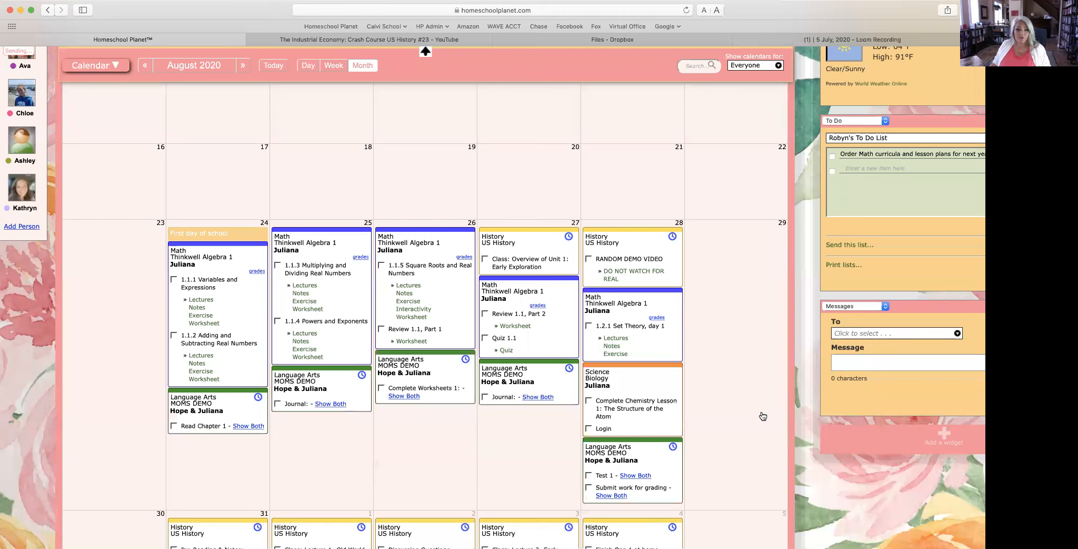
Step: Open the Aug 24 Language Arts entry and start editing the MOMS DEMO class
{"action": "left_click", "coordinate": [203, 398]}
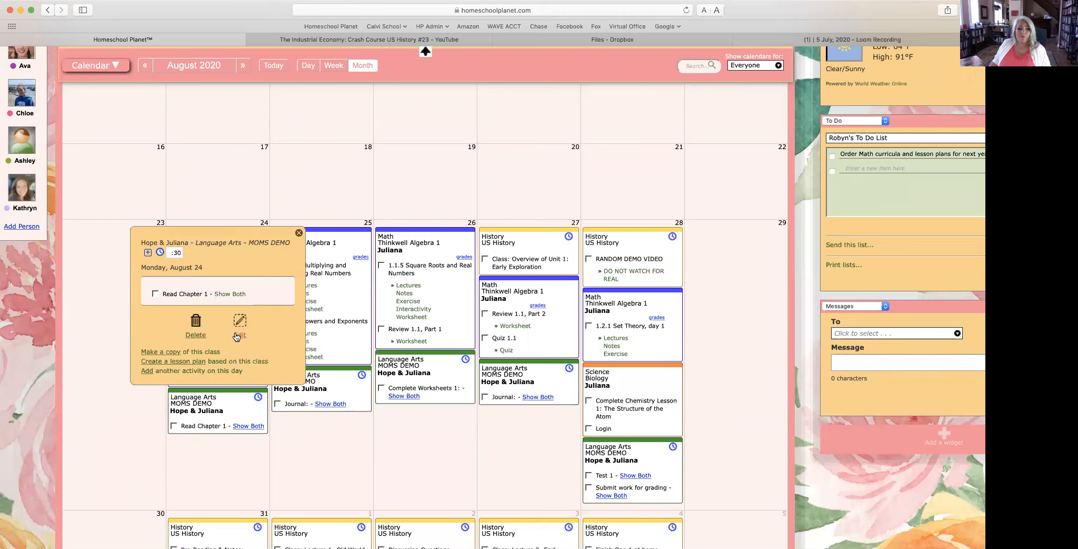
{"action": "left_click", "coordinate": [235, 331]}
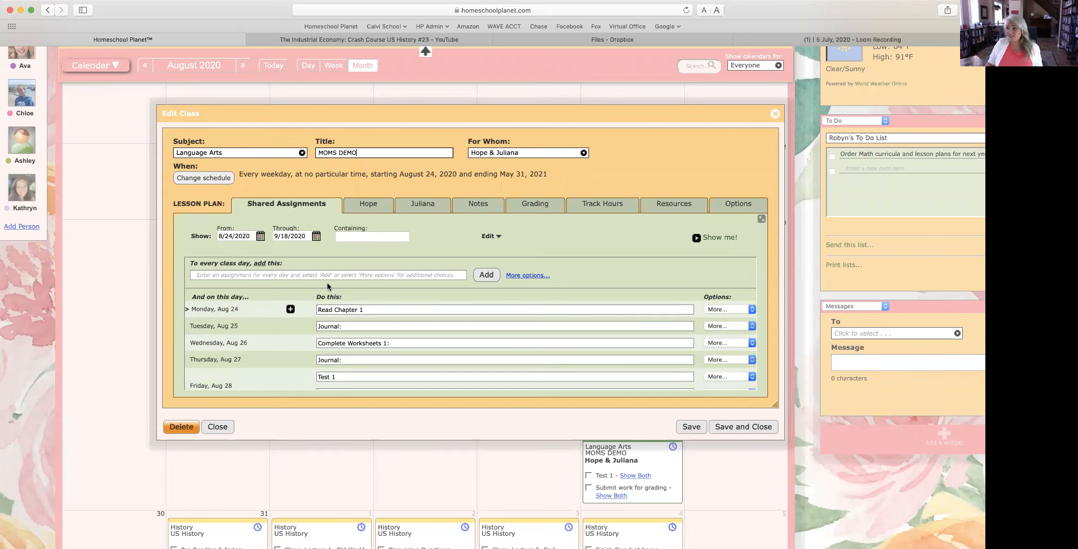
Step: Start a long-reading schedule beginning on August 31, 2020
{"action": "left_click", "coordinate": [529, 275]}
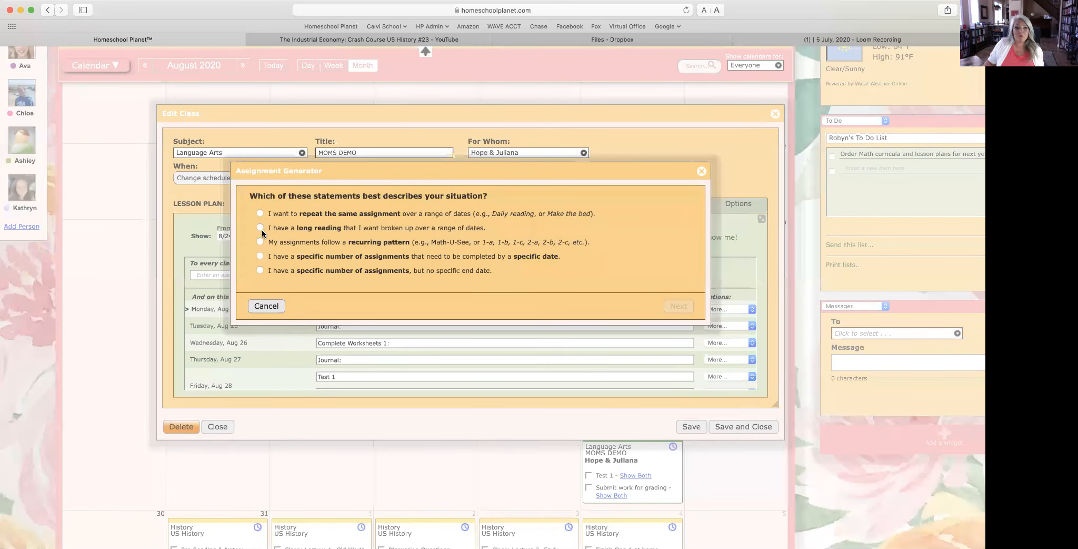
{"action": "left_click", "coordinate": [259, 227]}
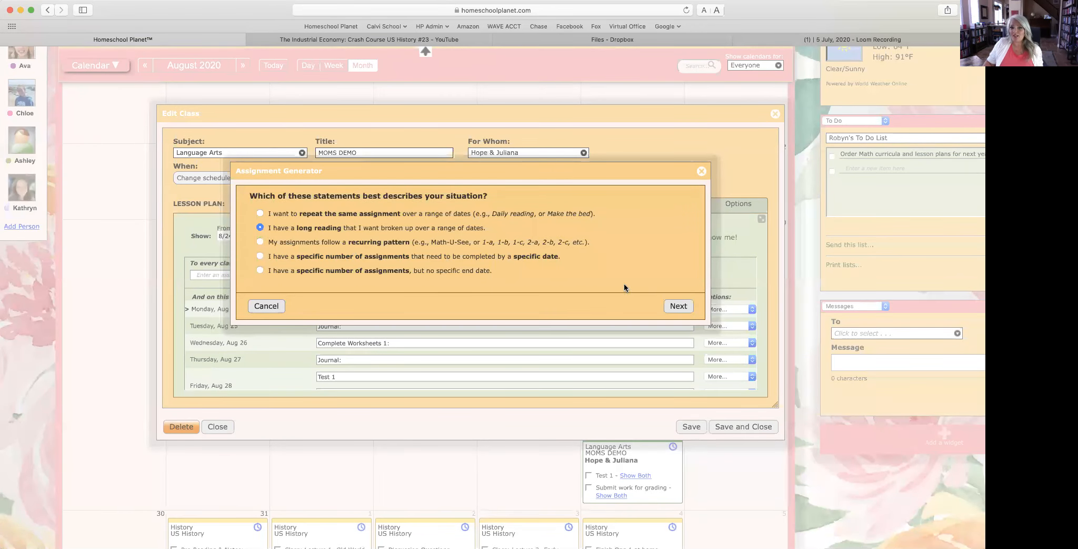
{"action": "left_click", "coordinate": [679, 306]}
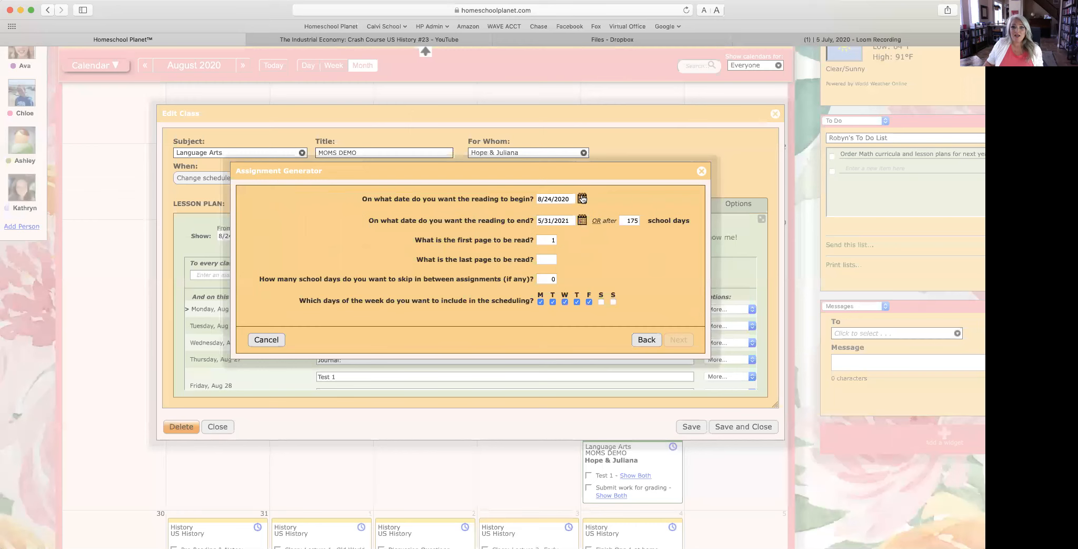
{"action": "left_click", "coordinate": [582, 199]}
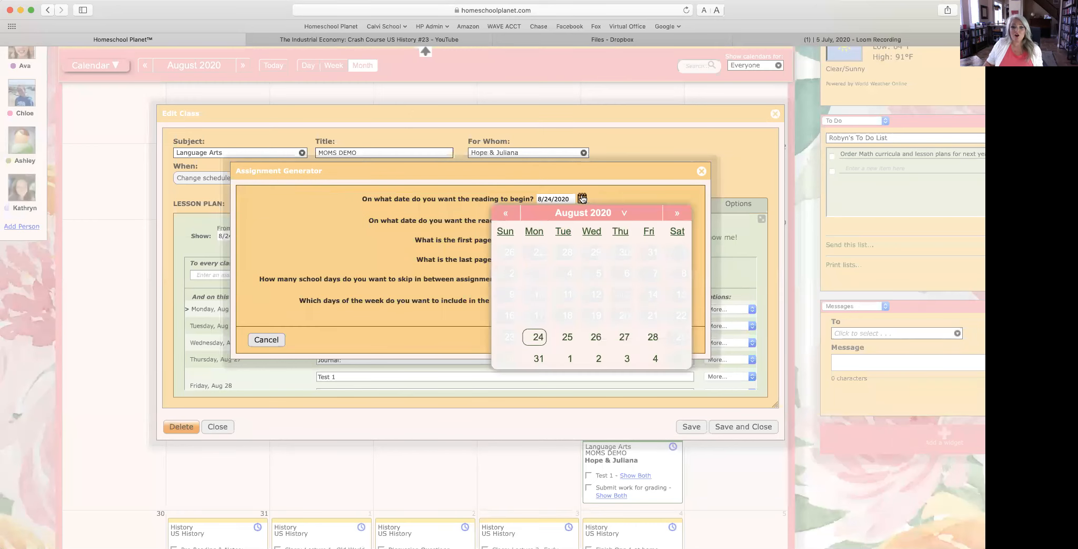
{"action": "left_click", "coordinate": [537, 359]}
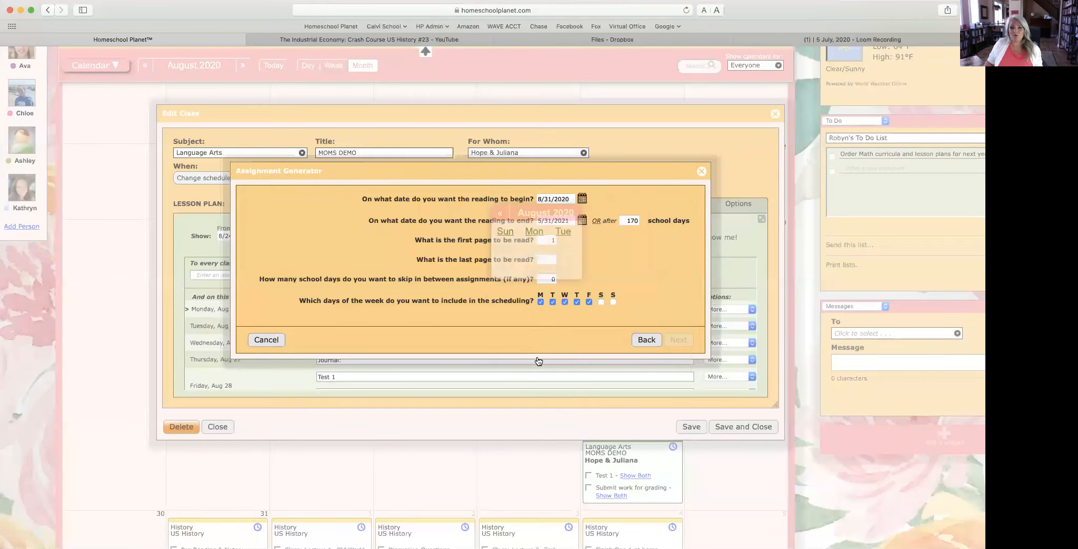
{"action": "left_click", "coordinate": [583, 220]}
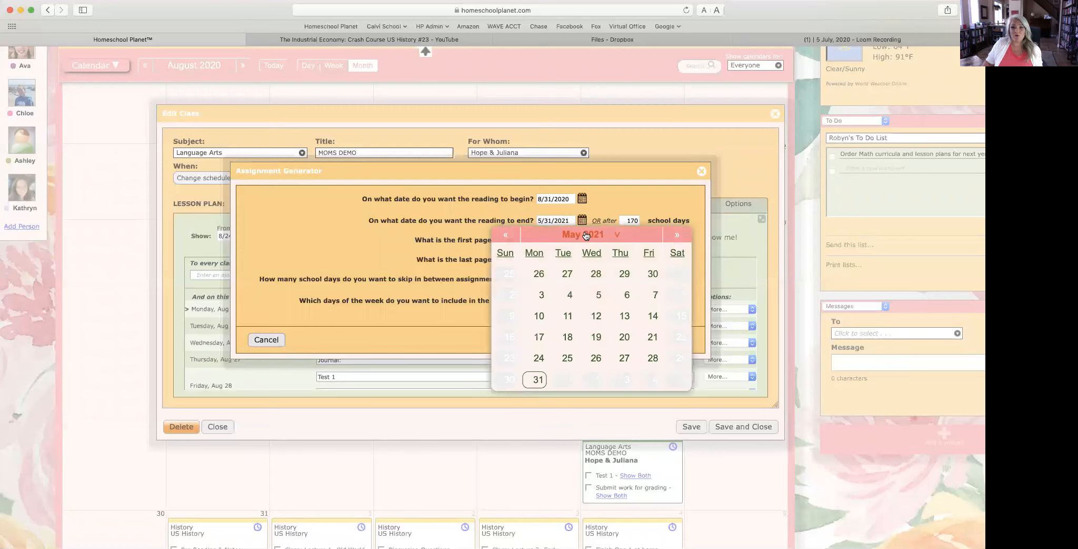
{"action": "left_click", "coordinate": [506, 235]}
{"action": "left_click", "coordinate": [506, 235]}
{"action": "left_click", "coordinate": [506, 234]}
{"action": "left_click", "coordinate": [507, 235]}
{"action": "left_click", "coordinate": [506, 235]}
{"action": "left_click", "coordinate": [506, 235]}
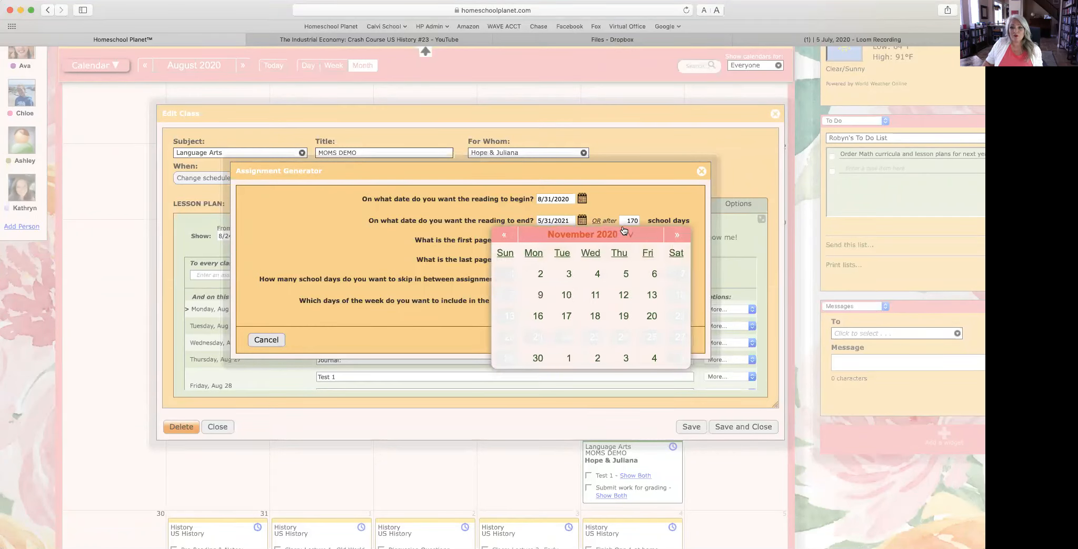
Step: Set the reading to 20 school days with last page 732
{"action": "left_click", "coordinate": [626, 220]}
{"action": "left_click_drag", "start_coordinate": [625, 220], "coordinate": [647, 220]}
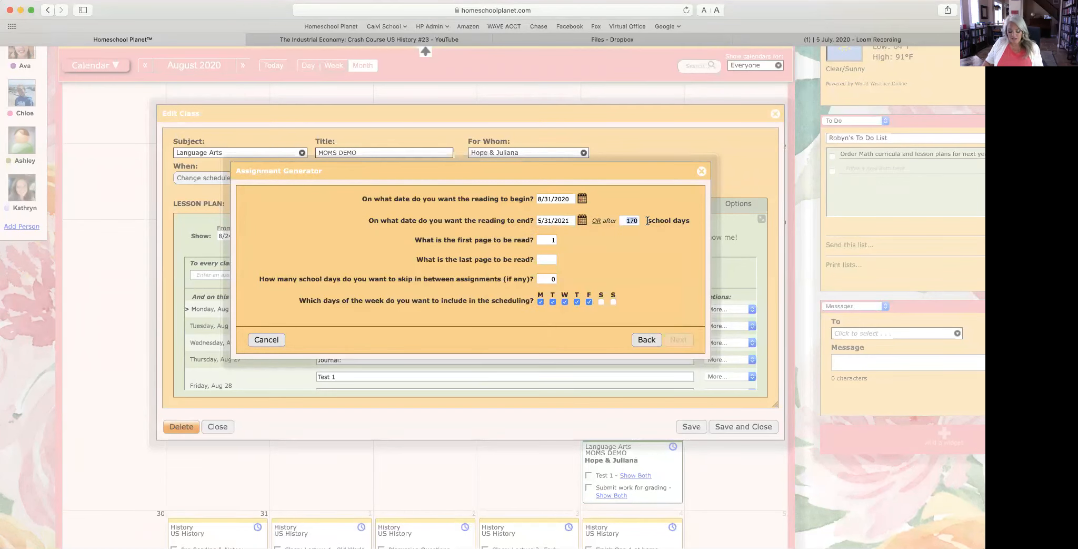
{"action": "type", "text": "20"}
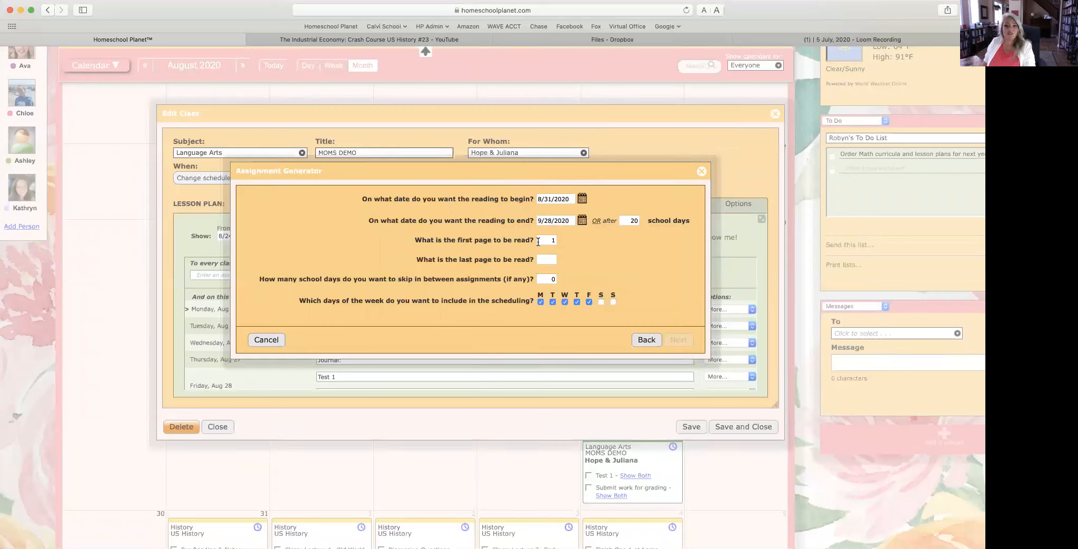
{"action": "left_click", "coordinate": [554, 262]}
{"action": "type", "text": "731"}
{"action": "key", "text": "BackSpace"}
{"action": "type", "text": "2"}
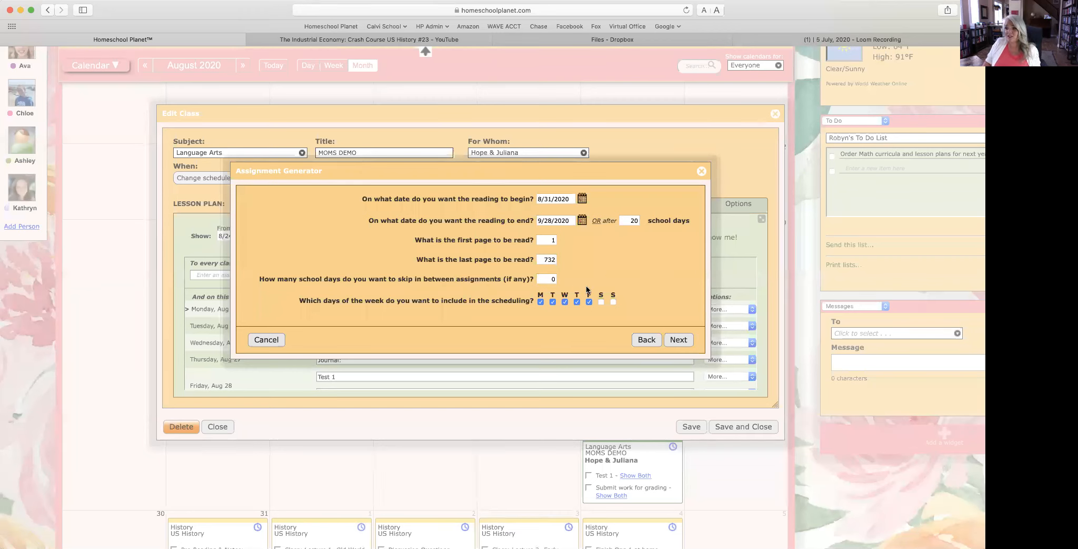
Step: Preview the daily page ranges and add them to the lesson plan
{"action": "left_click", "coordinate": [678, 340]}
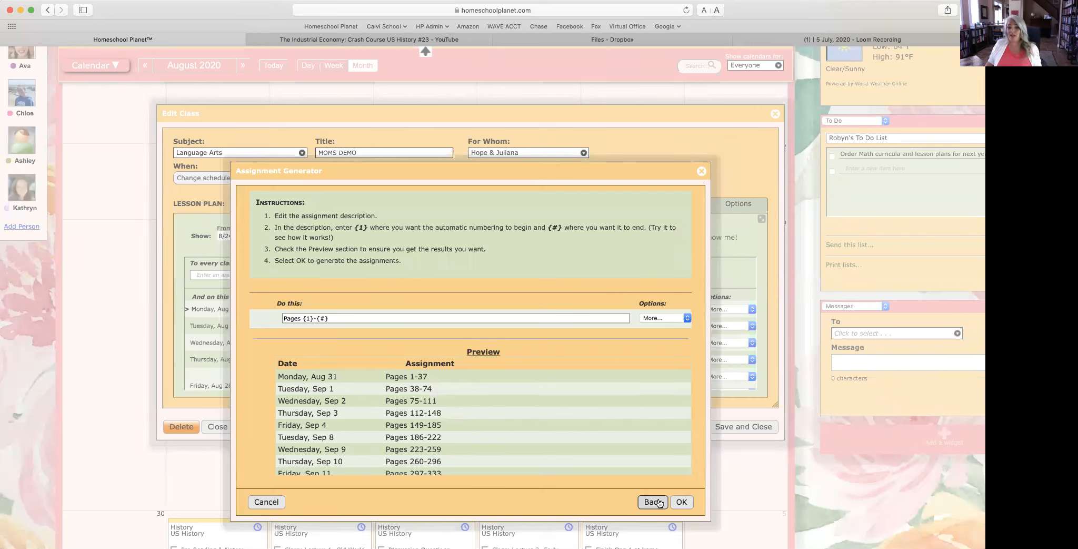
{"action": "left_click", "coordinate": [681, 501]}
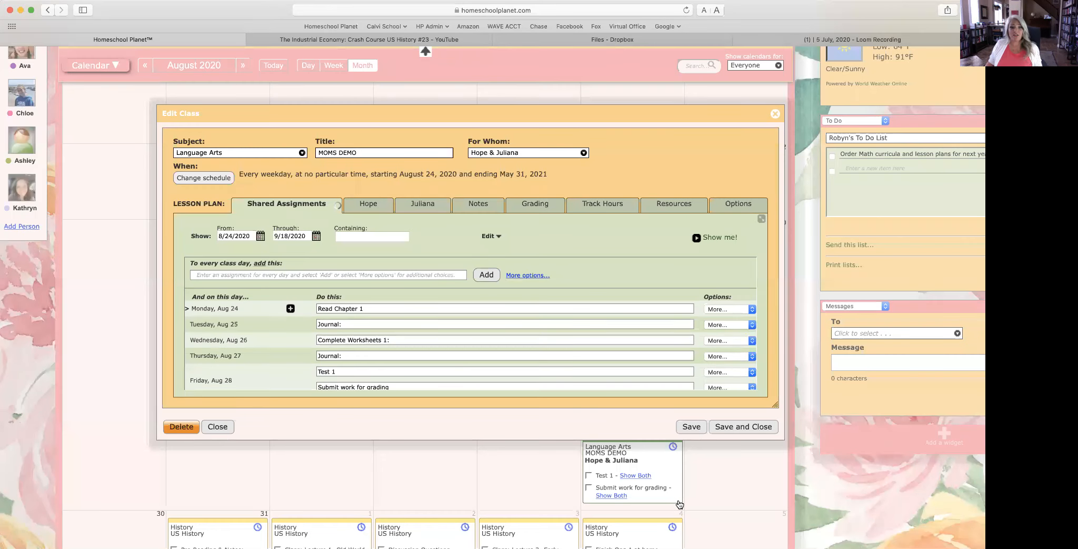
{"action": "scroll", "coordinate": [597, 376], "scroll_direction": "down", "scroll_amount": 10}
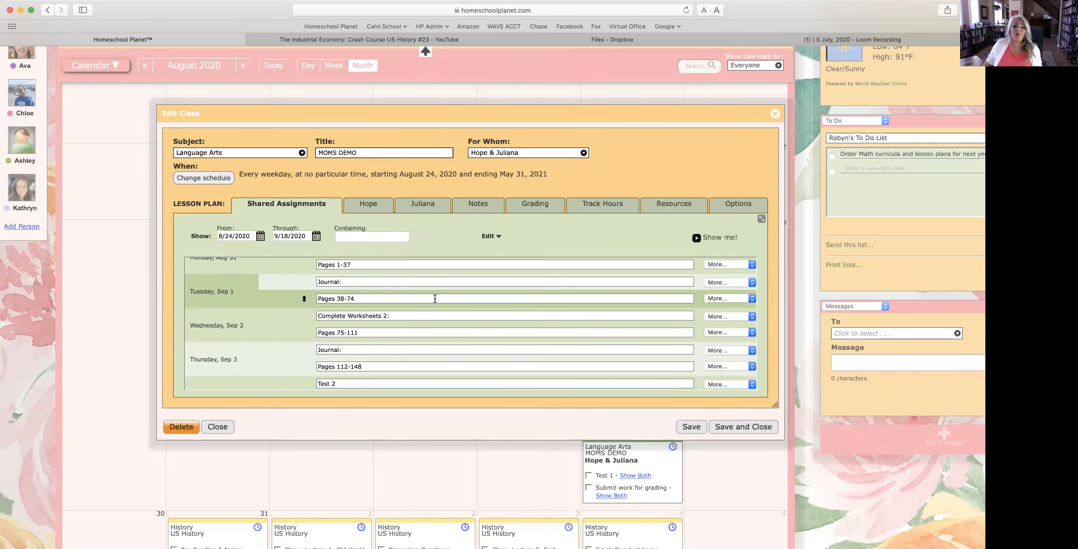
{"action": "scroll", "coordinate": [490, 303], "scroll_direction": "up", "scroll_amount": 3}
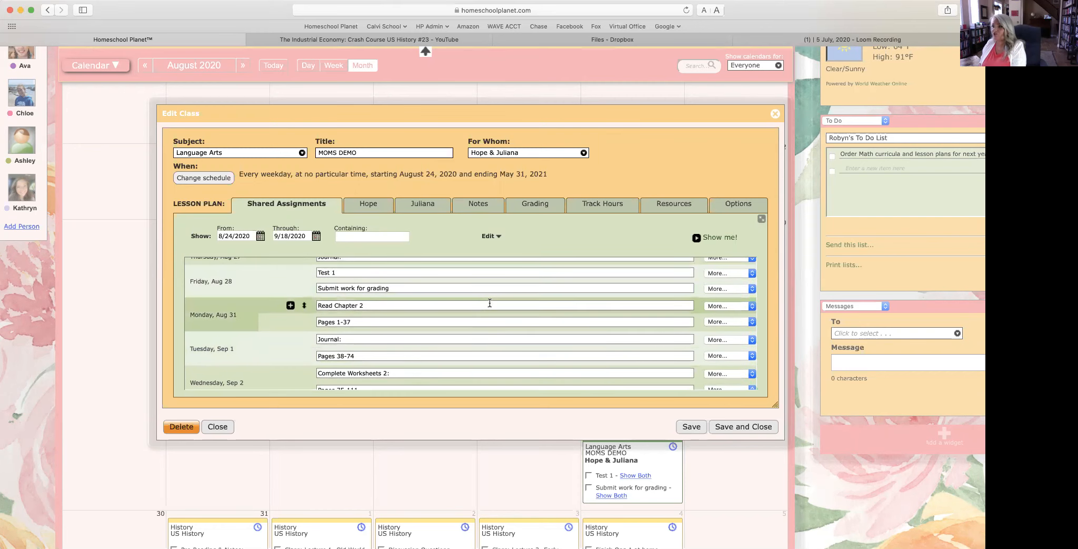
Step: Find items matching 'Pages' and delete all 36 selected lesson-plan items
{"action": "left_click", "coordinate": [489, 236]}
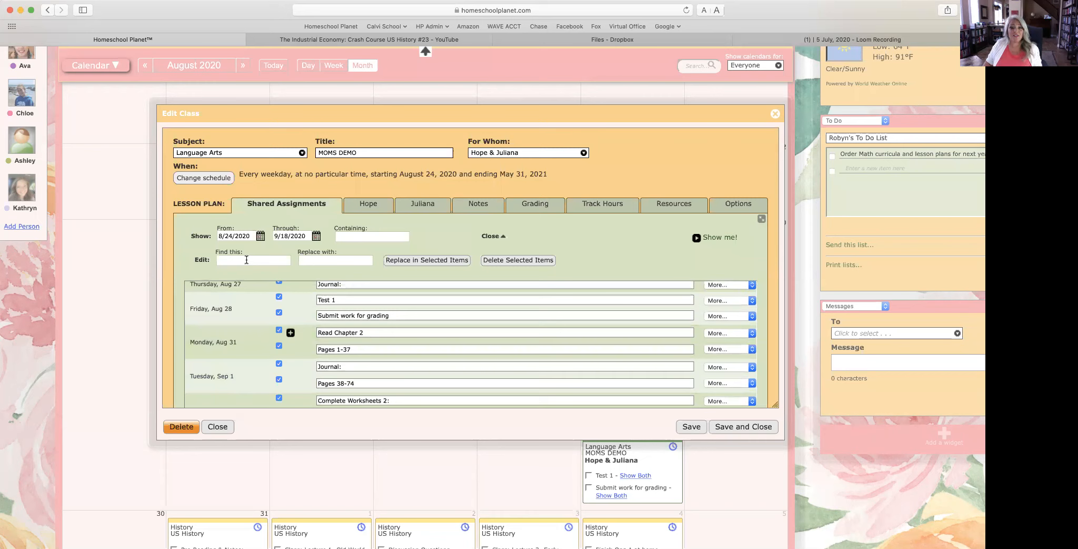
{"action": "type", "text": "Pages"}
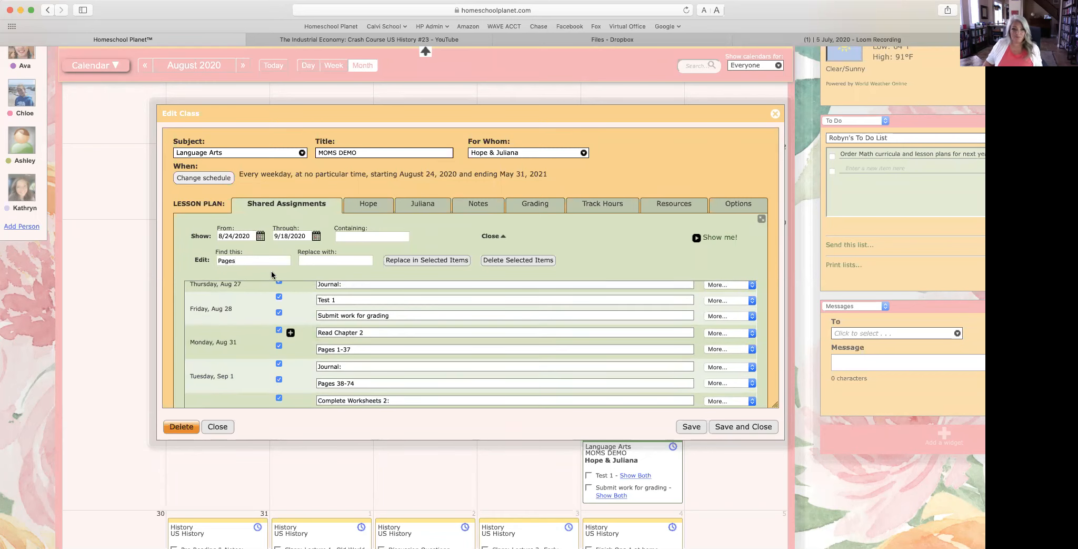
{"action": "left_click", "coordinate": [495, 260]}
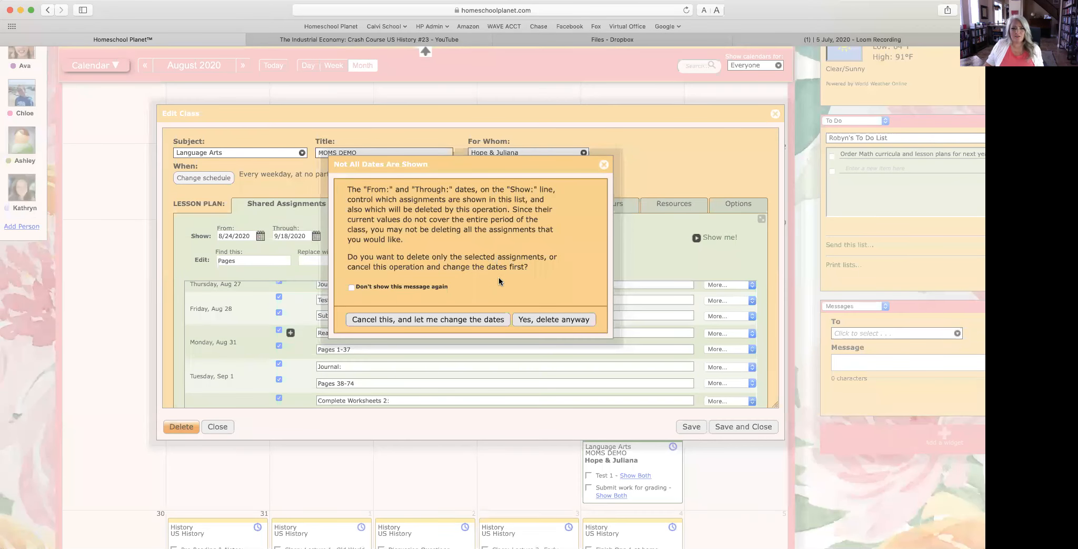
{"action": "left_click", "coordinate": [542, 320]}
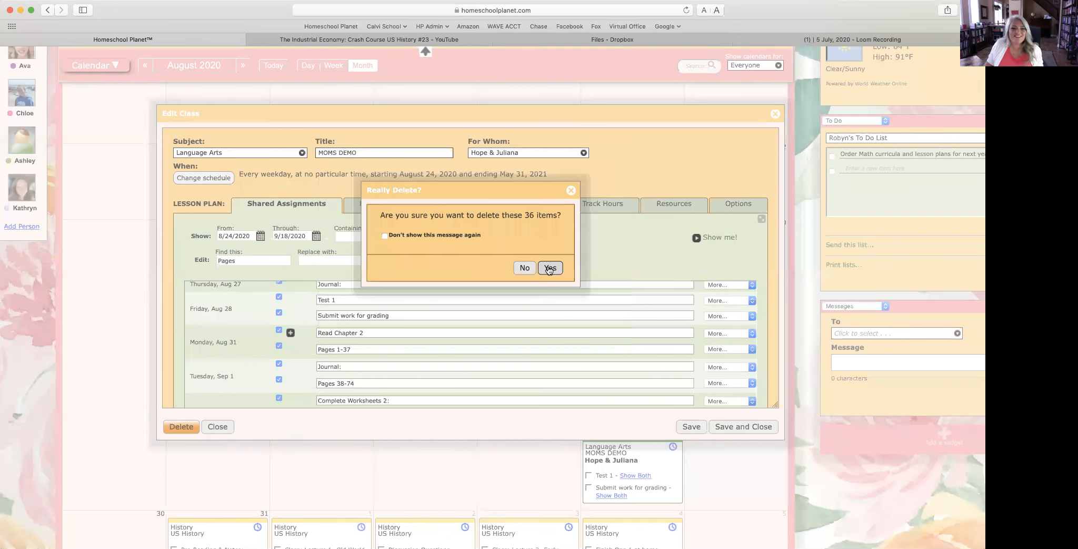
{"action": "left_click", "coordinate": [548, 268]}
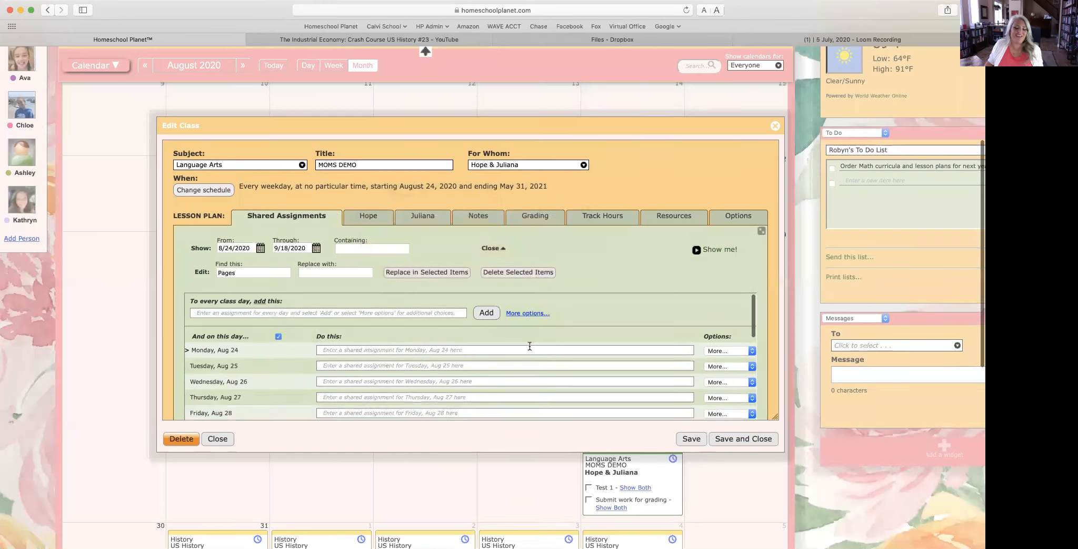
Step: Clear 'Pages' from the Find this field
{"action": "scroll", "coordinate": [530, 346], "scroll_direction": "down", "scroll_amount": 2}
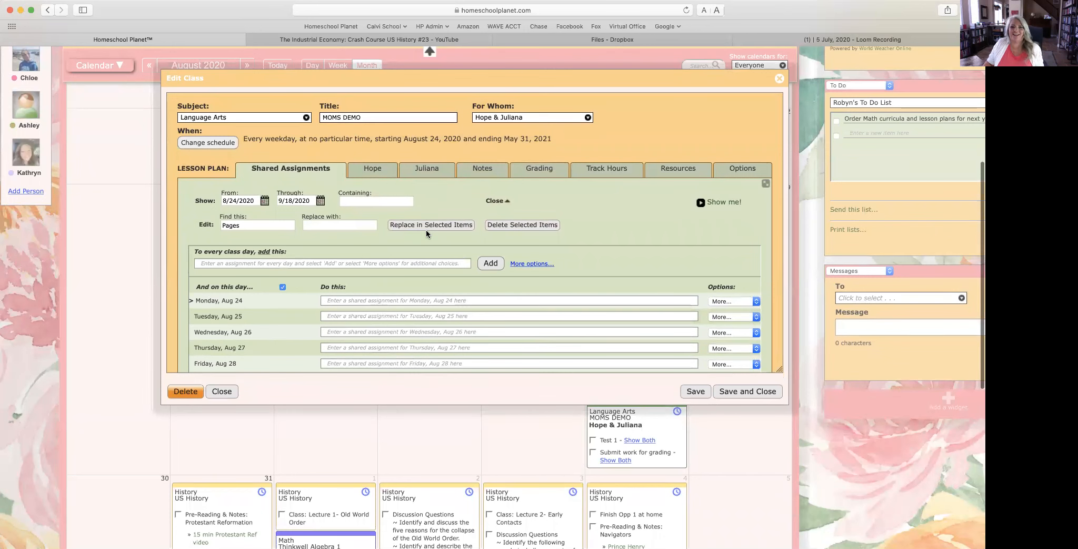
{"action": "double_click", "coordinate": [247, 225]}
{"action": "key", "text": "BackSpace"}
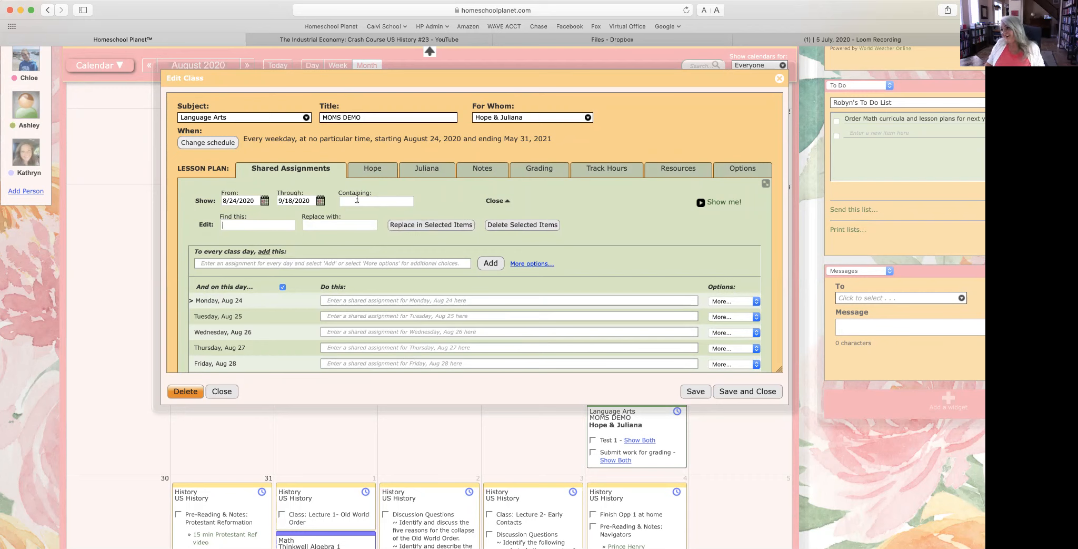
Step: Set up a long reading from Aug 24 over 20 school days ending at page 37, and preview it
{"action": "left_click", "coordinate": [524, 264]}
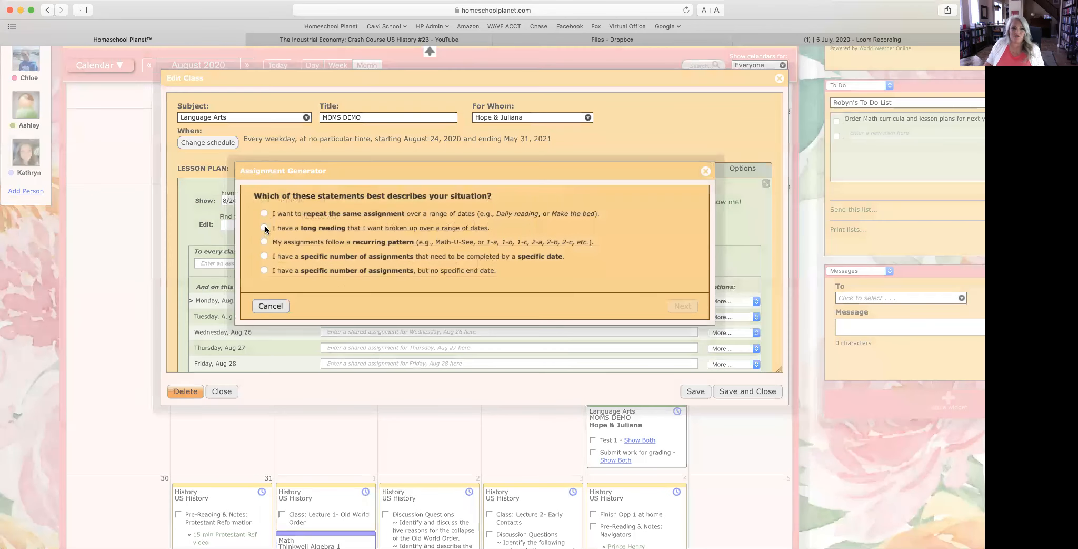
{"action": "left_click", "coordinate": [264, 228]}
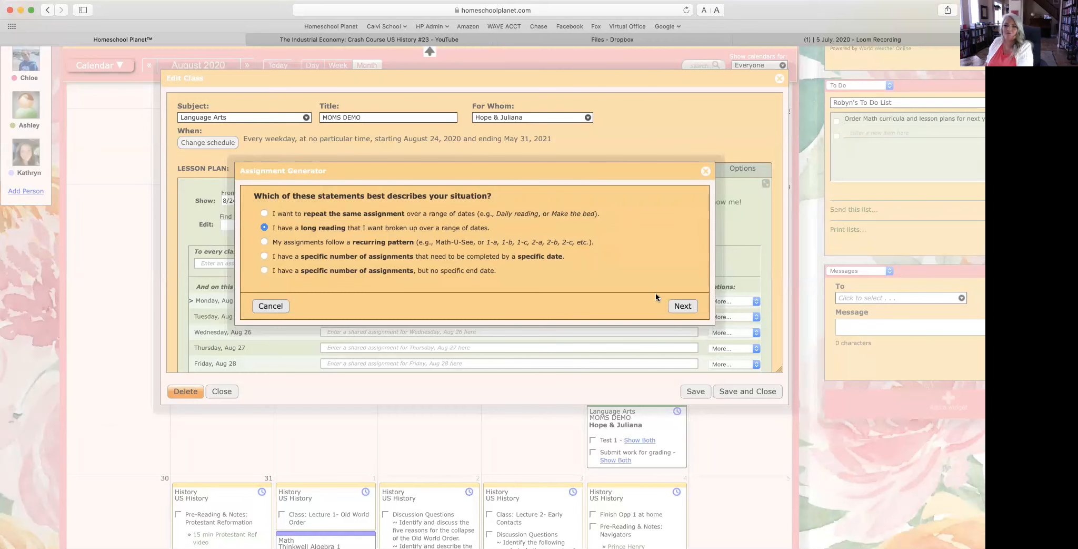
{"action": "left_click", "coordinate": [682, 306]}
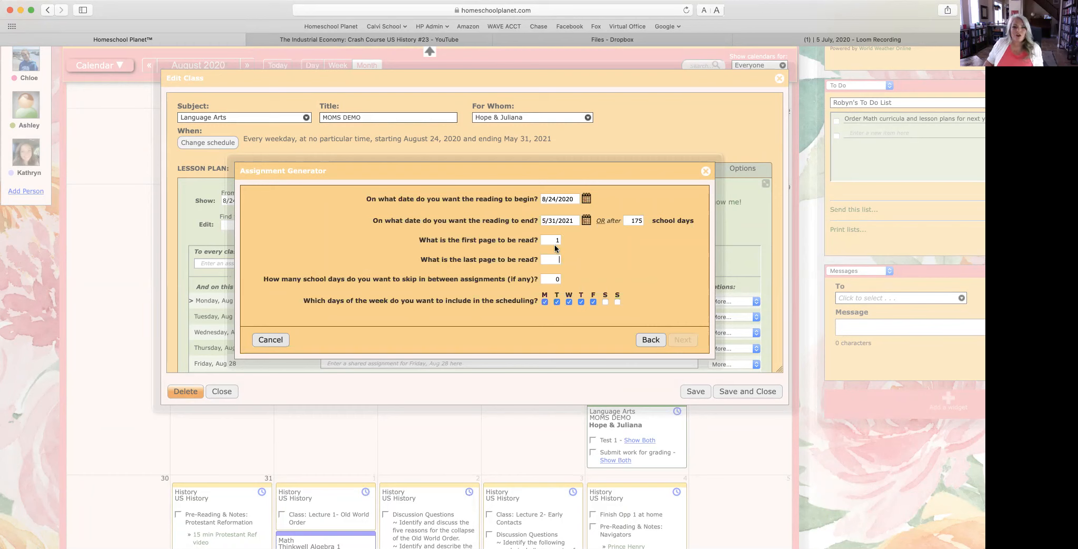
{"action": "double_click", "coordinate": [635, 220]}
{"action": "type", "text": "20"}
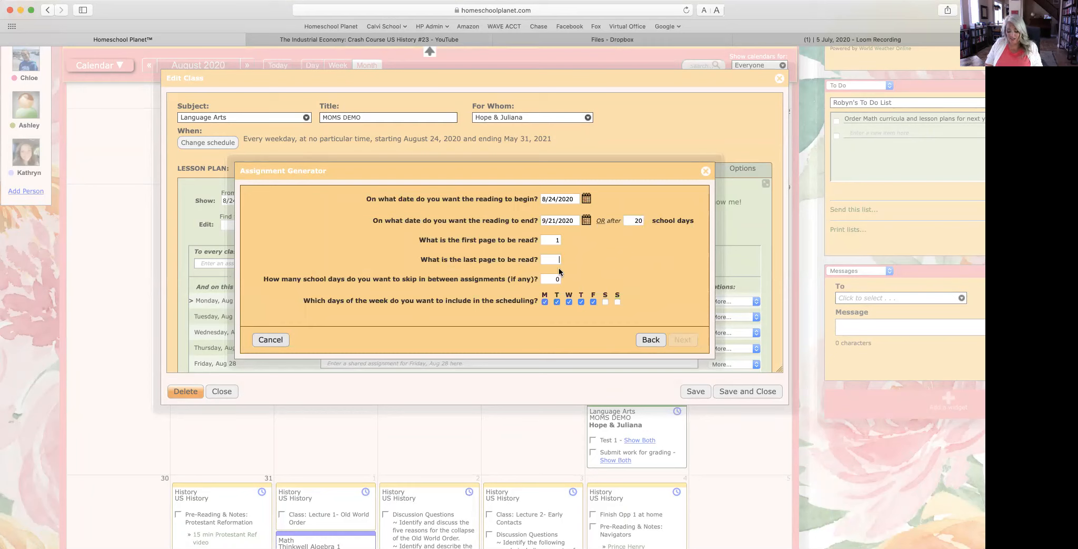
{"action": "type", "text": "37"}
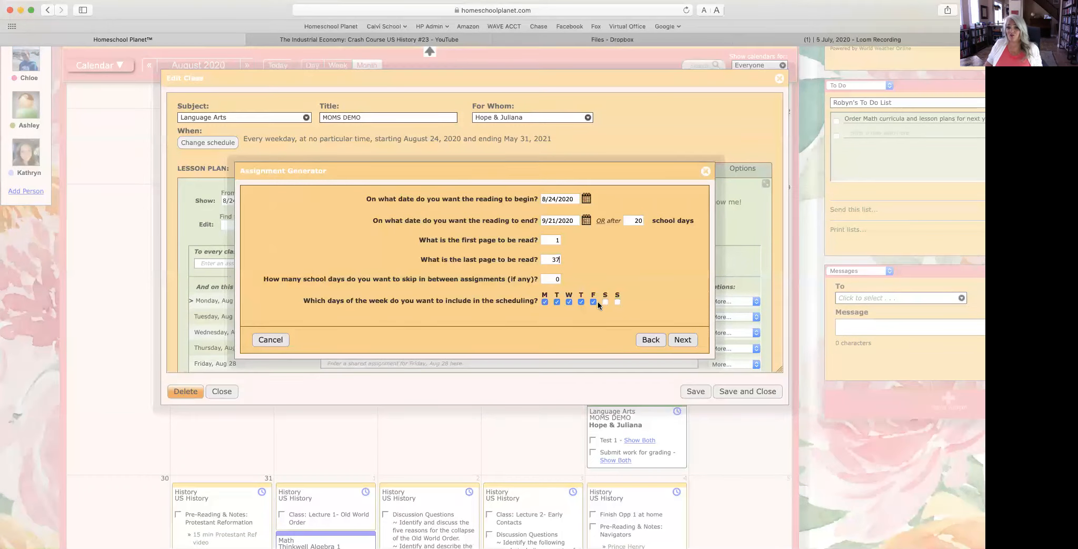
{"action": "left_click", "coordinate": [682, 340]}
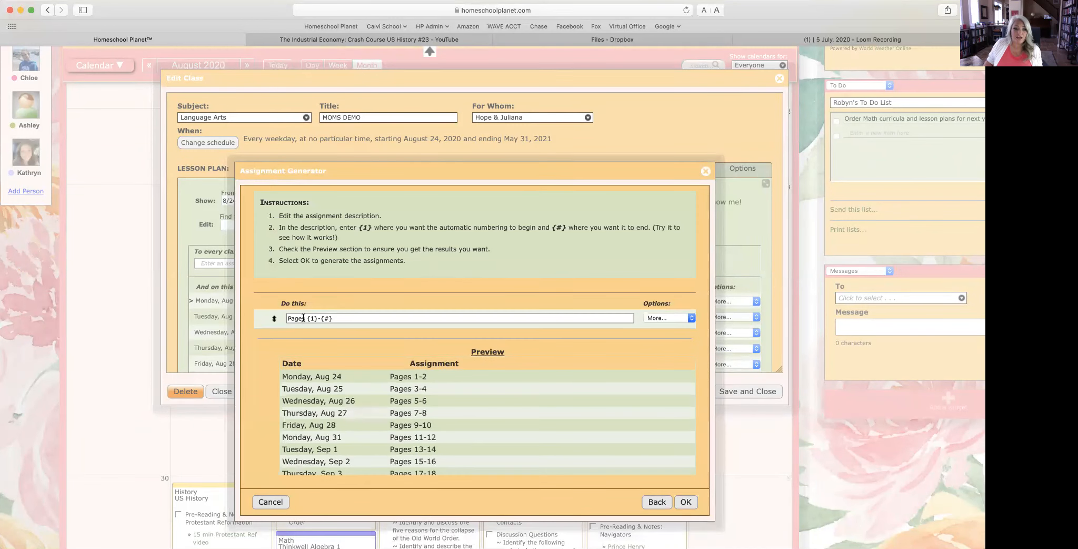
Step: Replace 'Pages' with 'HP: Goblet of Fire, Read Chapter' and generate the chapter readings
{"action": "left_click_drag", "start_coordinate": [304, 318], "coordinate": [280, 318]}
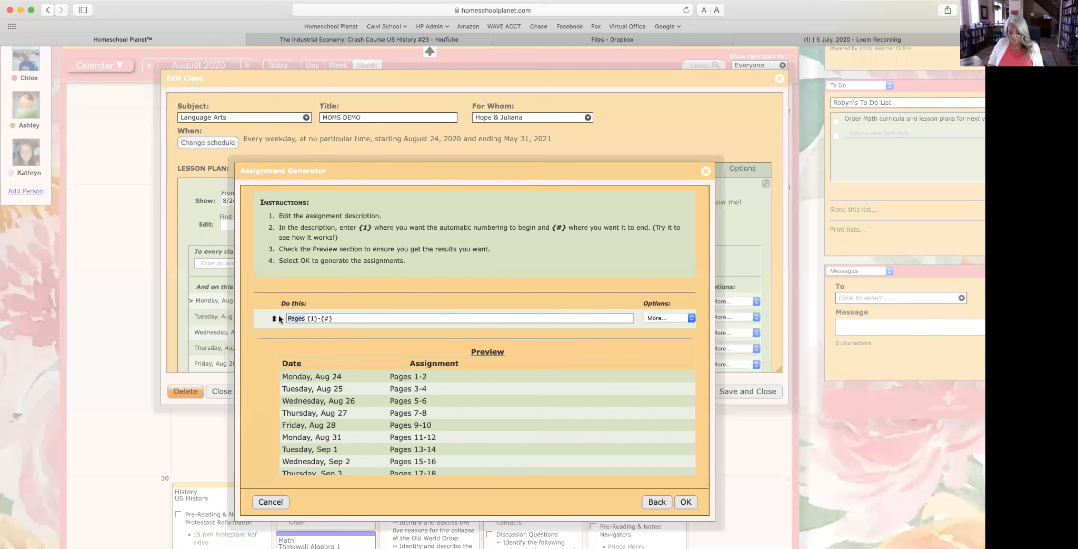
{"action": "type", "text": "Ha"}
{"action": "key", "text": "BackSpace"}
{"action": "key", "text": "BackSpace"}
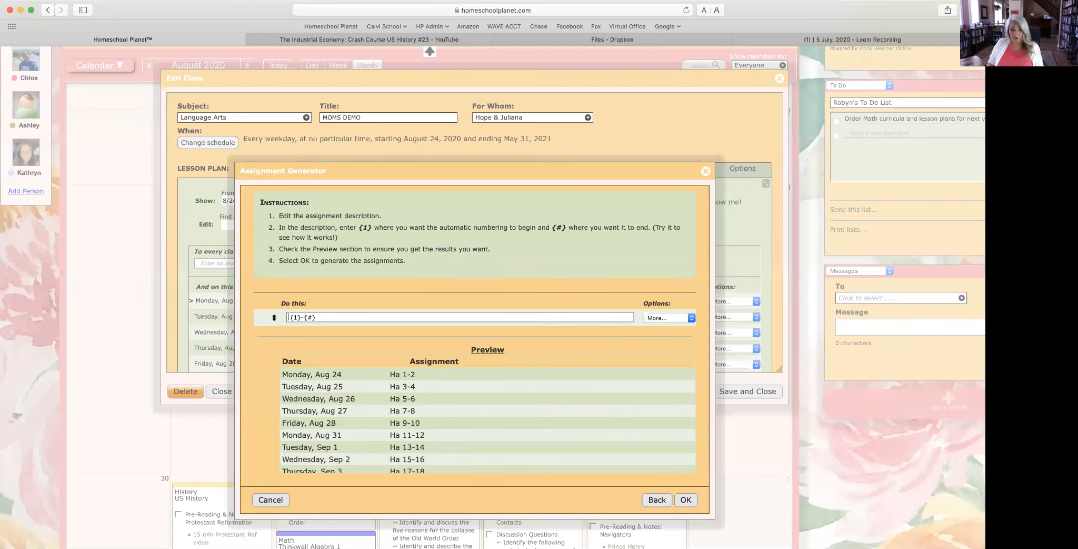
{"action": "type", "text": "HP: "}
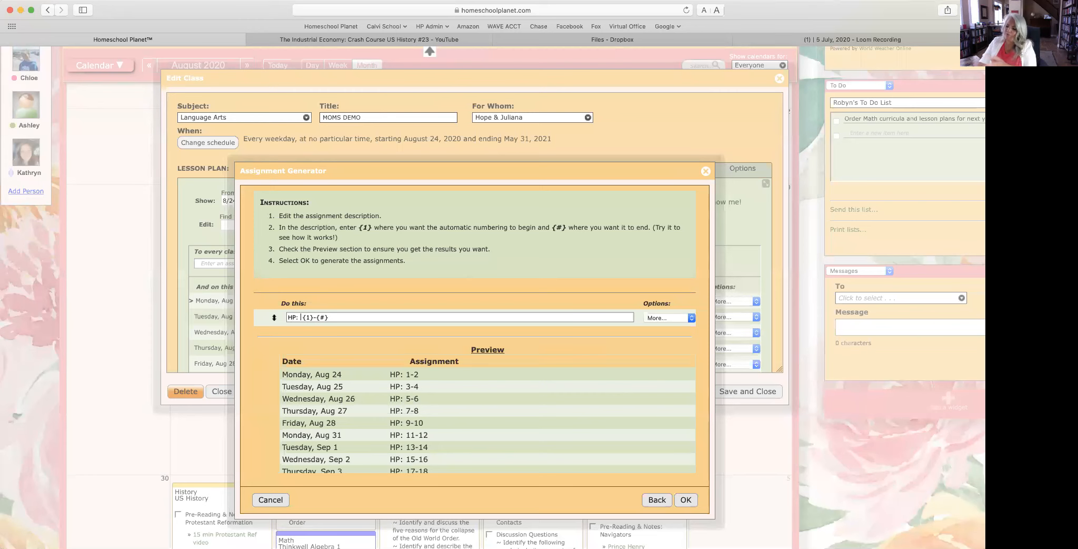
{"action": "type", "text": "Goblet of "}
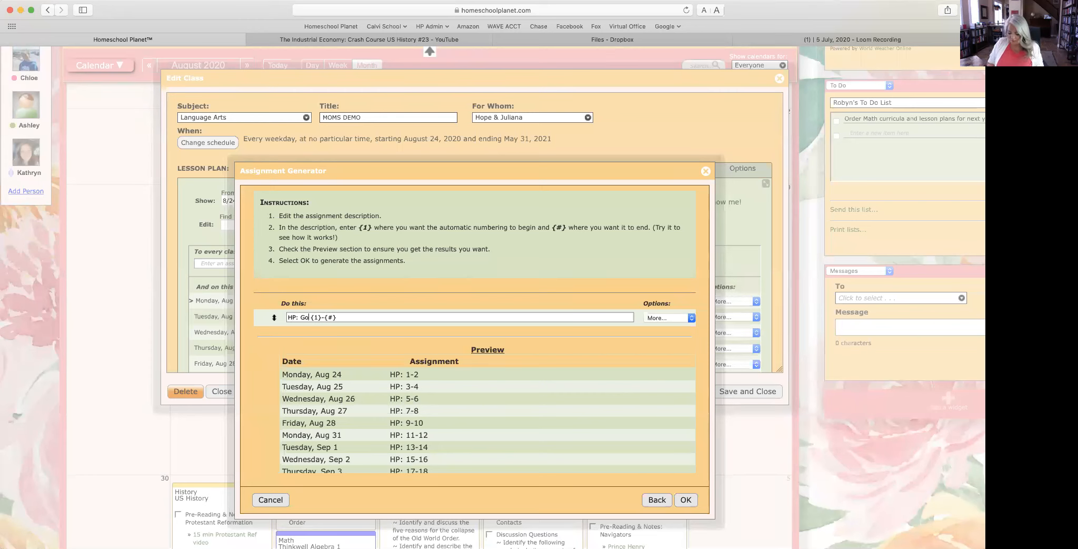
{"action": "type", "text": "Fire"}
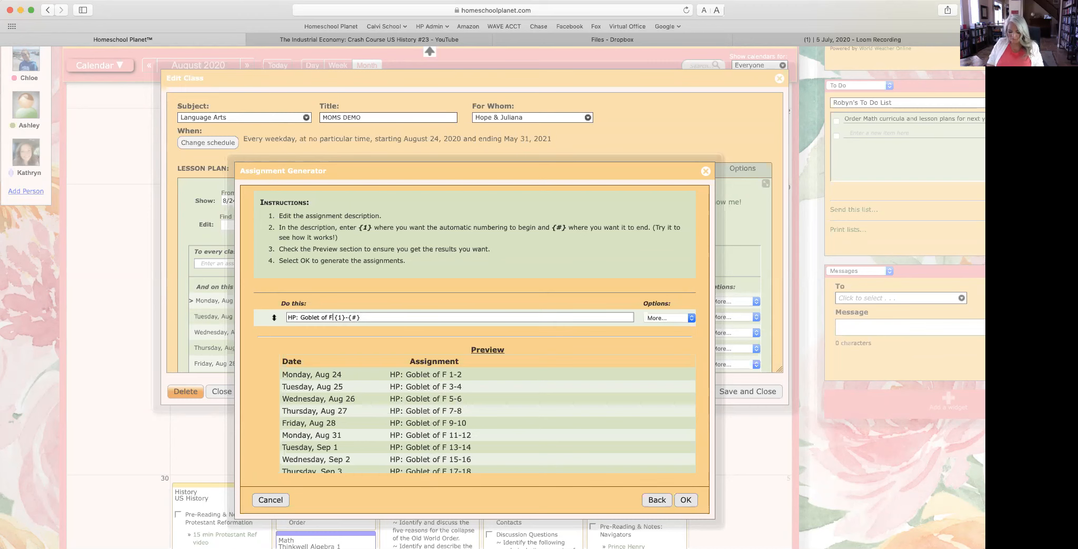
{"action": "type", "text": ", Read Chapter"}
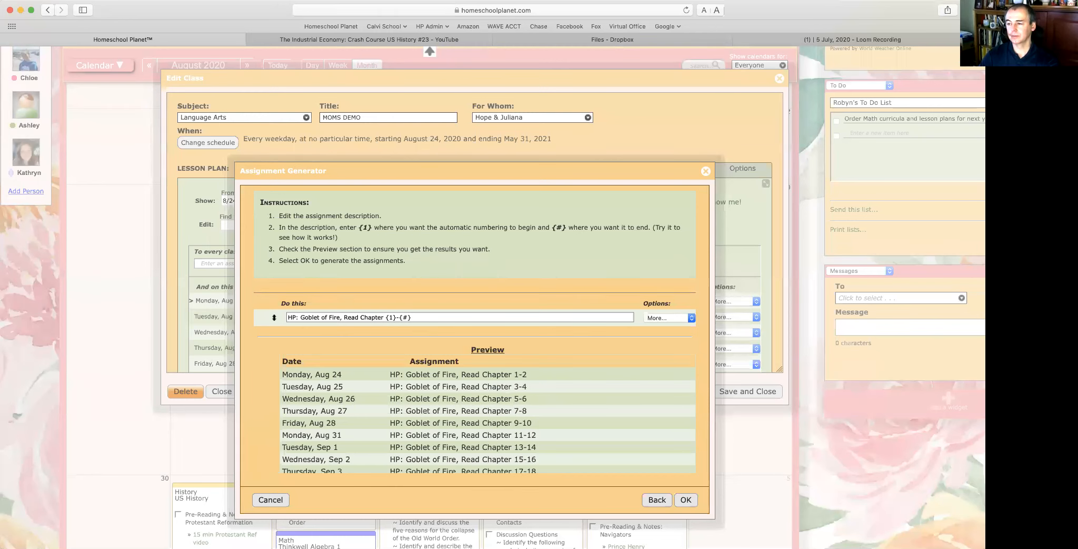
{"action": "scroll", "coordinate": [489, 396], "scroll_direction": "down", "scroll_amount": 5}
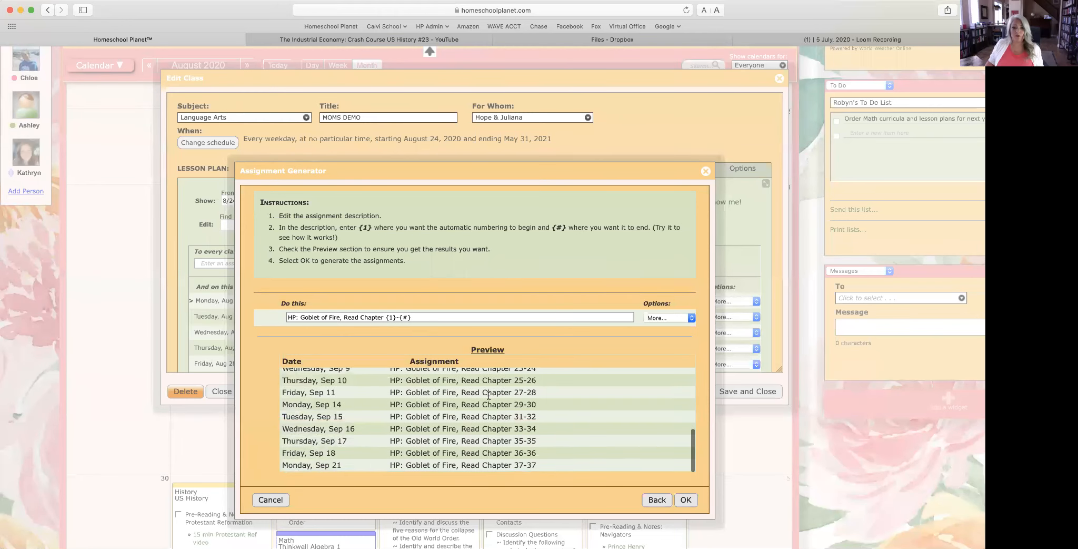
{"action": "scroll", "coordinate": [526, 415], "scroll_direction": "down", "scroll_amount": 2}
{"action": "left_click", "coordinate": [685, 471]}
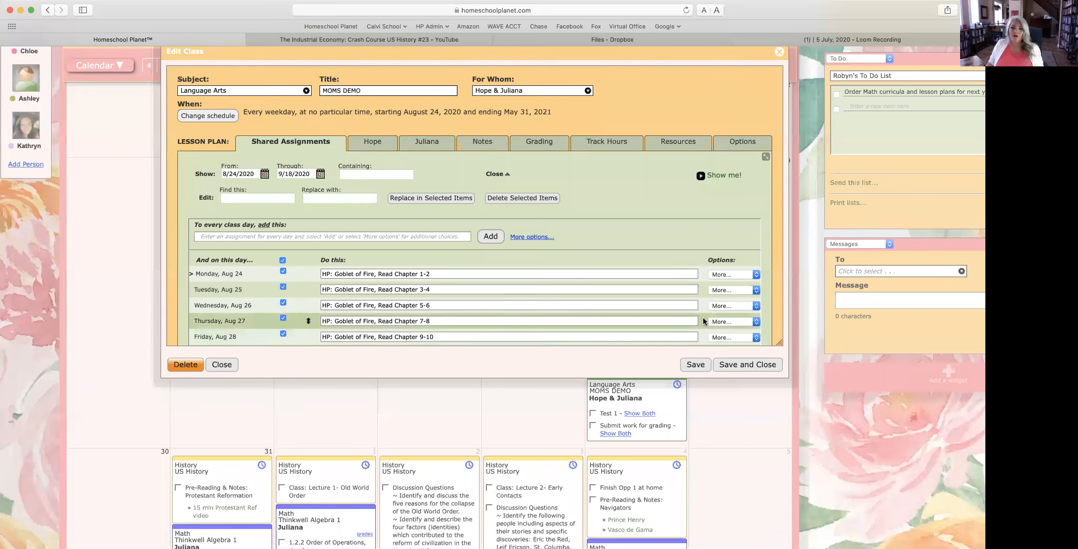
Step: Save the class, switch to Week view, and check Monday's per-student reading popup
{"action": "scroll", "coordinate": [703, 321], "scroll_direction": "right", "scroll_amount": 1}
{"action": "left_click", "coordinate": [755, 366]}
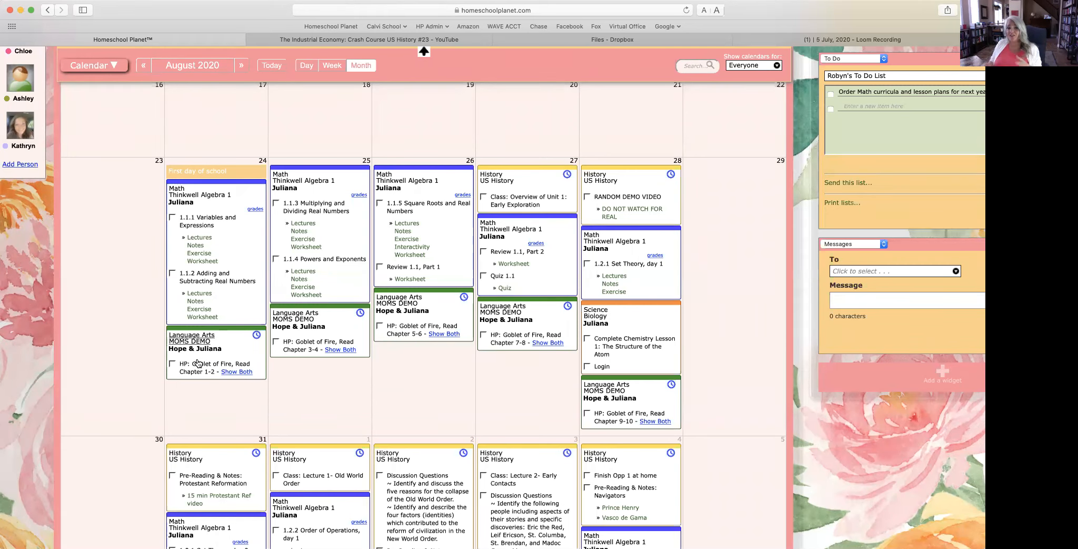
{"action": "left_click", "coordinate": [332, 65]}
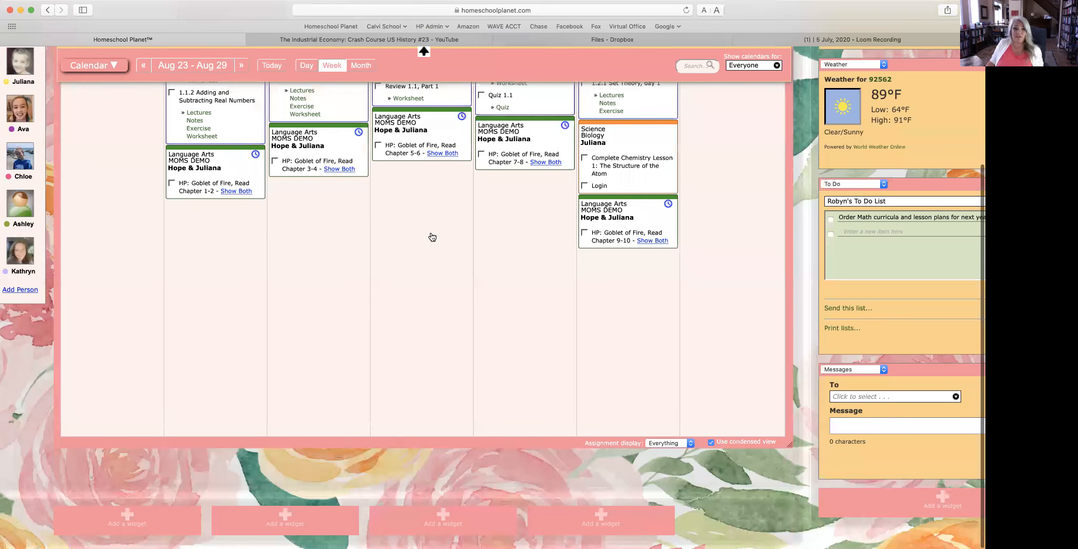
{"action": "scroll", "coordinate": [432, 237], "scroll_direction": "up", "scroll_amount": 3}
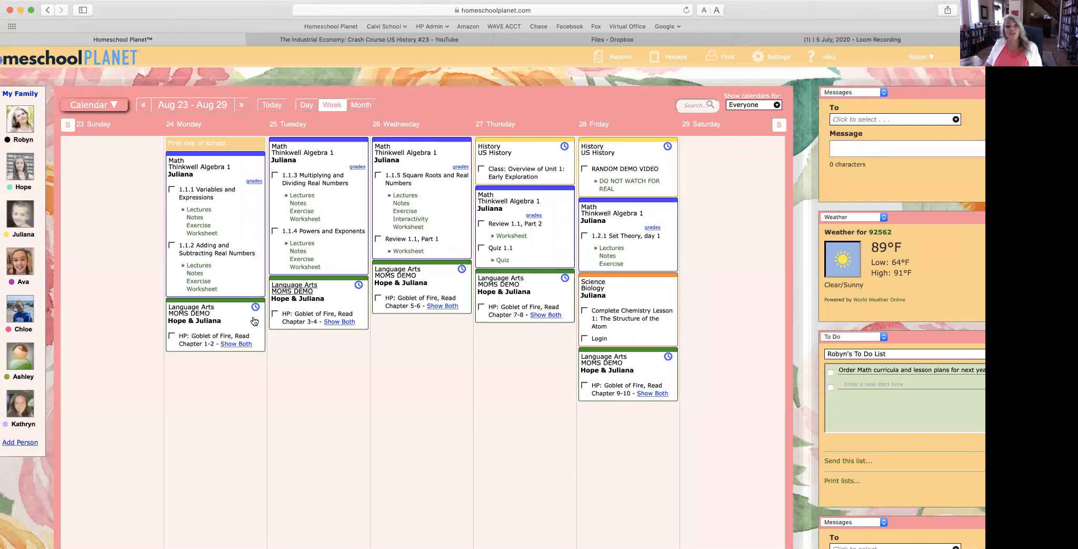
{"action": "left_click", "coordinate": [244, 344]}
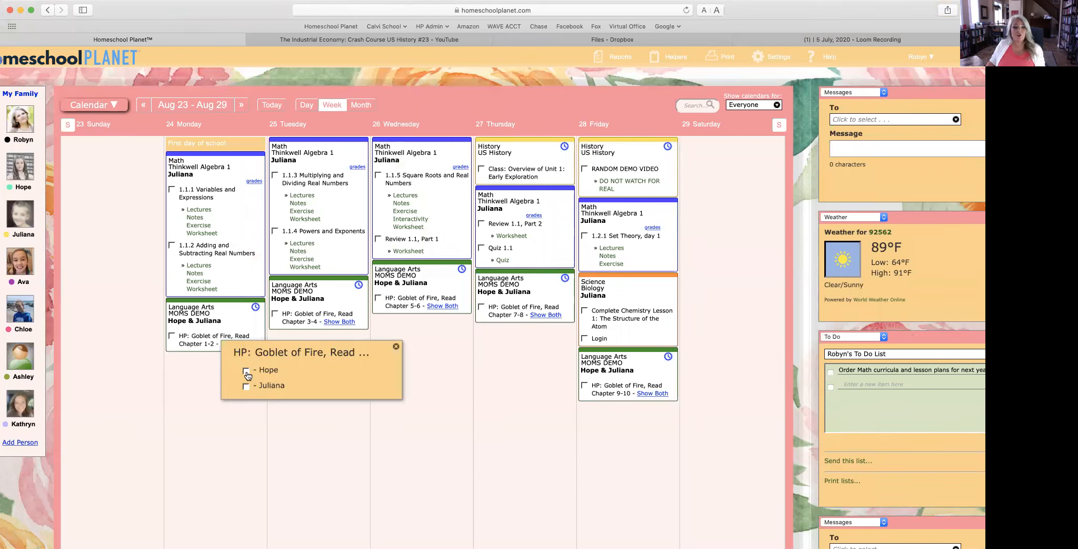
{"action": "left_click", "coordinate": [397, 345]}
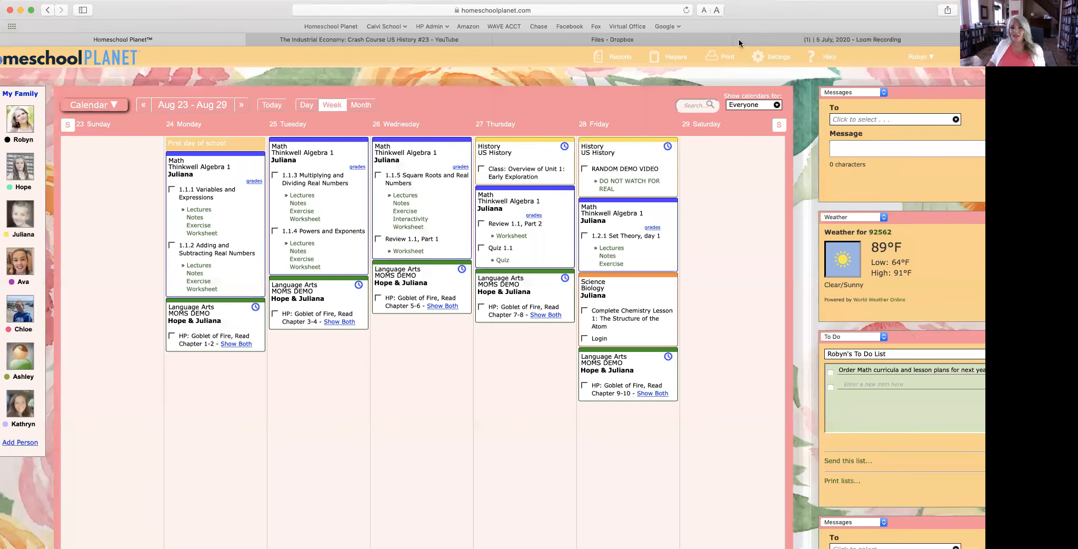
Step: In General settings' Time & Date tab, end the usual daytime hours at 5:00 PM
{"action": "mouse_move", "coordinate": [774, 56]}
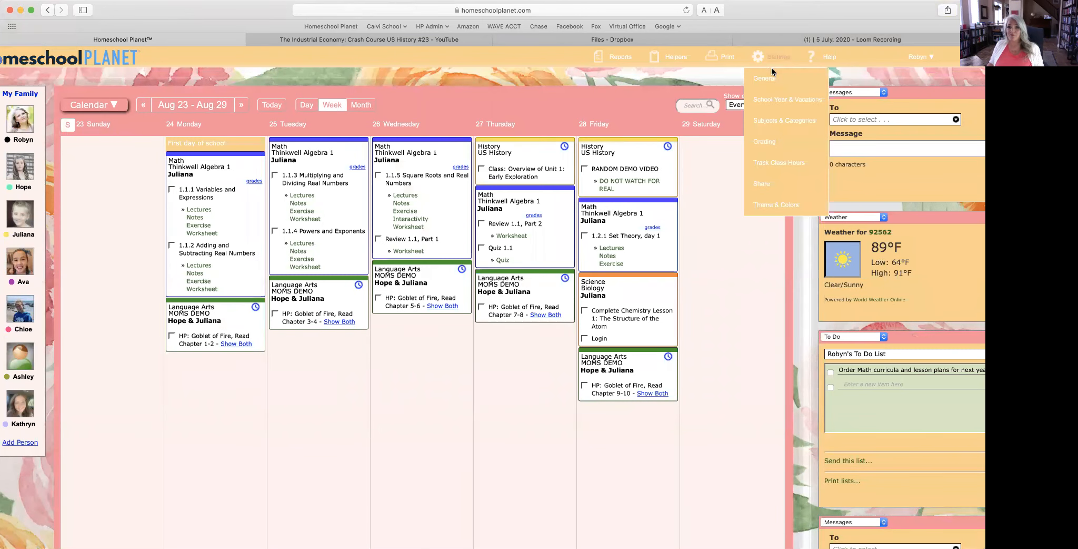
{"action": "left_click", "coordinate": [768, 77]}
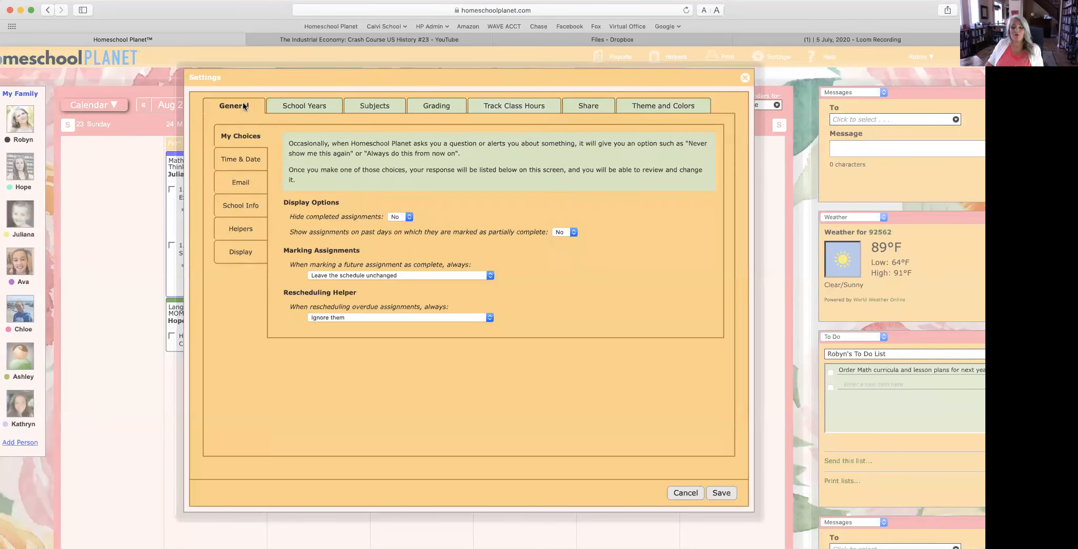
{"action": "left_click", "coordinate": [243, 161]}
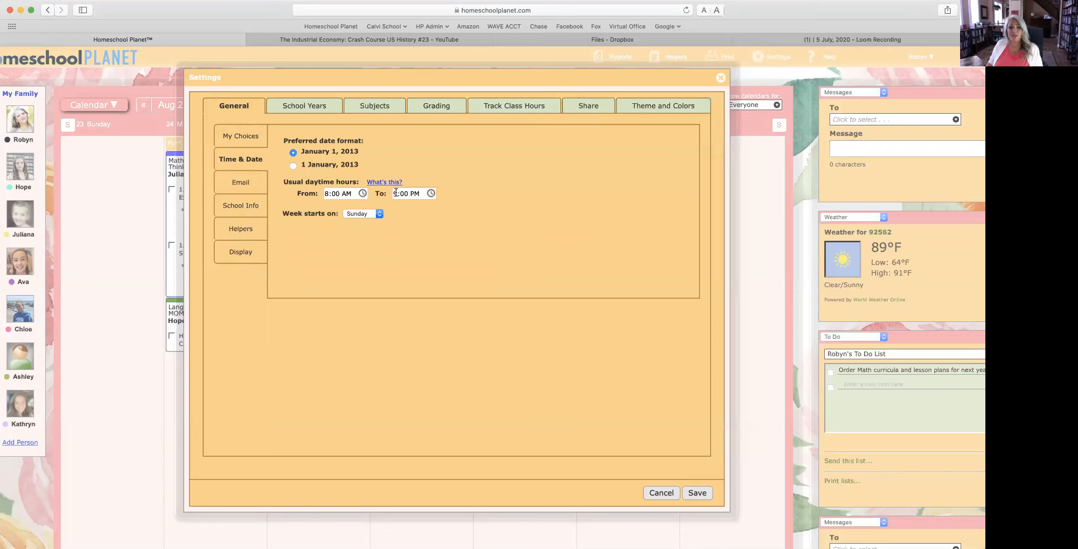
{"action": "type", "text": "5"}
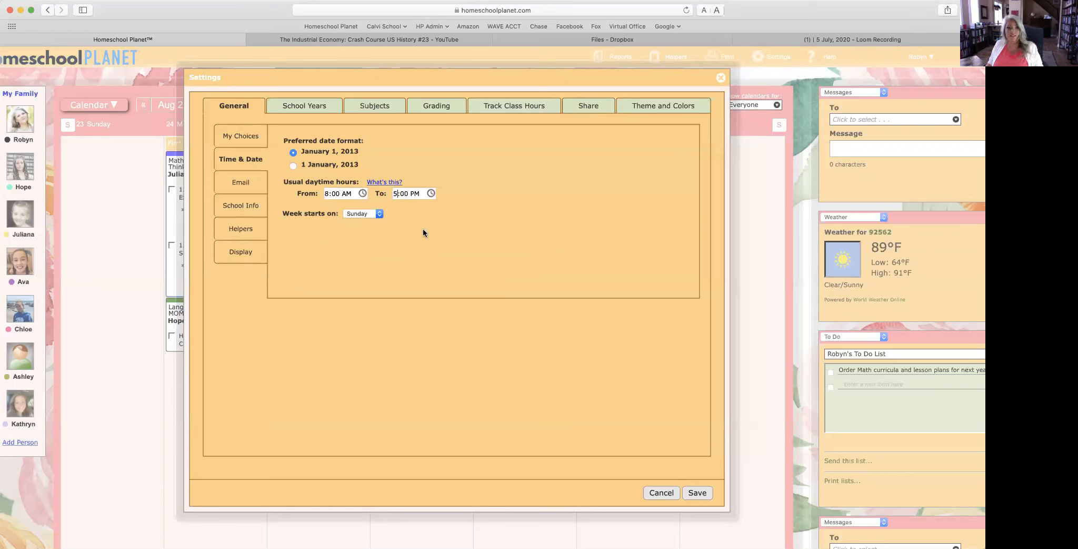
{"action": "left_click", "coordinate": [372, 215]}
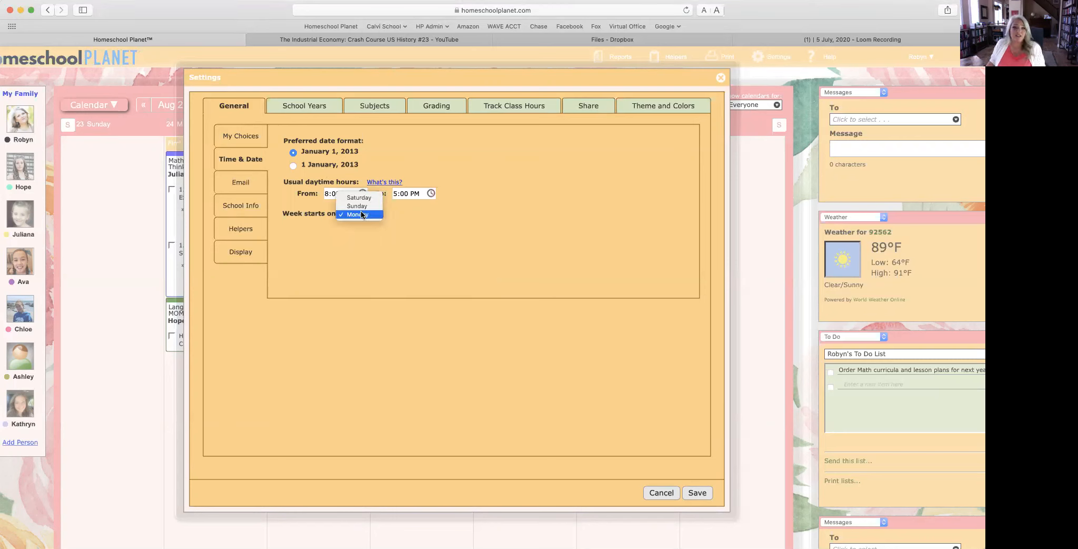
Step: Keep Sunday as week start, send weekly digests on Sunday, then review School Info and Helpers
{"action": "left_click", "coordinate": [362, 207]}
{"action": "left_click", "coordinate": [256, 182]}
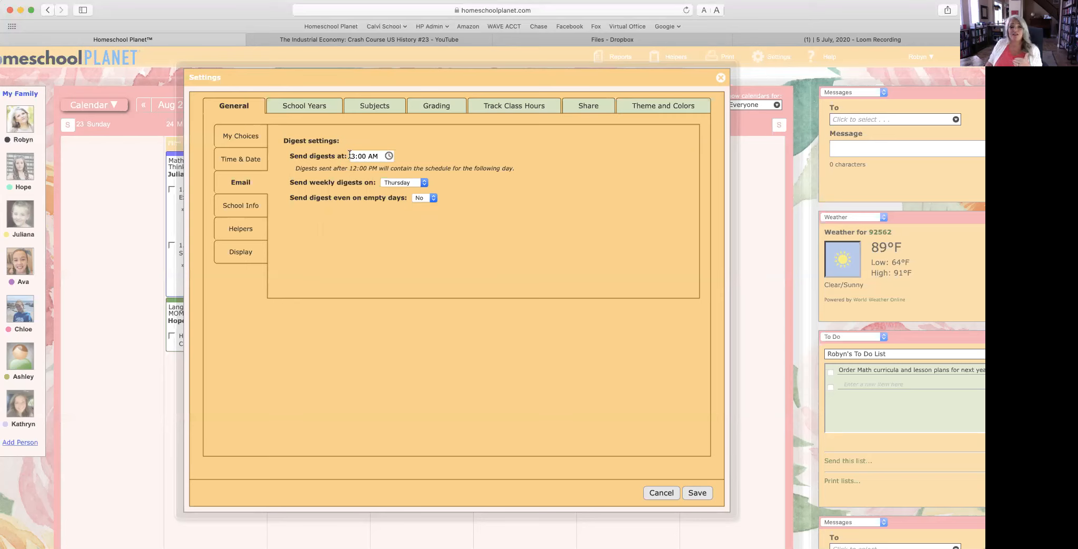
{"action": "left_click", "coordinate": [393, 182]}
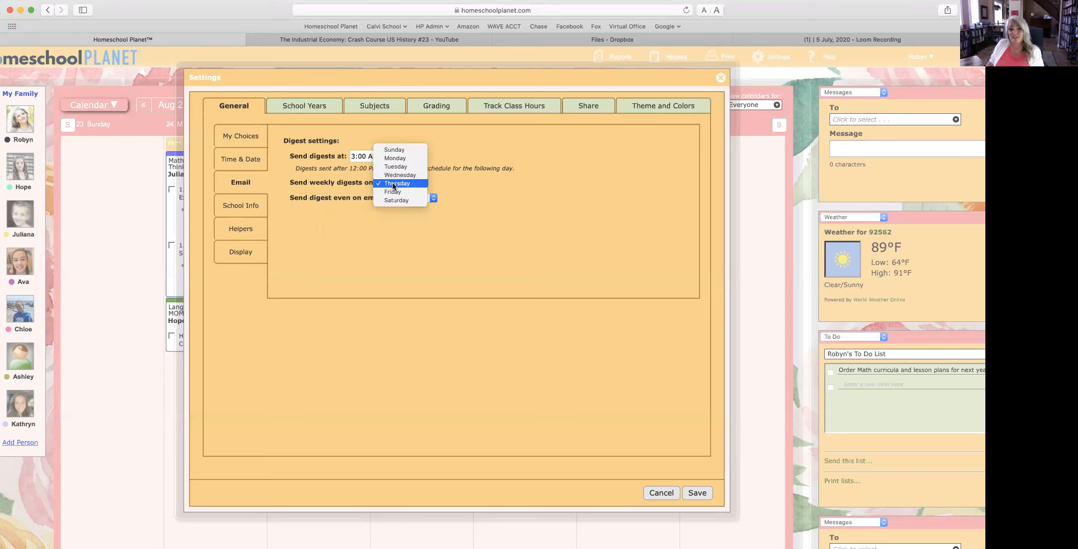
{"action": "left_click", "coordinate": [388, 150]}
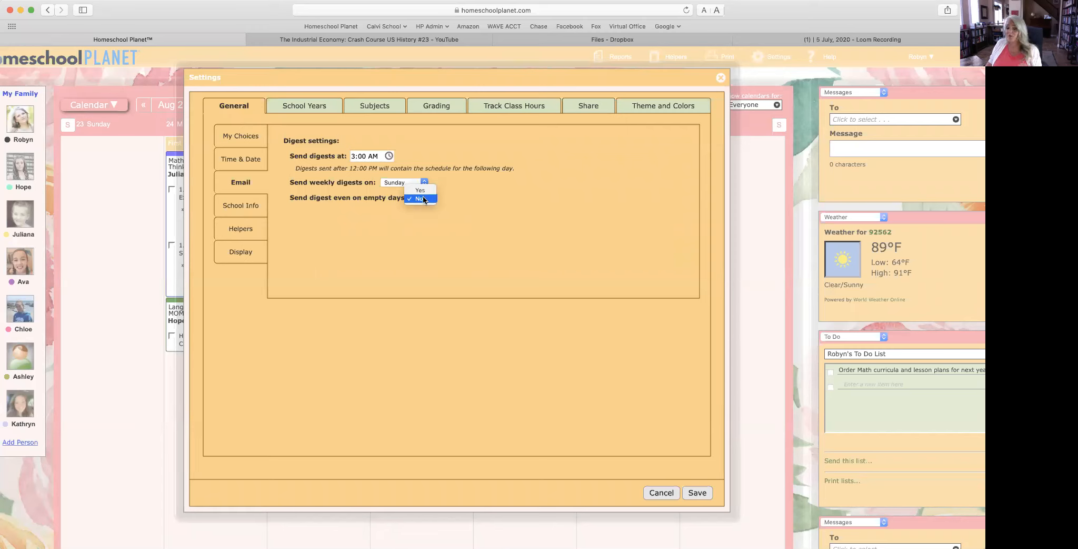
{"action": "left_click", "coordinate": [229, 209]}
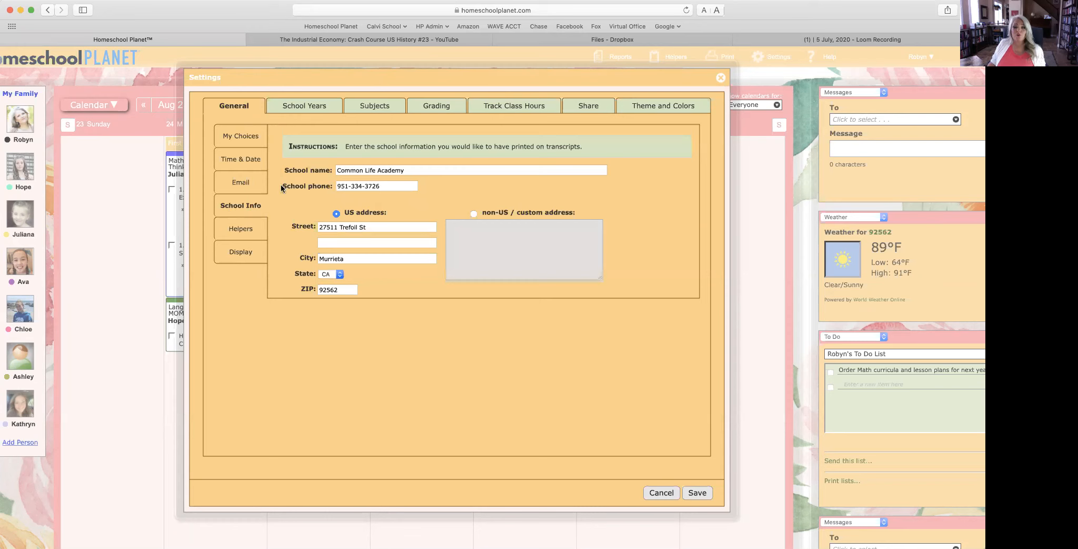
{"action": "left_click", "coordinate": [229, 234]}
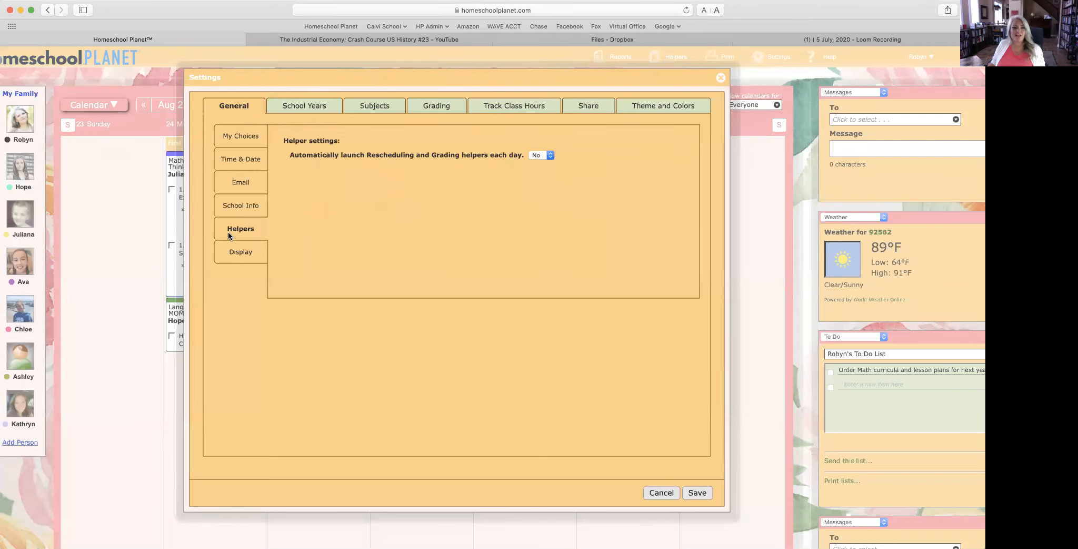
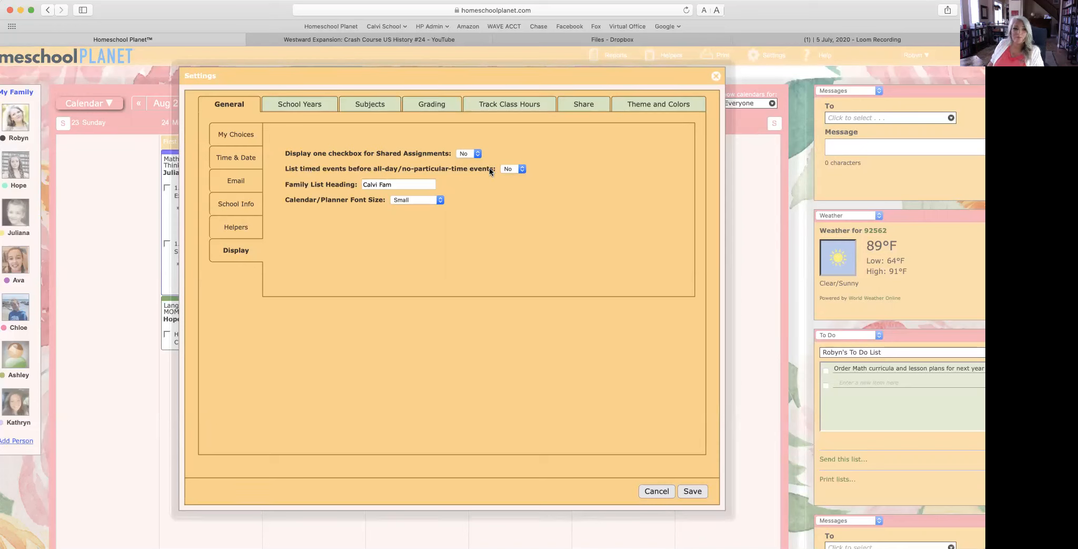
Step: Delete the garbled test subject from the School Years master subject list
{"action": "left_click", "coordinate": [302, 106]}
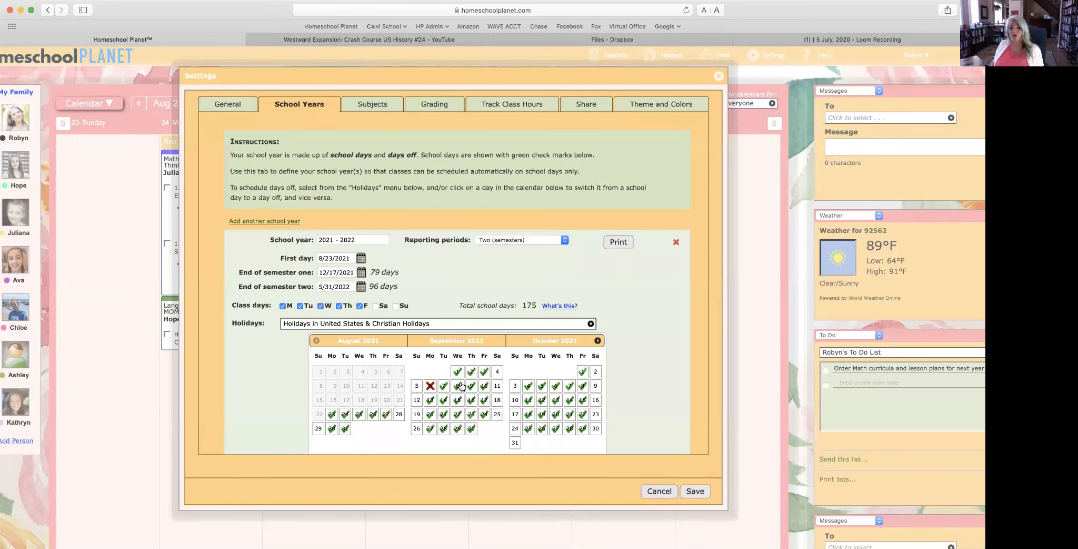
{"action": "left_click", "coordinate": [373, 104]}
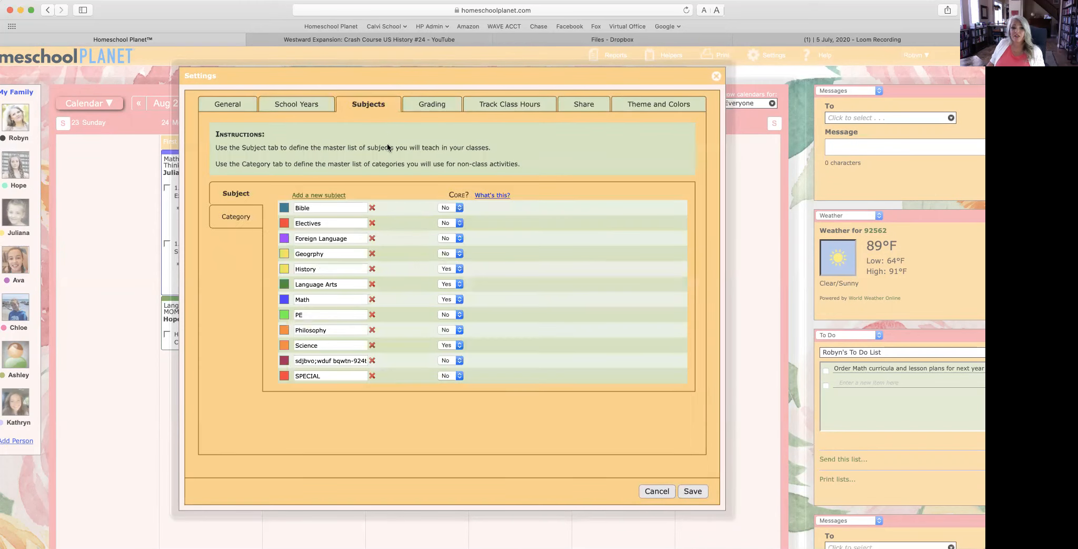
{"action": "left_click", "coordinate": [372, 360]}
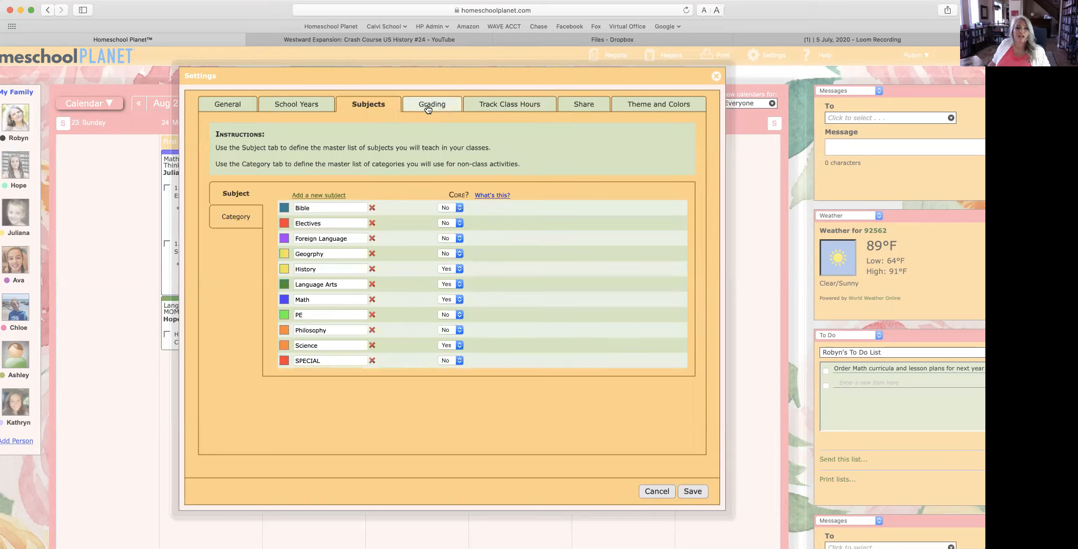
{"action": "scroll", "coordinate": [430, 105], "scroll_direction": "right", "scroll_amount": 1}
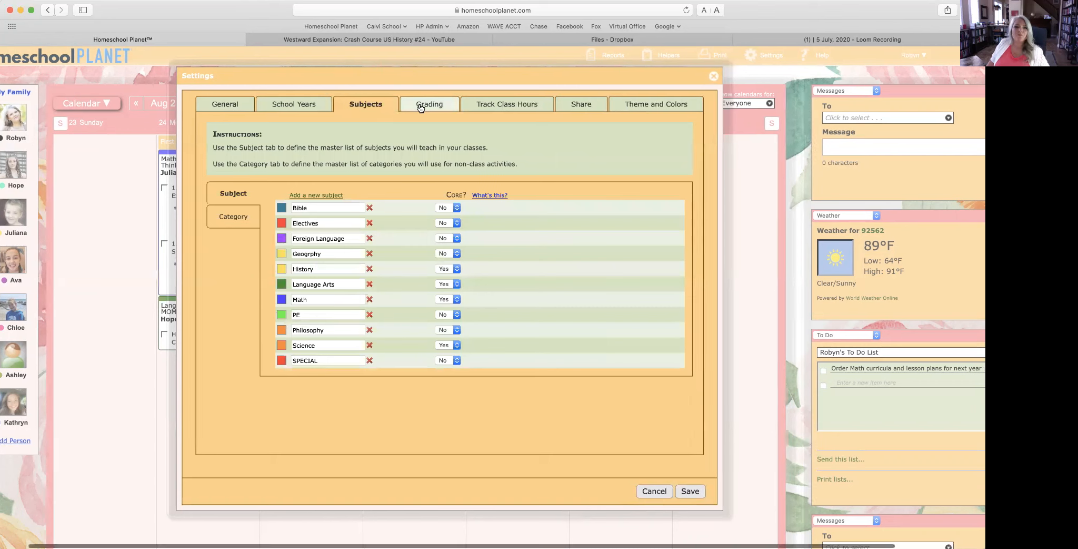
Step: Review the list of non-class activity categories
{"action": "left_click", "coordinate": [233, 218]}
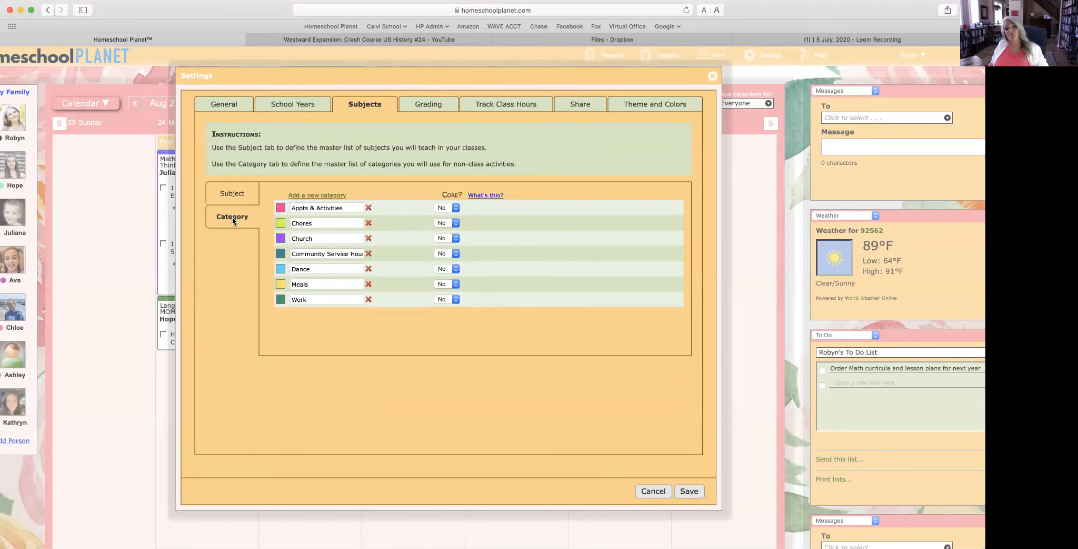
{"action": "scroll", "coordinate": [297, 218], "scroll_direction": "down", "scroll_amount": 2}
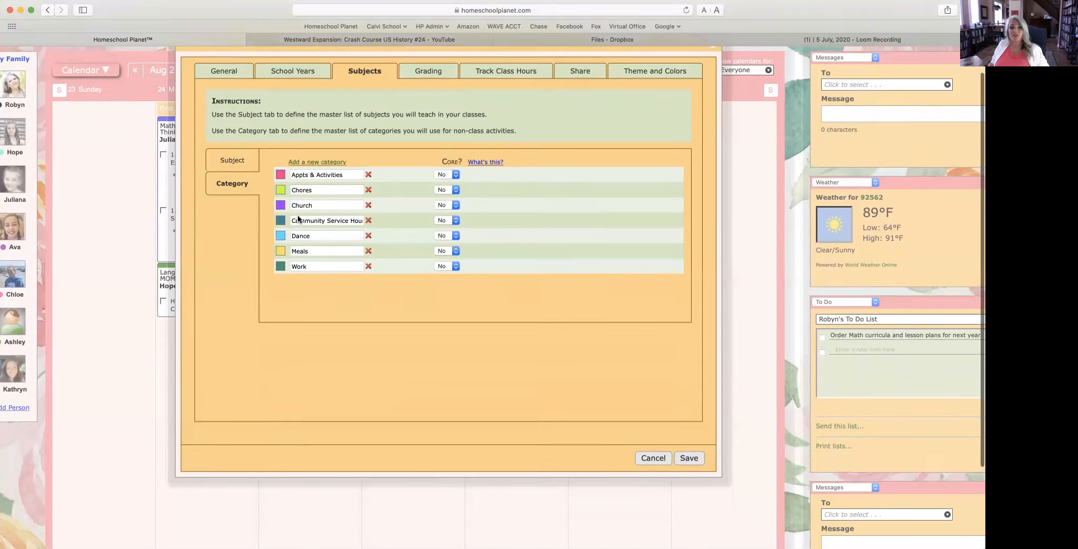
{"action": "scroll", "coordinate": [298, 218], "scroll_direction": "up", "scroll_amount": 2}
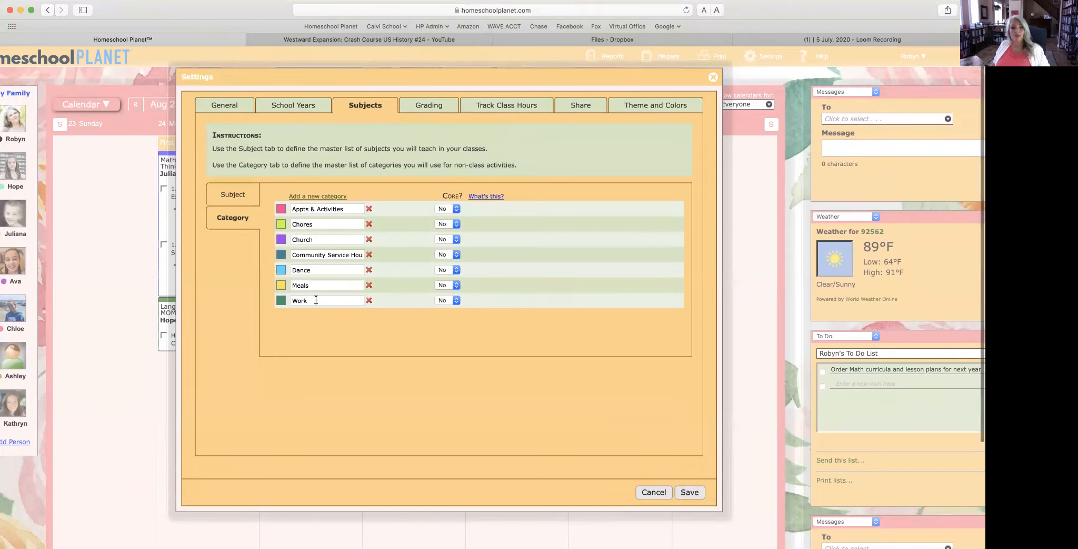
{"action": "left_click", "coordinate": [435, 106]}
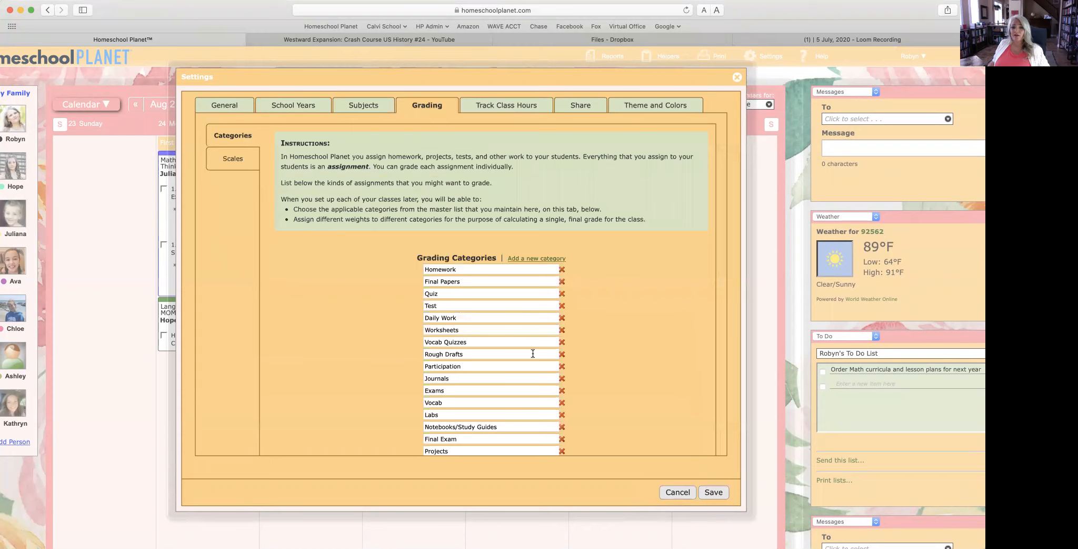
Step: Scroll through the grading categories (Homework, Quiz, Test, Projects), then open Track Class Hours
{"action": "scroll", "coordinate": [532, 353], "scroll_direction": "down", "scroll_amount": 10}
{"action": "scroll", "coordinate": [533, 353], "scroll_direction": "up", "scroll_amount": 8}
{"action": "scroll", "coordinate": [533, 353], "scroll_direction": "down", "scroll_amount": 7}
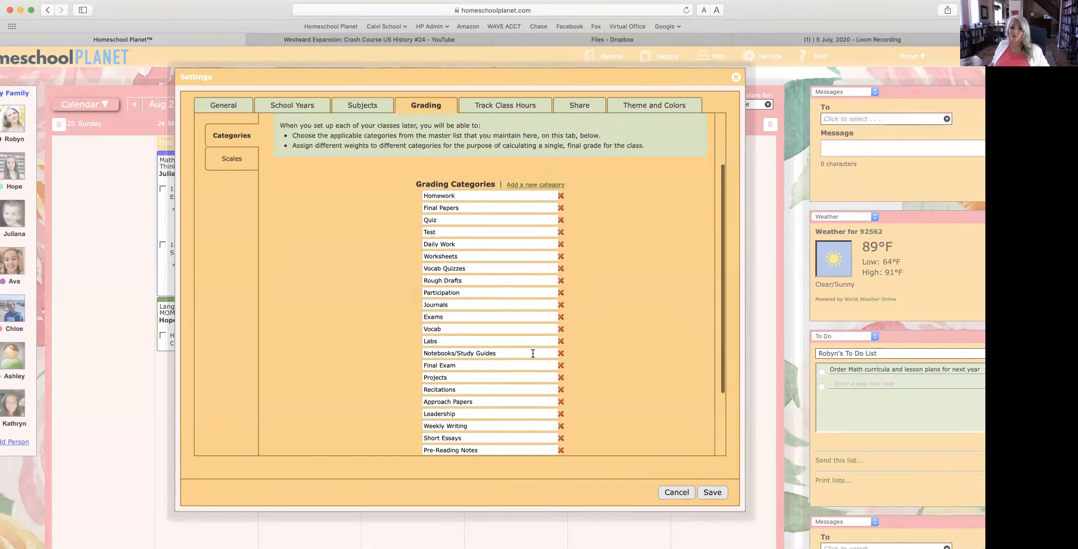
{"action": "scroll", "coordinate": [532, 353], "scroll_direction": "up", "scroll_amount": 7}
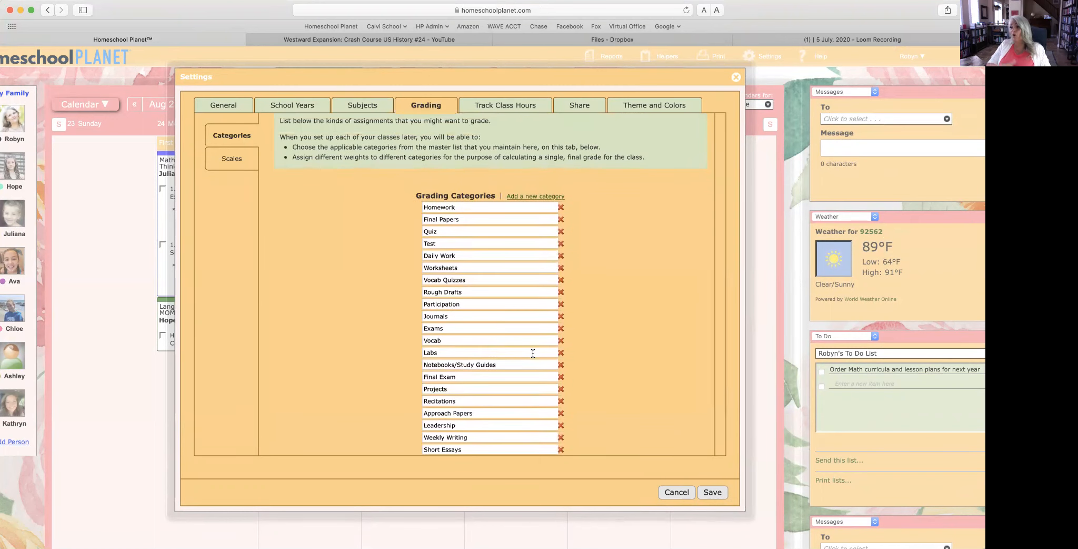
{"action": "scroll", "coordinate": [533, 353], "scroll_direction": "up", "scroll_amount": 4}
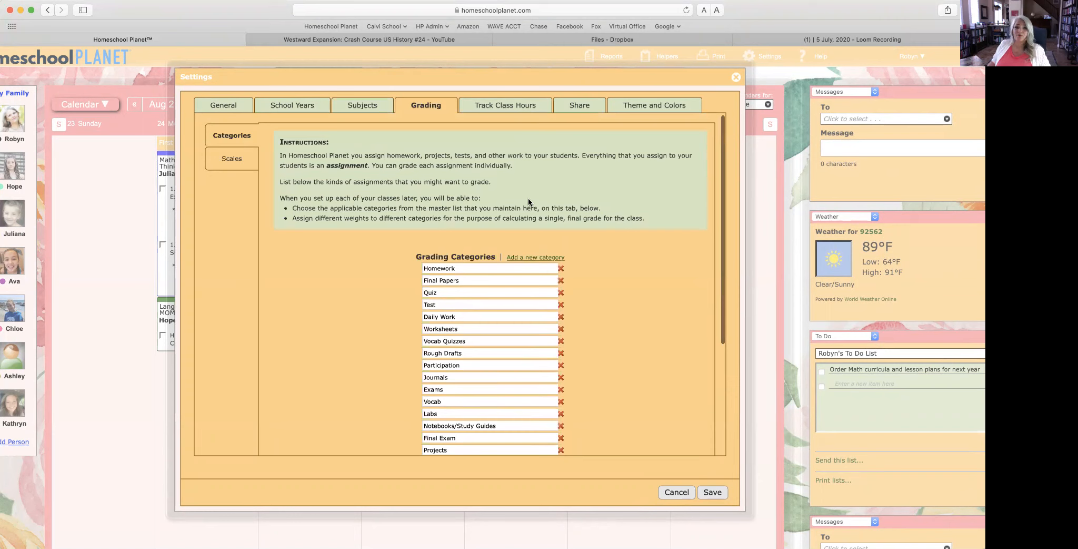
{"action": "left_click", "coordinate": [528, 108]}
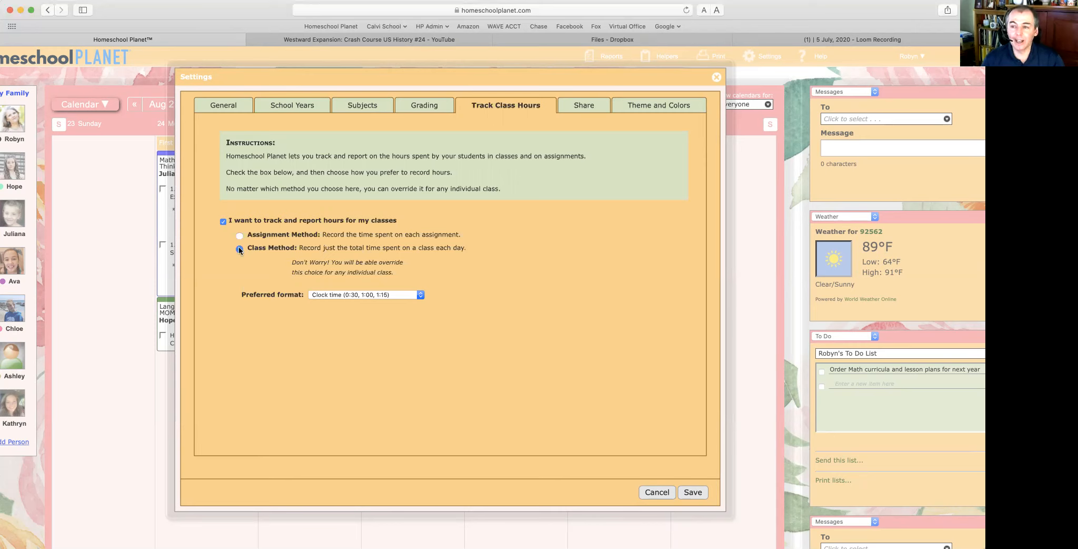
Step: Keep Clock time as the preferred hour format, then go to the Share settings
{"action": "left_click", "coordinate": [399, 296]}
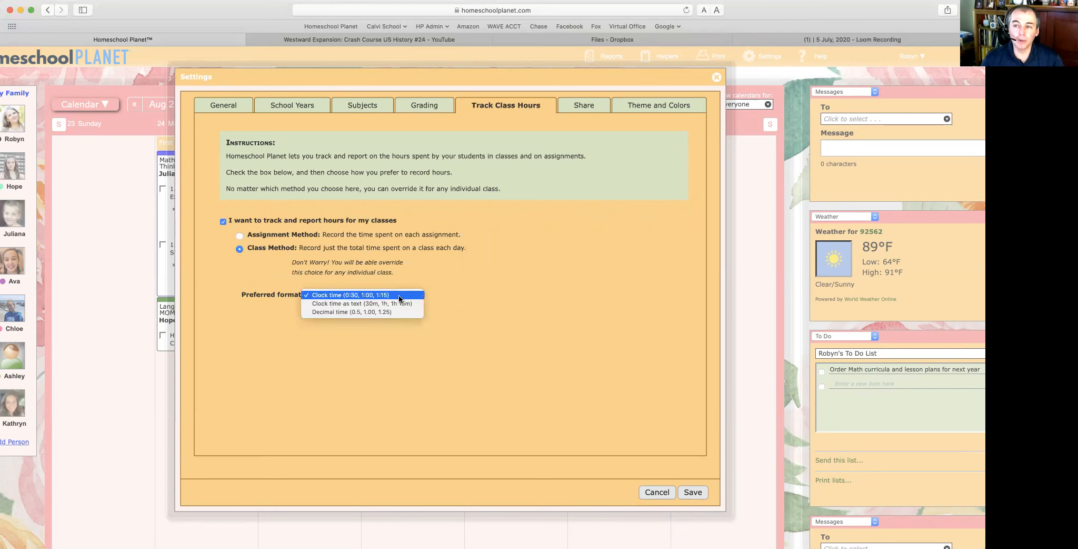
{"action": "left_click", "coordinate": [428, 283]}
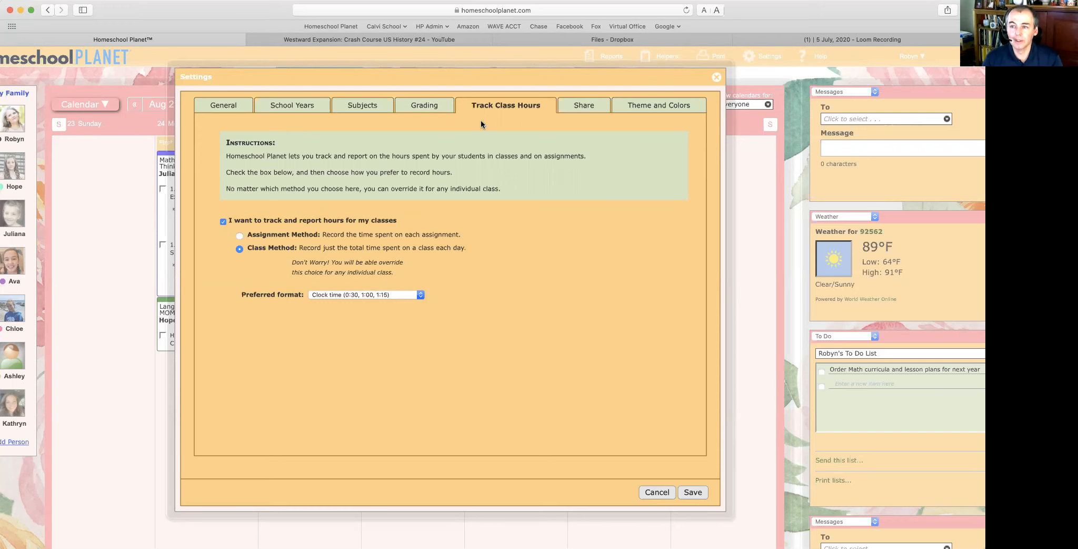
{"action": "left_click", "coordinate": [584, 107]}
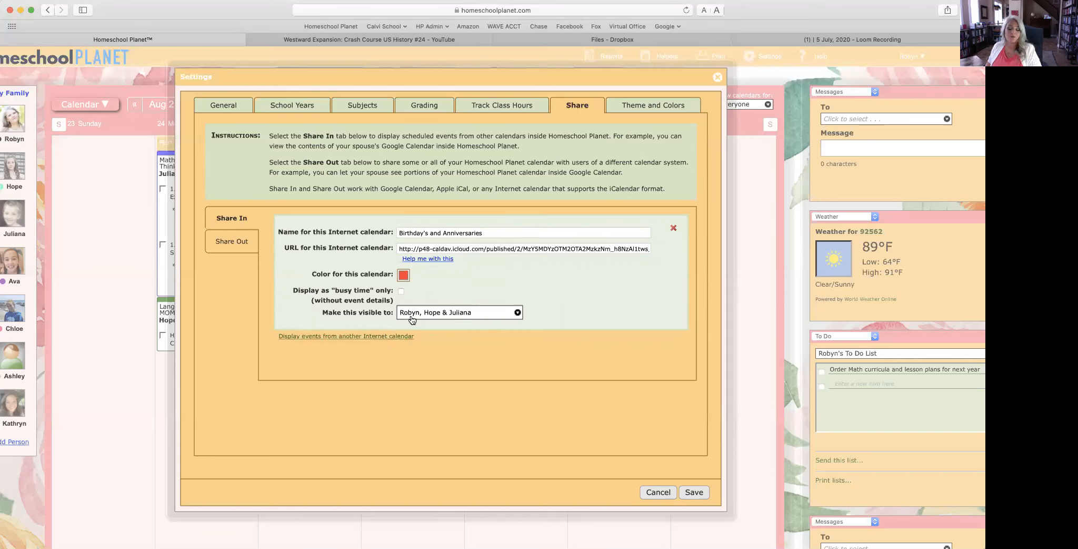
Step: Check who can see the imported calendar, then view the calendars shared out
{"action": "left_click", "coordinate": [468, 314]}
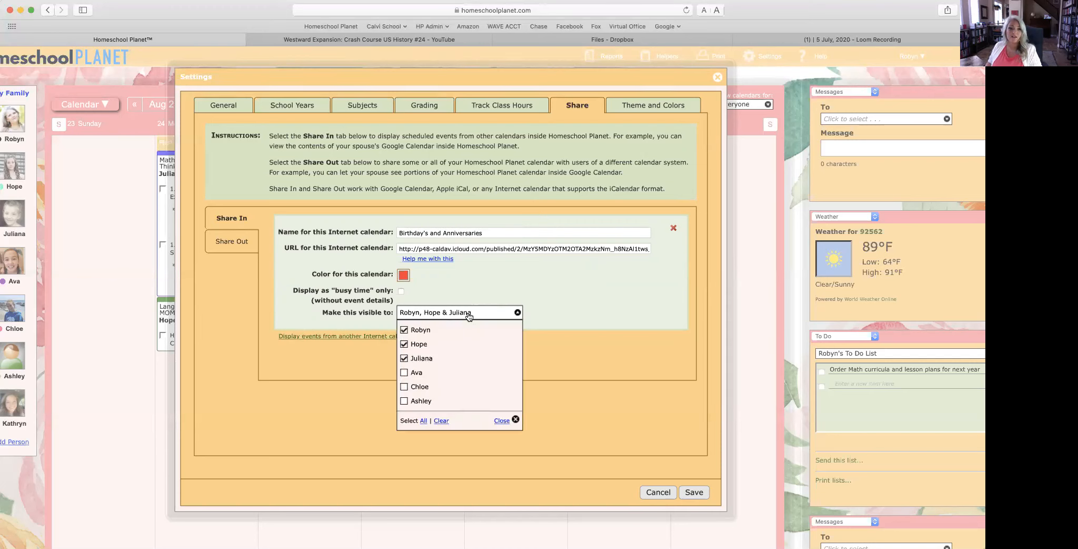
{"action": "left_click", "coordinate": [503, 288]}
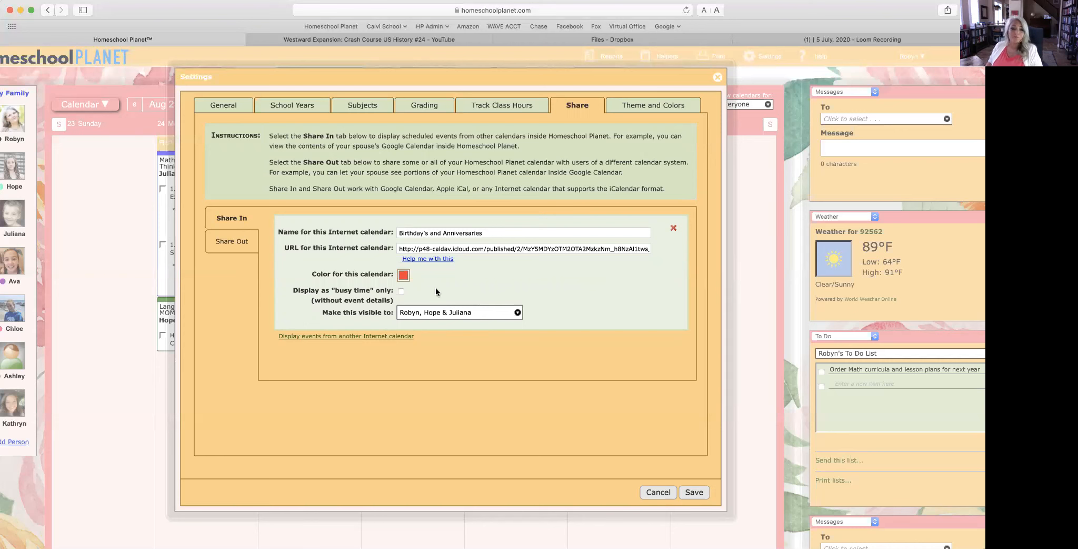
{"action": "left_click", "coordinate": [225, 242]}
{"action": "scroll", "coordinate": [433, 297], "scroll_direction": "down", "scroll_amount": 5}
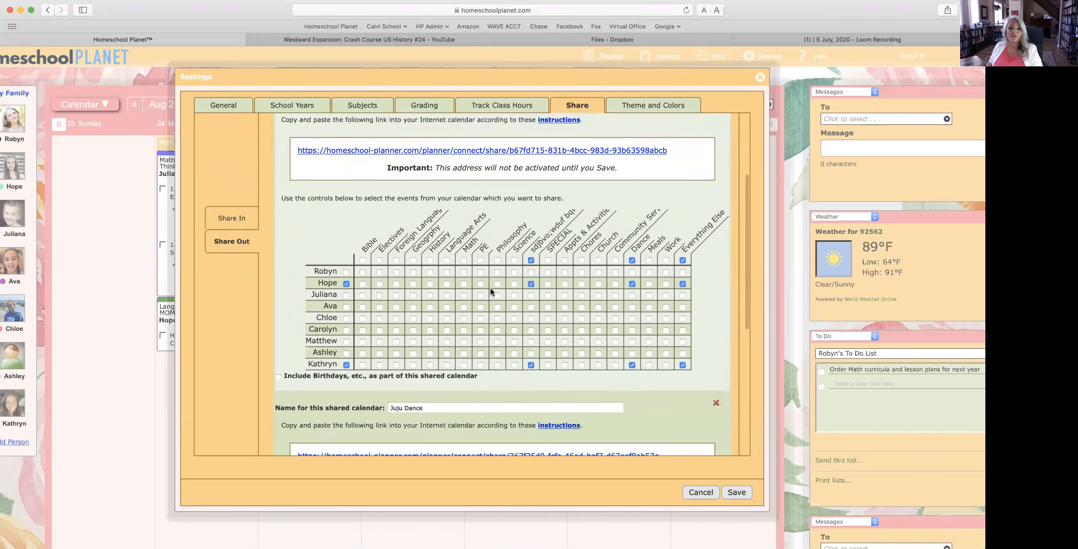
{"action": "scroll", "coordinate": [490, 287], "scroll_direction": "up", "scroll_amount": 3}
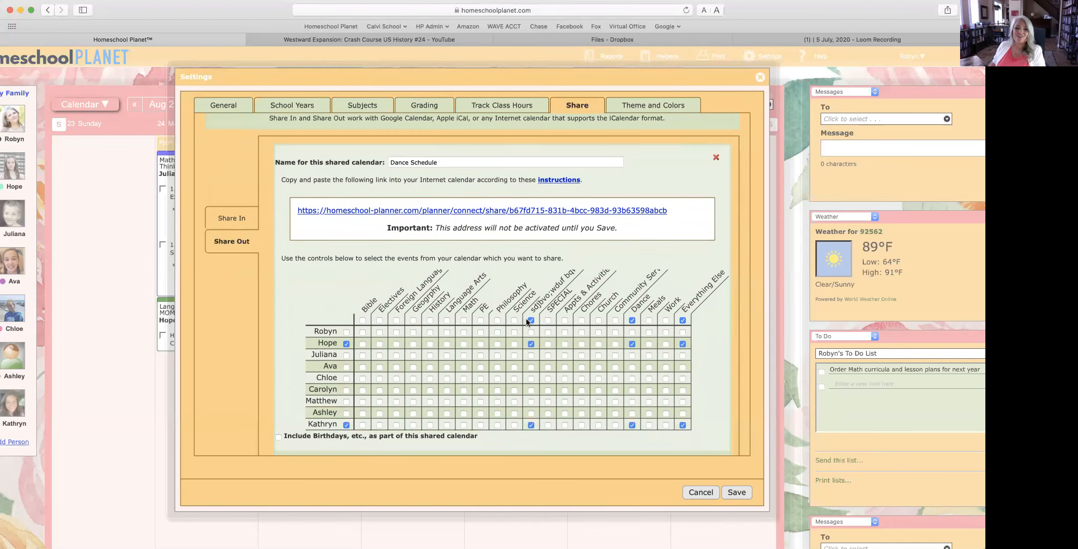
Step: Stop sharing the garbled sdjbvo subject's events in the Dance Schedule calendar
{"action": "left_click", "coordinate": [531, 320]}
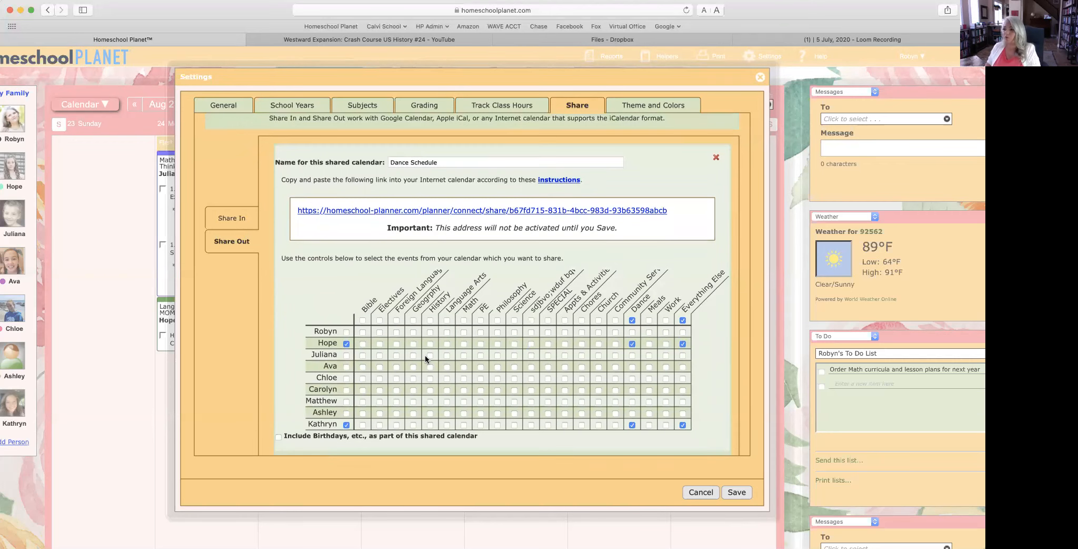
{"action": "scroll", "coordinate": [481, 384], "scroll_direction": "down", "scroll_amount": 5}
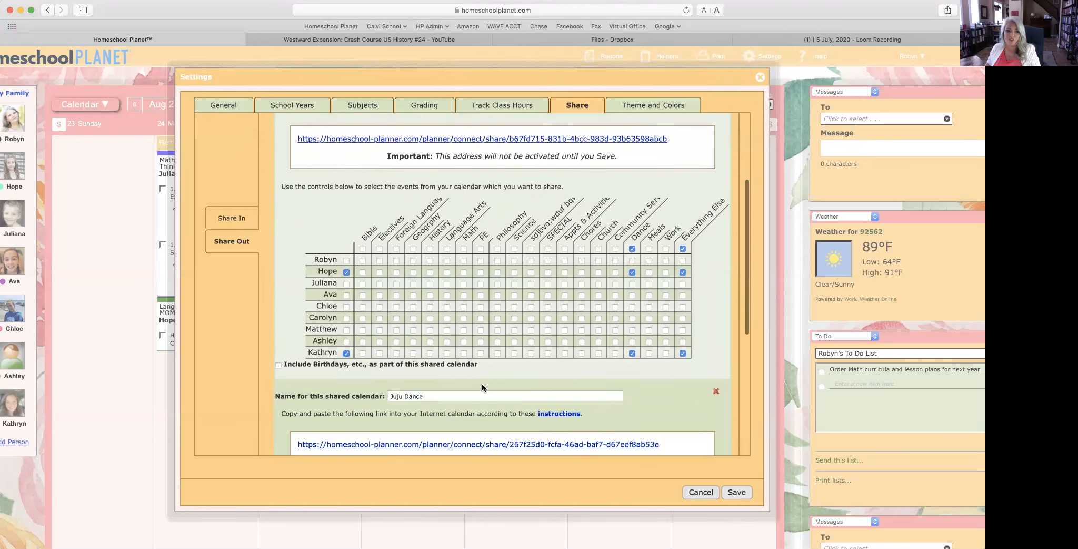
{"action": "scroll", "coordinate": [482, 382], "scroll_direction": "up", "scroll_amount": 4}
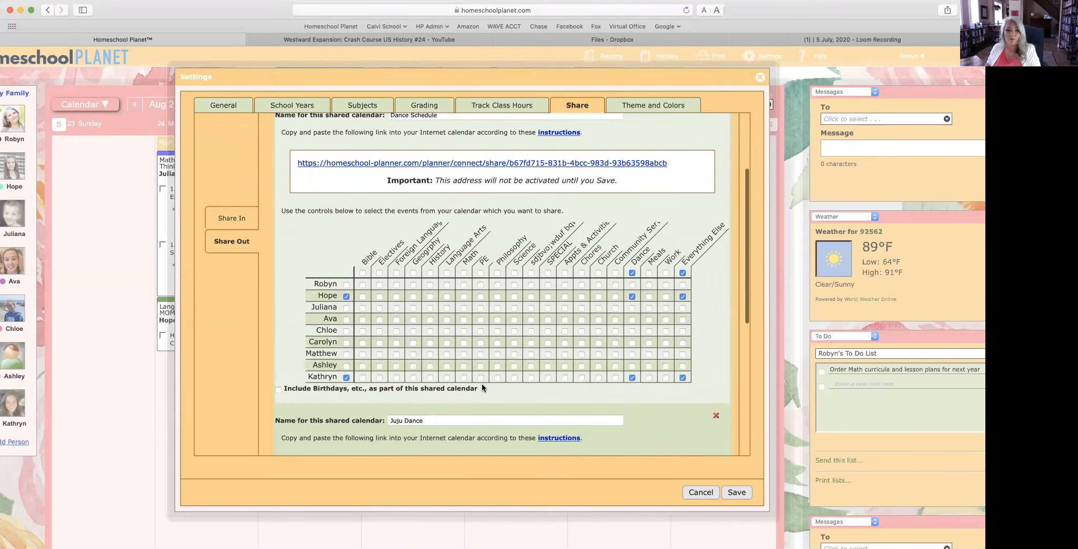
{"action": "scroll", "coordinate": [458, 304], "scroll_direction": "down", "scroll_amount": 3}
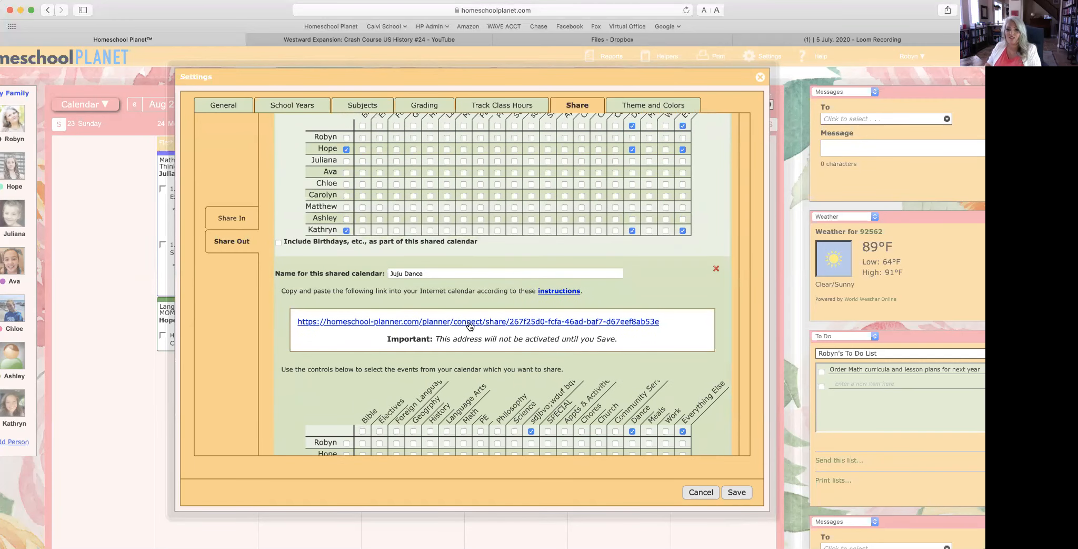
{"action": "scroll", "coordinate": [470, 325], "scroll_direction": "down", "scroll_amount": 3}
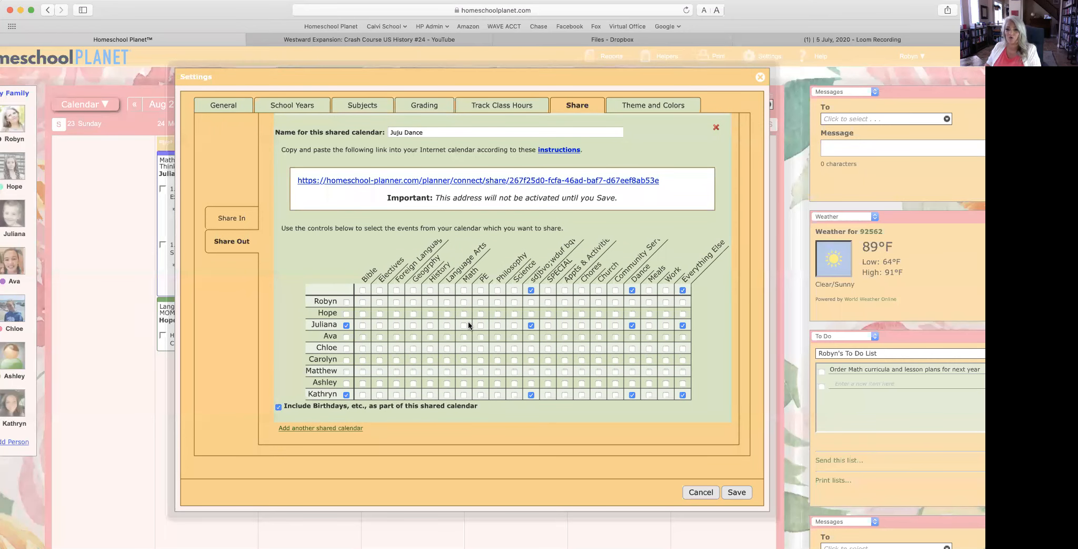
{"action": "scroll", "coordinate": [605, 284], "scroll_direction": "up", "scroll_amount": 10}
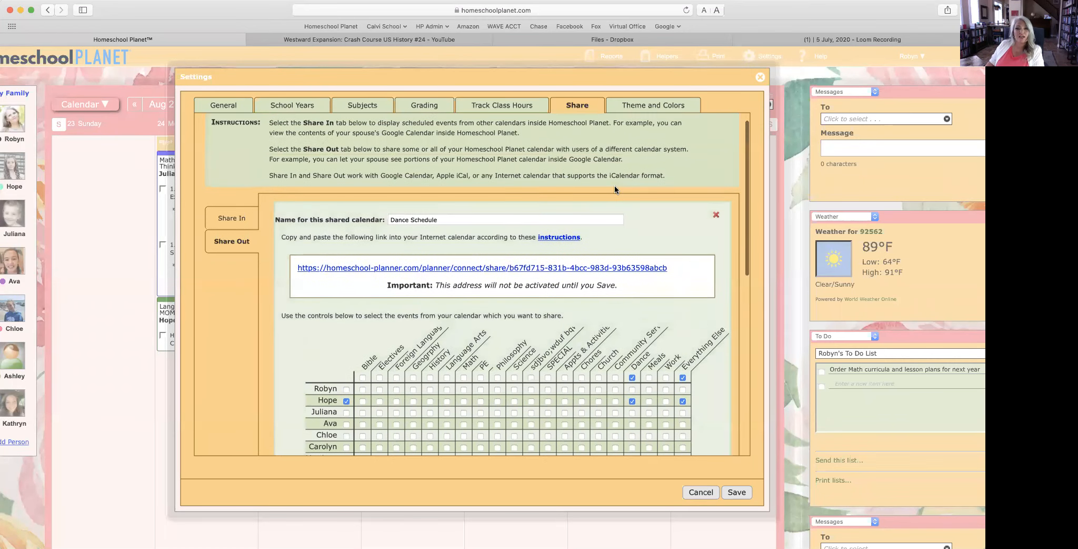
{"action": "left_click", "coordinate": [652, 106]}
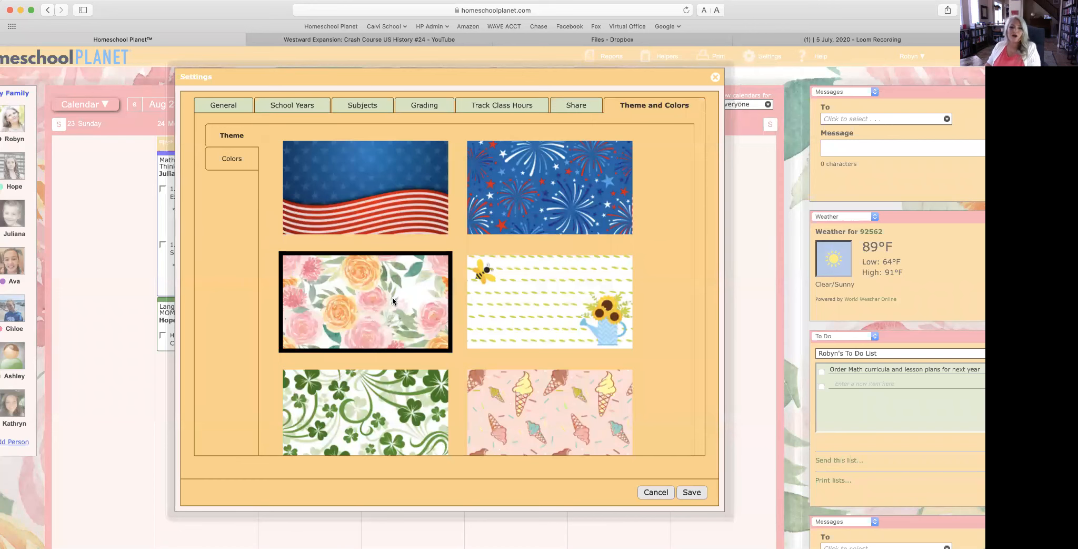
Step: Apply and save the bee and sunflower background theme
{"action": "scroll", "coordinate": [393, 296], "scroll_direction": "down", "scroll_amount": 5}
{"action": "scroll", "coordinate": [392, 297], "scroll_direction": "down", "scroll_amount": 10}
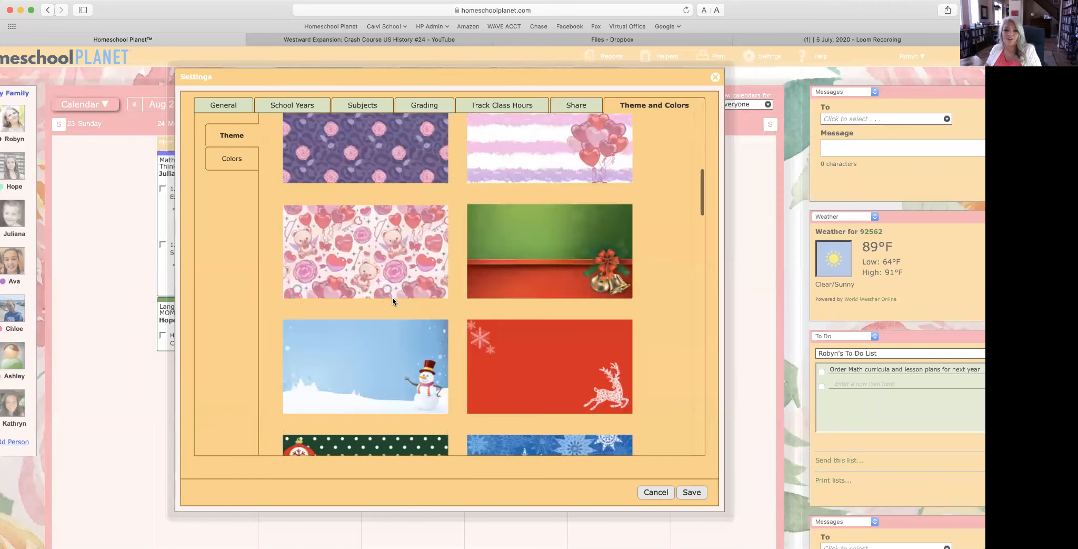
{"action": "scroll", "coordinate": [393, 296], "scroll_direction": "up", "scroll_amount": 12}
{"action": "scroll", "coordinate": [392, 297], "scroll_direction": "up", "scroll_amount": 3}
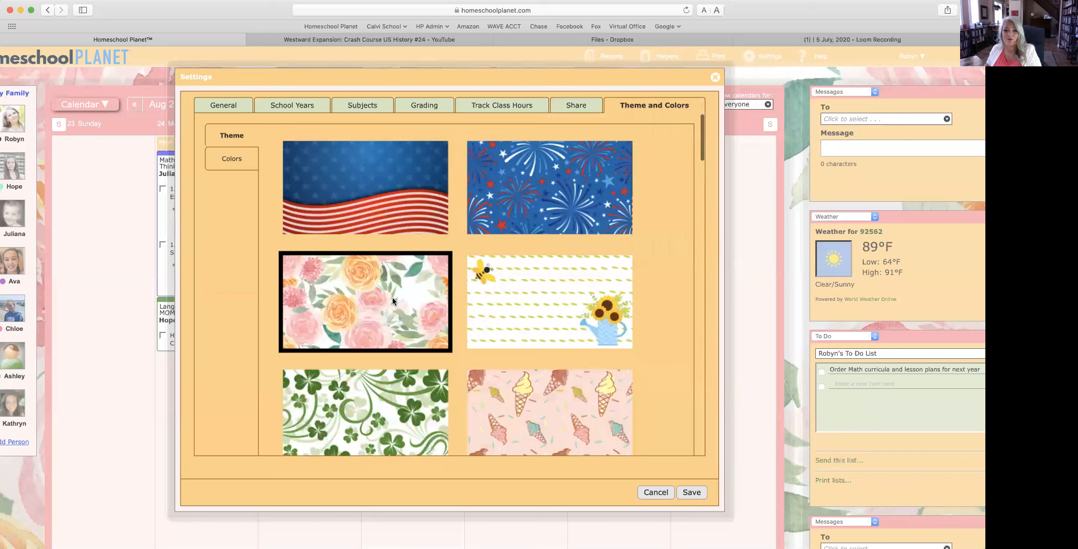
{"action": "left_click", "coordinate": [542, 265]}
{"action": "left_click", "coordinate": [690, 493]}
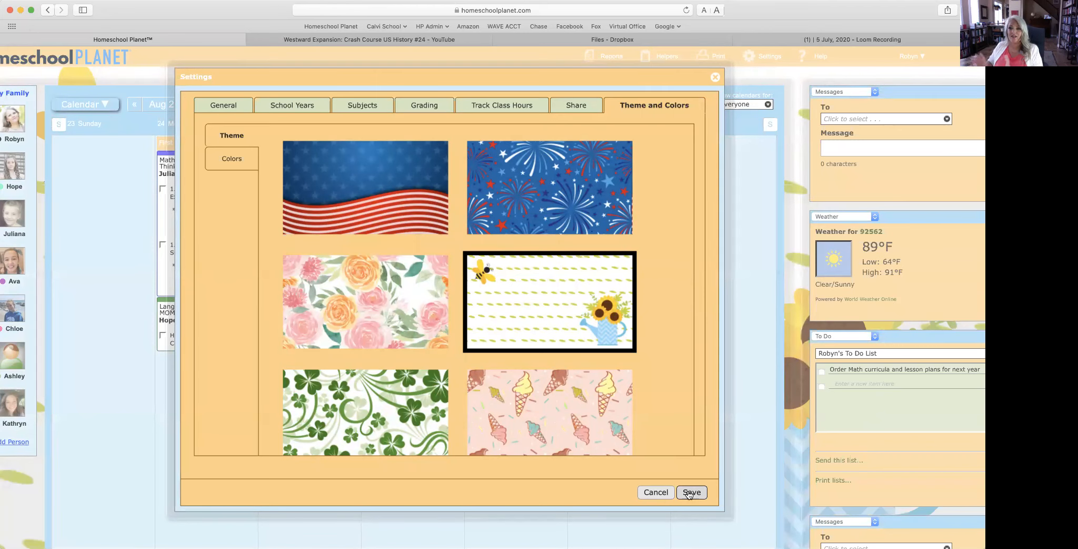
Step: Review the Colors options for calendar and planner views, moving the dialog aside
{"action": "left_click", "coordinate": [234, 161]}
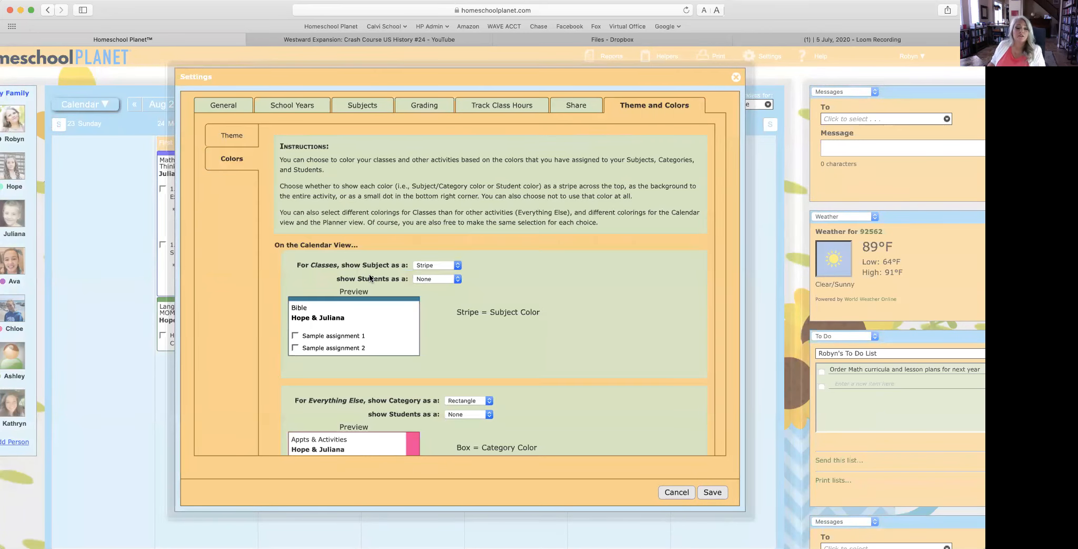
{"action": "scroll", "coordinate": [369, 278], "scroll_direction": "down", "scroll_amount": 2}
{"action": "scroll", "coordinate": [370, 275], "scroll_direction": "down", "scroll_amount": 6}
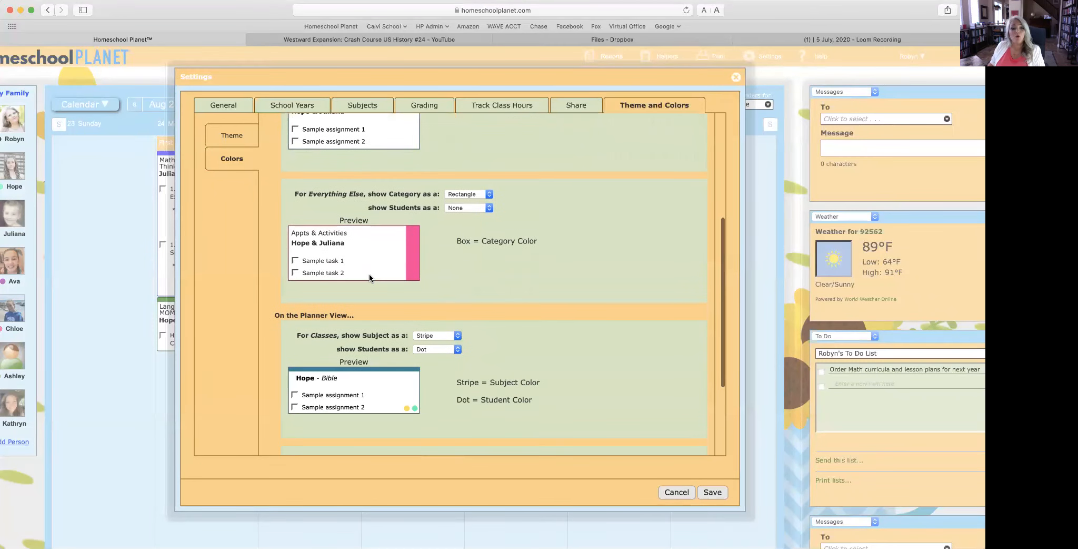
{"action": "scroll", "coordinate": [369, 273], "scroll_direction": "down", "scroll_amount": 1}
{"action": "left_click_drag", "start_coordinate": [358, 79], "coordinate": [491, 76]}
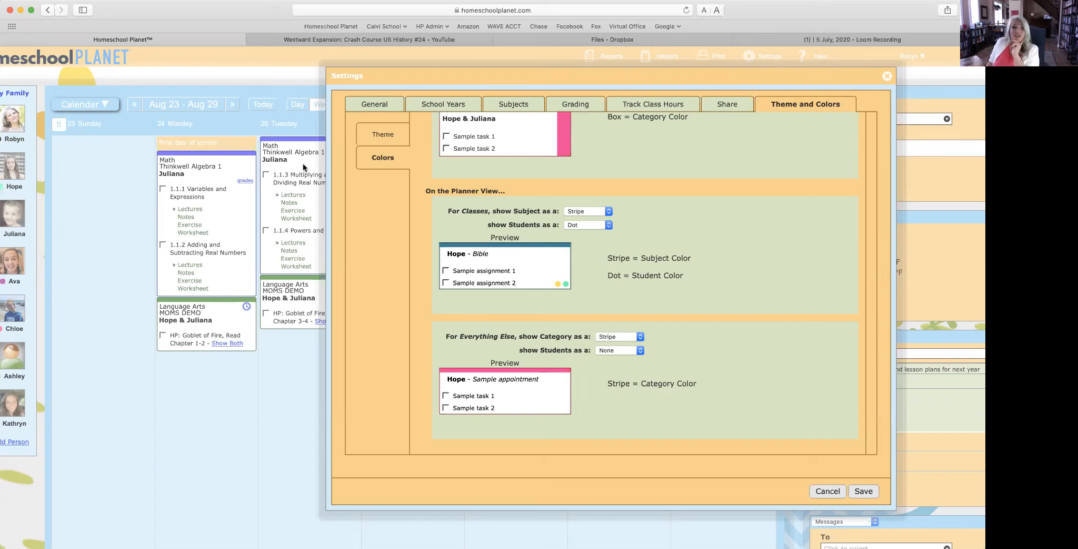
{"action": "scroll", "coordinate": [536, 176], "scroll_direction": "up", "scroll_amount": 10}
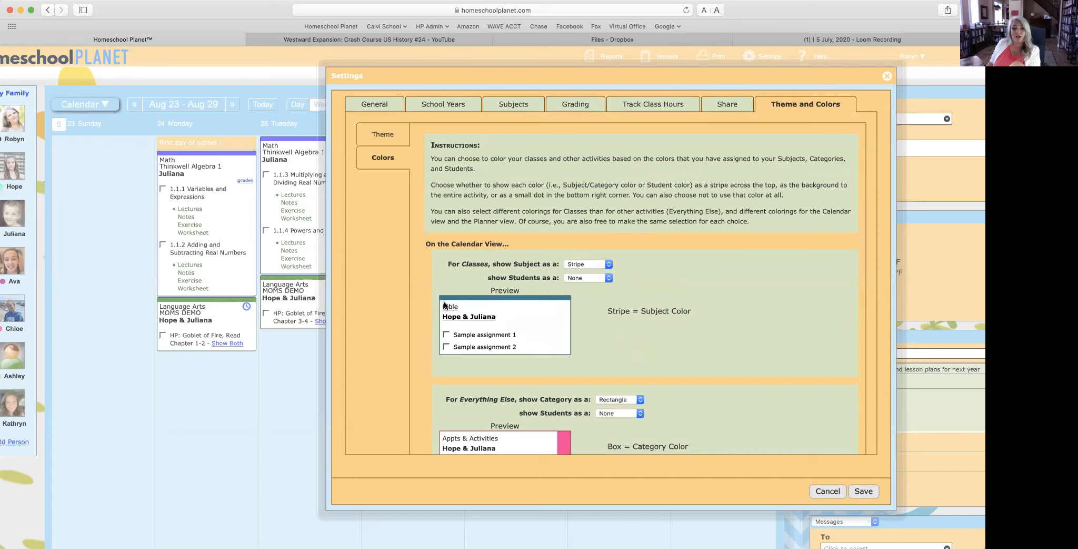
Step: Try each subject-colour display for classes: fill, box, dot, then none
{"action": "left_click", "coordinate": [576, 265]}
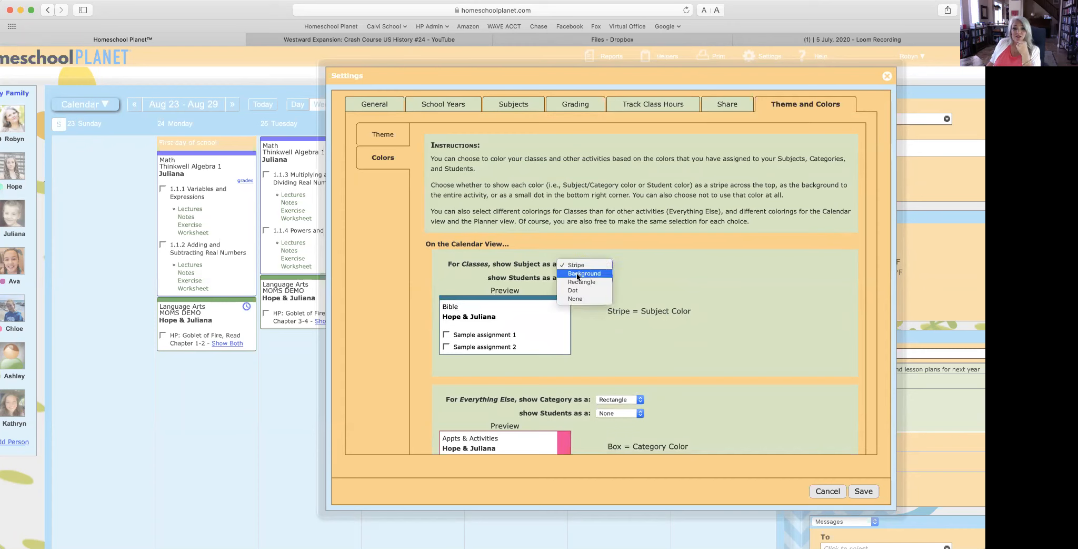
{"action": "left_click", "coordinate": [577, 274]}
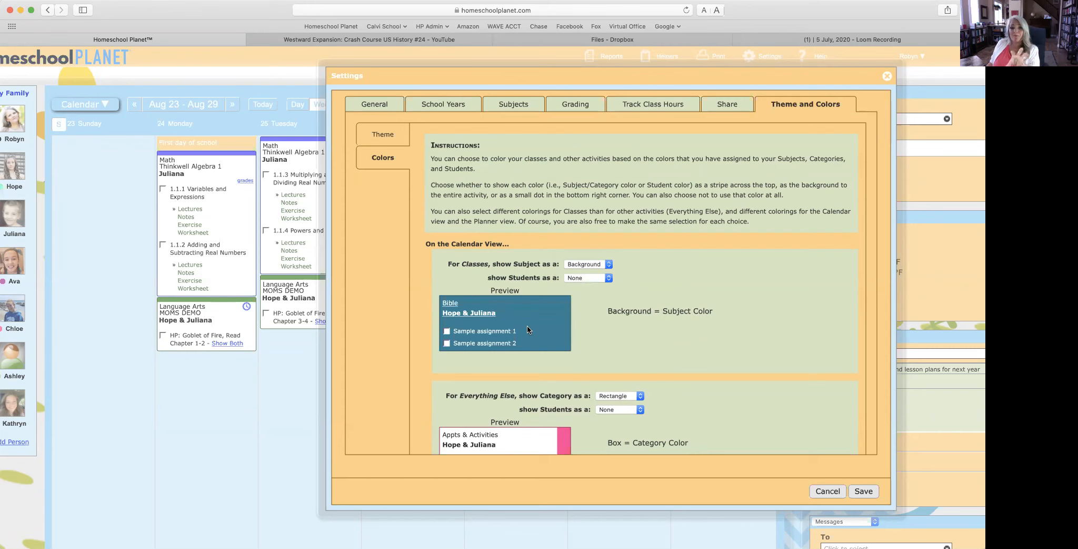
{"action": "left_click", "coordinate": [597, 262]}
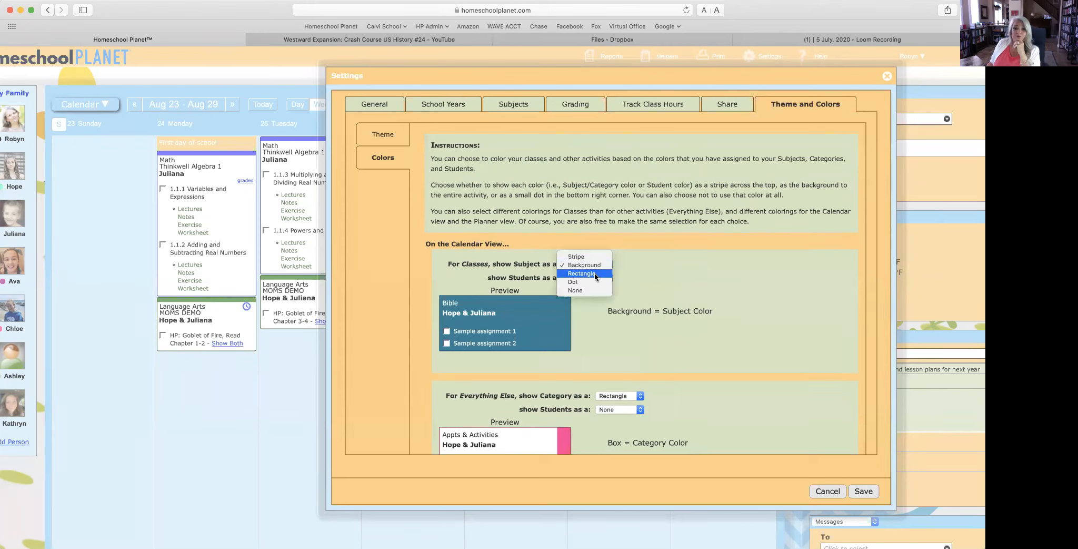
{"action": "left_click", "coordinate": [595, 272]}
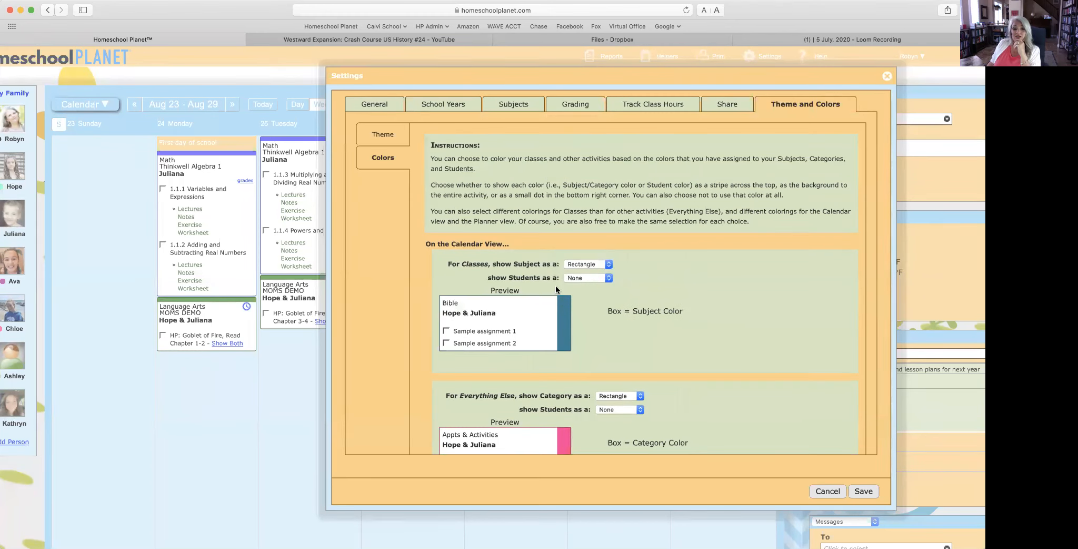
{"action": "left_click", "coordinate": [584, 263]}
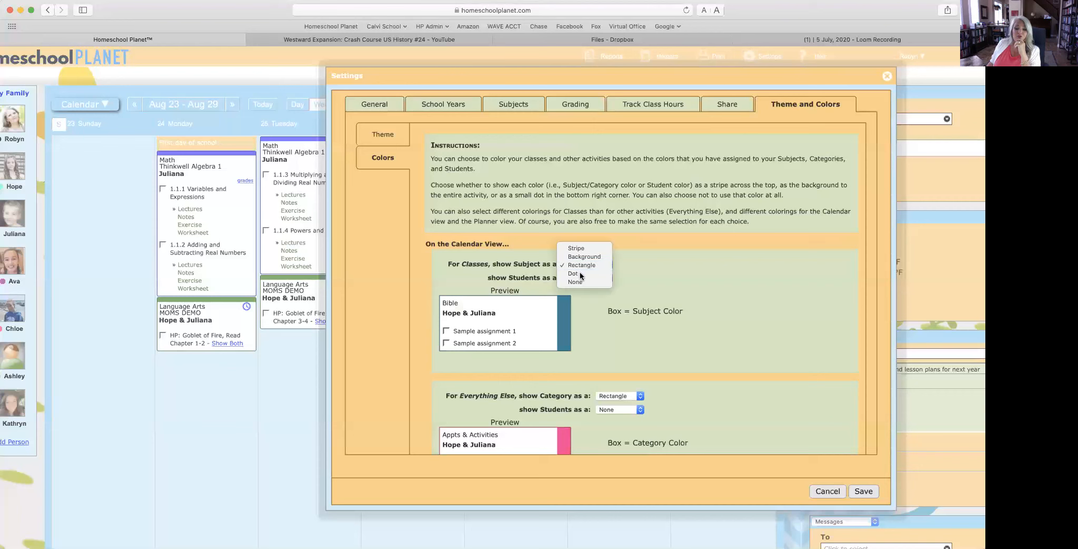
{"action": "left_click", "coordinate": [579, 277]}
{"action": "left_click", "coordinate": [597, 264]}
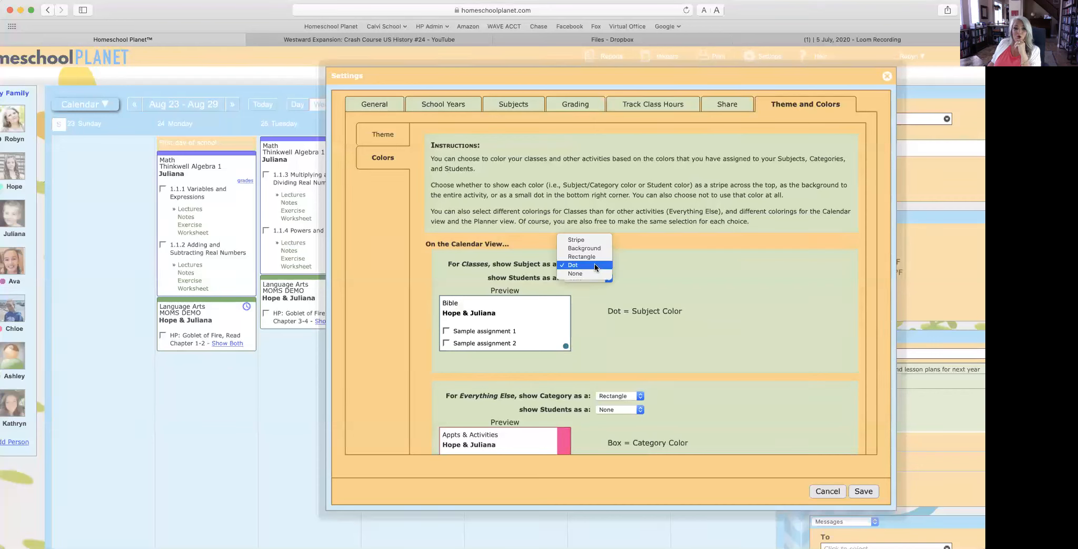
{"action": "left_click", "coordinate": [591, 274]}
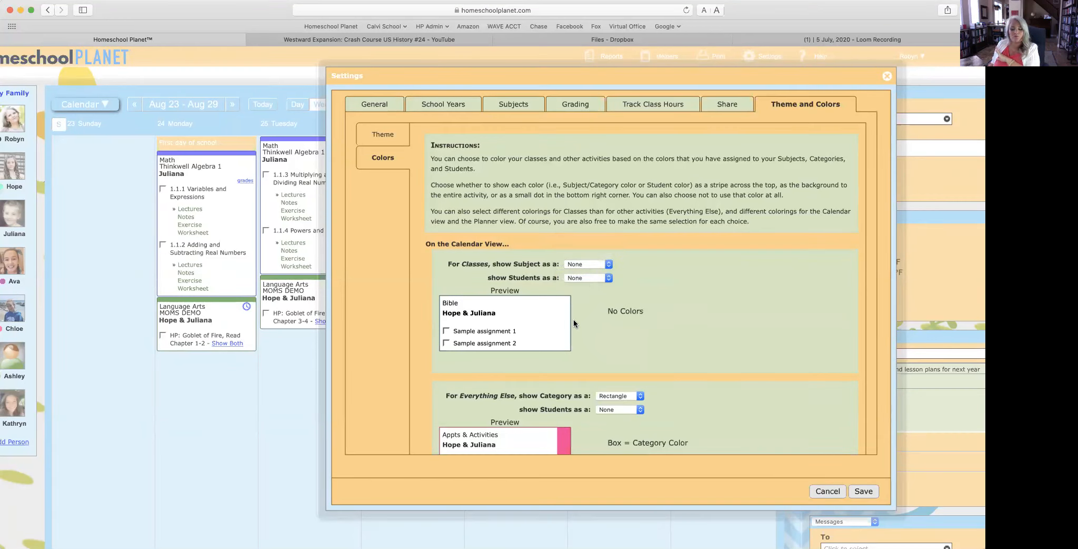
Step: Try a student-colour stripe, then set students to None and subjects back to Stripe
{"action": "left_click", "coordinate": [587, 278]}
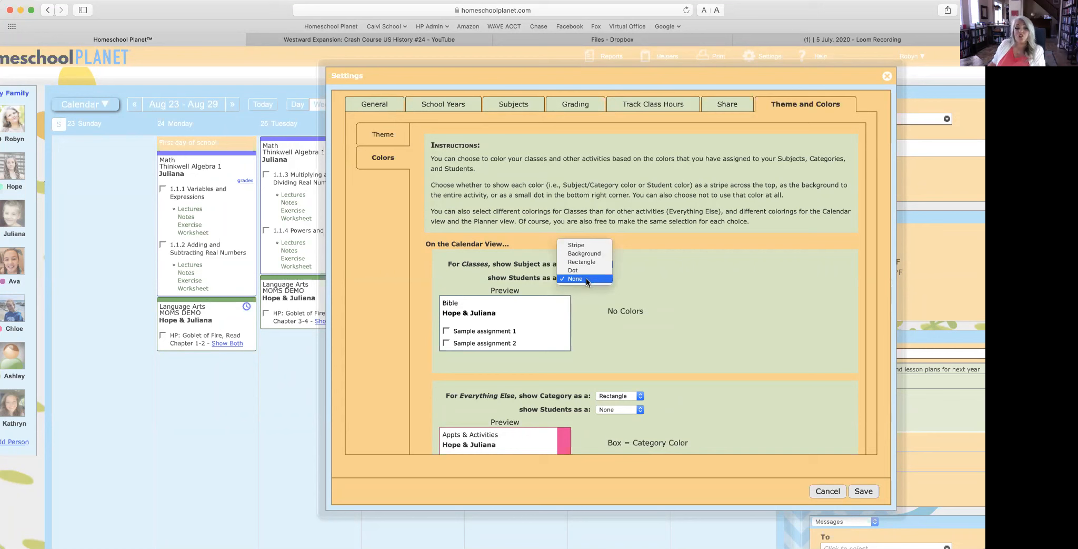
{"action": "left_click", "coordinate": [580, 245]}
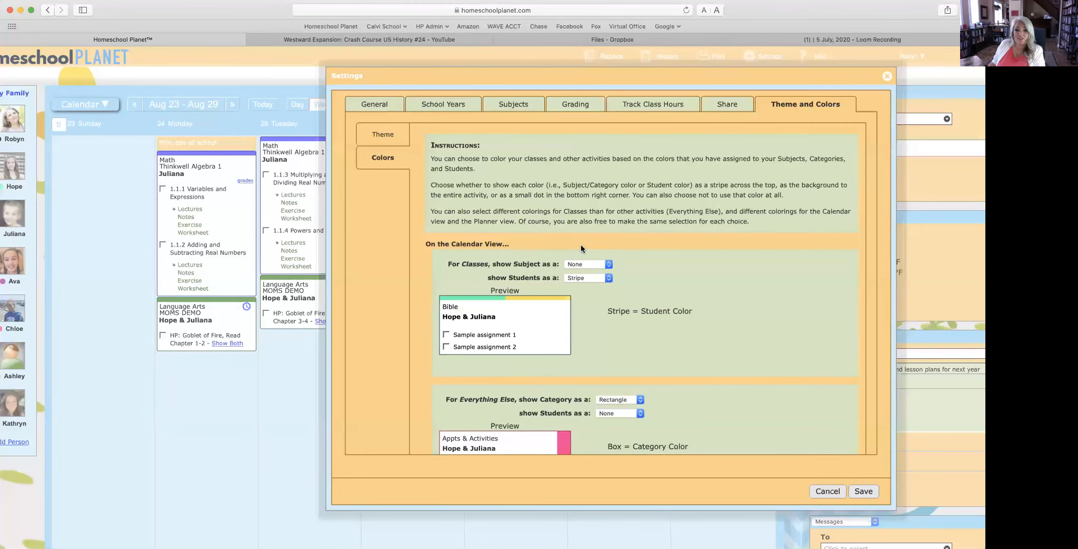
{"action": "left_click", "coordinate": [578, 276]}
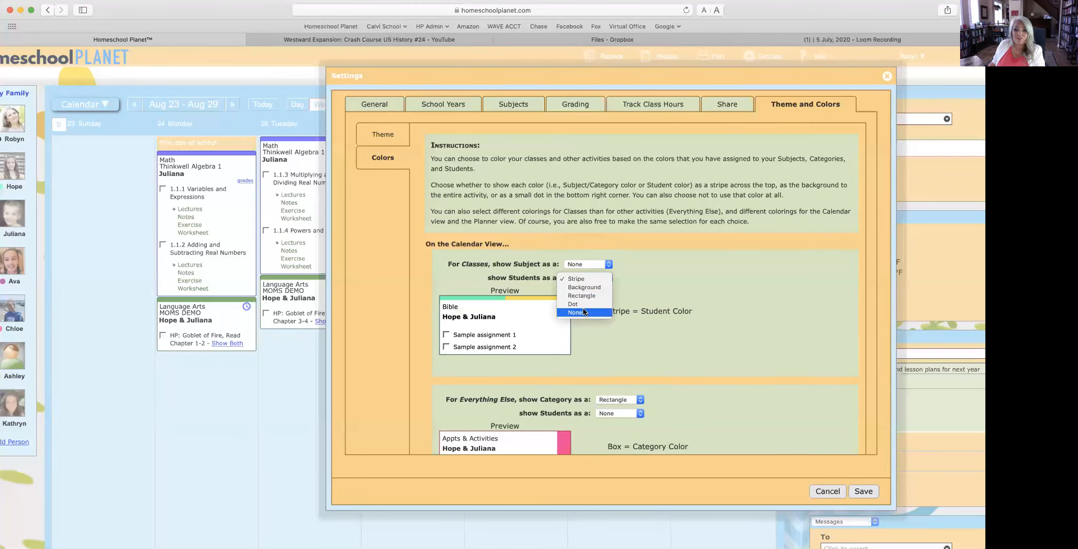
{"action": "left_click", "coordinate": [583, 317]}
{"action": "left_click", "coordinate": [583, 263]}
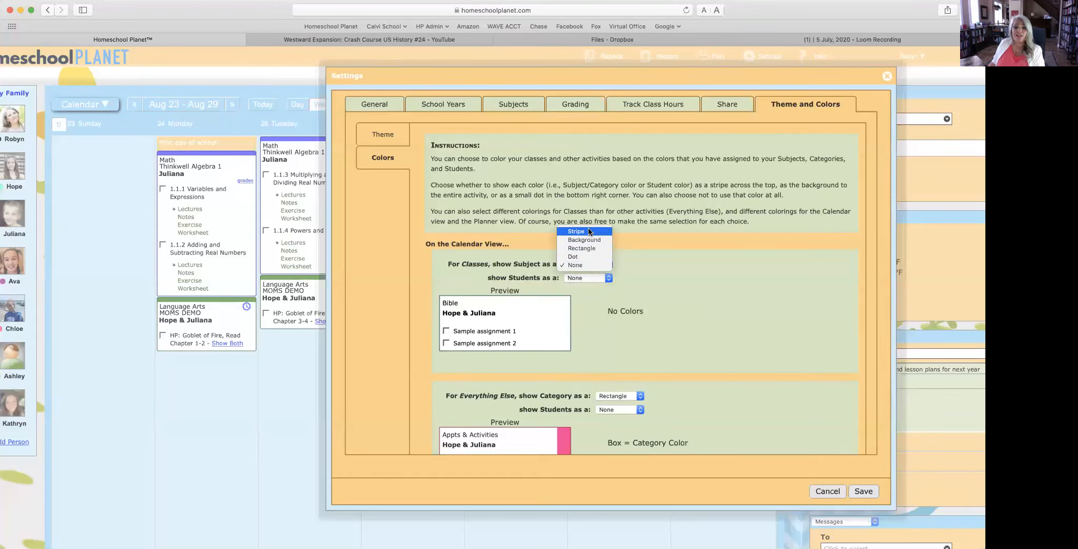
{"action": "left_click", "coordinate": [588, 231]}
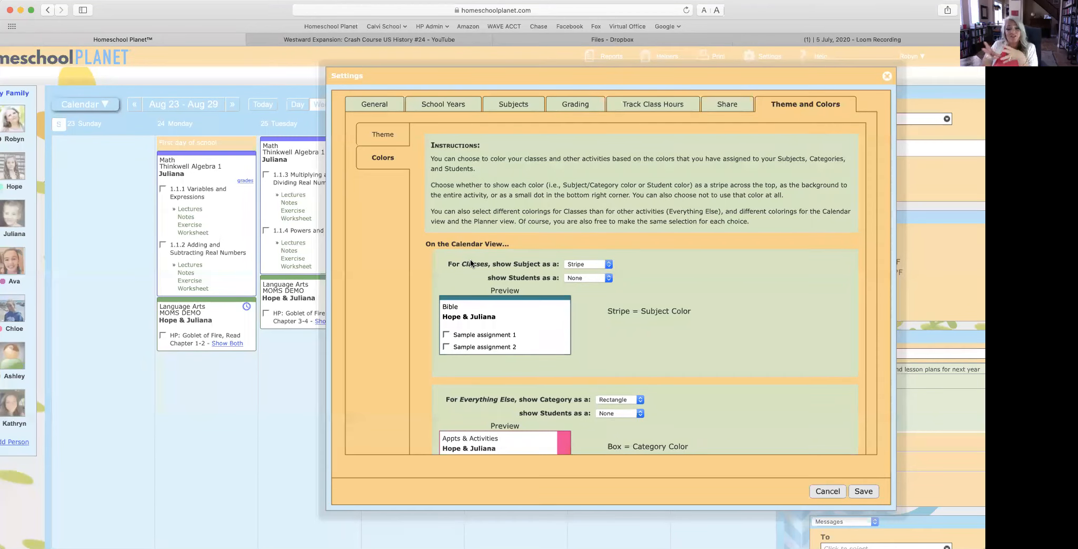
Step: Glance at the background themes and save the settings, returning to the Aug 23–29 week
{"action": "scroll", "coordinate": [471, 261], "scroll_direction": "down", "scroll_amount": 5}
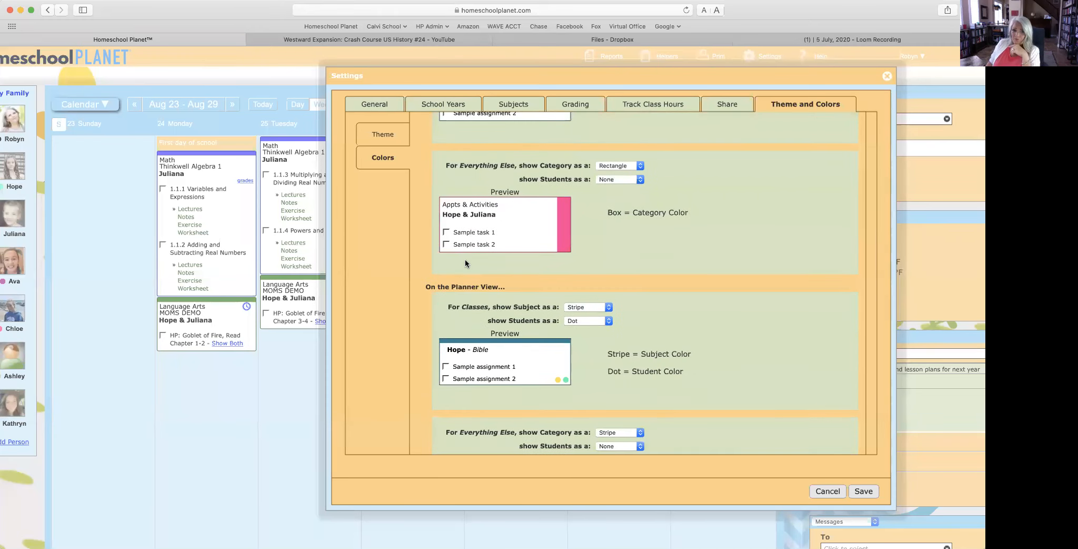
{"action": "scroll", "coordinate": [479, 252], "scroll_direction": "up", "scroll_amount": 3}
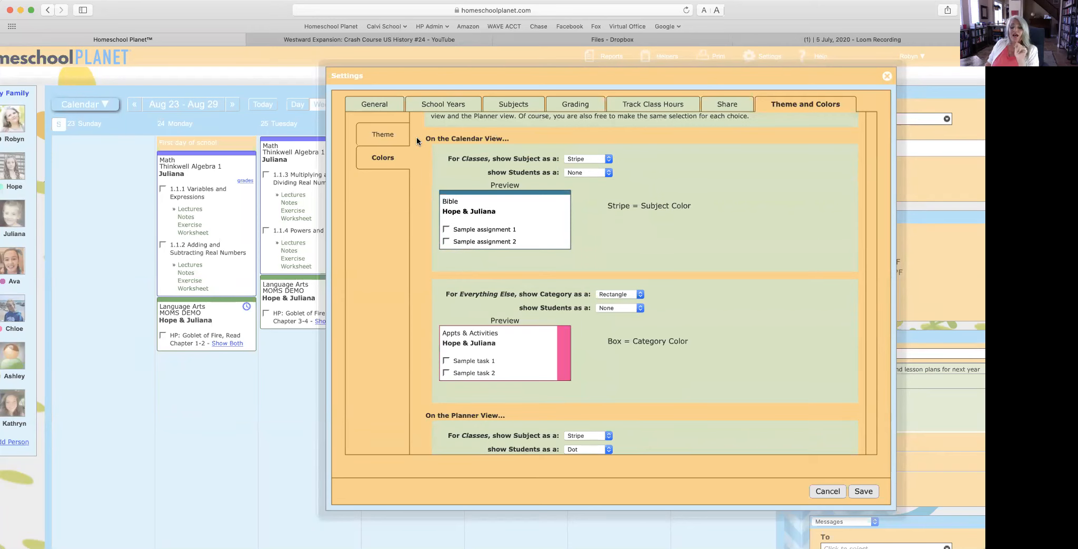
{"action": "scroll", "coordinate": [416, 141], "scroll_direction": "down", "scroll_amount": 5}
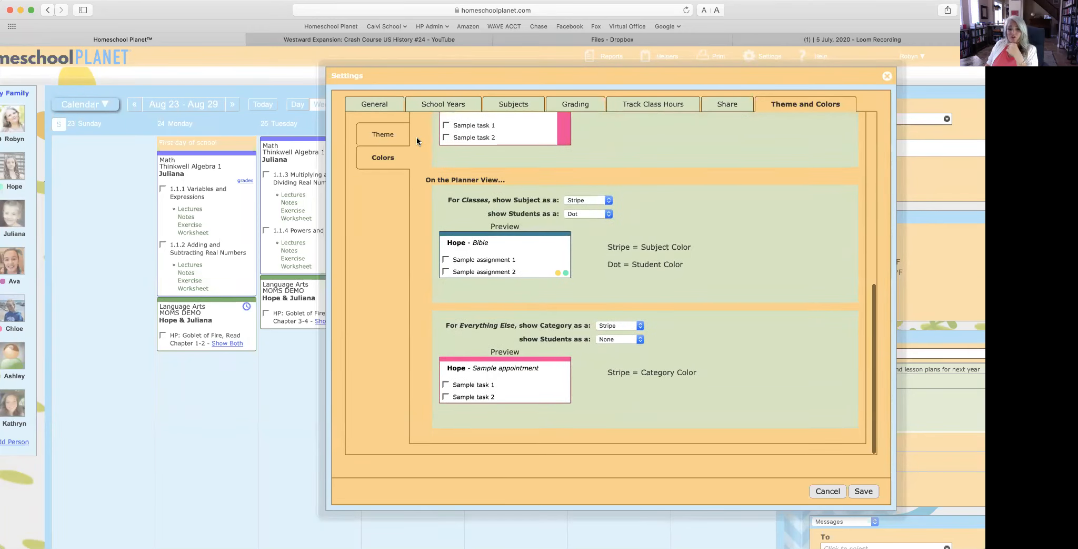
{"action": "scroll", "coordinate": [416, 140], "scroll_direction": "up", "scroll_amount": 3}
{"action": "scroll", "coordinate": [416, 140], "scroll_direction": "up", "scroll_amount": 5}
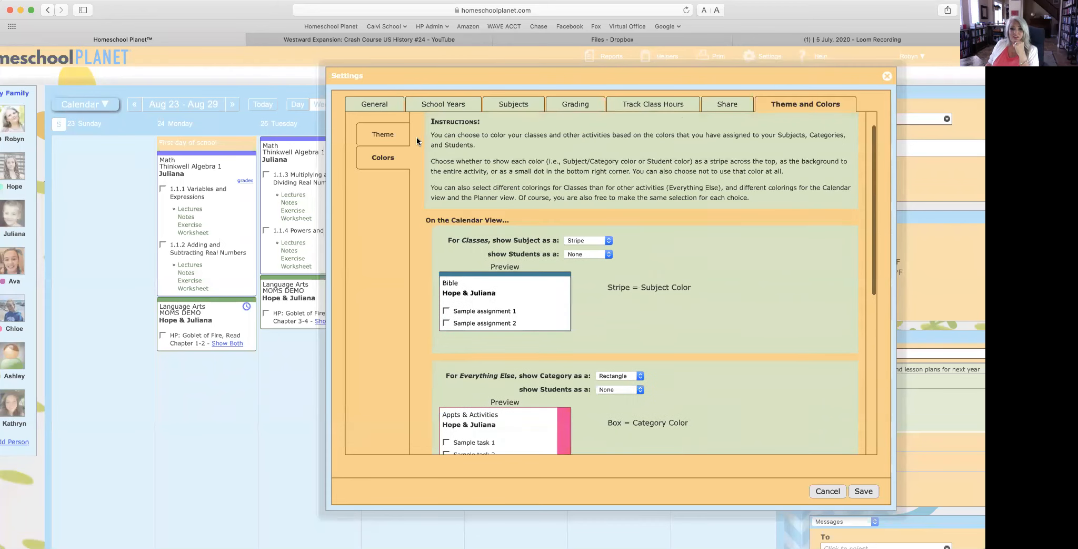
{"action": "left_click", "coordinate": [395, 133]}
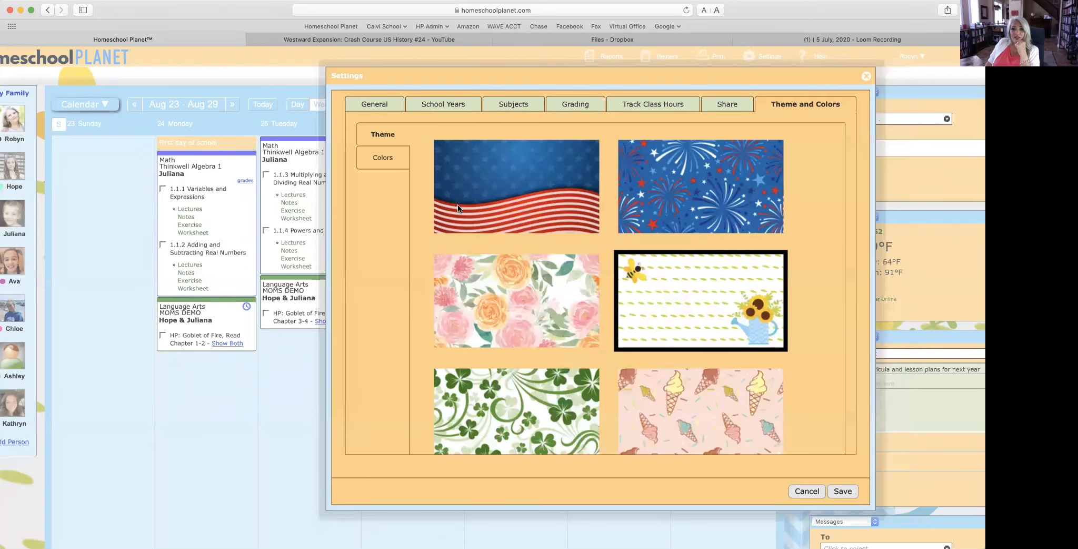
{"action": "left_click", "coordinate": [842, 490]}
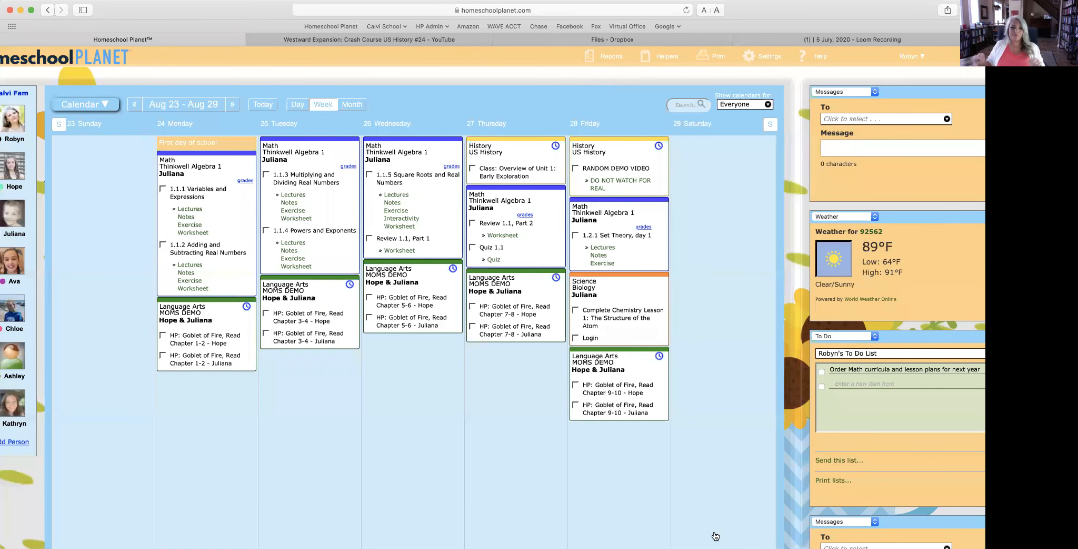
{"action": "scroll", "coordinate": [715, 535], "scroll_direction": "left", "scroll_amount": 3}
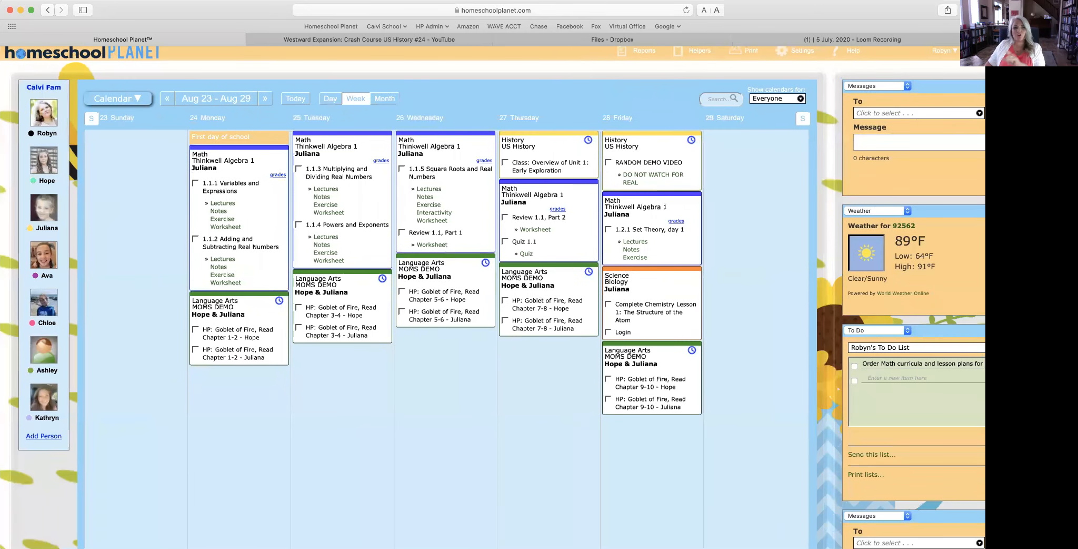
Step: Open Kathryn's attendance settings in Manage Family and turn on attendance tracking
{"action": "left_click", "coordinate": [58, 88]}
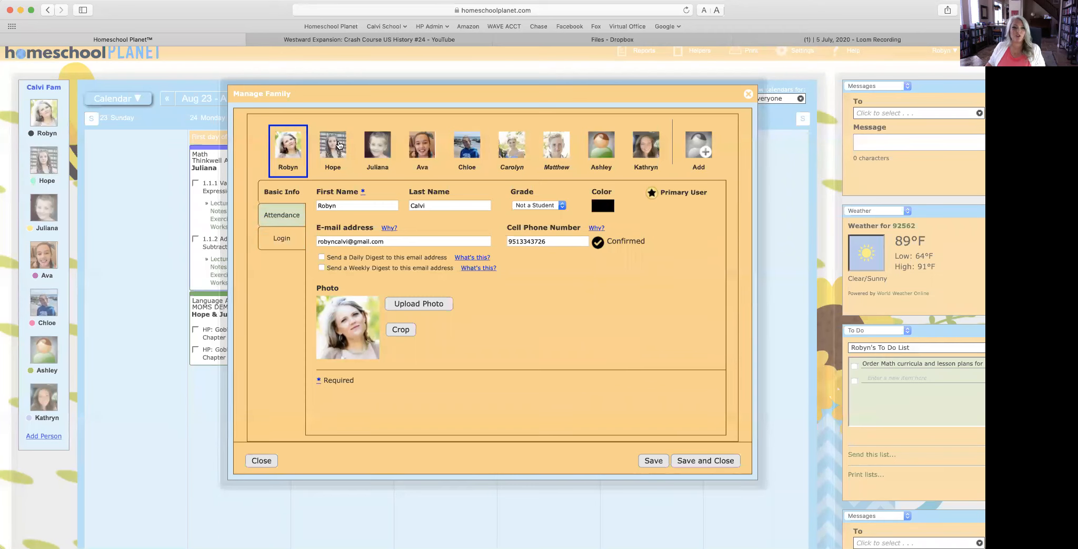
{"action": "left_click", "coordinate": [642, 147]}
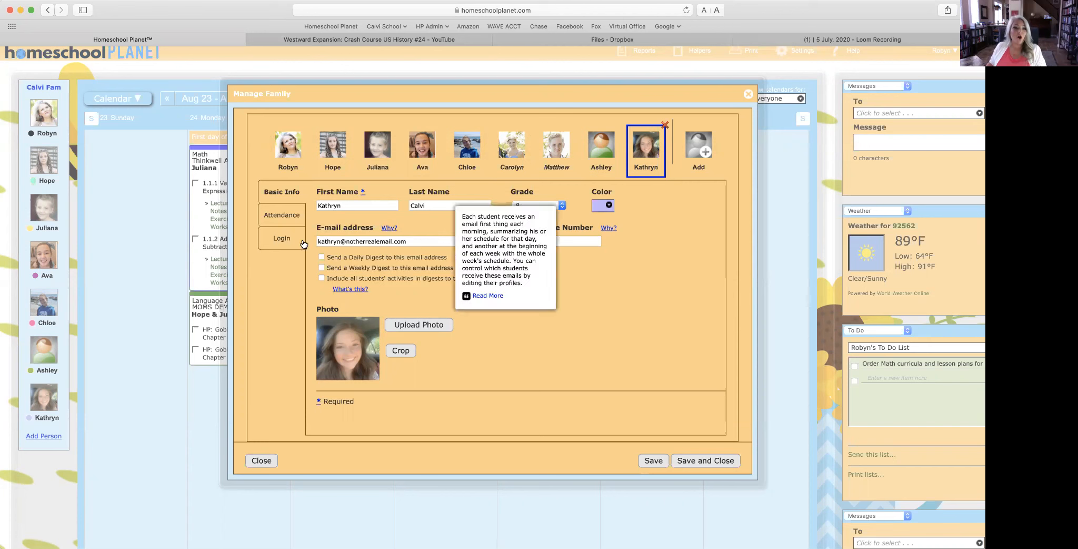
{"action": "left_click", "coordinate": [265, 215]}
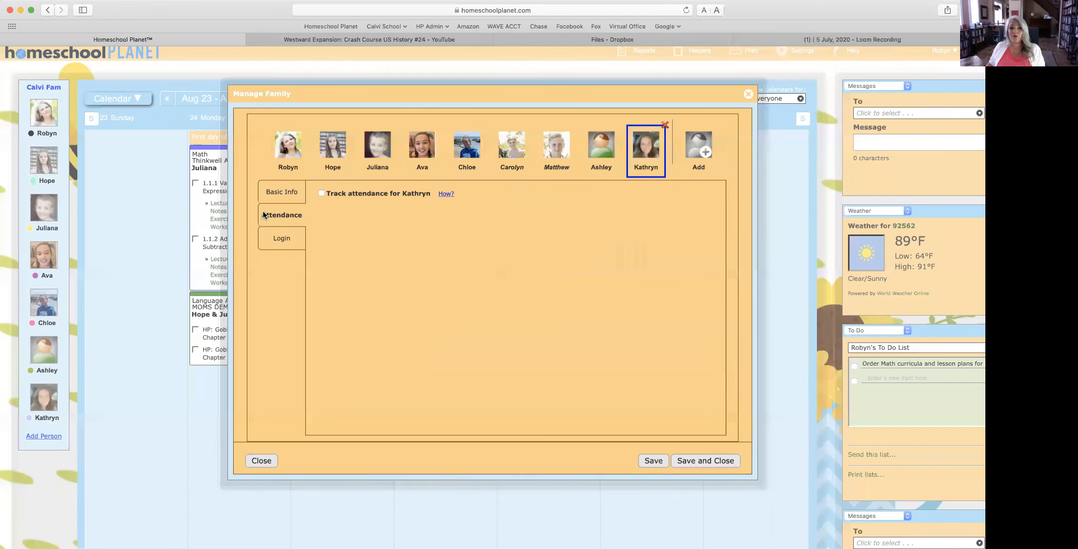
{"action": "left_click", "coordinate": [321, 194]}
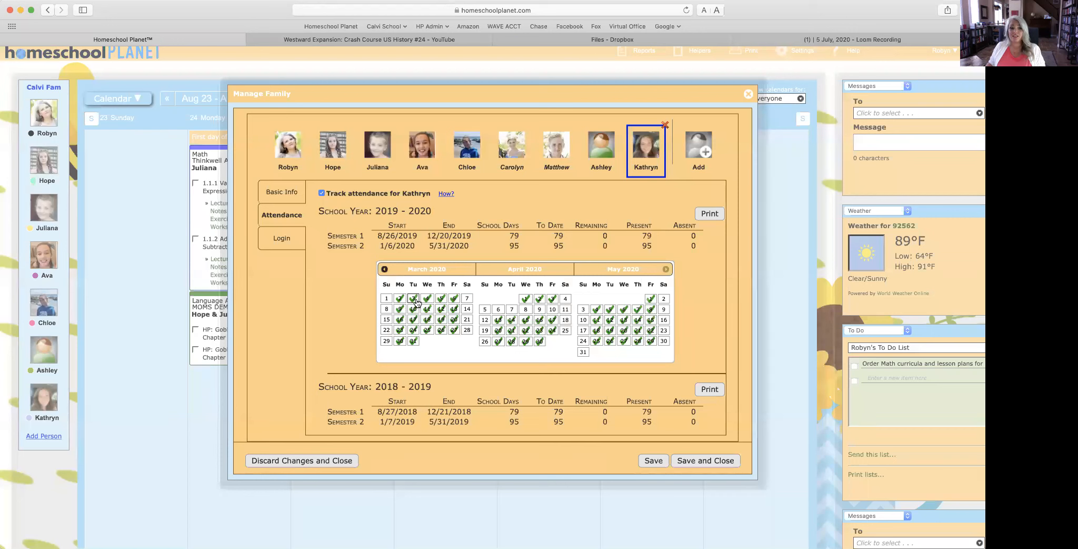
Step: Restore Kathryn's early September 2018 days to present, giving 79 present and 0 absent
{"action": "scroll", "coordinate": [416, 302], "scroll_direction": "down", "scroll_amount": 5}
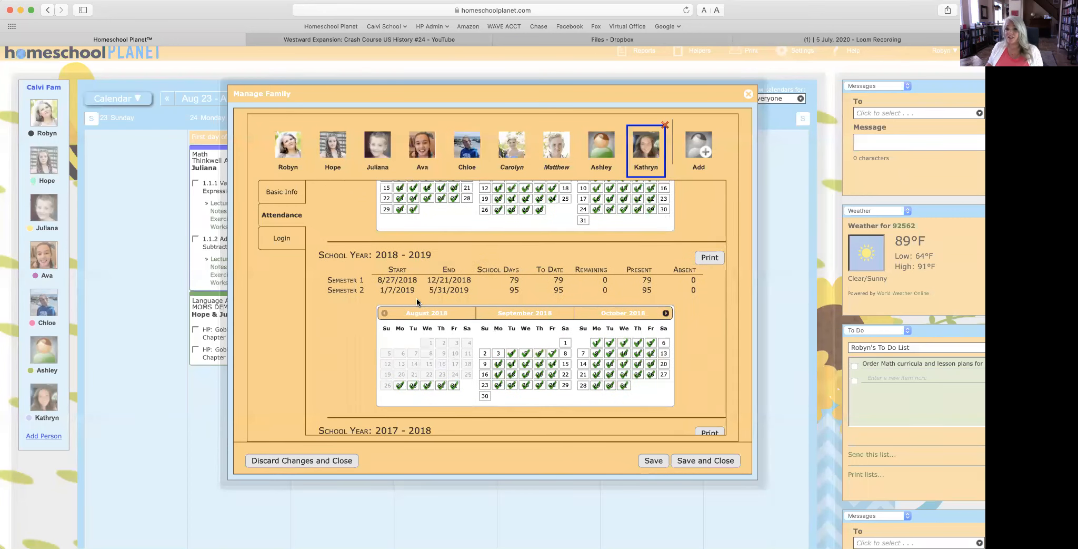
{"action": "left_click", "coordinate": [511, 352]}
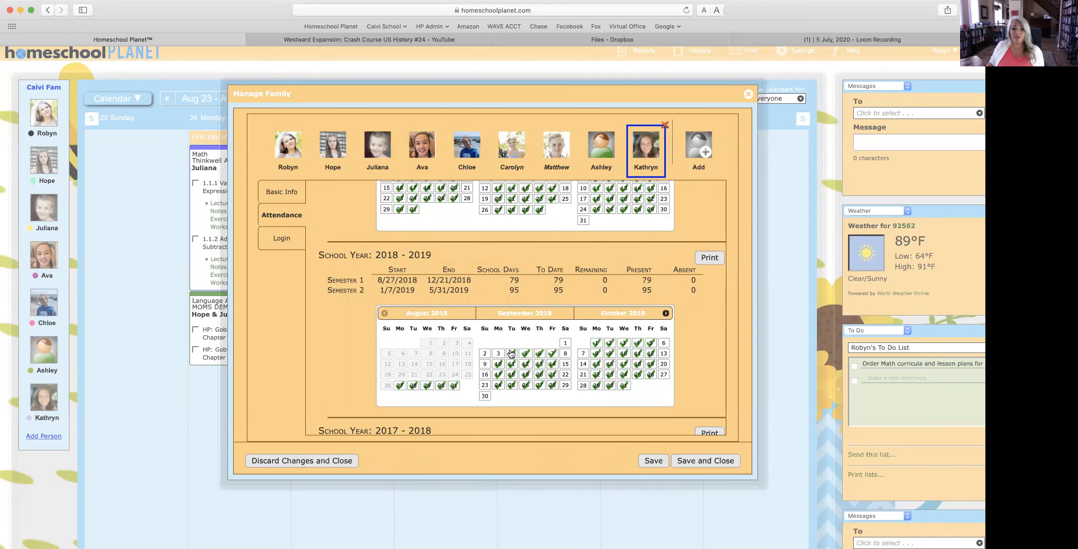
{"action": "left_click", "coordinate": [529, 354]}
{"action": "left_click", "coordinate": [539, 353]}
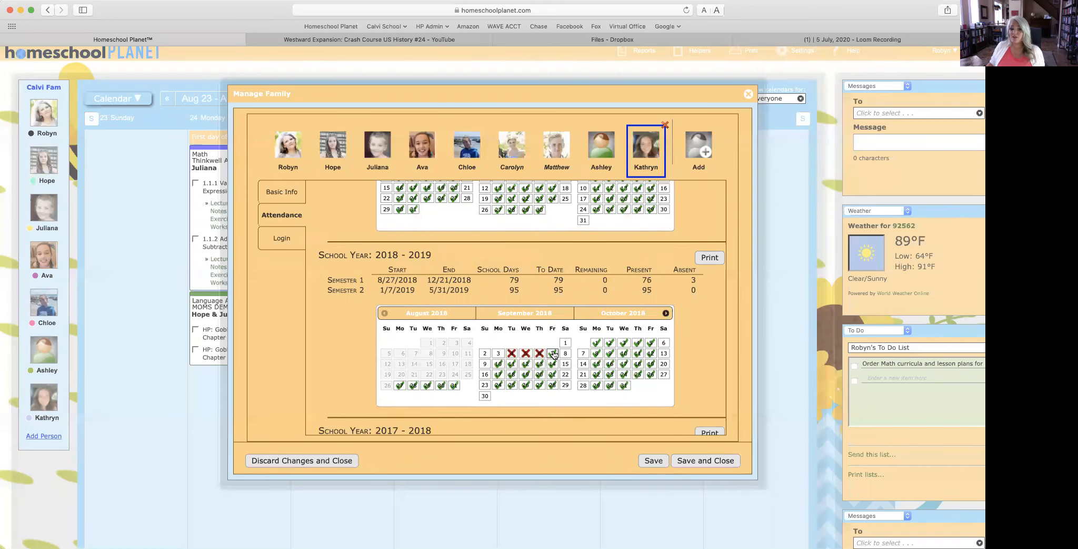
{"action": "left_click", "coordinate": [552, 353]}
{"action": "left_click", "coordinate": [539, 352]}
{"action": "left_click", "coordinate": [525, 353]}
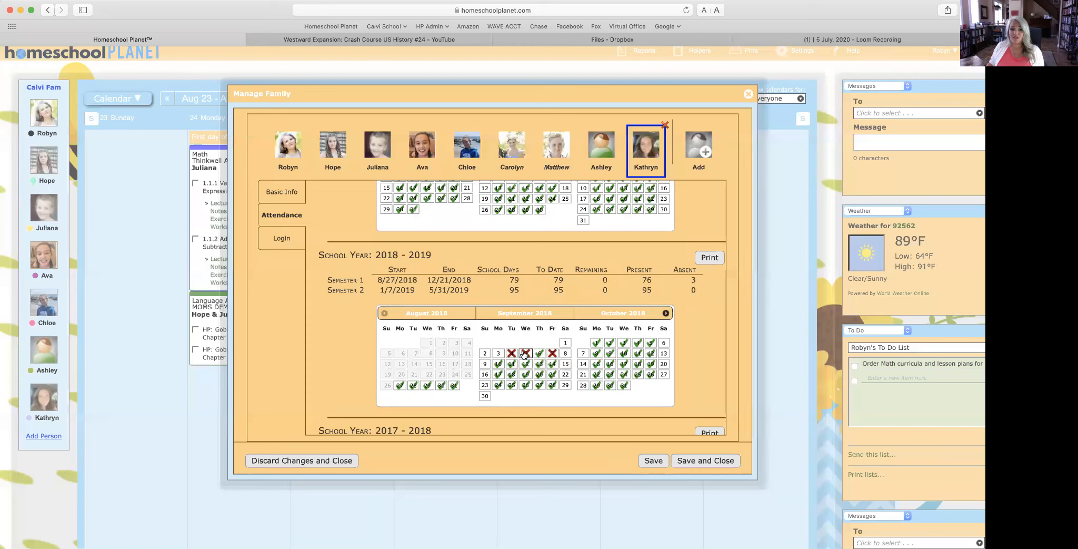
{"action": "left_click", "coordinate": [511, 352]}
{"action": "left_click", "coordinate": [553, 353]}
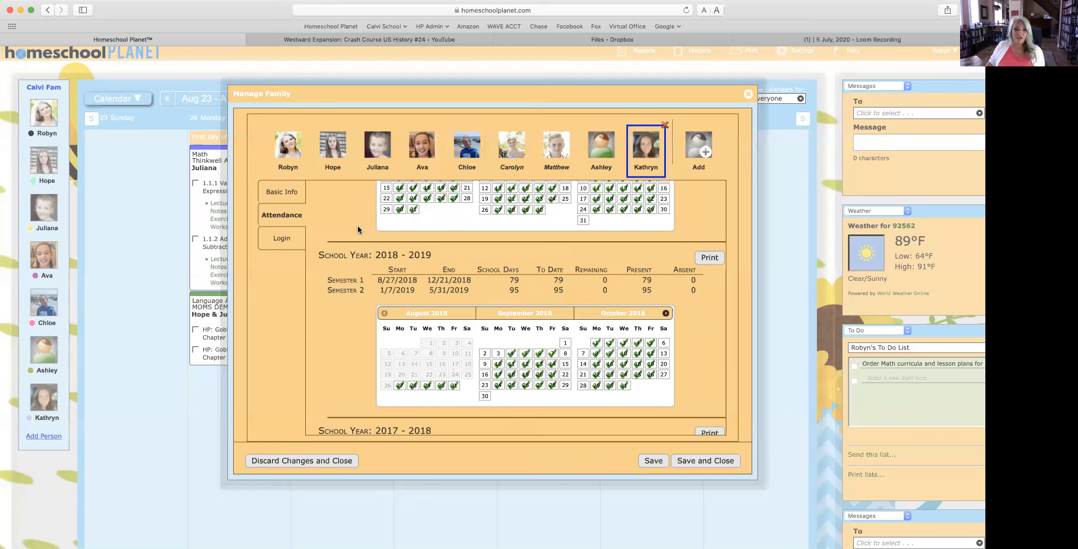
{"action": "left_click", "coordinate": [280, 241]}
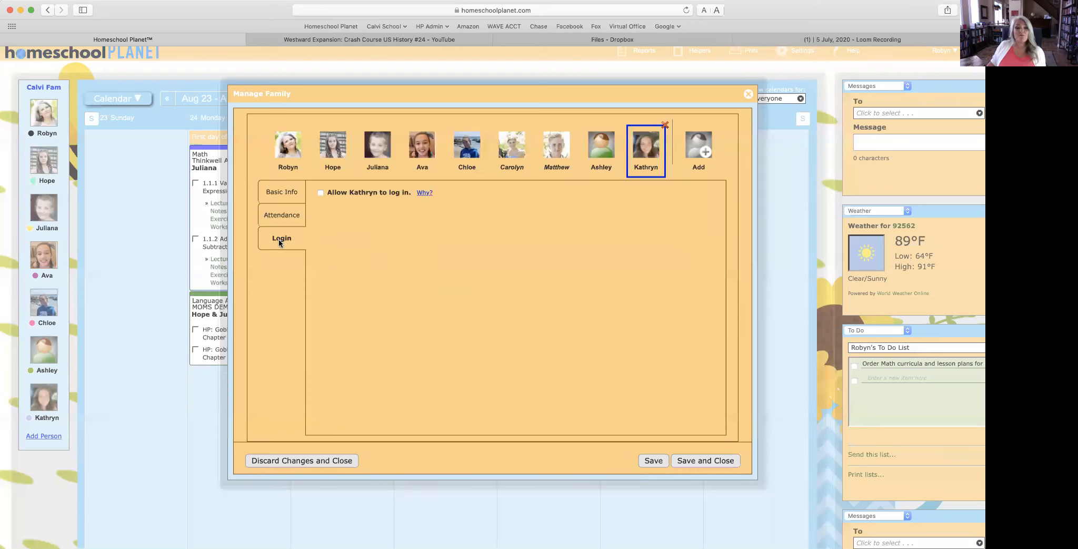
Step: Allow Kathryn to log in and give her a password of her own
{"action": "left_click", "coordinate": [320, 193]}
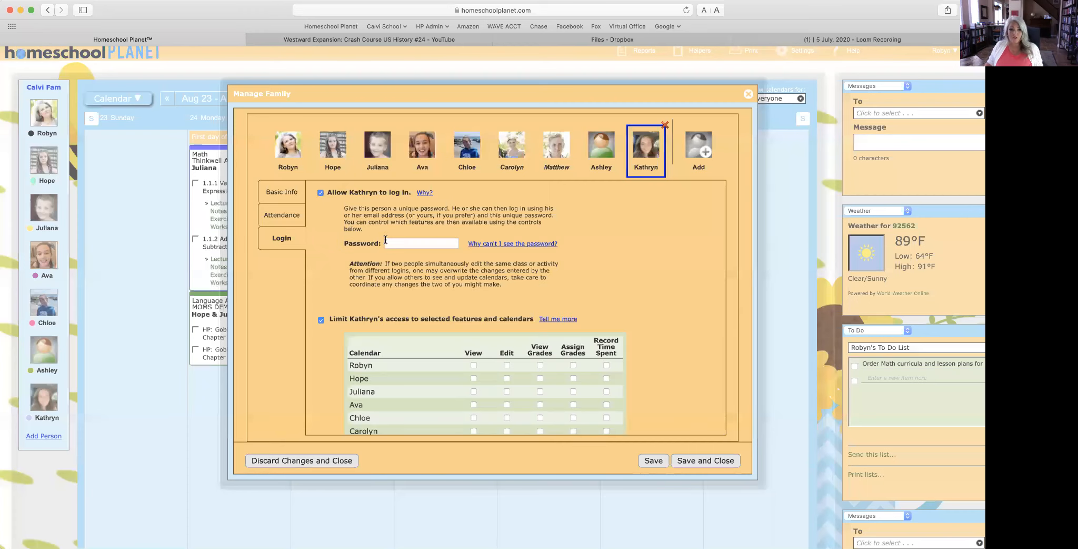
{"action": "left_click", "coordinate": [403, 244]}
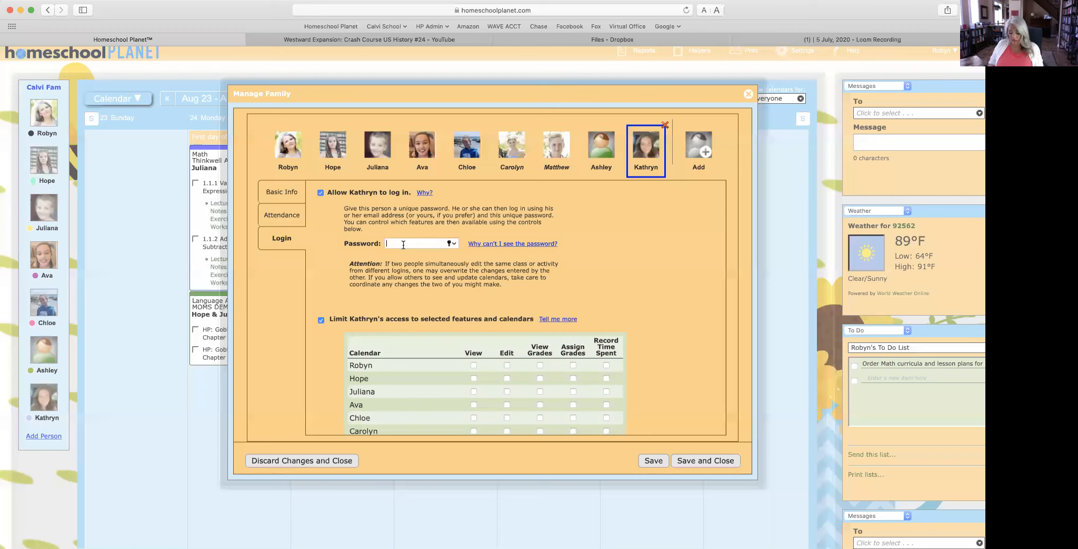
{"action": "type", "text": "••••••"}
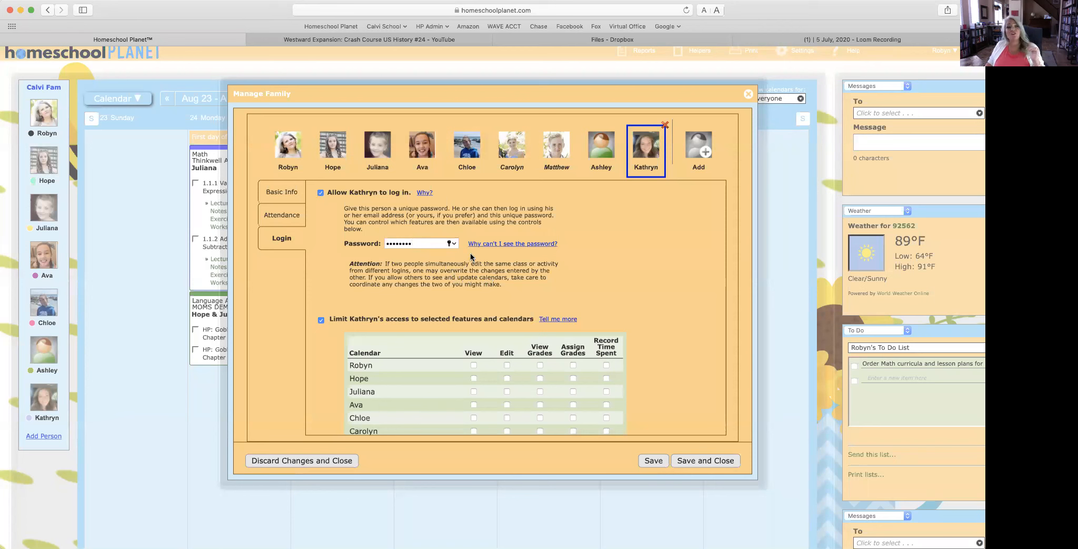
{"action": "scroll", "coordinate": [470, 254], "scroll_direction": "down", "scroll_amount": 3}
{"action": "scroll", "coordinate": [471, 255], "scroll_direction": "up", "scroll_amount": 3}
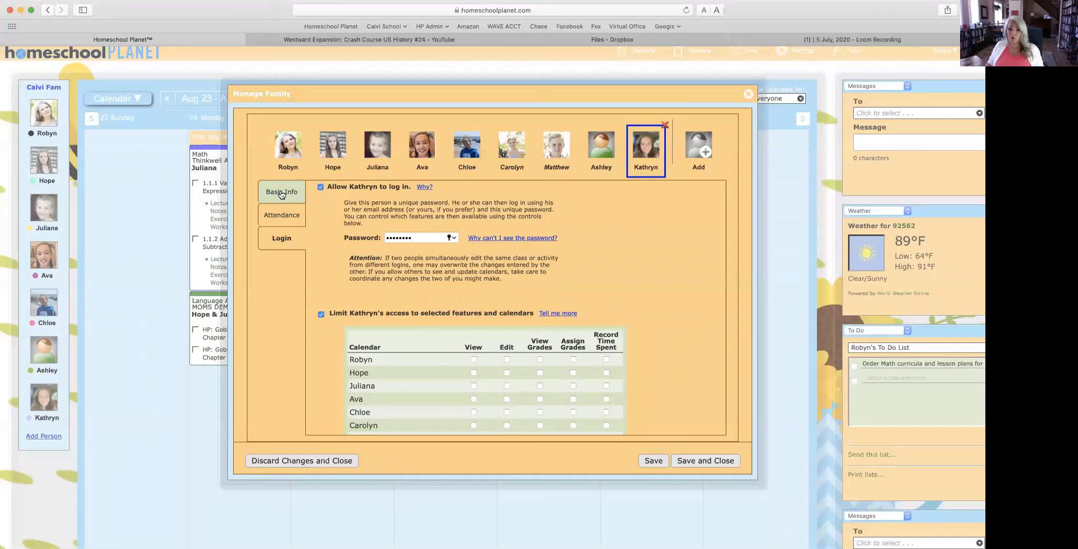
{"action": "left_click", "coordinate": [282, 193]}
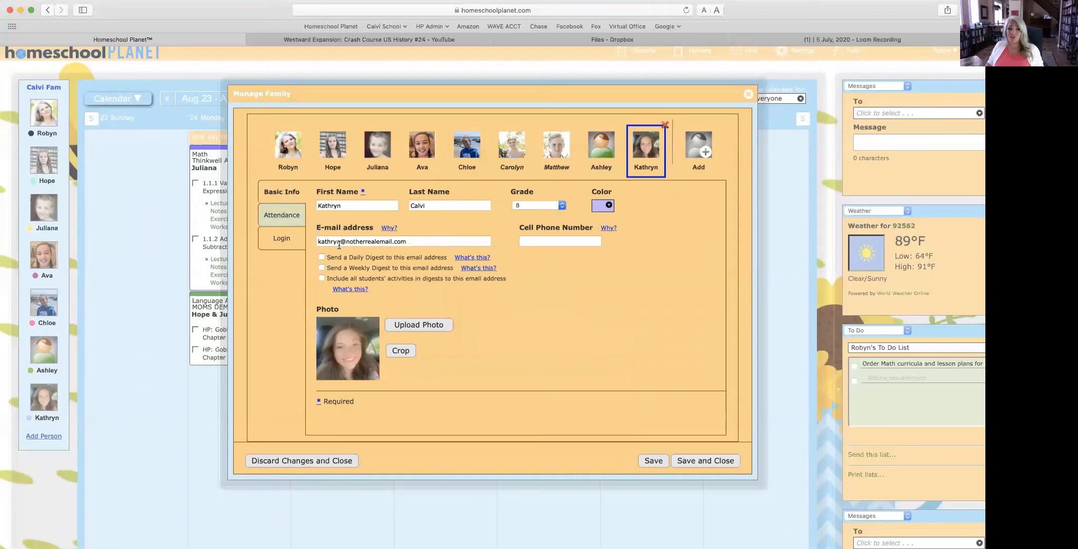
{"action": "left_click", "coordinate": [282, 240]}
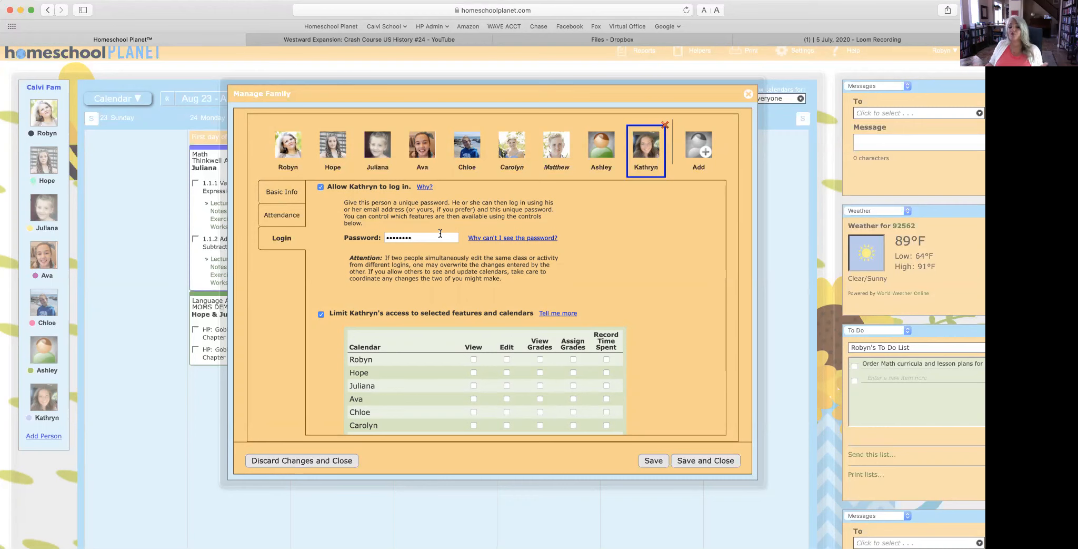
{"action": "scroll", "coordinate": [440, 233], "scroll_direction": "down", "scroll_amount": 5}
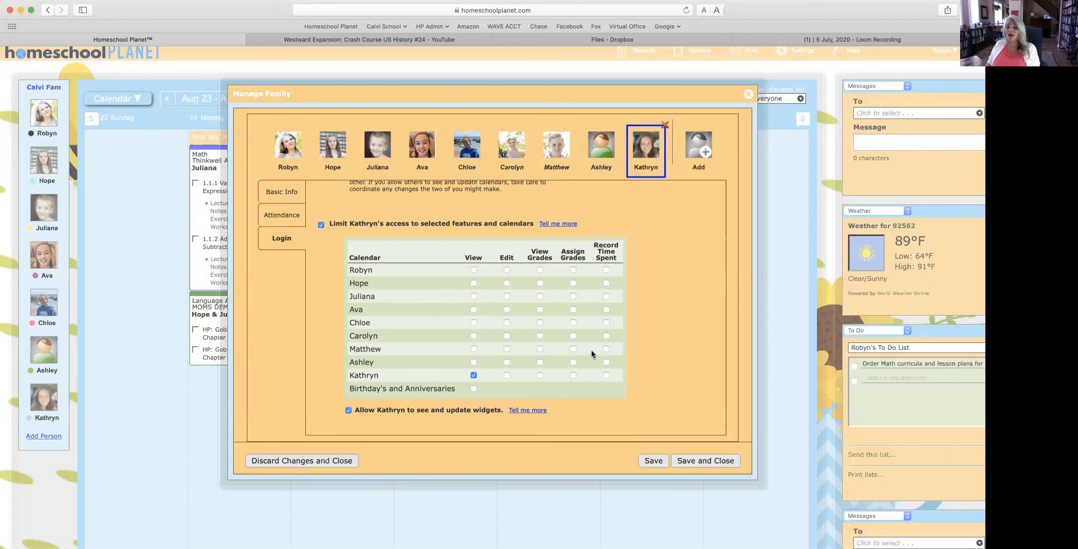
Step: Clear the E-mail address field in Kathryn's Basic Info, then recheck her Login settings
{"action": "mouse_move", "coordinate": [517, 160]}
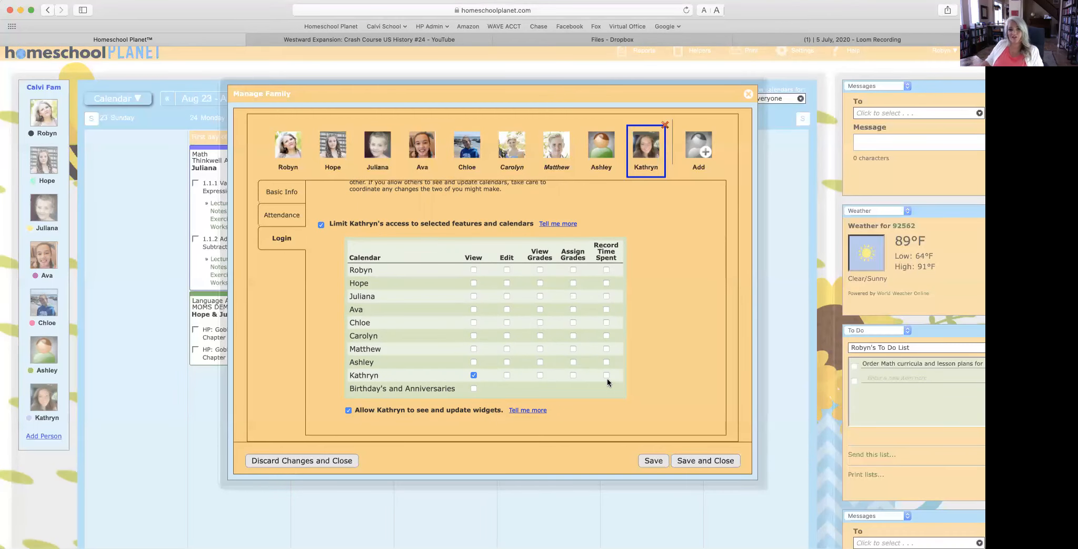
{"action": "scroll", "coordinate": [607, 378], "scroll_direction": "down", "scroll_amount": 1}
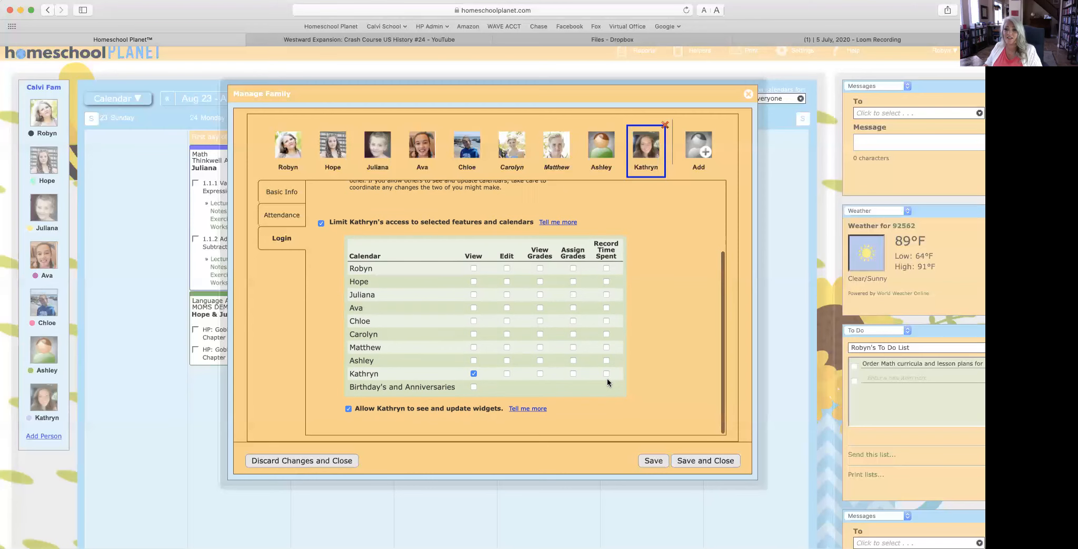
{"action": "scroll", "coordinate": [607, 377], "scroll_direction": "up", "scroll_amount": 1}
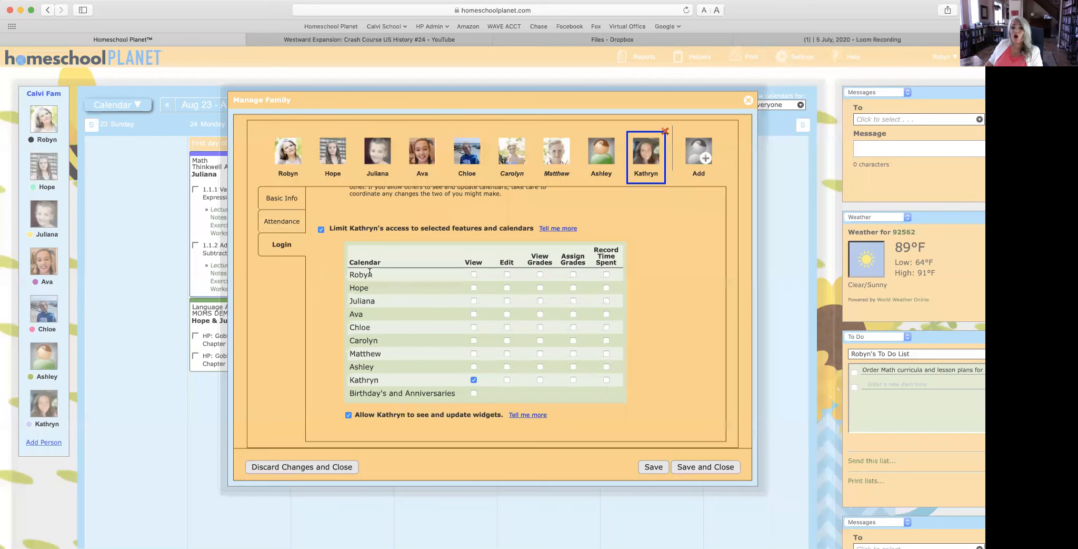
{"action": "scroll", "coordinate": [368, 274], "scroll_direction": "up", "scroll_amount": 4}
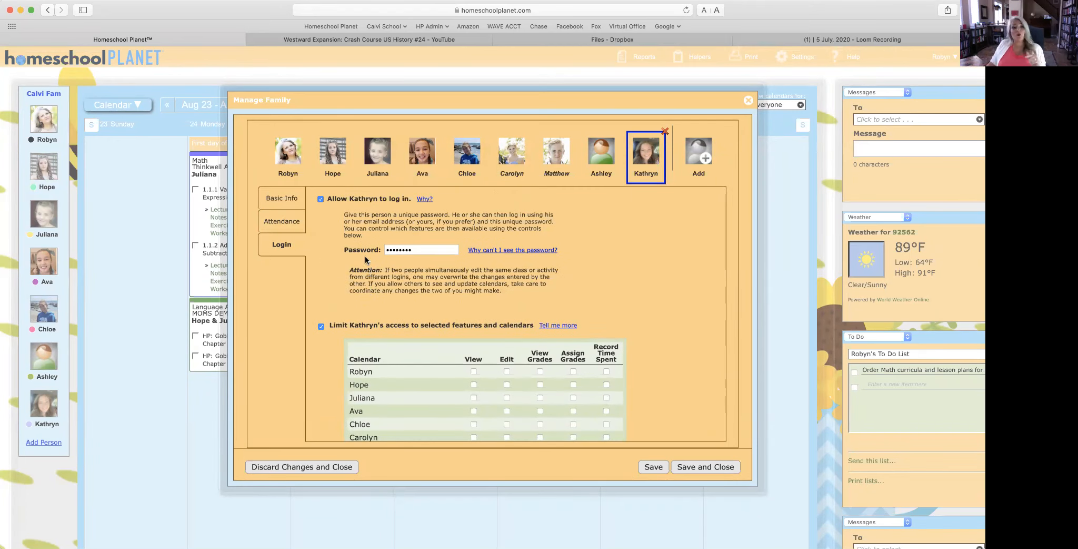
{"action": "left_click", "coordinate": [287, 199]}
{"action": "left_click_drag", "start_coordinate": [416, 247], "coordinate": [254, 251]}
{"action": "key", "text": "BackSpace"}
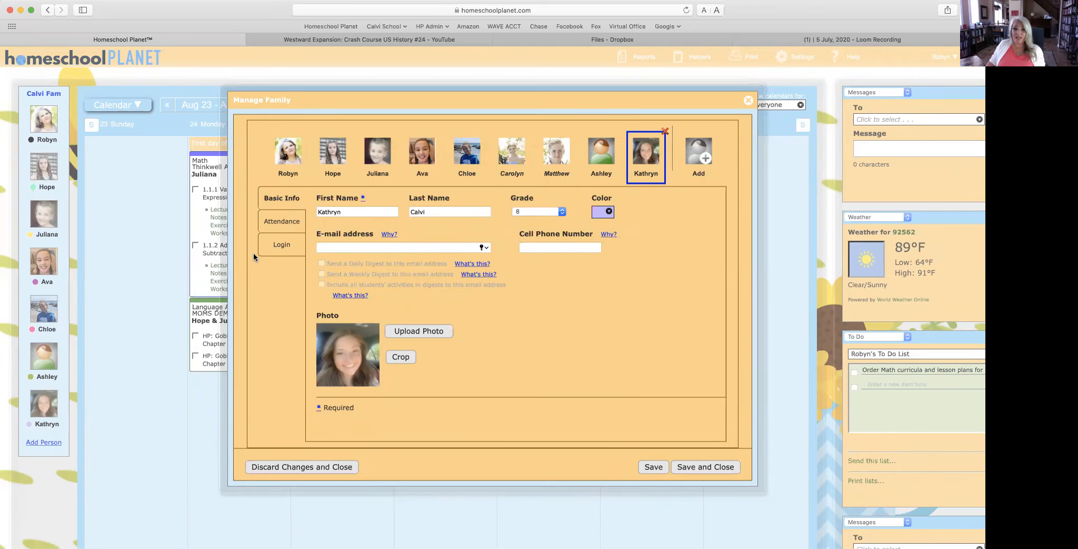
{"action": "left_click", "coordinate": [281, 245]}
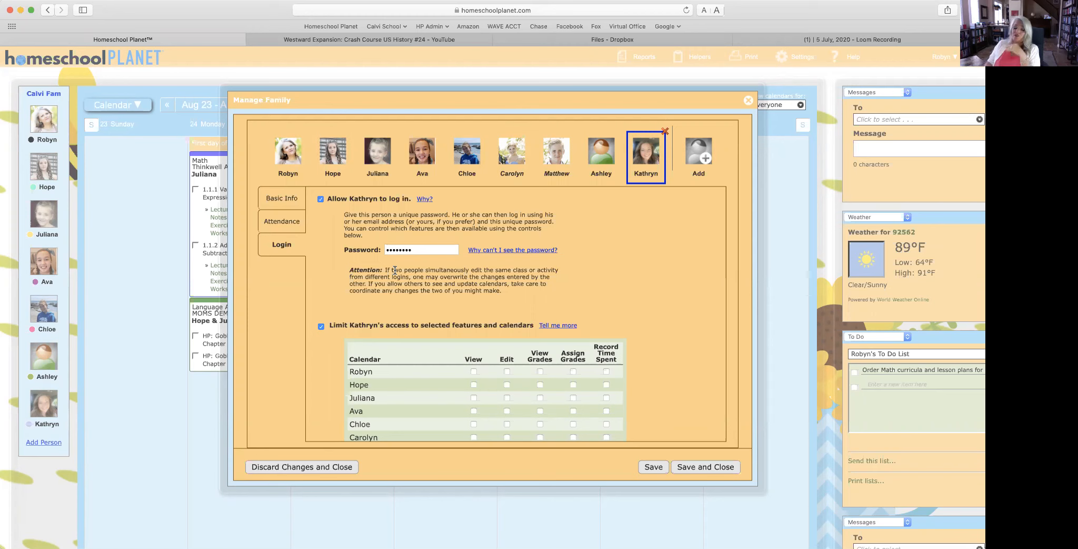
{"action": "scroll", "coordinate": [399, 326], "scroll_direction": "down", "scroll_amount": 1}
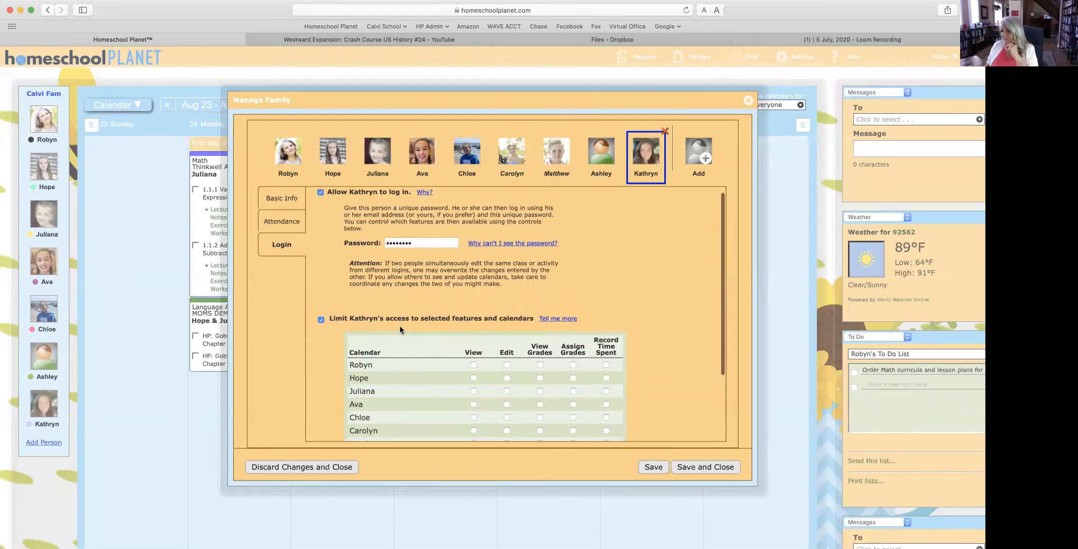
{"action": "scroll", "coordinate": [400, 329], "scroll_direction": "up", "scroll_amount": 1}
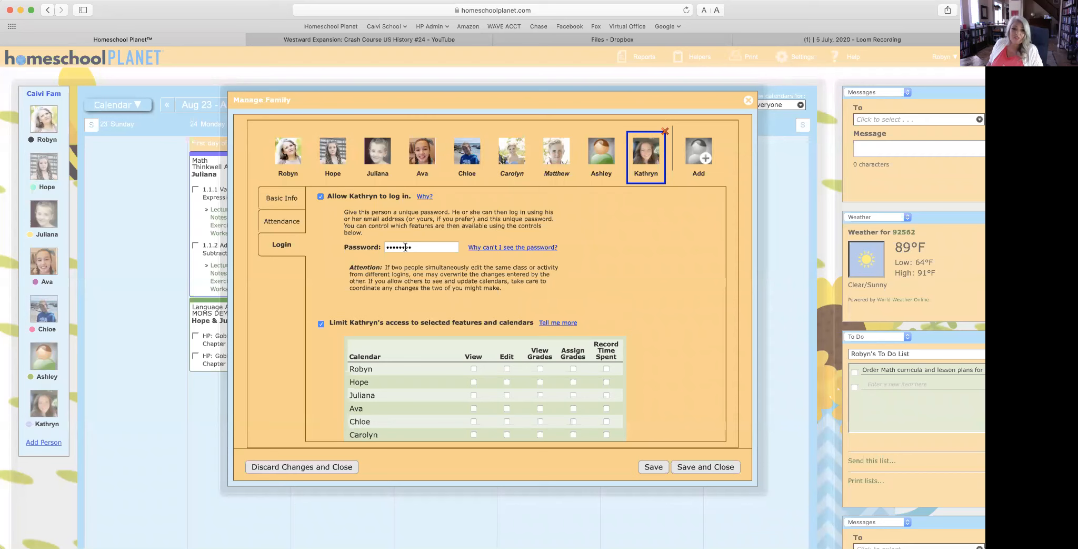
Step: Save and close the family settings, choosing Save Anyway at the unconfirmed phone numbers warning
{"action": "left_click", "coordinate": [719, 467]}
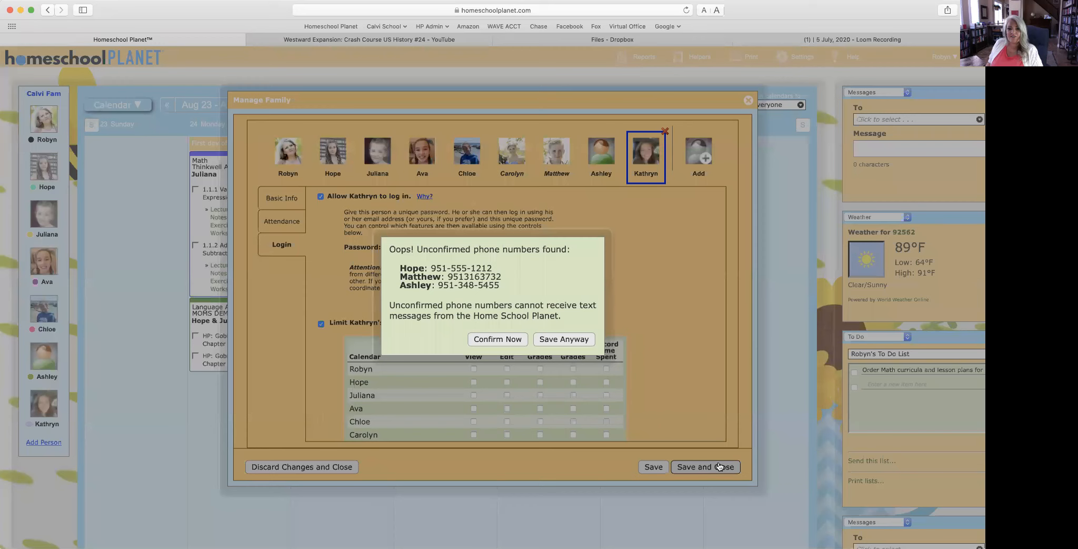
{"action": "left_click", "coordinate": [575, 340]}
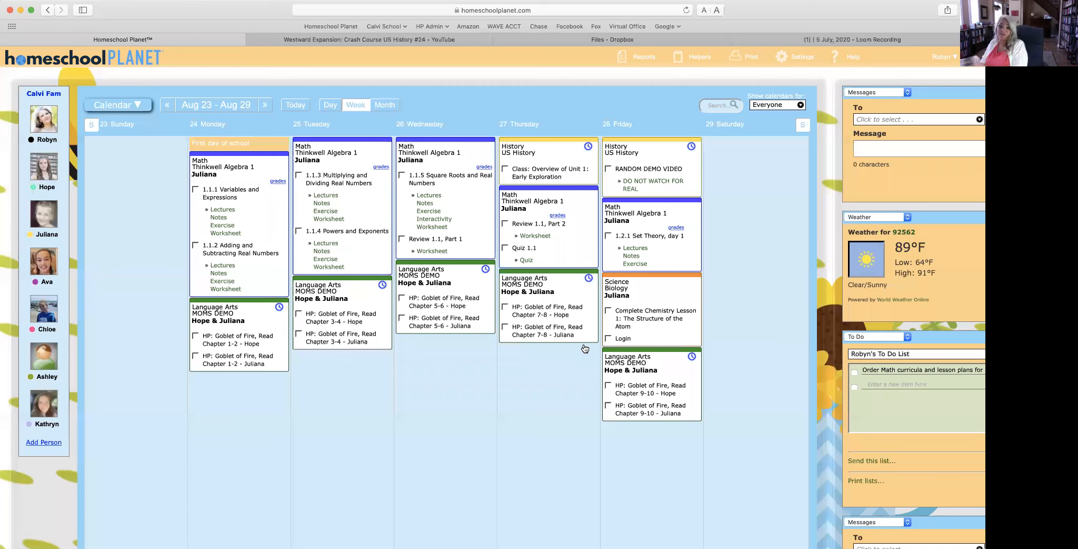
Step: Name a new birthday event for the student and give it a new magenta 'Events' category
{"action": "left_click", "coordinate": [257, 409]}
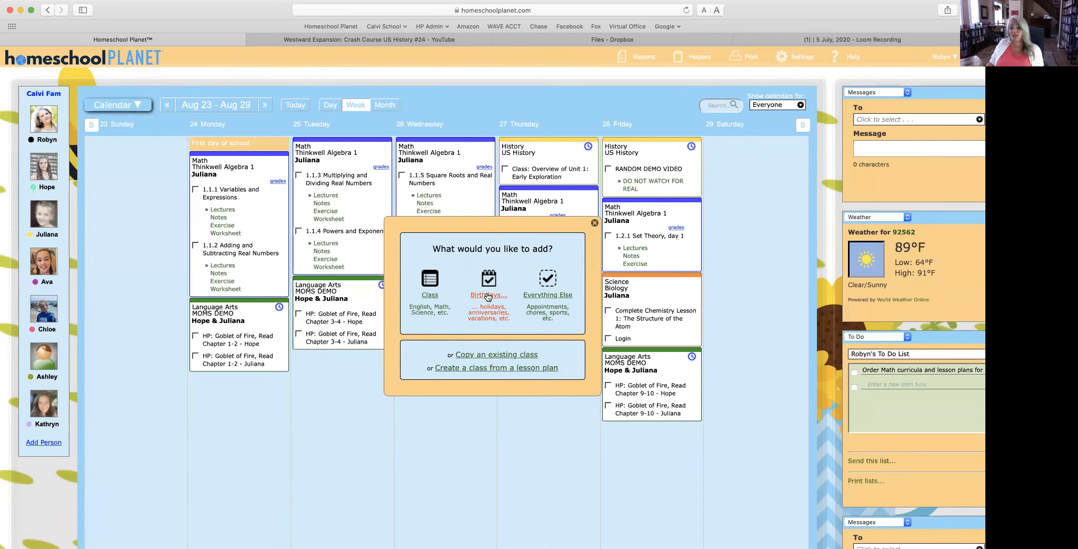
{"action": "key", "text": "Escape"}
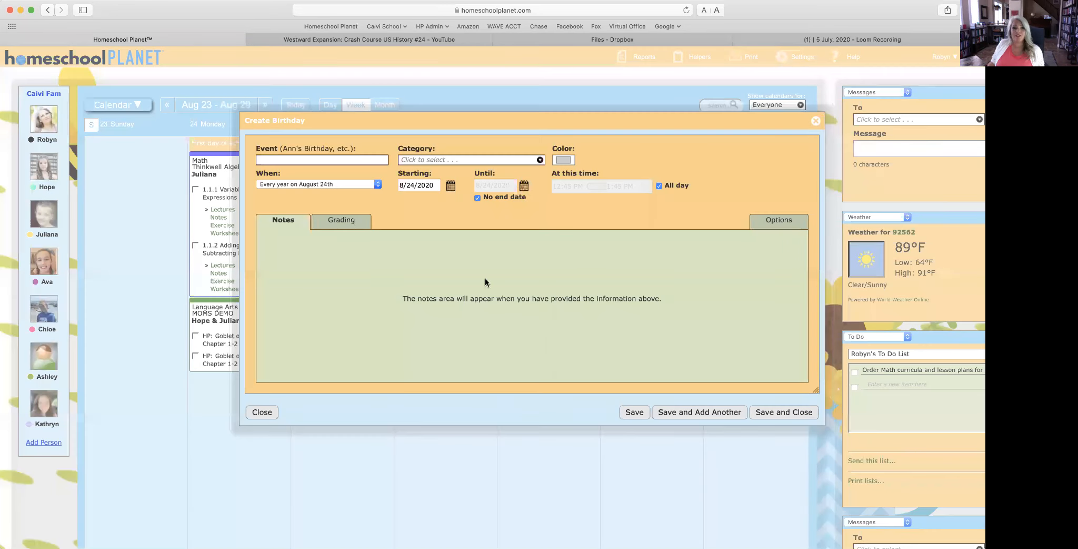
{"action": "type", "text": "Hope's Birthday"}
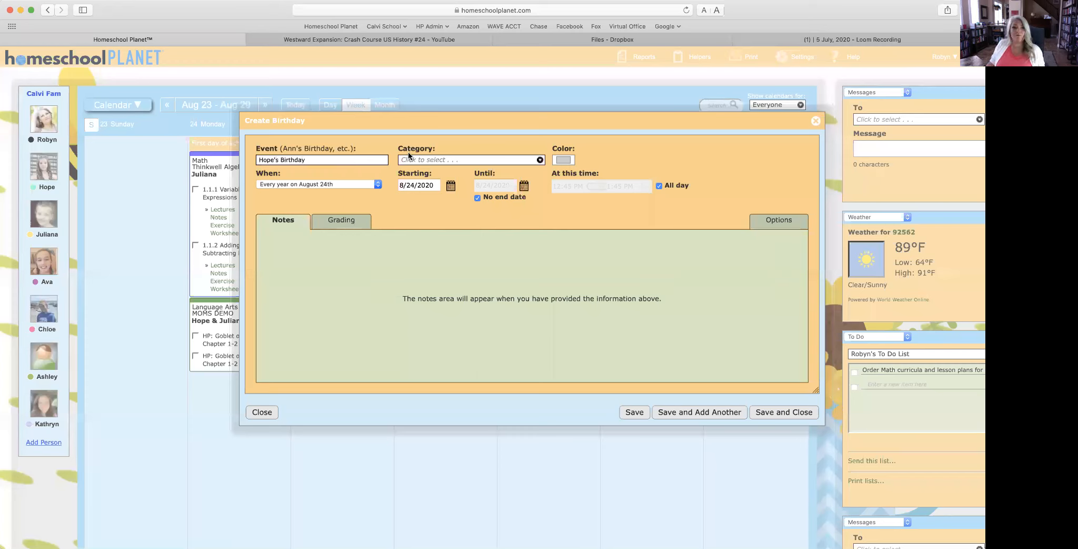
{"action": "left_click", "coordinate": [452, 161]}
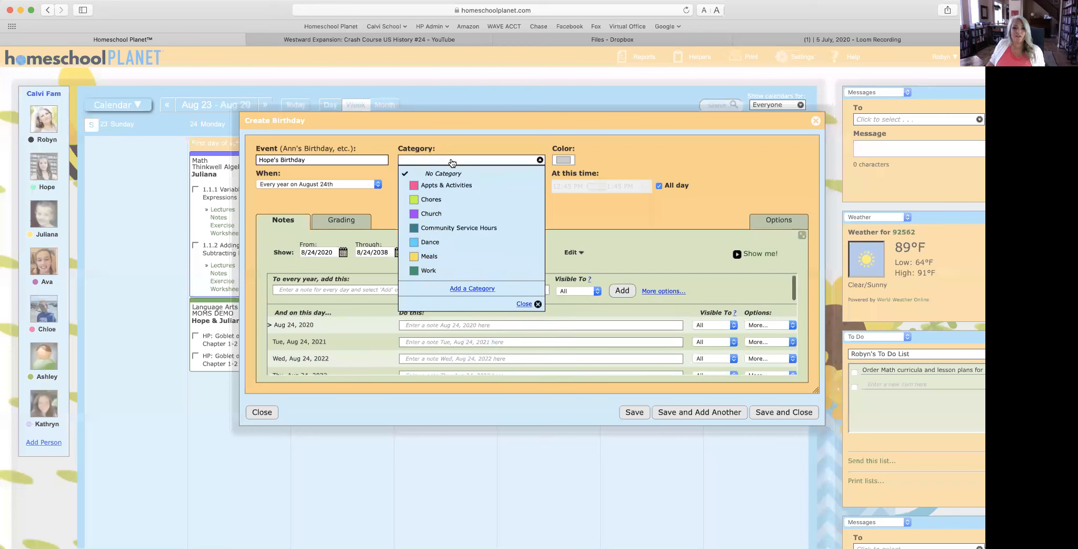
{"action": "left_click", "coordinate": [470, 288]}
{"action": "type", "text": "Events"}
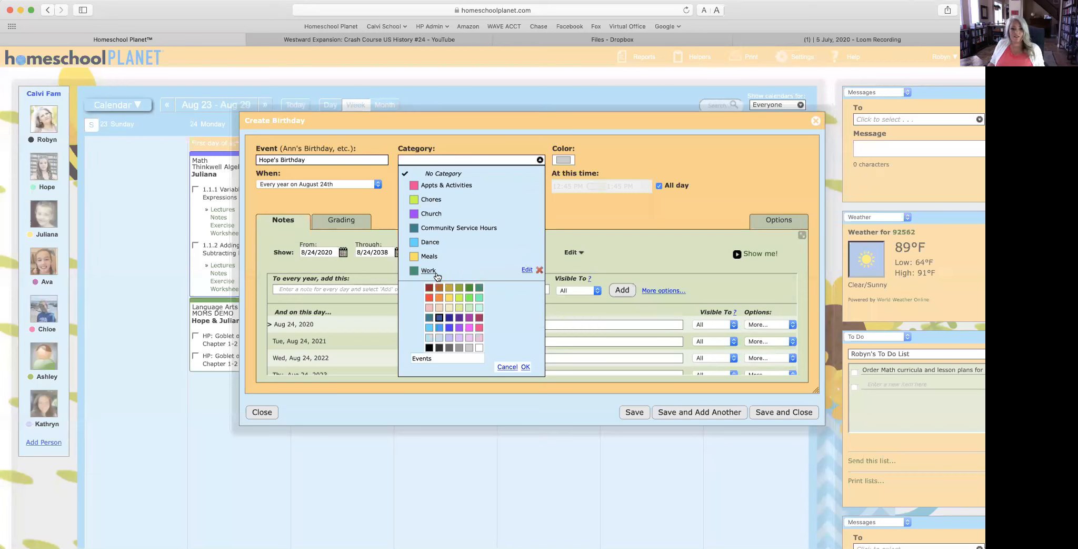
{"action": "left_click", "coordinate": [469, 327]}
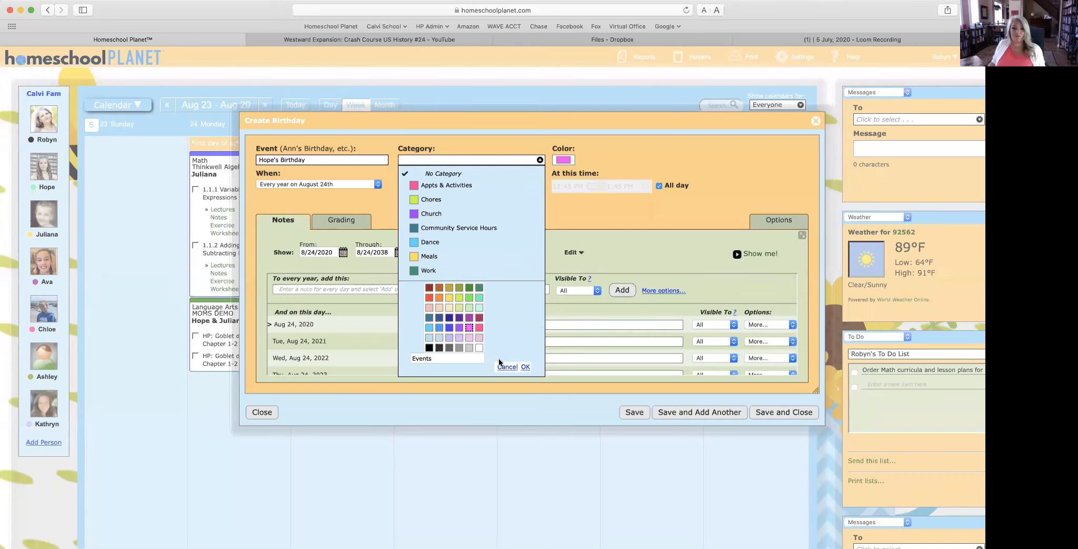
{"action": "left_click", "coordinate": [525, 367]}
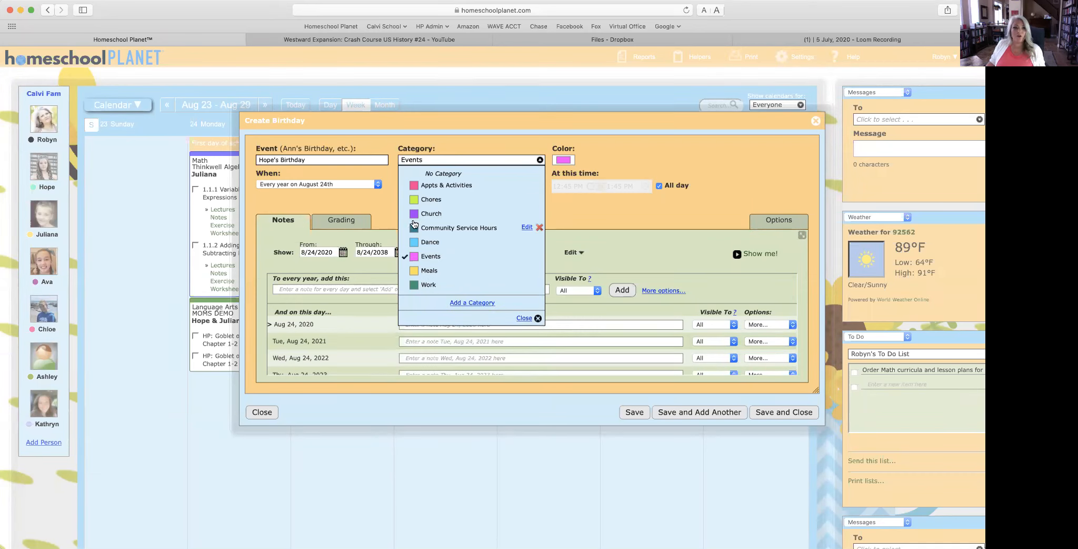
{"action": "left_click", "coordinate": [528, 319]}
Step: Set the birthday to the specific date July 12 and save it to the calendar
{"action": "left_click", "coordinate": [301, 184]}
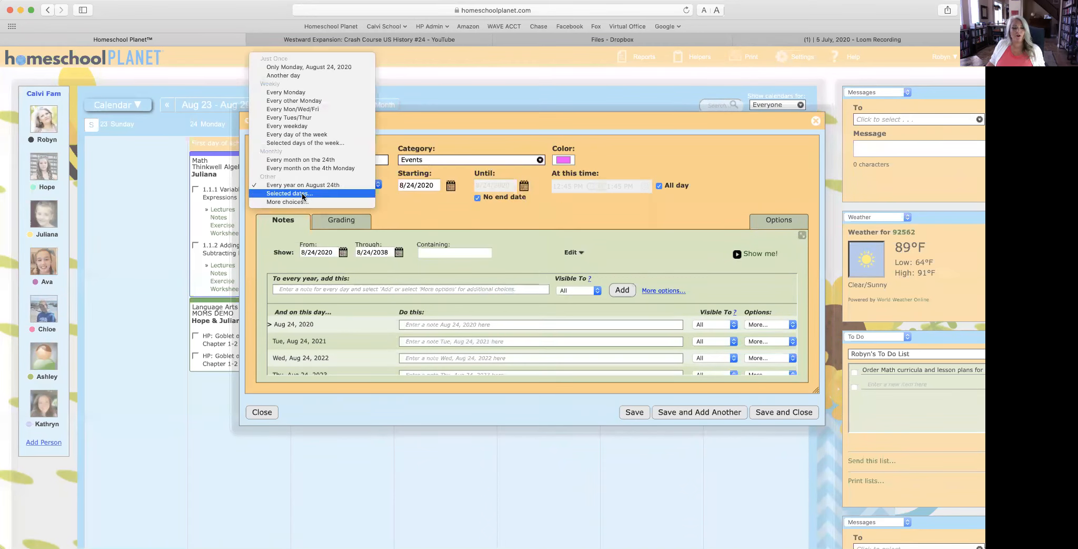
{"action": "left_click", "coordinate": [301, 193]}
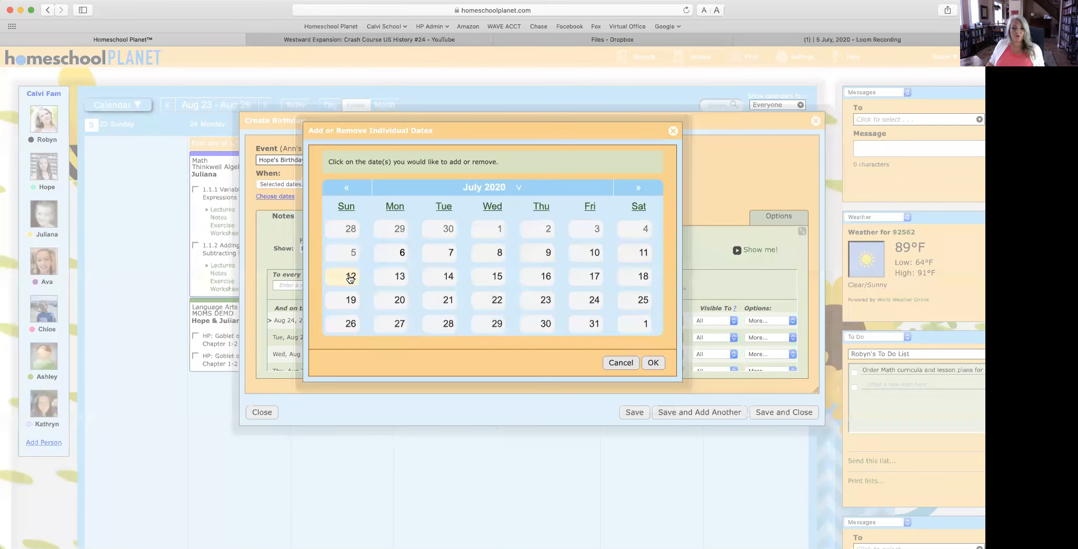
{"action": "left_click", "coordinate": [350, 277]}
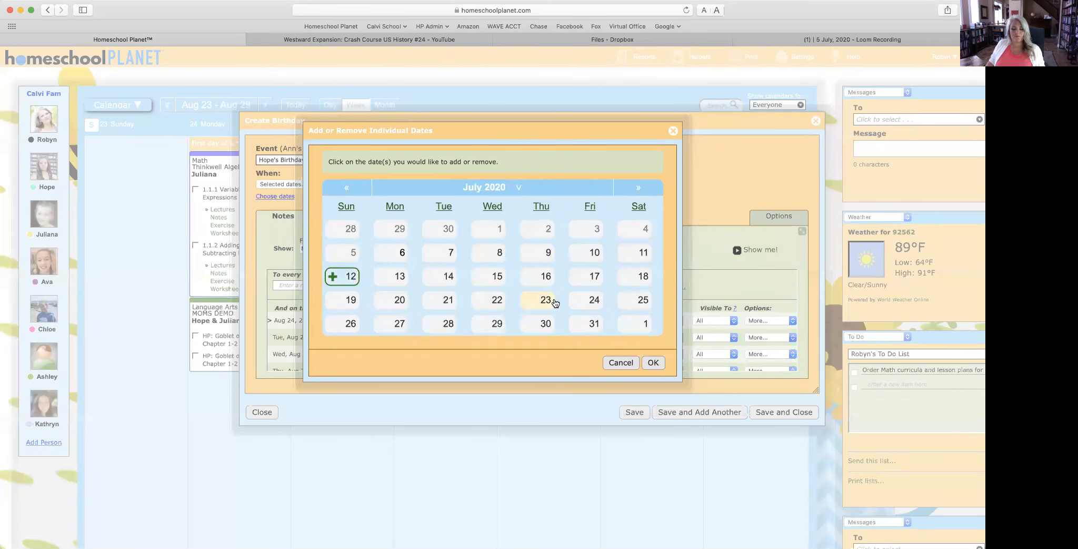
{"action": "left_click", "coordinate": [653, 363]}
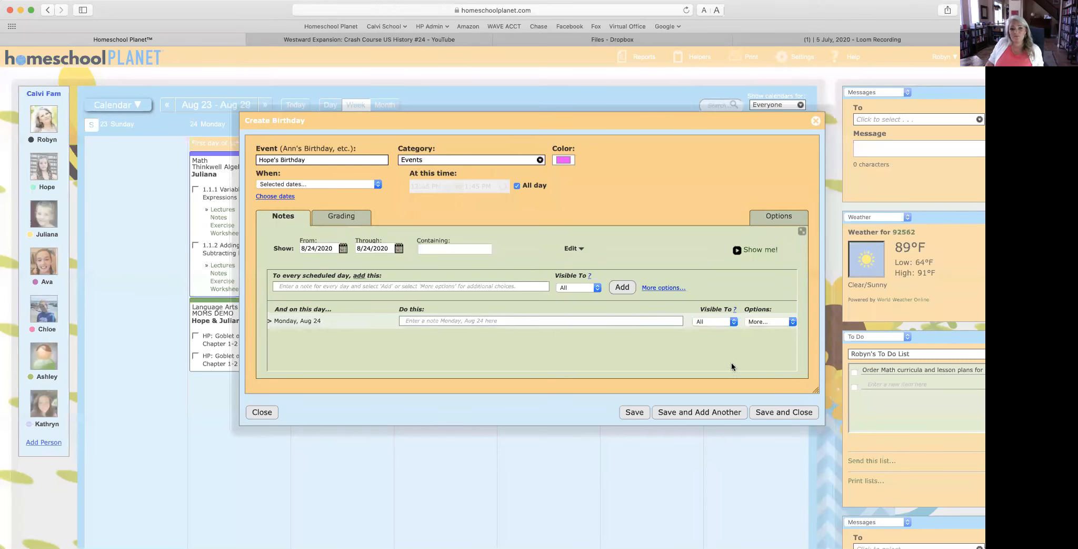
{"action": "left_click", "coordinate": [791, 412]}
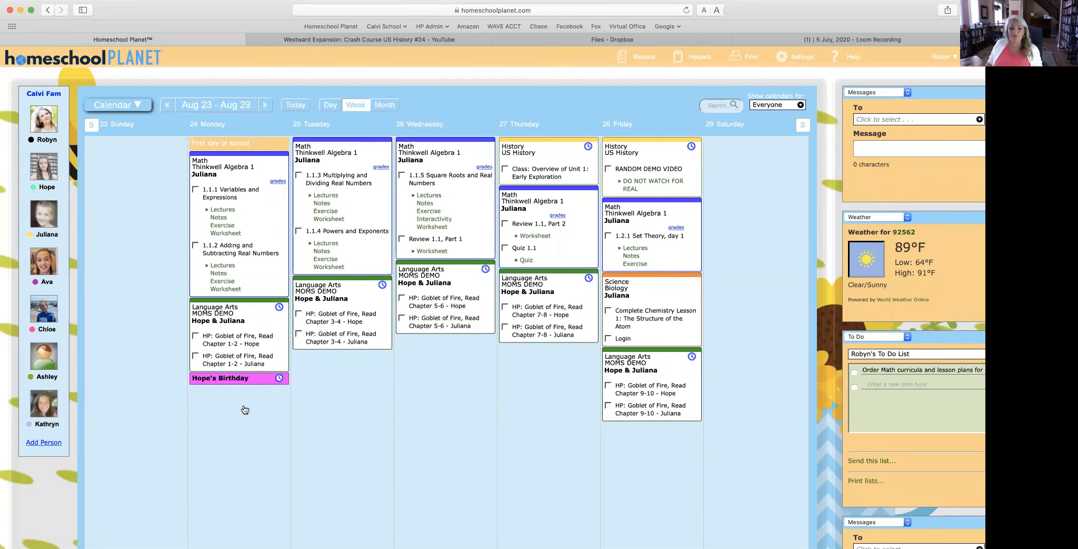
Step: Create a 'Monday Dance Schedule' activity in the Dance category for one student
{"action": "left_click", "coordinate": [459, 358]}
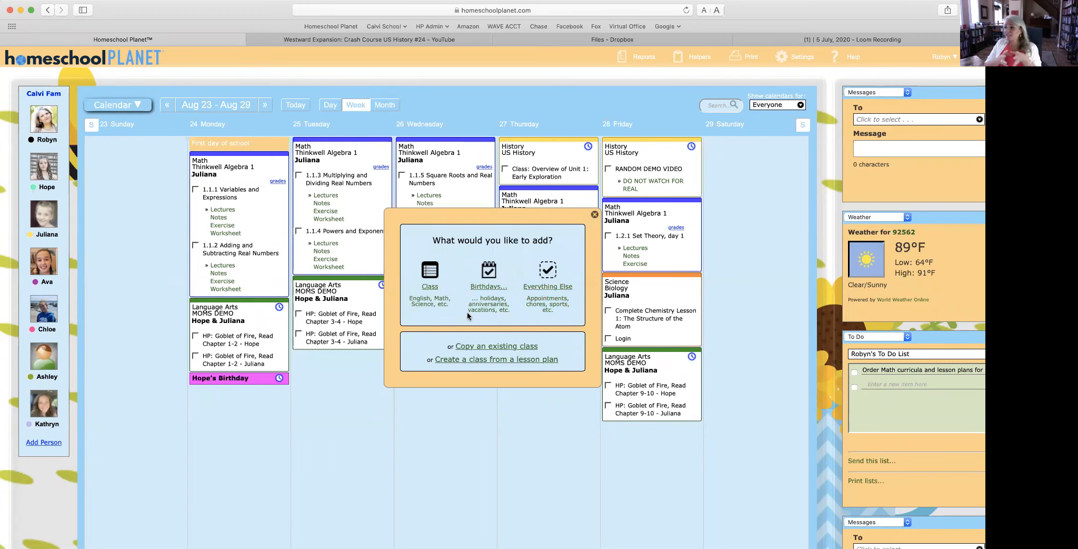
{"action": "left_click", "coordinate": [555, 289]}
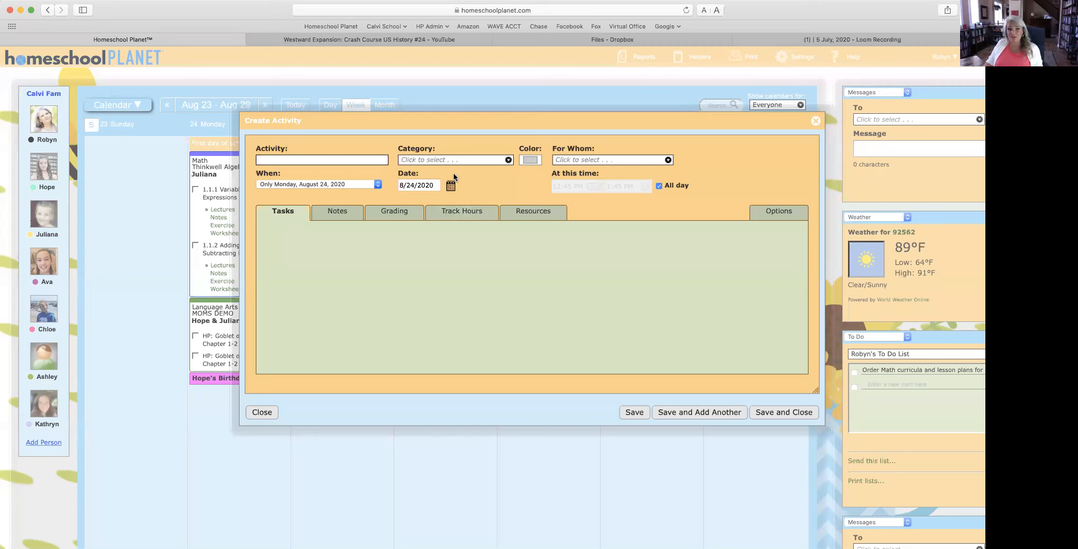
{"action": "type", "text": "Mo"}
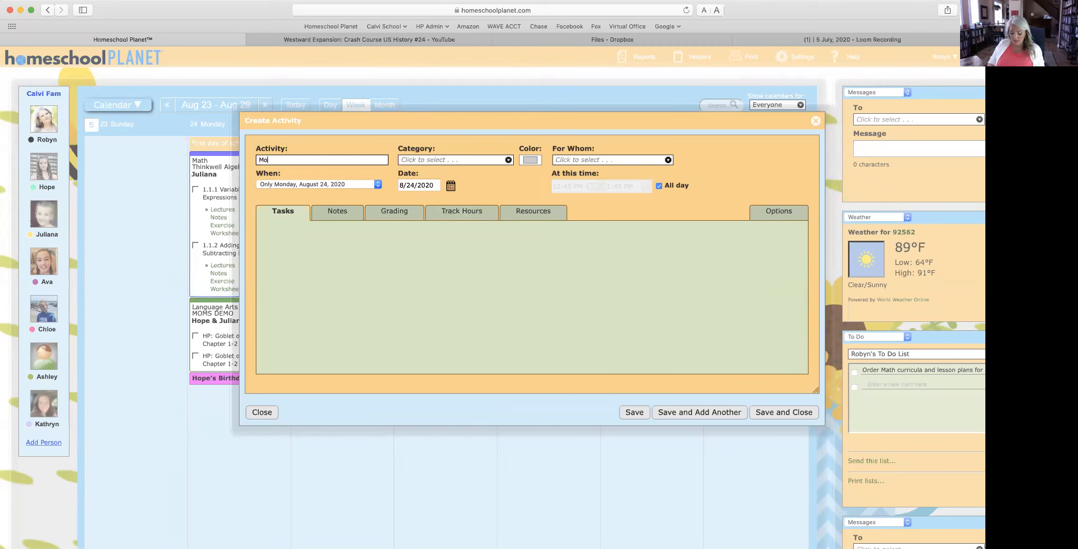
{"action": "type", "text": "nday Dance Schedule"}
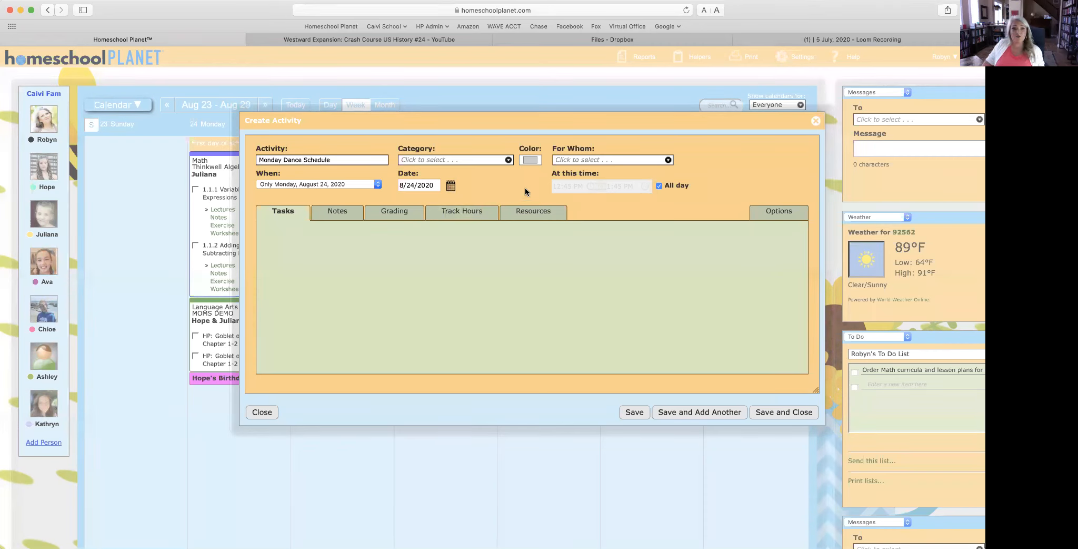
{"action": "left_click", "coordinate": [422, 160]}
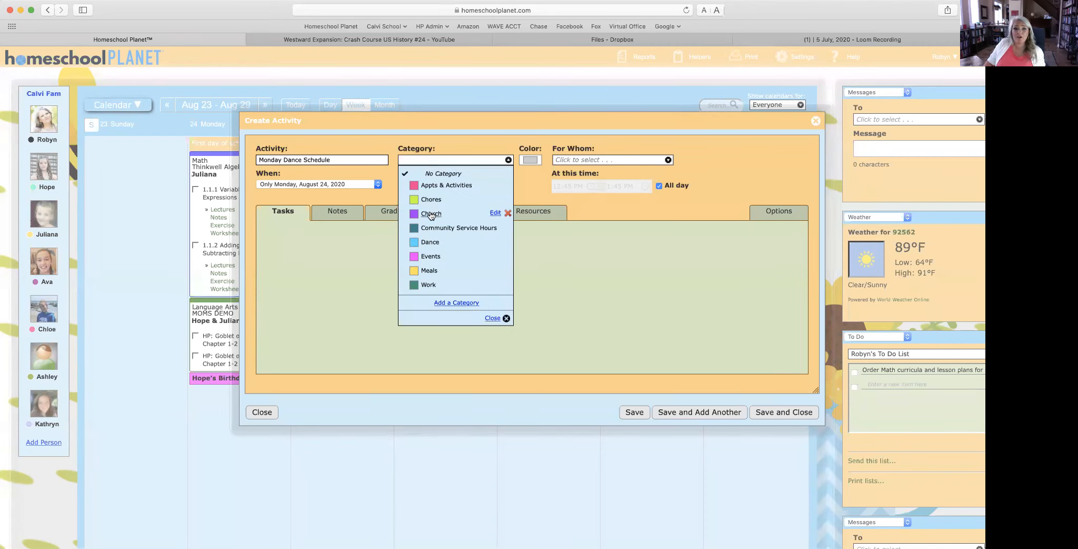
{"action": "left_click", "coordinate": [430, 243]}
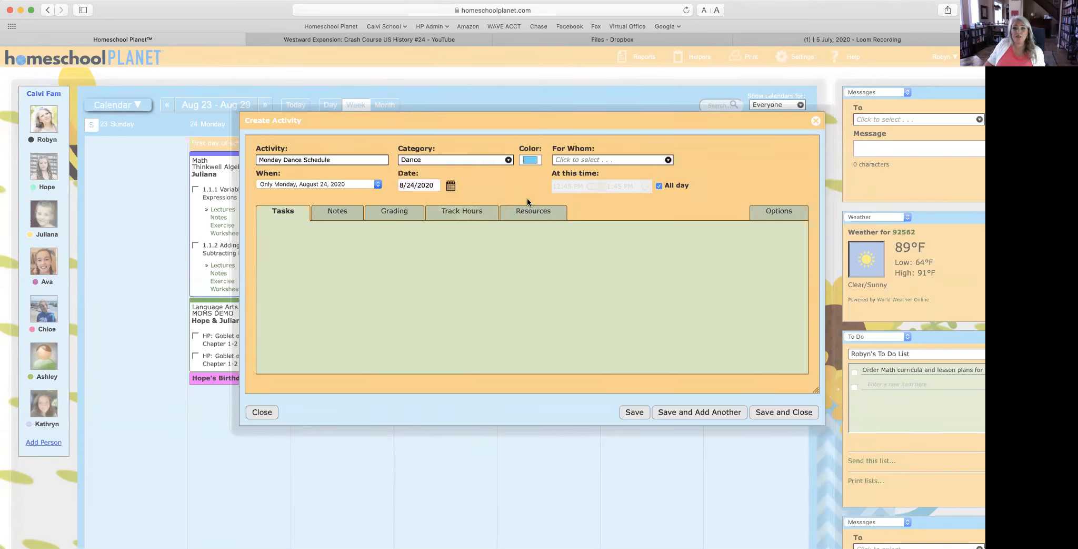
{"action": "left_click", "coordinate": [610, 160]}
{"action": "left_click", "coordinate": [578, 180]}
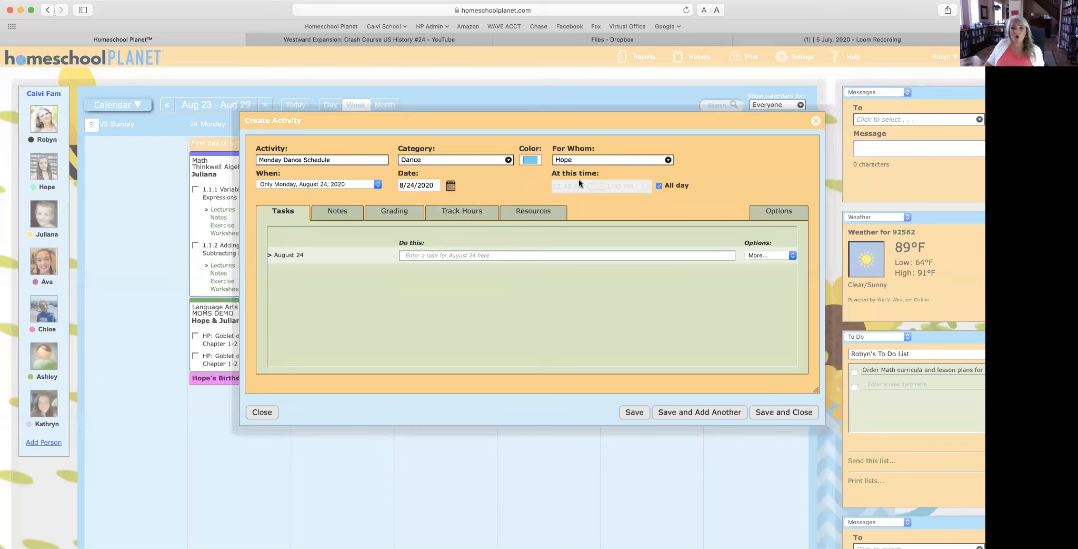
Step: Repeat it every Monday from July 13, 2020 with no end date, starting at 3:45 PM
{"action": "left_click", "coordinate": [334, 184]}
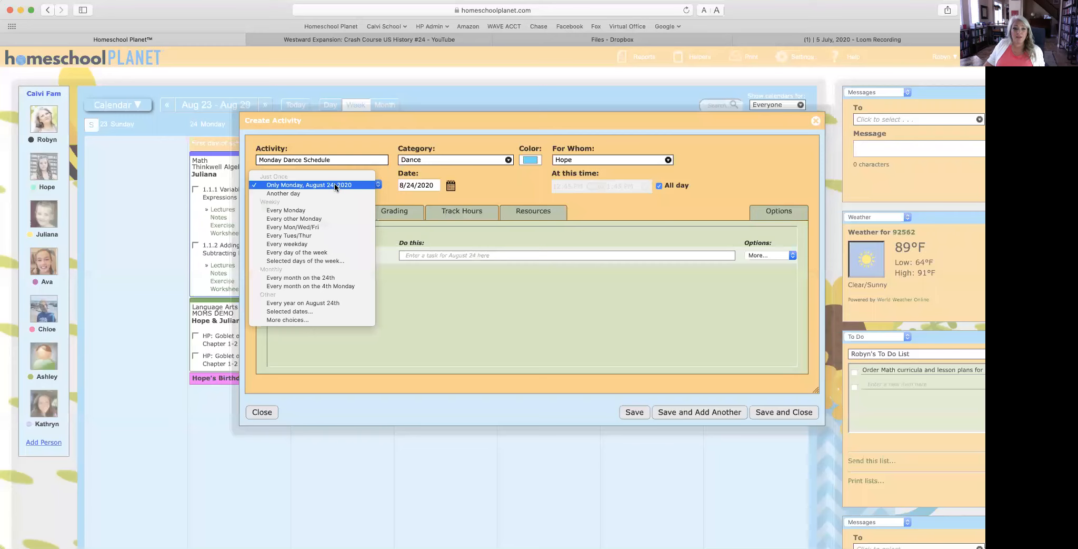
{"action": "left_click", "coordinate": [299, 210]}
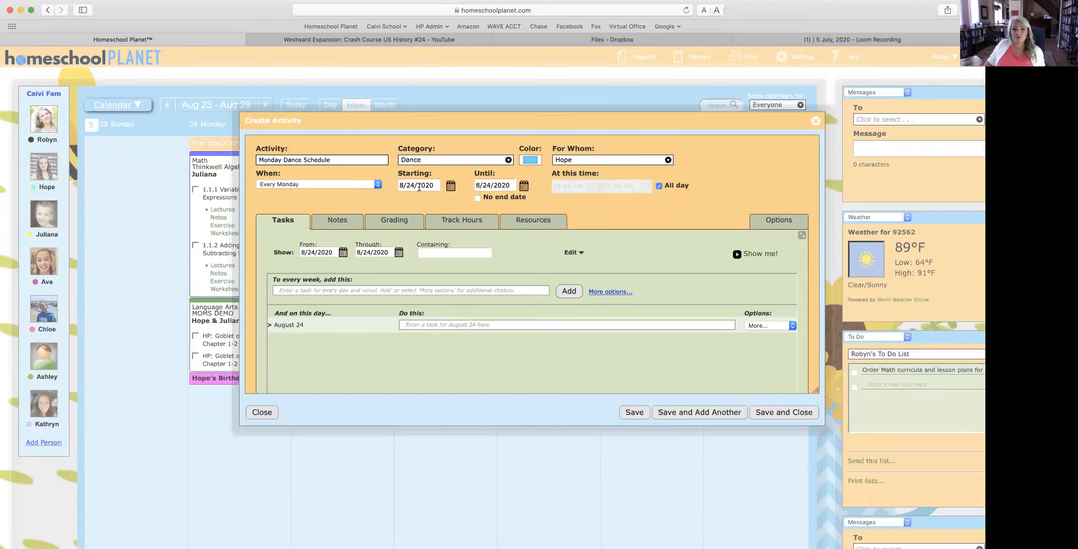
{"action": "left_click", "coordinate": [450, 186]}
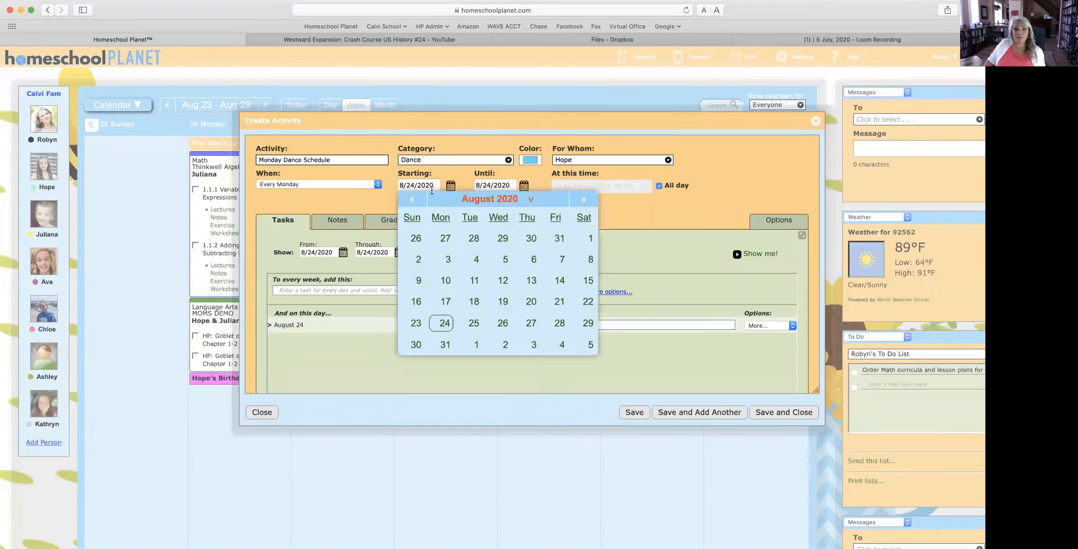
{"action": "left_click", "coordinate": [412, 199]}
{"action": "left_click", "coordinate": [446, 280]}
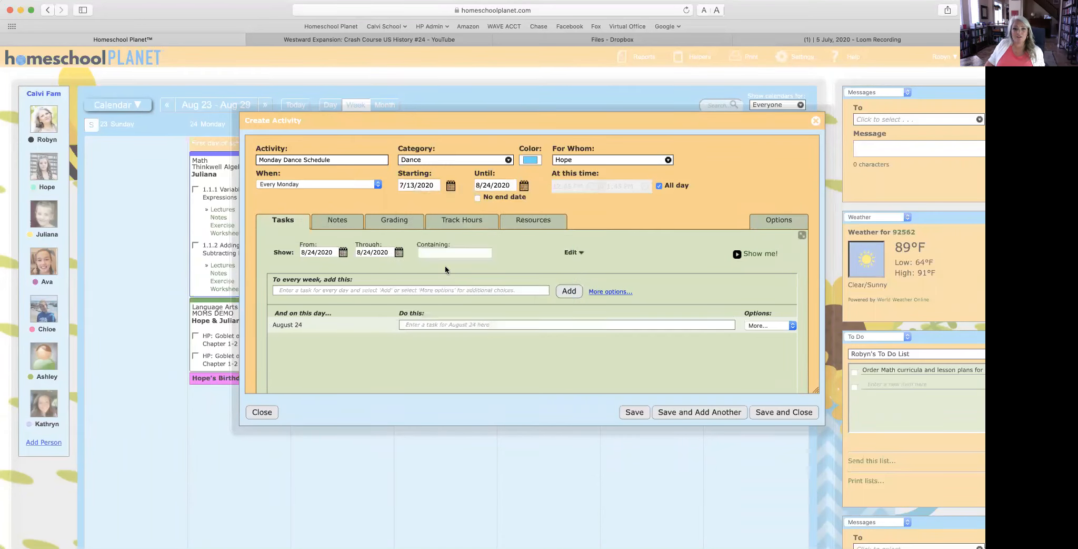
{"action": "left_click", "coordinate": [476, 198]}
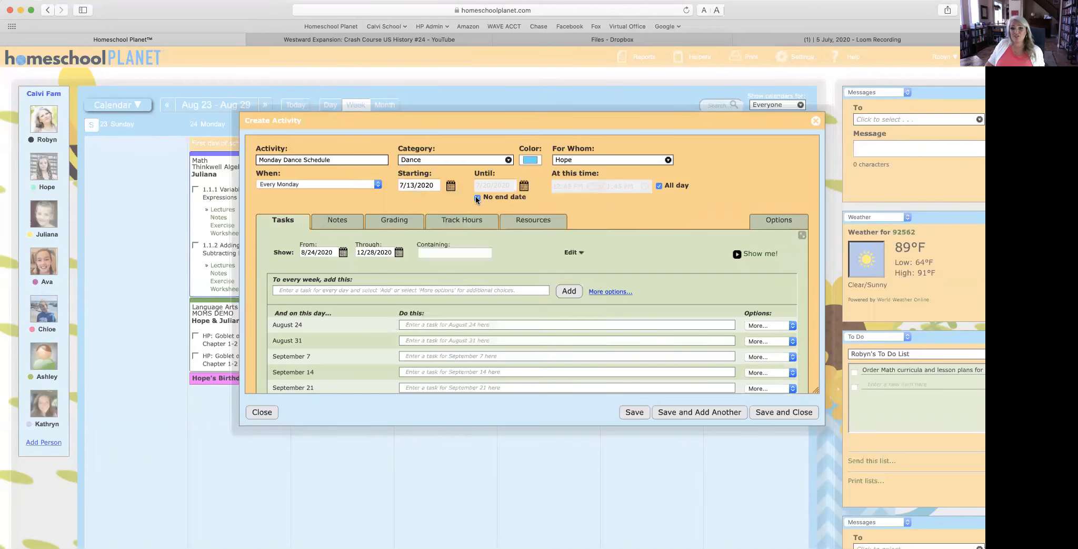
{"action": "left_click", "coordinate": [658, 185]}
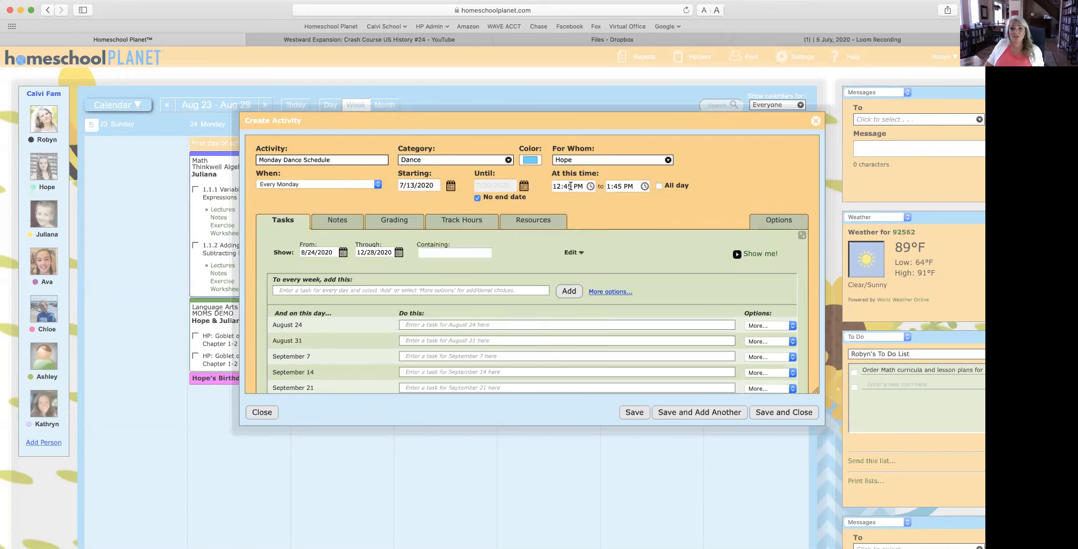
{"action": "left_click", "coordinate": [560, 186]}
{"action": "key", "text": "BackSpace"}
{"action": "key", "text": "BackSpace"}
{"action": "type", "text": "3"}
{"action": "left_click", "coordinate": [438, 163]}
{"action": "left_click", "coordinate": [439, 162]}
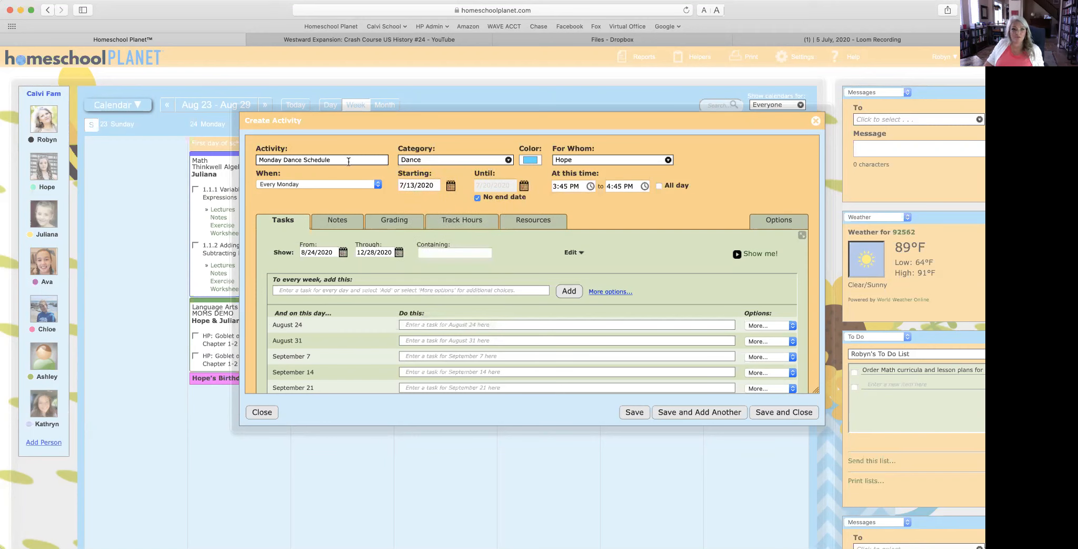
Step: Append '- FAKEEEEEEEEEEEE' to the activity name and set the end time to 5:15 PM
{"action": "left_click", "coordinate": [336, 158]}
{"action": "type", "text": "- FAKEEEEEEEEEEEE"}
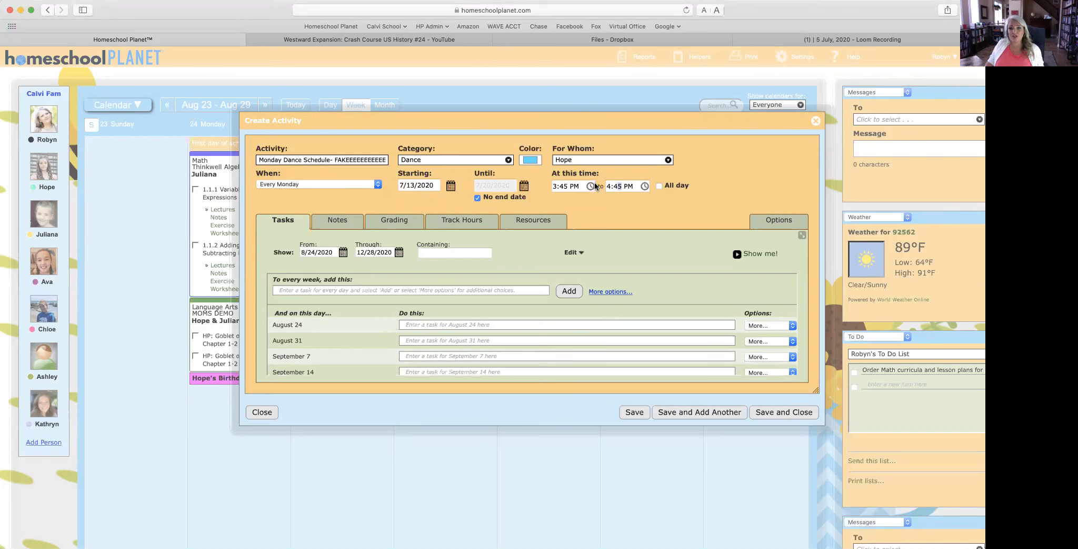
{"action": "left_click", "coordinate": [621, 186]}
{"action": "key", "text": "BackSpace"}
{"action": "key", "text": "BackSpace"}
{"action": "key", "text": "BackSpace"}
{"action": "key", "text": "BackSpace"}
{"action": "type", "text": "%:15"}
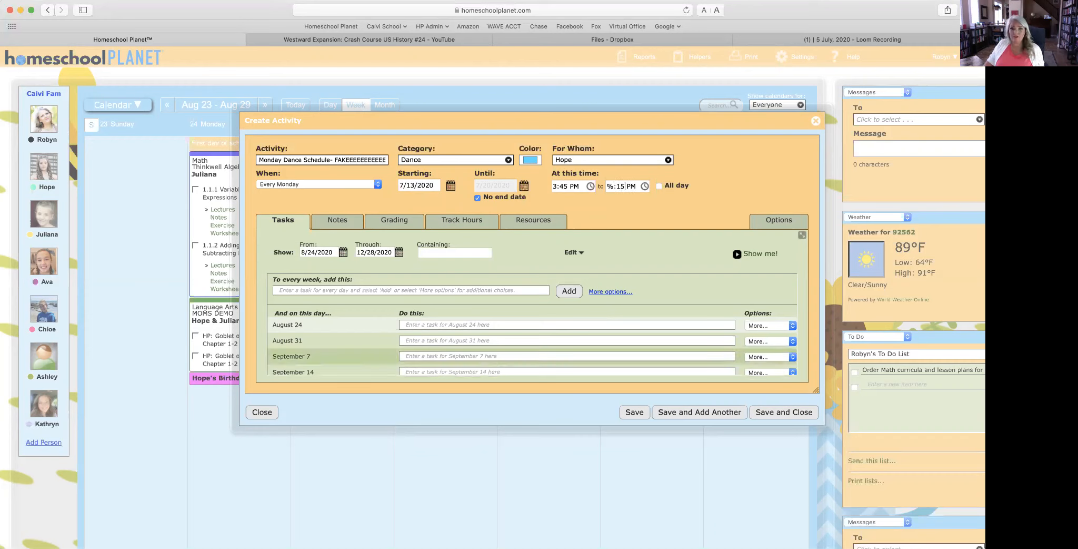
{"action": "double_click", "coordinate": [607, 186]}
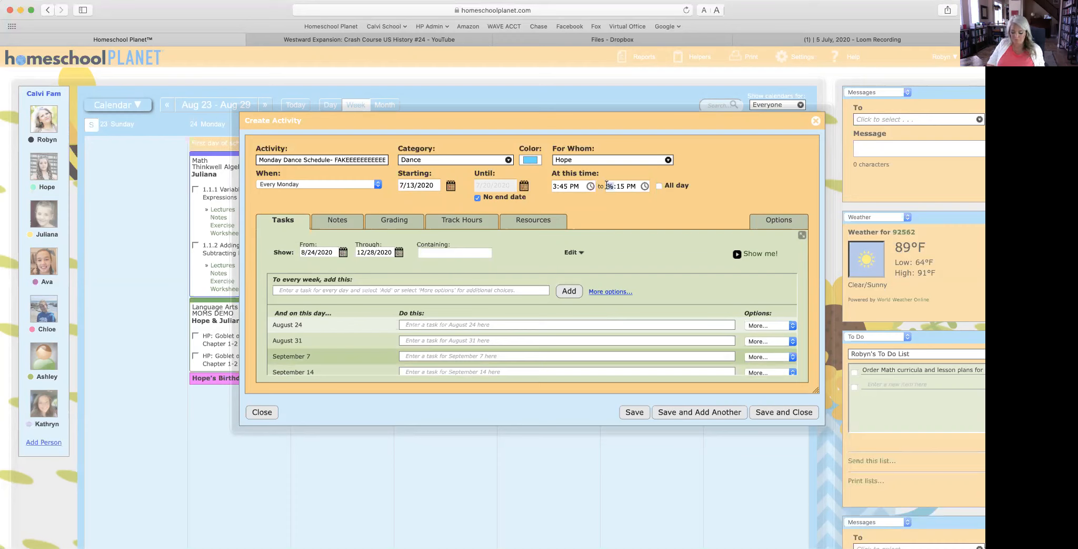
{"action": "type", "text": "5"}
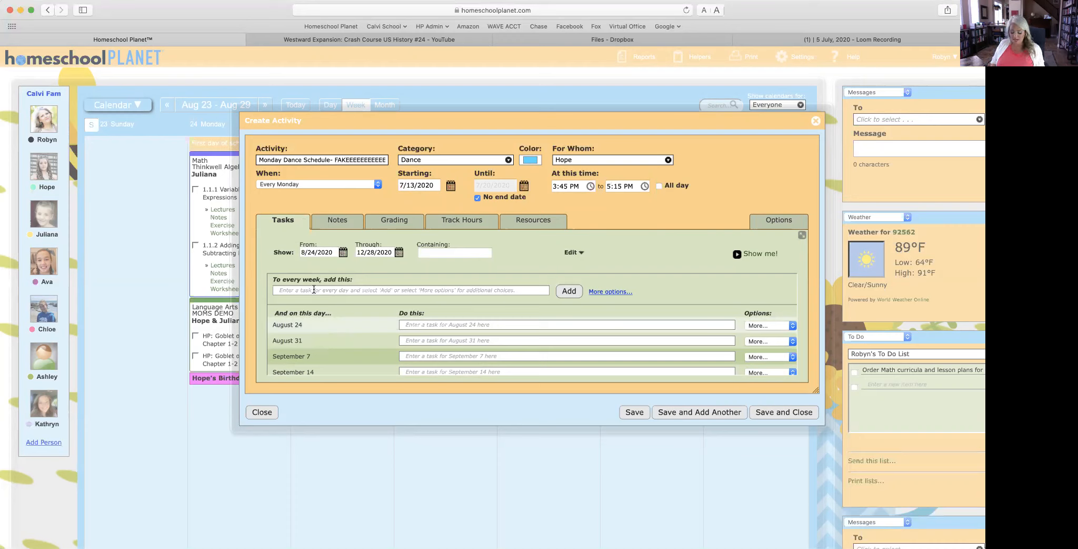
Step: Add a 'Ballet 4/5' task to every Monday and save the activity
{"action": "type", "text": "Ba"}
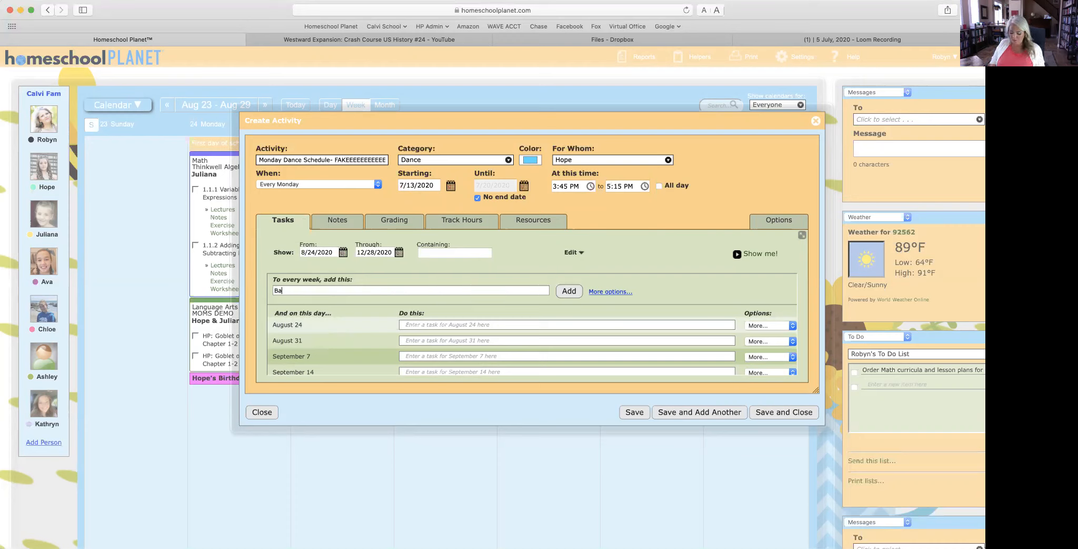
{"action": "type", "text": "llet 4/5"}
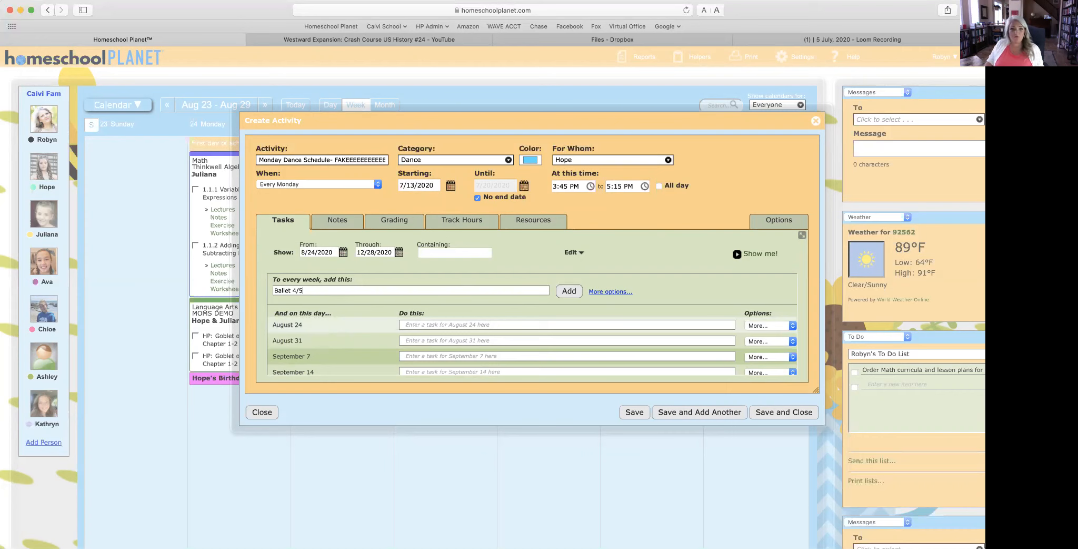
{"action": "left_click", "coordinate": [569, 292]}
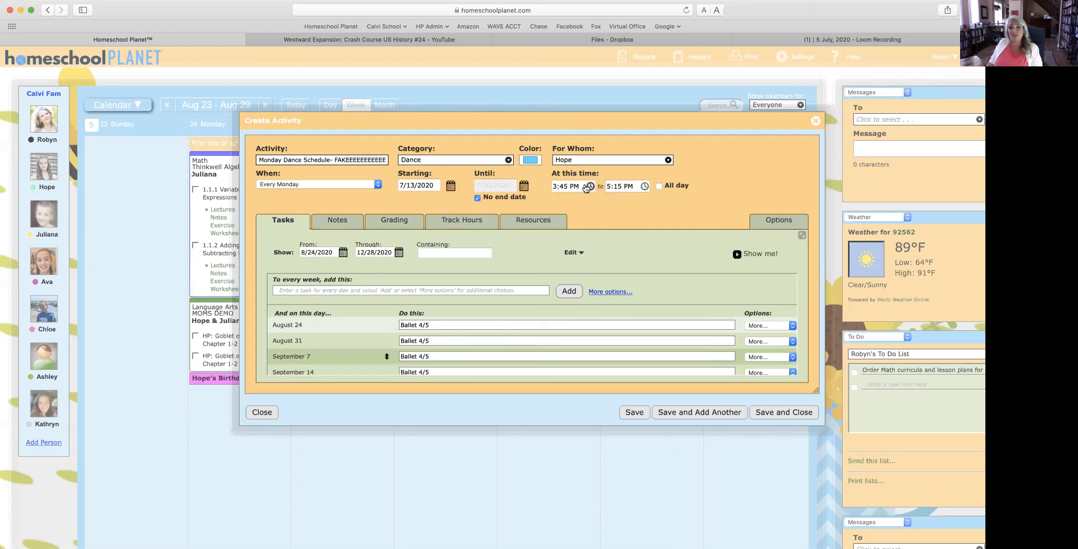
{"action": "left_click", "coordinate": [784, 412]}
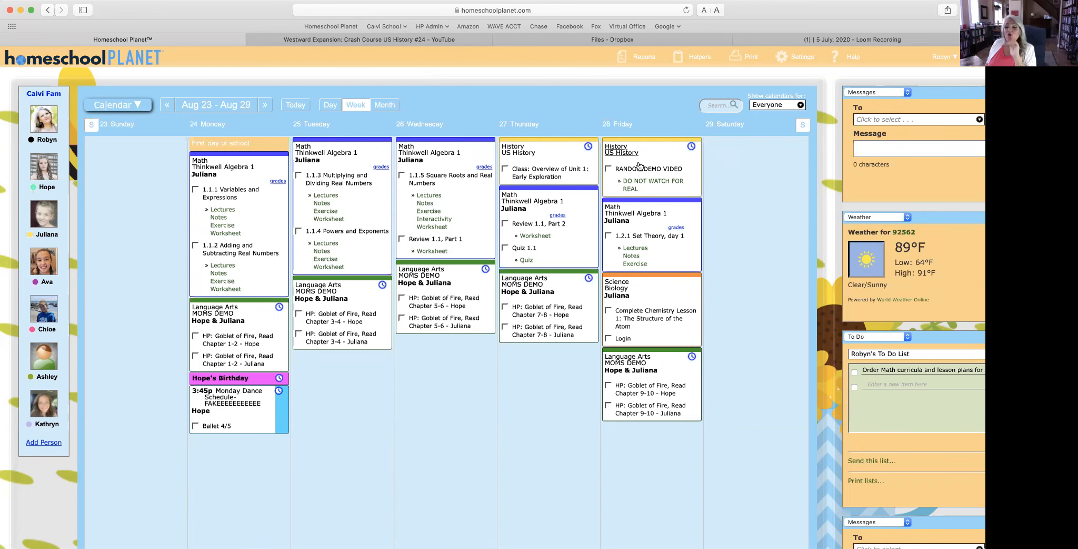
{"action": "scroll", "coordinate": [616, 168], "scroll_direction": "right", "scroll_amount": 4}
{"action": "scroll", "coordinate": [616, 168], "scroll_direction": "right", "scroll_amount": 2}
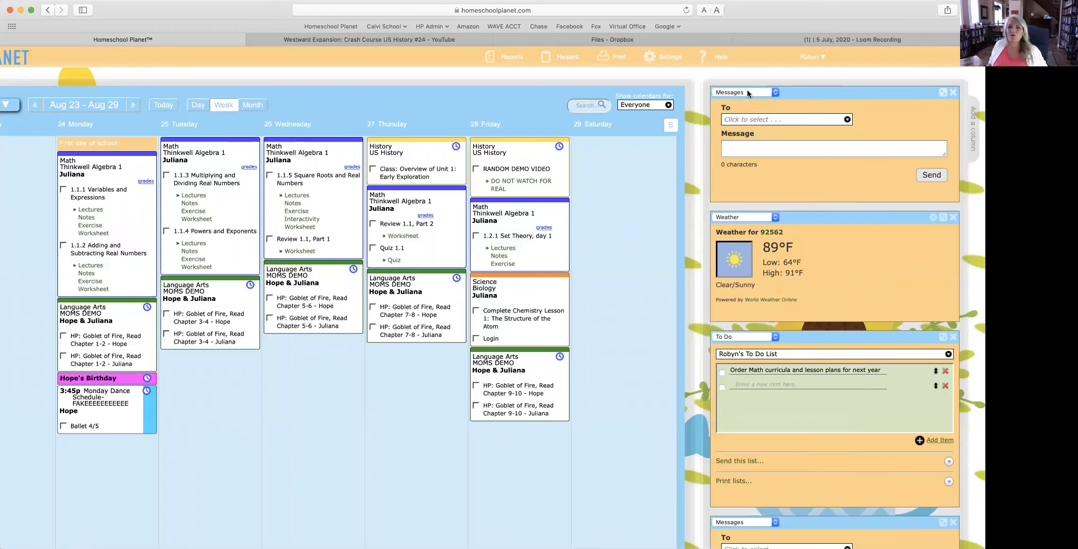
{"action": "left_click", "coordinate": [745, 122]}
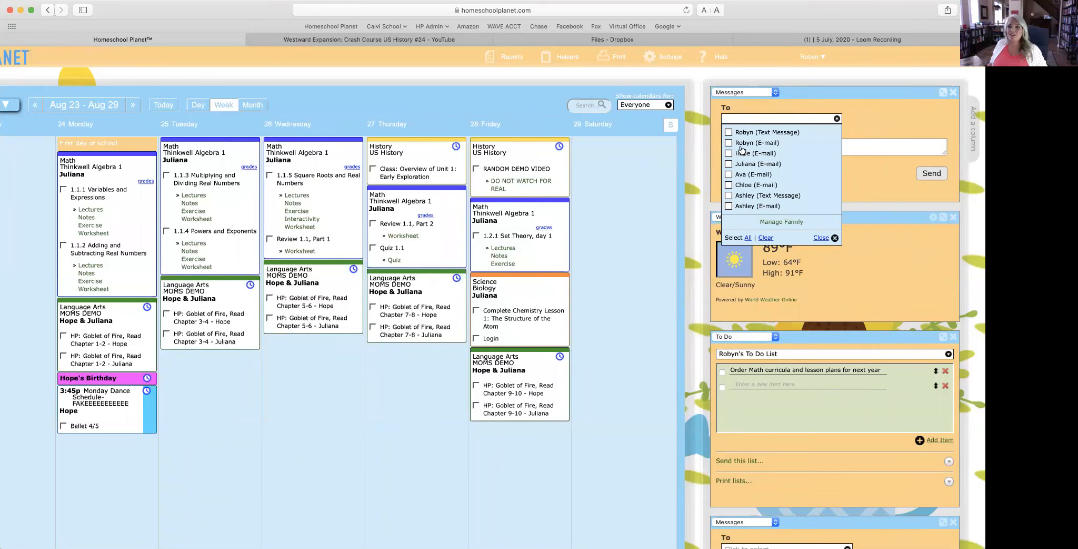
{"action": "left_click", "coordinate": [743, 134]}
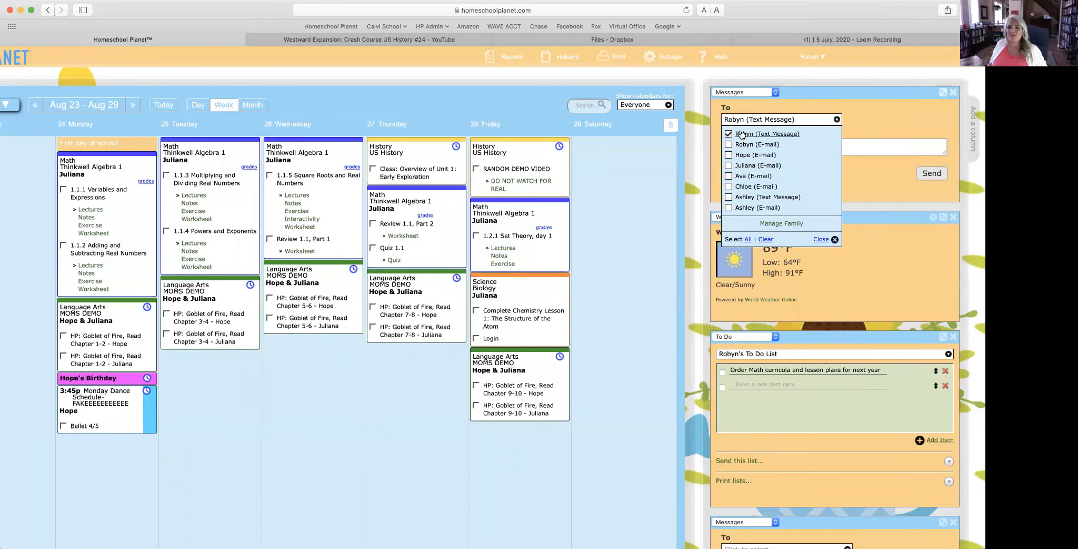
{"action": "left_click", "coordinate": [864, 116]}
{"action": "left_click", "coordinate": [751, 144]}
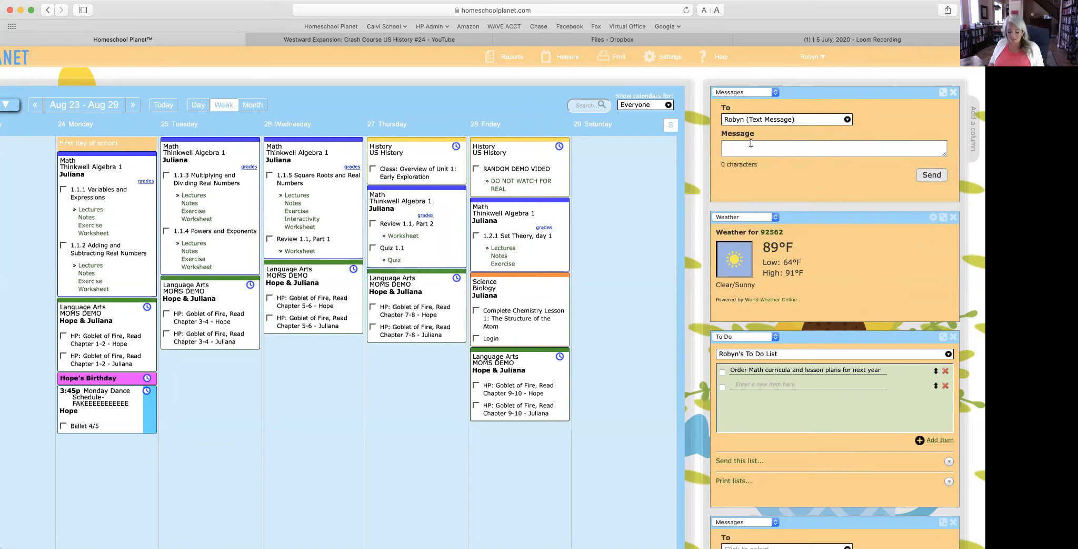
{"action": "type", "text": "TESAT"}
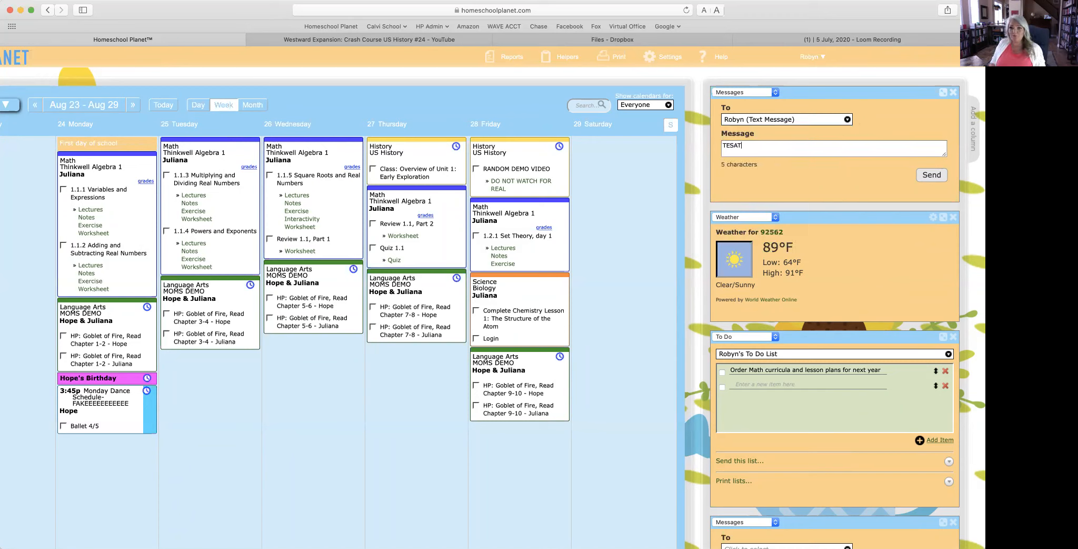
{"action": "key", "text": "BackSpace"}
{"action": "key", "text": "BackSpace"}
{"action": "type", "text": "T"}
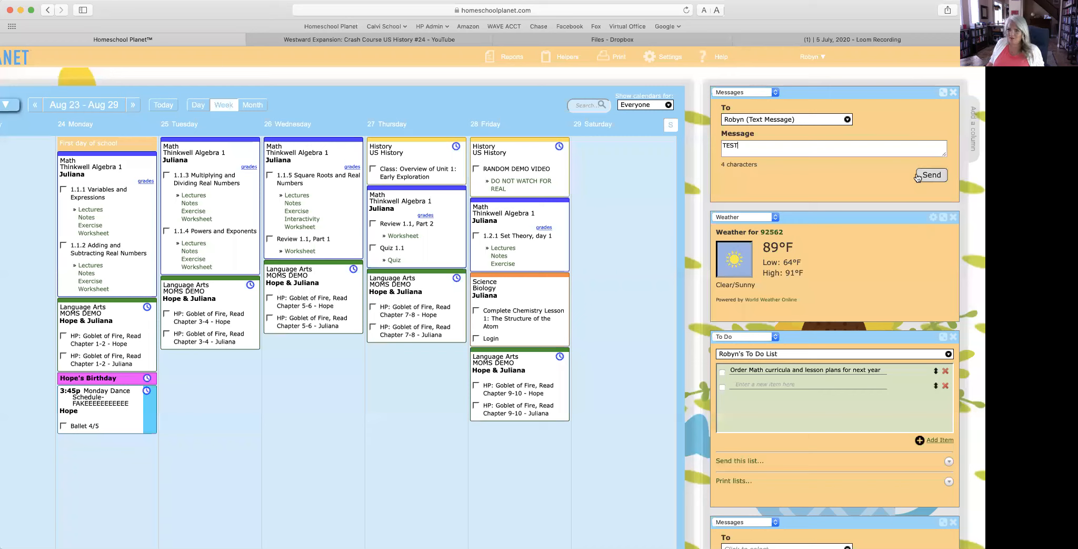
{"action": "left_click", "coordinate": [935, 176]}
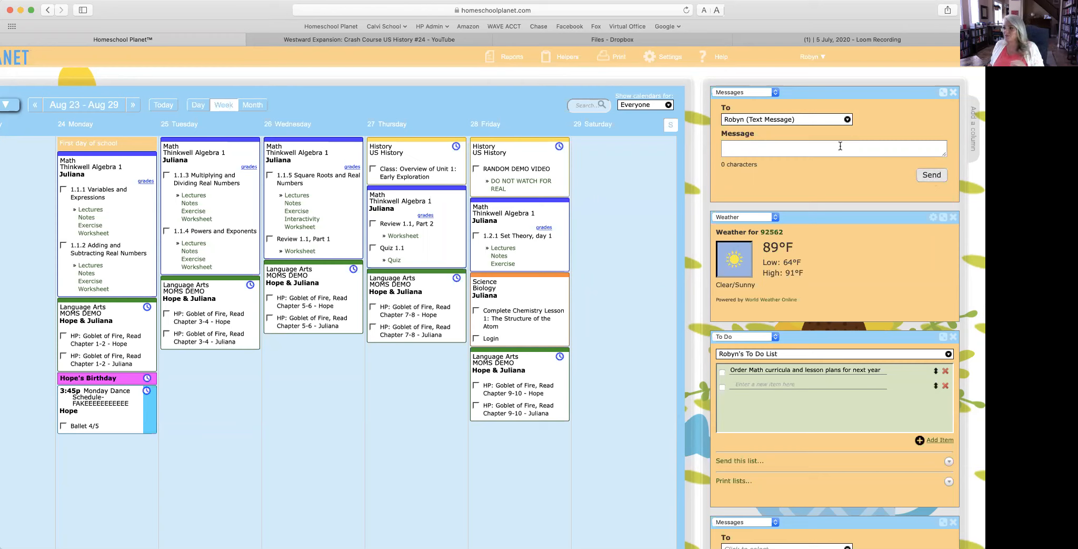
Step: Switch the top sidebar widget from Messages to the Shopping List
{"action": "left_click", "coordinate": [763, 93]}
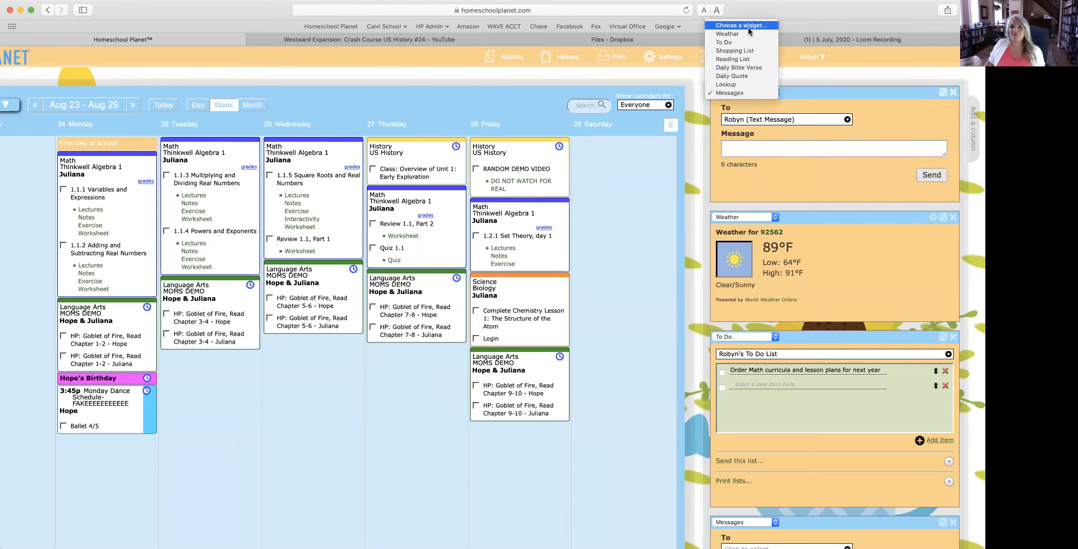
{"action": "left_click", "coordinate": [746, 50]}
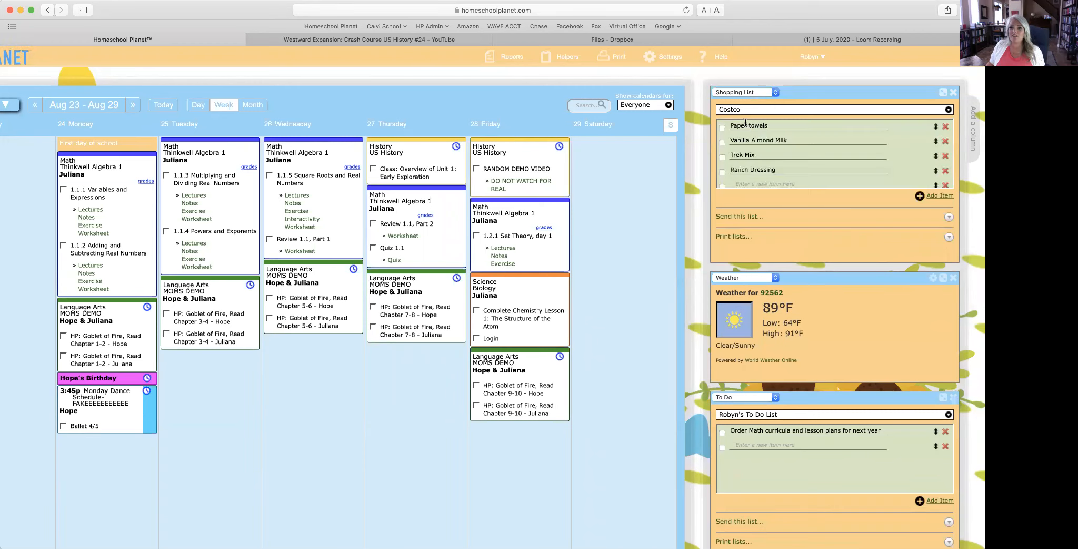
{"action": "scroll", "coordinate": [774, 141], "scroll_direction": "up", "scroll_amount": 1}
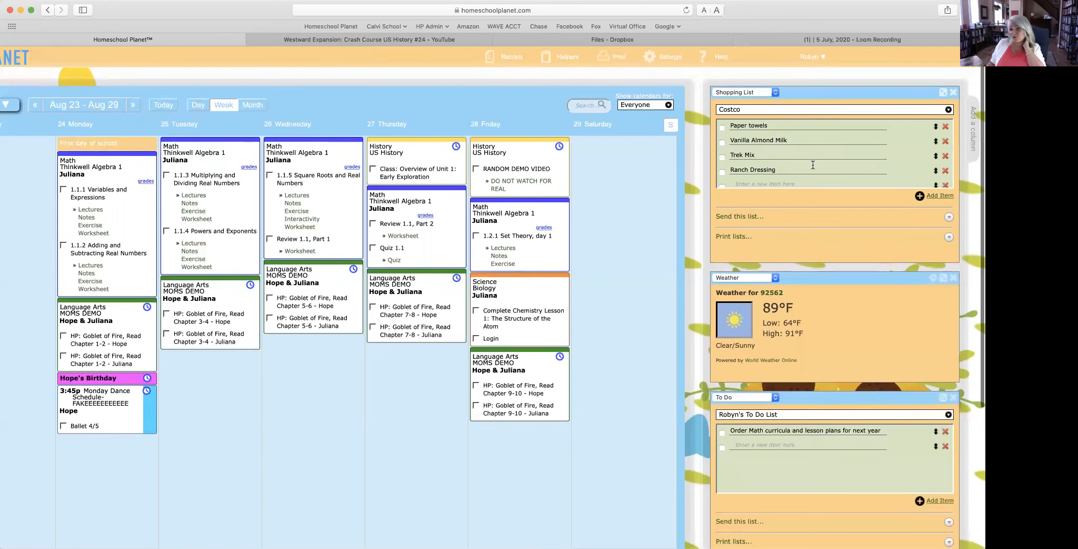
Step: Send the Costco shopping list by text message to a family member
{"action": "left_click", "coordinate": [737, 218]}
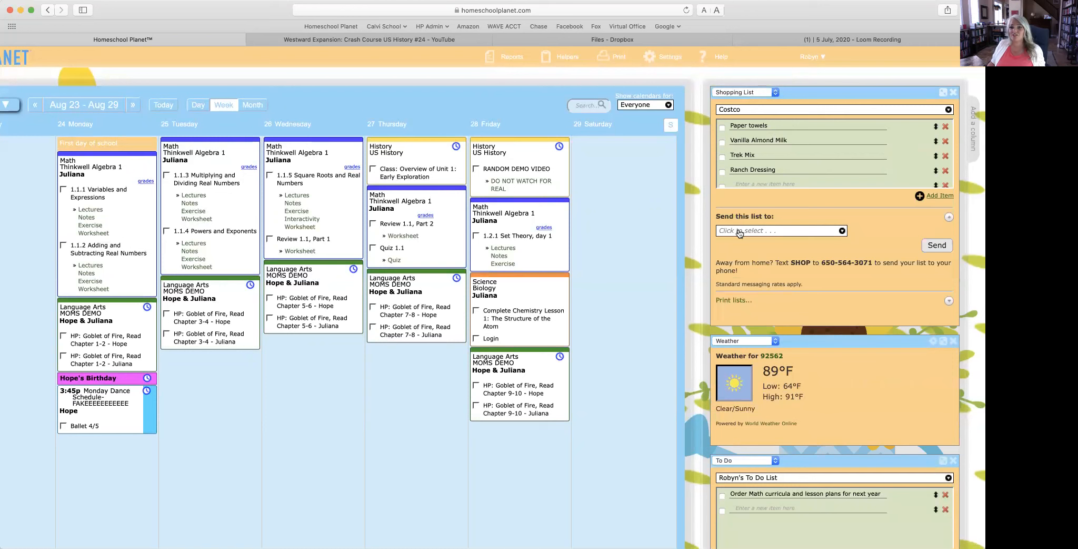
{"action": "left_click", "coordinate": [740, 232]}
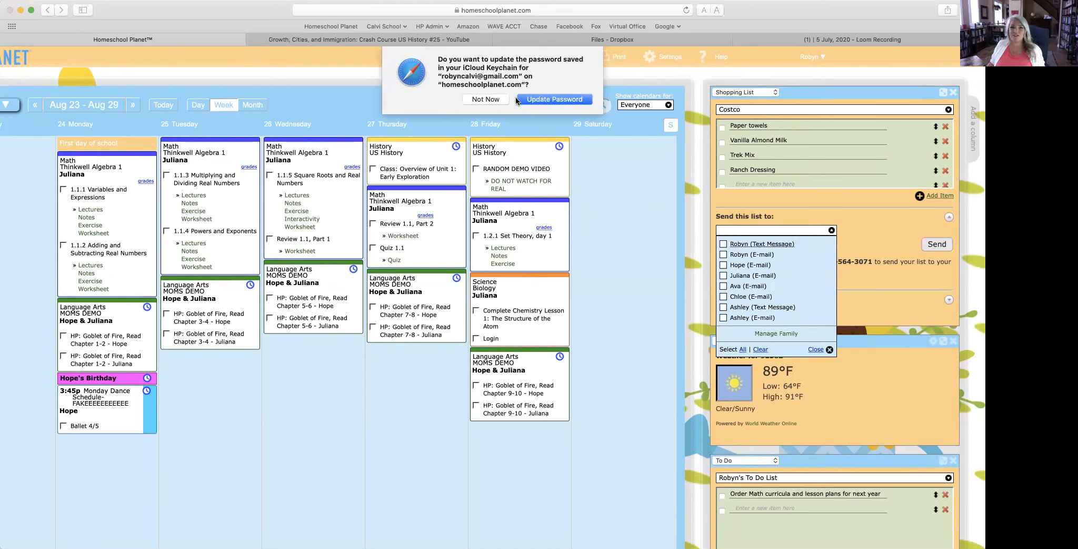
{"action": "left_click", "coordinate": [484, 99]}
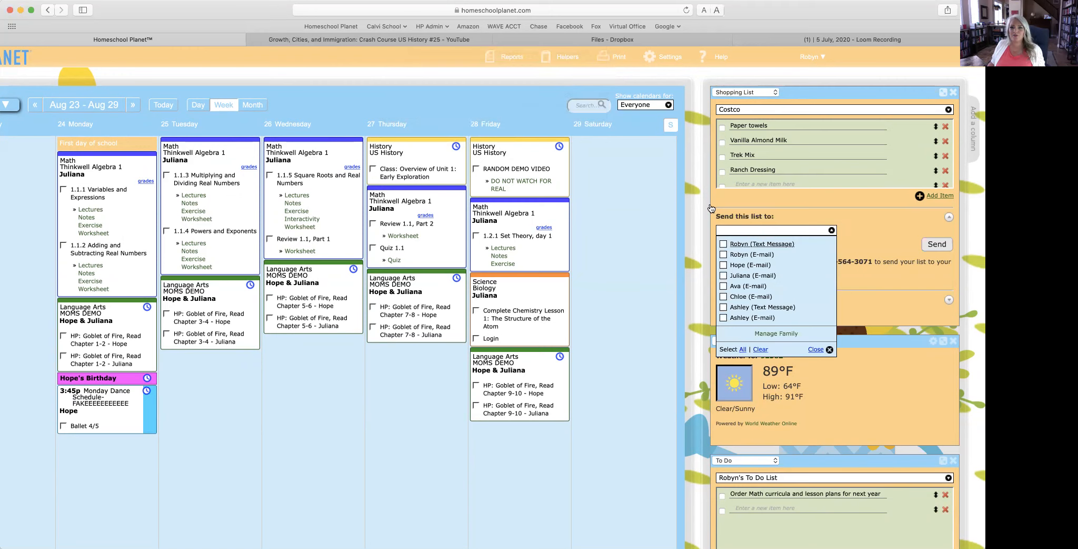
{"action": "left_click", "coordinate": [737, 243]}
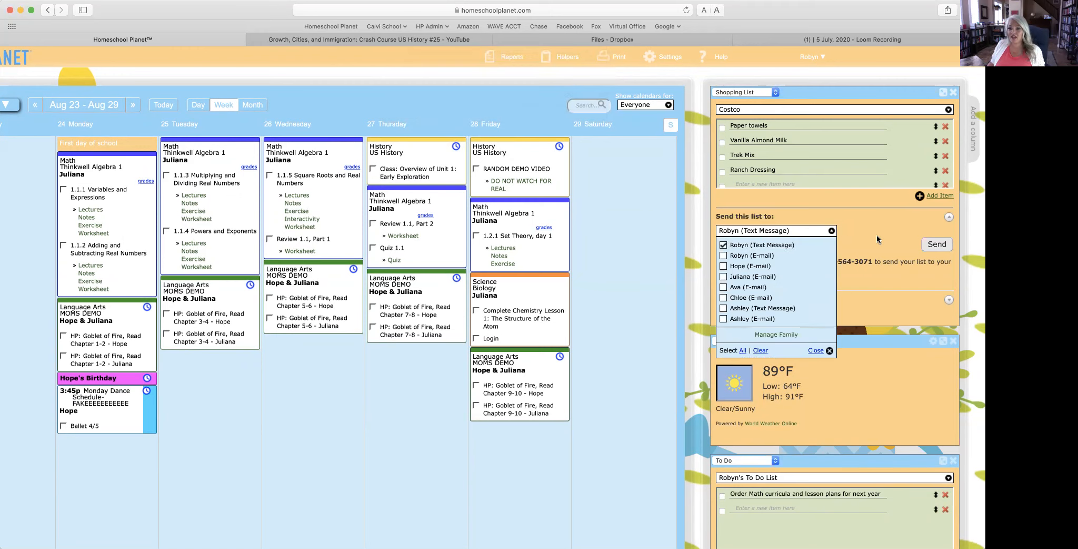
{"action": "left_click", "coordinate": [937, 245]}
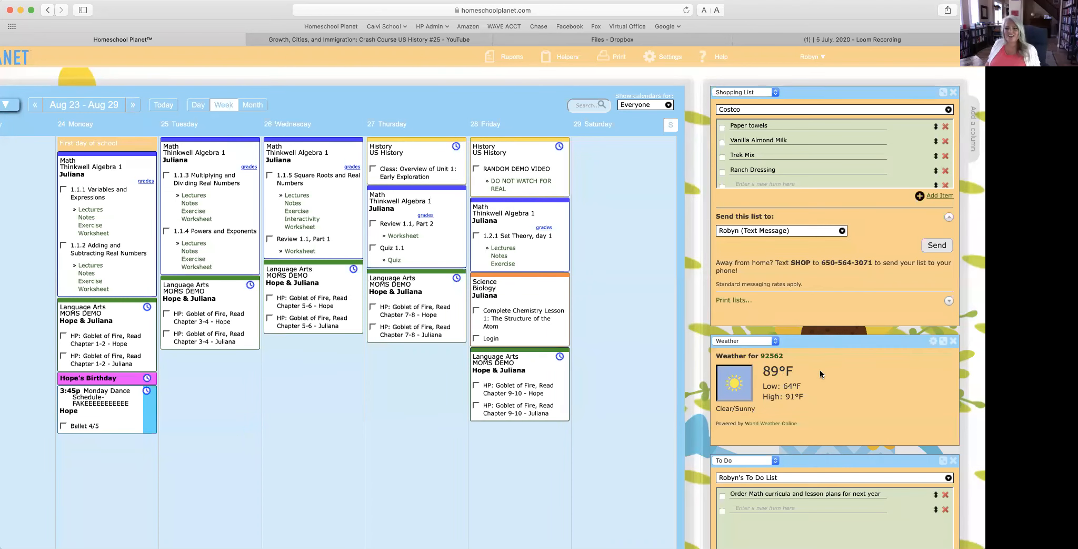
{"action": "scroll", "coordinate": [820, 369], "scroll_direction": "down", "scroll_amount": 3}
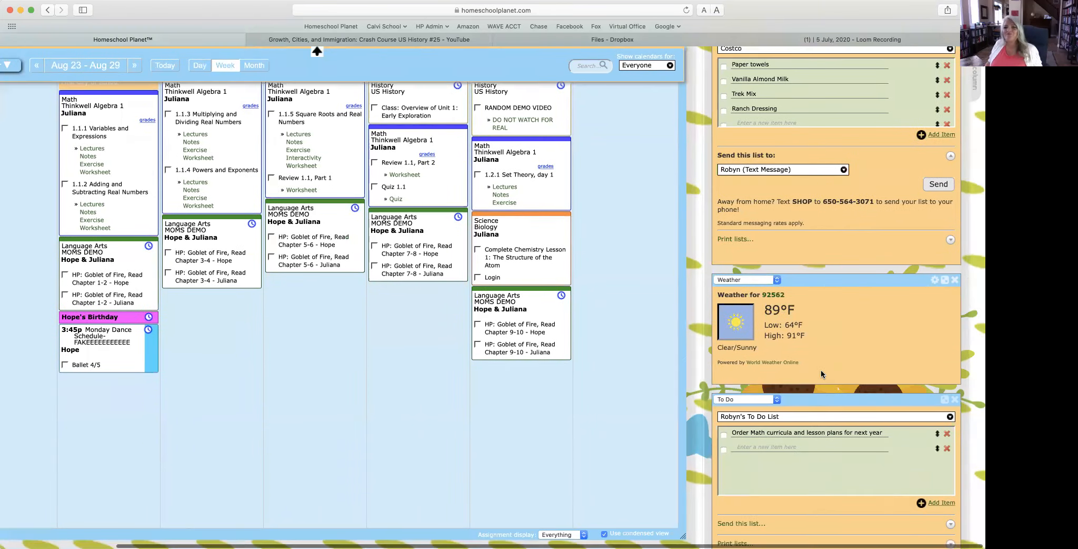
{"action": "scroll", "coordinate": [821, 371], "scroll_direction": "down", "scroll_amount": 3}
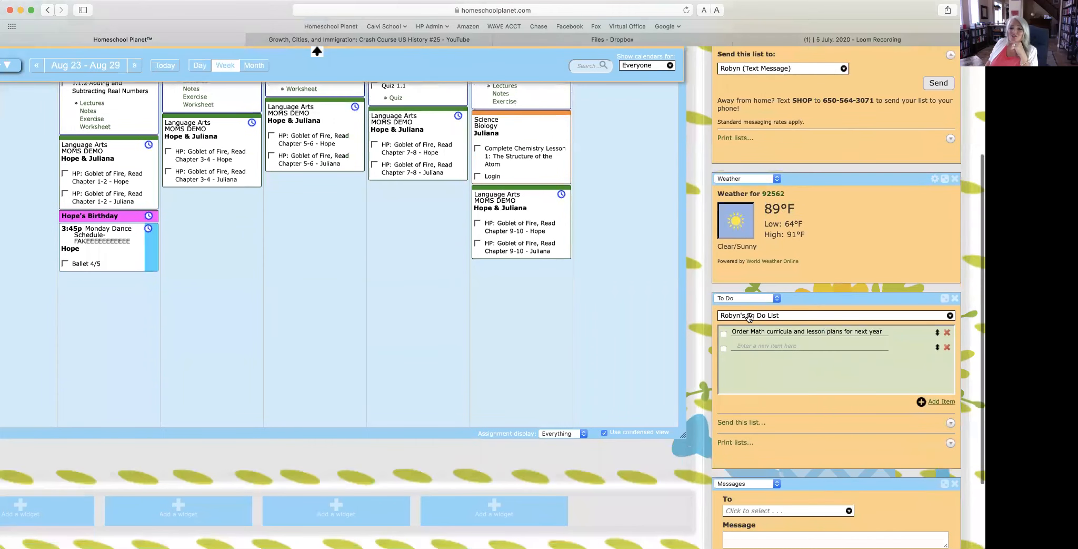
{"action": "left_click", "coordinate": [750, 316]}
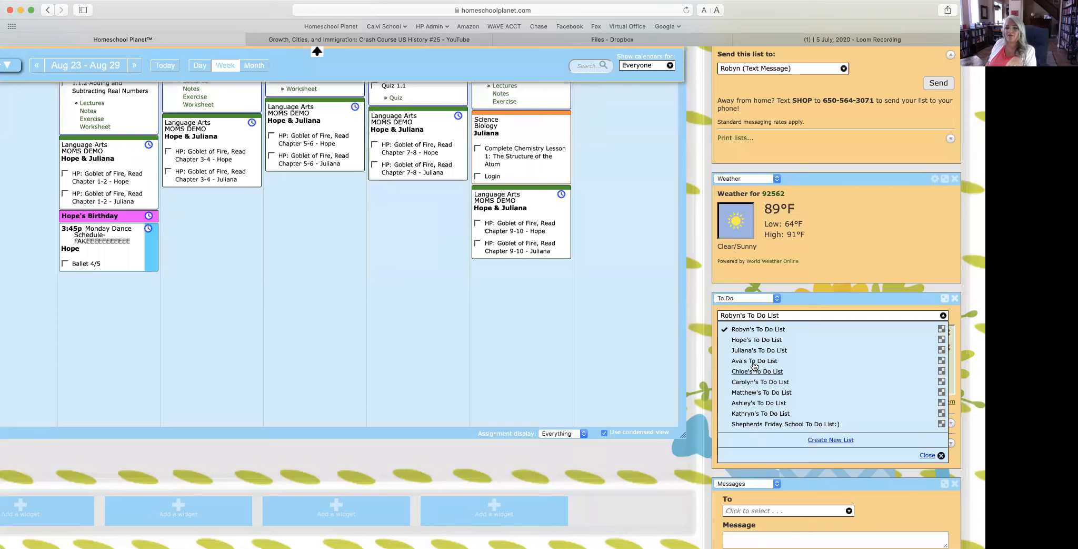
{"action": "left_click", "coordinate": [898, 301]}
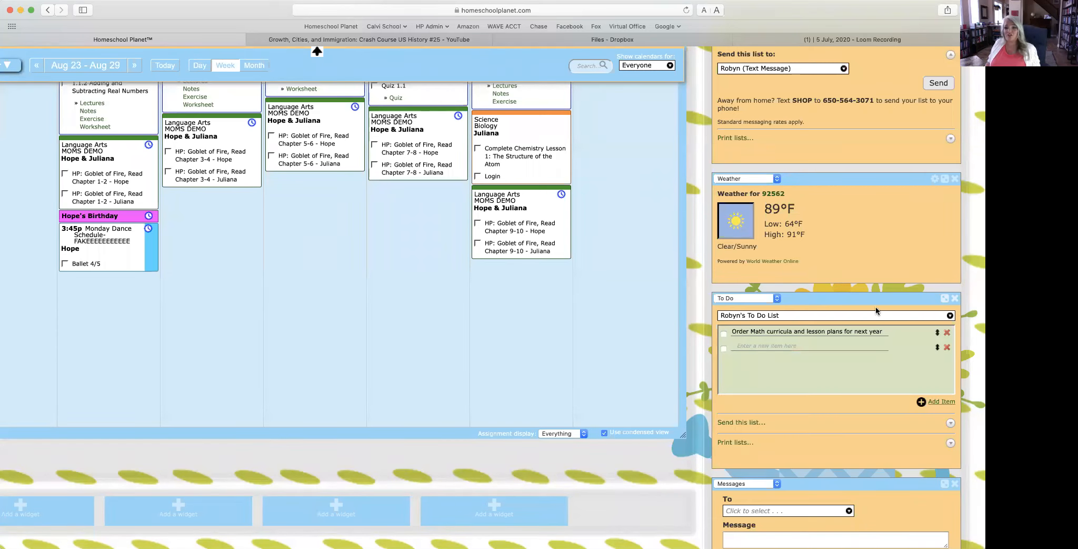
{"action": "scroll", "coordinate": [862, 326], "scroll_direction": "down", "scroll_amount": 1}
{"action": "scroll", "coordinate": [860, 322], "scroll_direction": "down", "scroll_amount": 2}
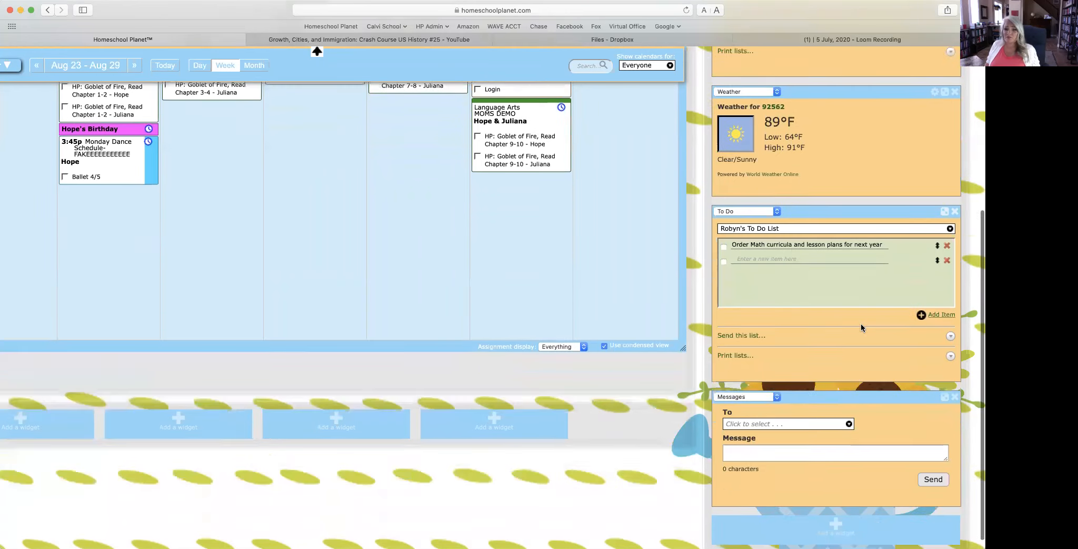
{"action": "scroll", "coordinate": [861, 322], "scroll_direction": "up", "scroll_amount": 5}
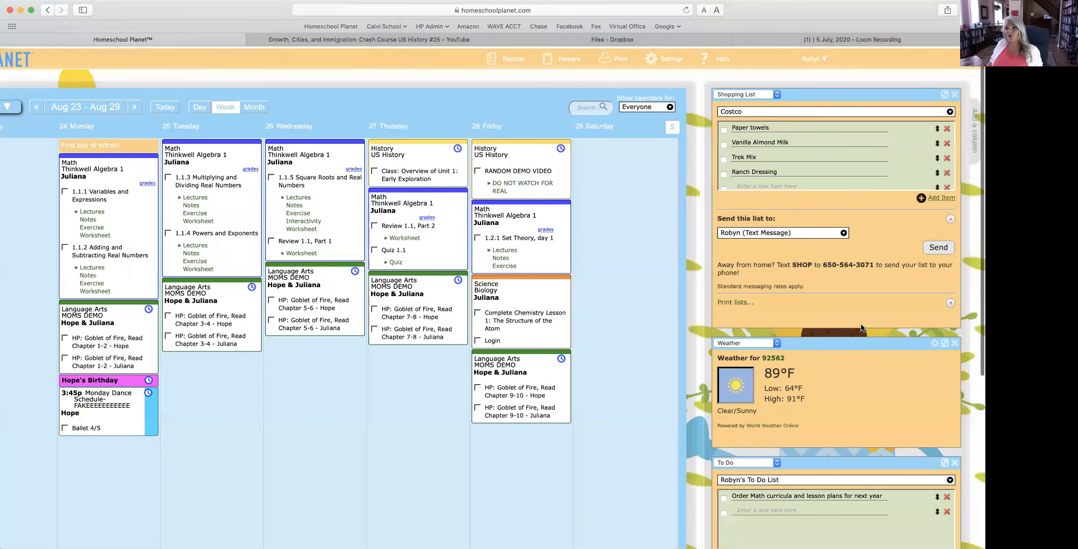
{"action": "scroll", "coordinate": [905, 298], "scroll_direction": "down", "scroll_amount": 2}
{"action": "scroll", "coordinate": [905, 298], "scroll_direction": "up", "scroll_amount": 3}
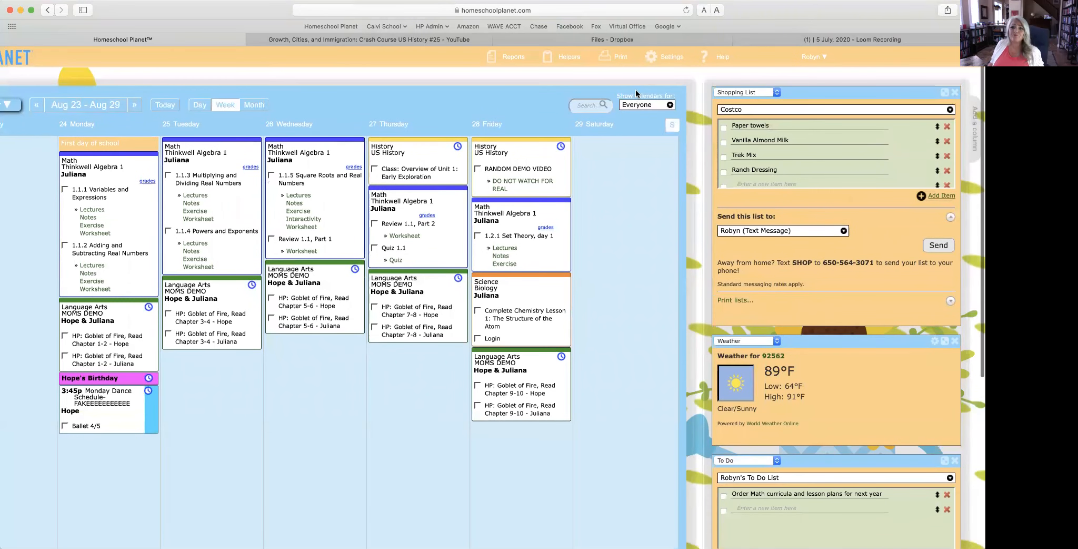
{"action": "left_click", "coordinate": [658, 55]}
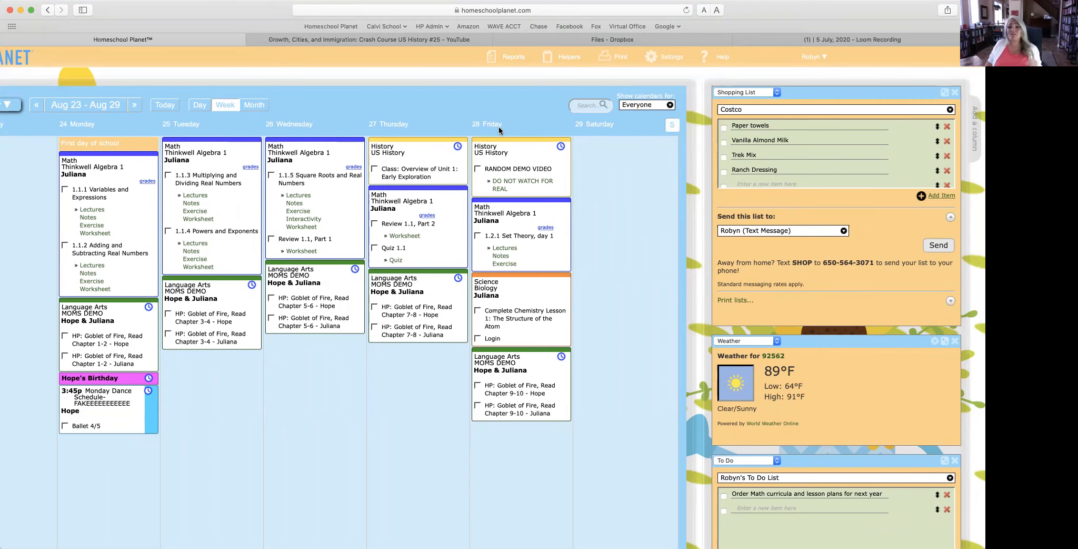
{"action": "scroll", "coordinate": [499, 125], "scroll_direction": "left", "scroll_amount": 5}
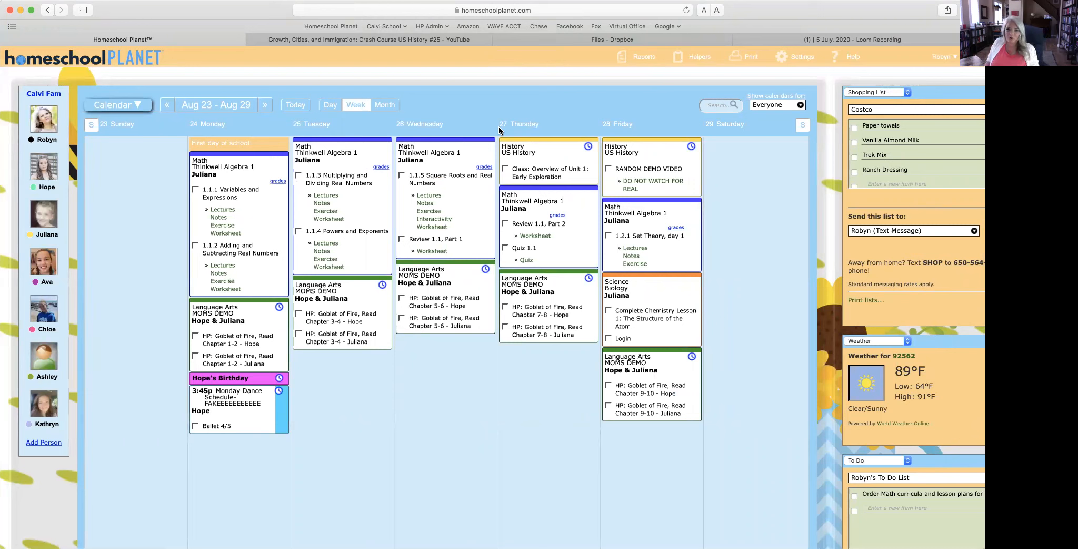
Step: Launch the Rescheduling Helper from the Helpers menu
{"action": "mouse_move", "coordinate": [693, 56]}
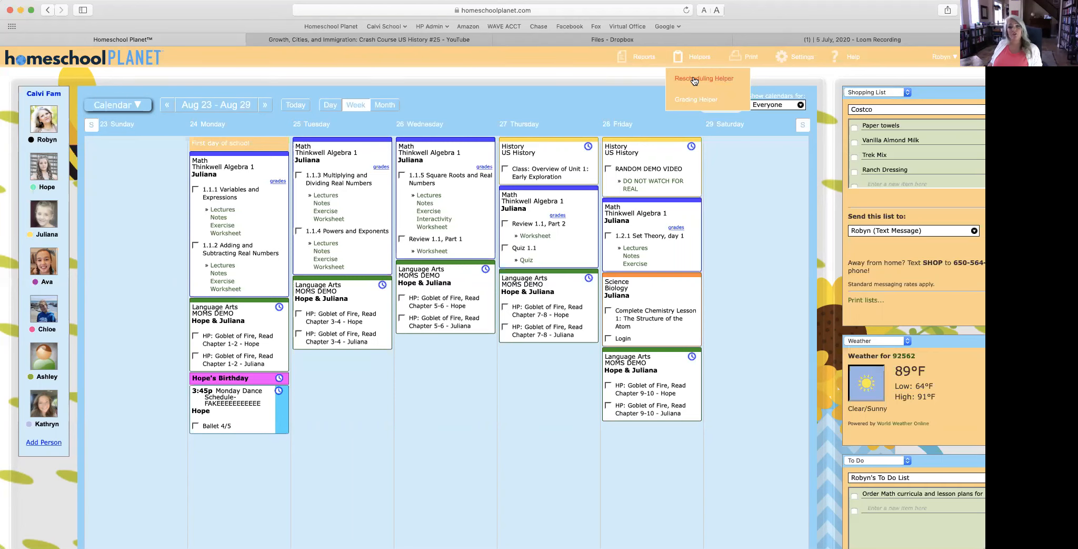
{"action": "left_click", "coordinate": [693, 79]}
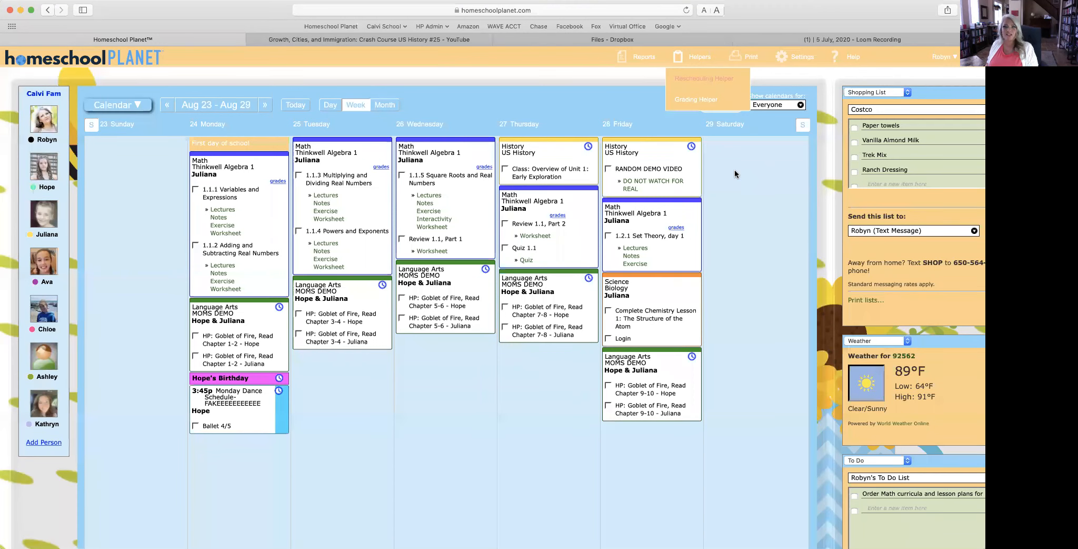
{"action": "scroll", "coordinate": [734, 169], "scroll_direction": "right", "scroll_amount": 1}
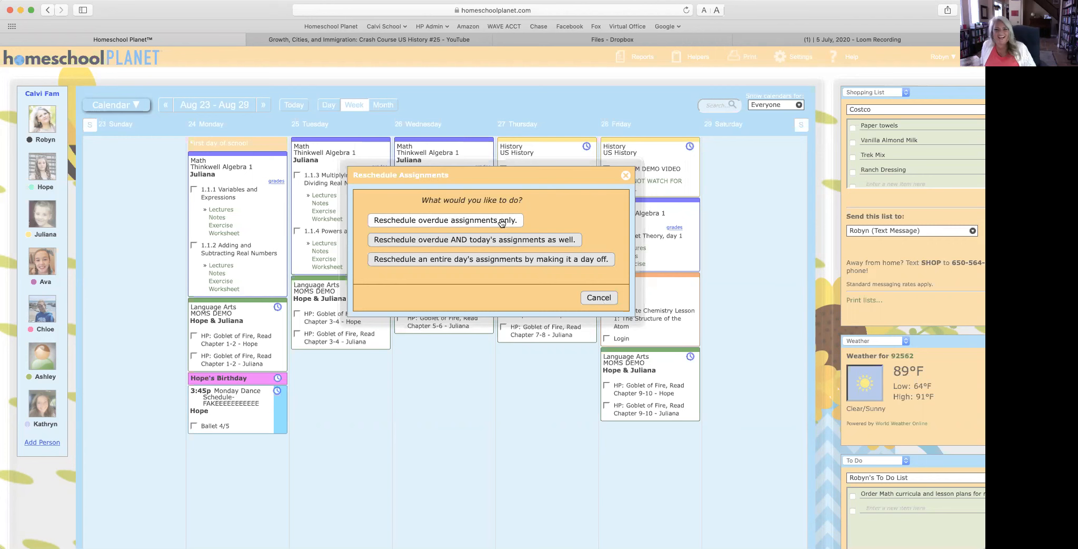
Step: Choose to reschedule overdue assignments only and scroll through the Mar 10–14 past-due items
{"action": "left_click", "coordinate": [501, 222]}
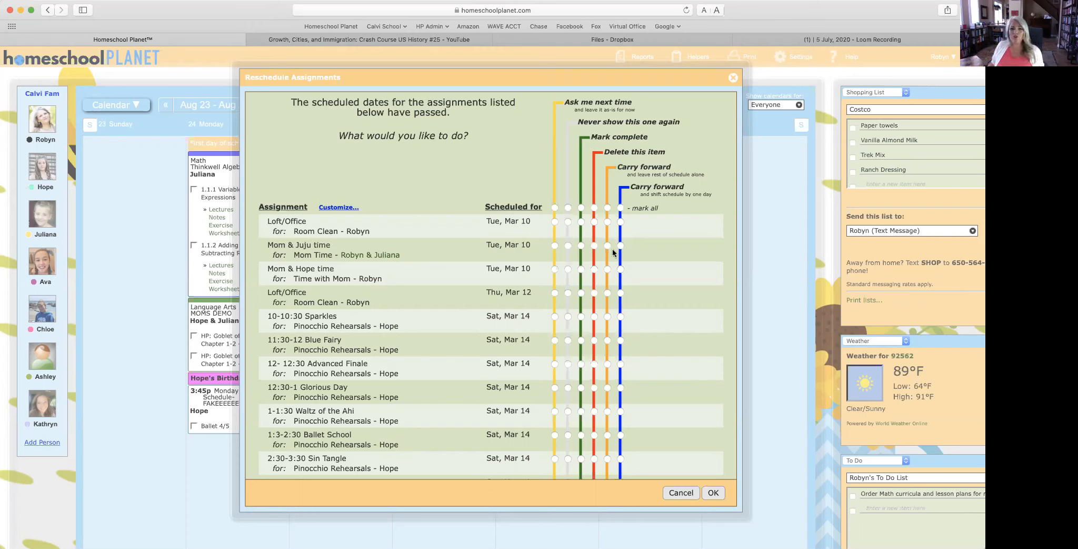
{"action": "scroll", "coordinate": [600, 306], "scroll_direction": "down", "scroll_amount": 7}
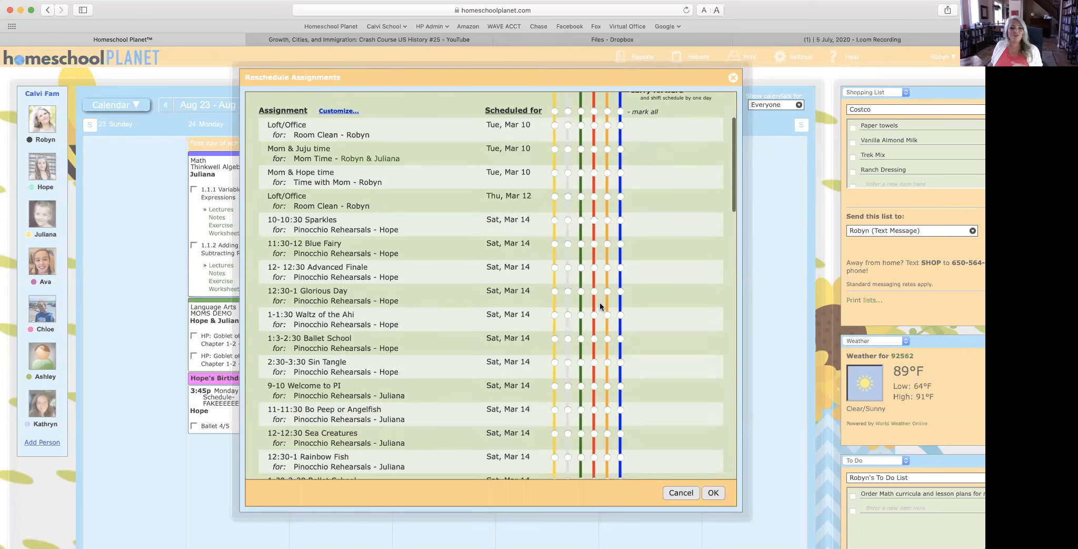
{"action": "scroll", "coordinate": [600, 306], "scroll_direction": "down", "scroll_amount": 2}
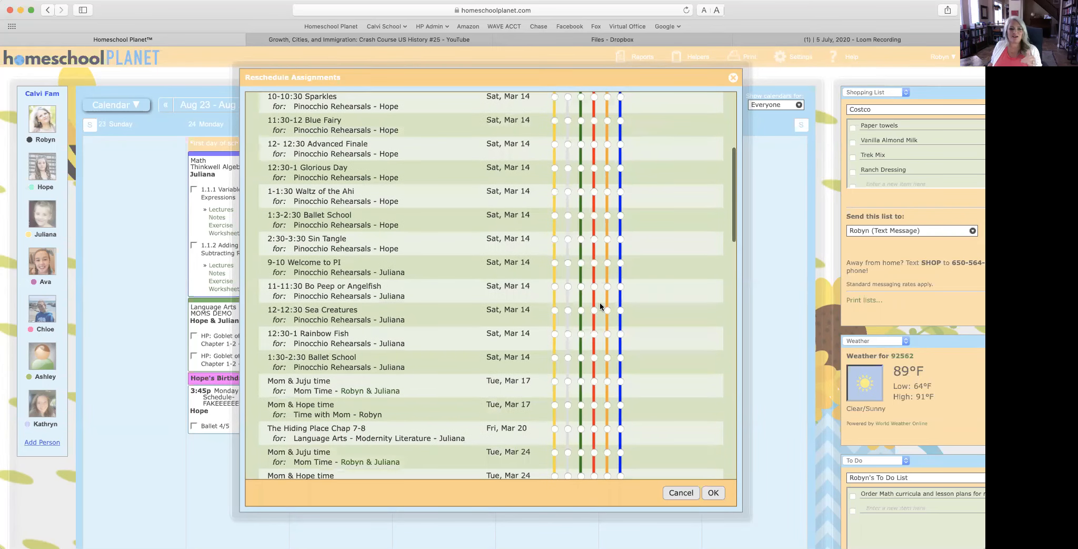
{"action": "scroll", "coordinate": [600, 306], "scroll_direction": "up", "scroll_amount": 9}
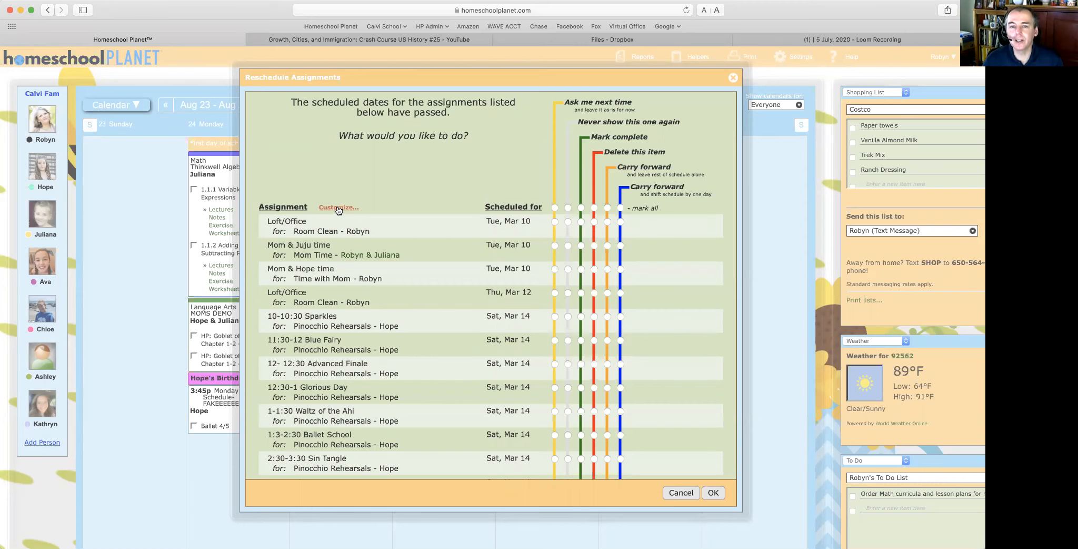
Step: Set all overdue items to ask next time, marking mom time, Blue Fairy, Waltz of the Ahi, Sin Tangle complete
{"action": "left_click", "coordinate": [556, 209]}
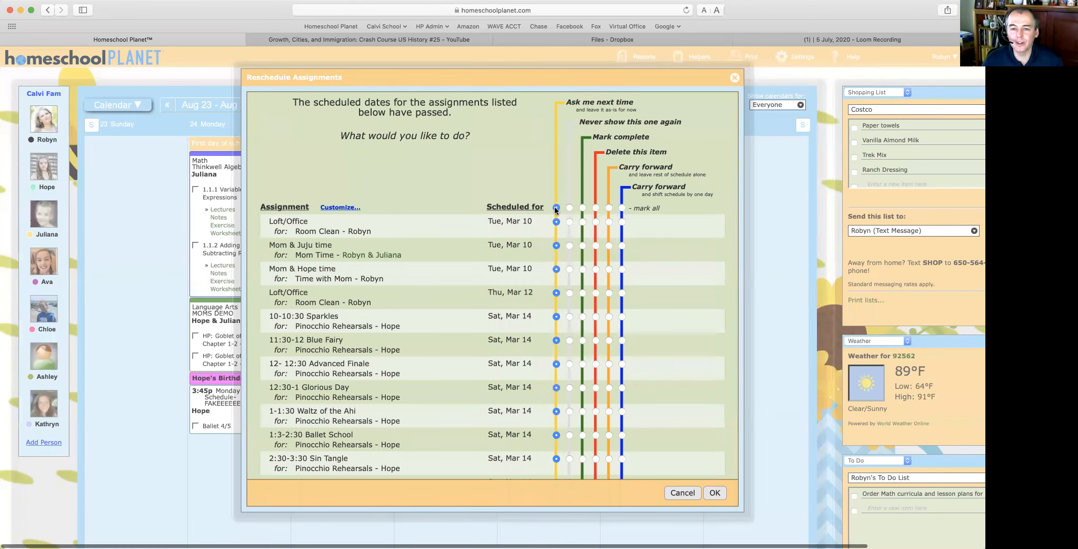
{"action": "left_click", "coordinate": [583, 269]}
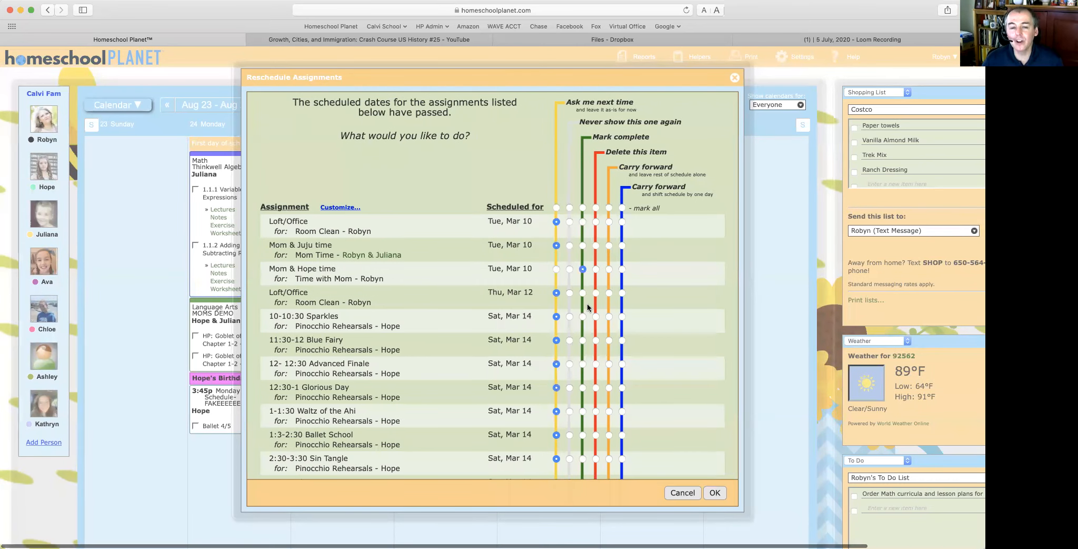
{"action": "left_click", "coordinate": [582, 340]}
{"action": "left_click", "coordinate": [583, 411]}
{"action": "left_click", "coordinate": [583, 459]}
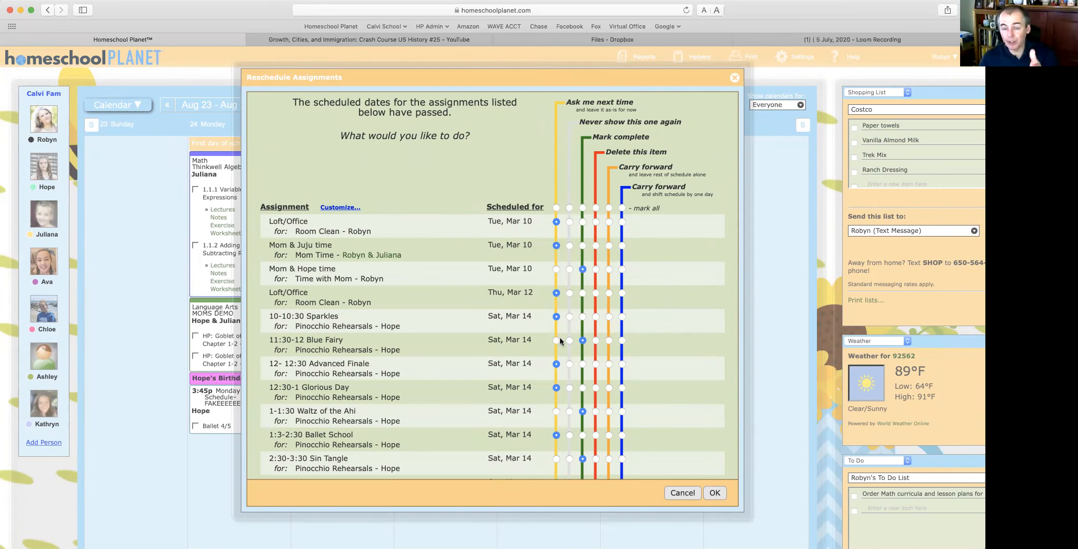
{"action": "scroll", "coordinate": [560, 338], "scroll_direction": "down", "scroll_amount": 20}
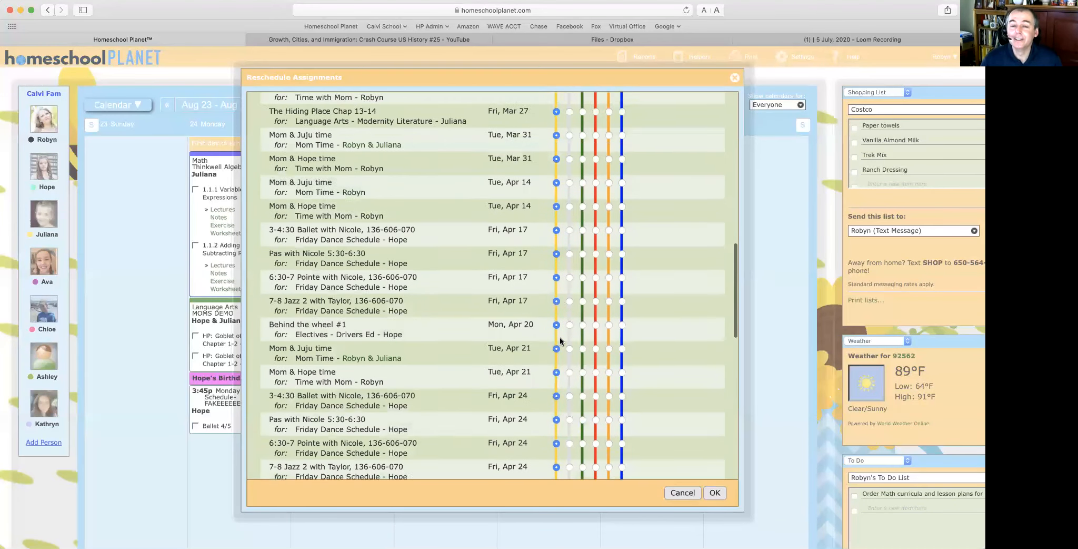
{"action": "scroll", "coordinate": [560, 340], "scroll_direction": "up", "scroll_amount": 20}
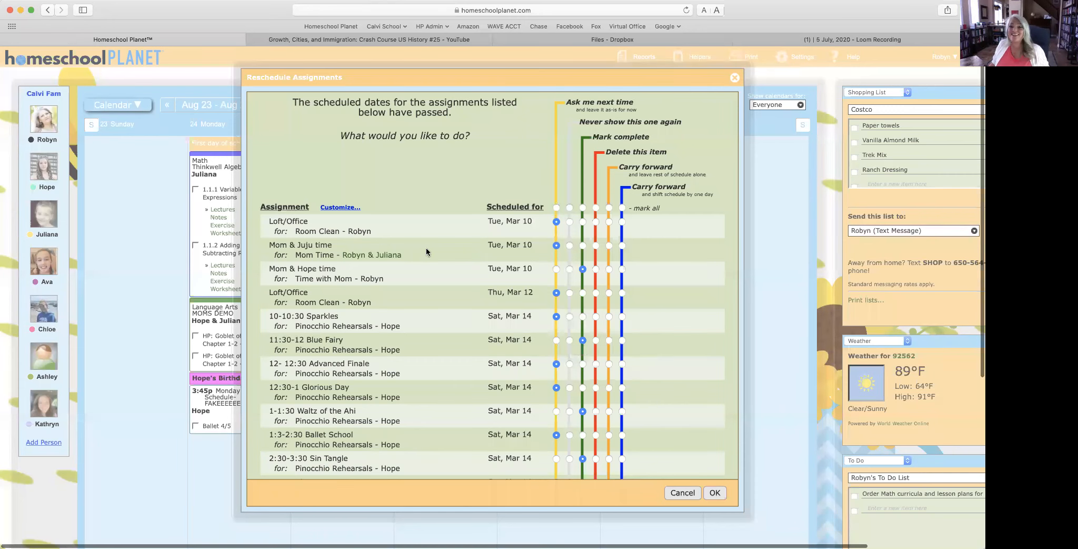
Step: Set every overdue row to ask next time and filter the list to one student's assignments
{"action": "left_click", "coordinate": [555, 208]}
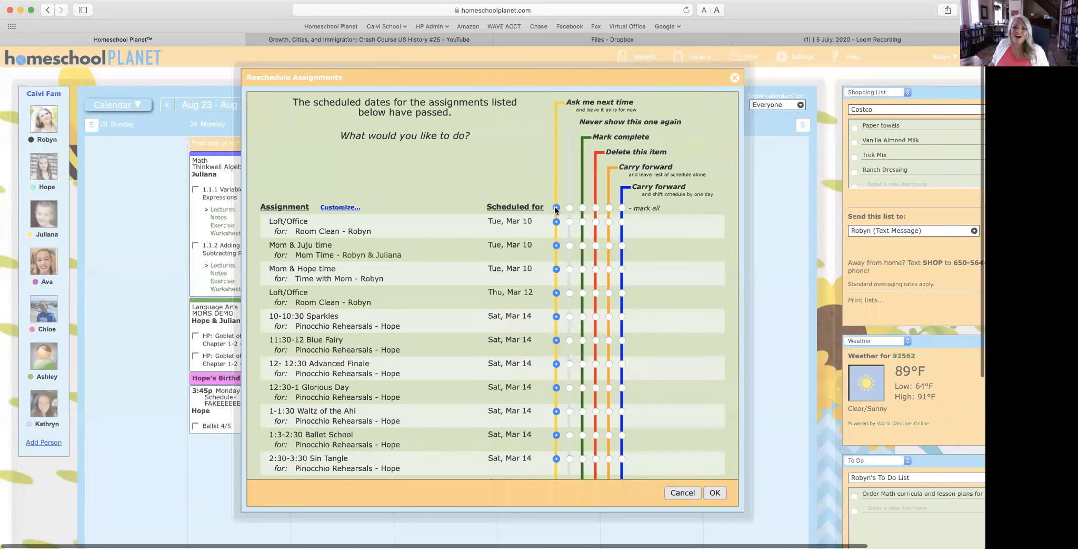
{"action": "left_click", "coordinate": [332, 207]}
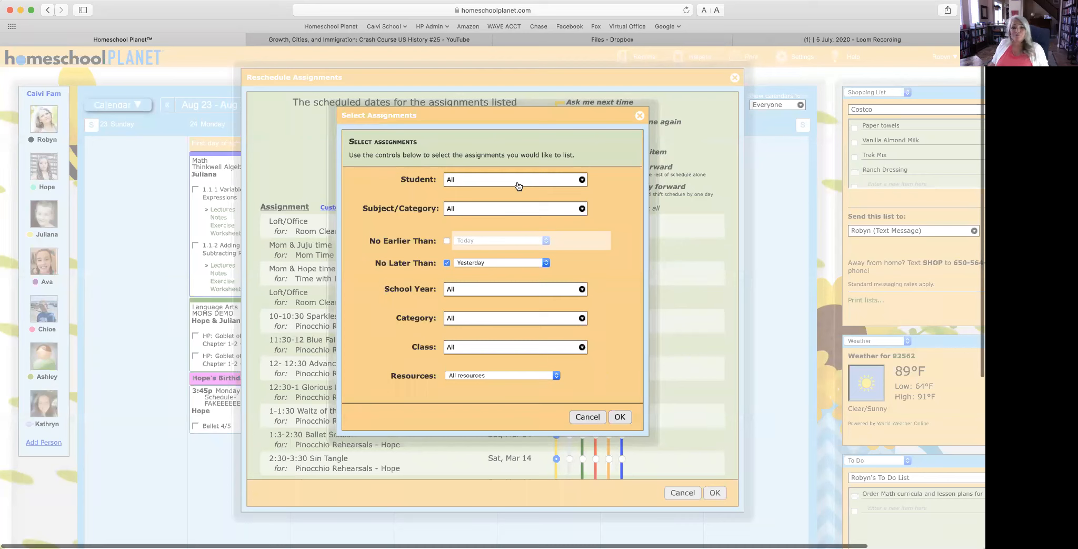
{"action": "left_click", "coordinate": [519, 181]}
{"action": "left_click", "coordinate": [466, 211]}
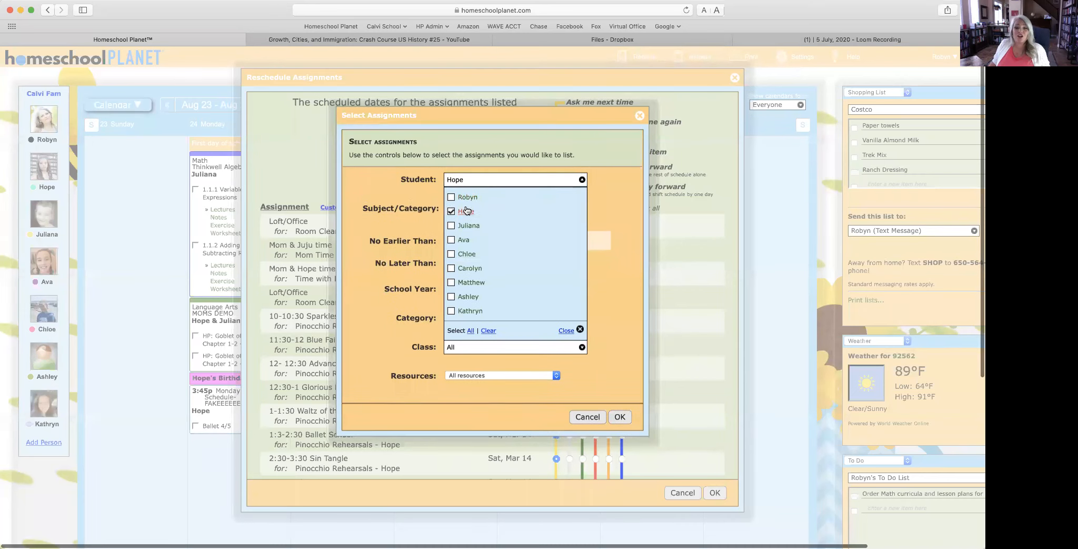
{"action": "left_click", "coordinate": [613, 199]}
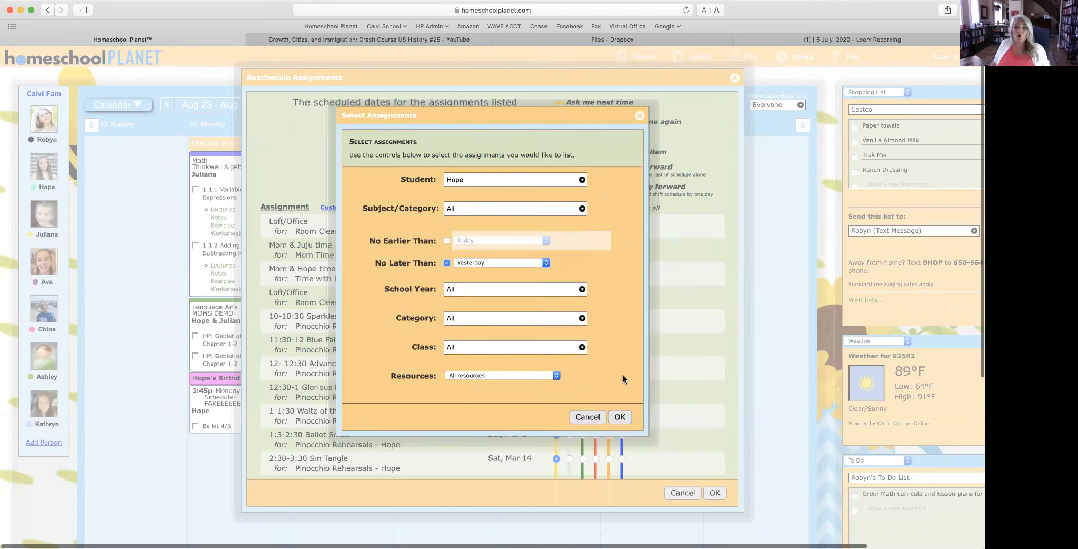
{"action": "left_click", "coordinate": [622, 417]}
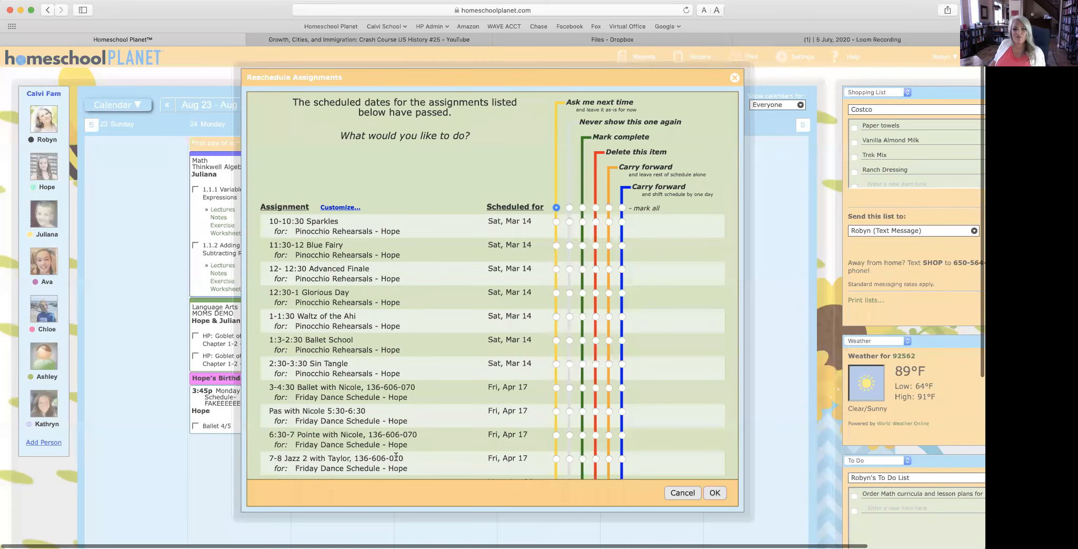
{"action": "scroll", "coordinate": [397, 464], "scroll_direction": "down", "scroll_amount": 3}
{"action": "scroll", "coordinate": [397, 464], "scroll_direction": "down", "scroll_amount": 3}
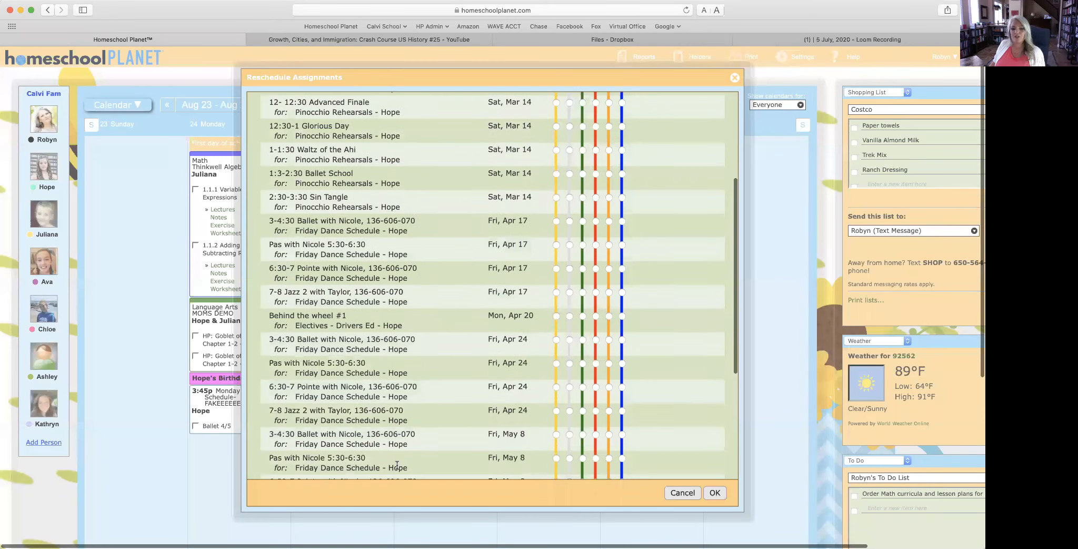
{"action": "scroll", "coordinate": [397, 464], "scroll_direction": "up", "scroll_amount": 5}
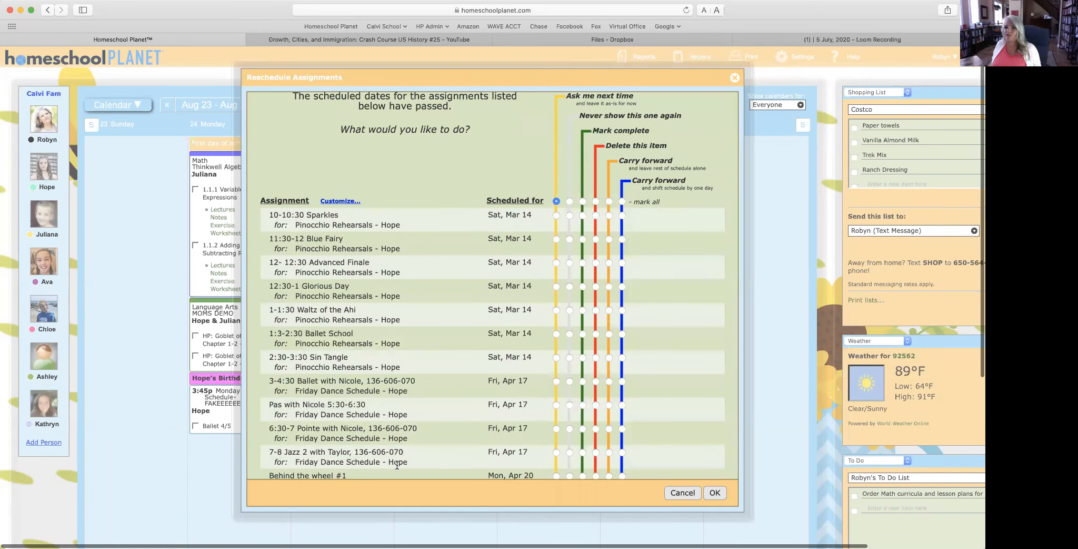
{"action": "scroll", "coordinate": [397, 465], "scroll_direction": "up", "scroll_amount": 1}
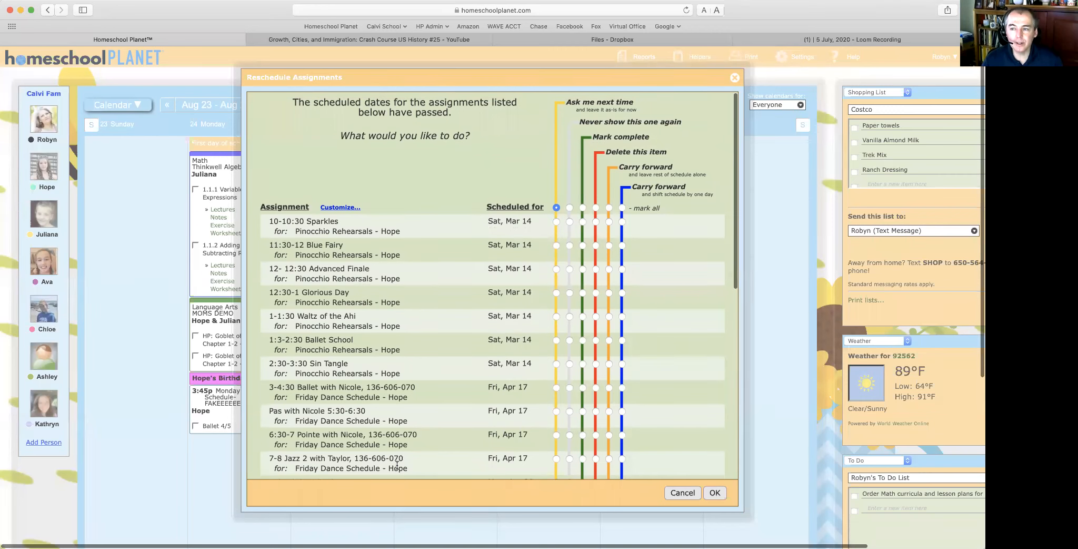
{"action": "scroll", "coordinate": [397, 464], "scroll_direction": "down", "scroll_amount": 1}
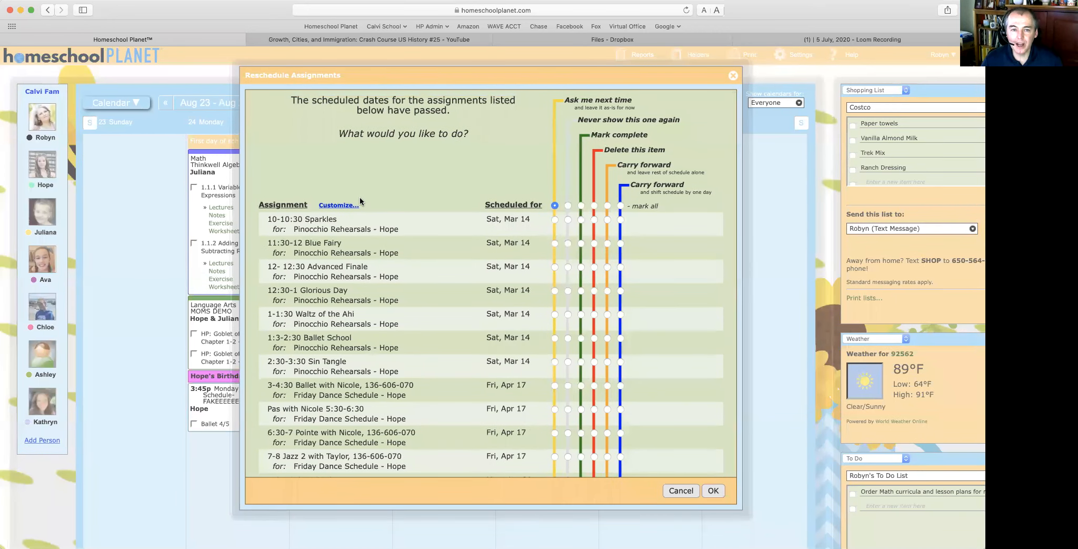
{"action": "scroll", "coordinate": [360, 199], "scroll_direction": "down", "scroll_amount": 1}
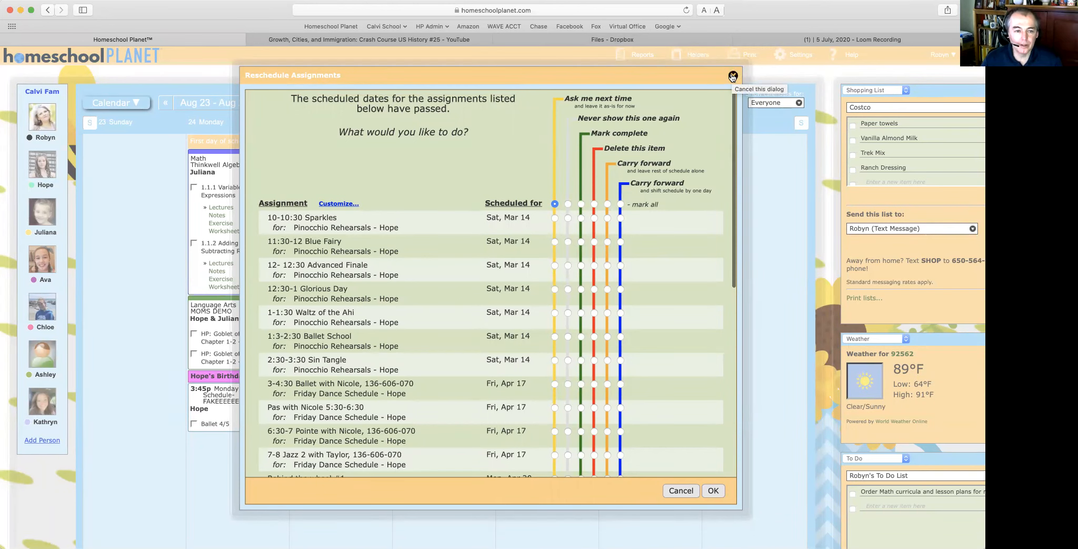
{"action": "scroll", "coordinate": [733, 78], "scroll_direction": "right", "scroll_amount": 1}
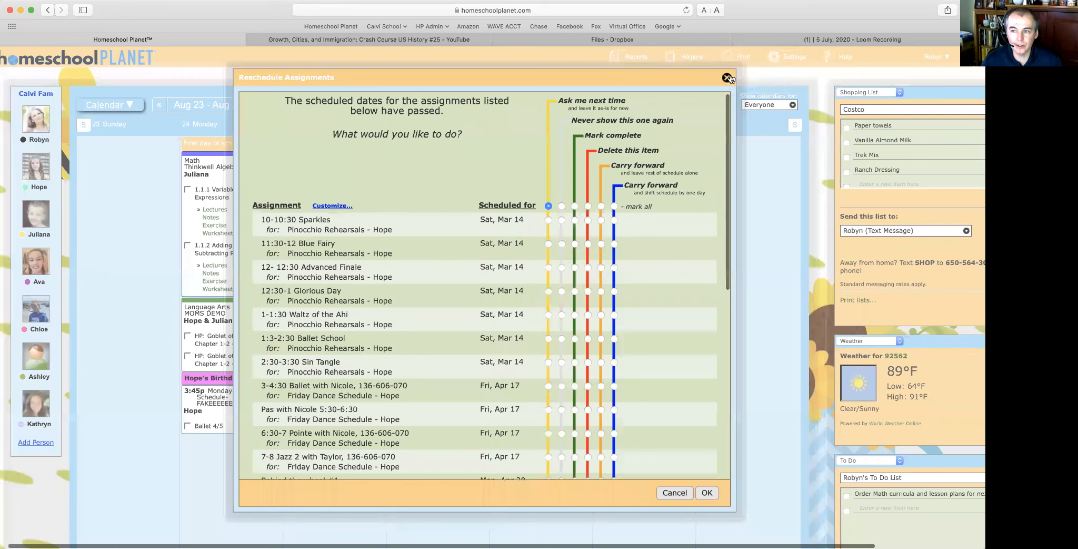
{"action": "scroll", "coordinate": [727, 79], "scroll_direction": "down", "scroll_amount": 1}
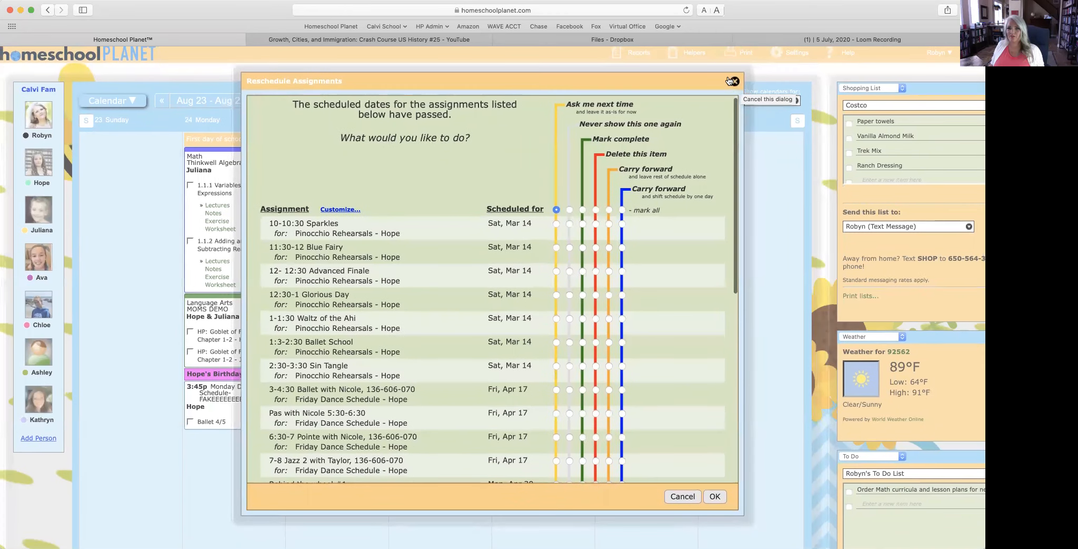
Step: Close the overdue assignments list and relaunch the Rescheduling Helper from Helpers
{"action": "left_click", "coordinate": [727, 78]}
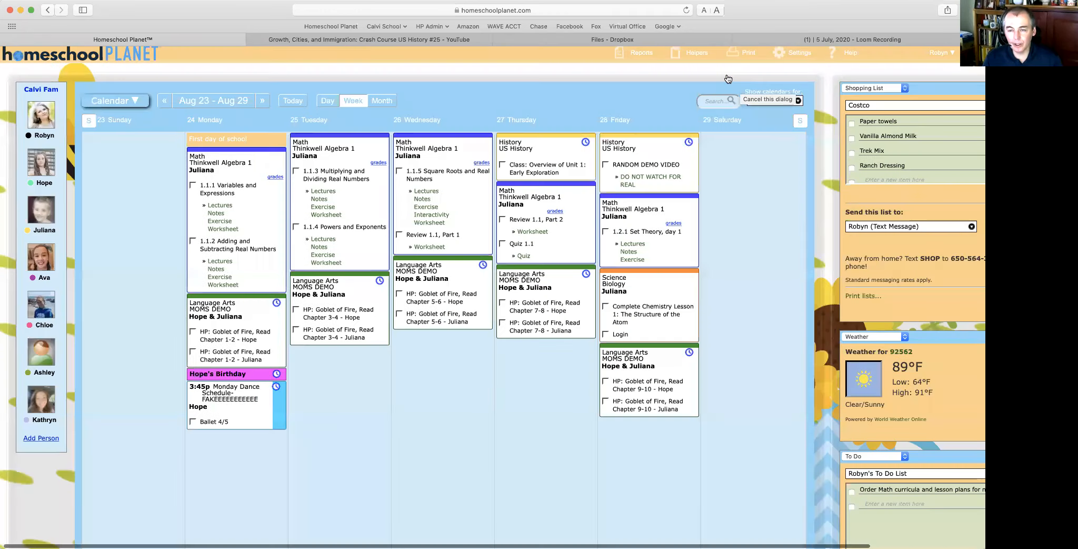
{"action": "mouse_move", "coordinate": [682, 56]}
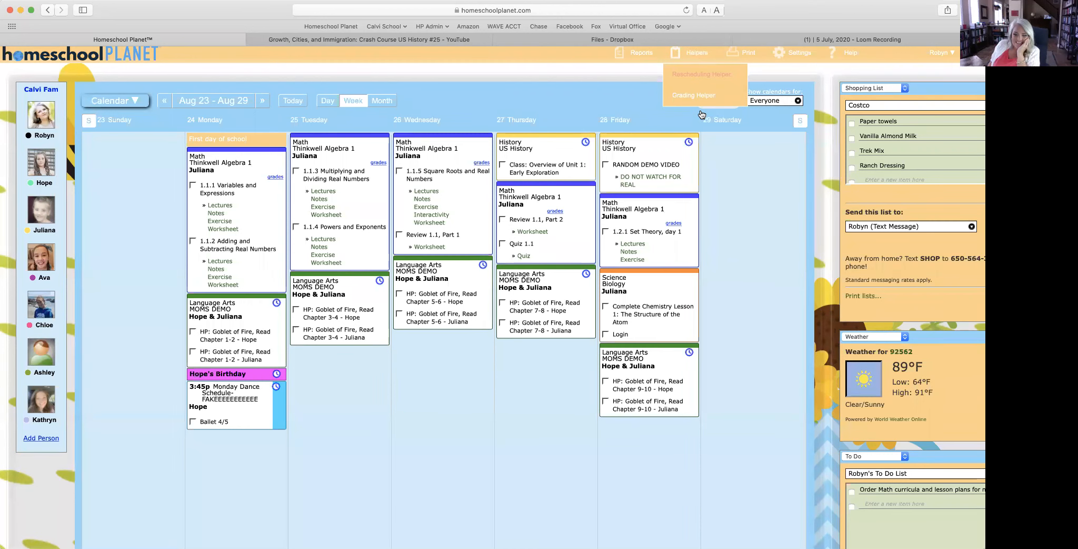
{"action": "scroll", "coordinate": [691, 154], "scroll_direction": "up", "scroll_amount": 1}
{"action": "scroll", "coordinate": [742, 190], "scroll_direction": "right", "scroll_amount": 2}
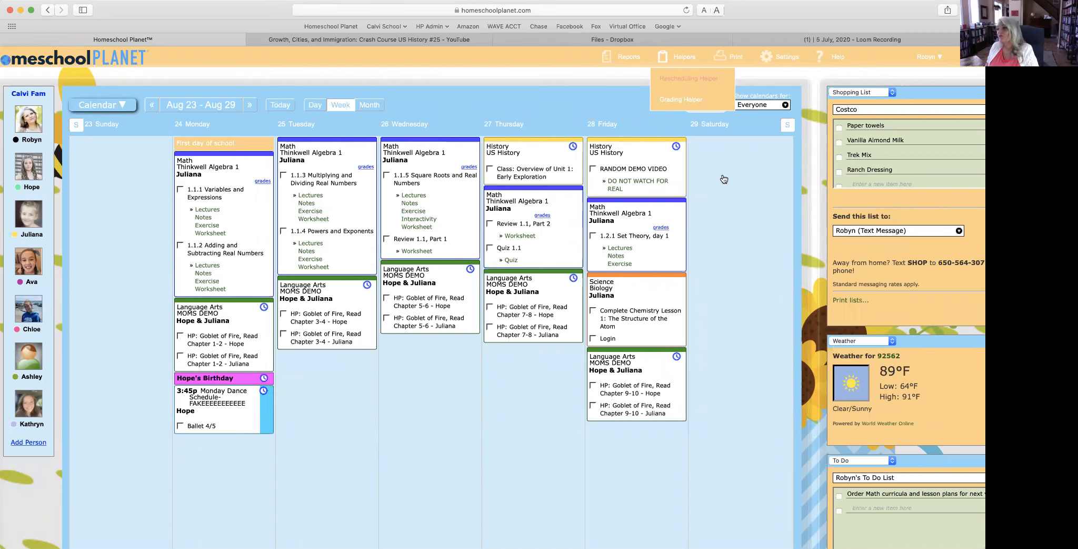
{"action": "scroll", "coordinate": [724, 179], "scroll_direction": "left", "scroll_amount": 2}
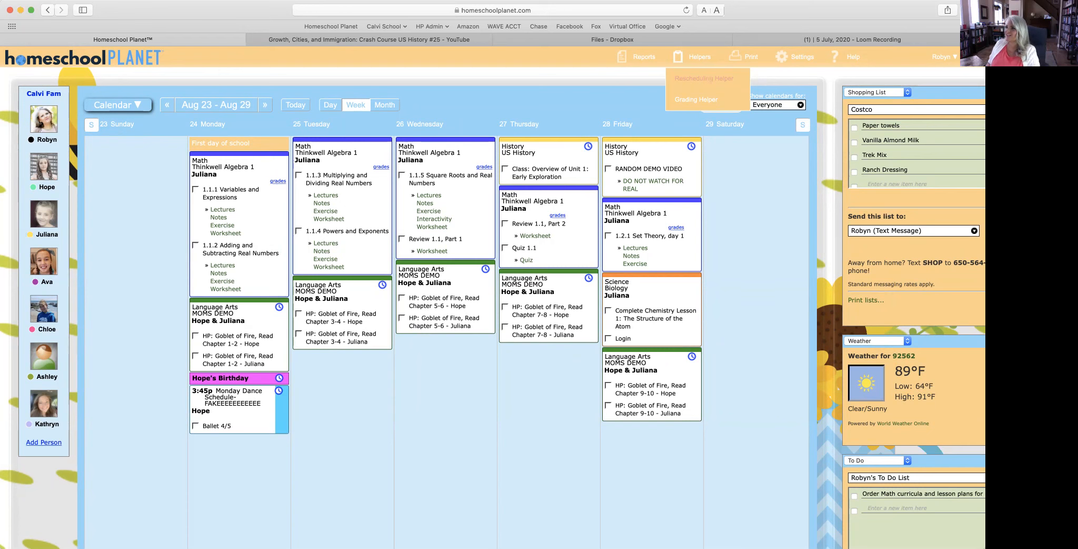
{"action": "left_click", "coordinate": [704, 78]}
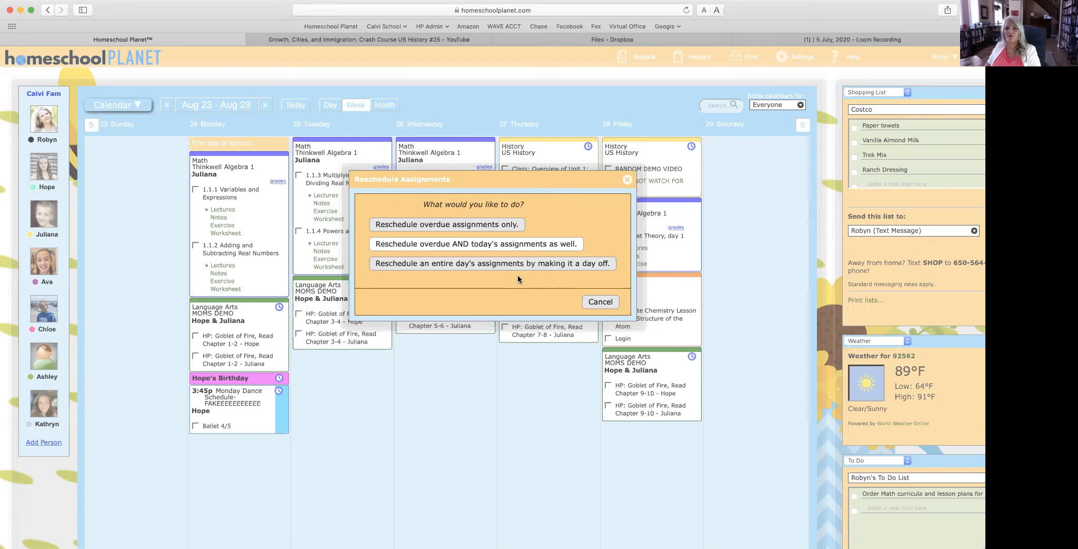
Step: Pick 'Reschedule overdue assignments only' to list everyone's past-due chores and rehearsals
{"action": "left_click", "coordinate": [479, 269]}
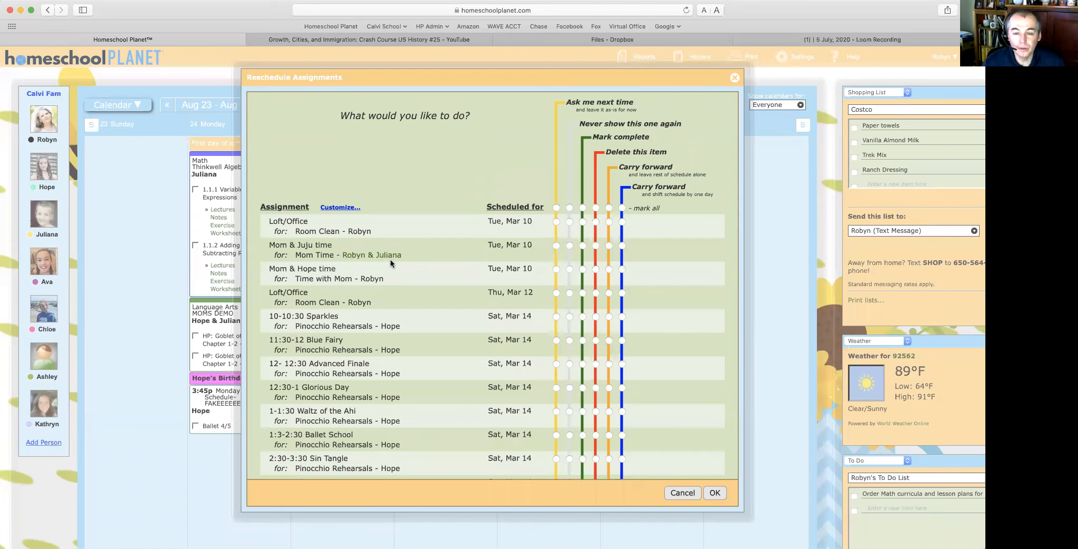
Step: Split the Mar 10, Mar 17, Mar 24 and Mar 31 Mom & Juju time per student
{"action": "left_click", "coordinate": [357, 256]}
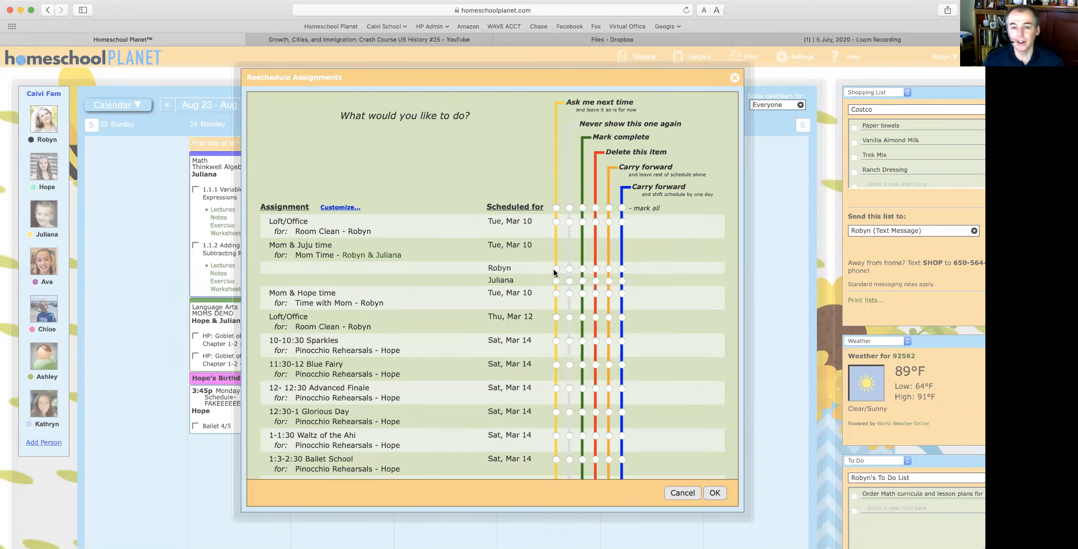
{"action": "scroll", "coordinate": [433, 300], "scroll_direction": "down", "scroll_amount": 10}
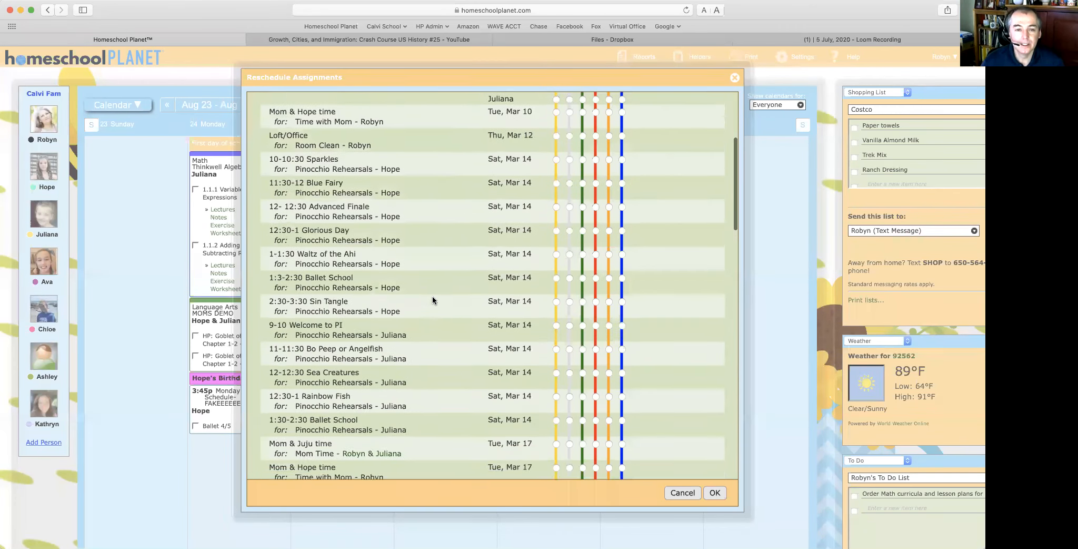
{"action": "left_click", "coordinate": [365, 350]}
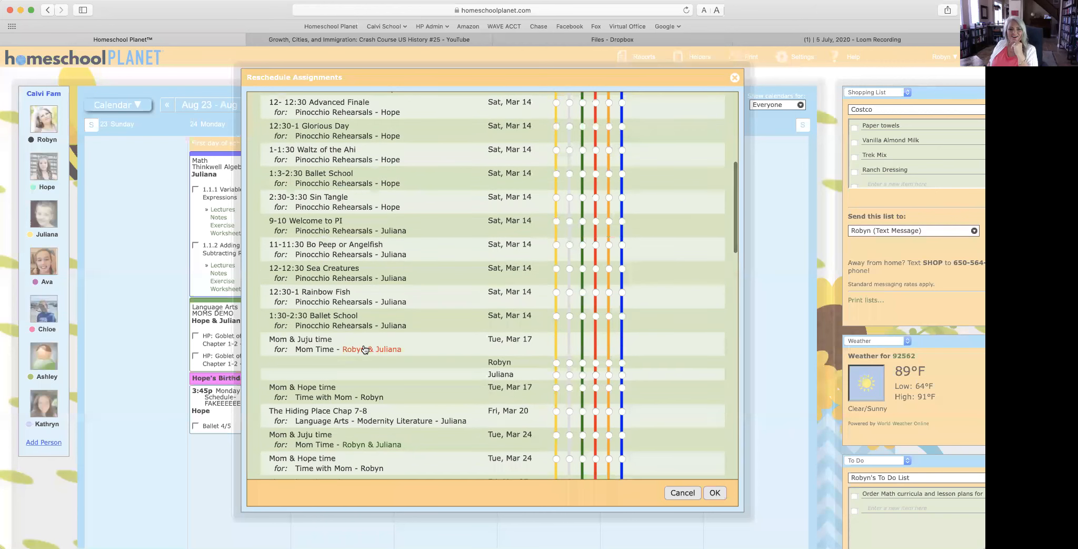
{"action": "scroll", "coordinate": [452, 357], "scroll_direction": "down", "scroll_amount": 3}
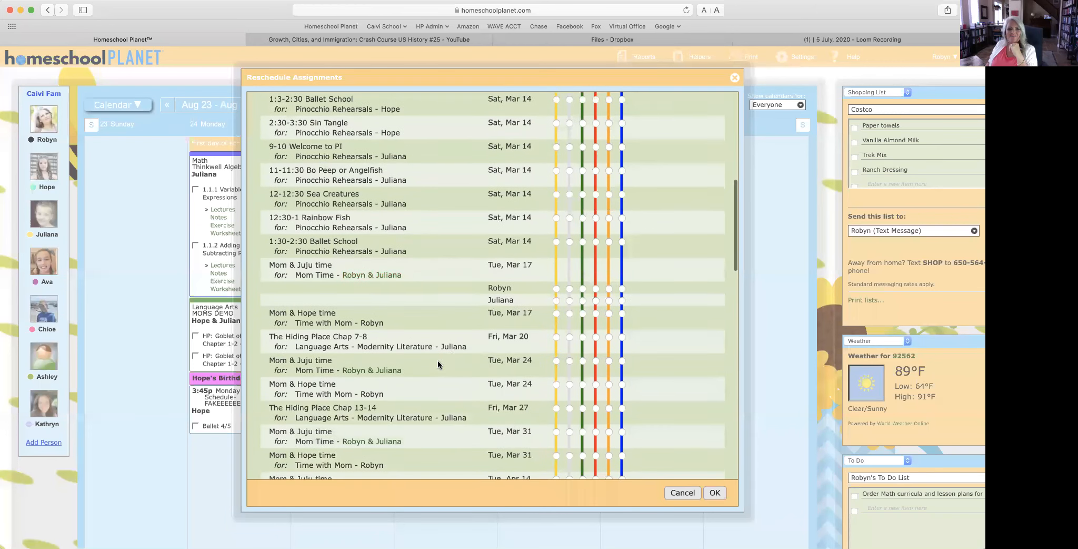
{"action": "left_click", "coordinate": [376, 370]}
{"action": "scroll", "coordinate": [376, 370], "scroll_direction": "down", "scroll_amount": 3}
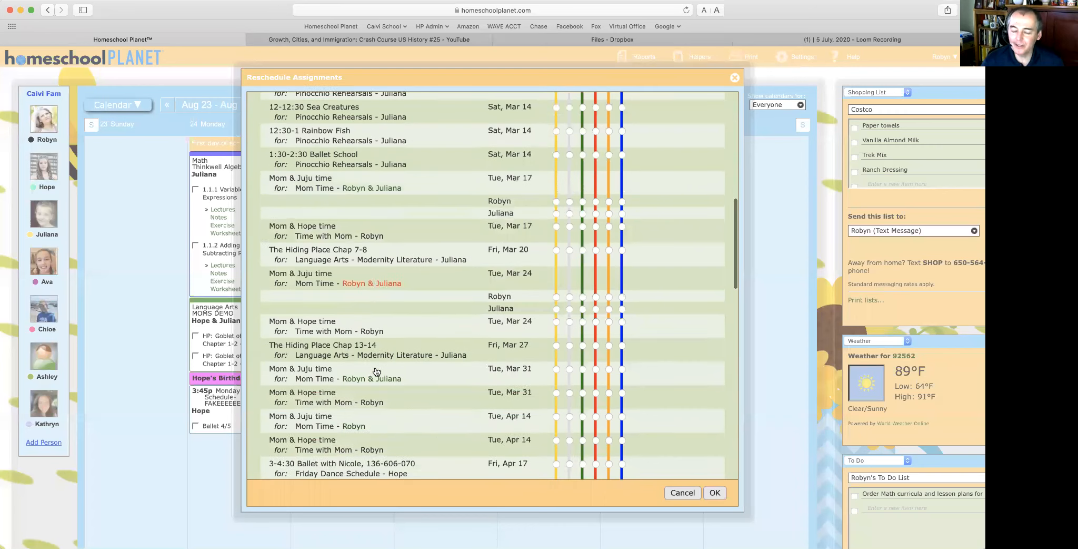
{"action": "left_click", "coordinate": [378, 383]}
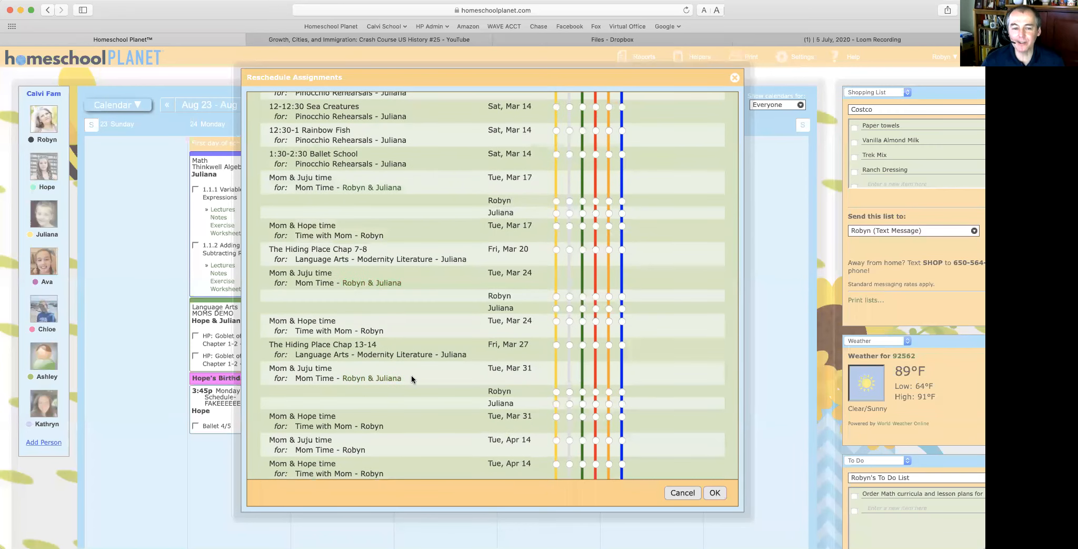
Step: Split the May 5, Apr 28 and Apr 21 Mom & Juju time per student
{"action": "scroll", "coordinate": [411, 375], "scroll_direction": "down", "scroll_amount": 2}
{"action": "scroll", "coordinate": [412, 377], "scroll_direction": "down", "scroll_amount": 12}
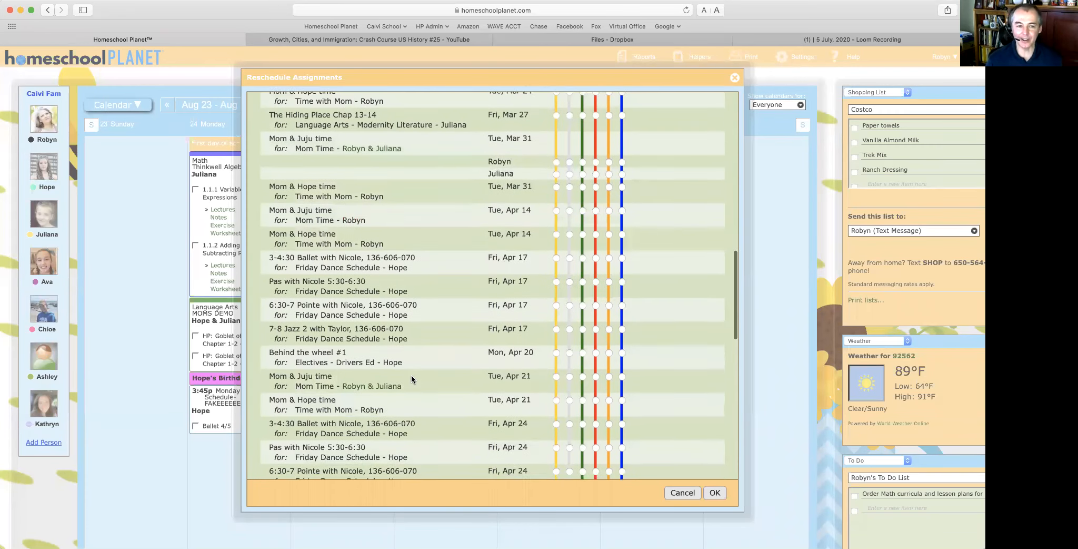
{"action": "scroll", "coordinate": [412, 378], "scroll_direction": "down", "scroll_amount": 2}
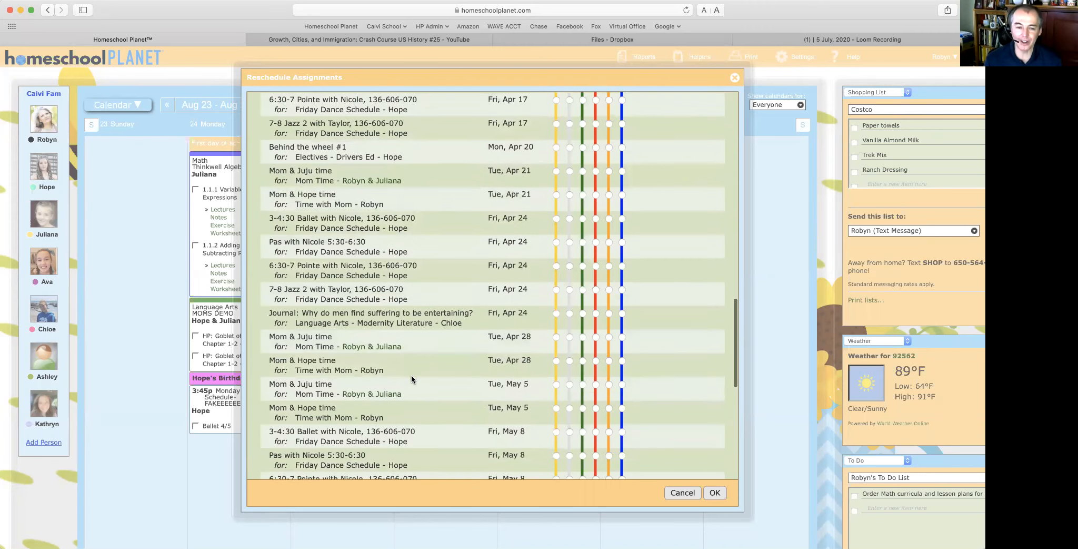
{"action": "left_click", "coordinate": [378, 392]}
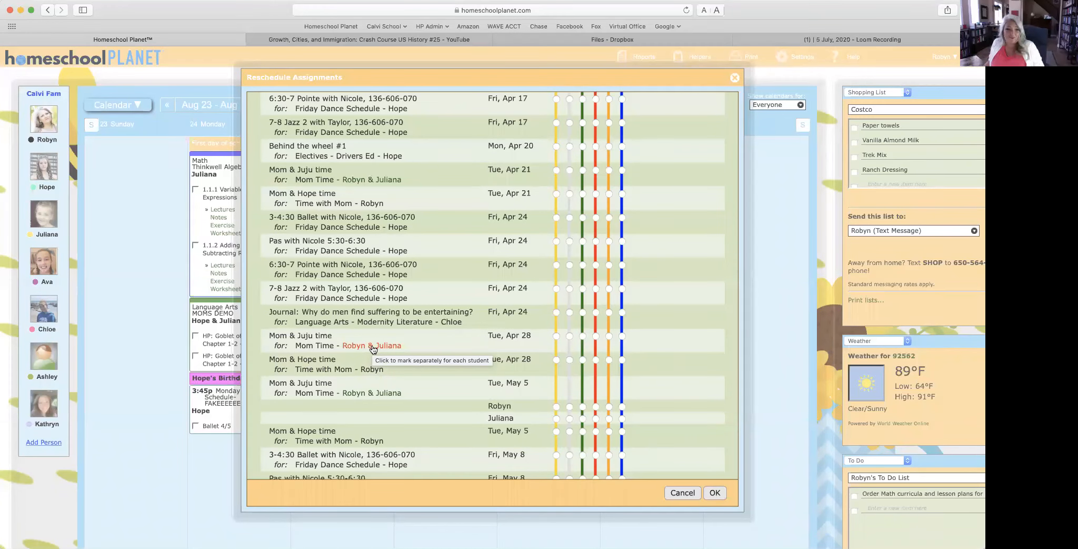
{"action": "scroll", "coordinate": [414, 345], "scroll_direction": "up", "scroll_amount": 2}
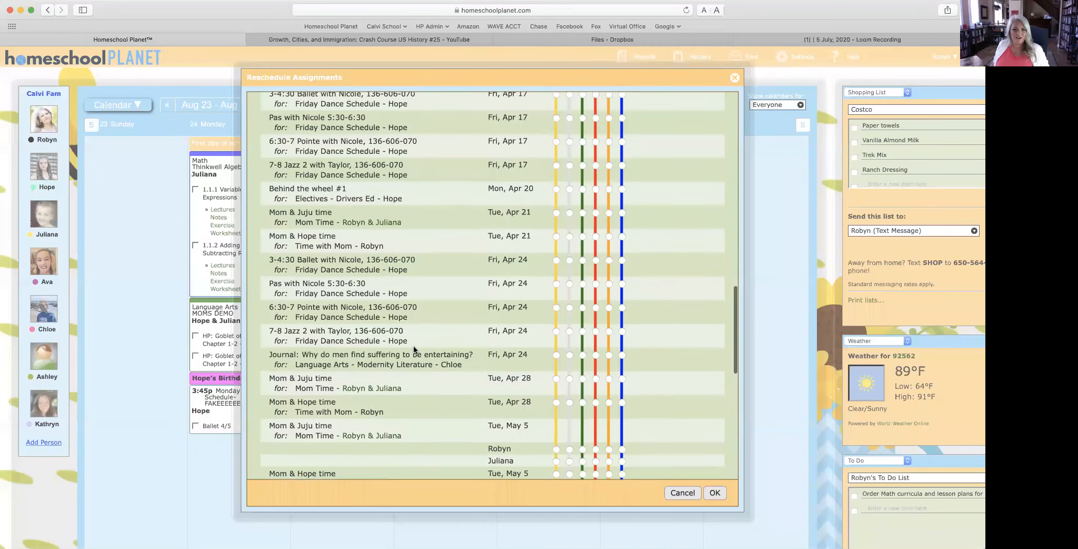
{"action": "left_click", "coordinate": [360, 392]}
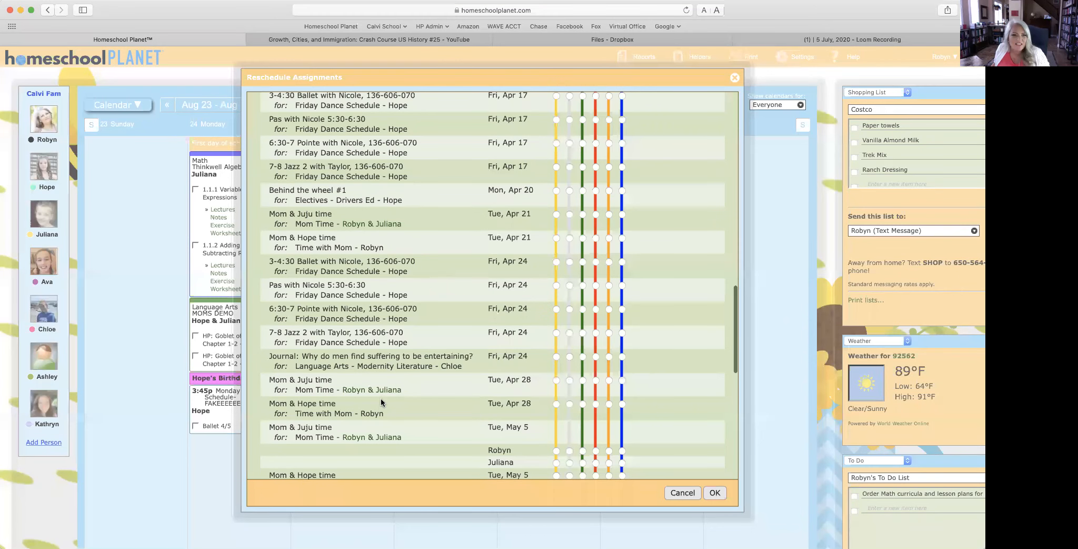
{"action": "left_click", "coordinate": [367, 225]}
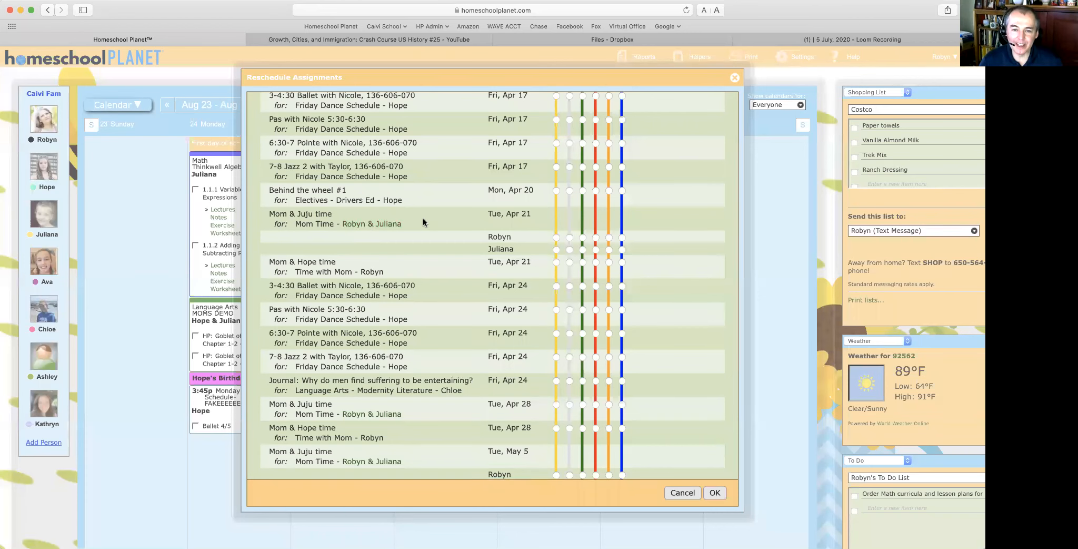
{"action": "scroll", "coordinate": [423, 220], "scroll_direction": "up", "scroll_amount": 5}
{"action": "scroll", "coordinate": [423, 221], "scroll_direction": "up", "scroll_amount": 15}
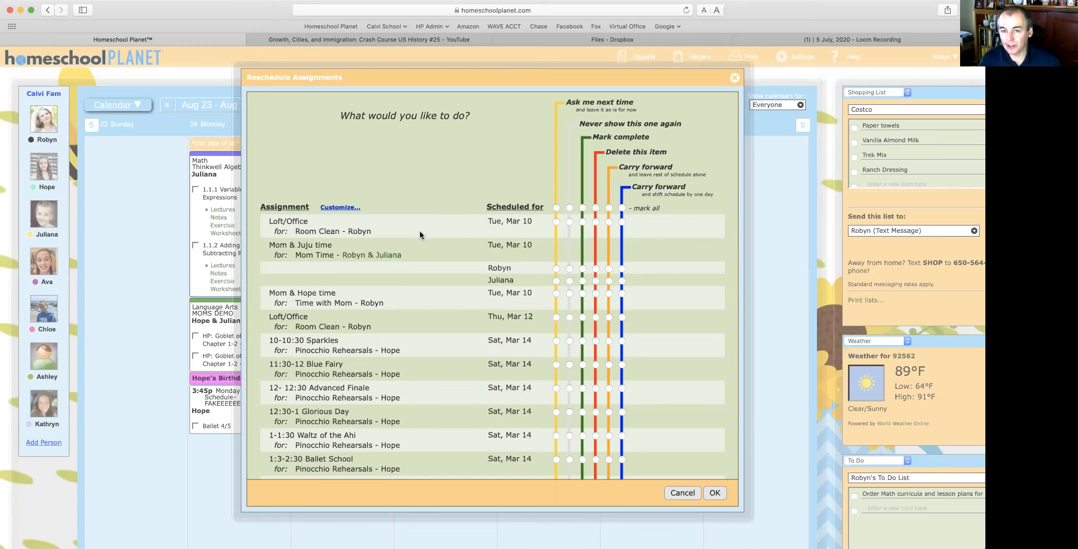
Step: Mark all overdue items in the Carry forward column, review the list, and close the helper
{"action": "left_click", "coordinate": [608, 208]}
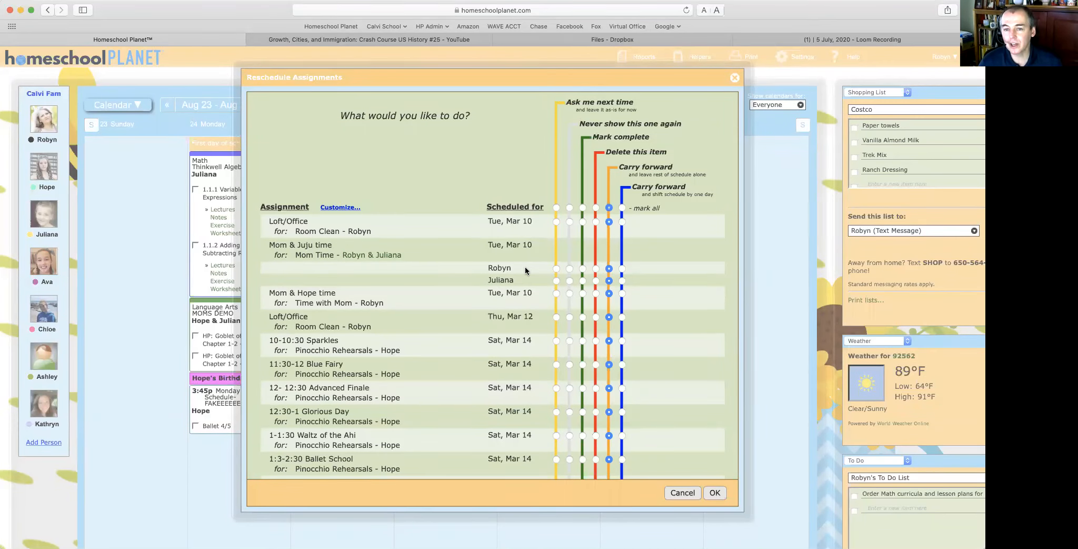
{"action": "scroll", "coordinate": [525, 266], "scroll_direction": "down", "scroll_amount": 15}
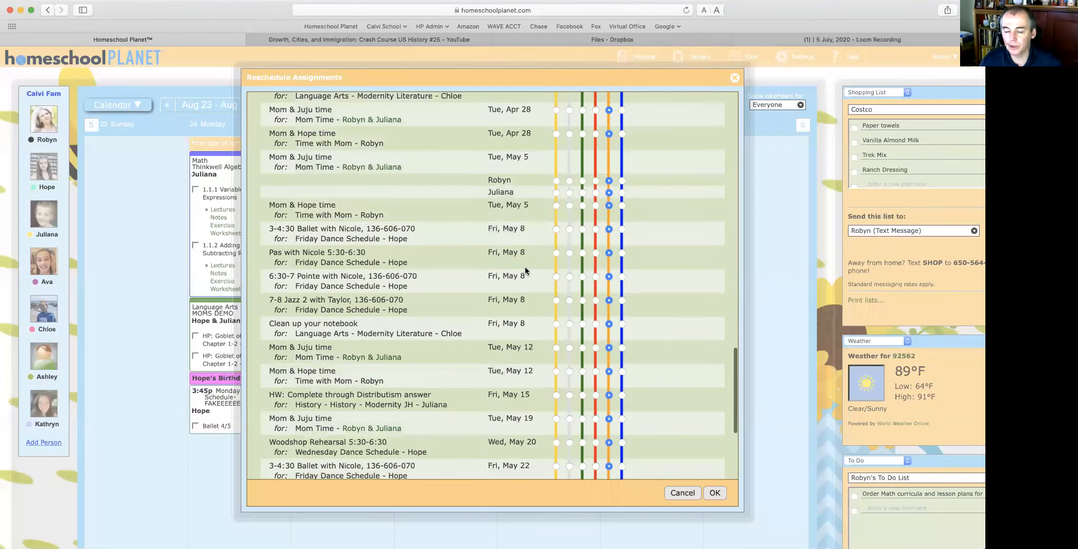
{"action": "scroll", "coordinate": [525, 266], "scroll_direction": "down", "scroll_amount": 10}
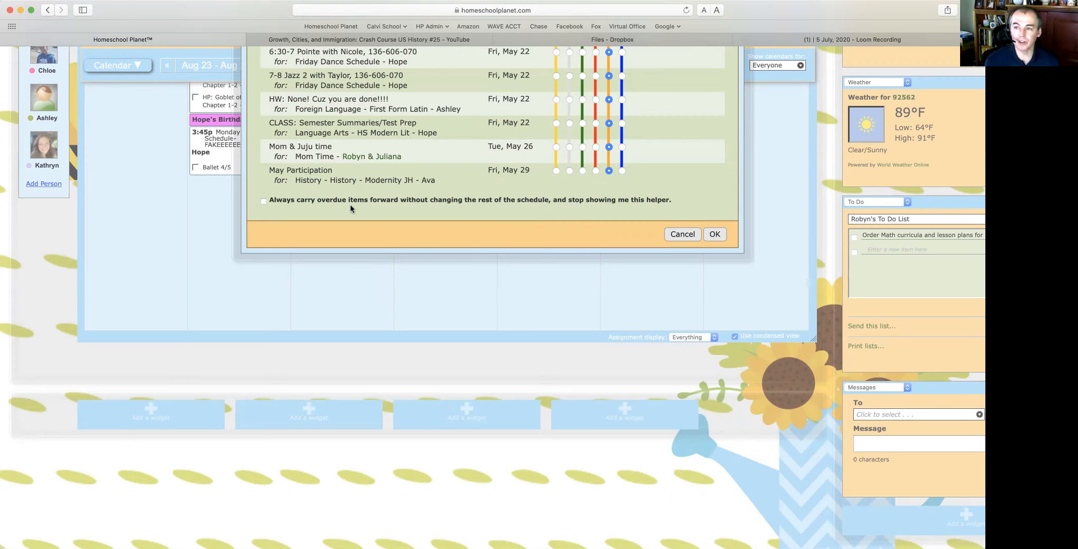
{"action": "scroll", "coordinate": [351, 204], "scroll_direction": "up", "scroll_amount": 3}
{"action": "scroll", "coordinate": [350, 203], "scroll_direction": "down", "scroll_amount": 3}
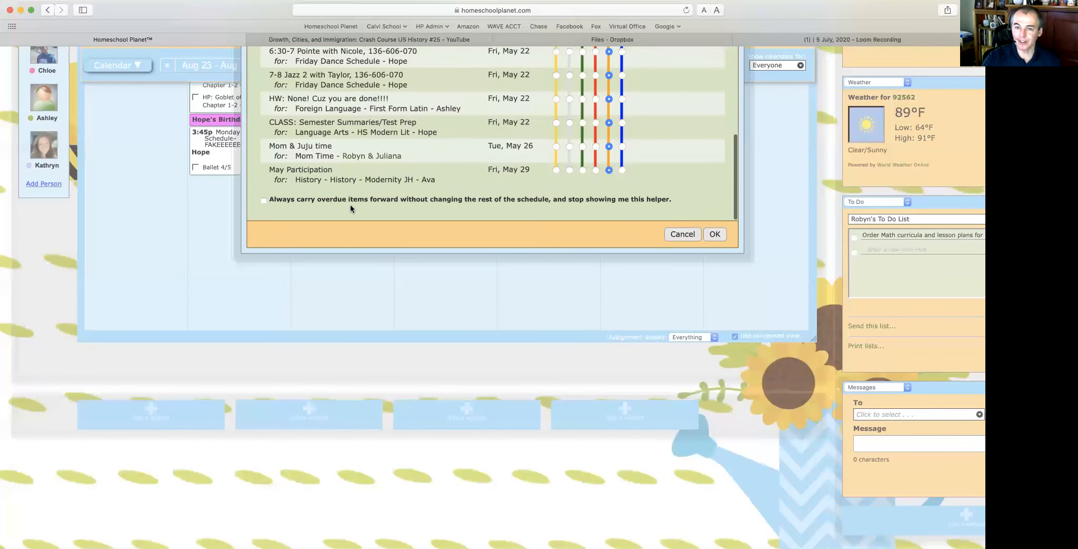
{"action": "scroll", "coordinate": [376, 297], "scroll_direction": "up", "scroll_amount": 4}
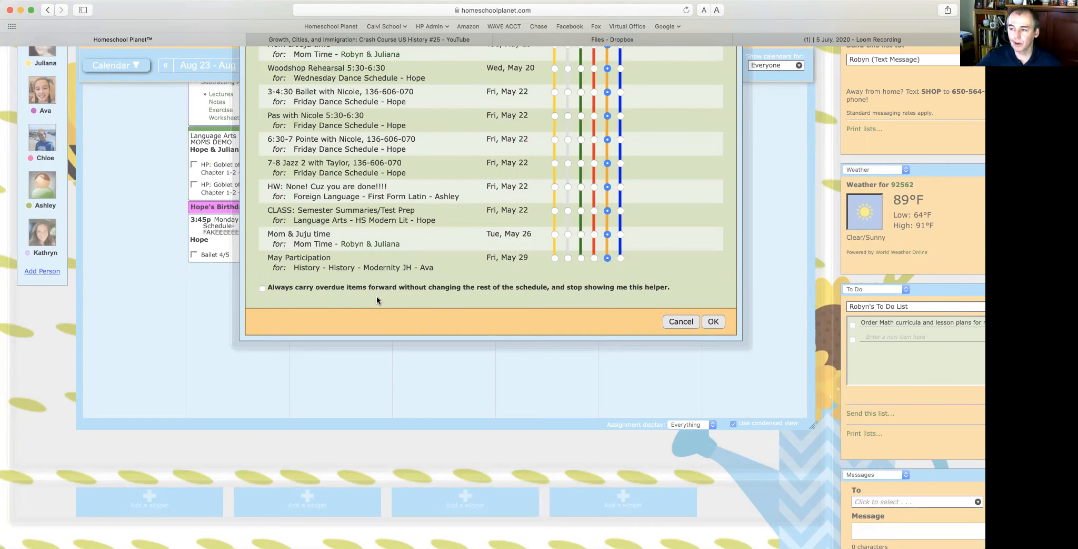
{"action": "scroll", "coordinate": [376, 296], "scroll_direction": "up", "scroll_amount": 15}
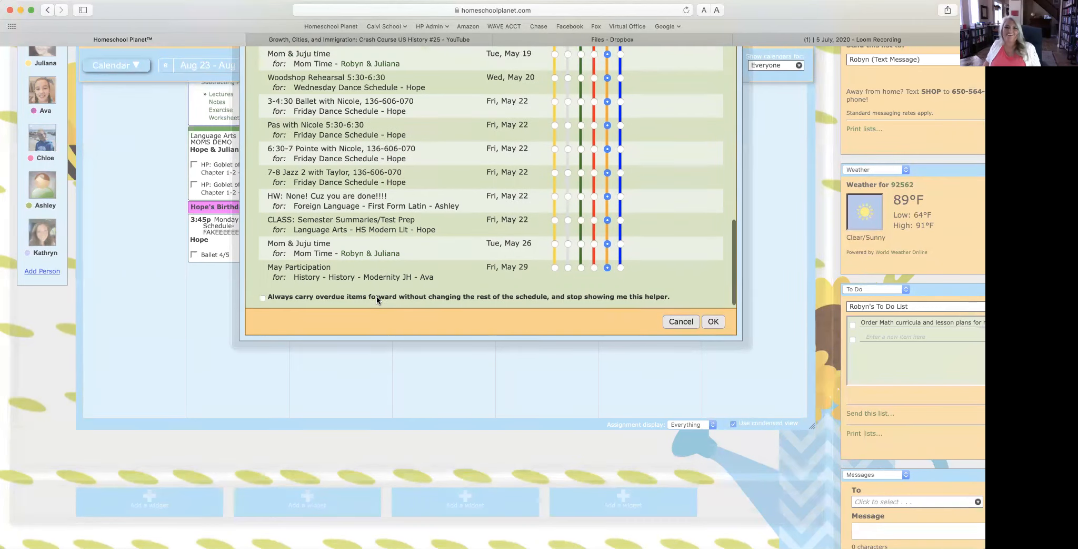
{"action": "scroll", "coordinate": [376, 296], "scroll_direction": "up", "scroll_amount": 10}
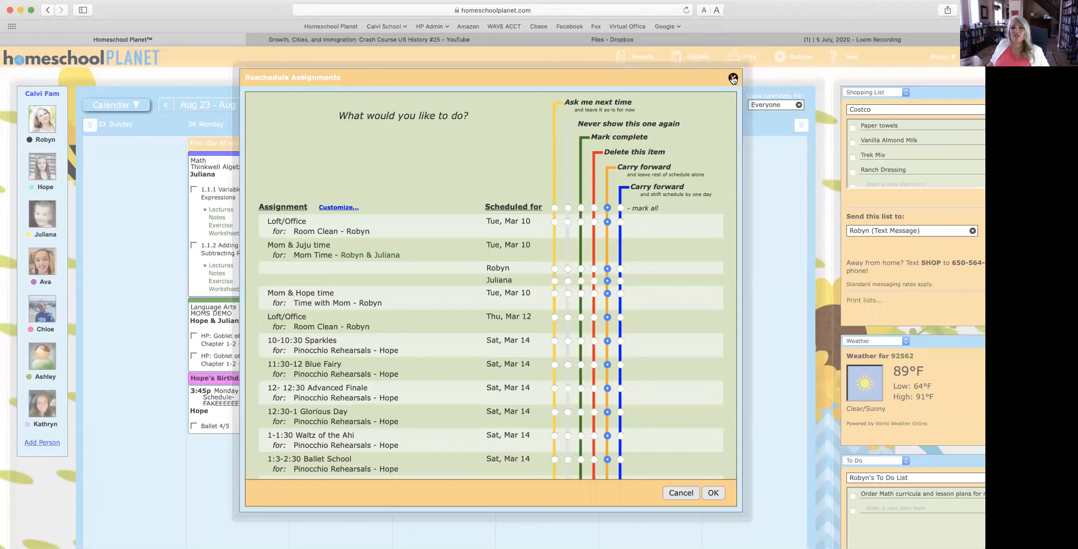
{"action": "left_click", "coordinate": [732, 79]}
{"action": "mouse_move", "coordinate": [687, 57]}
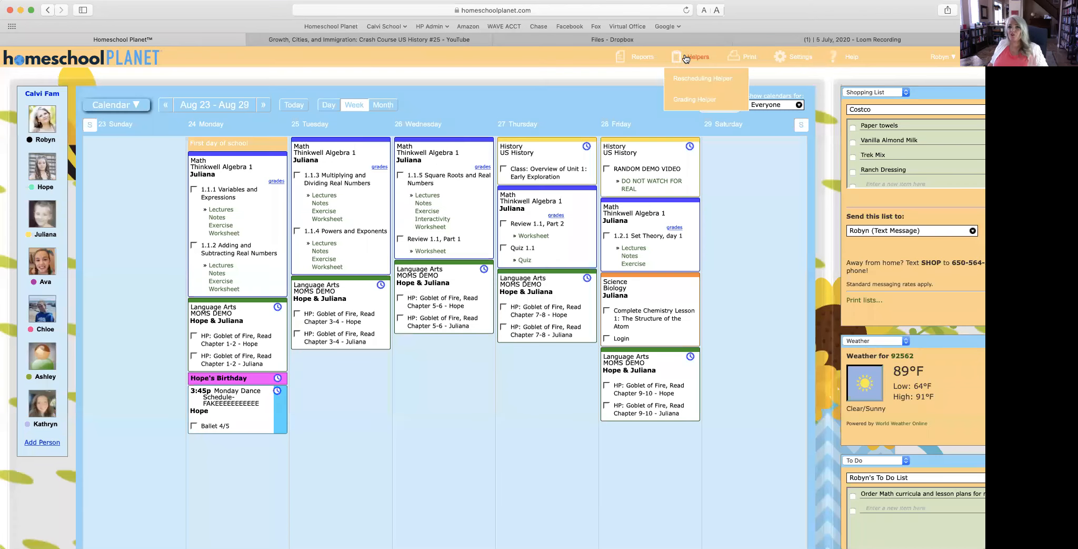
{"action": "left_click", "coordinate": [697, 100]}
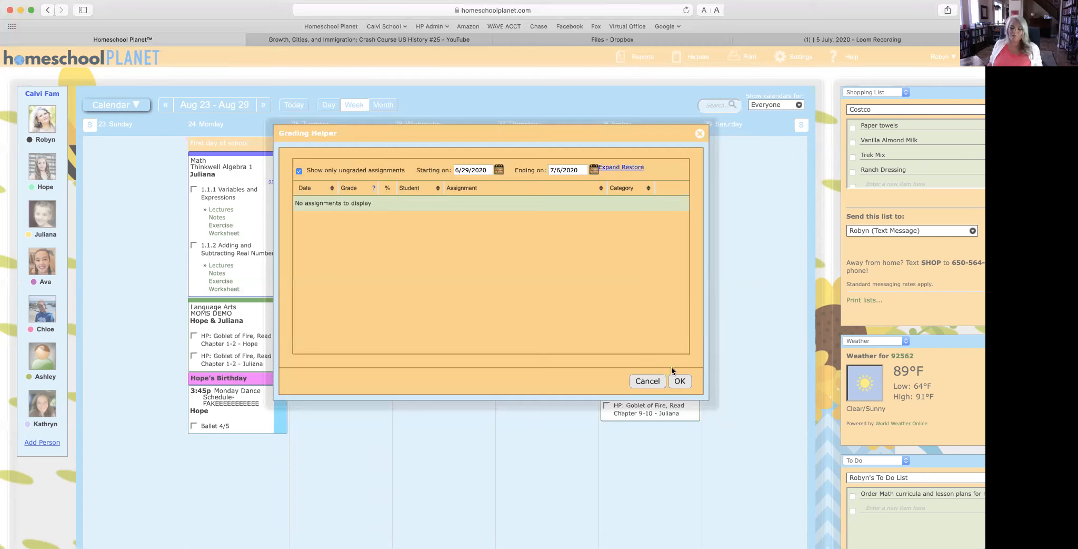
{"action": "left_click", "coordinate": [678, 382]}
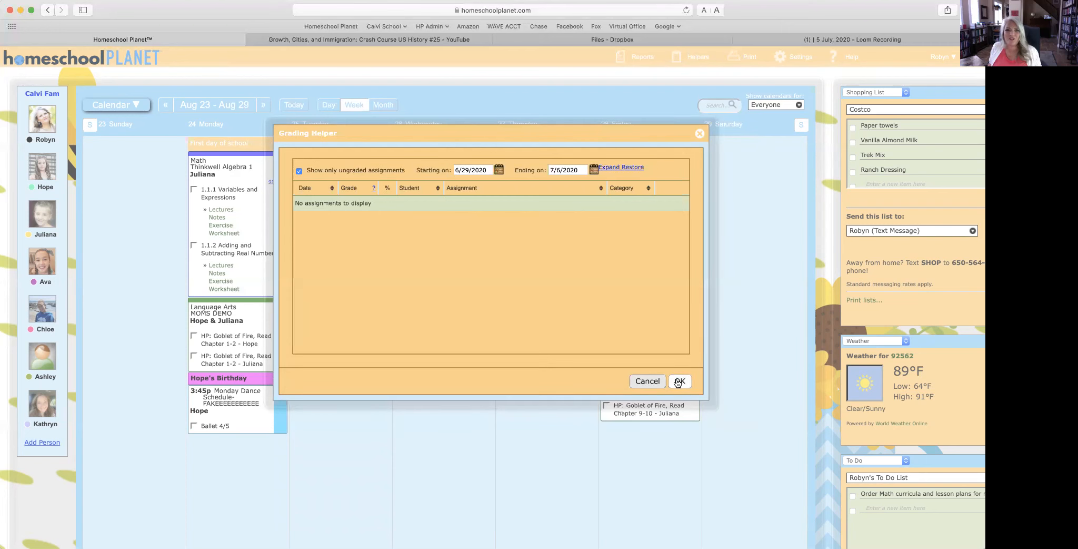
{"action": "left_click", "coordinate": [679, 381]}
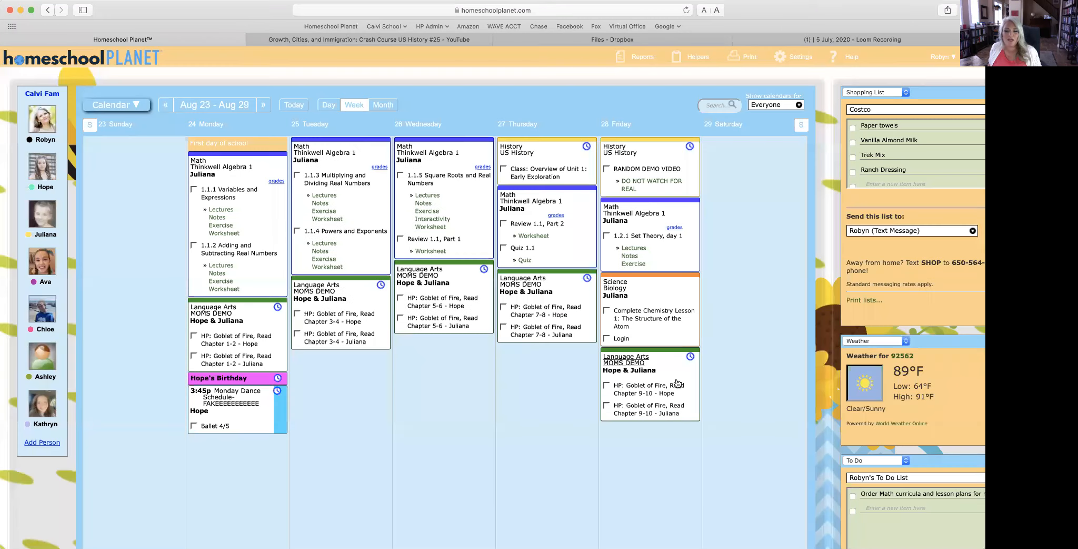
{"action": "left_click", "coordinate": [643, 63]}
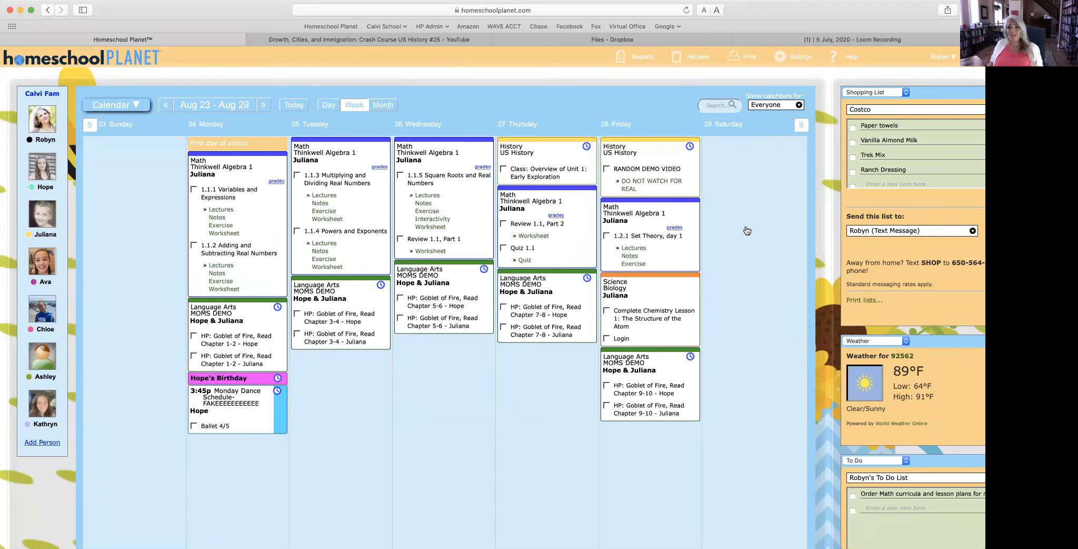
Step: Hide Saturday and Sunday so the Aug 23–29 week shows only weekdays
{"action": "mouse_move", "coordinate": [740, 59]}
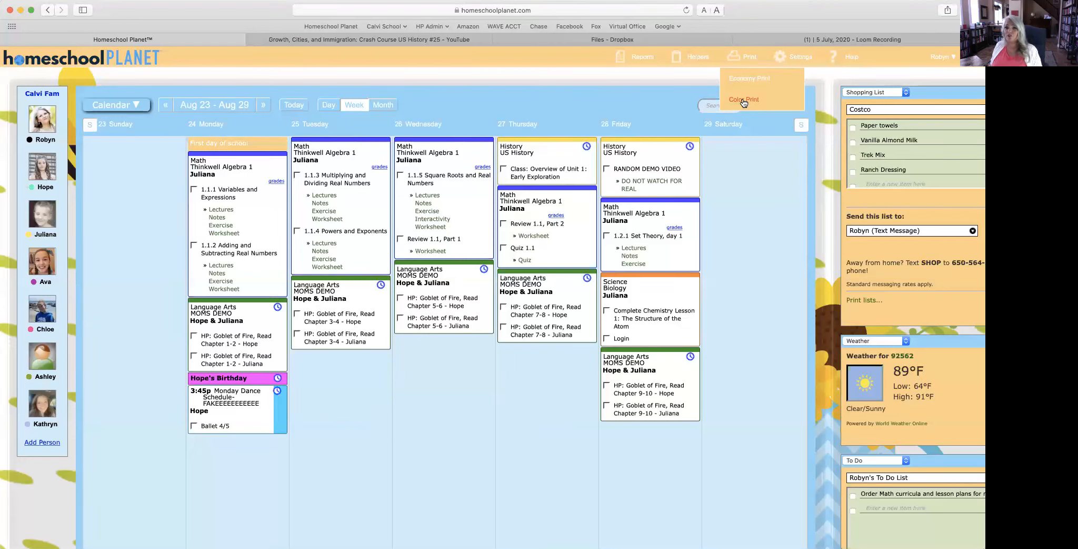
{"action": "left_click", "coordinate": [801, 127]}
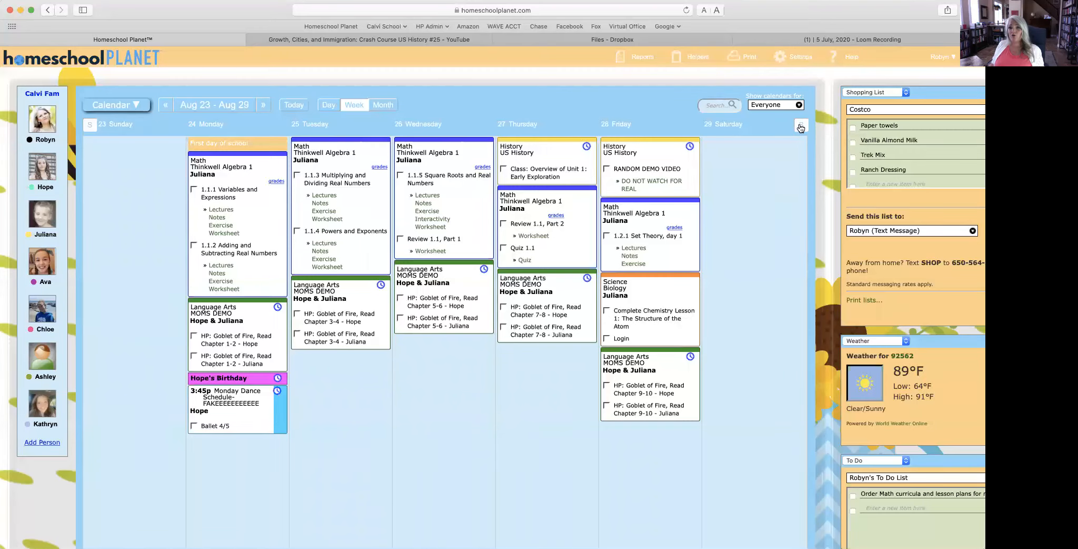
Step: Show the weekend days again, then hide them to keep a five-day week
{"action": "left_click", "coordinate": [801, 127]}
{"action": "left_click", "coordinate": [91, 126]}
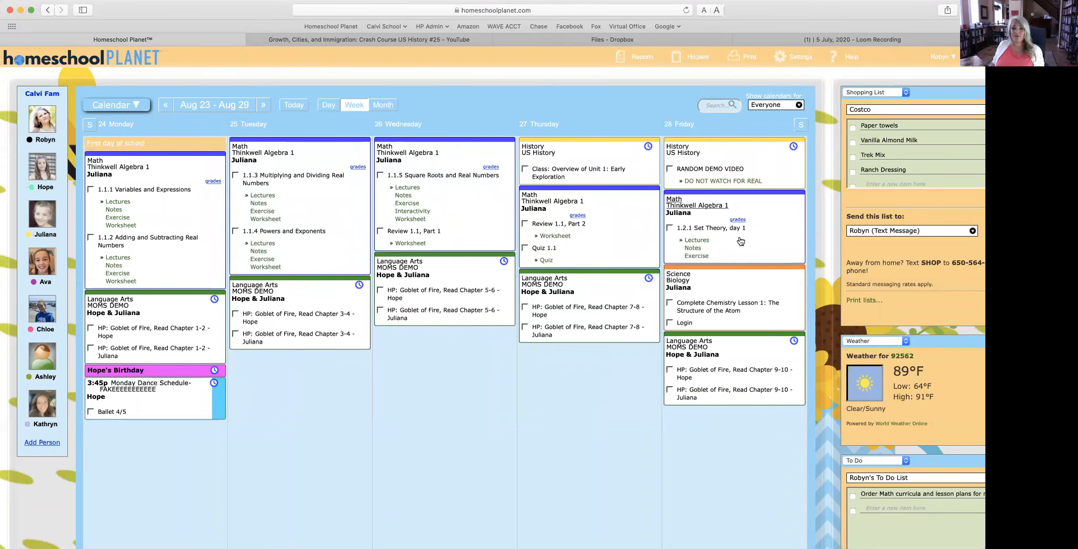
{"action": "scroll", "coordinate": [741, 241], "scroll_direction": "down", "scroll_amount": 5}
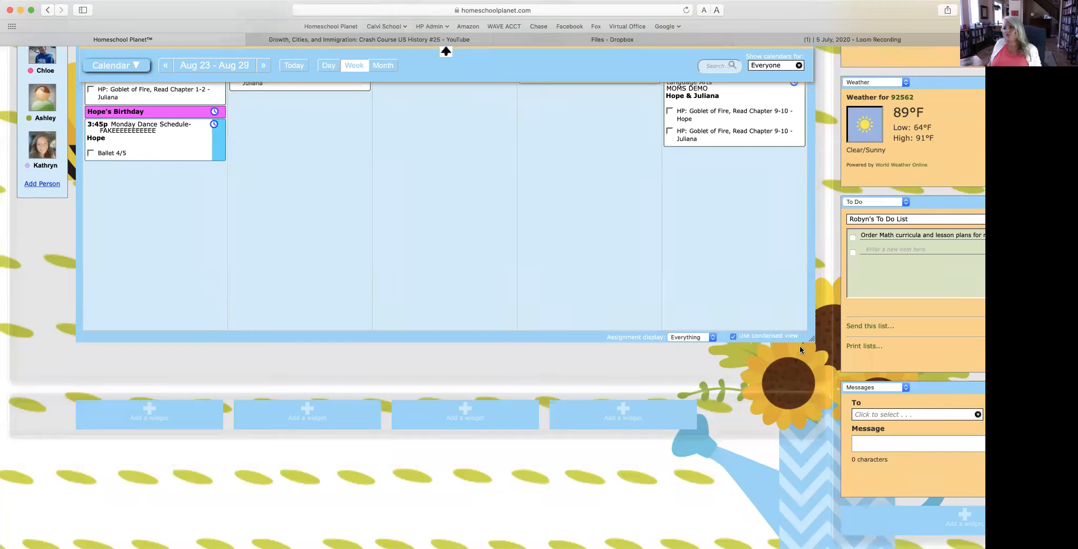
Step: Expand the calendar into an hourly time grid, then return to the condensed layout
{"action": "left_click", "coordinate": [734, 335]}
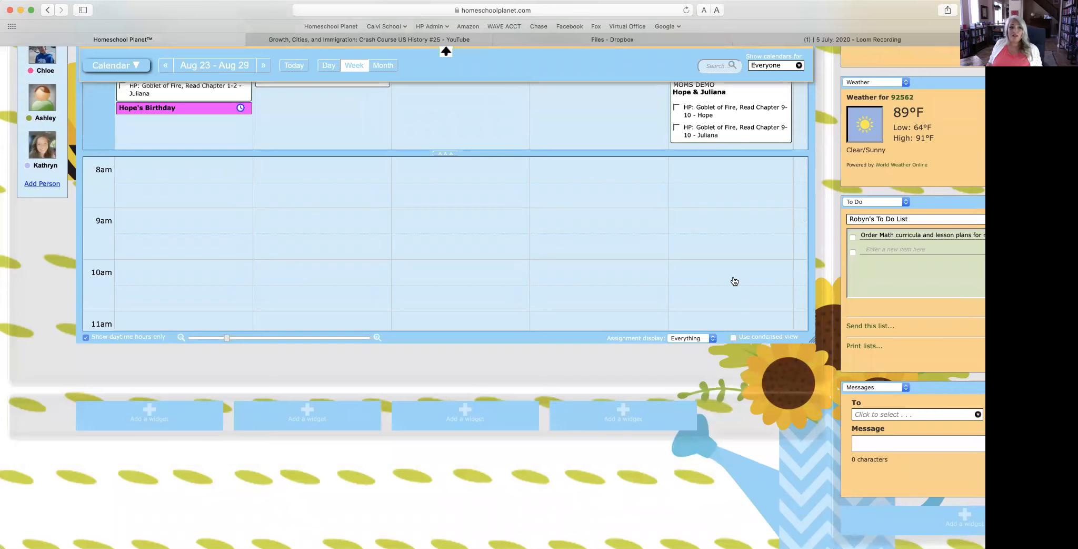
{"action": "scroll", "coordinate": [698, 343], "scroll_direction": "up", "scroll_amount": 2}
{"action": "scroll", "coordinate": [698, 343], "scroll_direction": "up", "scroll_amount": 4}
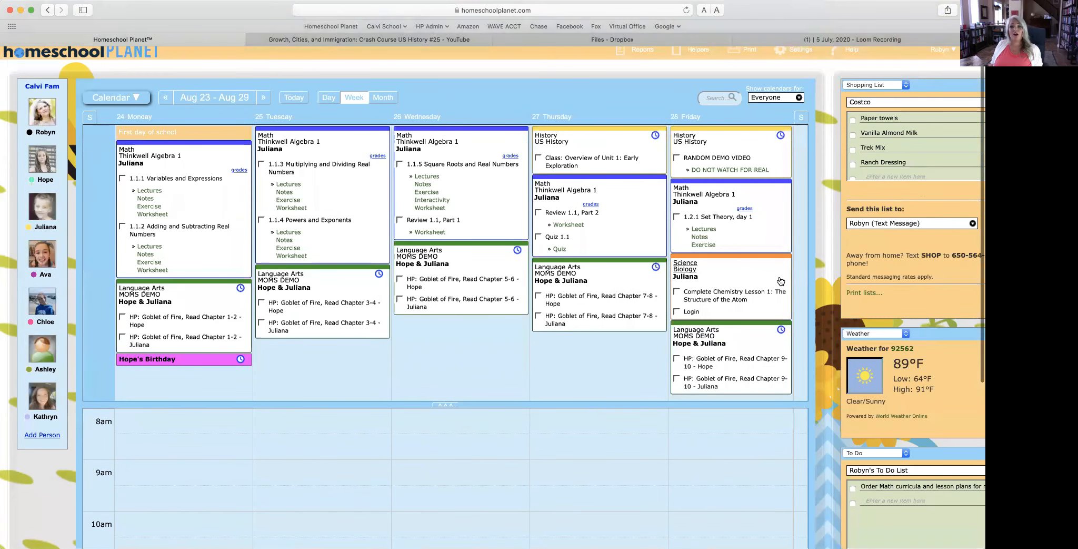
{"action": "scroll", "coordinate": [600, 474], "scroll_direction": "down", "scroll_amount": 1}
{"action": "scroll", "coordinate": [600, 474], "scroll_direction": "up", "scroll_amount": 1}
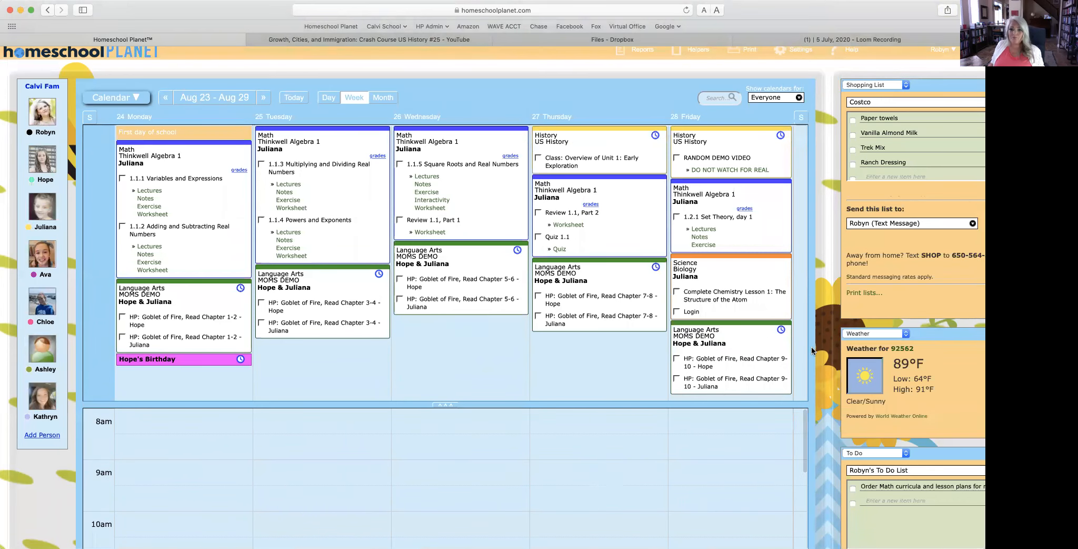
{"action": "scroll", "coordinate": [811, 347], "scroll_direction": "down", "scroll_amount": 1}
{"action": "scroll", "coordinate": [811, 347], "scroll_direction": "up", "scroll_amount": 2}
{"action": "scroll", "coordinate": [811, 347], "scroll_direction": "down", "scroll_amount": 5}
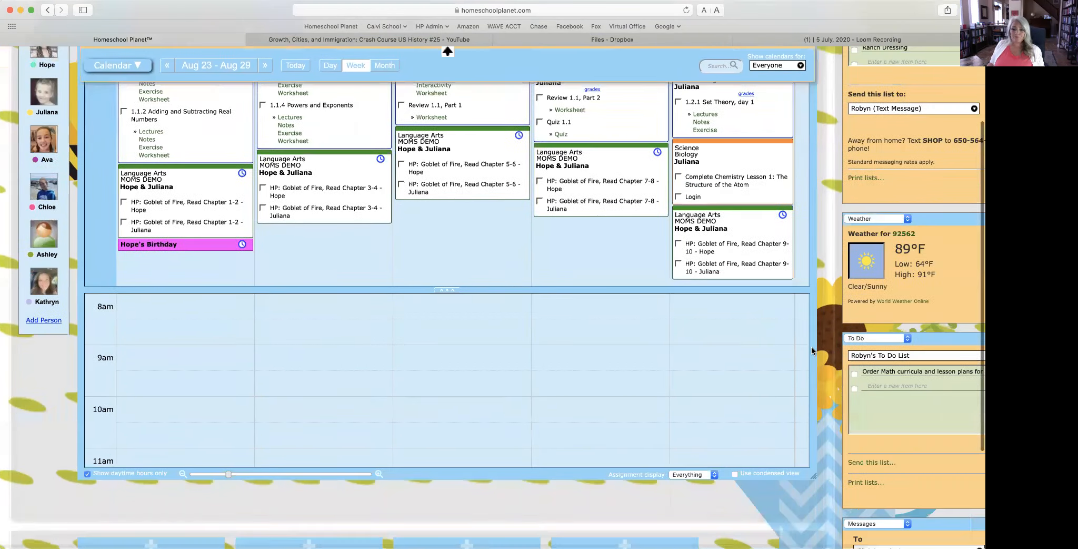
{"action": "left_click", "coordinate": [735, 372]}
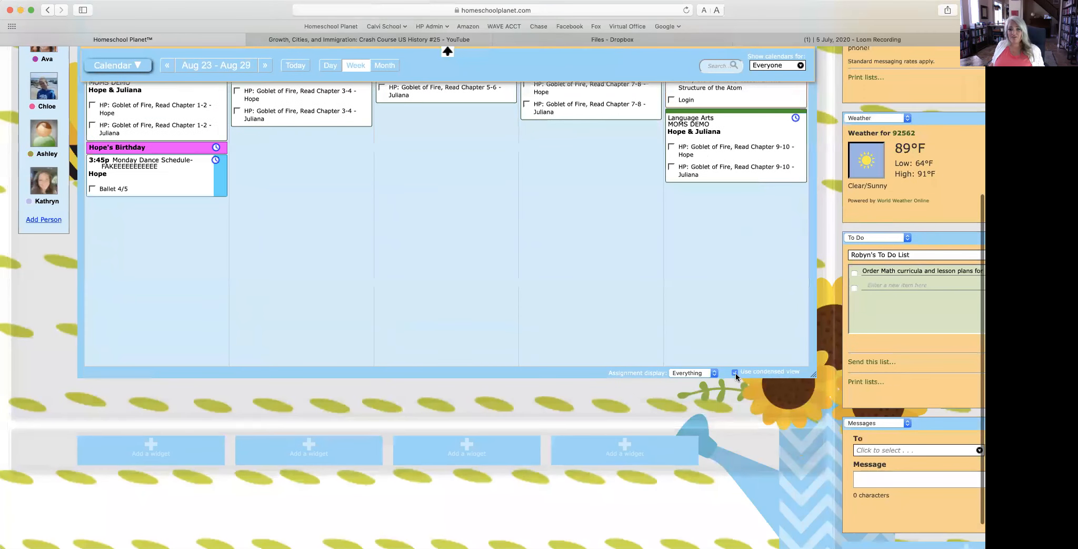
Step: Set assignment display to None, then back to Everything, and bring up the Print menu
{"action": "left_click", "coordinate": [696, 373]}
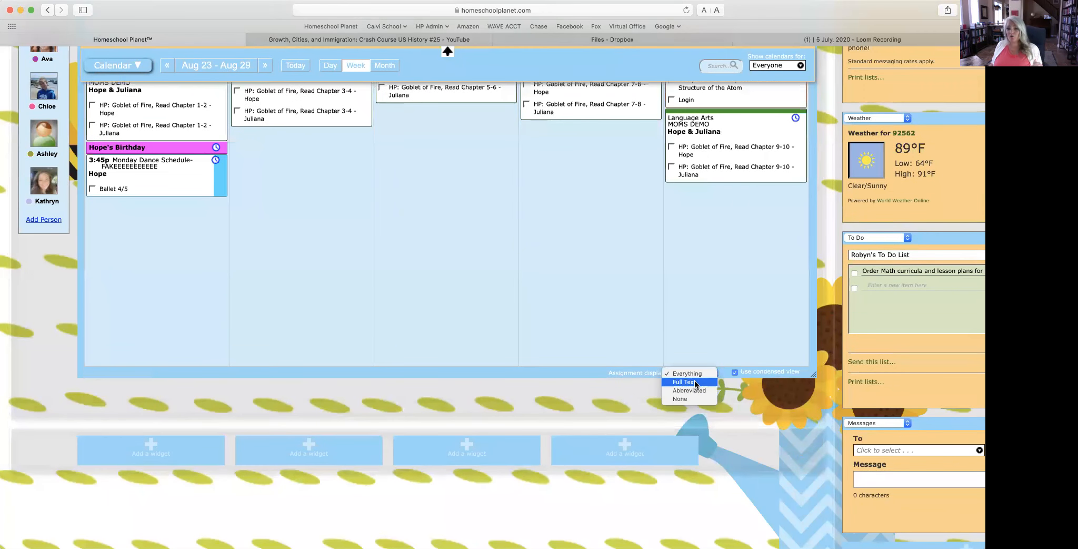
{"action": "left_click", "coordinate": [699, 399]}
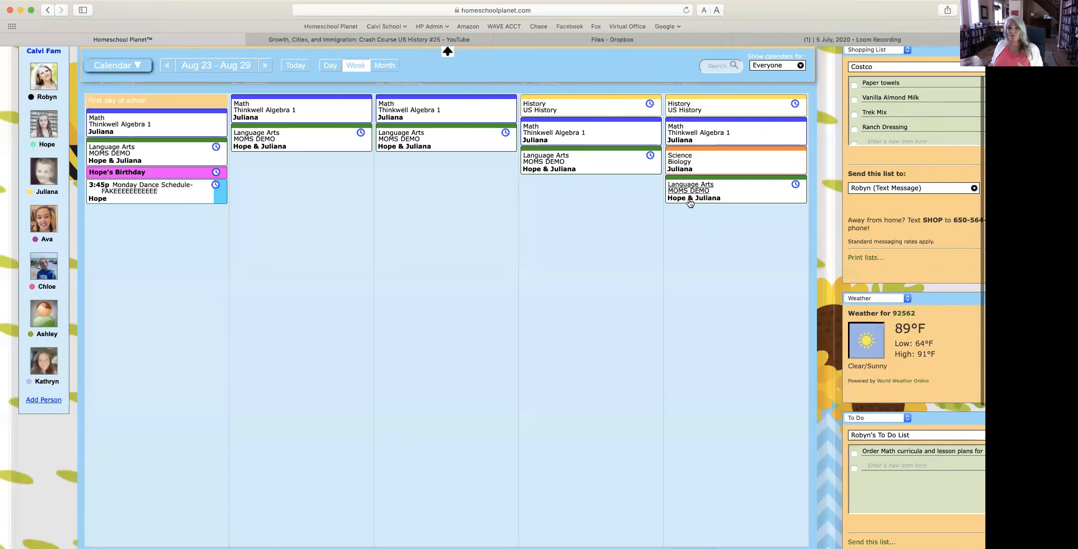
{"action": "scroll", "coordinate": [689, 200], "scroll_direction": "down", "scroll_amount": 5}
{"action": "left_click", "coordinate": [674, 335]}
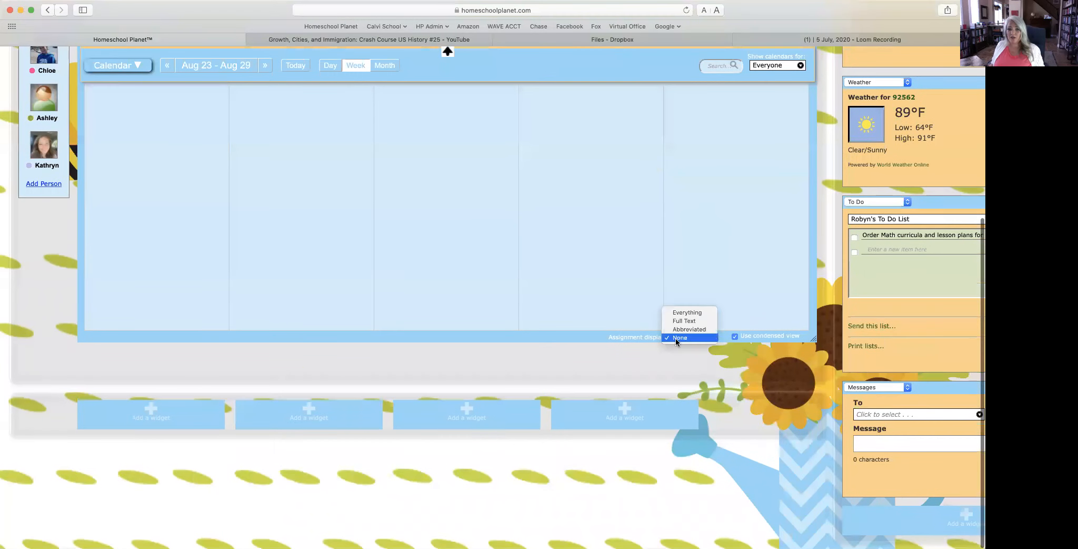
{"action": "left_click", "coordinate": [680, 309]}
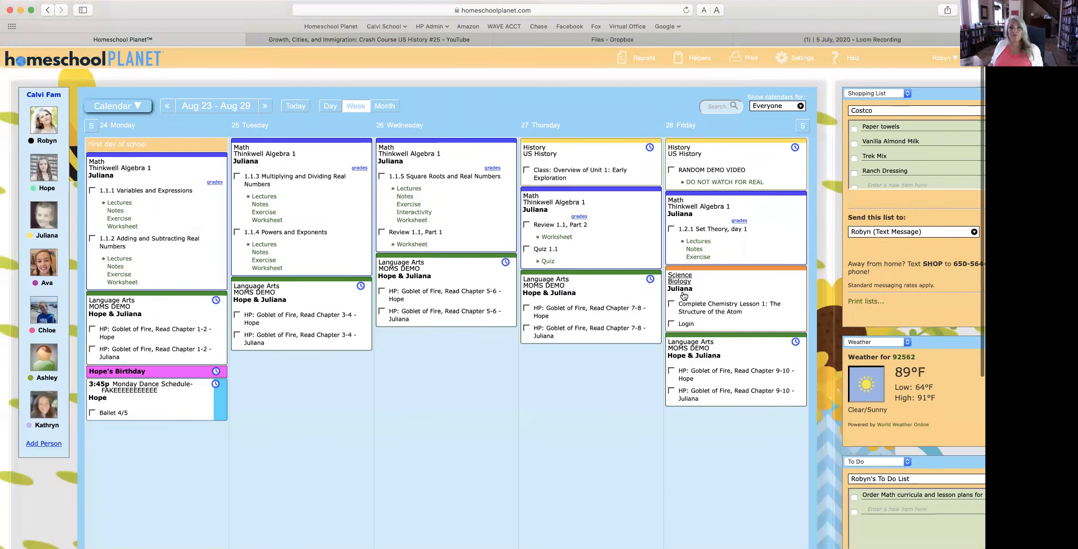
{"action": "left_click", "coordinate": [744, 56]}
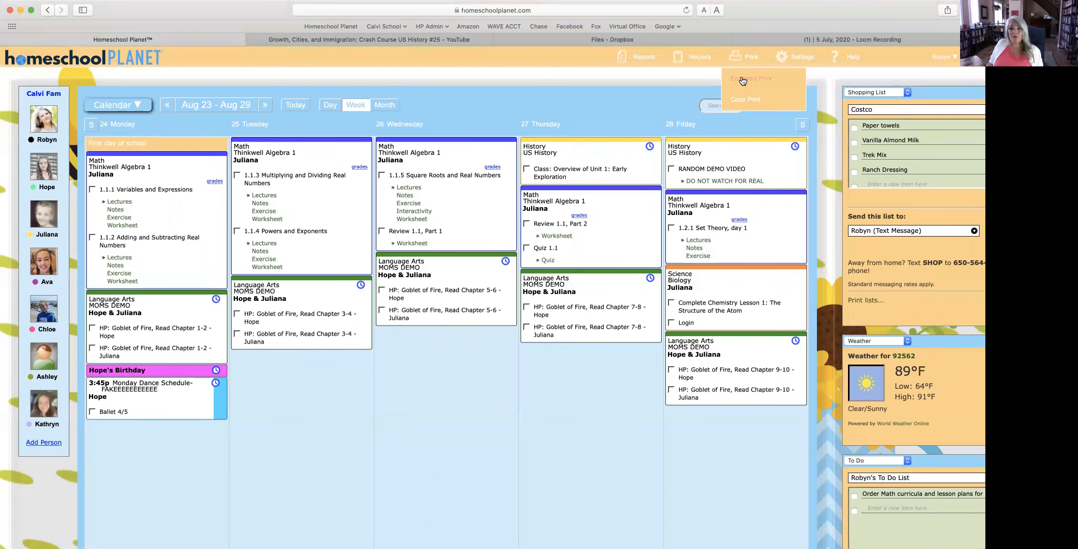
{"action": "left_click", "coordinate": [741, 78]}
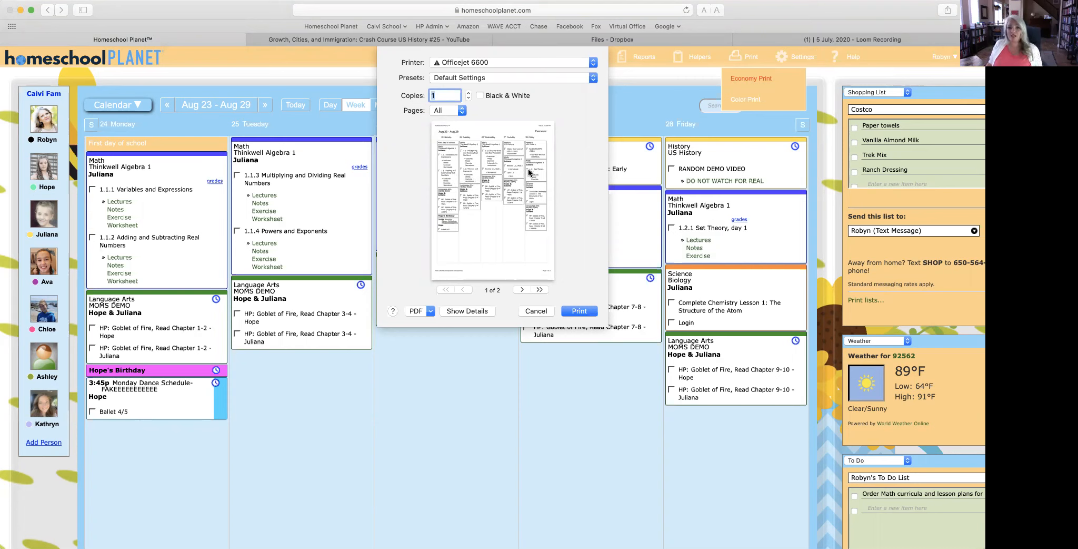
{"action": "left_click", "coordinate": [538, 312]}
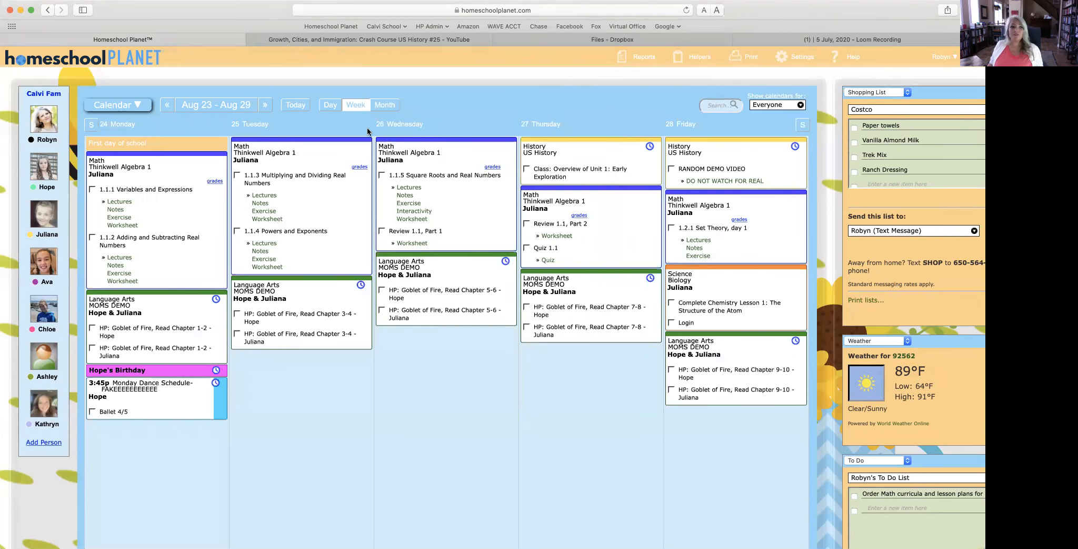
{"action": "mouse_move", "coordinate": [124, 100]}
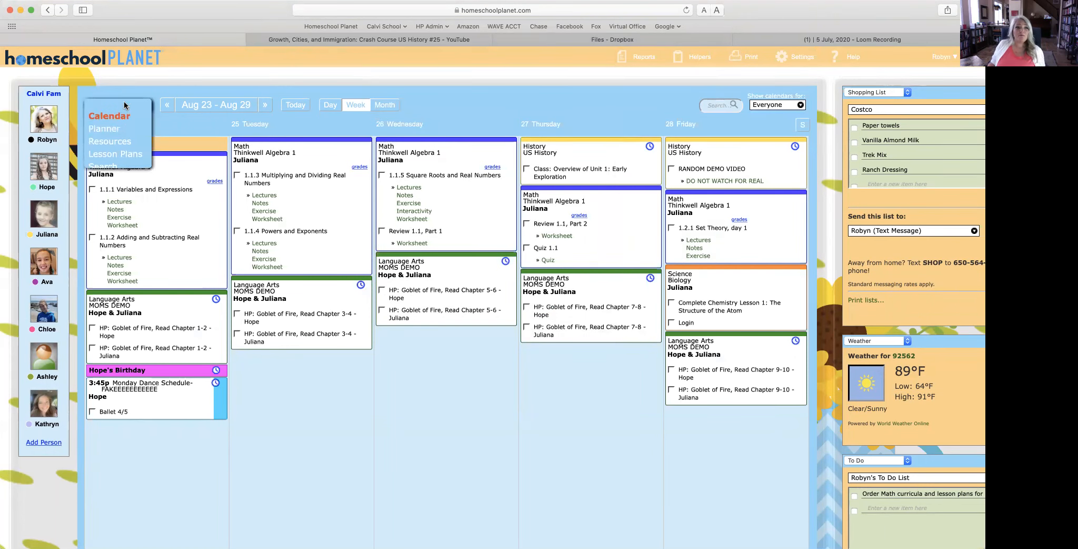
{"action": "left_click", "coordinate": [118, 132]}
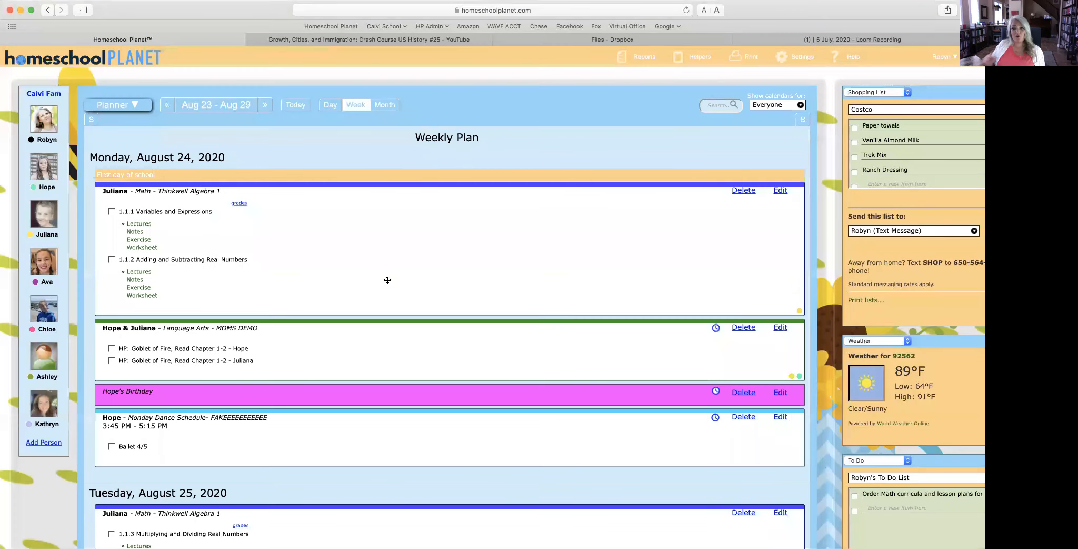
{"action": "scroll", "coordinate": [388, 280], "scroll_direction": "down", "scroll_amount": 10}
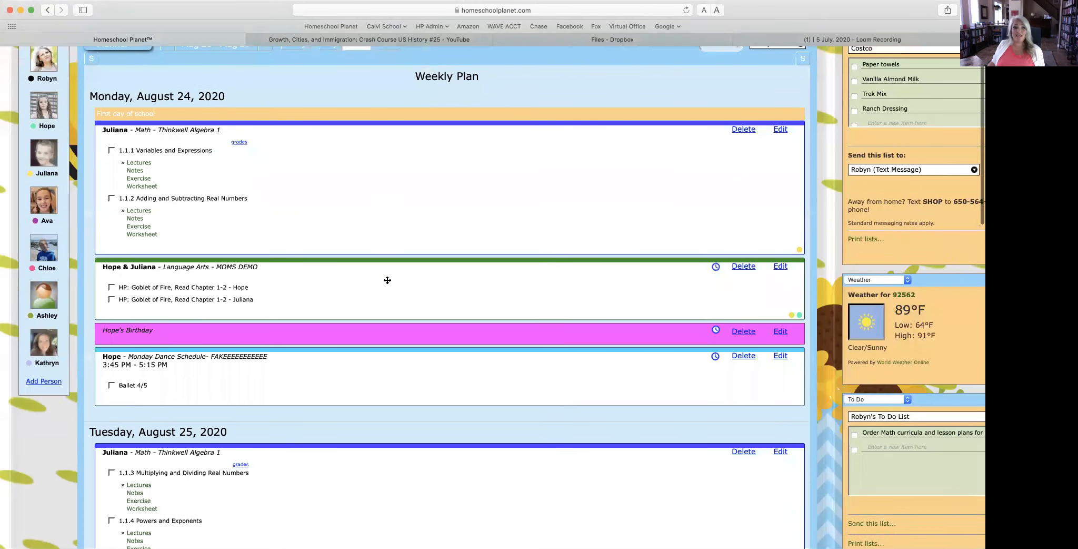
{"action": "scroll", "coordinate": [387, 280], "scroll_direction": "up", "scroll_amount": 7}
{"action": "scroll", "coordinate": [387, 280], "scroll_direction": "up", "scroll_amount": 3}
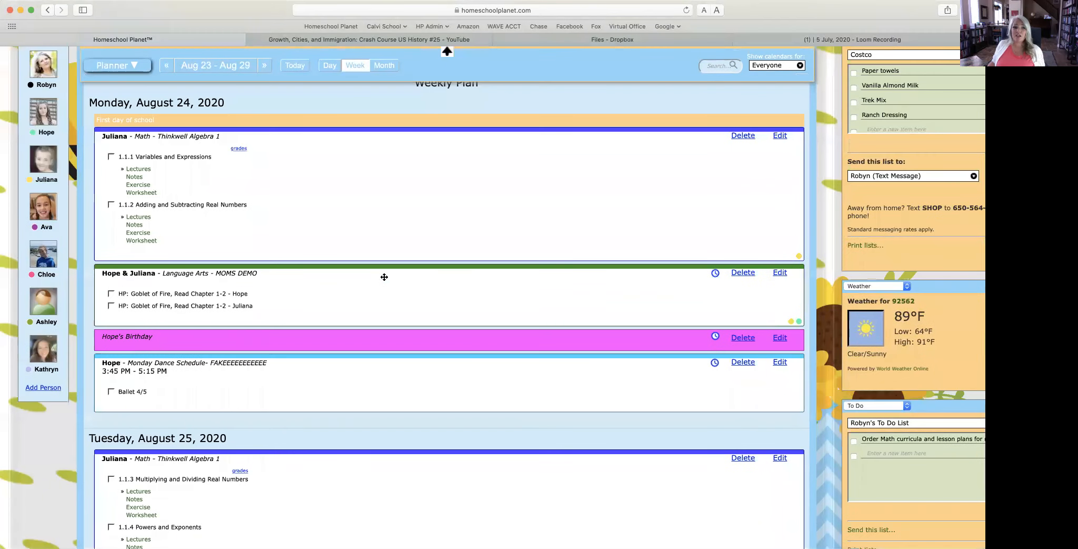
{"action": "mouse_move", "coordinate": [739, 57]}
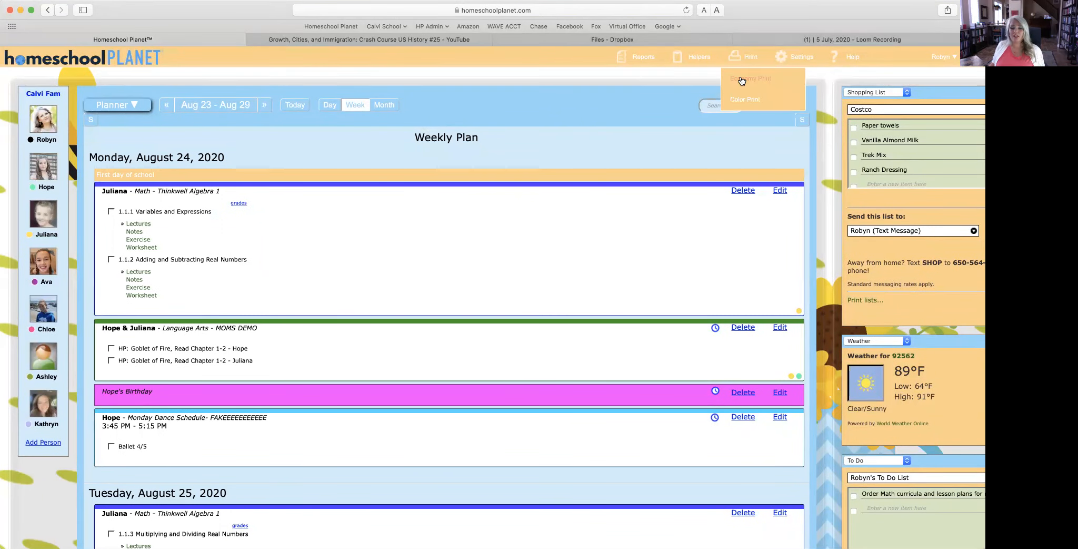
{"action": "left_click", "coordinate": [742, 76]}
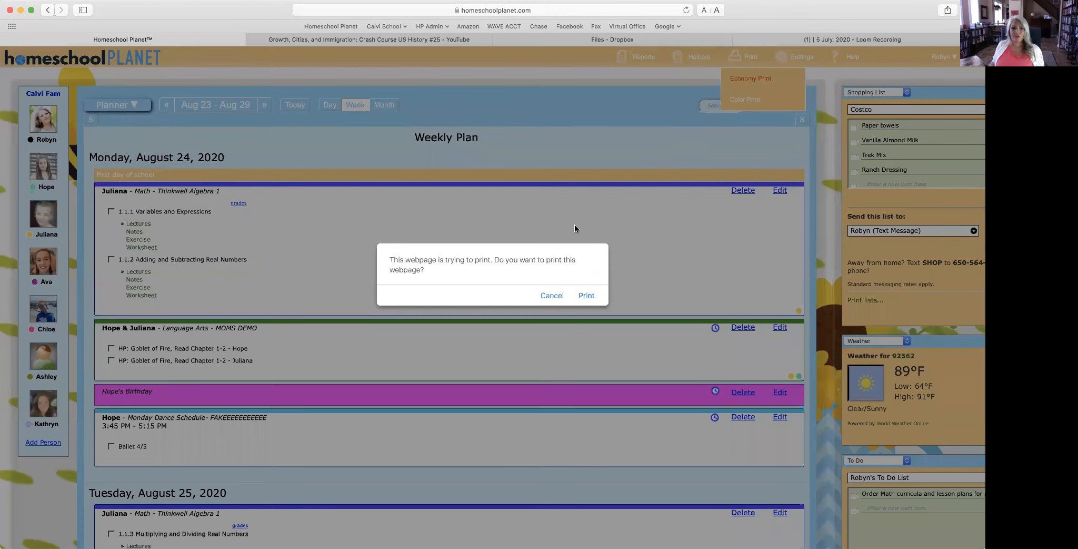
{"action": "left_click", "coordinate": [586, 296]}
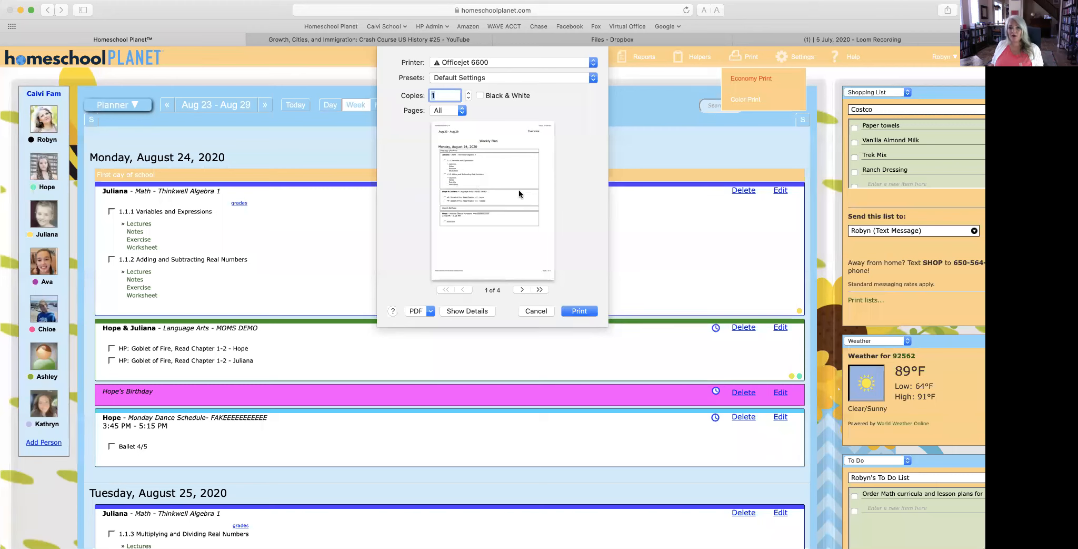
{"action": "left_click", "coordinate": [520, 289]}
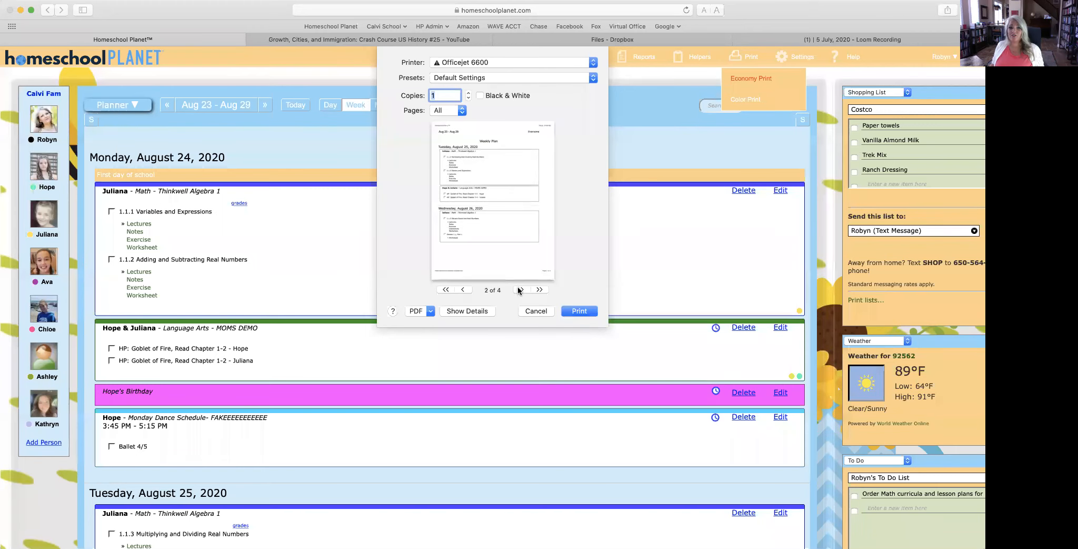
{"action": "left_click", "coordinate": [520, 289]}
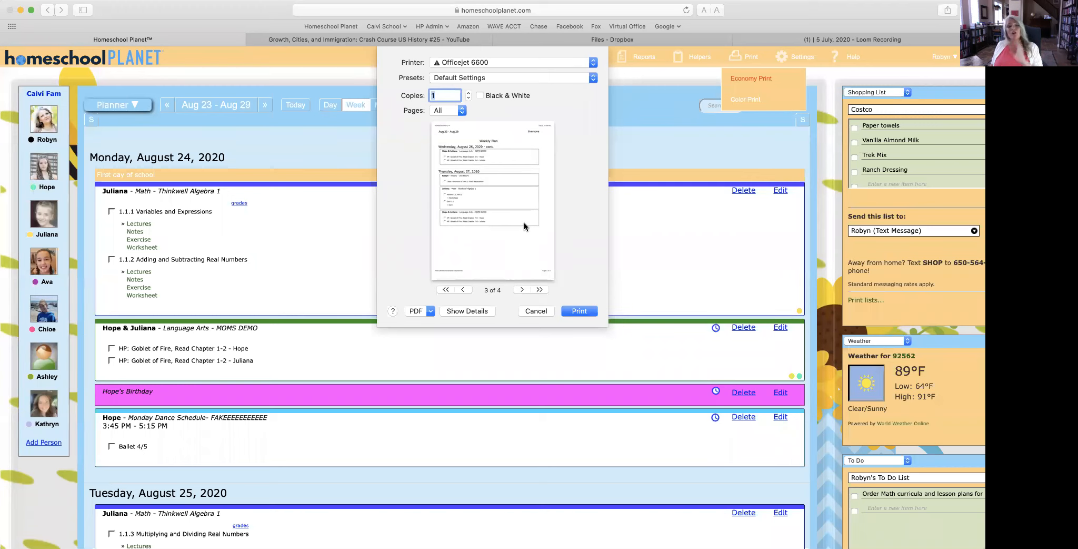
{"action": "left_click", "coordinate": [536, 311]}
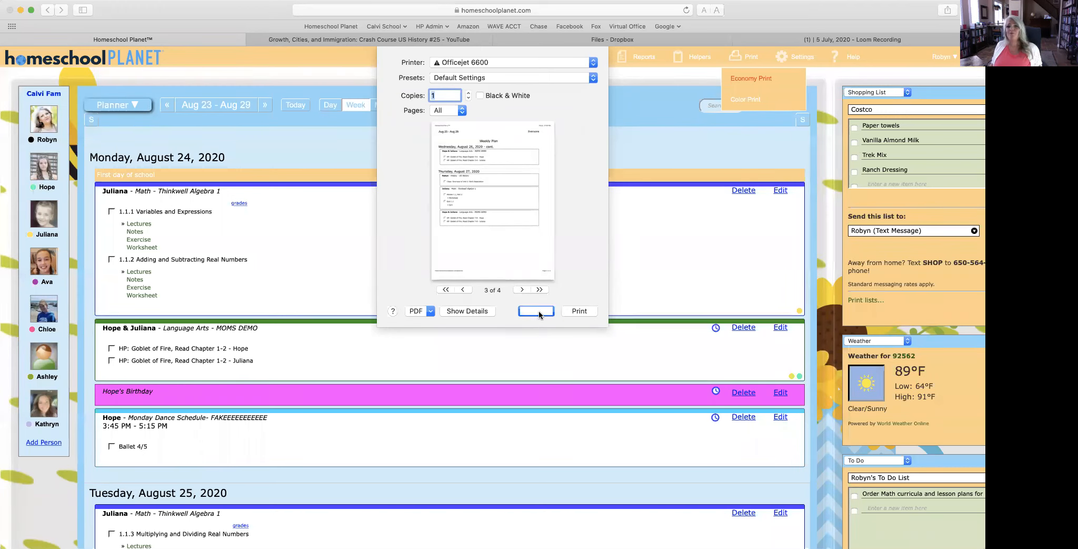
{"action": "left_click", "coordinate": [125, 110]}
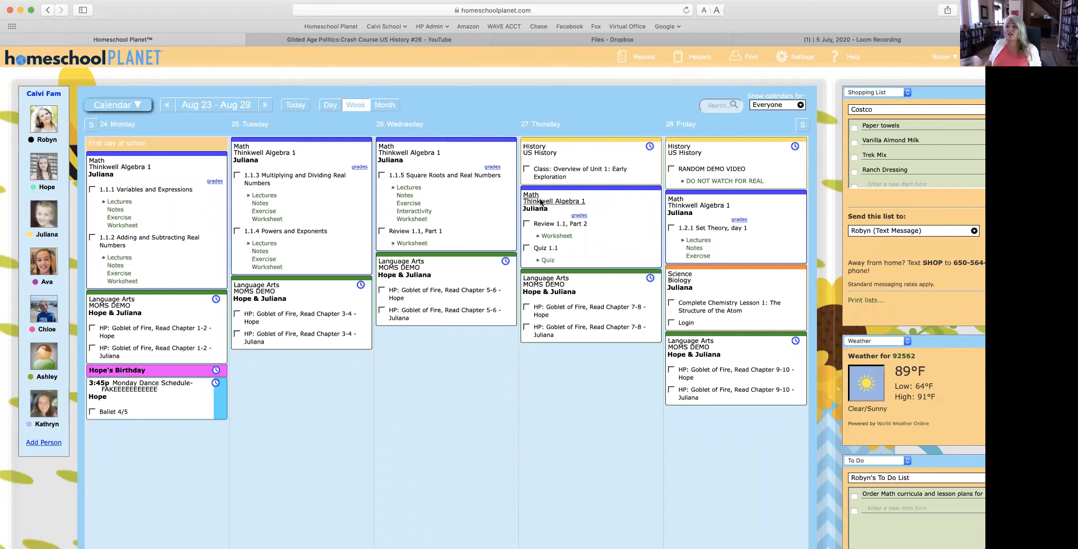
{"action": "mouse_move", "coordinate": [626, 61]}
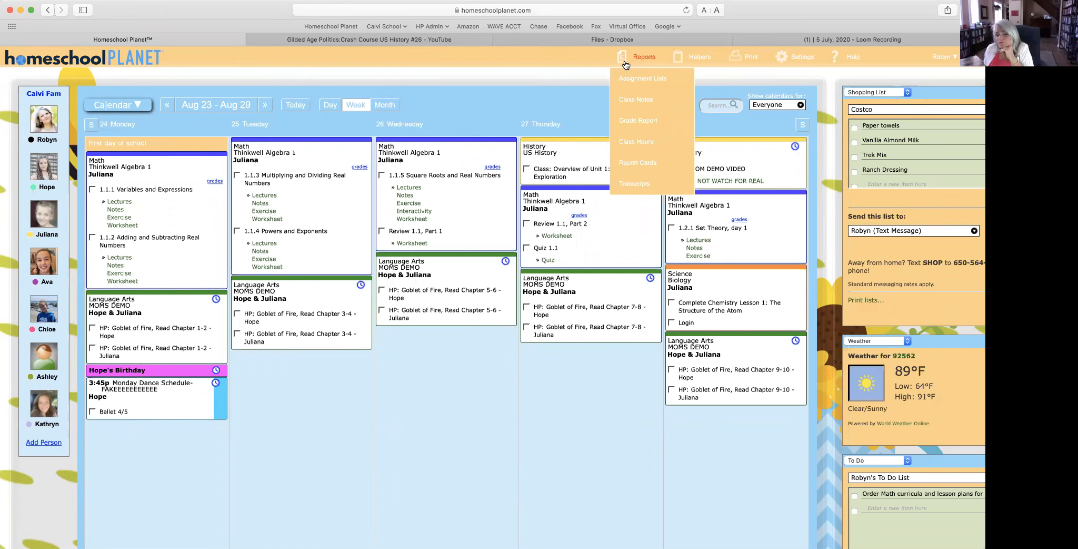
{"action": "left_click", "coordinate": [758, 107]}
{"action": "left_click", "coordinate": [792, 130]}
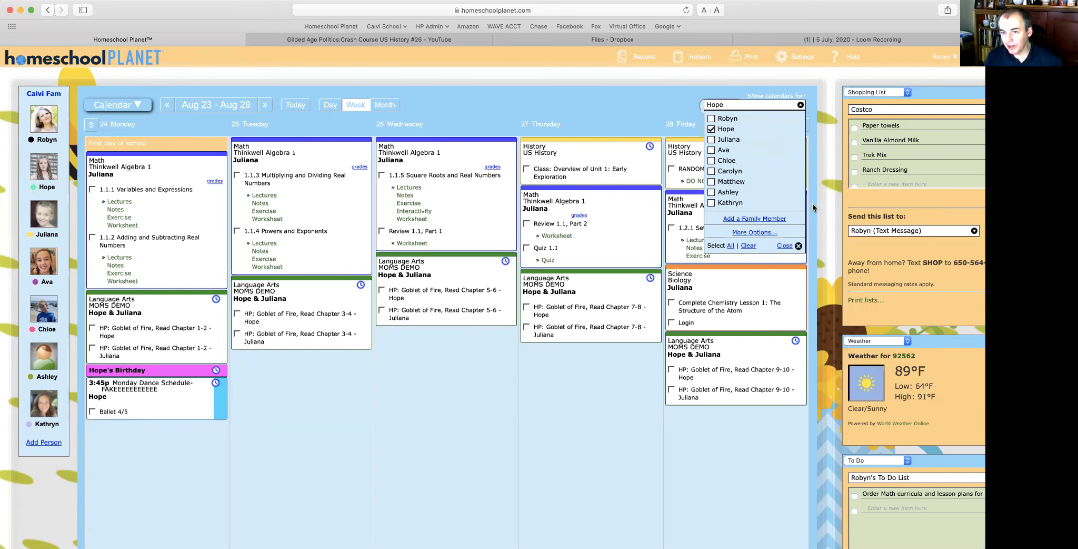
{"action": "left_click", "coordinate": [785, 246]}
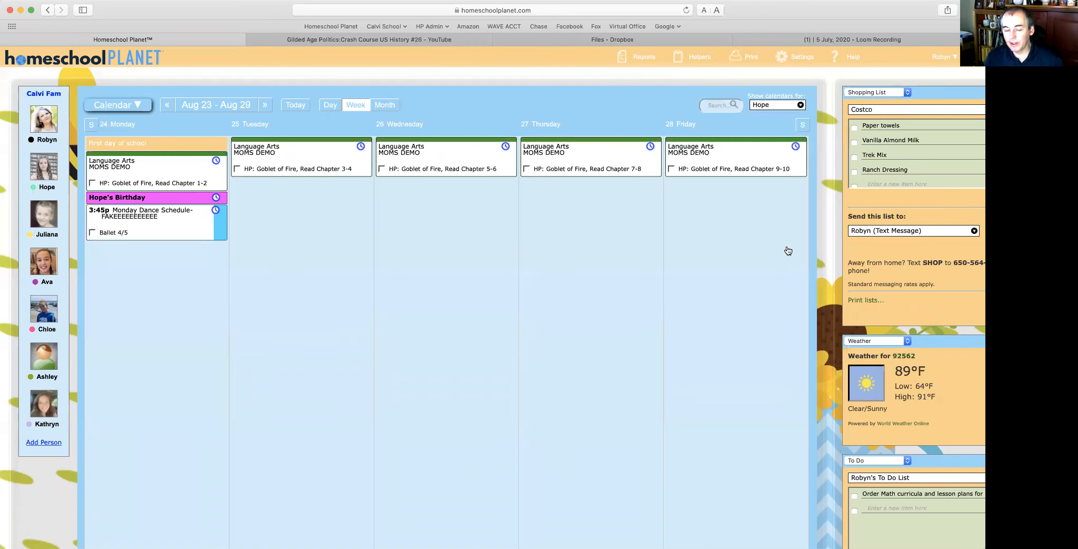
Step: Step back week by week to Apr 19 – Apr 25 and reopen the calendar selector
{"action": "left_click", "coordinate": [165, 106]}
{"action": "left_click", "coordinate": [165, 106]}
{"action": "left_click", "coordinate": [165, 106]}
{"action": "left_click", "coordinate": [164, 106]}
{"action": "left_click", "coordinate": [165, 106]}
{"action": "left_click", "coordinate": [165, 106]}
{"action": "left_click", "coordinate": [165, 106]}
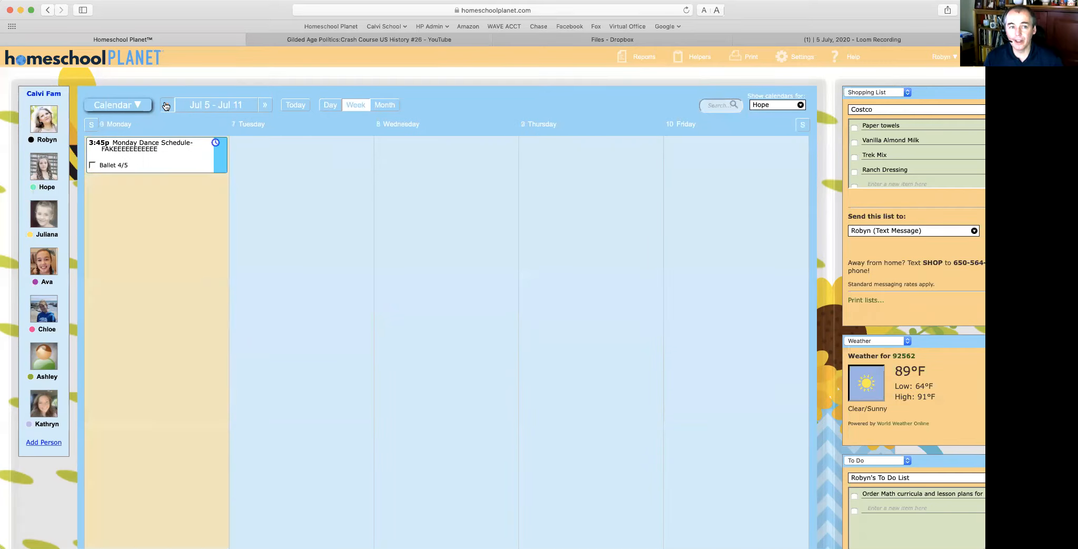
{"action": "left_click", "coordinate": [165, 106]}
{"action": "left_click", "coordinate": [165, 105]}
{"action": "left_click", "coordinate": [164, 106]}
{"action": "left_click", "coordinate": [165, 106]}
{"action": "left_click", "coordinate": [165, 106]}
{"action": "left_click", "coordinate": [164, 106]}
{"action": "left_click", "coordinate": [165, 105]}
{"action": "left_click", "coordinate": [165, 106]}
{"action": "left_click", "coordinate": [166, 106]}
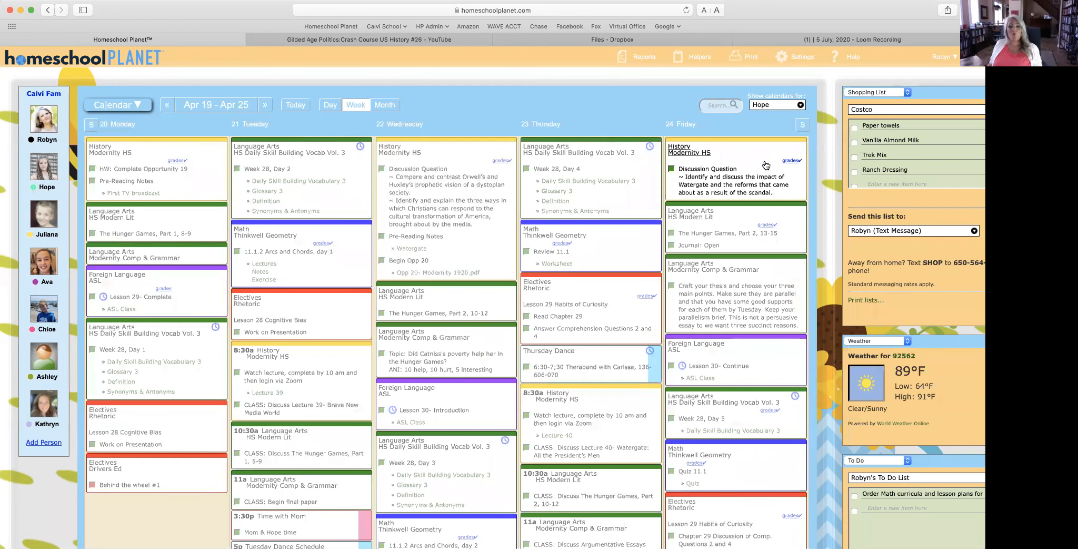
{"action": "left_click", "coordinate": [774, 105]}
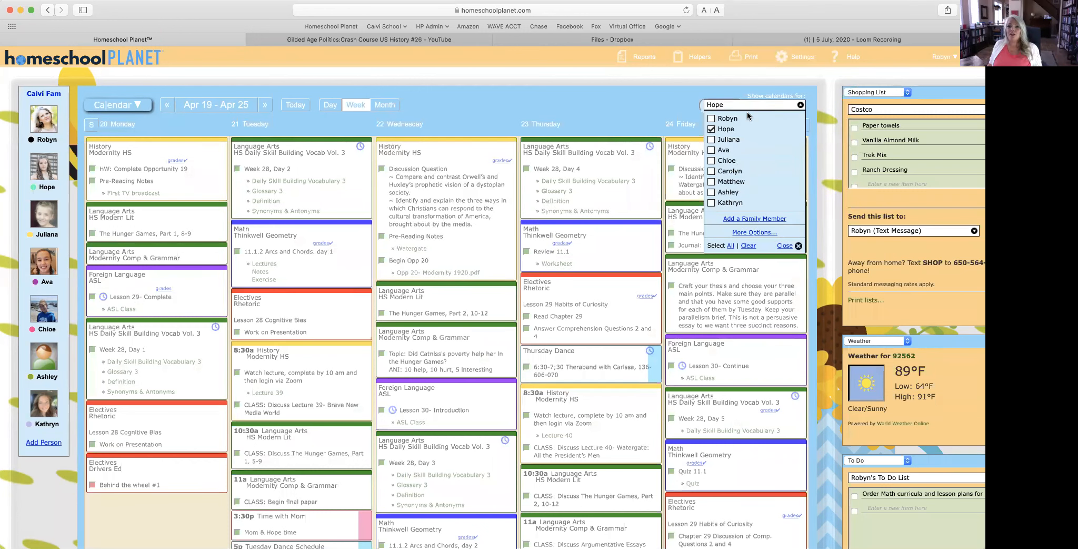
{"action": "left_click", "coordinate": [756, 233]}
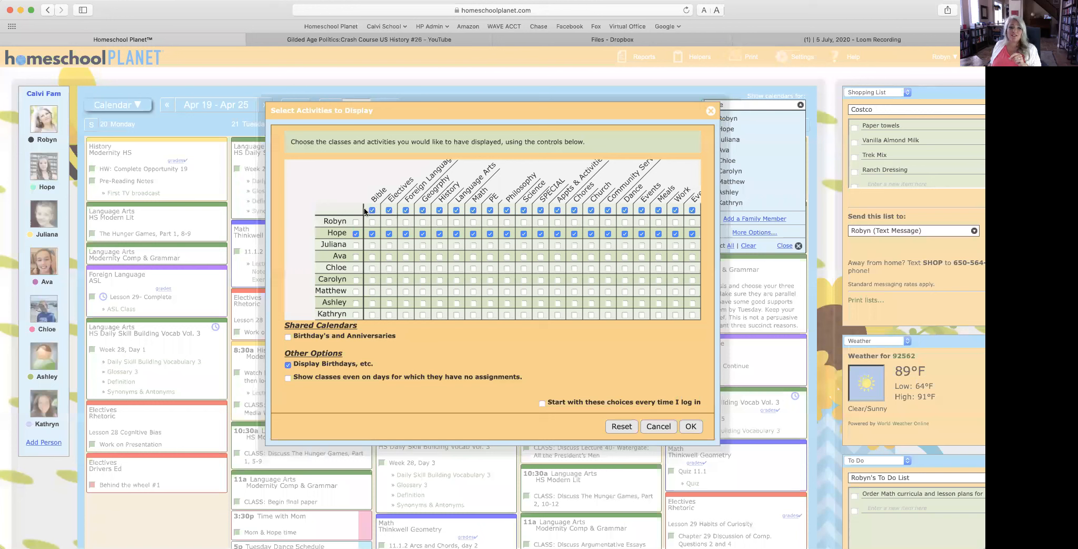
{"action": "left_click", "coordinate": [373, 209]}
{"action": "left_click", "coordinate": [389, 209]}
{"action": "left_click", "coordinate": [406, 210]}
{"action": "left_click", "coordinate": [423, 209]}
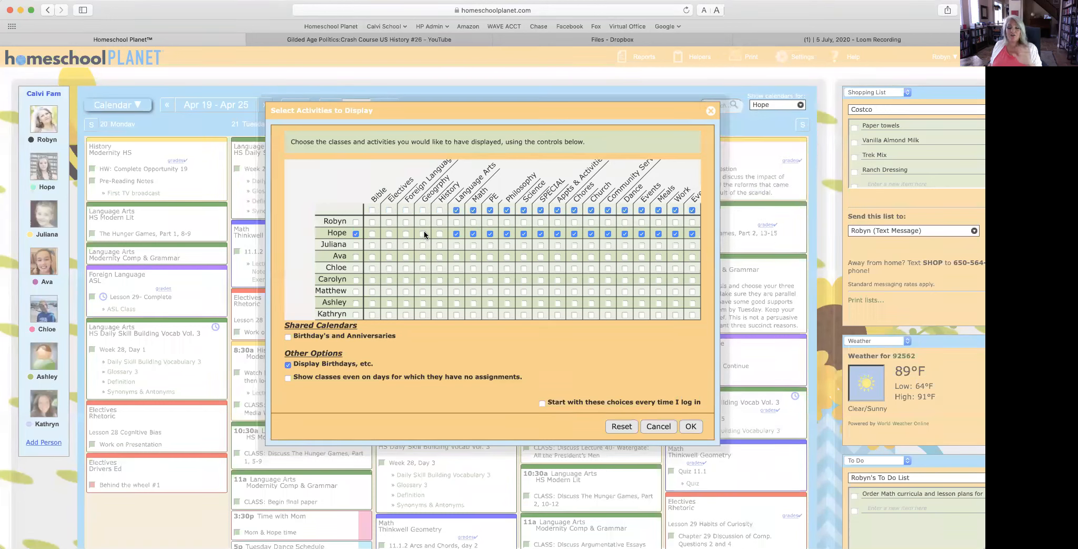
{"action": "left_click", "coordinate": [691, 427]}
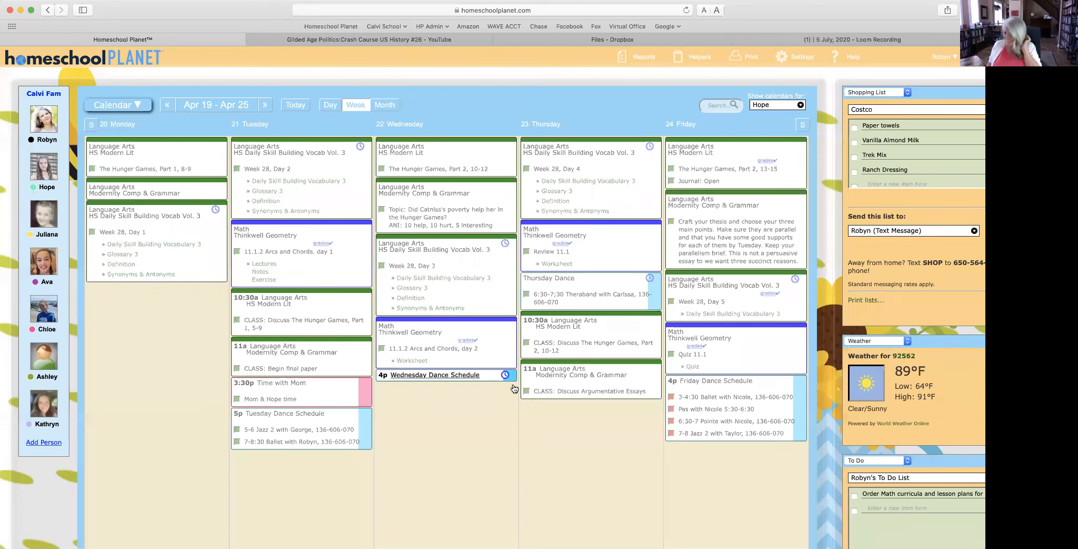
Step: Switch the calendar back to Everyone and open the Assignment Lists report
{"action": "left_click", "coordinate": [759, 107]}
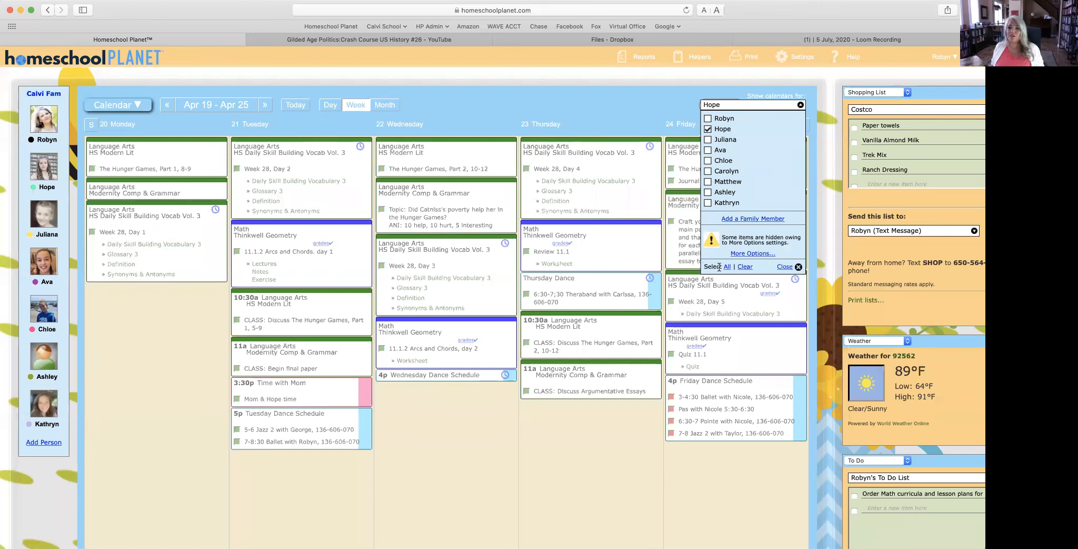
{"action": "left_click", "coordinate": [745, 267]}
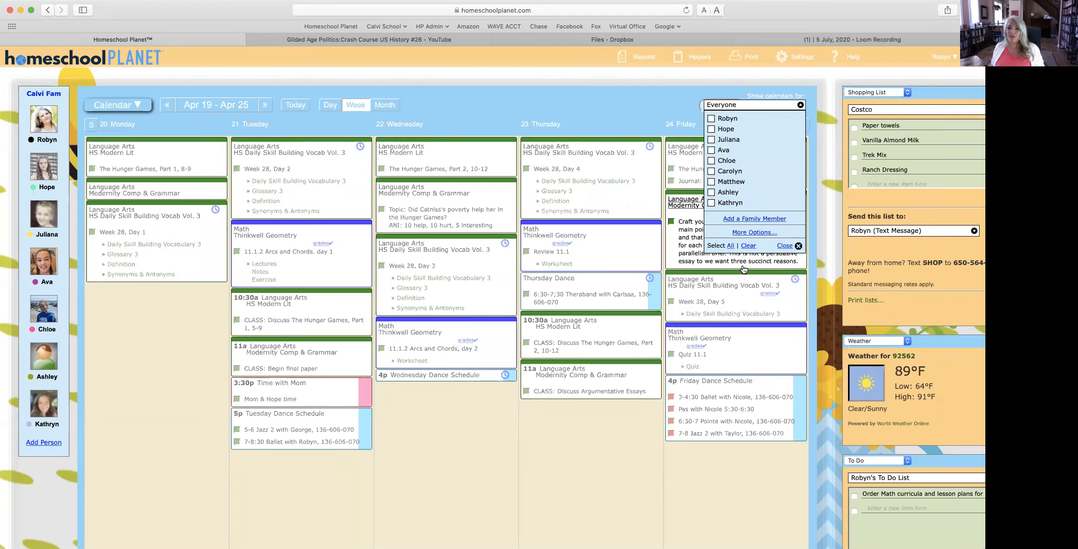
{"action": "left_click", "coordinate": [783, 246]}
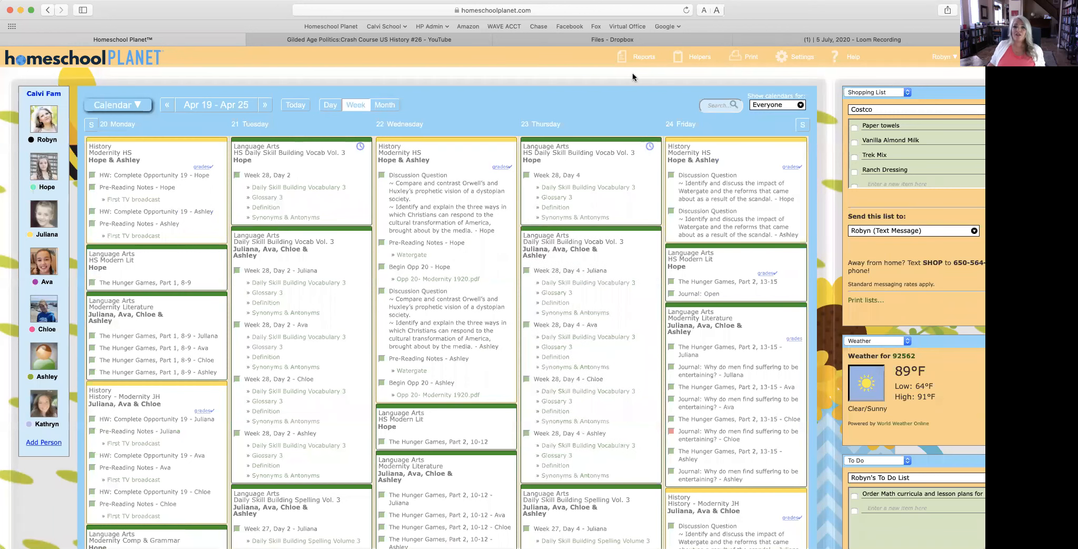
{"action": "mouse_move", "coordinate": [636, 62]}
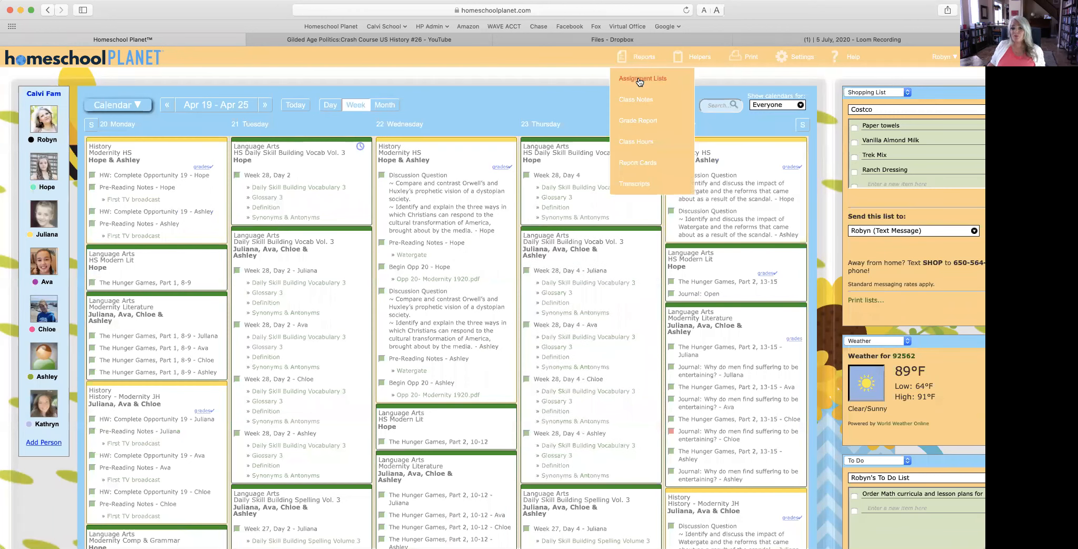
{"action": "left_click", "coordinate": [640, 80]}
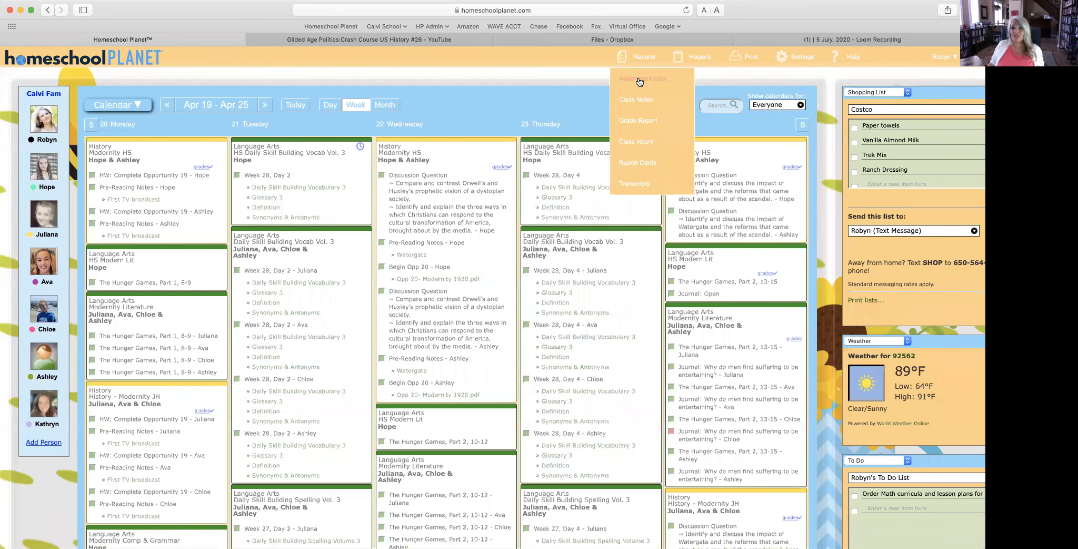
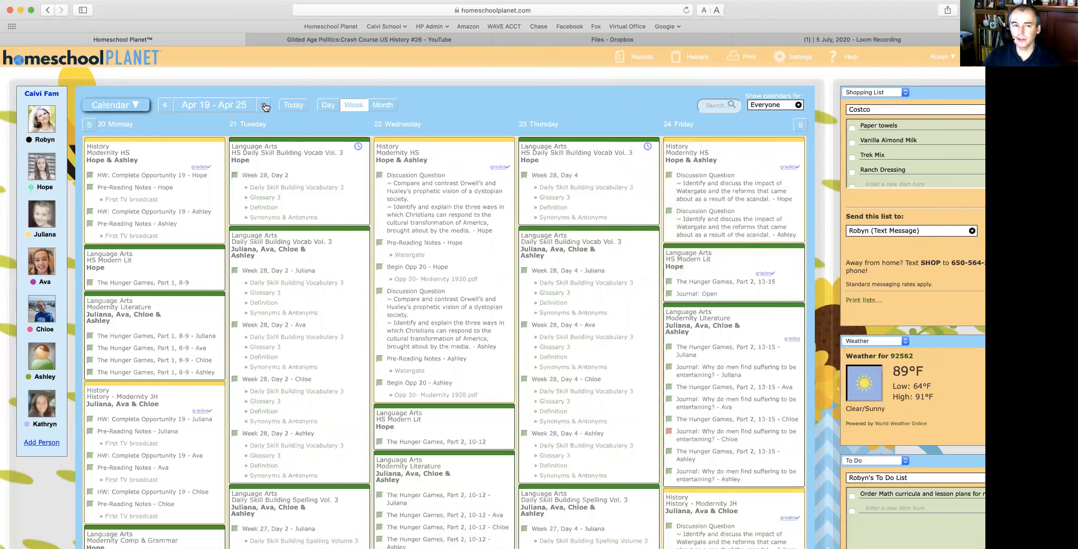
Step: Step the calendar ahead two weeks, then return to the current week
{"action": "left_click", "coordinate": [265, 107]}
{"action": "left_click", "coordinate": [293, 105]}
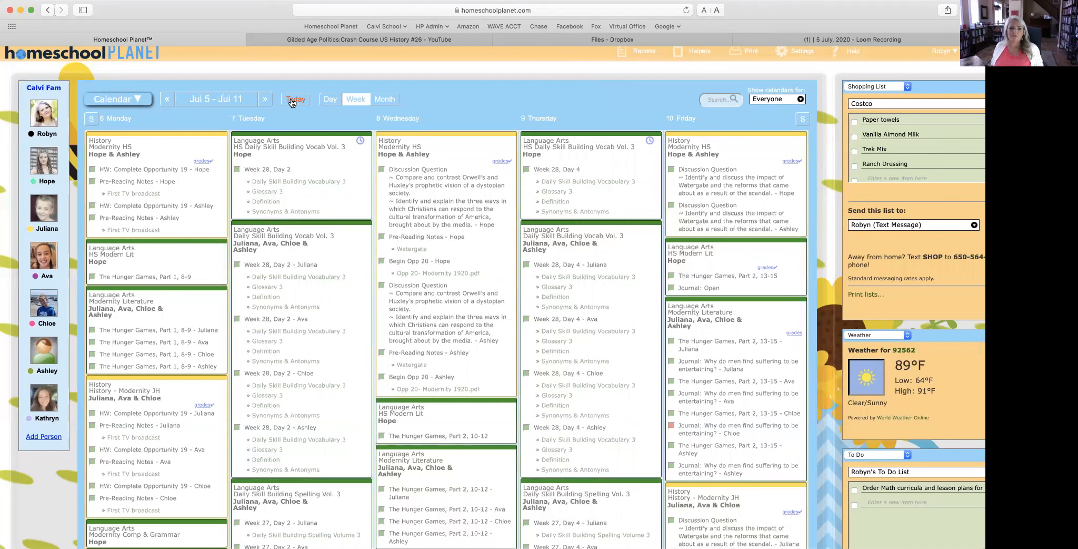
{"action": "scroll", "coordinate": [292, 103], "scroll_direction": "right", "scroll_amount": 1}
{"action": "left_click", "coordinate": [292, 101]}
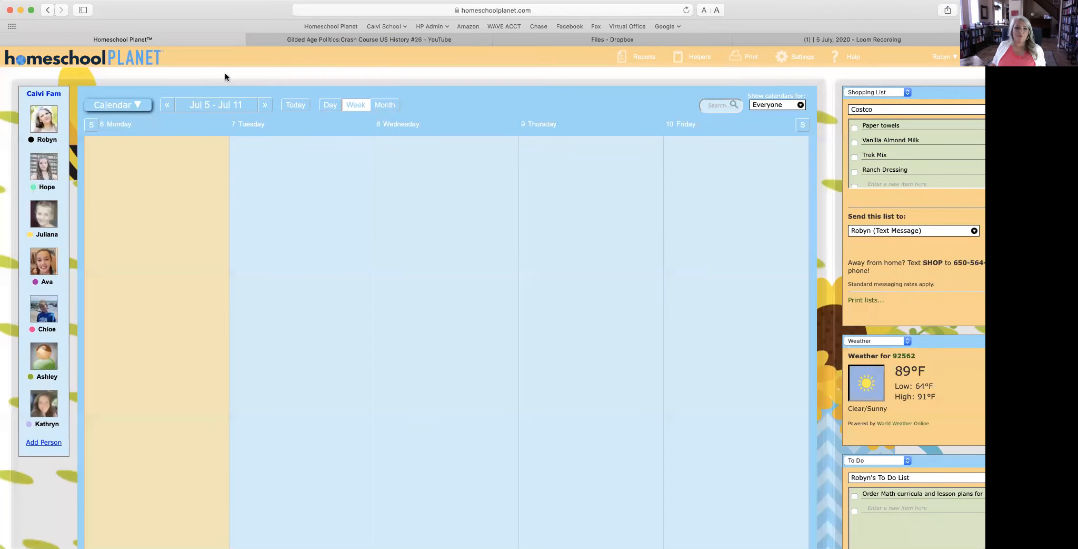
Step: Advance the calendar eight weeks ahead
{"action": "left_click", "coordinate": [265, 105]}
{"action": "left_click", "coordinate": [267, 106]}
{"action": "left_click", "coordinate": [266, 106]}
{"action": "left_click", "coordinate": [264, 105]}
{"action": "left_click", "coordinate": [265, 106]}
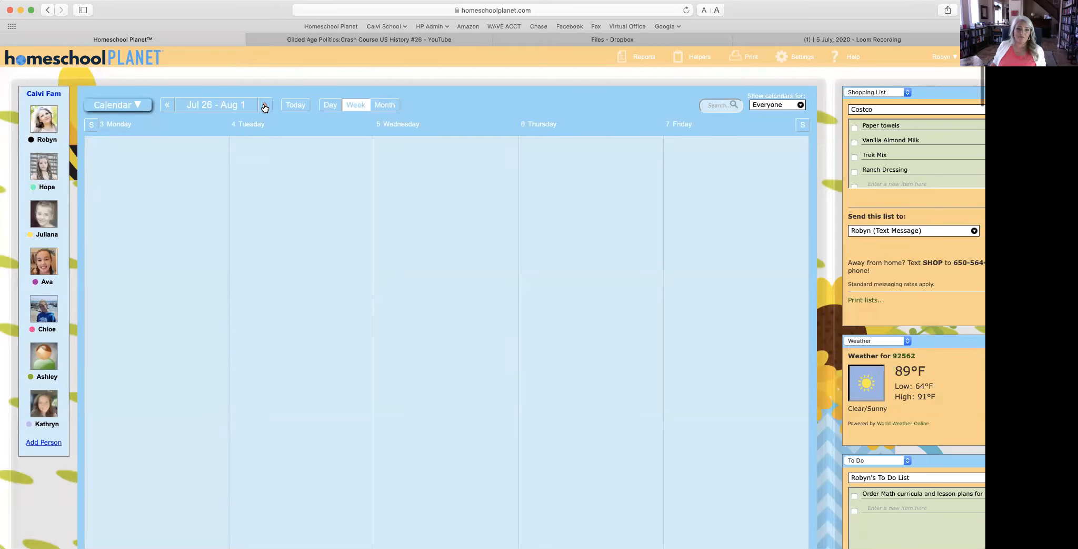
{"action": "left_click", "coordinate": [264, 106]}
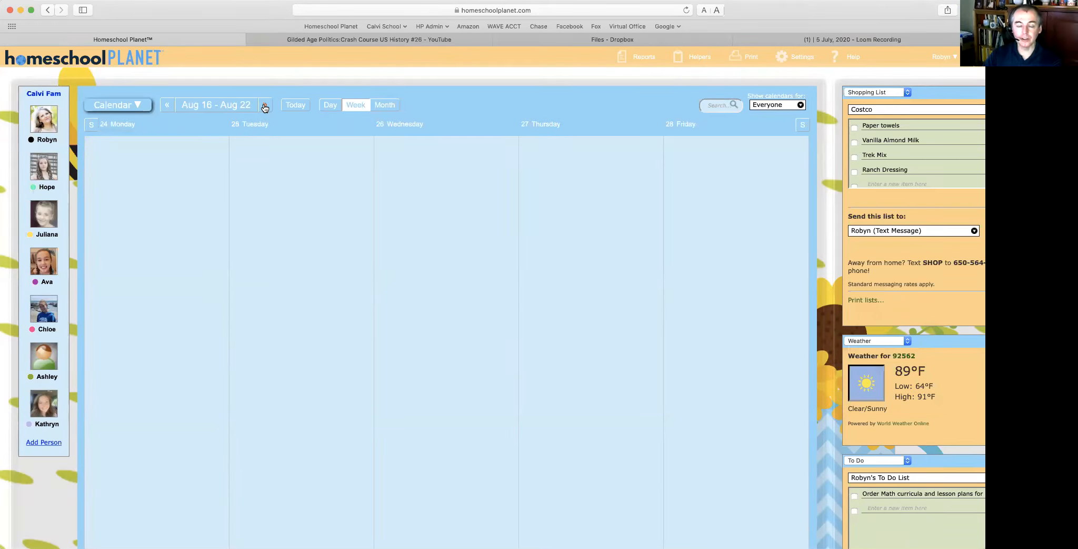
{"action": "left_click", "coordinate": [265, 106]}
{"action": "left_click", "coordinate": [265, 106]}
{"action": "left_click", "coordinate": [265, 106]}
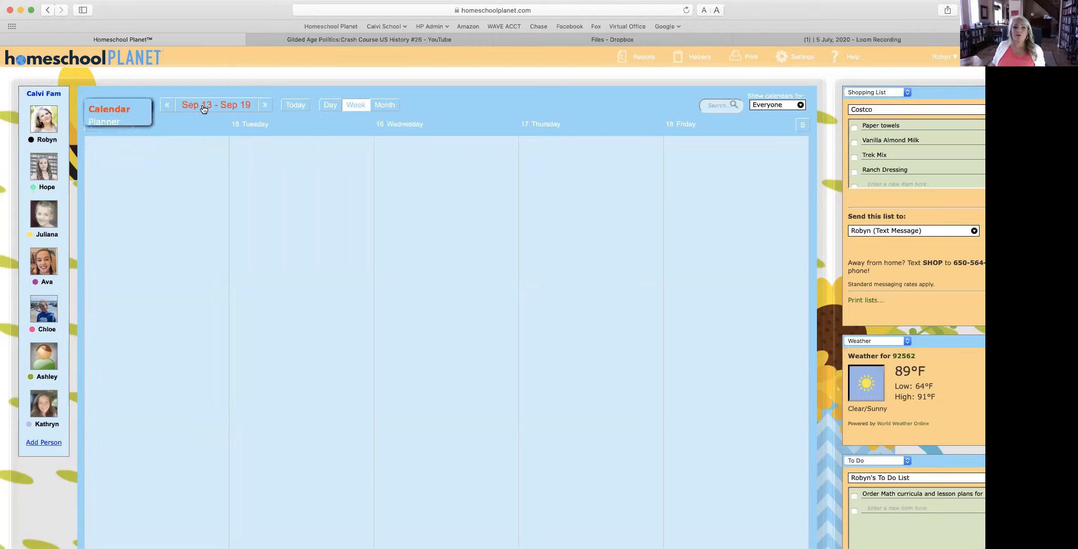
{"action": "mouse_move", "coordinate": [647, 58]}
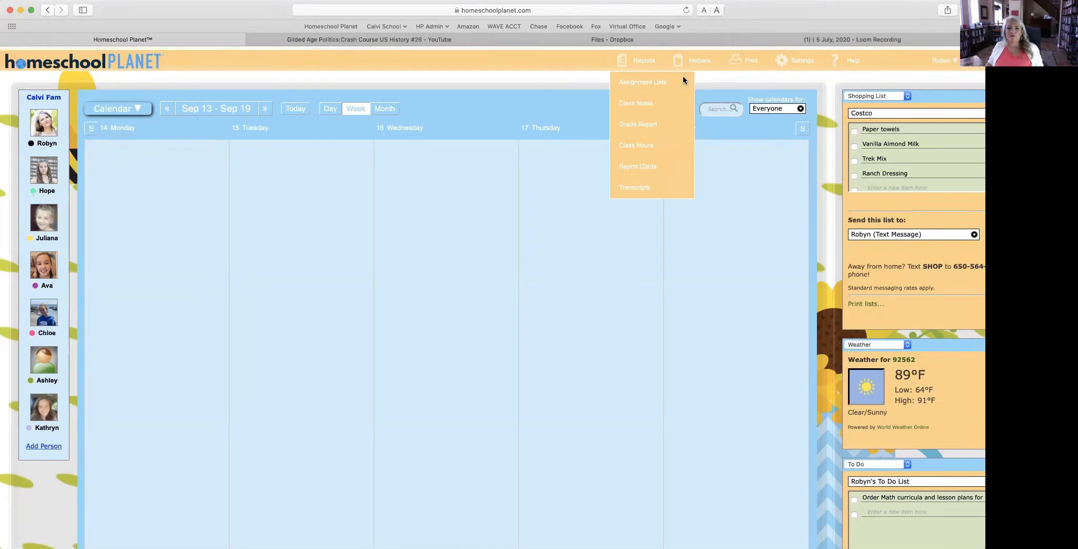
{"action": "scroll", "coordinate": [296, 265], "scroll_direction": "down", "scroll_amount": 10}
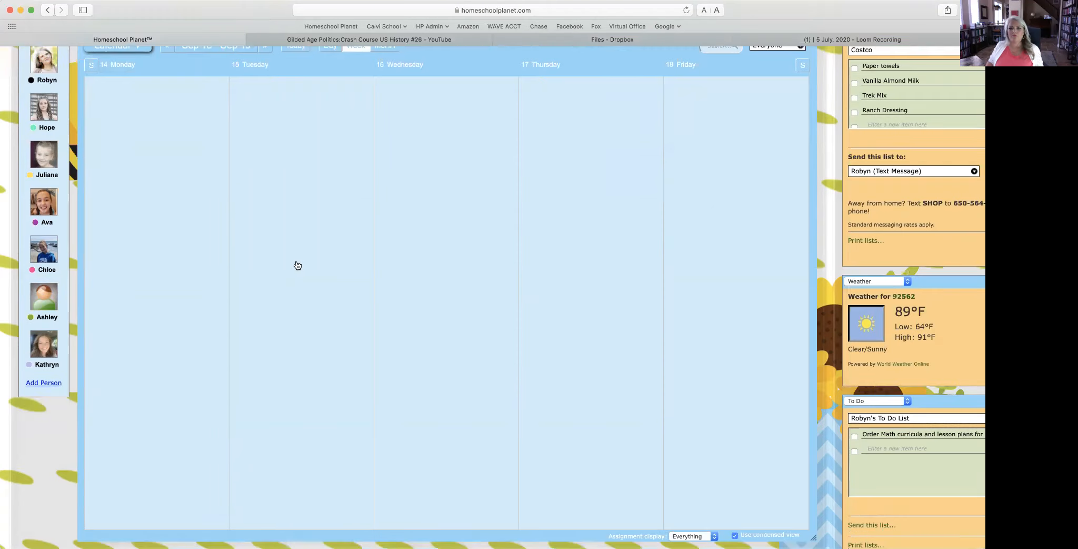
{"action": "scroll", "coordinate": [296, 264], "scroll_direction": "up", "scroll_amount": 10}
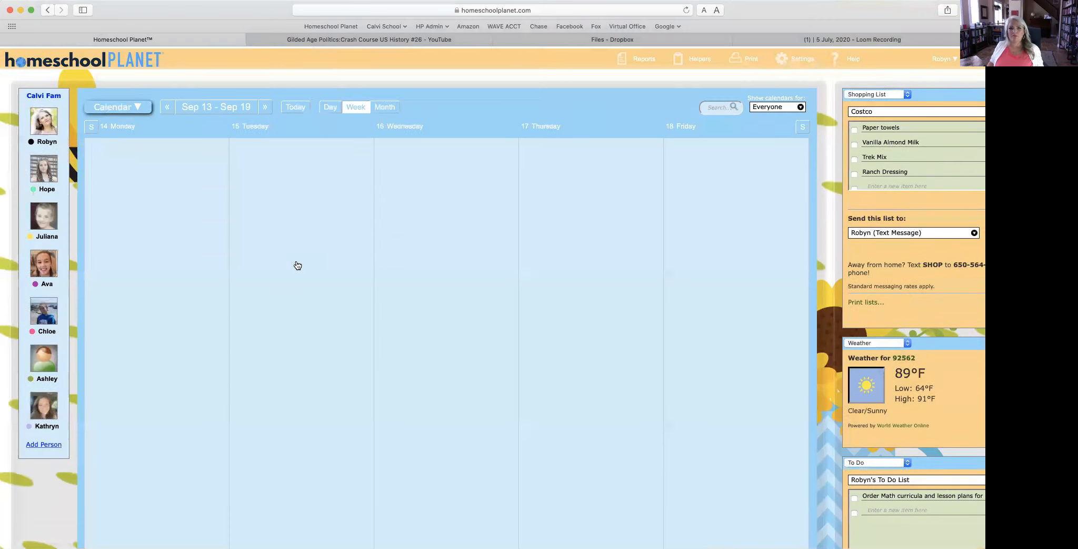
Step: Step back week by week past Jul 26 – Aug 1, then settle on Aug 2 – Aug 8
{"action": "left_click", "coordinate": [167, 106]}
{"action": "left_click", "coordinate": [169, 106]}
{"action": "left_click", "coordinate": [170, 106]}
{"action": "left_click", "coordinate": [170, 106]}
{"action": "left_click", "coordinate": [170, 106]}
{"action": "left_click", "coordinate": [170, 106]}
{"action": "left_click", "coordinate": [170, 106]}
{"action": "left_click", "coordinate": [170, 106]}
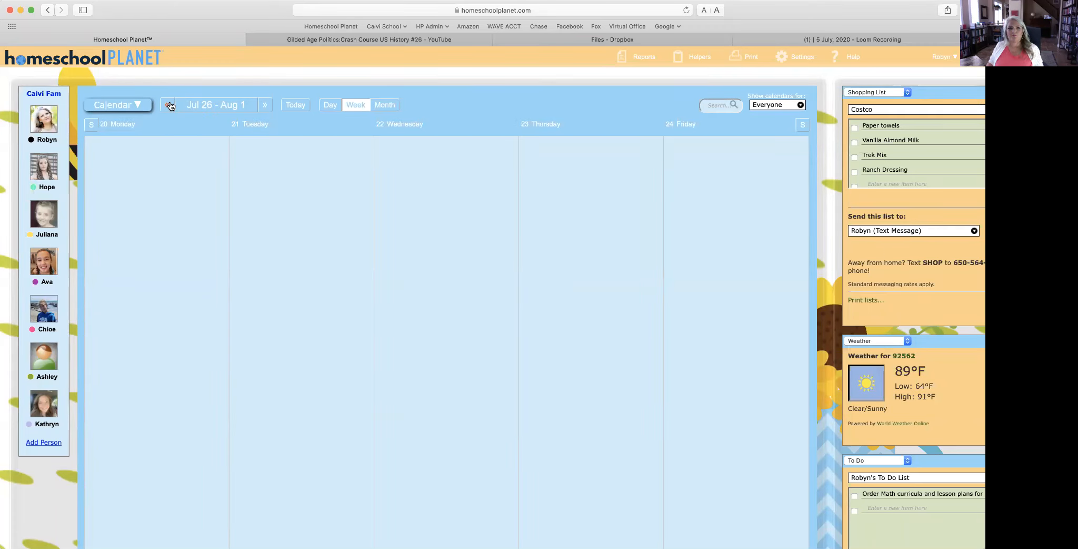
{"action": "left_click", "coordinate": [265, 106]}
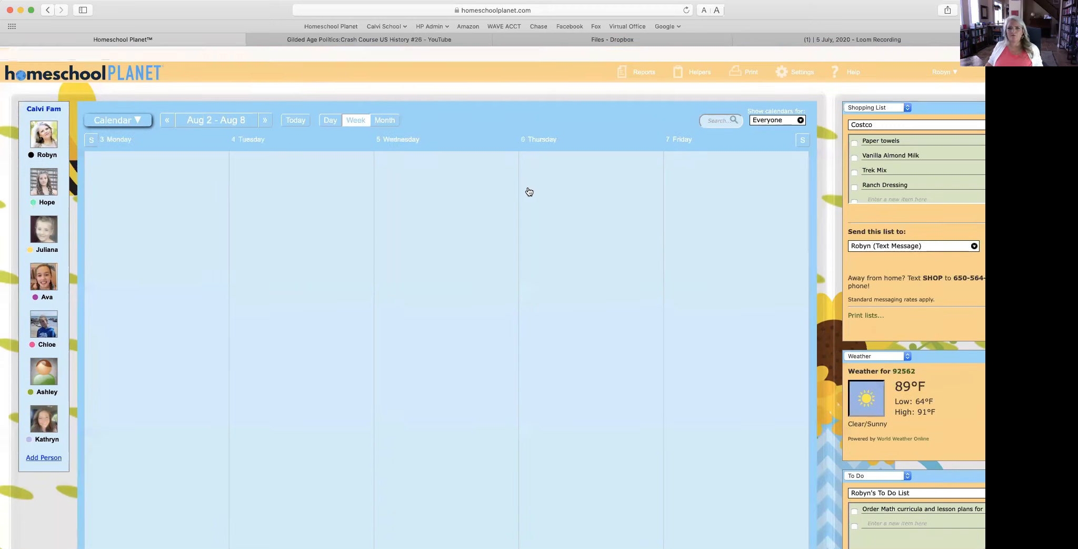
Step: Show only Hope's and Juliana's calendars
{"action": "left_click", "coordinate": [765, 106]}
{"action": "left_click", "coordinate": [711, 128]}
{"action": "left_click", "coordinate": [711, 139]}
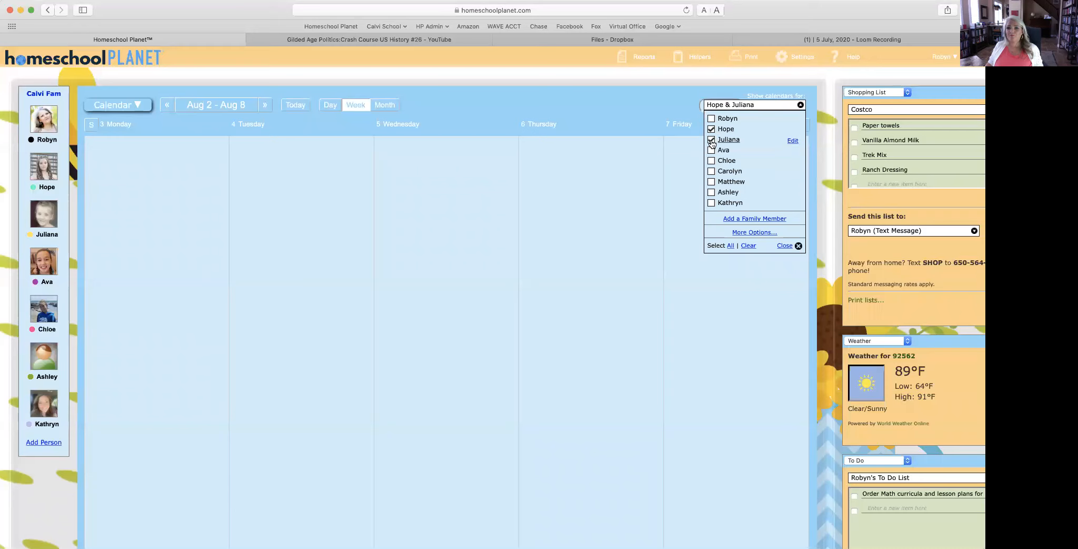
{"action": "left_click", "coordinate": [784, 246]}
Step: Advance three weeks to Aug 30 – Sep 5 and open the Assignment List report
{"action": "scroll", "coordinate": [761, 213], "scroll_direction": "up", "scroll_amount": 1}
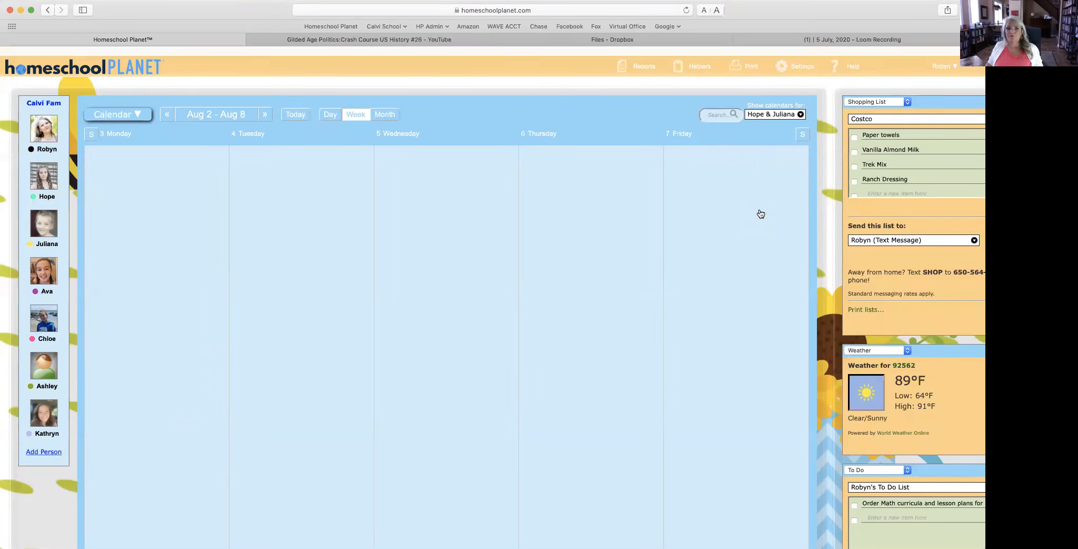
{"action": "scroll", "coordinate": [761, 213], "scroll_direction": "down", "scroll_amount": 1}
{"action": "scroll", "coordinate": [761, 214], "scroll_direction": "down", "scroll_amount": 1}
{"action": "scroll", "coordinate": [761, 214], "scroll_direction": "up", "scroll_amount": 1}
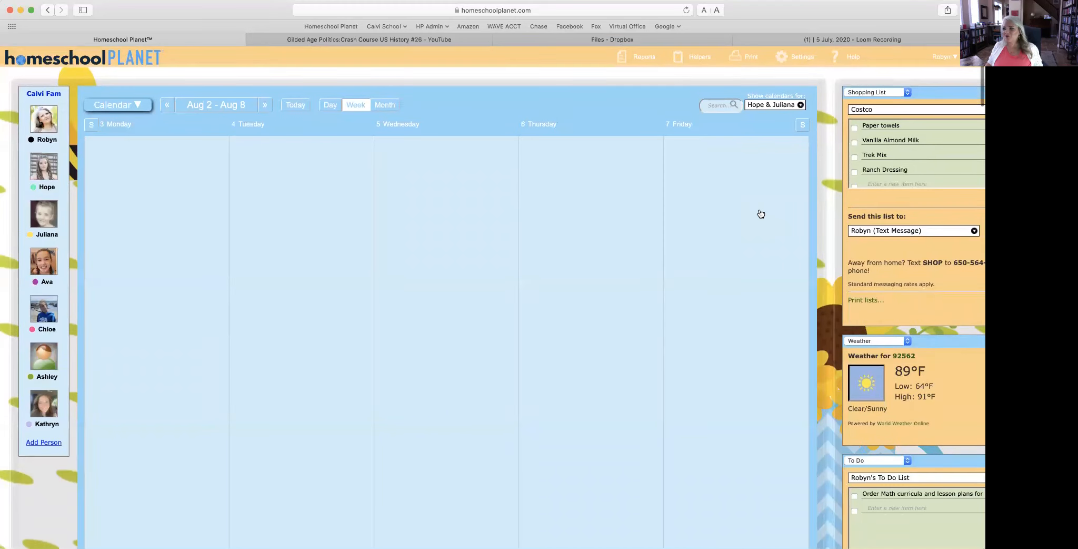
{"action": "scroll", "coordinate": [727, 236], "scroll_direction": "down", "scroll_amount": 2}
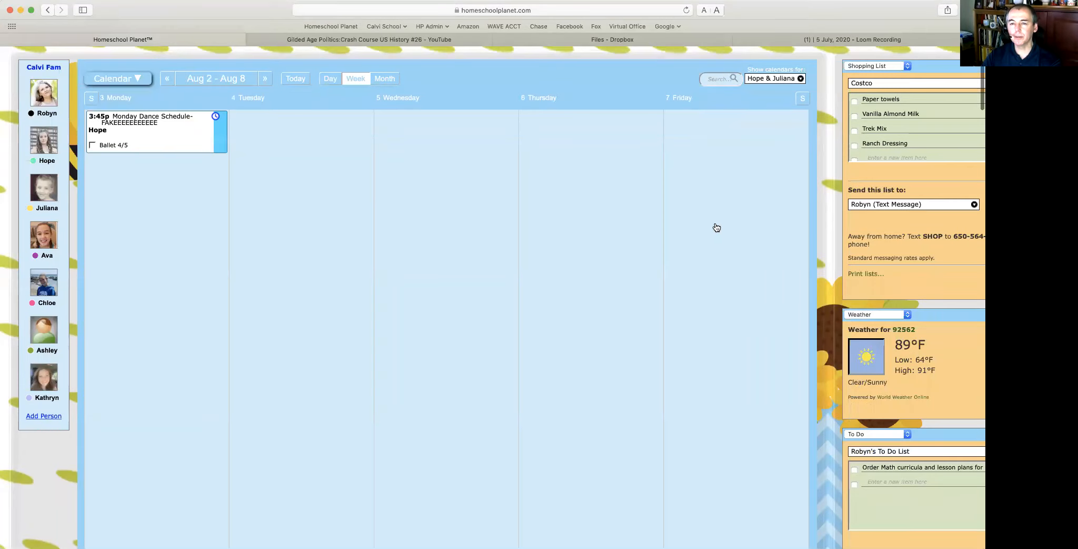
{"action": "left_click", "coordinate": [265, 79]}
{"action": "left_click", "coordinate": [265, 79]}
{"action": "left_click", "coordinate": [265, 78]}
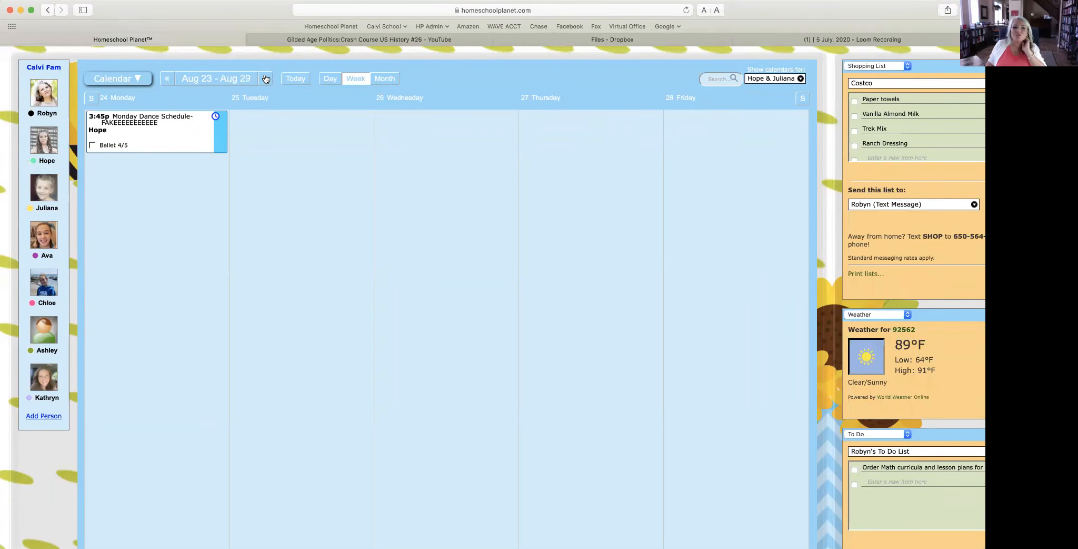
{"action": "left_click", "coordinate": [264, 79]}
{"action": "left_click", "coordinate": [161, 159]}
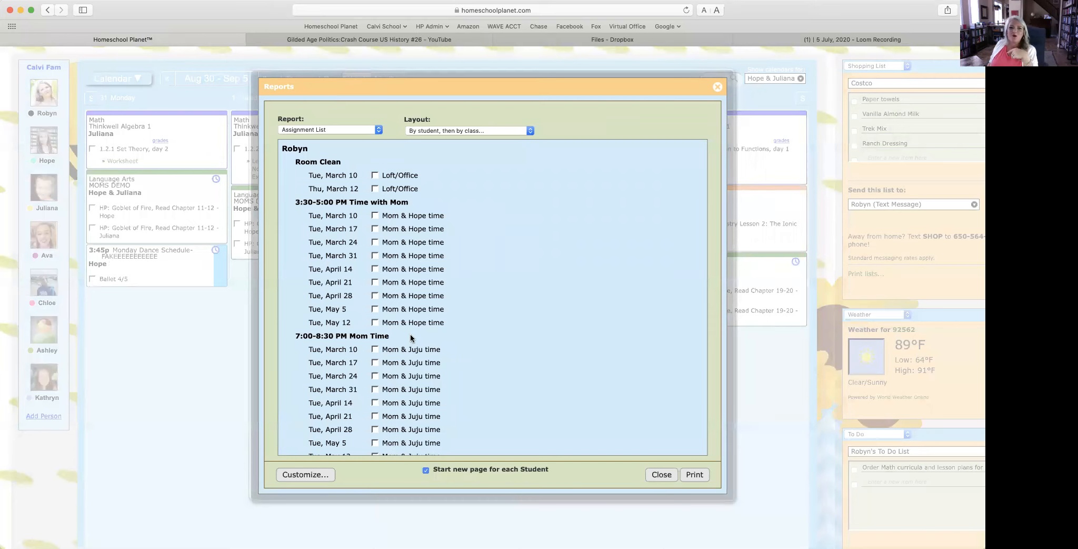
Step: Customize the assignment list to report on Hope only
{"action": "scroll", "coordinate": [410, 333], "scroll_direction": "down", "scroll_amount": 1}
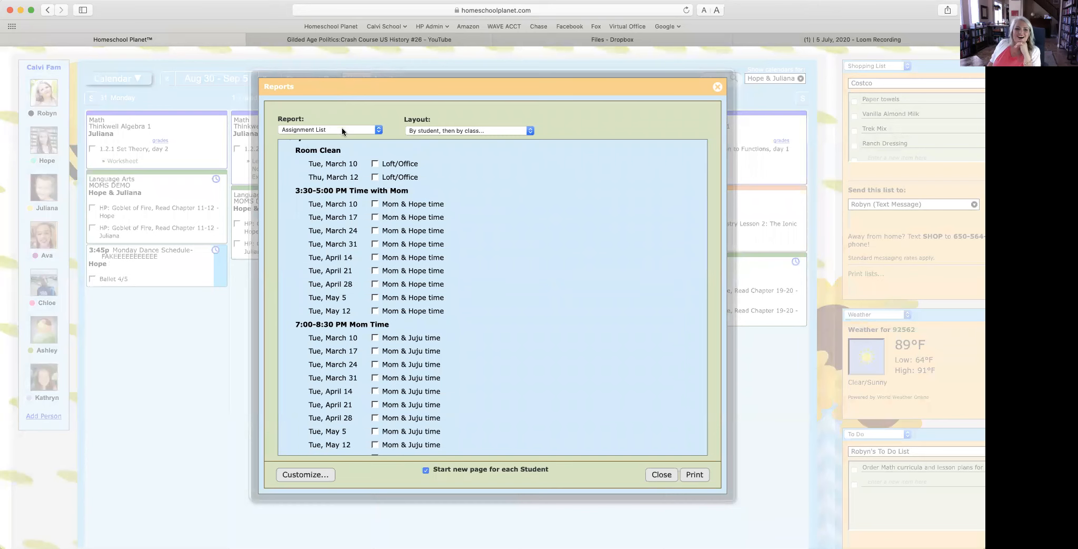
{"action": "left_click", "coordinate": [307, 474]}
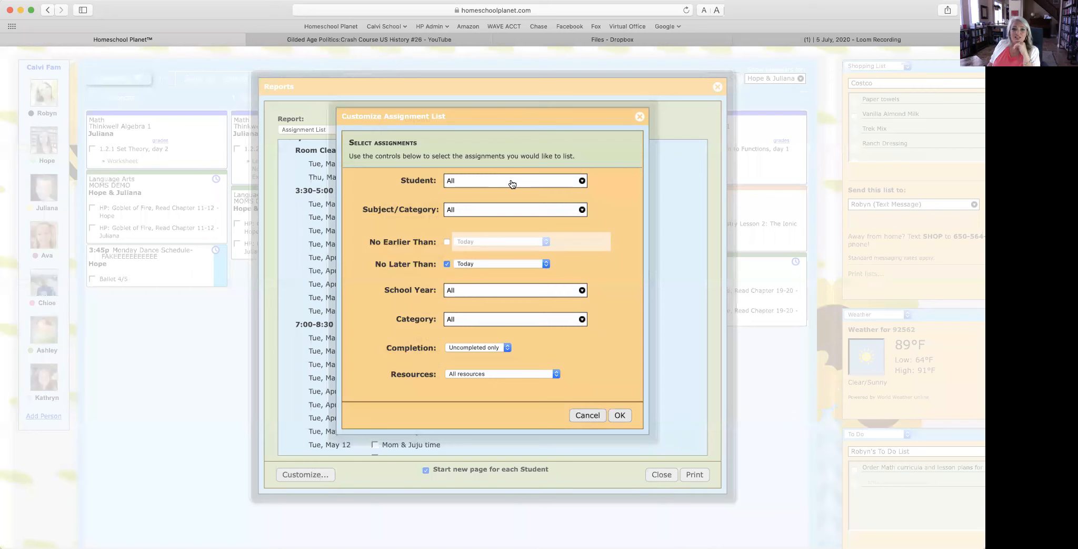
{"action": "left_click", "coordinate": [512, 183]}
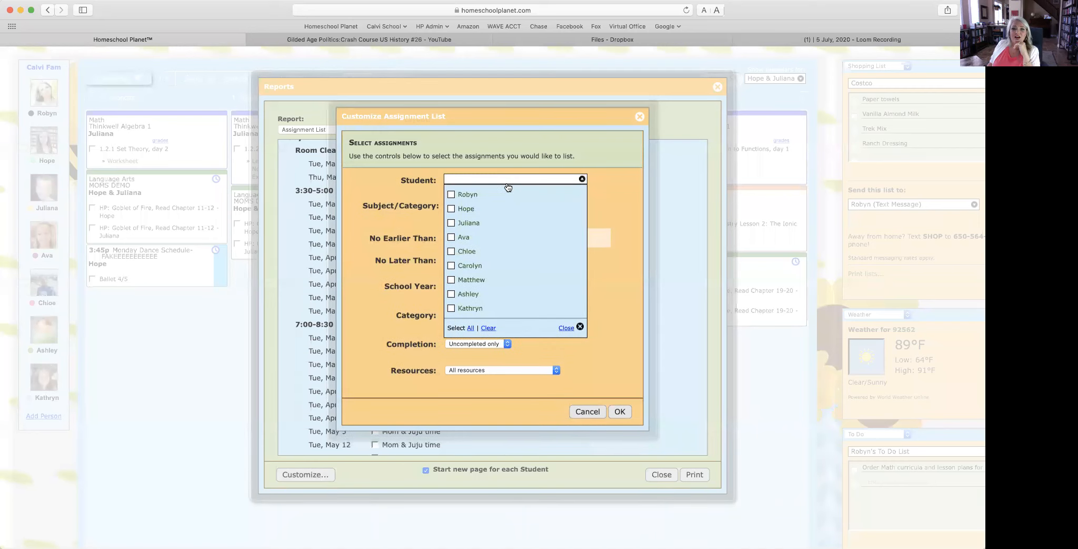
{"action": "left_click", "coordinate": [472, 211]}
{"action": "left_click", "coordinate": [616, 201]}
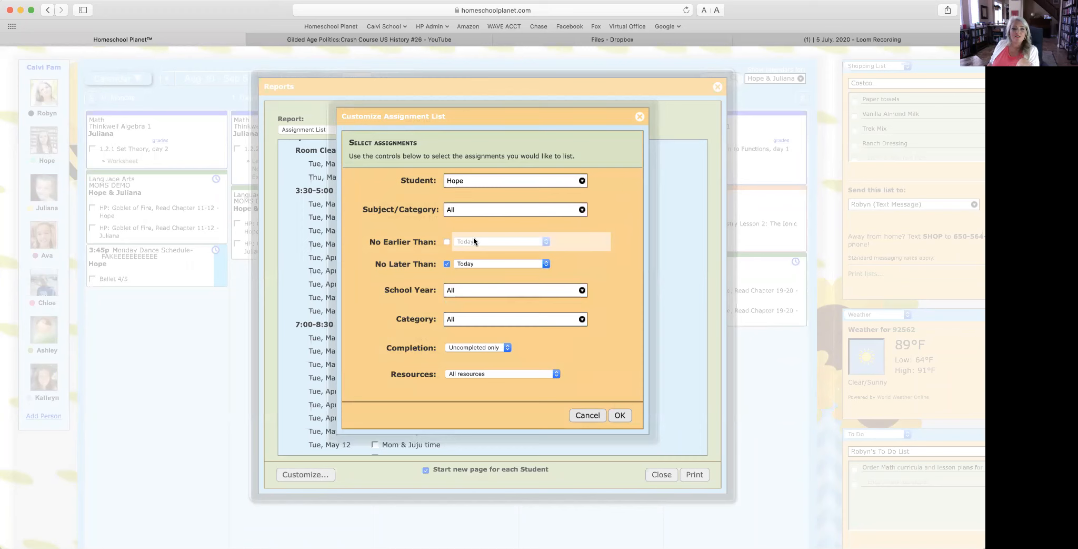
Step: Turn on the No Earlier Than limit and set it to 8/31/2020
{"action": "left_click", "coordinate": [447, 241]}
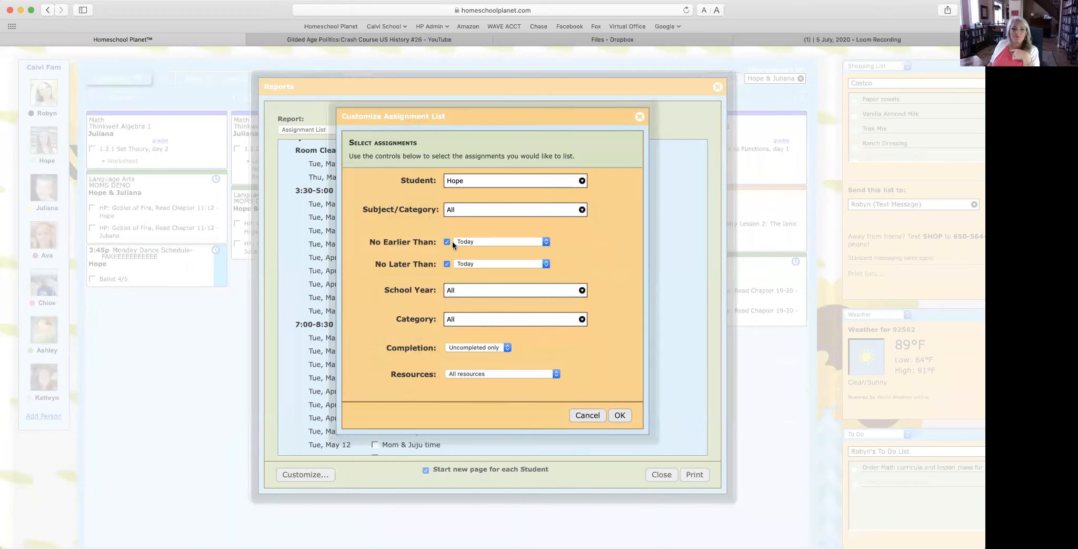
{"action": "left_click", "coordinate": [482, 241]}
{"action": "left_click", "coordinate": [482, 334]}
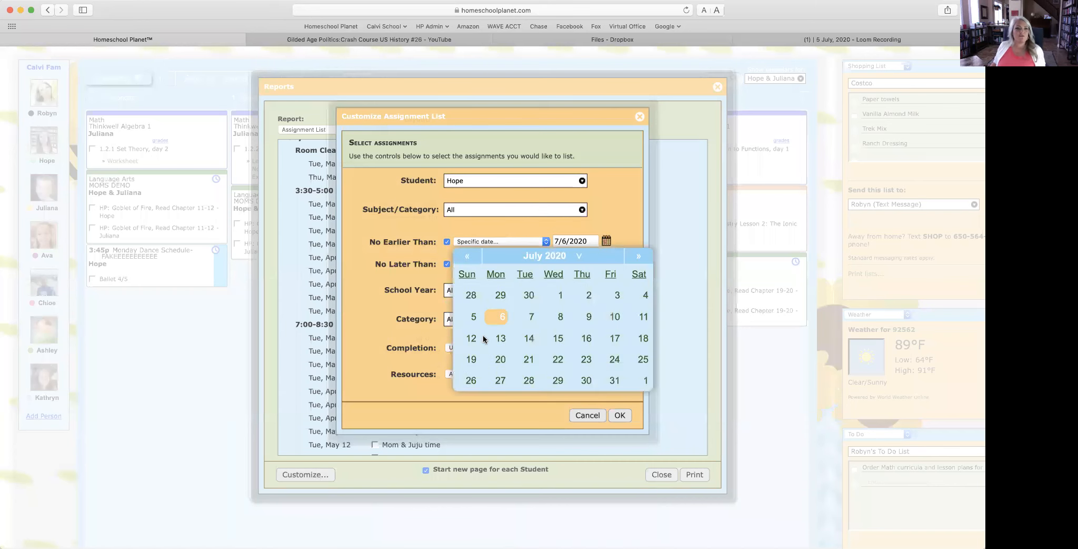
{"action": "left_click", "coordinate": [637, 255]}
{"action": "left_click", "coordinate": [499, 317]}
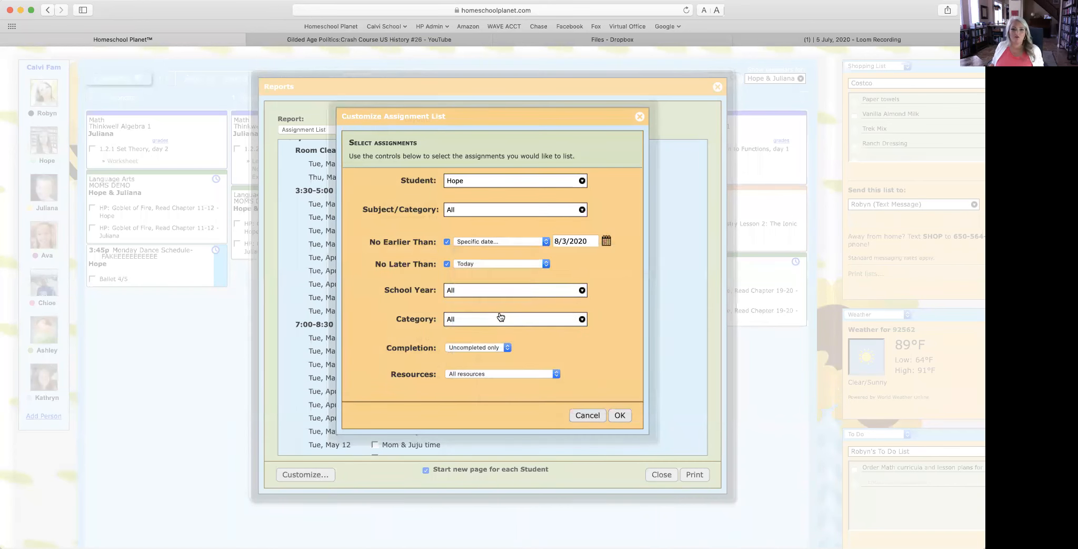
{"action": "left_click", "coordinate": [494, 263]}
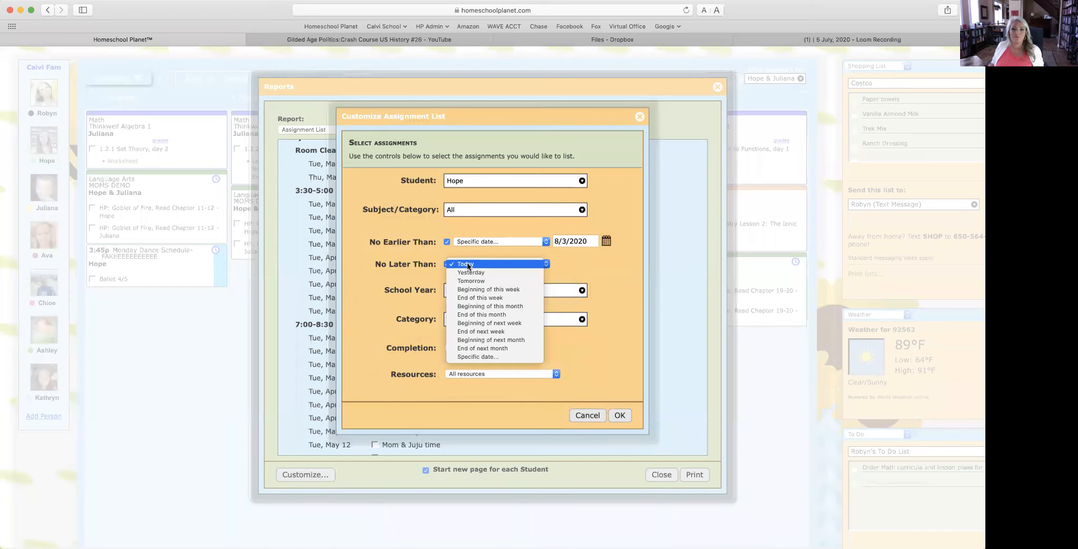
{"action": "key", "text": "Return"}
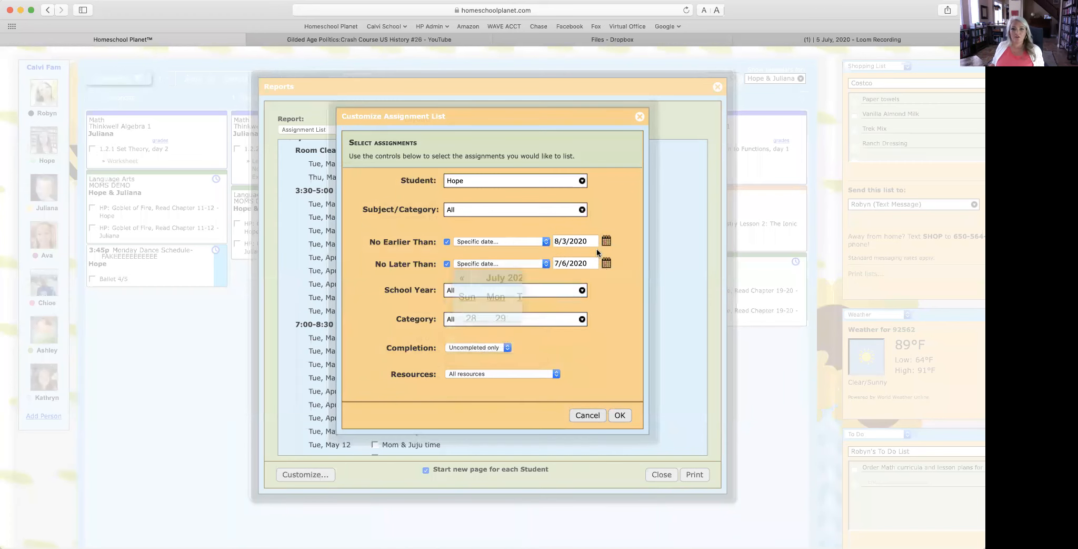
{"action": "left_click", "coordinate": [606, 263]}
{"action": "left_click", "coordinate": [565, 241]}
{"action": "left_click", "coordinate": [607, 241]}
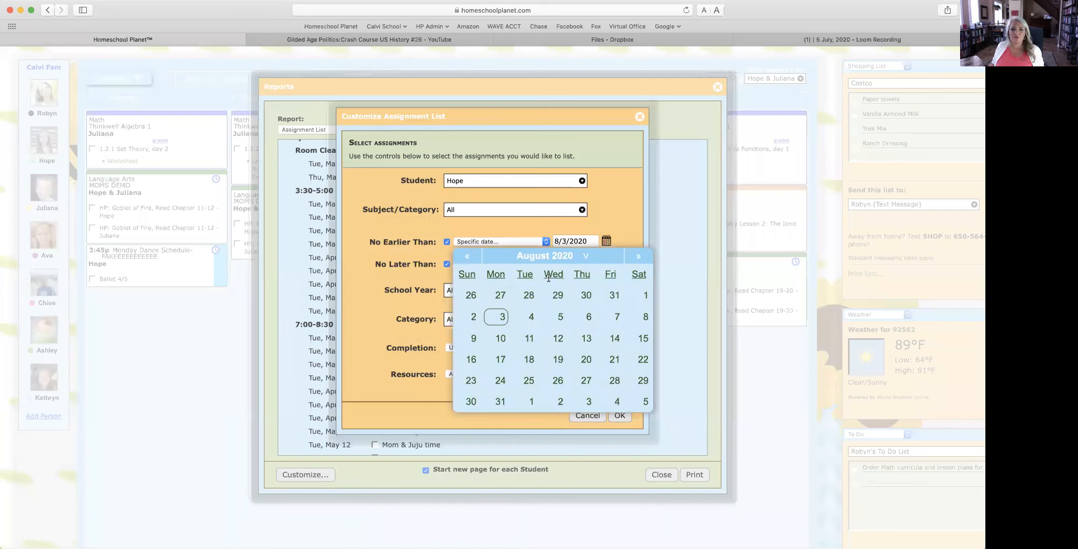
{"action": "left_click", "coordinate": [498, 402]}
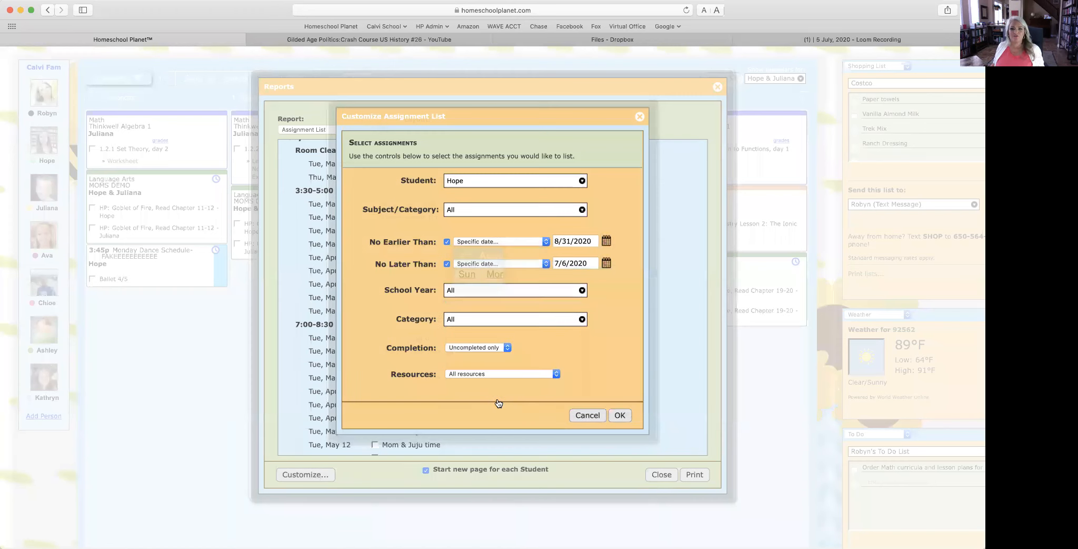
Step: Set No Later Than to 9/4/2020, include any completion status, and apply
{"action": "left_click", "coordinate": [606, 263]}
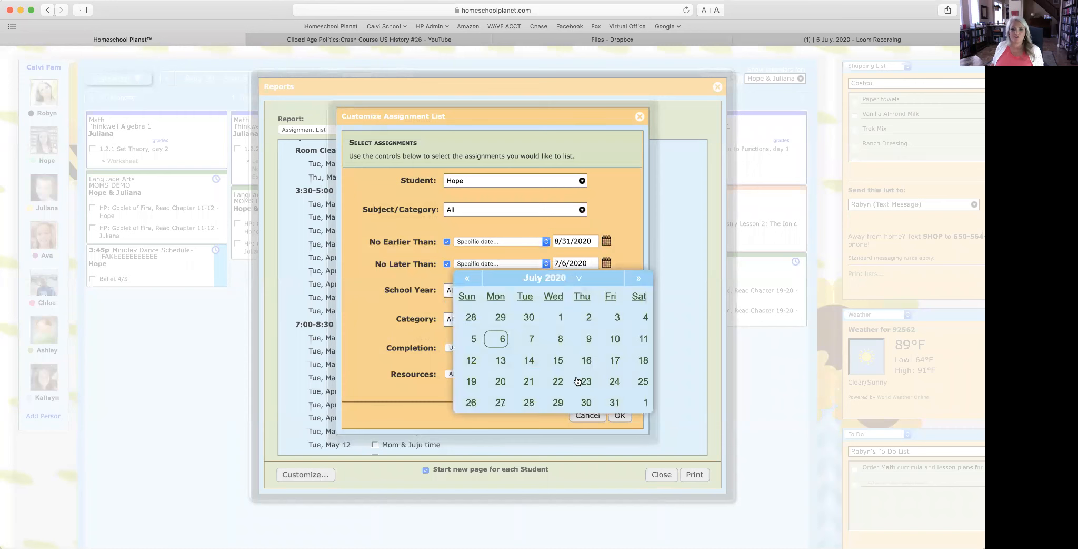
{"action": "left_click", "coordinate": [637, 280]}
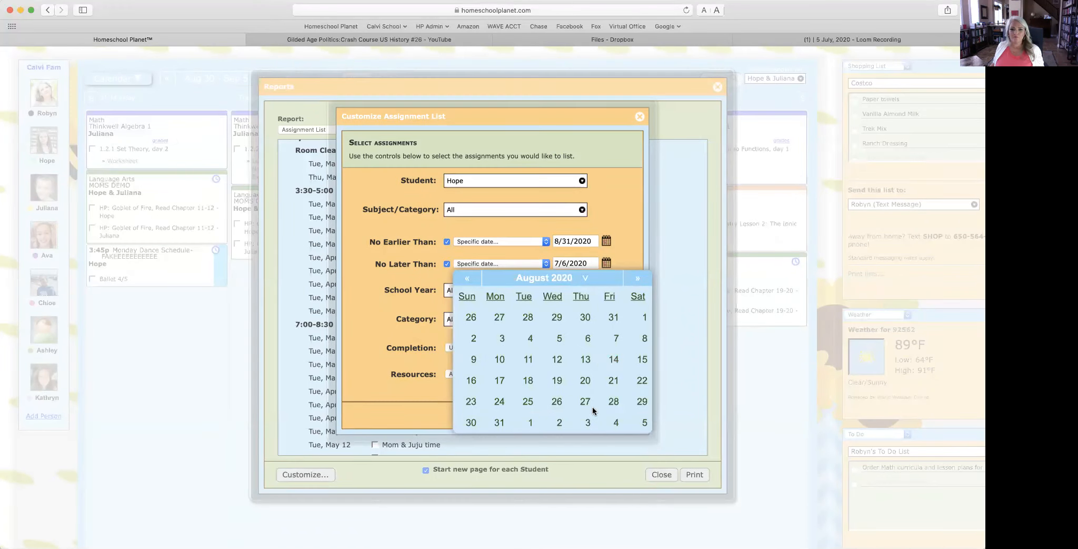
{"action": "left_click", "coordinate": [635, 279]}
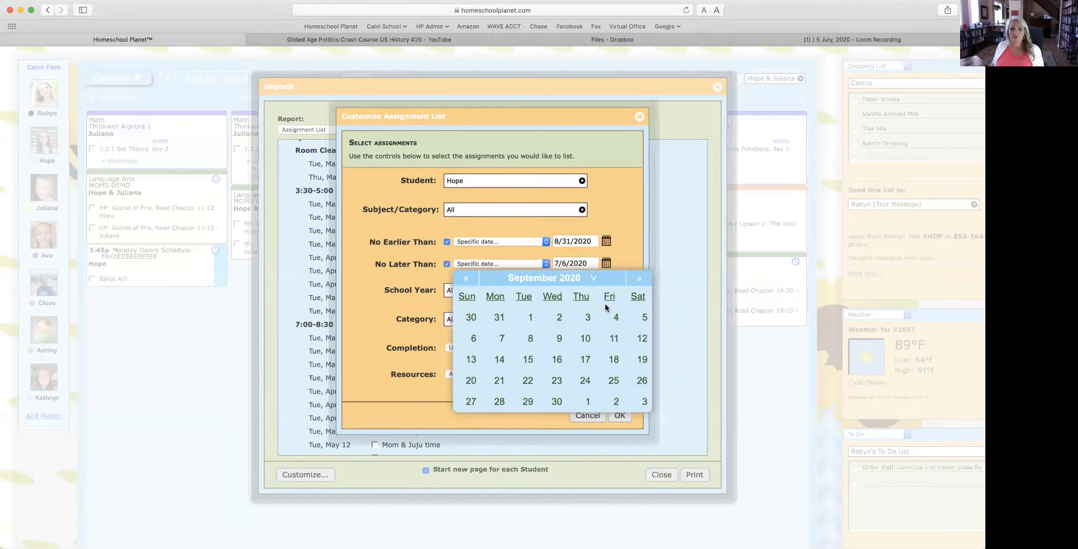
{"action": "left_click", "coordinate": [614, 315]}
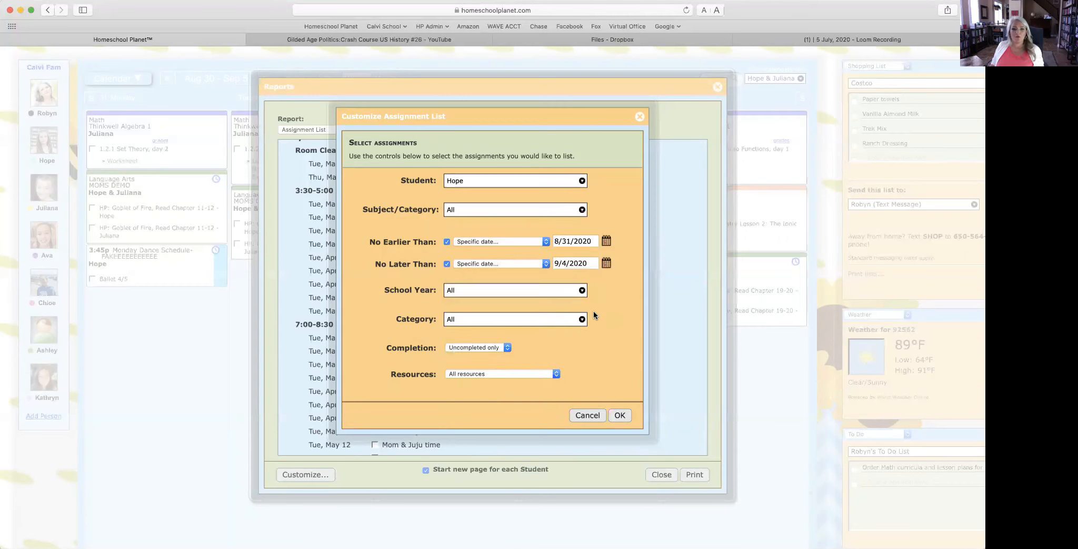
{"action": "left_click", "coordinate": [620, 416]}
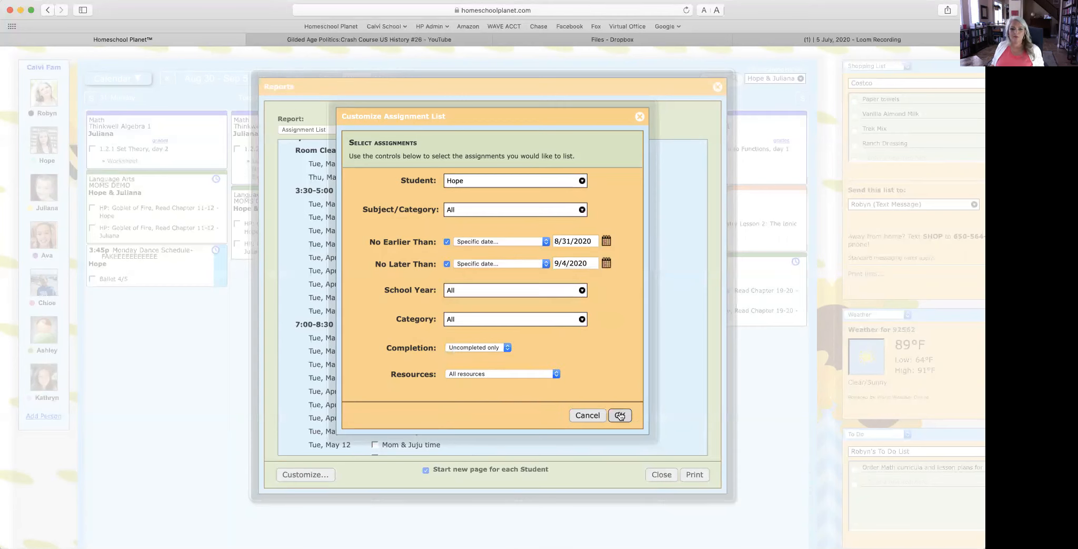
{"action": "left_click", "coordinate": [470, 348]}
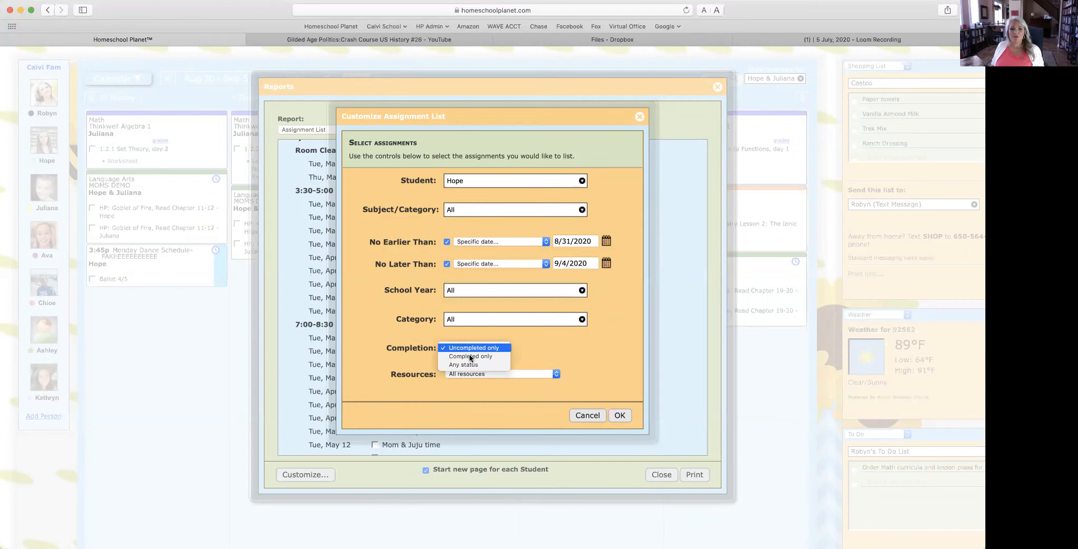
{"action": "left_click", "coordinate": [469, 364]}
{"action": "left_click", "coordinate": [620, 415]}
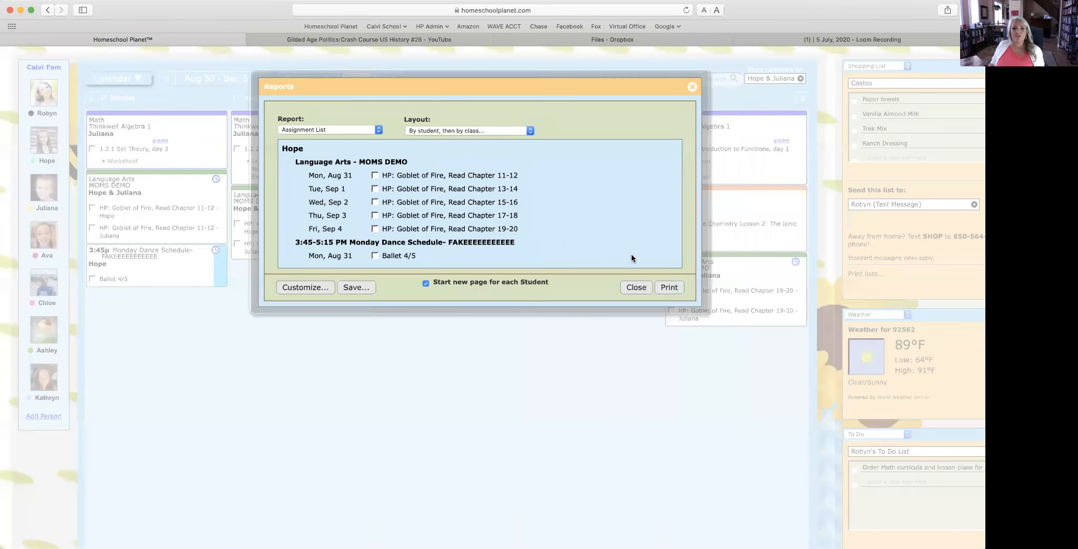
Step: Try the date-first layouts, then settle on by student, then date, then class
{"action": "scroll", "coordinate": [632, 258], "scroll_direction": "down", "scroll_amount": 2}
{"action": "scroll", "coordinate": [631, 258], "scroll_direction": "up", "scroll_amount": 3}
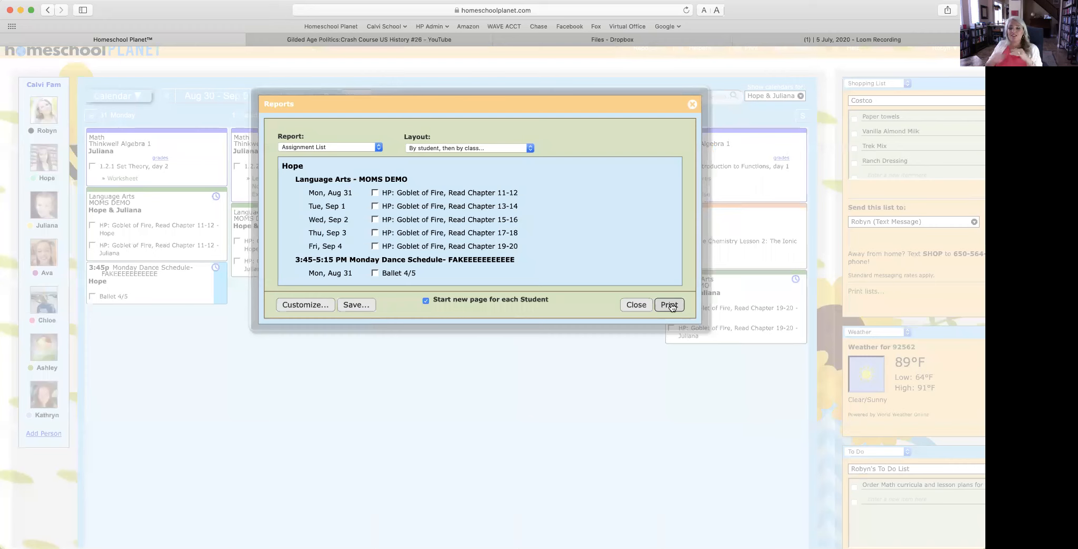
{"action": "left_click", "coordinate": [496, 147]}
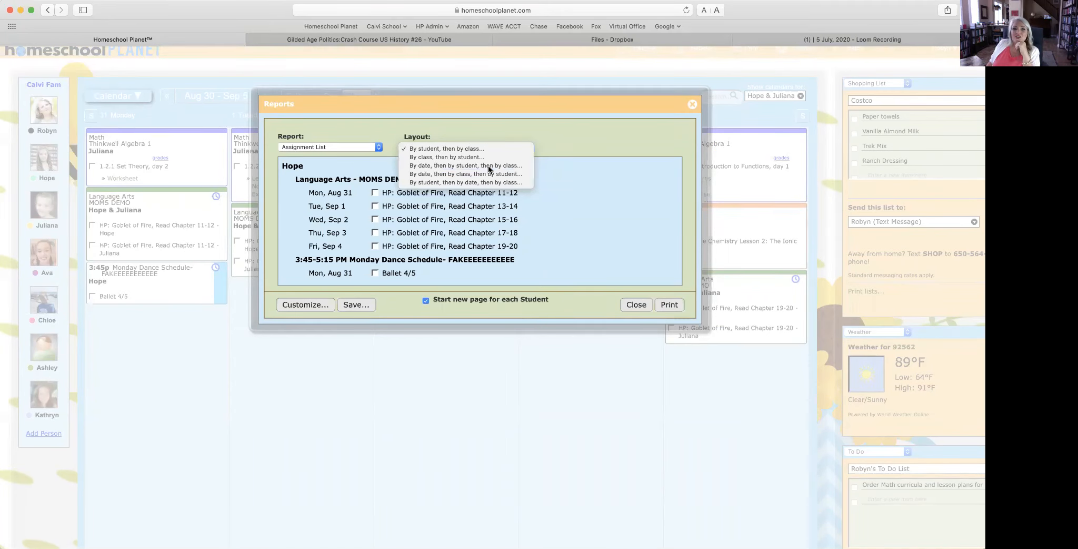
{"action": "left_click", "coordinate": [488, 166]}
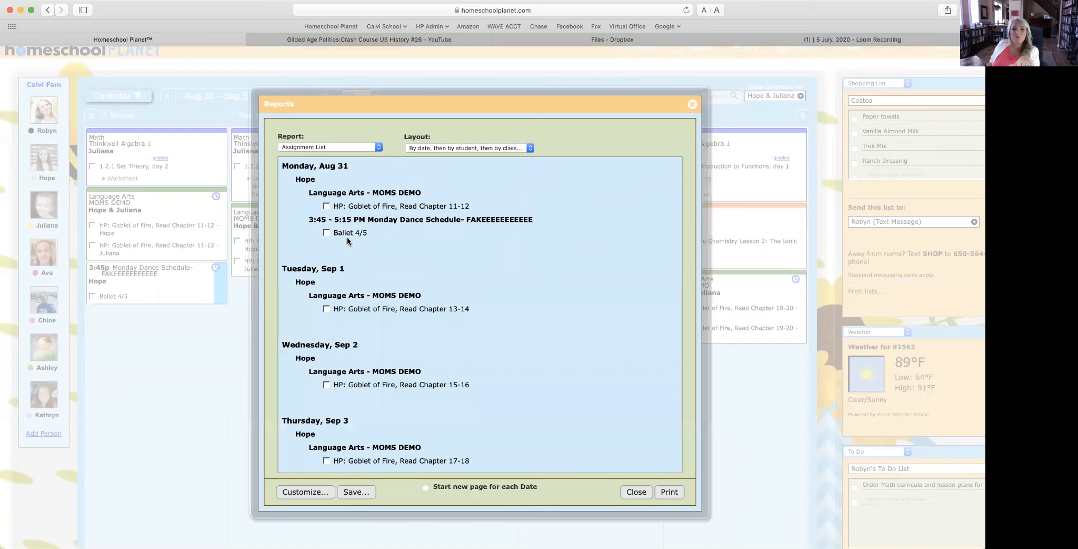
{"action": "left_click", "coordinate": [481, 147]}
{"action": "left_click", "coordinate": [481, 158]}
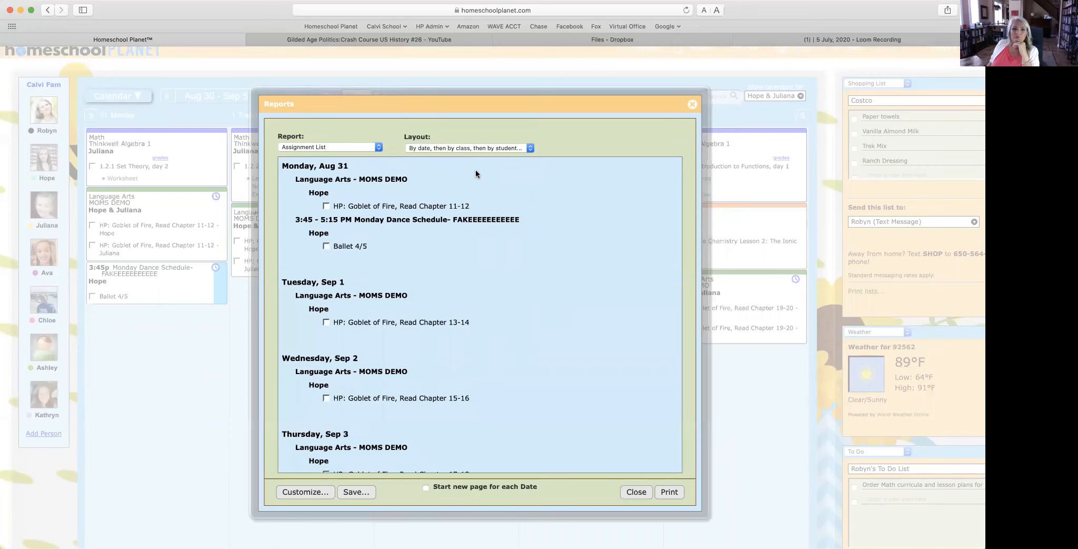
{"action": "left_click", "coordinate": [462, 146]}
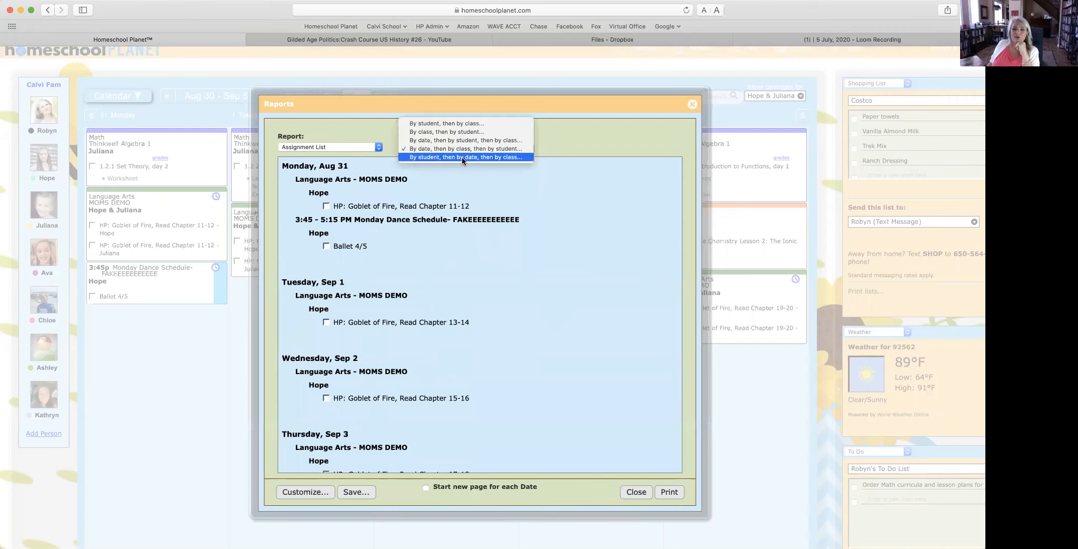
{"action": "left_click", "coordinate": [463, 159]}
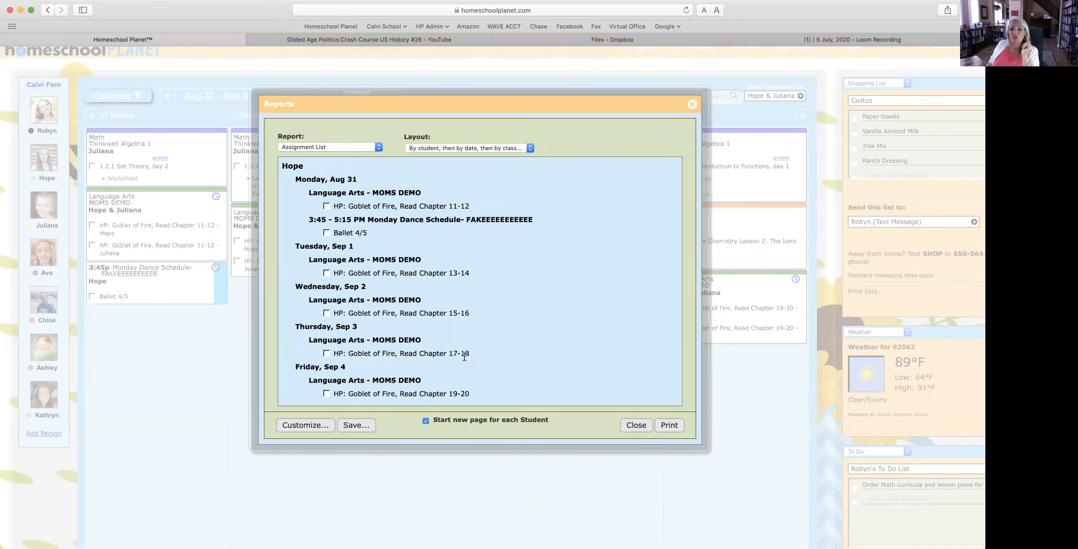
{"action": "scroll", "coordinate": [464, 357], "scroll_direction": "down", "scroll_amount": 5}
{"action": "scroll", "coordinate": [465, 357], "scroll_direction": "up", "scroll_amount": 5}
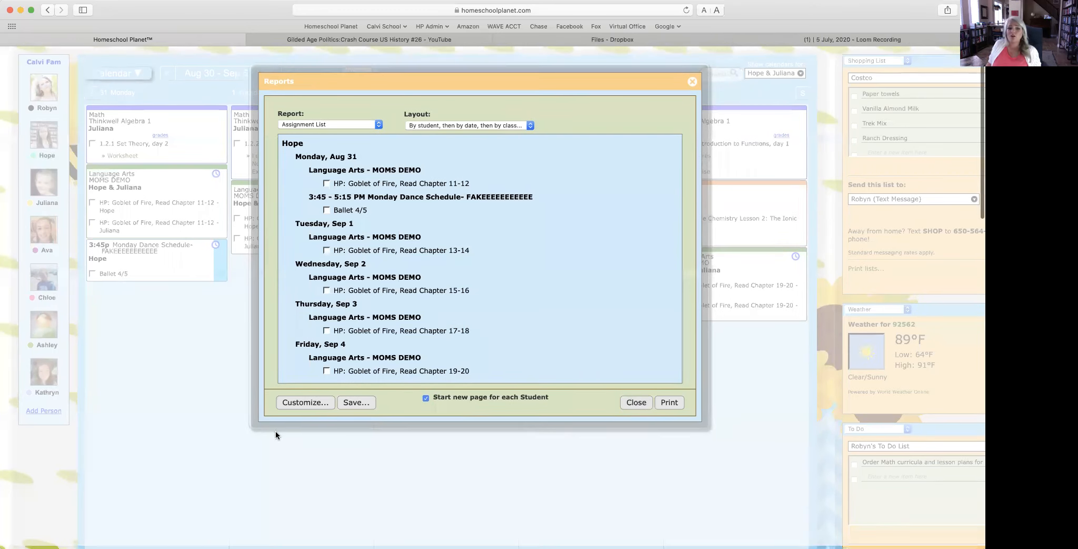
Step: Customize the report's start date to April 6, 2020
{"action": "left_click", "coordinate": [303, 407]}
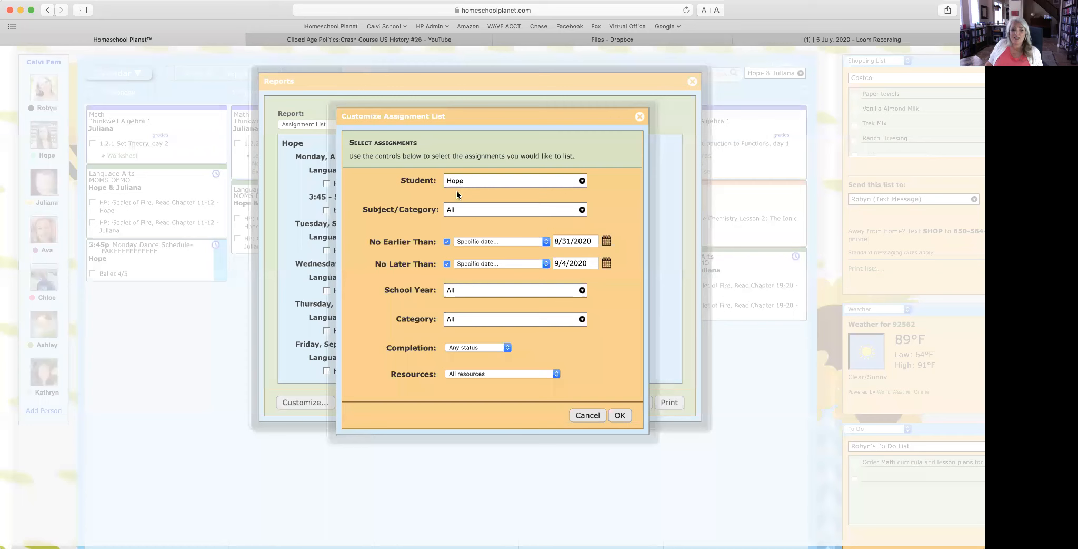
{"action": "left_click", "coordinate": [607, 241]}
{"action": "left_click", "coordinate": [470, 257]}
{"action": "left_click", "coordinate": [470, 257]}
{"action": "left_click", "coordinate": [470, 257]}
{"action": "left_click", "coordinate": [470, 257]}
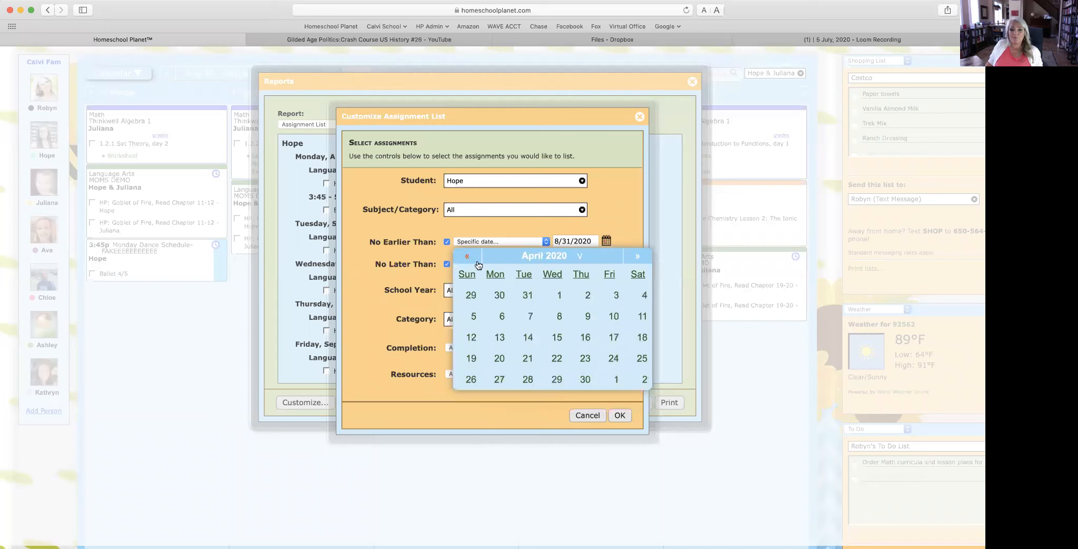
{"action": "left_click", "coordinate": [501, 315]}
Step: Set the end date to April 27, 2020 and apply the range
{"action": "left_click", "coordinate": [607, 263]}
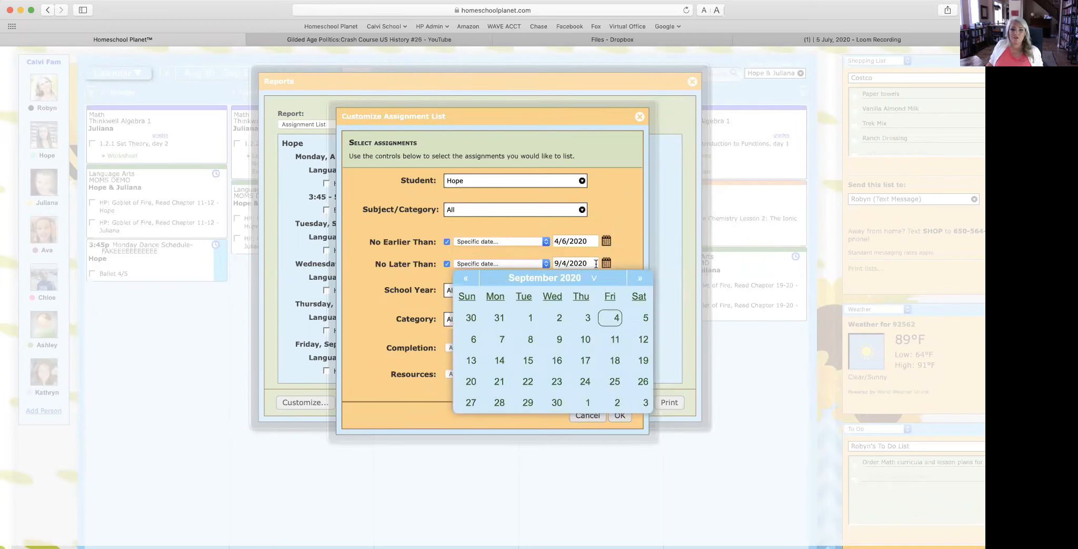
{"action": "left_click", "coordinate": [465, 277]}
{"action": "left_click", "coordinate": [465, 278]}
{"action": "left_click", "coordinate": [465, 278]}
{"action": "left_click", "coordinate": [465, 278]}
{"action": "left_click", "coordinate": [465, 278]}
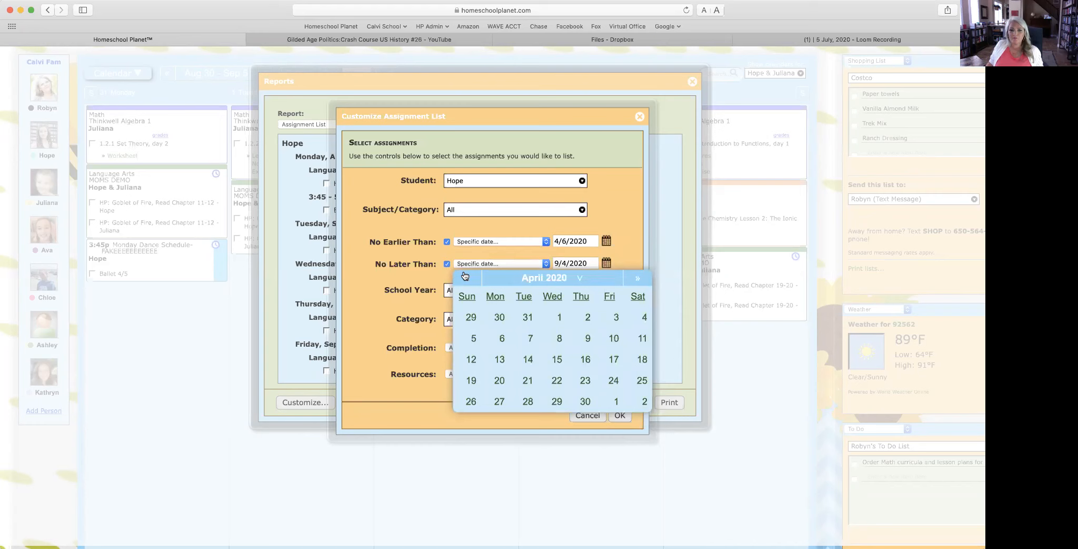
{"action": "left_click", "coordinate": [497, 402]}
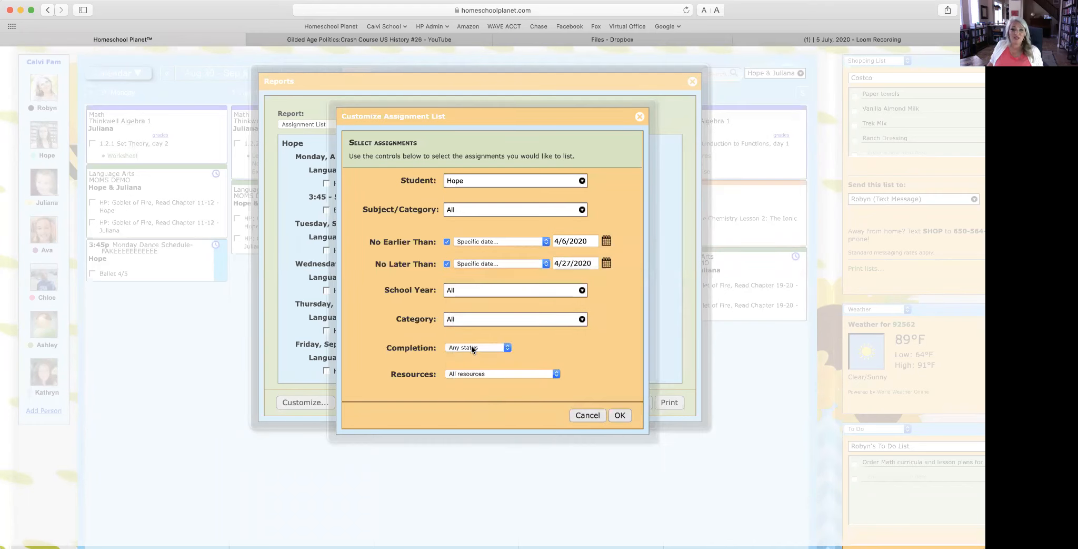
{"action": "left_click", "coordinate": [617, 415]}
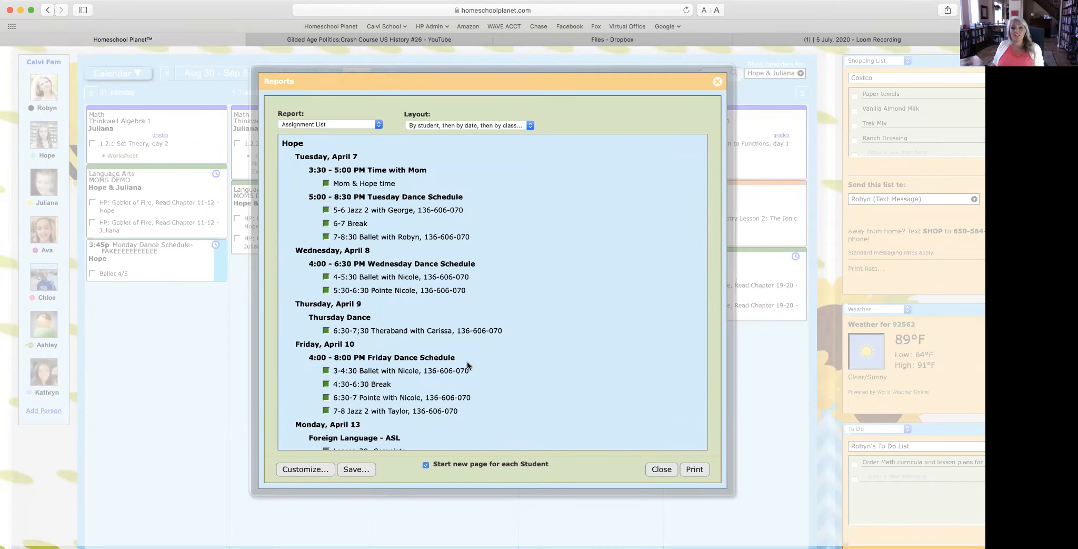
Step: Switch the April report to the by date, student, class layout and review Monday, April 13
{"action": "scroll", "coordinate": [473, 403], "scroll_direction": "down", "scroll_amount": 5}
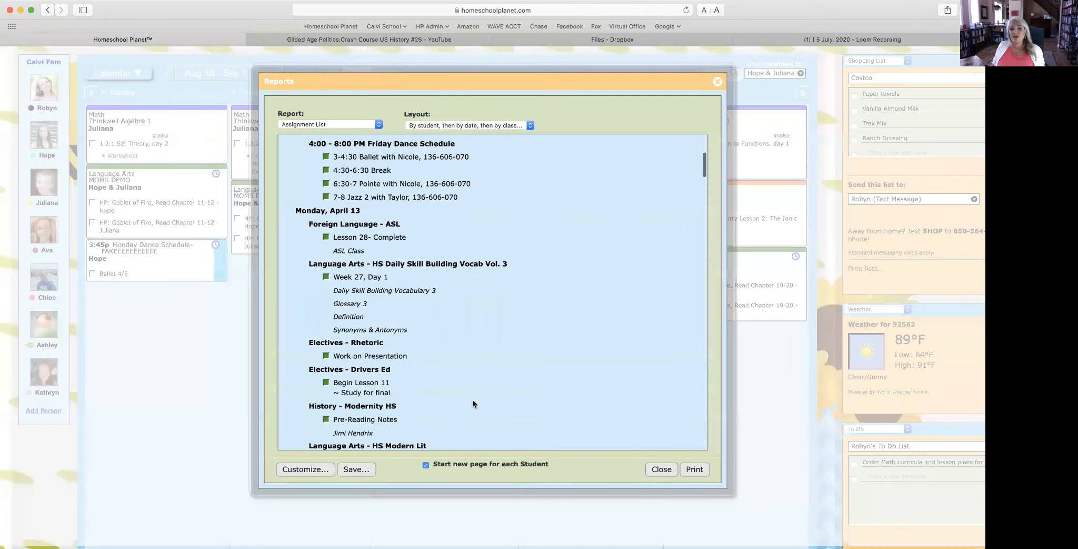
{"action": "scroll", "coordinate": [473, 400], "scroll_direction": "down", "scroll_amount": 5}
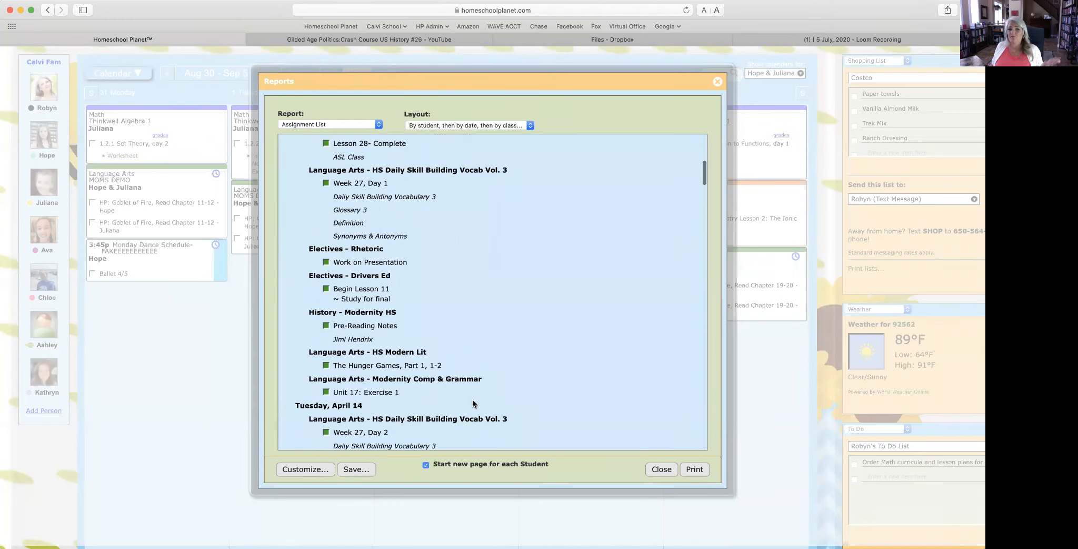
{"action": "scroll", "coordinate": [473, 399], "scroll_direction": "down", "scroll_amount": 2}
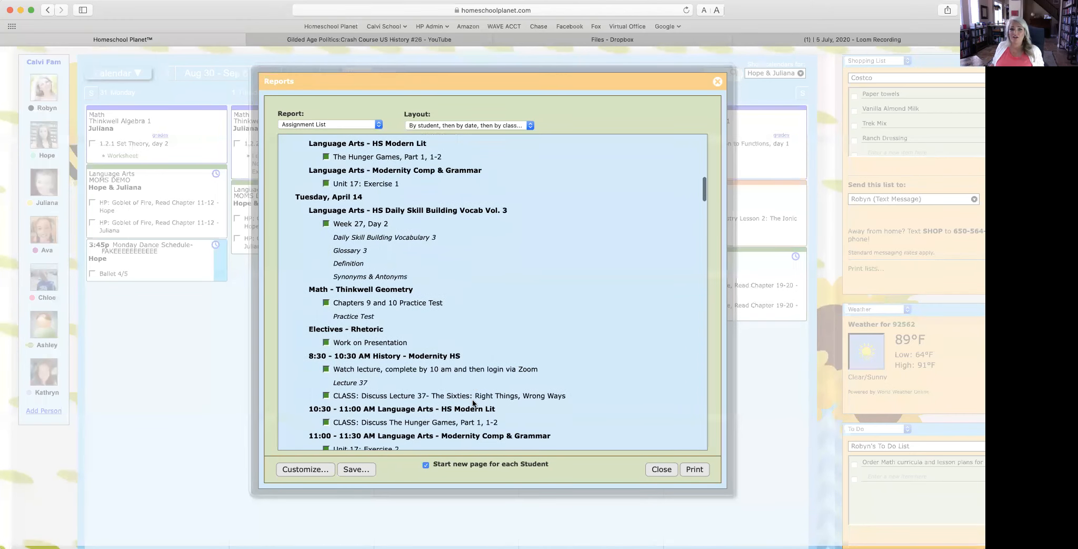
{"action": "left_click", "coordinate": [460, 124]}
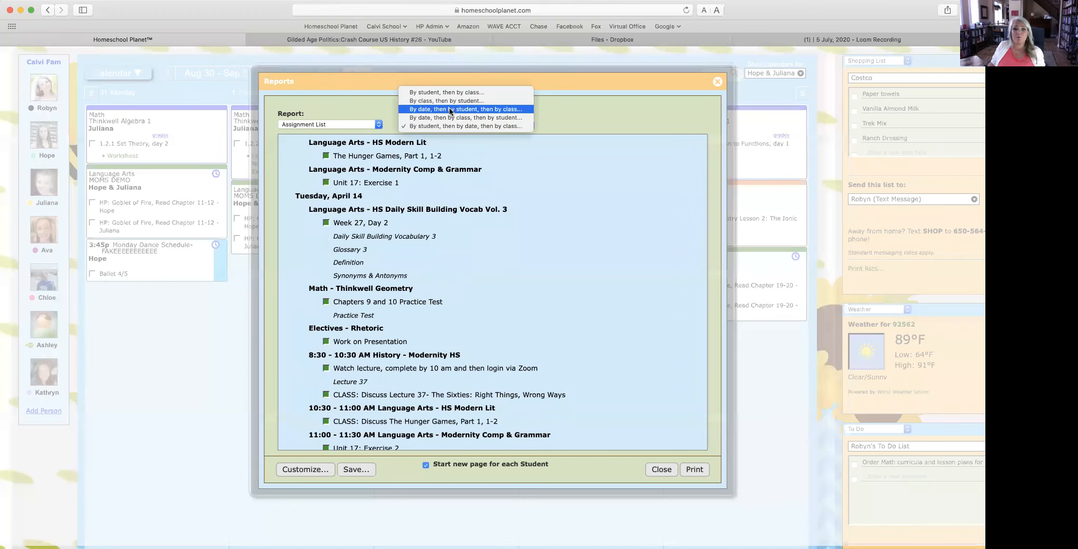
{"action": "left_click", "coordinate": [450, 109]}
{"action": "scroll", "coordinate": [546, 258], "scroll_direction": "up", "scroll_amount": 1}
{"action": "scroll", "coordinate": [546, 256], "scroll_direction": "up", "scroll_amount": 8}
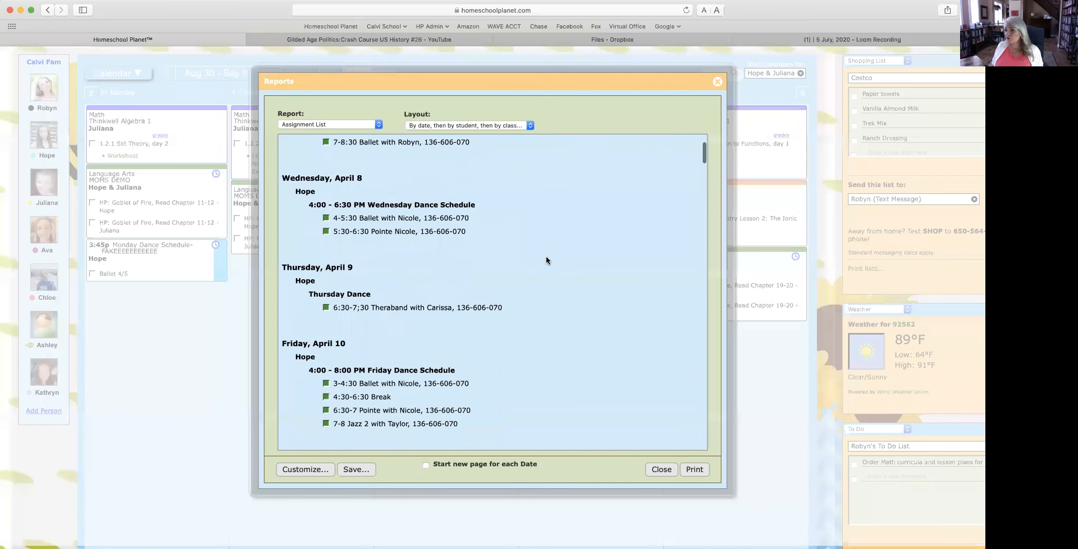
{"action": "scroll", "coordinate": [546, 258], "scroll_direction": "down", "scroll_amount": 3}
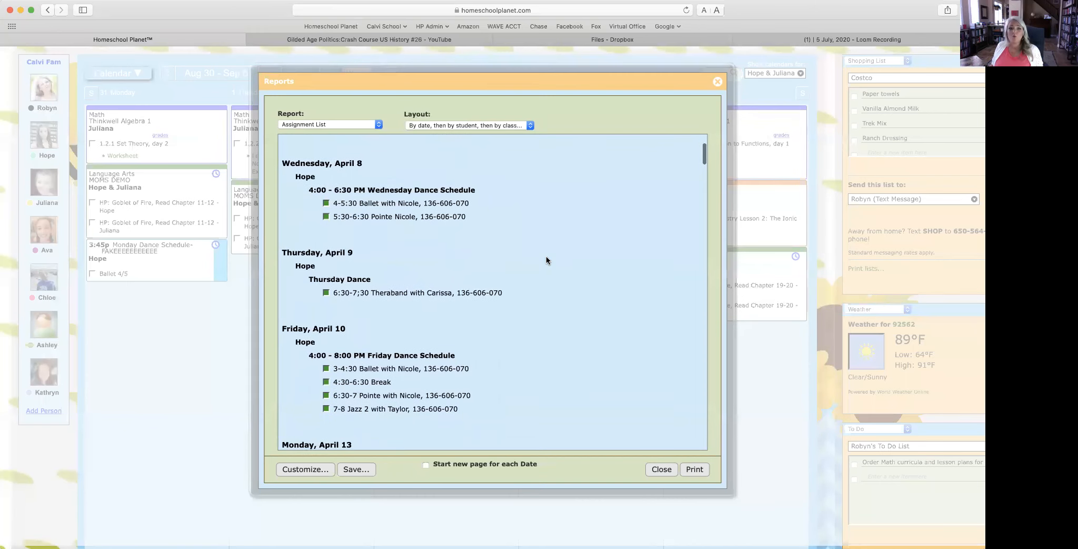
{"action": "scroll", "coordinate": [546, 260], "scroll_direction": "down", "scroll_amount": 10}
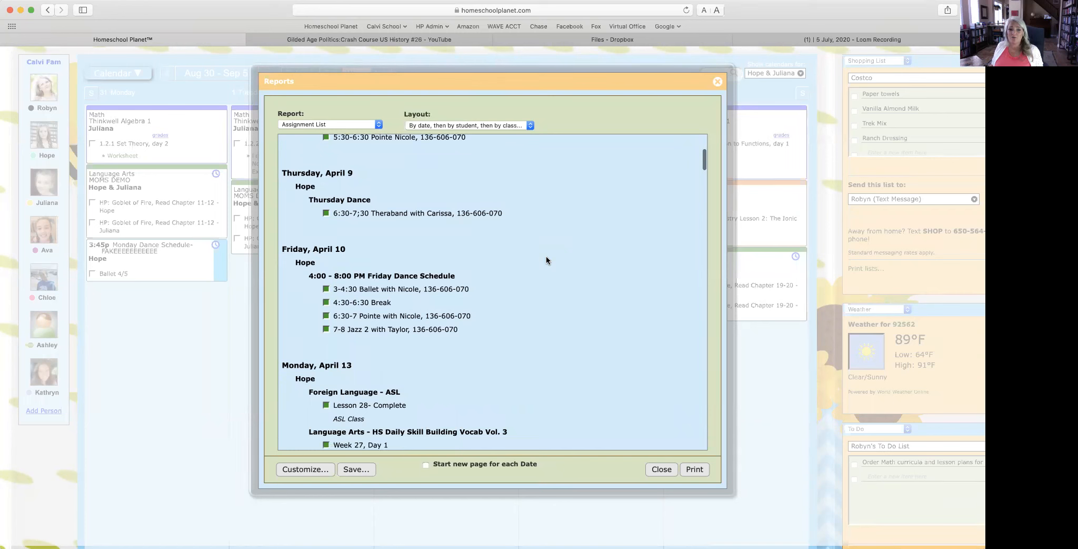
{"action": "scroll", "coordinate": [546, 259], "scroll_direction": "down", "scroll_amount": 4}
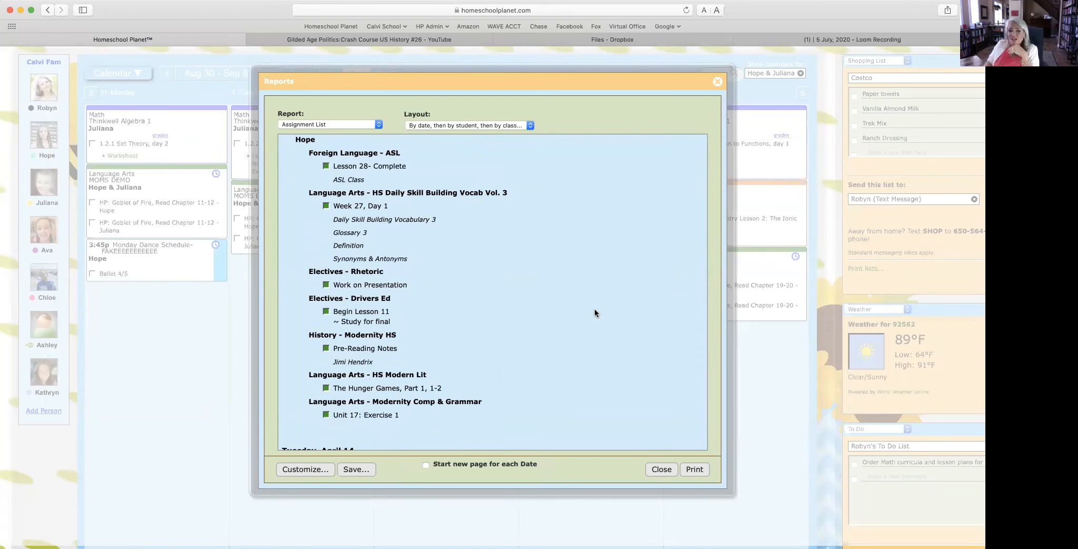
Step: Browse the report types, then open a Class Hours report in the Core v Non-Core layout
{"action": "left_click", "coordinate": [340, 122]}
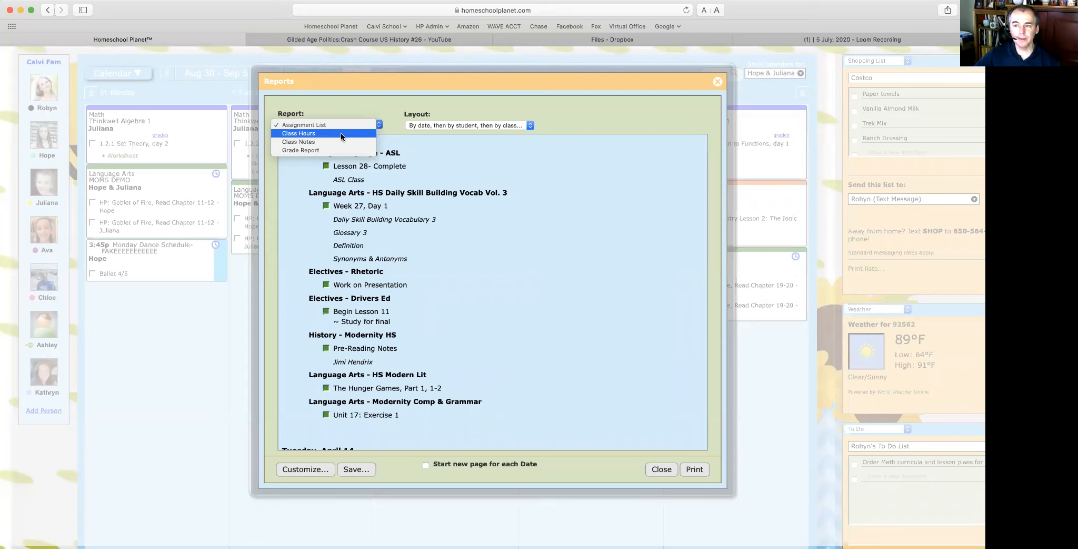
{"action": "left_click", "coordinate": [359, 475]}
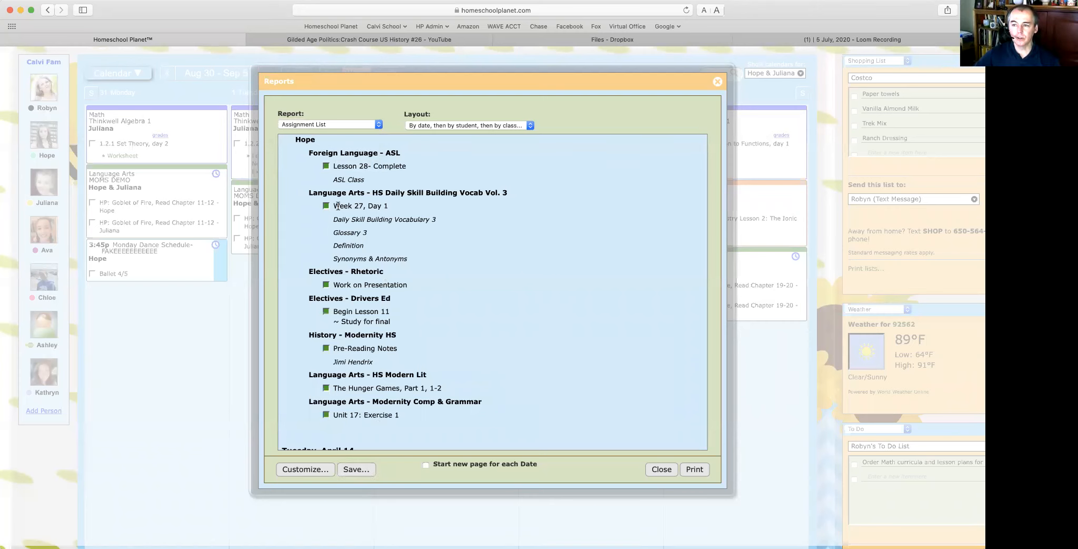
{"action": "left_click", "coordinate": [348, 125]}
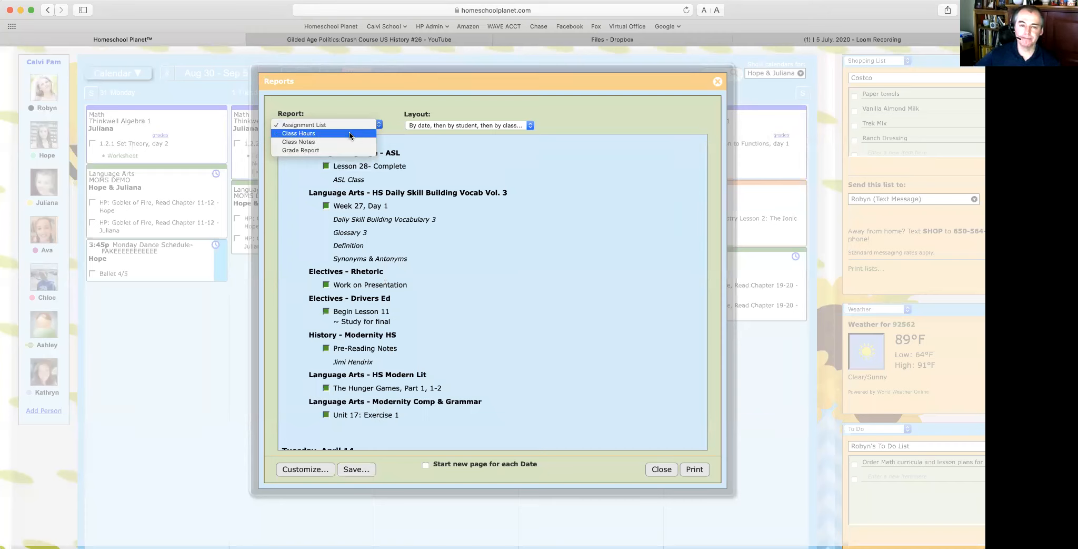
{"action": "key", "text": "Escape"}
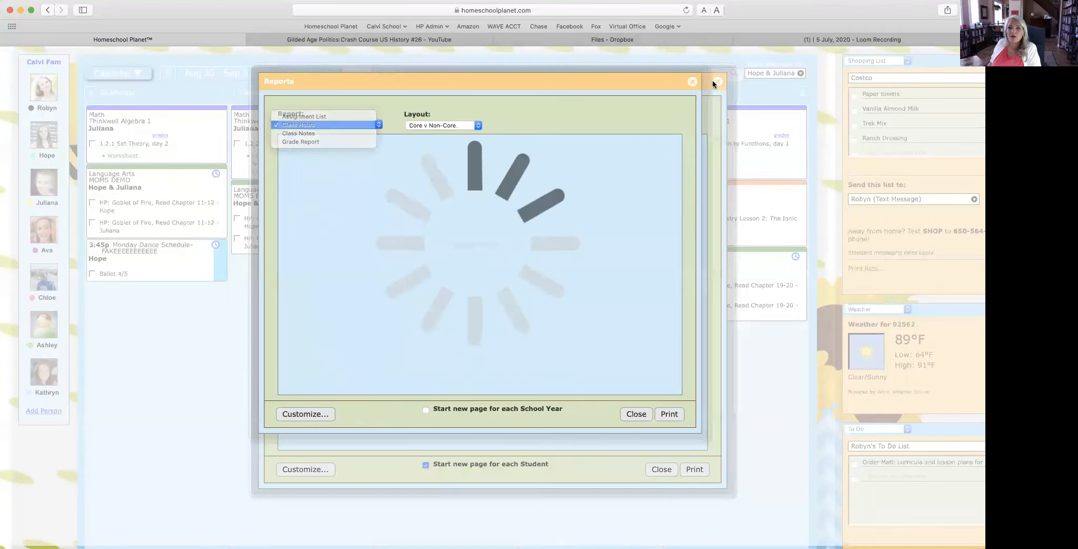
{"action": "left_click", "coordinate": [380, 120]}
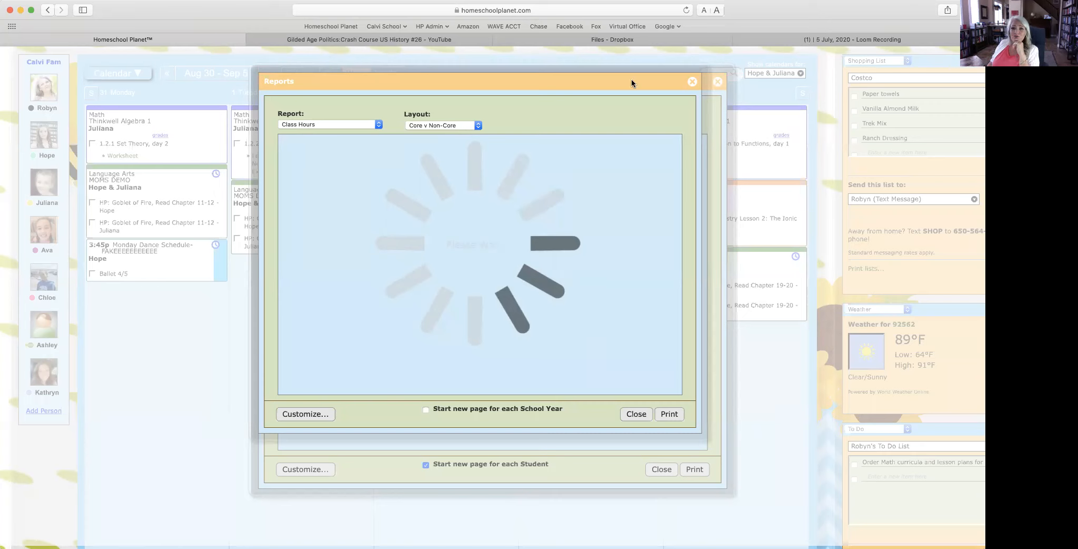
Step: Close the Class Hours report and both remaining report windows
{"action": "left_click", "coordinate": [692, 83]}
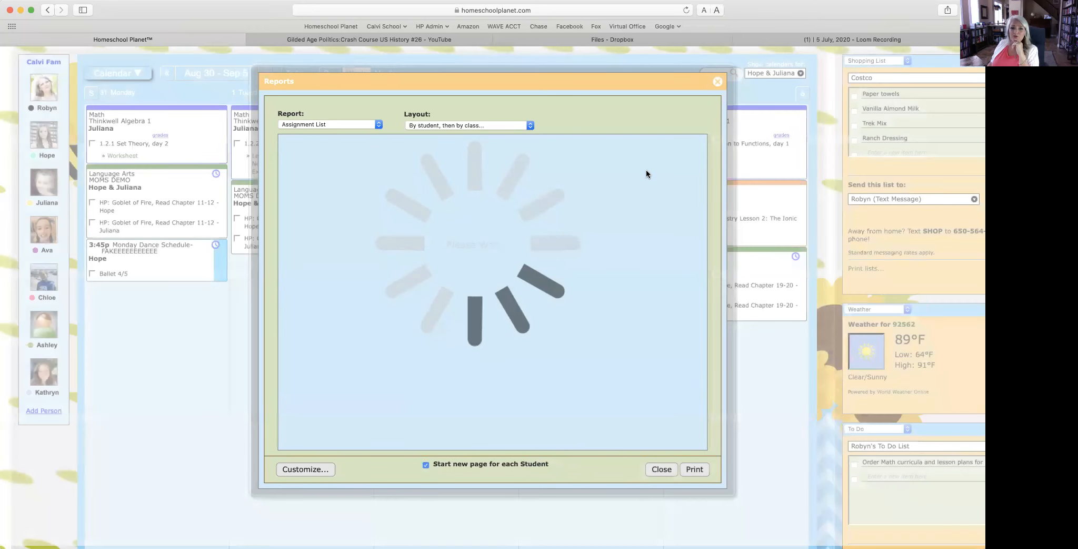
{"action": "left_click", "coordinate": [717, 82]}
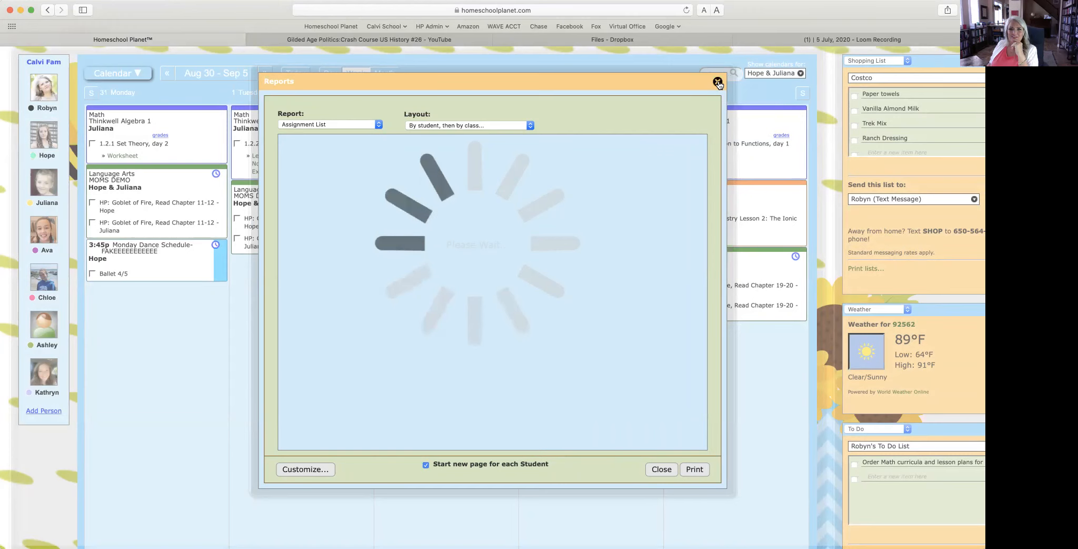
{"action": "left_click", "coordinate": [718, 82]}
{"action": "scroll", "coordinate": [718, 78], "scroll_direction": "up", "scroll_amount": 2}
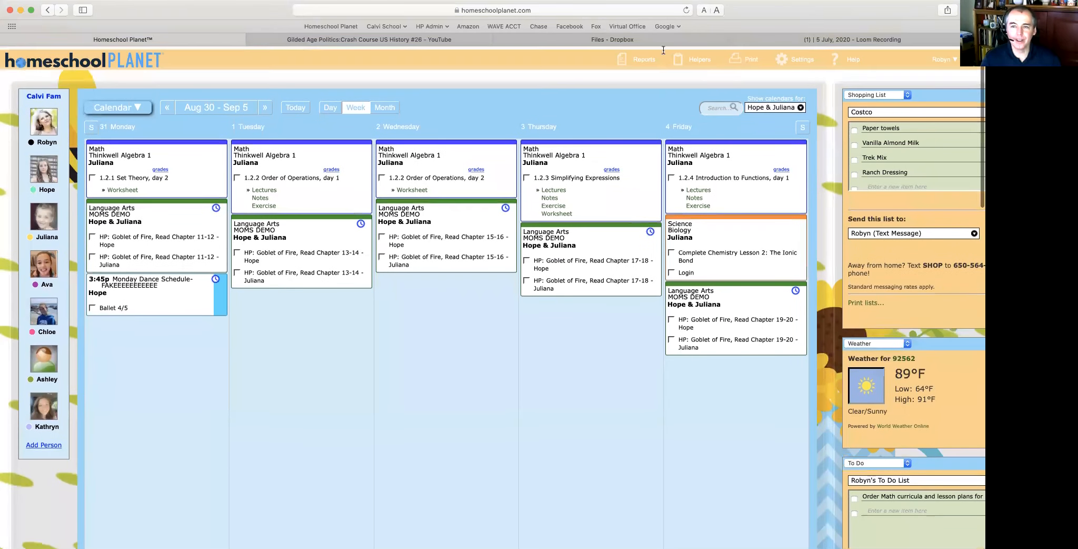
Step: Open the Grade Report for 2019 - 2020 Semester 2 from the Reports menu
{"action": "mouse_move", "coordinate": [642, 58]}
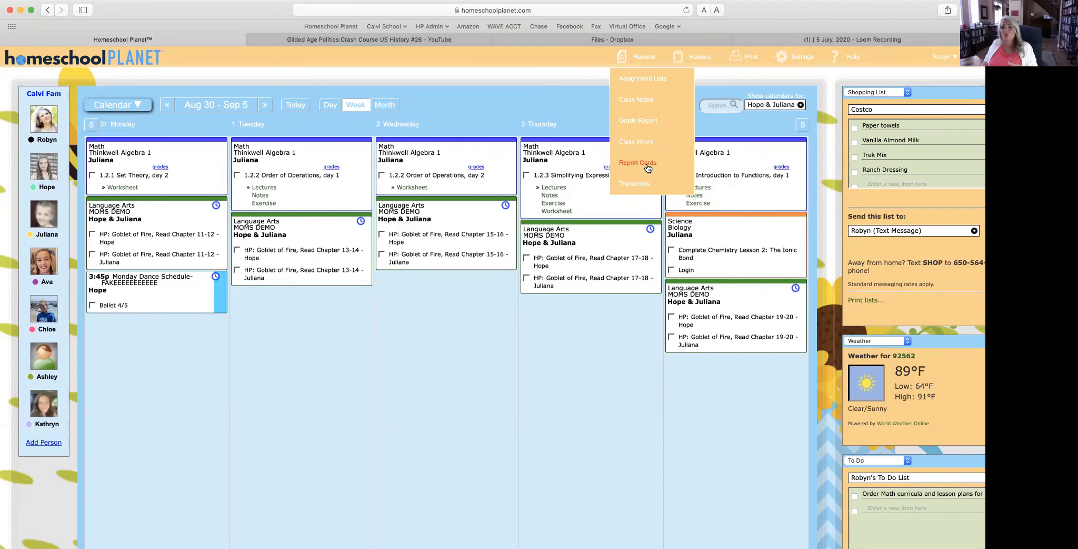
{"action": "scroll", "coordinate": [632, 119], "scroll_direction": "down", "scroll_amount": 1}
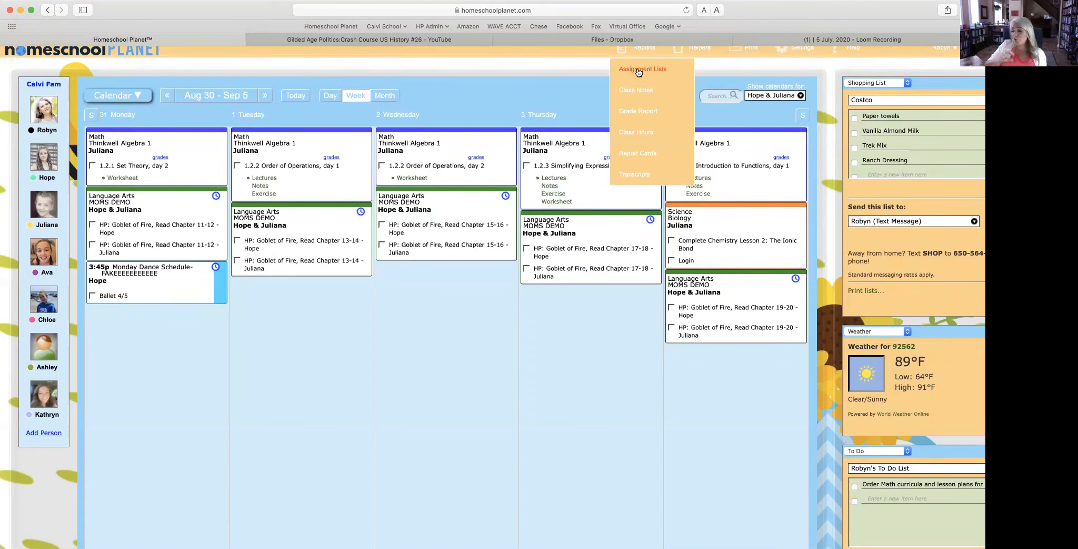
{"action": "left_click", "coordinate": [638, 111]}
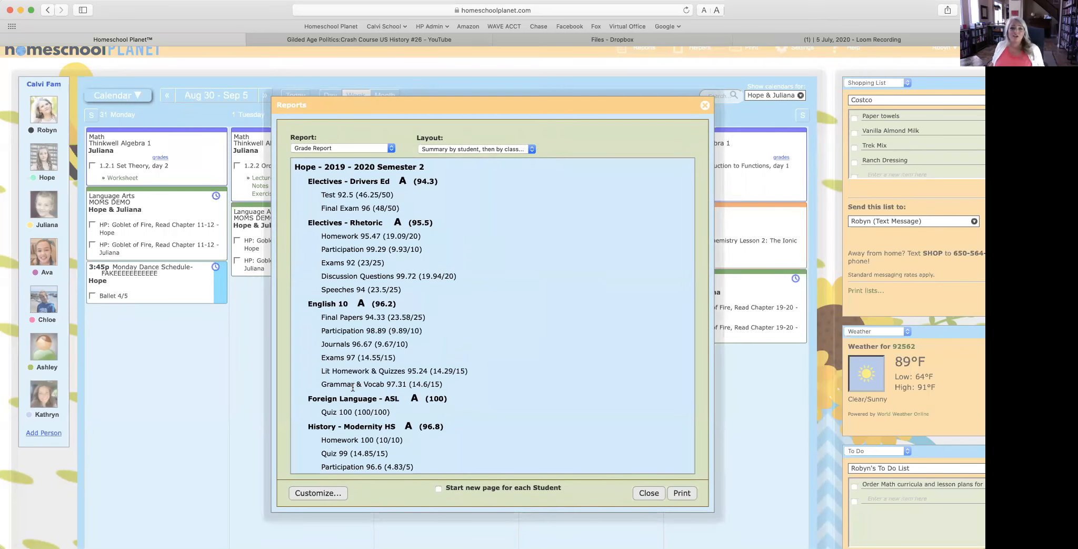
Step: Filter the grade report to student Hope and subject Math, leaving Thinkwell Geometry (A, 91)
{"action": "left_click", "coordinate": [324, 494]}
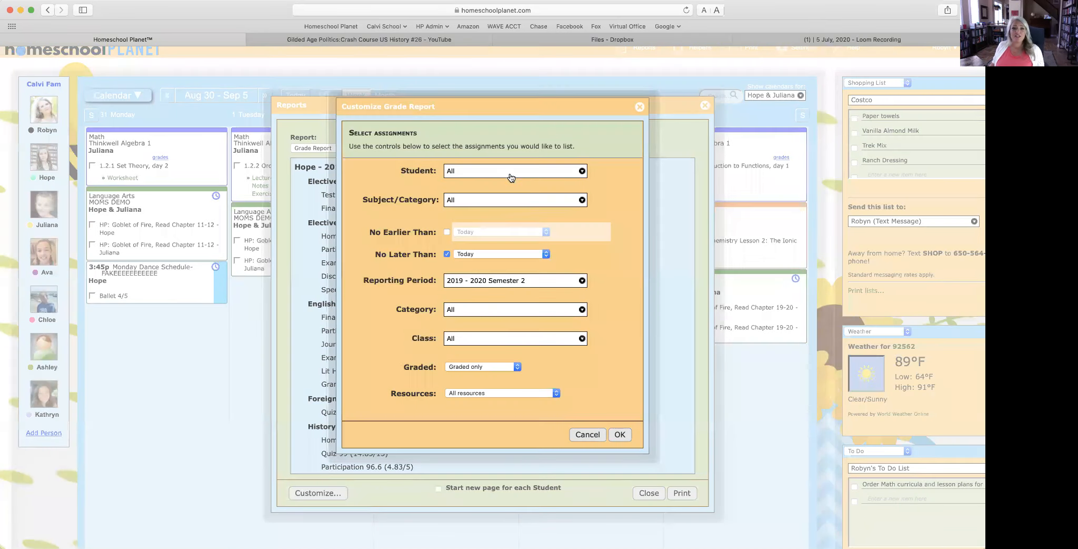
{"action": "left_click", "coordinate": [503, 173]}
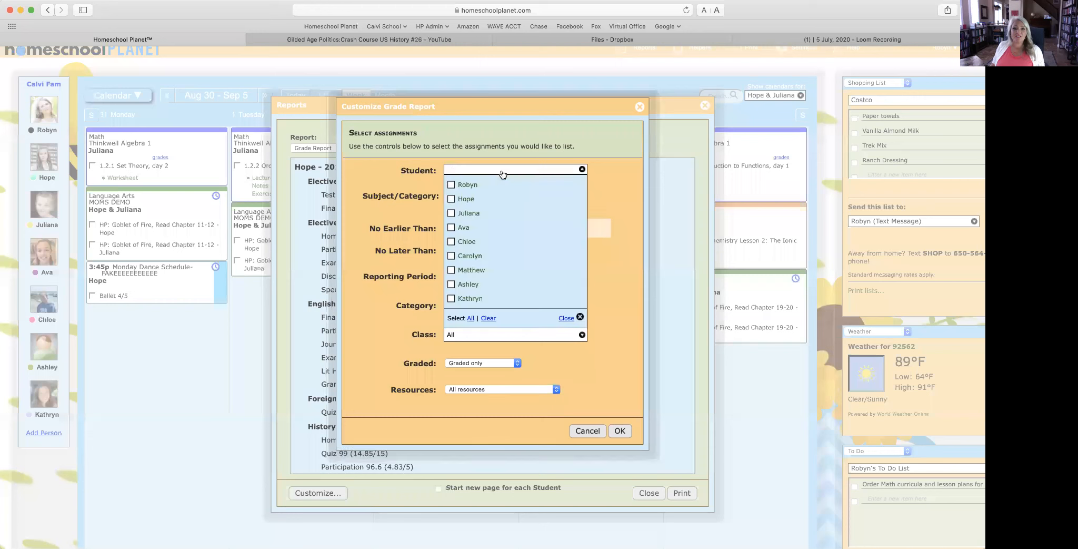
{"action": "left_click", "coordinate": [467, 199]}
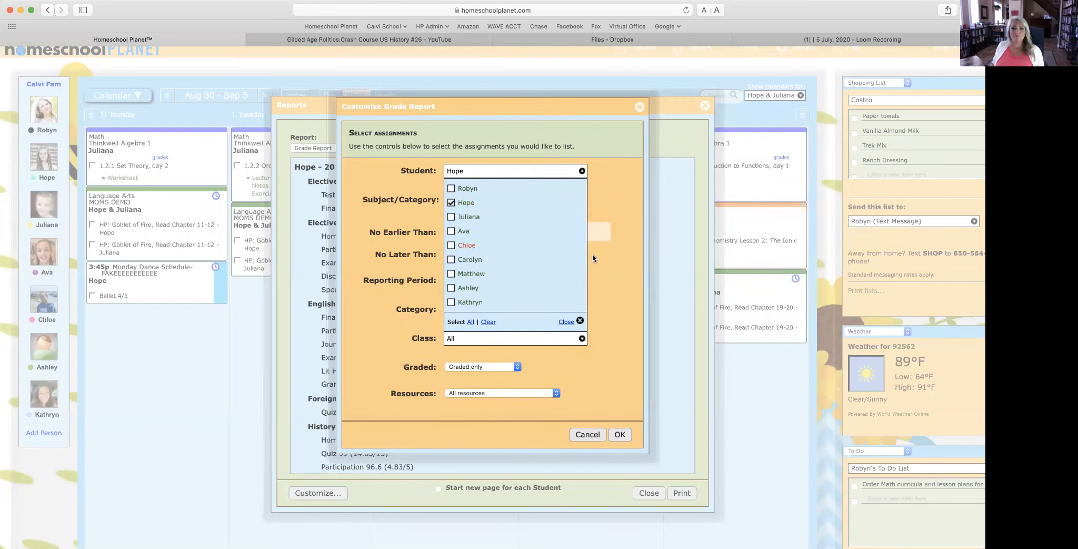
{"action": "left_click", "coordinate": [604, 268]}
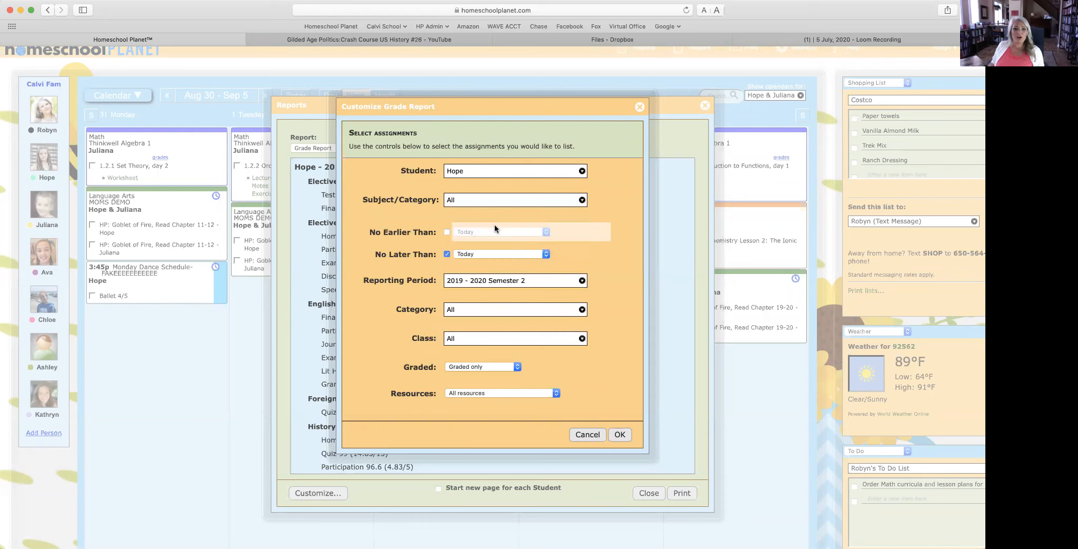
{"action": "left_click", "coordinate": [460, 200]}
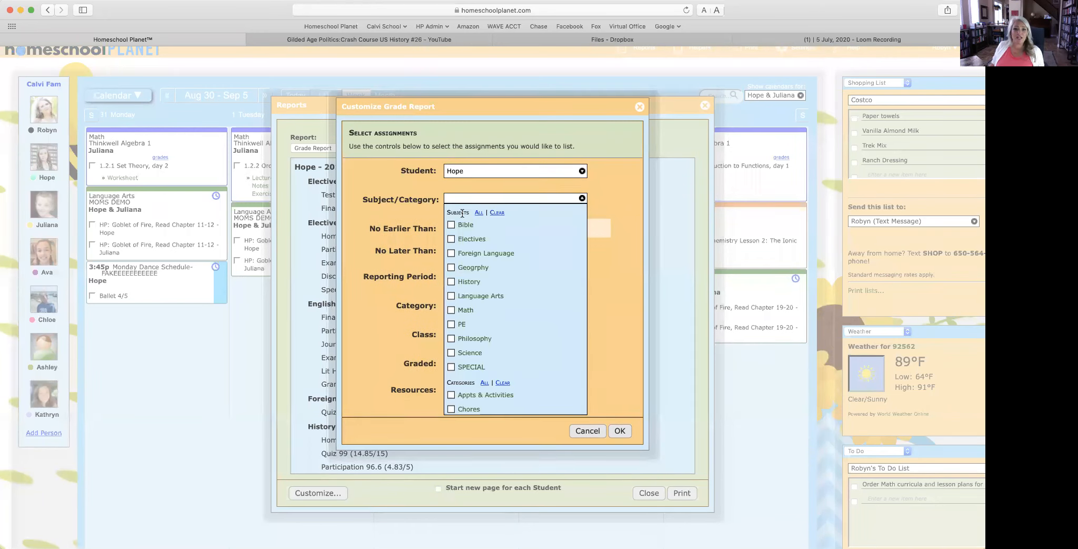
{"action": "left_click", "coordinate": [466, 310]}
{"action": "left_click", "coordinate": [620, 434]}
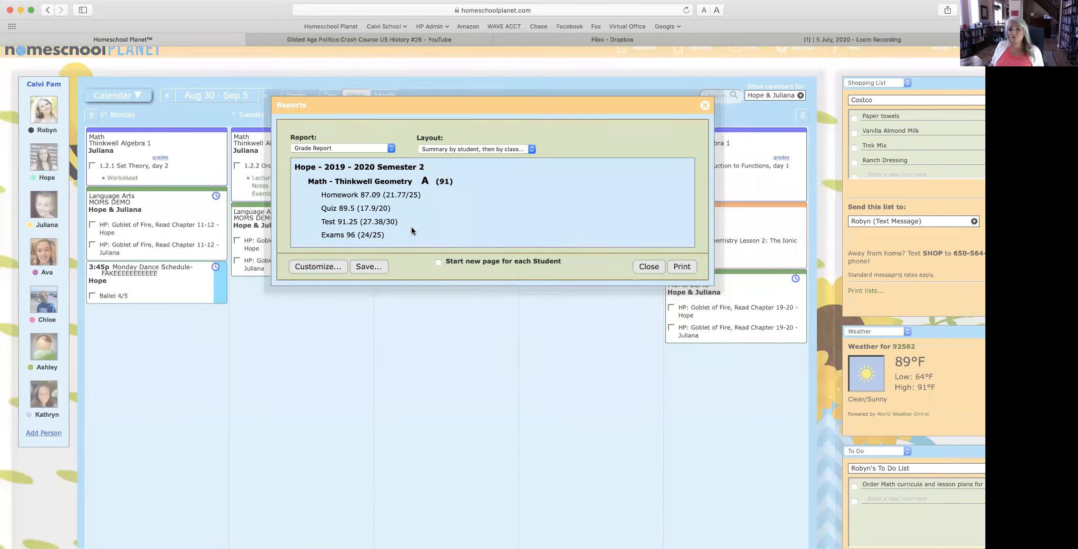
Step: Set the grade report layout to 'Details by student, then by class' and open Customize
{"action": "left_click", "coordinate": [445, 149]}
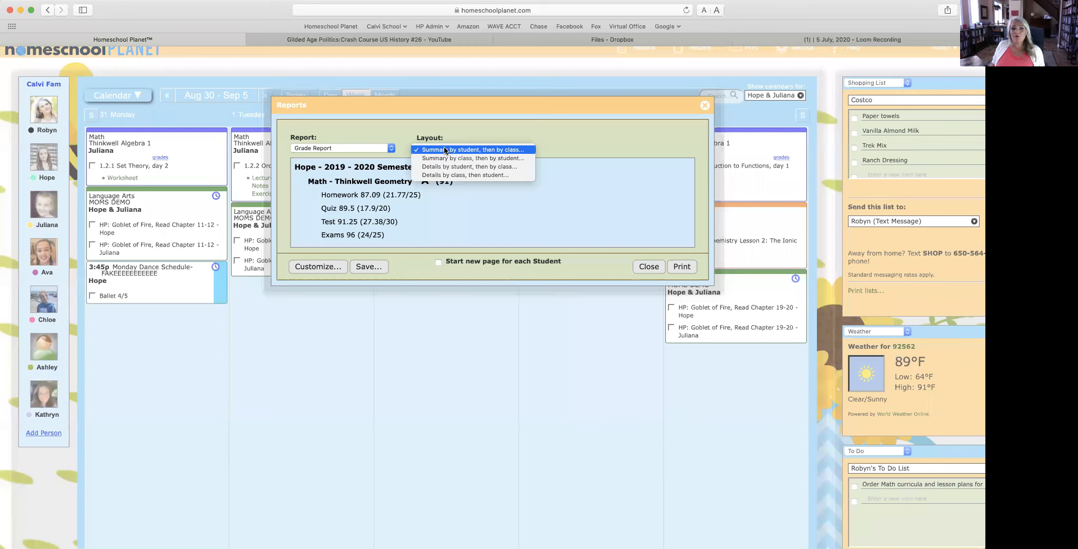
{"action": "left_click", "coordinate": [446, 168]}
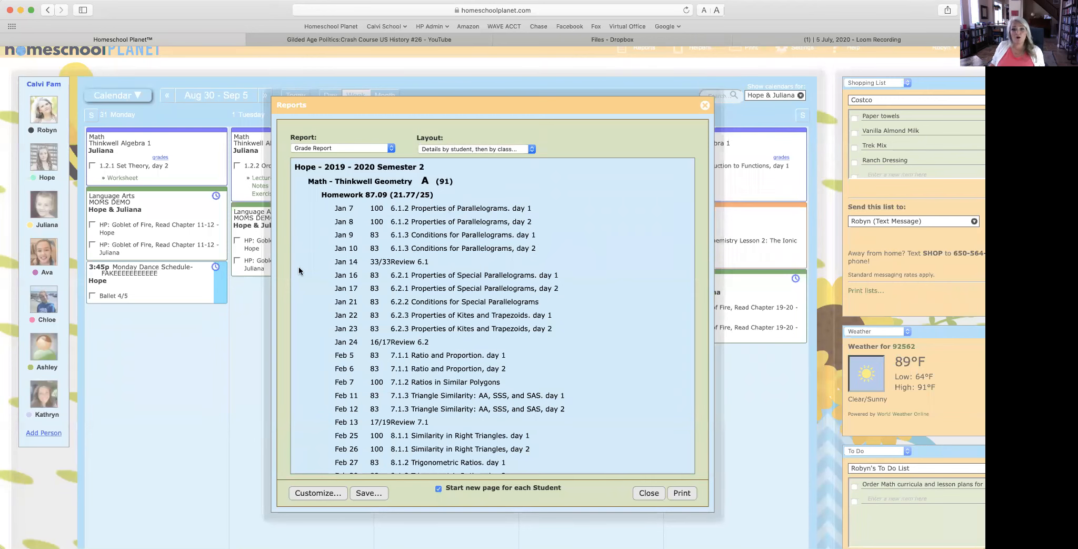
{"action": "scroll", "coordinate": [483, 437], "scroll_direction": "down", "scroll_amount": 10}
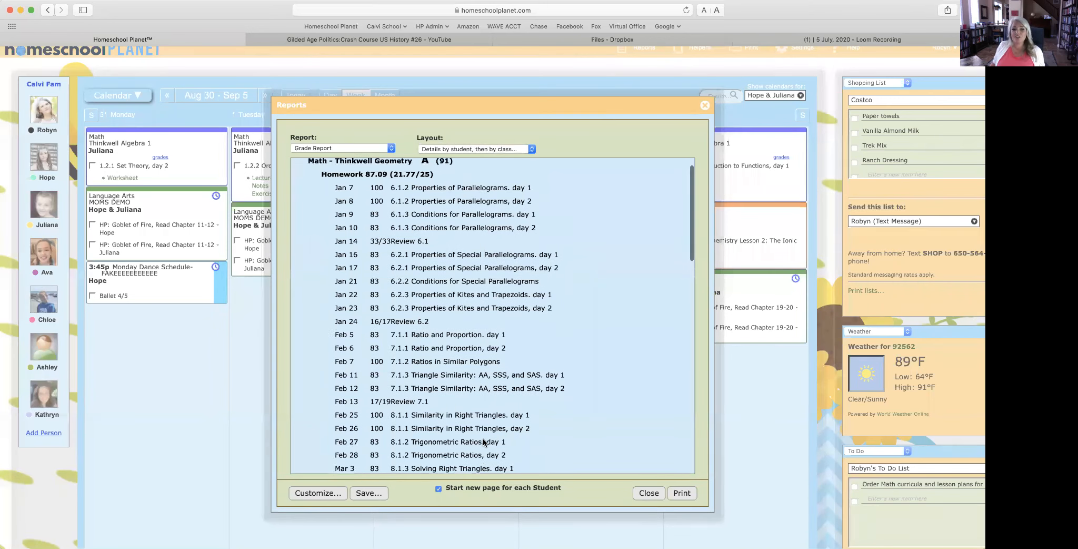
{"action": "scroll", "coordinate": [483, 436], "scroll_direction": "down", "scroll_amount": 4}
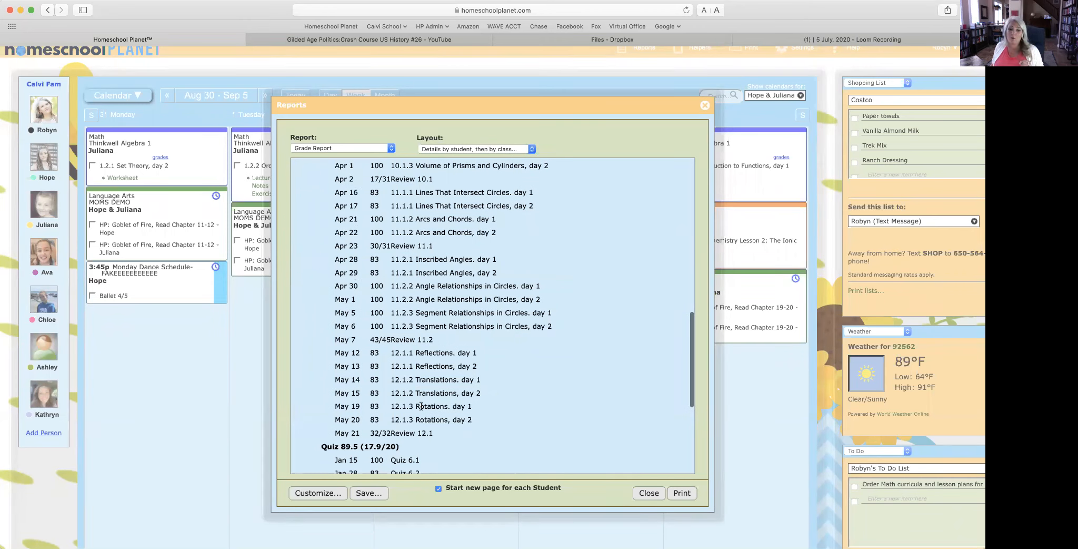
{"action": "scroll", "coordinate": [452, 408], "scroll_direction": "down", "scroll_amount": 10}
{"action": "scroll", "coordinate": [452, 413], "scroll_direction": "down", "scroll_amount": 4}
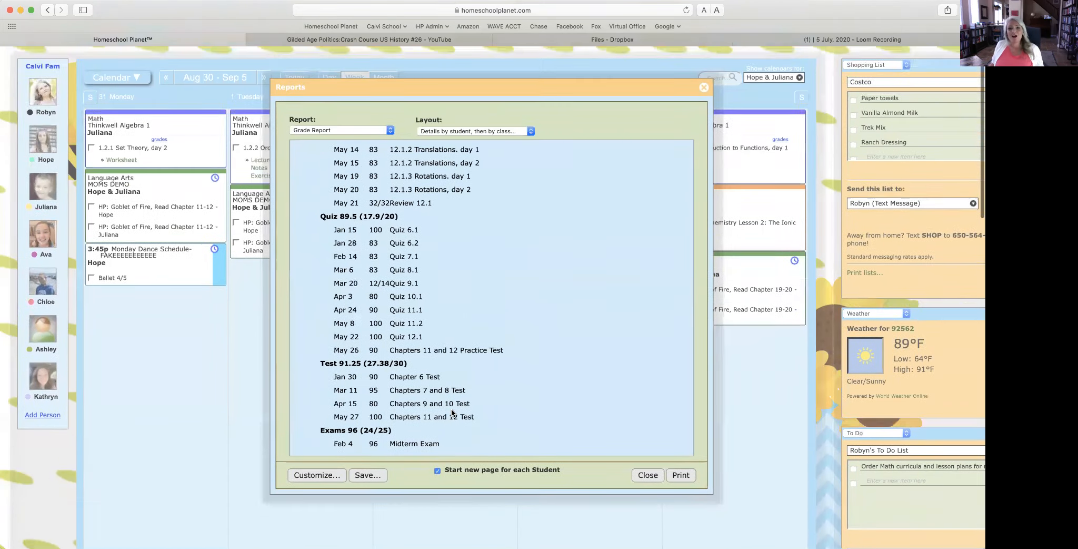
{"action": "left_click", "coordinate": [329, 503]}
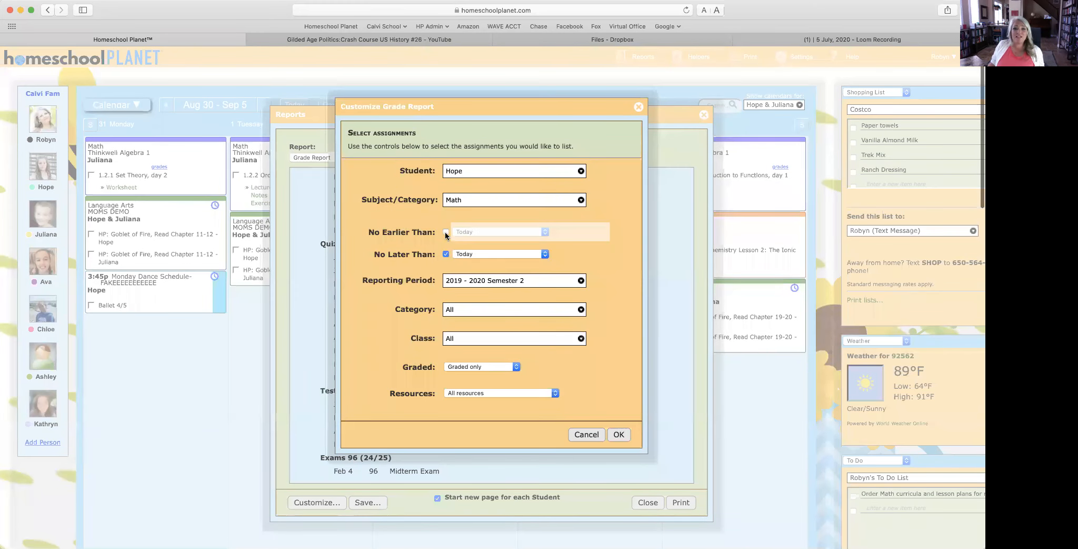
Step: Try the No Earlier Than date limit and the Graded filter, then close Customize Grade Report unchanged
{"action": "left_click", "coordinate": [445, 231]}
{"action": "left_click", "coordinate": [470, 230]}
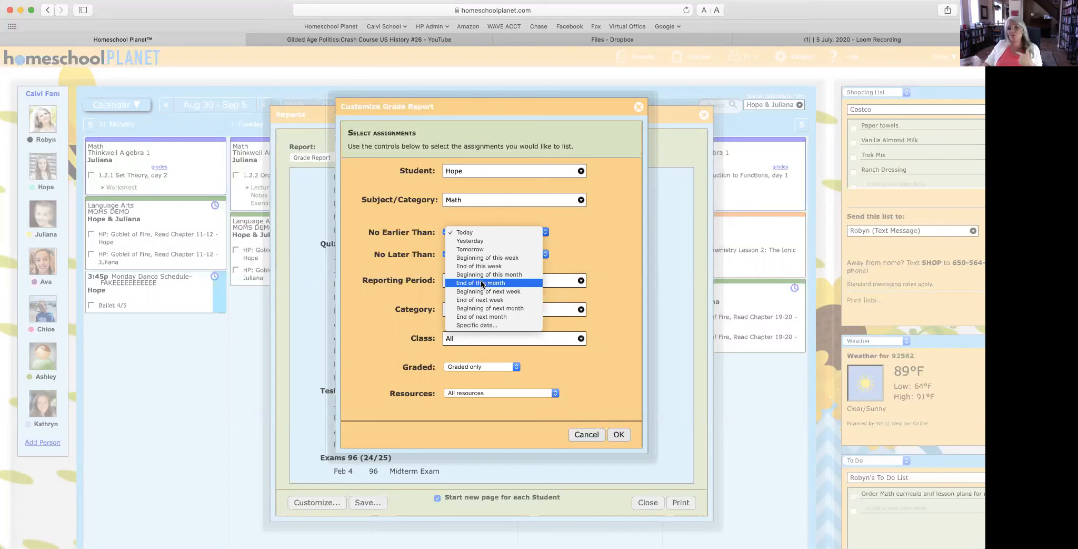
{"action": "left_click", "coordinate": [474, 367]}
{"action": "left_click", "coordinate": [474, 367]}
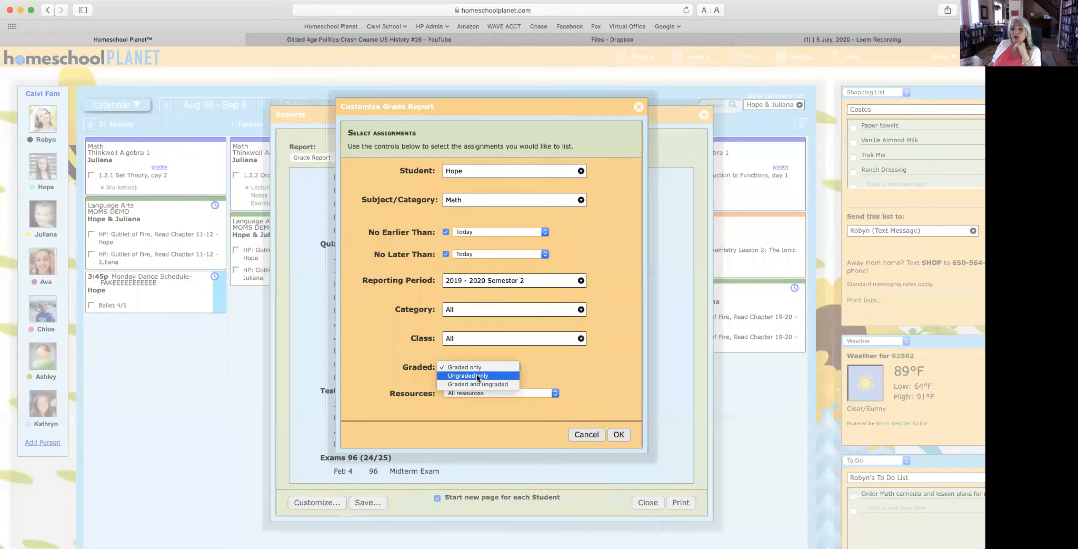
{"action": "left_click", "coordinate": [620, 436]}
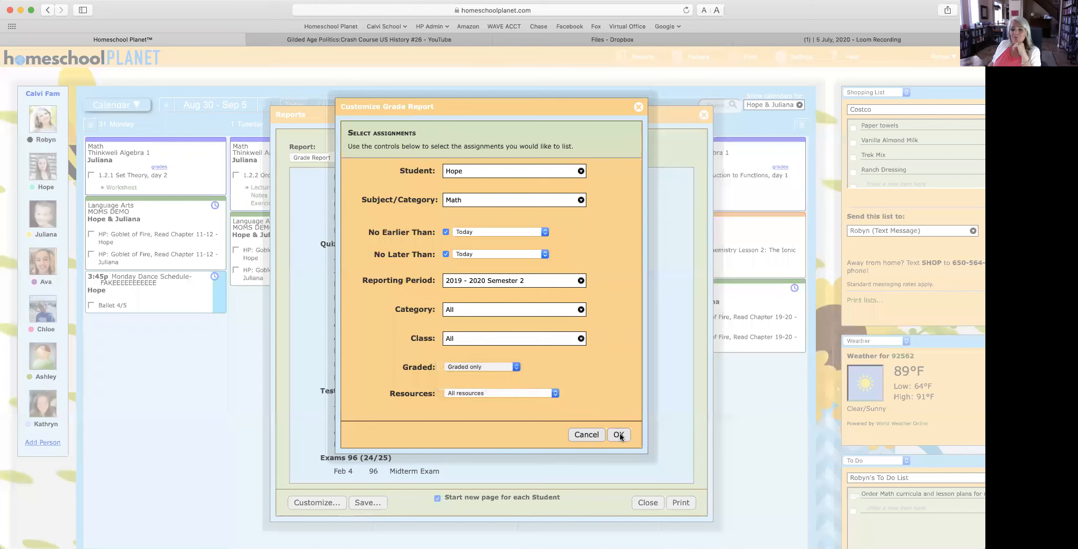
{"action": "left_click", "coordinate": [586, 434]}
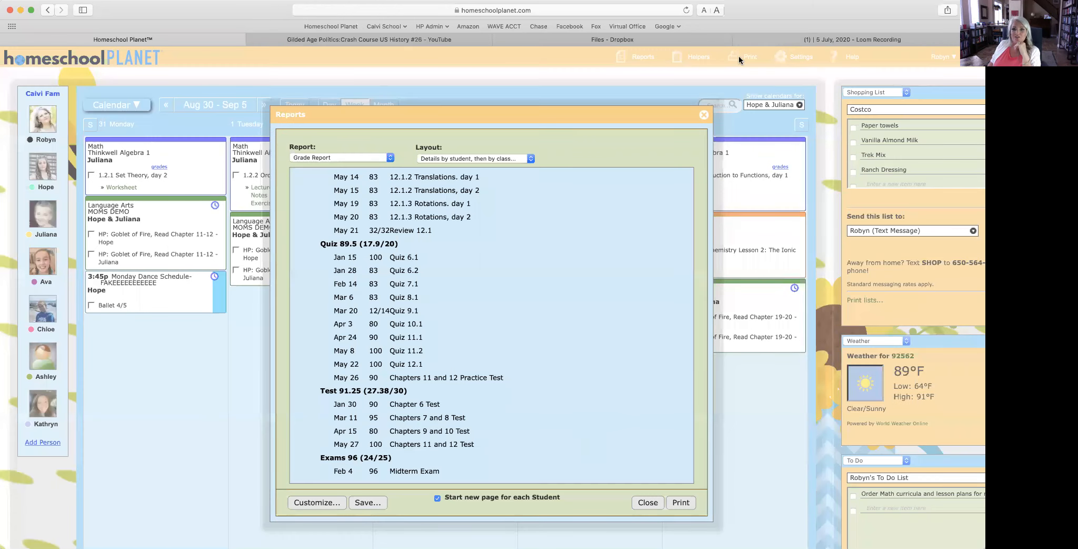
Step: Close the Grade Report window to return to the Aug 30 – Sep 5 week
{"action": "left_click", "coordinate": [705, 115]}
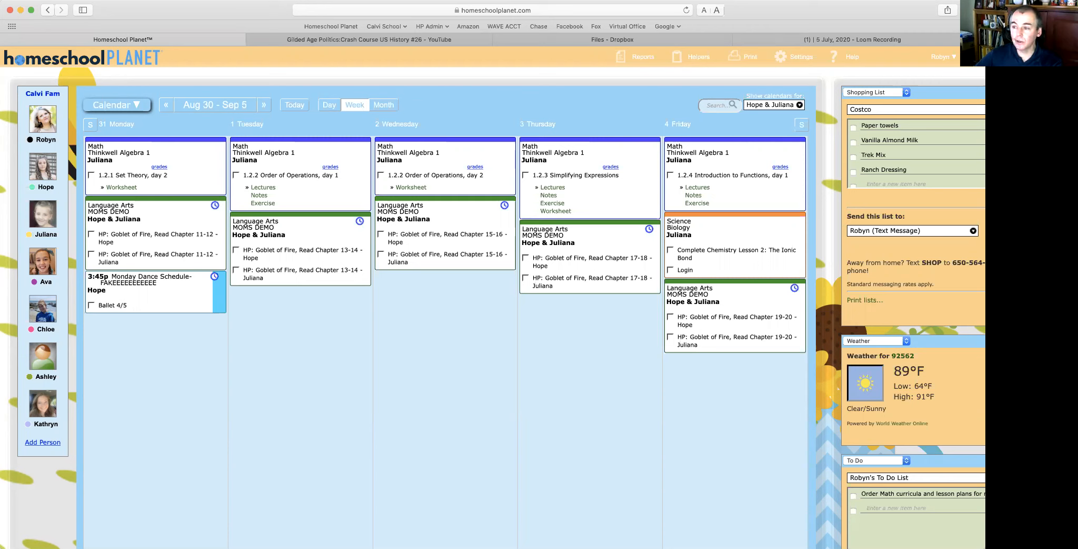
Step: Log out of the parent account and sign in as the student with her saved login
{"action": "mouse_move", "coordinate": [942, 57]}
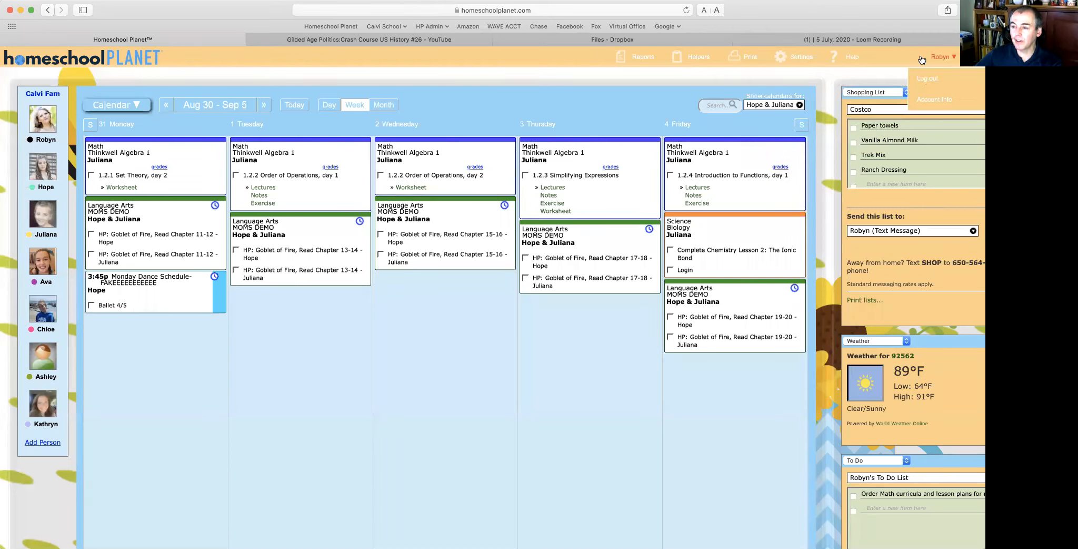
{"action": "left_click", "coordinate": [927, 79]}
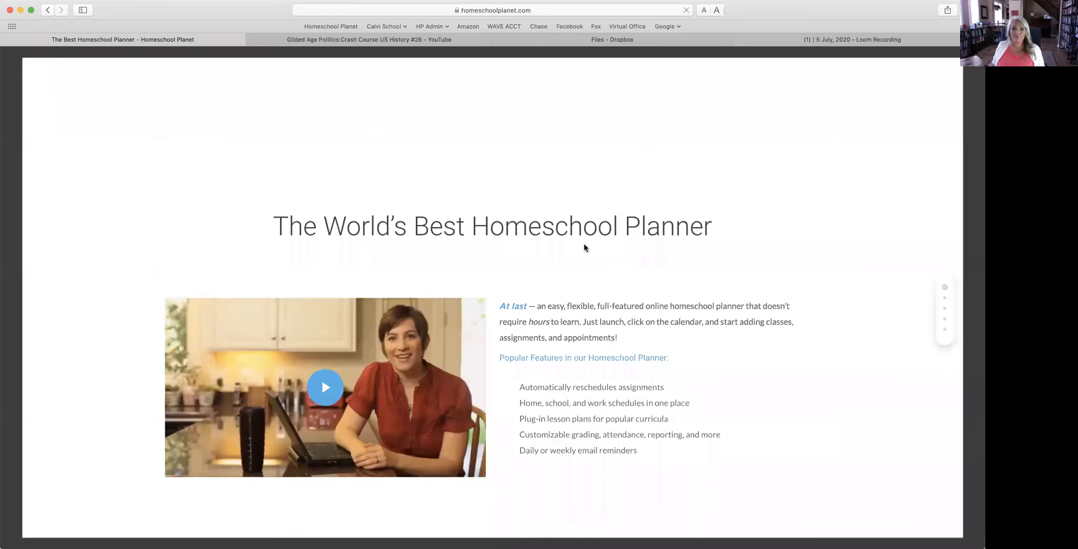
{"action": "mouse_move", "coordinate": [809, 74]}
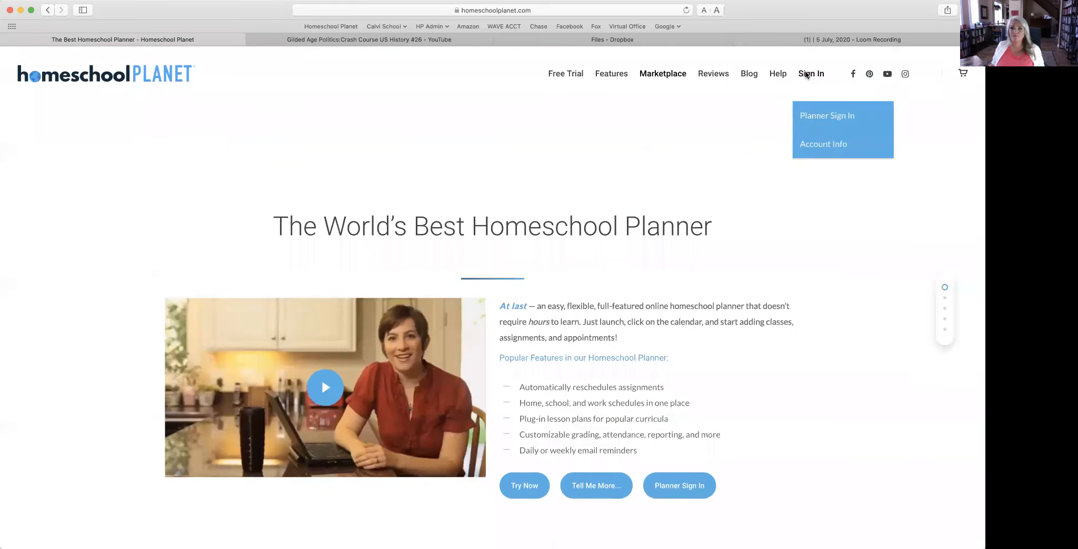
{"action": "left_click", "coordinate": [803, 121]}
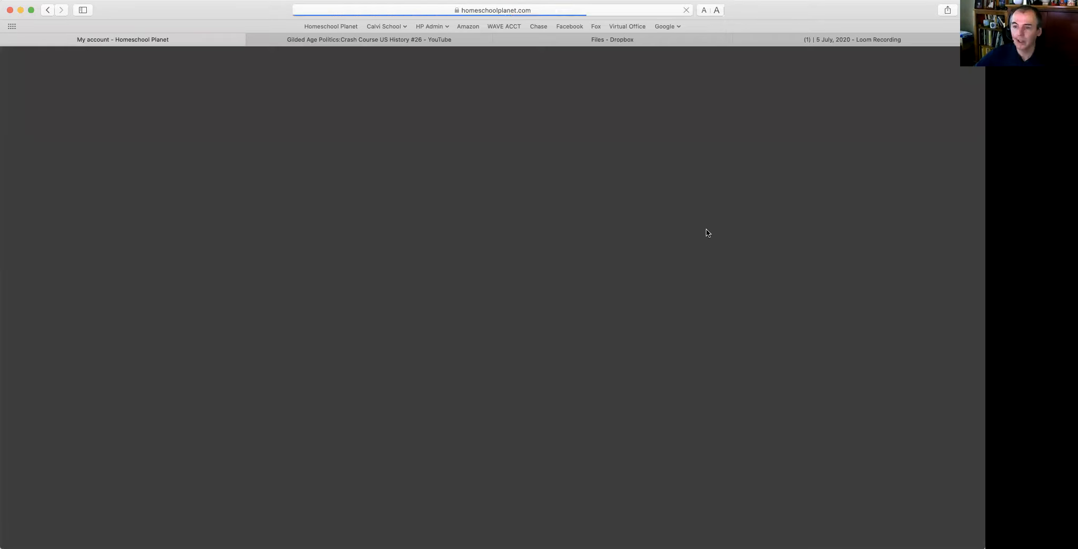
{"action": "type", "text": "hope"}
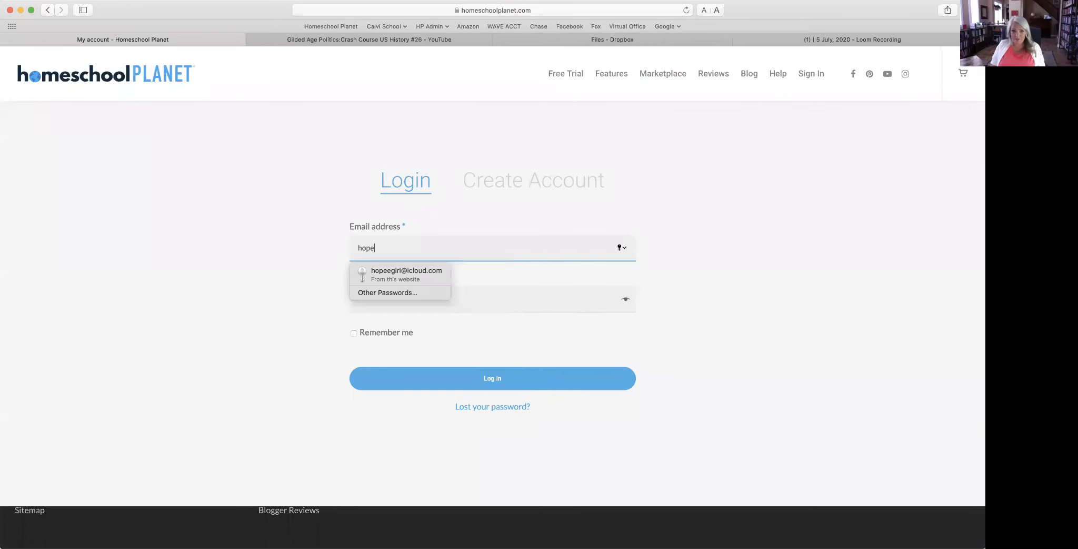
{"action": "left_click", "coordinate": [411, 273]}
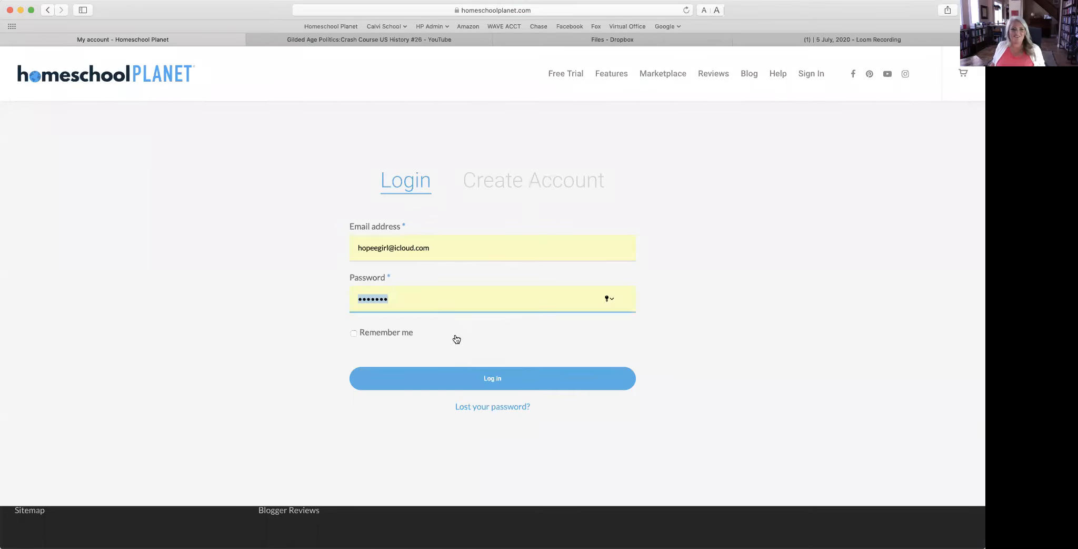
{"action": "left_click", "coordinate": [488, 379]}
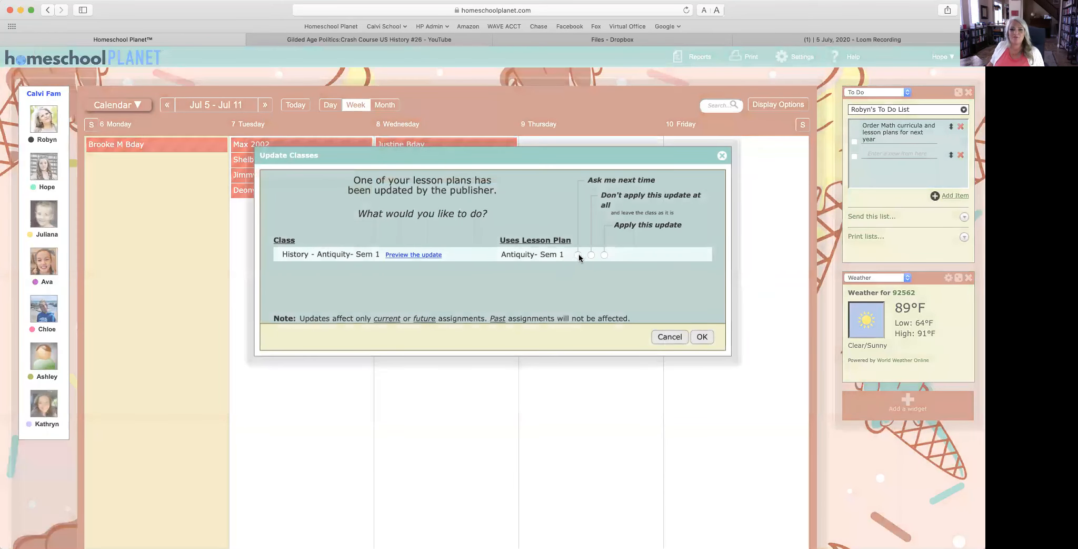
Step: Dismiss the Update Classes notice and review the Jul 5 – Jul 11 week's birthday and anniversary entries
{"action": "left_click", "coordinate": [700, 335]}
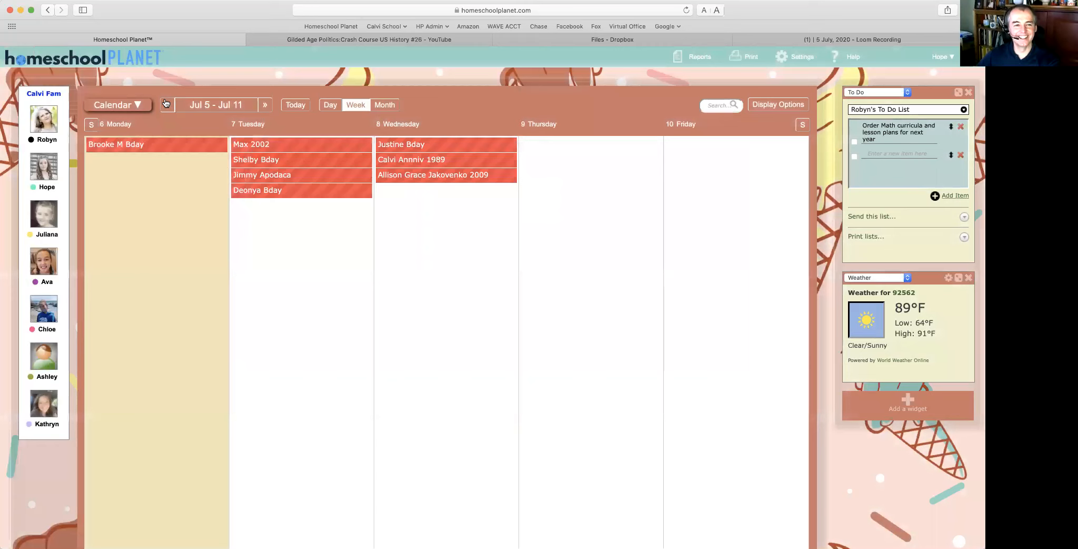
{"action": "left_click", "coordinate": [166, 104]}
{"action": "left_click", "coordinate": [266, 105]}
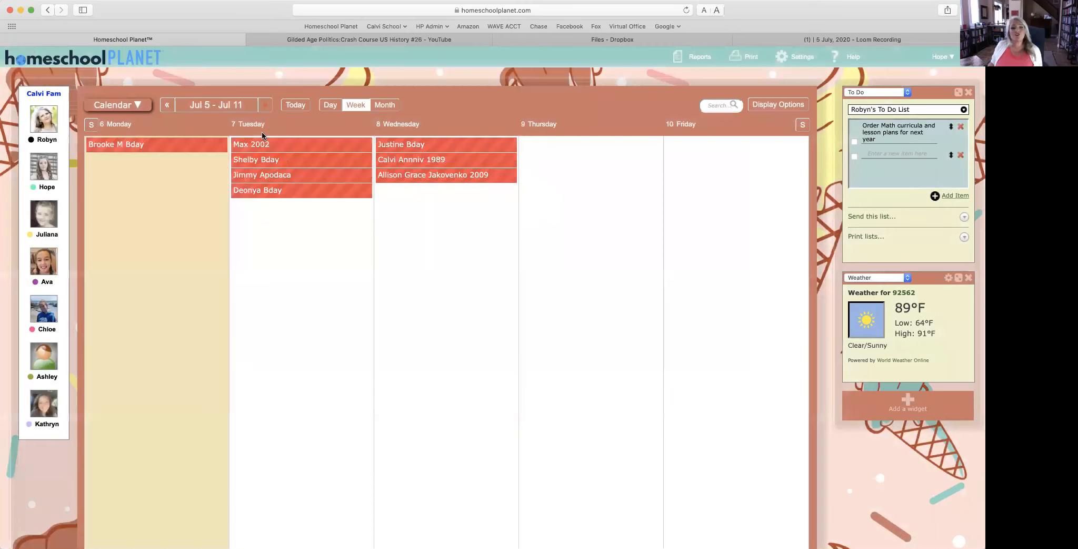
{"action": "scroll", "coordinate": [392, 173], "scroll_direction": "down", "scroll_amount": 1}
{"action": "scroll", "coordinate": [391, 173], "scroll_direction": "up", "scroll_amount": 1}
{"action": "scroll", "coordinate": [454, 161], "scroll_direction": "down", "scroll_amount": 1}
{"action": "scroll", "coordinate": [455, 160], "scroll_direction": "down", "scroll_amount": 1}
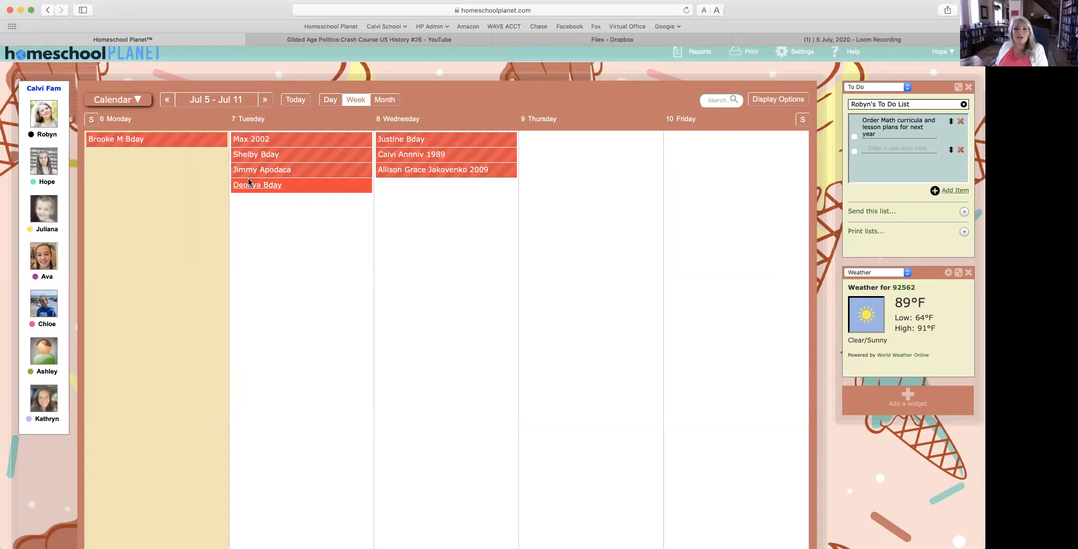
{"action": "scroll", "coordinate": [248, 181], "scroll_direction": "down", "scroll_amount": 1}
{"action": "left_click", "coordinate": [117, 88]}
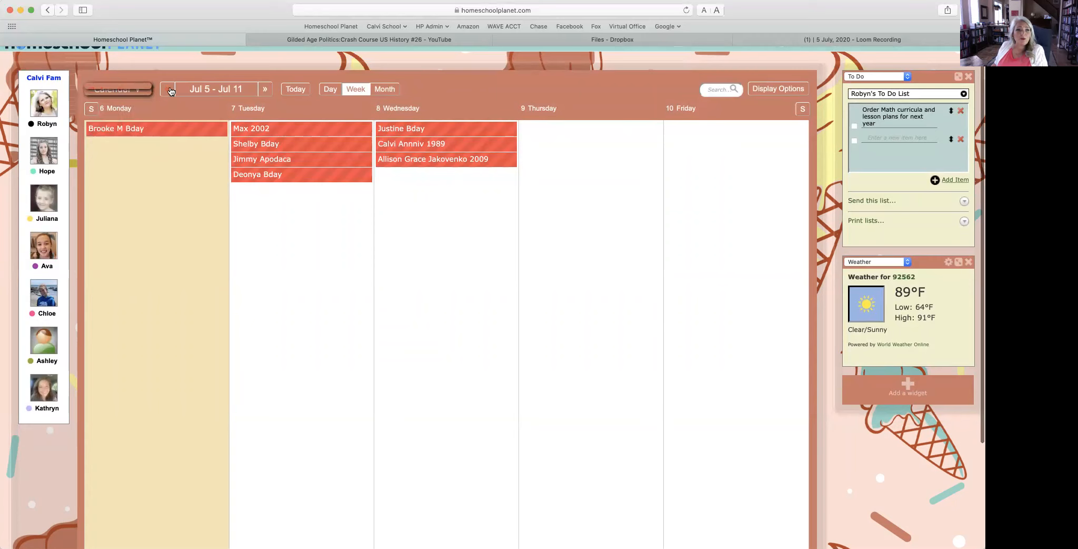
Step: Step back seven weeks to May 10 – May 16, showing History, Geometry, Rhetoric and dance entries
{"action": "left_click", "coordinate": [168, 89]}
{"action": "left_click", "coordinate": [168, 90]}
{"action": "left_click", "coordinate": [168, 90]}
{"action": "left_click", "coordinate": [168, 90]}
{"action": "left_click", "coordinate": [168, 90]}
{"action": "left_click", "coordinate": [168, 89]}
{"action": "left_click", "coordinate": [168, 90]}
{"action": "left_click", "coordinate": [168, 89]}
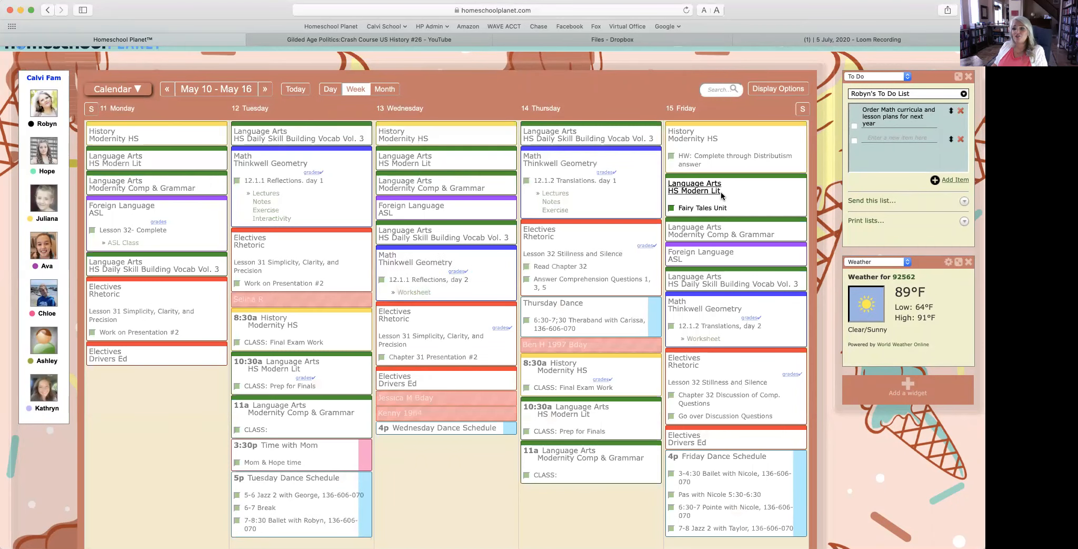
{"action": "scroll", "coordinate": [721, 195], "scroll_direction": "up", "scroll_amount": 1}
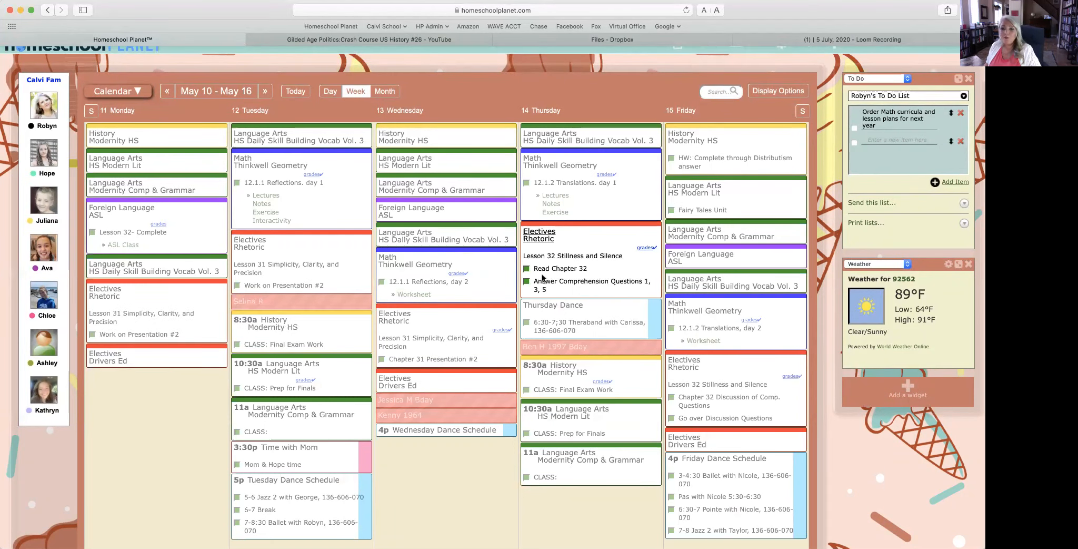
{"action": "scroll", "coordinate": [543, 277], "scroll_direction": "down", "scroll_amount": 2}
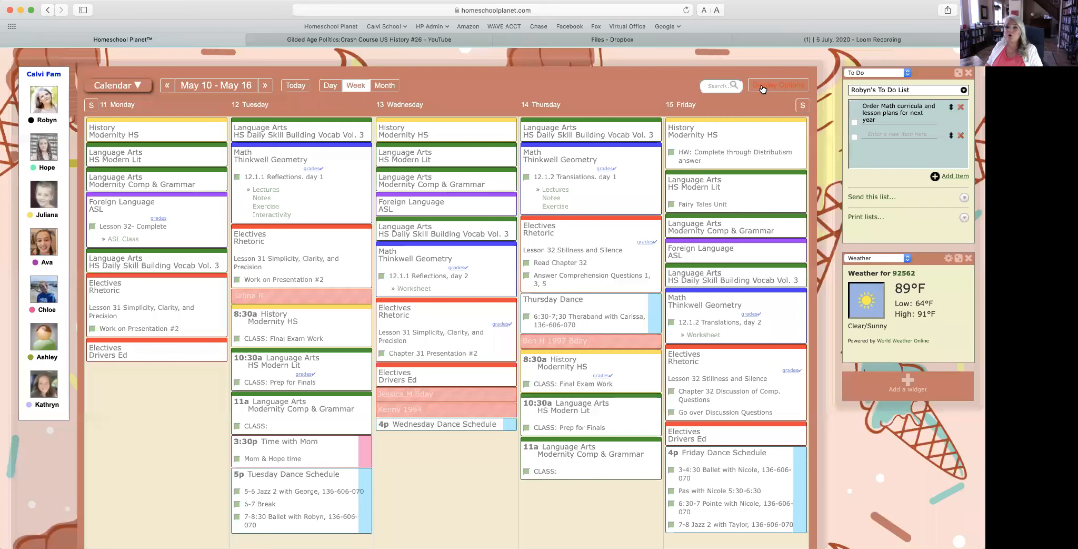
{"action": "left_click", "coordinate": [762, 89]}
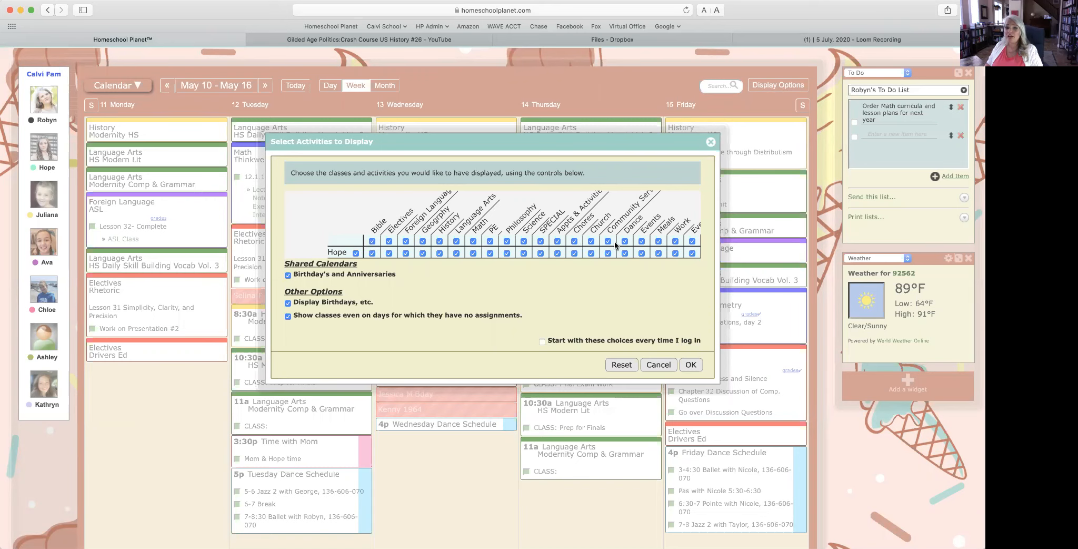
{"action": "left_click", "coordinate": [659, 365]}
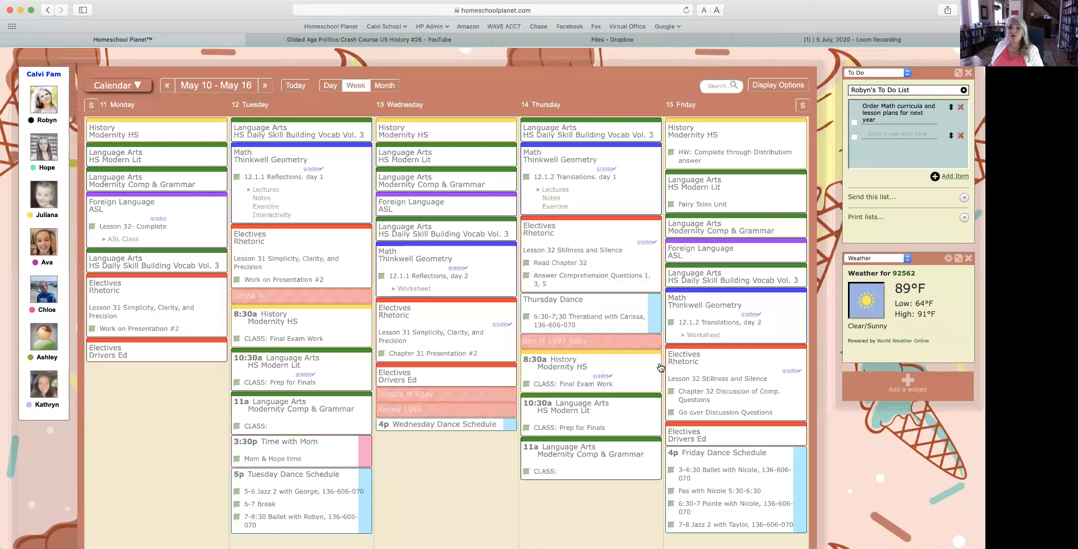
{"action": "scroll", "coordinate": [759, 310], "scroll_direction": "up", "scroll_amount": 1}
{"action": "mouse_move", "coordinate": [748, 58]}
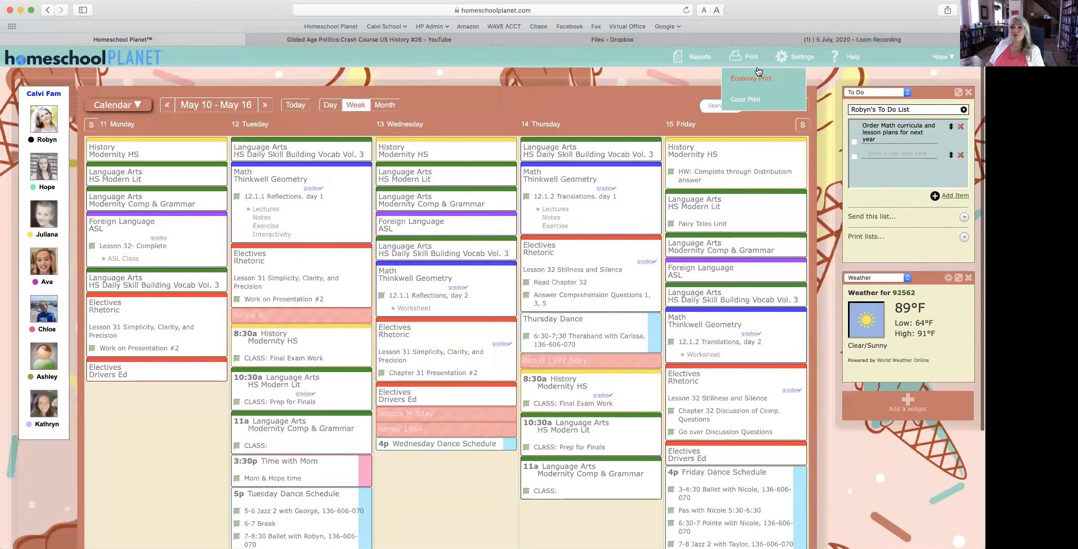
{"action": "left_click", "coordinate": [744, 78]}
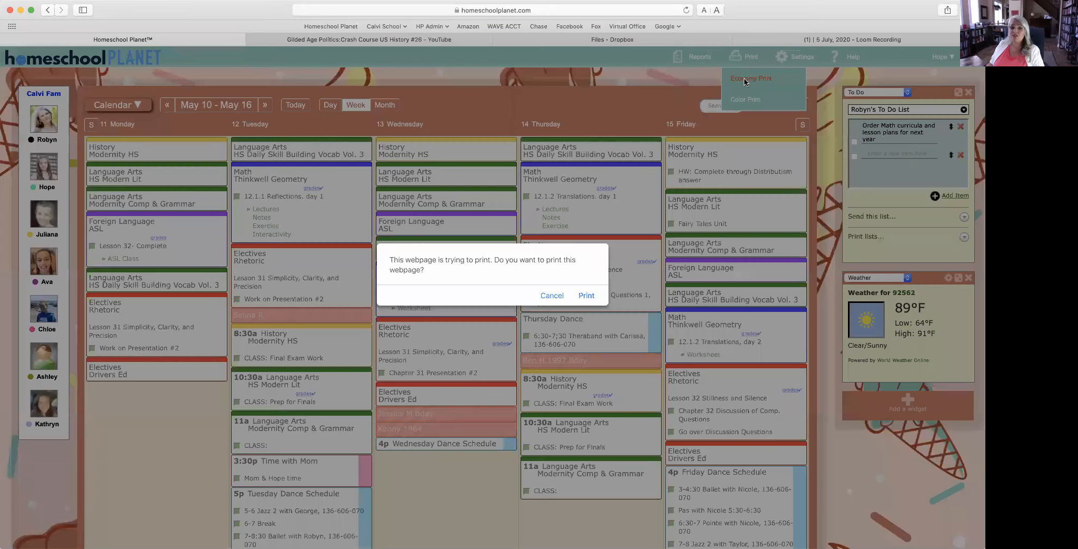
{"action": "left_click", "coordinate": [586, 297]}
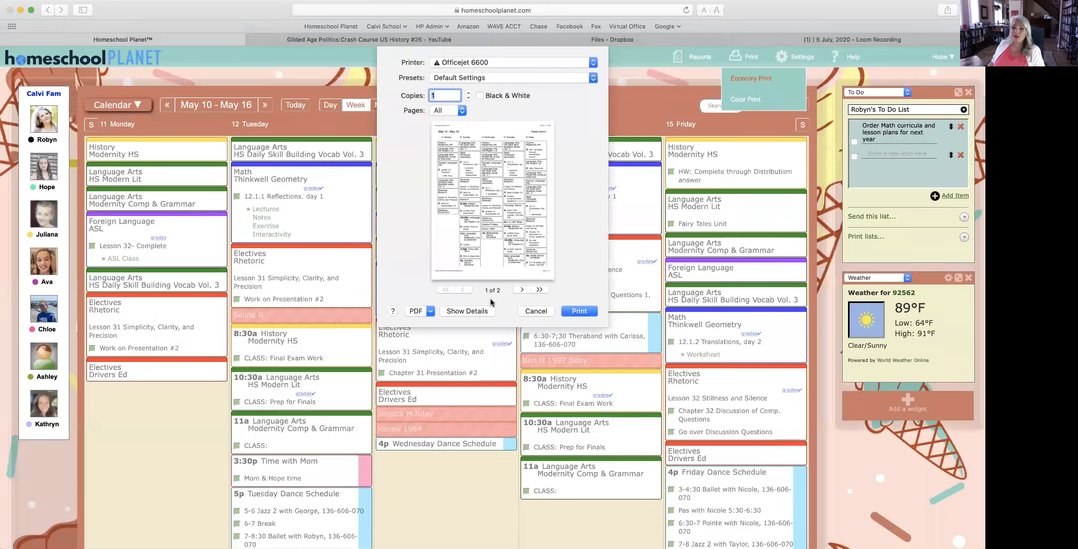
{"action": "left_click", "coordinate": [536, 311]}
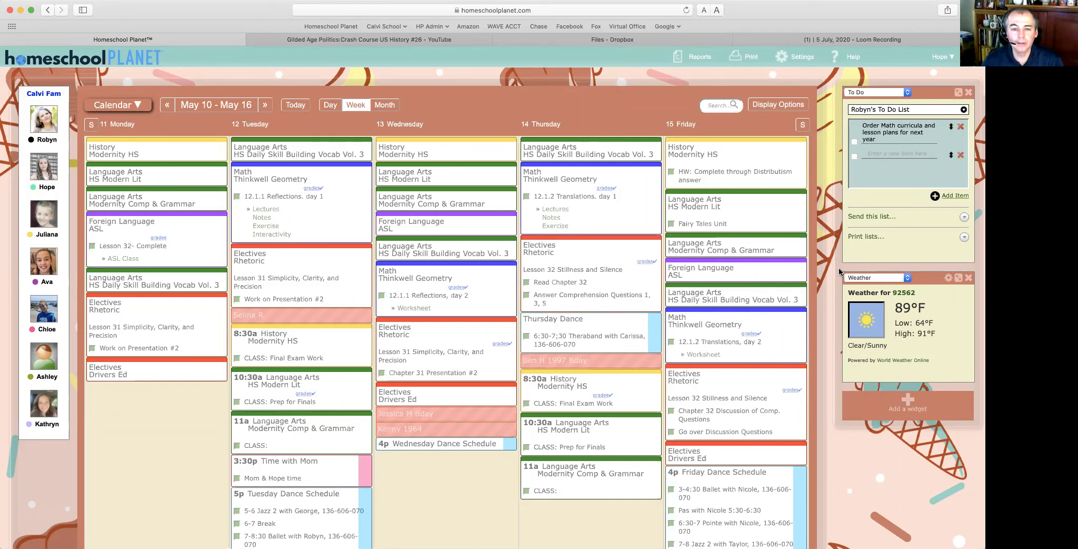
{"action": "scroll", "coordinate": [839, 267], "scroll_direction": "down", "scroll_amount": 5}
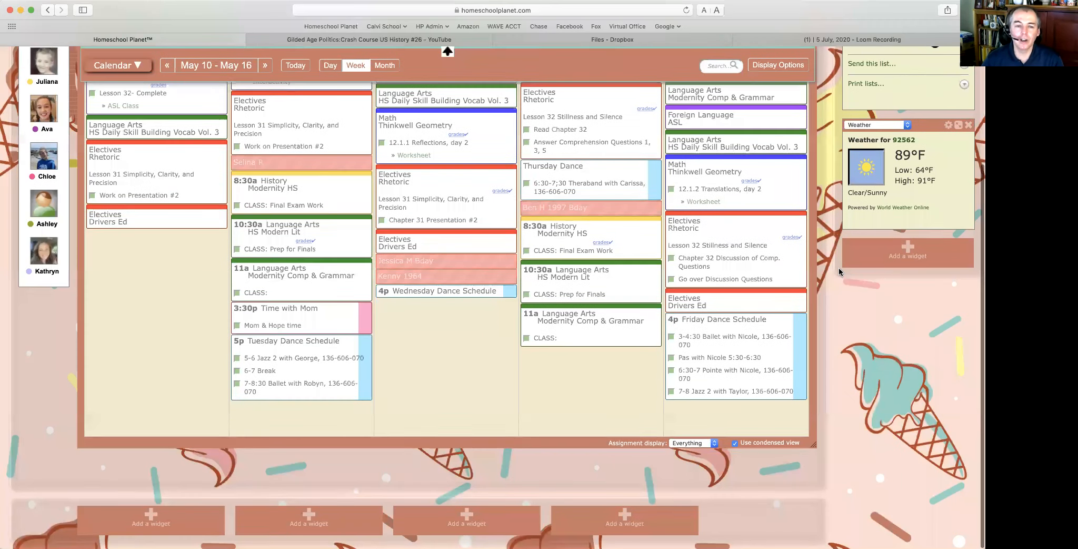
{"action": "scroll", "coordinate": [839, 267], "scroll_direction": "up", "scroll_amount": 5}
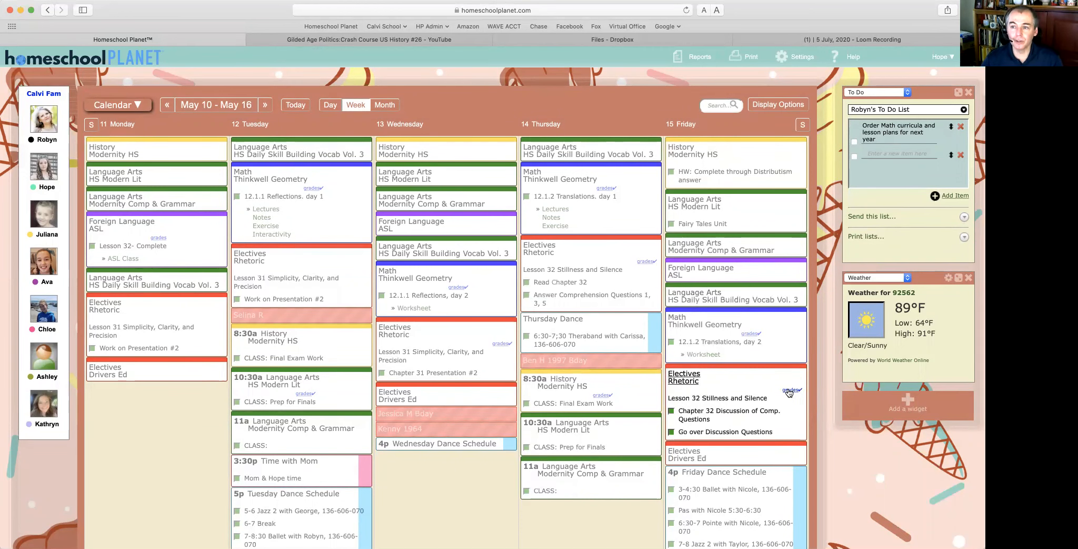
{"action": "left_click", "coordinate": [789, 392]}
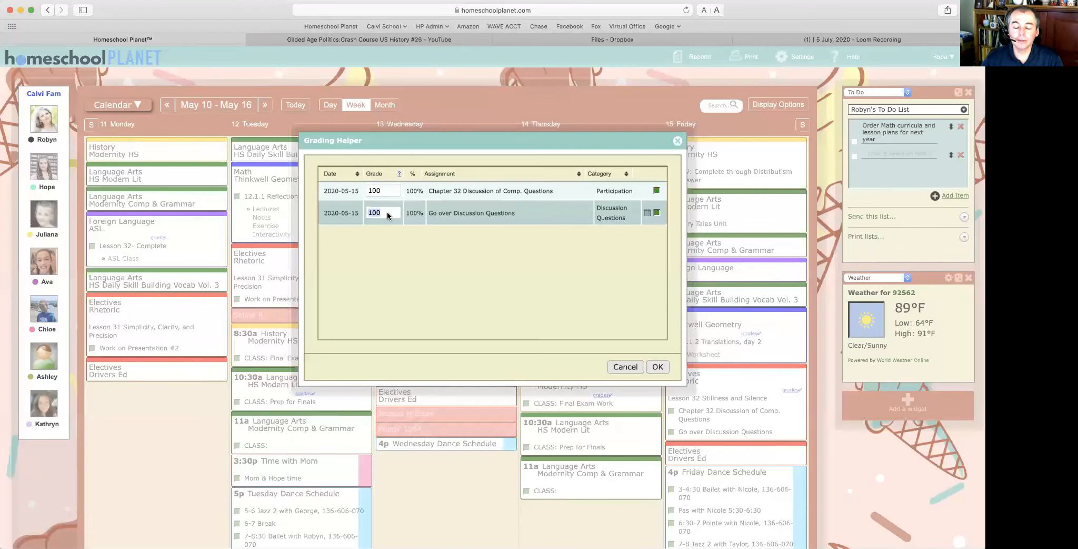
{"action": "scroll", "coordinate": [388, 210], "scroll_direction": "down", "scroll_amount": 1}
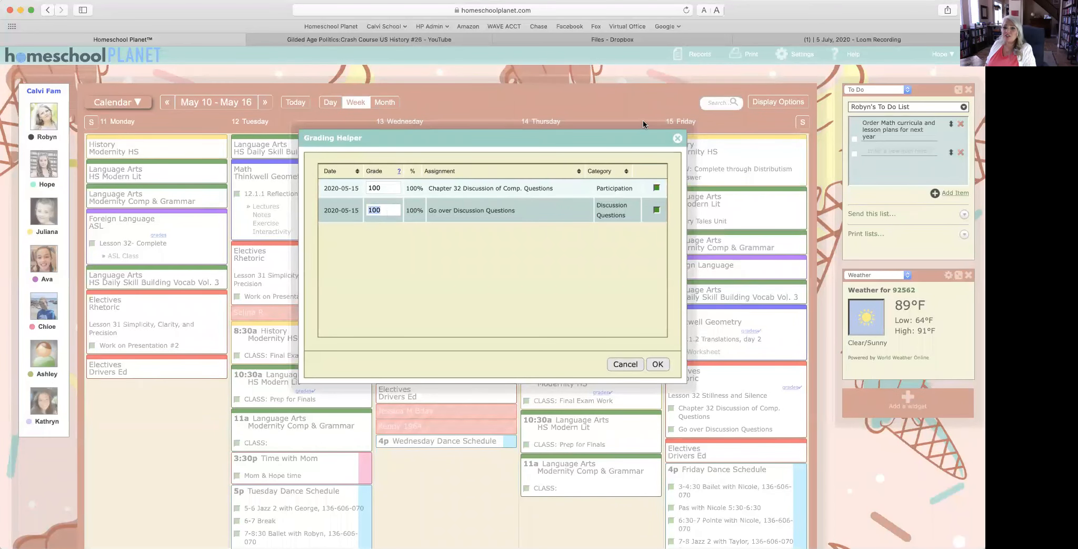
{"action": "left_click", "coordinate": [678, 138]}
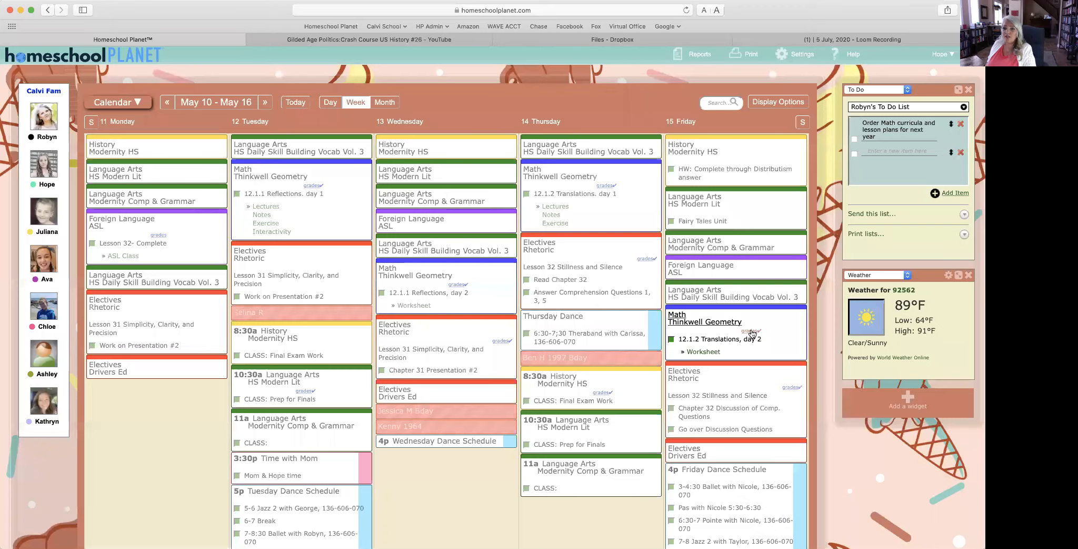
{"action": "left_click", "coordinate": [750, 331]}
{"action": "left_click", "coordinate": [387, 191]}
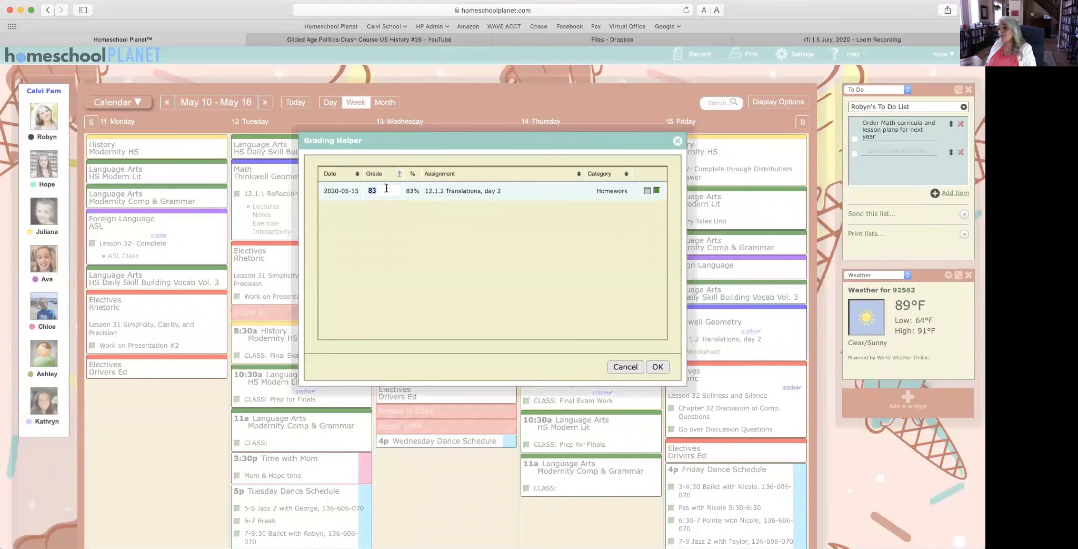
{"action": "left_click", "coordinate": [678, 141]}
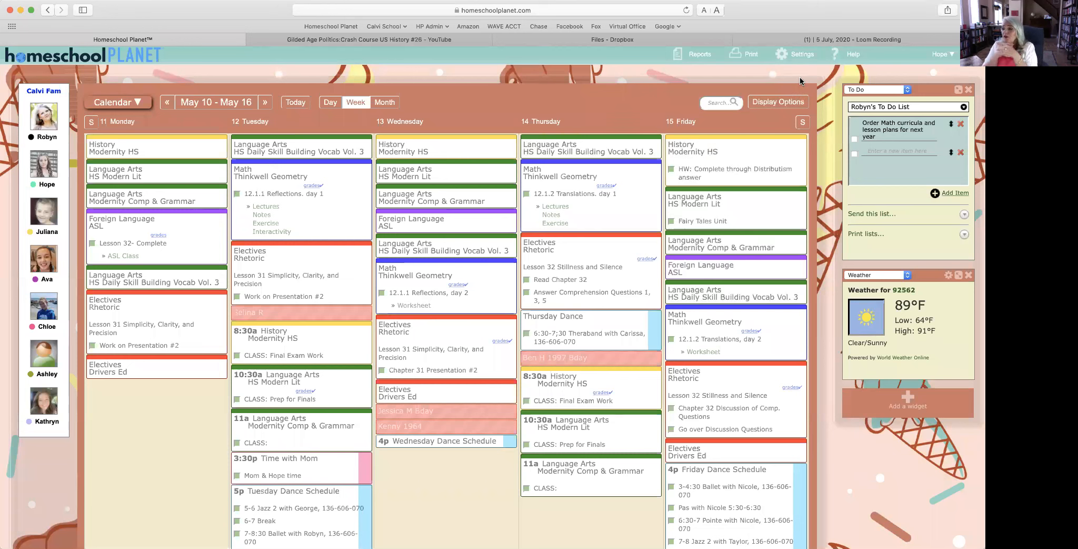
{"action": "left_click", "coordinate": [943, 54]}
Step: Log out of the student account, sign in with the parent's saved login, and dismiss Update Classes
{"action": "left_click", "coordinate": [936, 76]}
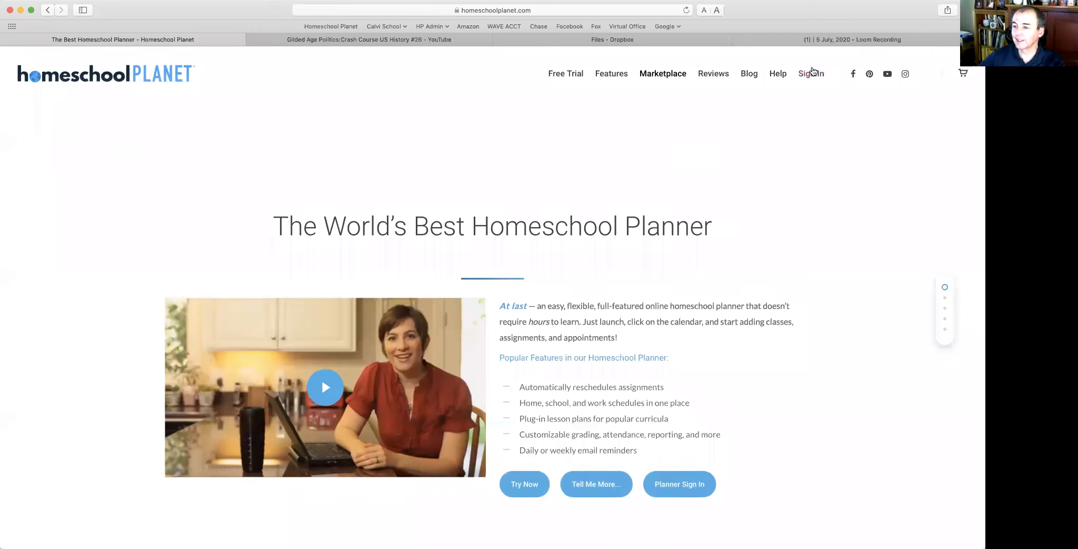
{"action": "mouse_move", "coordinate": [809, 74]}
{"action": "left_click", "coordinate": [815, 124]}
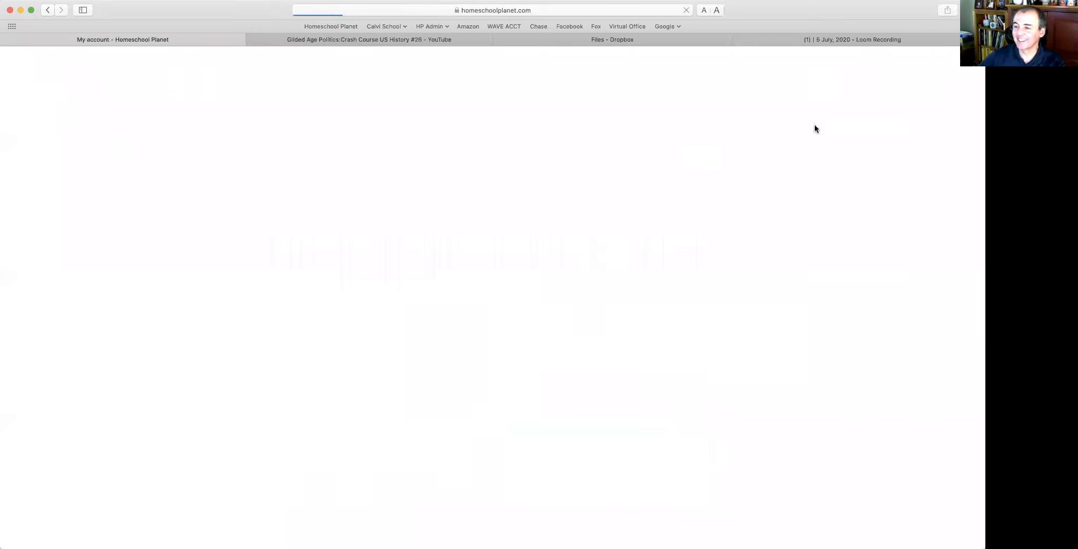
{"action": "type", "text": "robyn"}
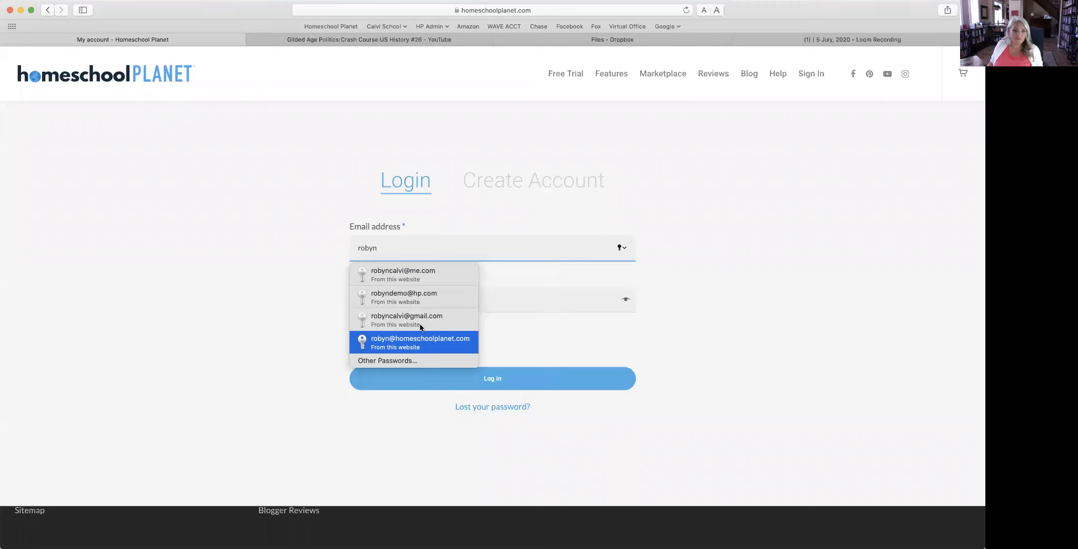
{"action": "left_click", "coordinate": [420, 319]}
{"action": "left_click", "coordinate": [466, 384]}
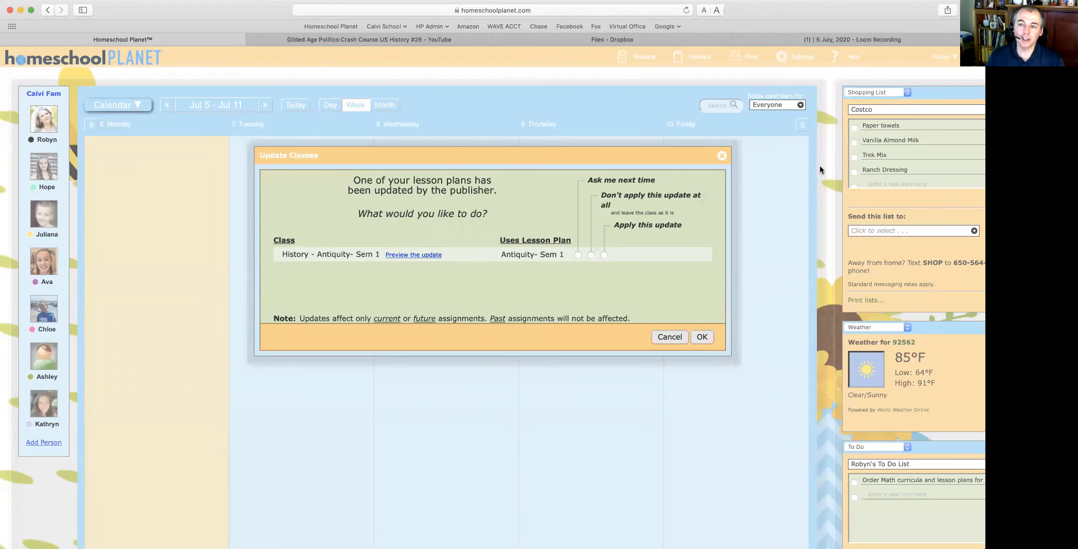
{"action": "left_click", "coordinate": [723, 157]}
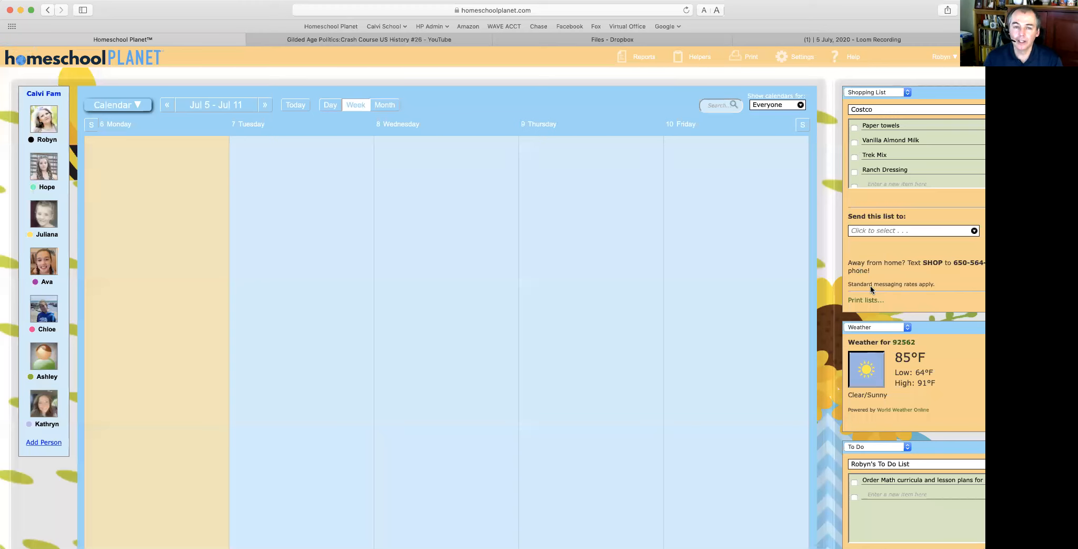
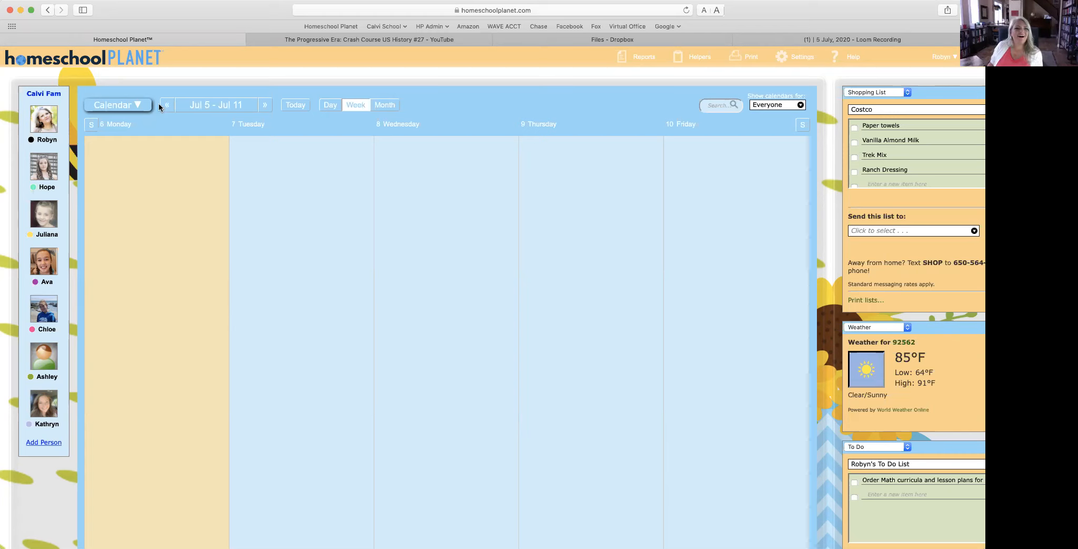
Step: Jump to the Jul 26 – Aug 1 week and open Hope's 3:45p Monday Dance Schedule event
{"action": "left_click", "coordinate": [264, 107]}
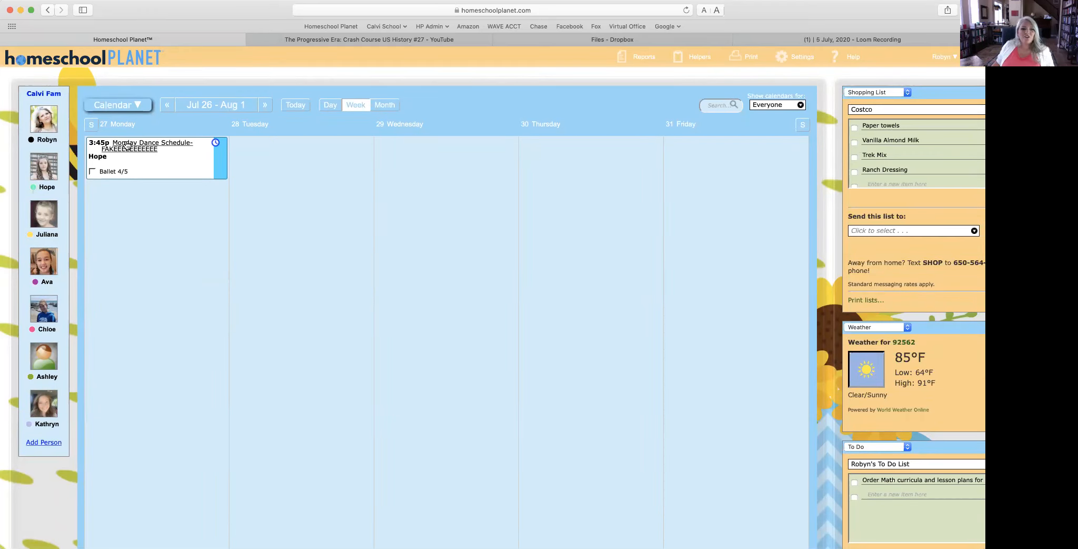
{"action": "left_click", "coordinate": [127, 146]}
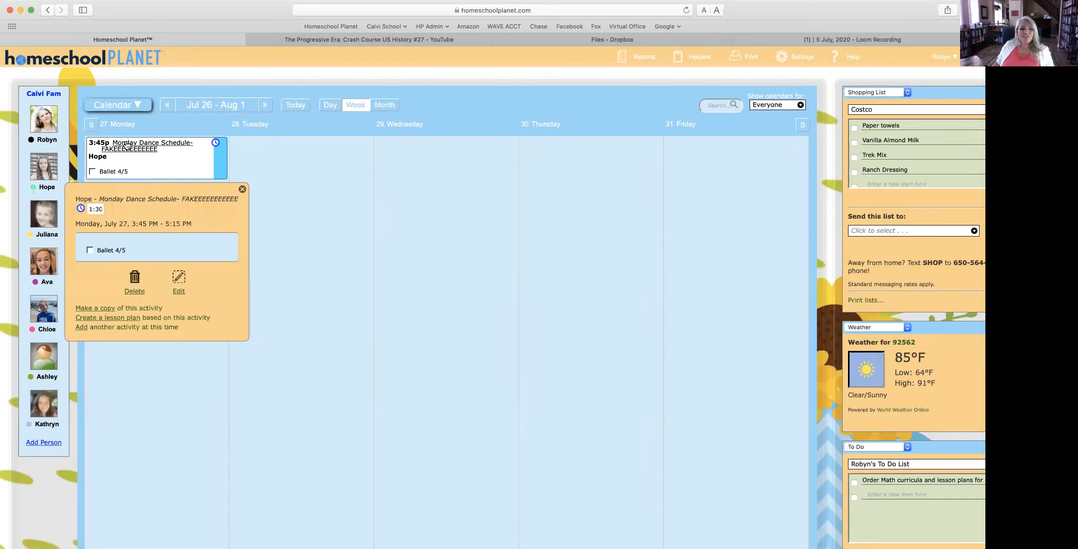
Step: Delete the Monday Dance Schedule activity for every week and confirm the permanent removal
{"action": "left_click", "coordinate": [136, 291]}
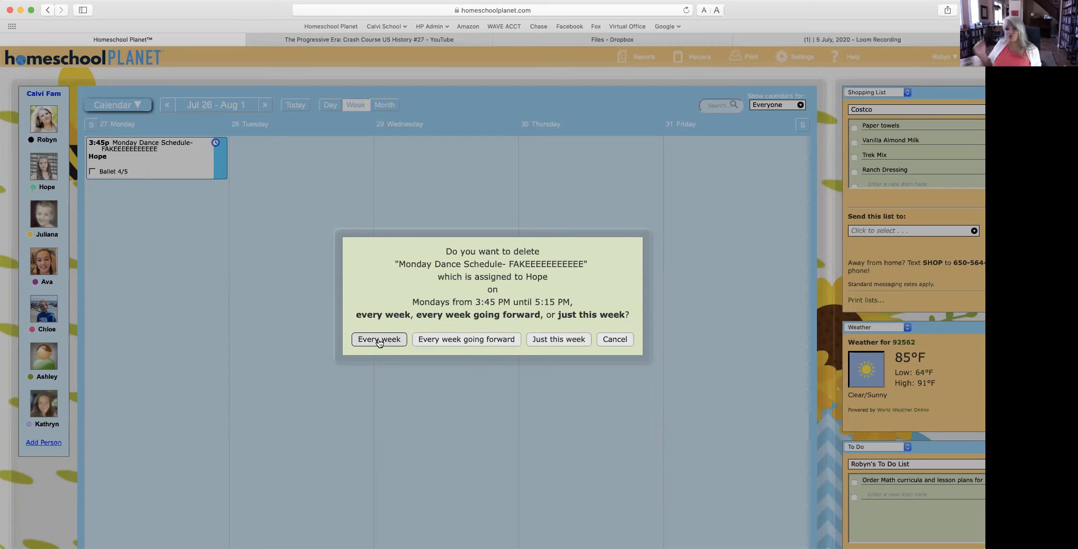
{"action": "left_click", "coordinate": [379, 339]}
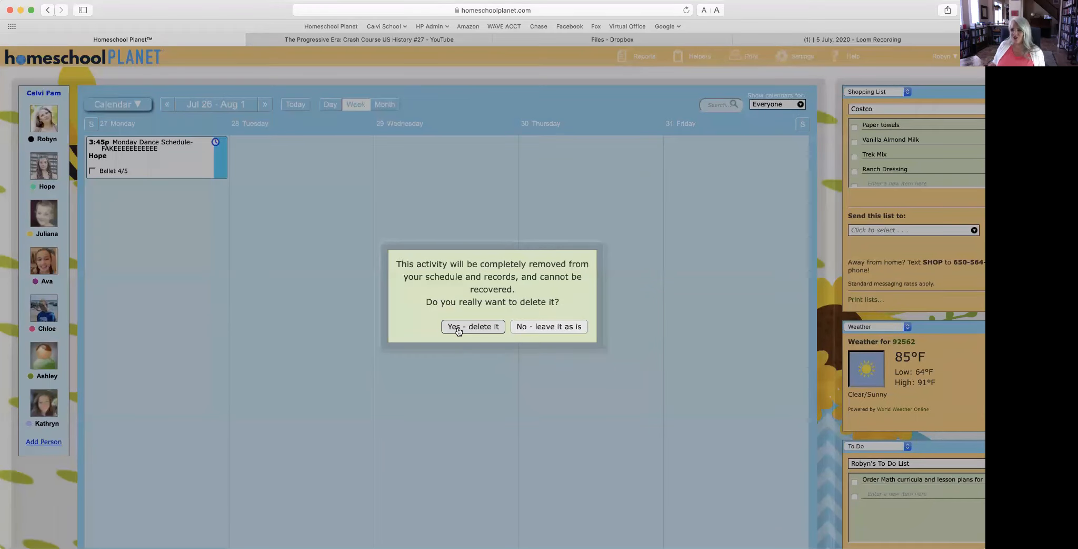
{"action": "left_click", "coordinate": [458, 328]}
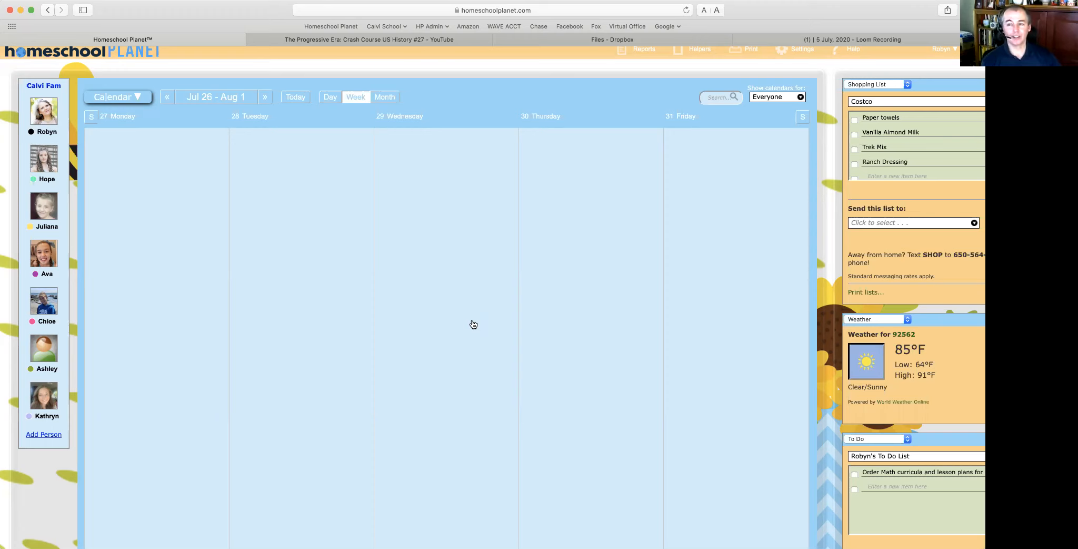
Step: Step back week by week to the Apr 19 – Apr 25 week
{"action": "left_click", "coordinate": [131, 101]}
{"action": "left_click", "coordinate": [130, 105]}
{"action": "left_click", "coordinate": [166, 98]}
{"action": "left_click", "coordinate": [166, 97]}
{"action": "left_click", "coordinate": [166, 97]}
{"action": "left_click", "coordinate": [165, 97]}
{"action": "left_click", "coordinate": [166, 97]}
{"action": "left_click", "coordinate": [166, 98]}
{"action": "left_click", "coordinate": [166, 98]}
{"action": "left_click", "coordinate": [166, 98]}
{"action": "left_click", "coordinate": [166, 97]}
{"action": "left_click", "coordinate": [166, 98]}
{"action": "left_click", "coordinate": [165, 97]}
{"action": "left_click", "coordinate": [166, 97]}
{"action": "left_click", "coordinate": [166, 98]}
{"action": "left_click", "coordinate": [166, 98]}
{"action": "scroll", "coordinate": [246, 203], "scroll_direction": "down", "scroll_amount": 1}
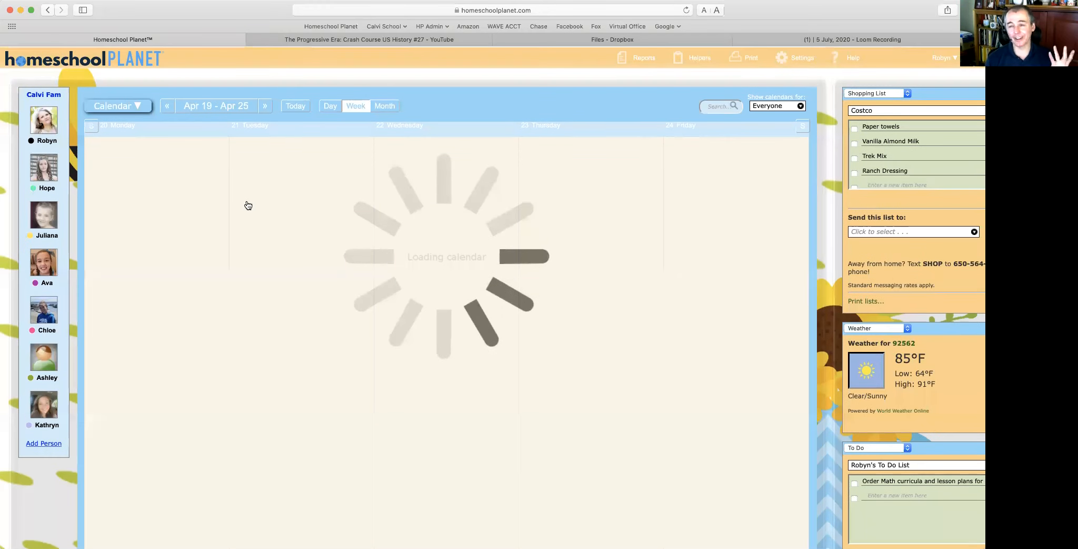
{"action": "scroll", "coordinate": [248, 205], "scroll_direction": "down", "scroll_amount": 15}
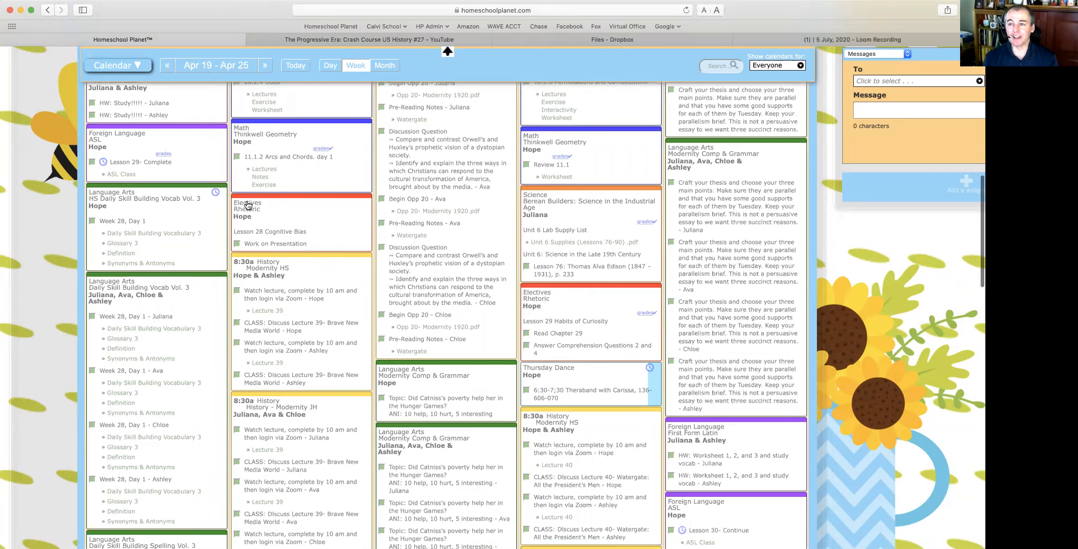
{"action": "scroll", "coordinate": [247, 204], "scroll_direction": "down", "scroll_amount": 10}
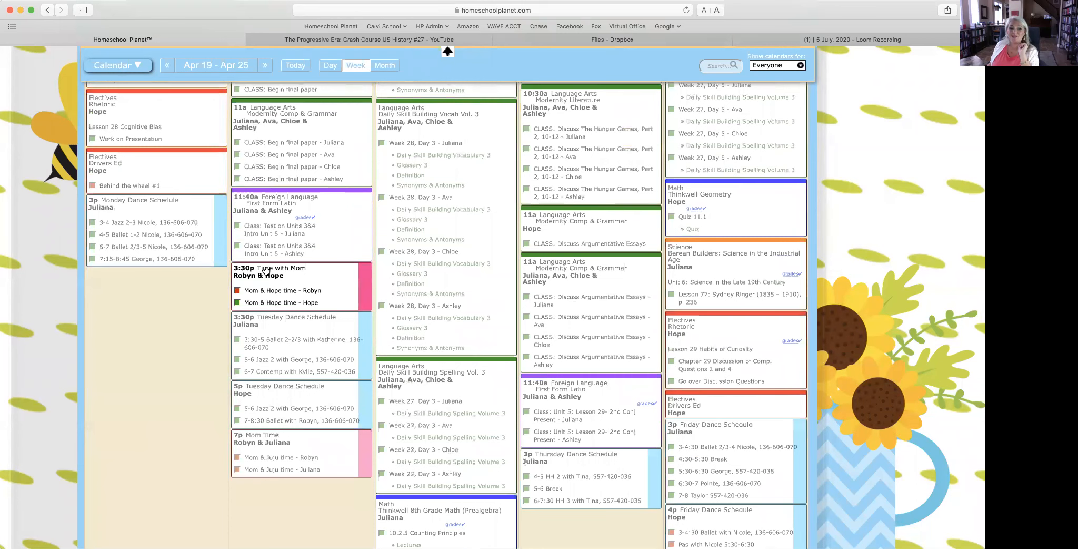
Step: Delete Tuesday's Time with Mom from this week going forward, then show Apr 12 – Apr 18
{"action": "left_click", "coordinate": [265, 271]}
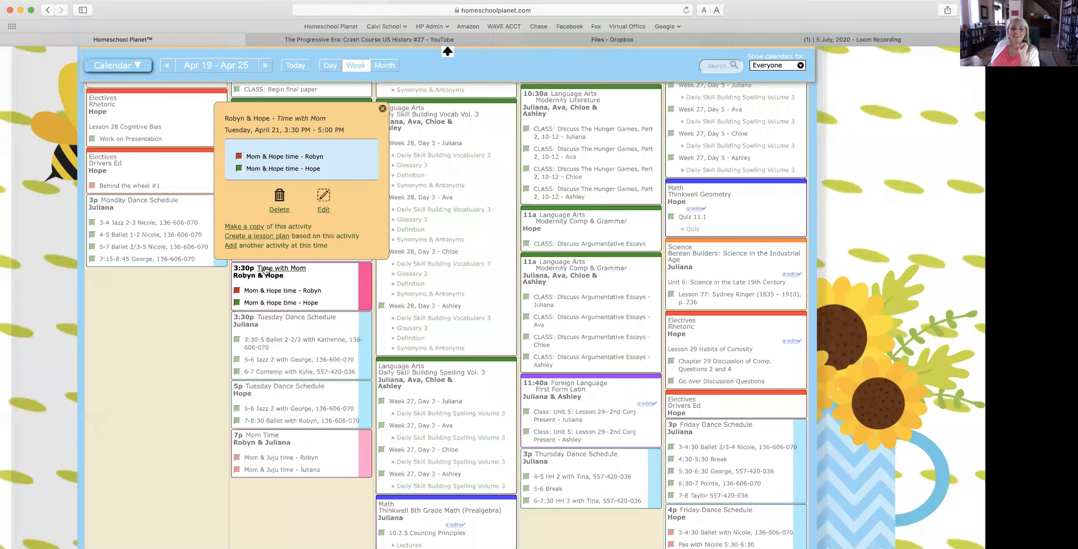
{"action": "left_click", "coordinate": [277, 208]}
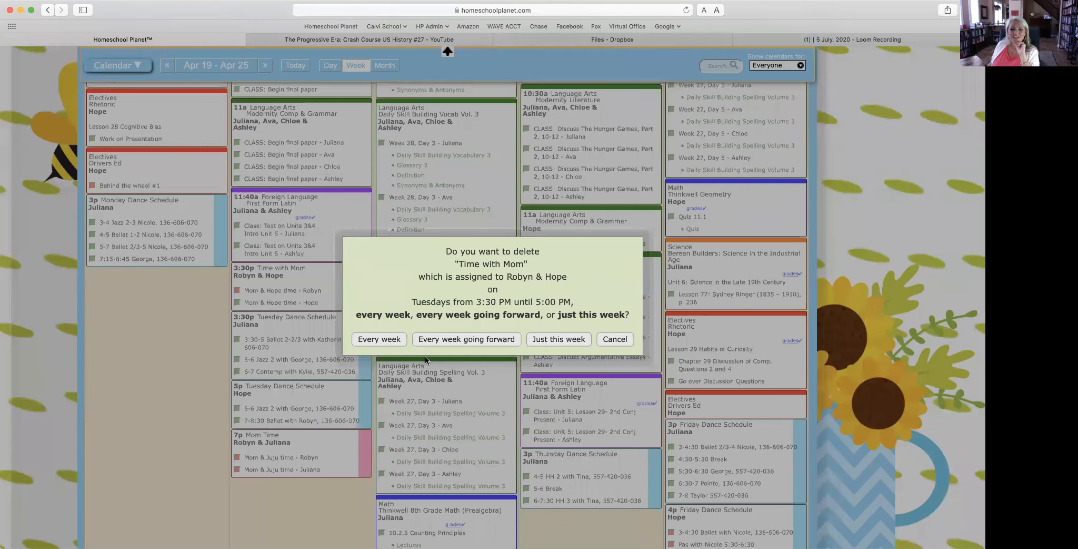
{"action": "left_click", "coordinate": [436, 340]}
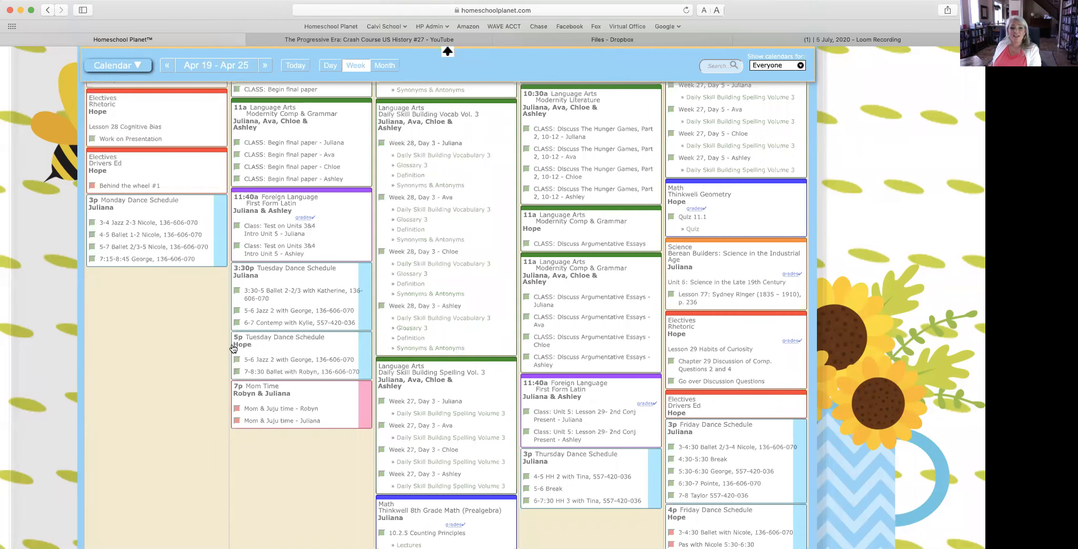
{"action": "left_click", "coordinate": [166, 65]}
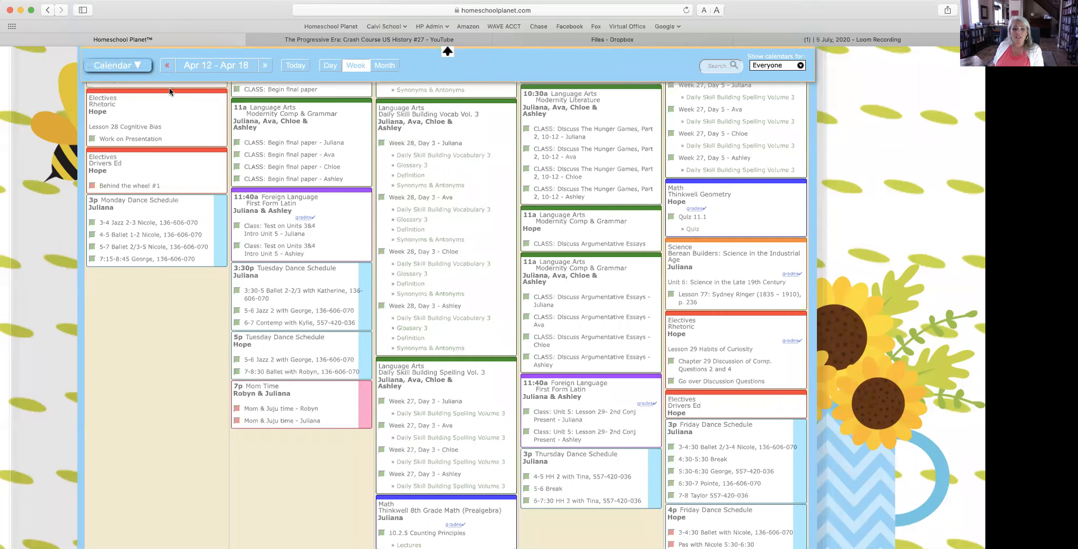
{"action": "scroll", "coordinate": [310, 362], "scroll_direction": "down", "scroll_amount": 5}
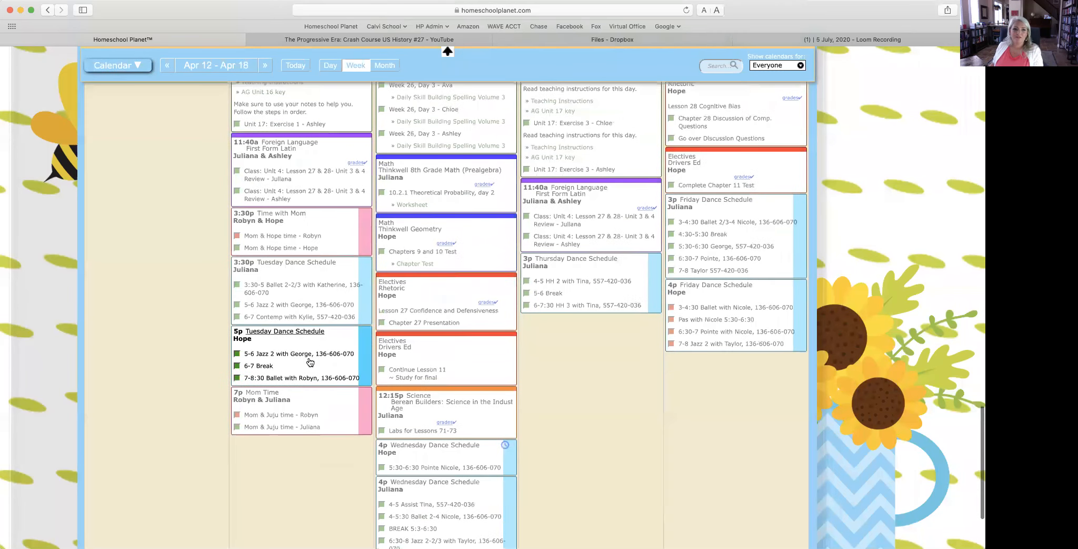
Step: Edit the April 14 Time with Mom activity, list its tasks from 3/3/2020, and save it
{"action": "left_click", "coordinate": [299, 215]}
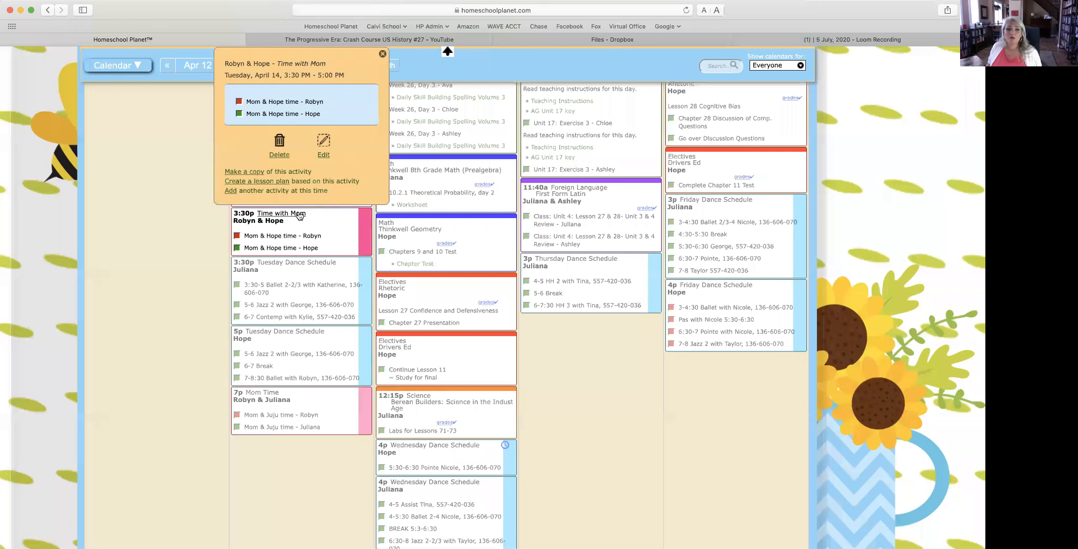
{"action": "left_click", "coordinate": [323, 142]}
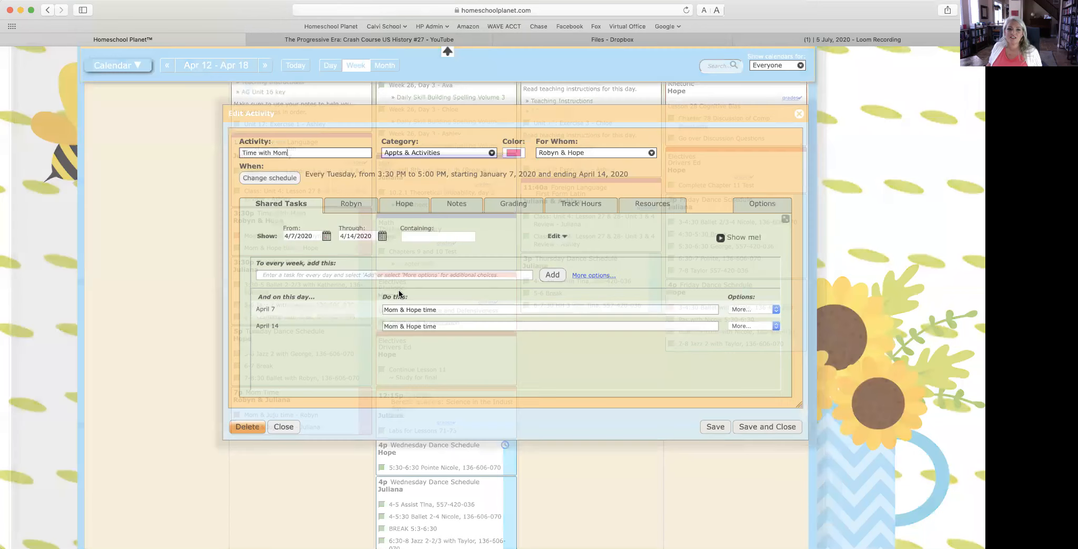
{"action": "left_click", "coordinate": [326, 235]}
{"action": "left_click", "coordinate": [303, 251]}
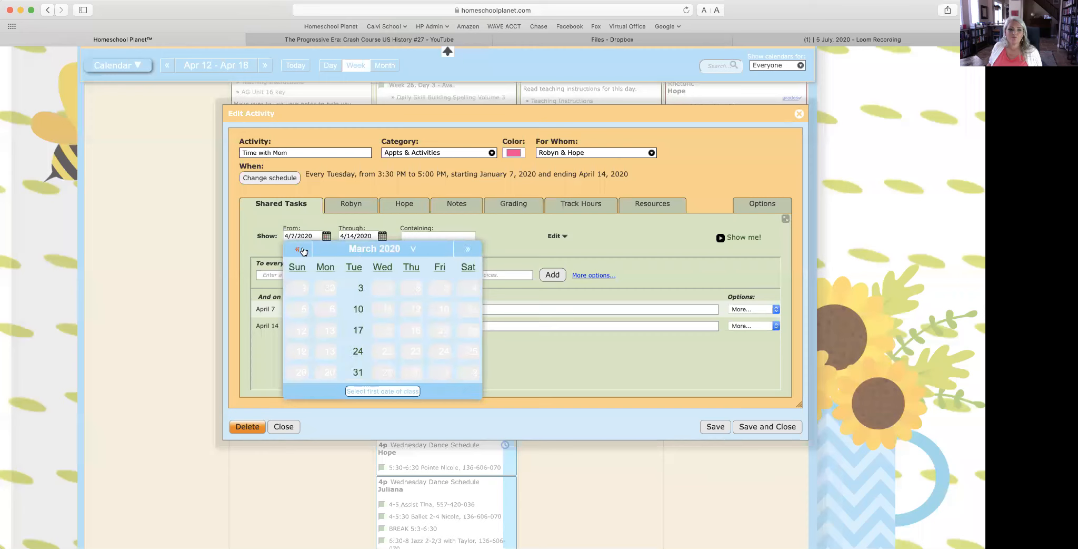
{"action": "left_click", "coordinate": [359, 287]}
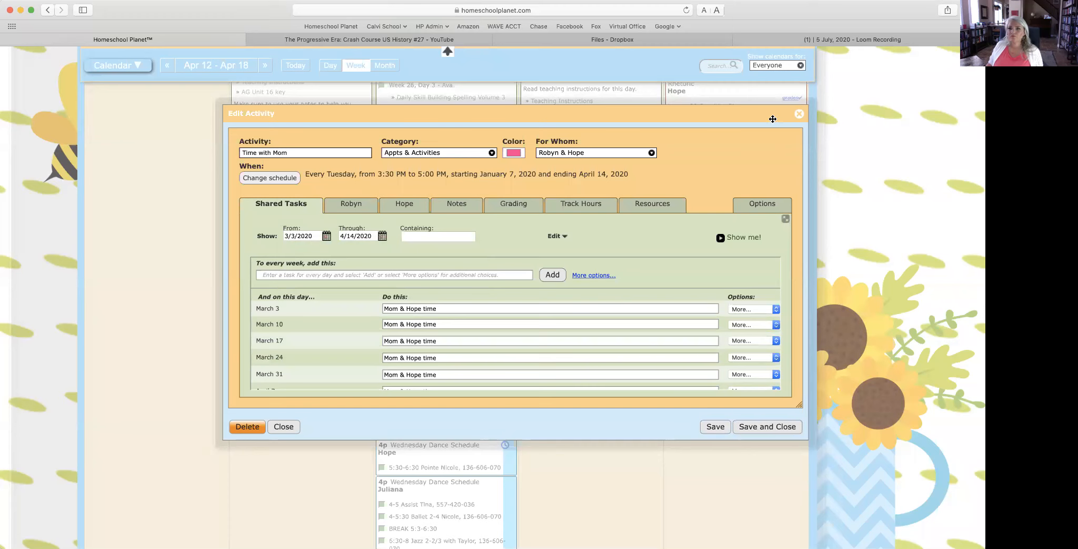
{"action": "left_click", "coordinate": [778, 432]}
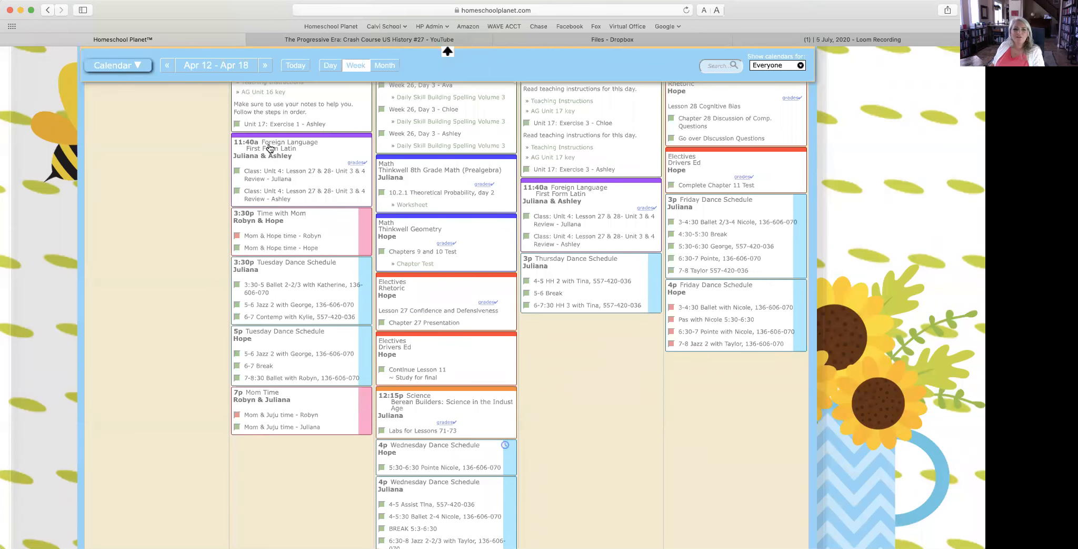
Step: Open the Foreign Language class First Form Latin for editing
{"action": "scroll", "coordinate": [269, 147], "scroll_direction": "up", "scroll_amount": 5}
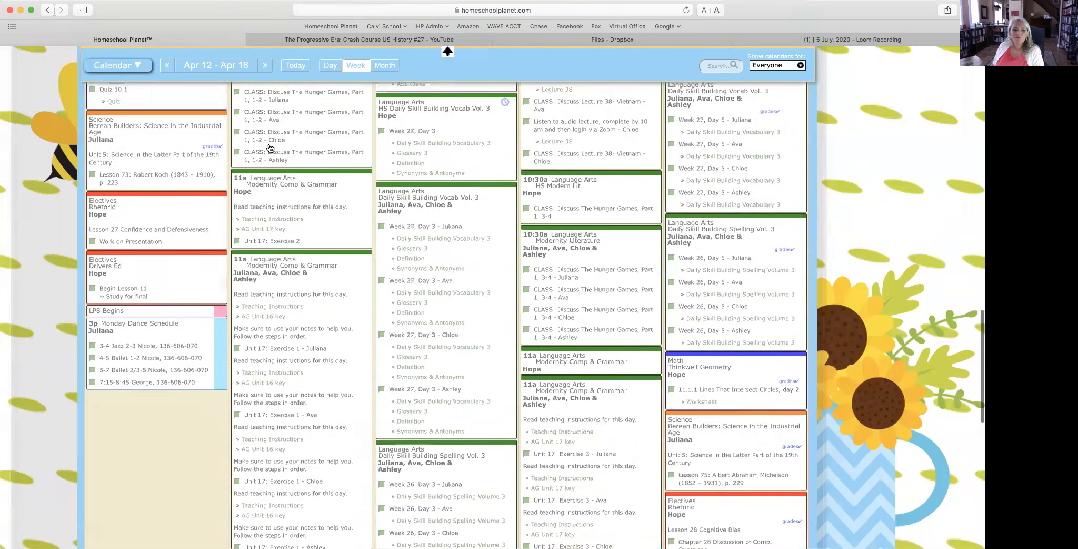
{"action": "left_click", "coordinate": [288, 253]}
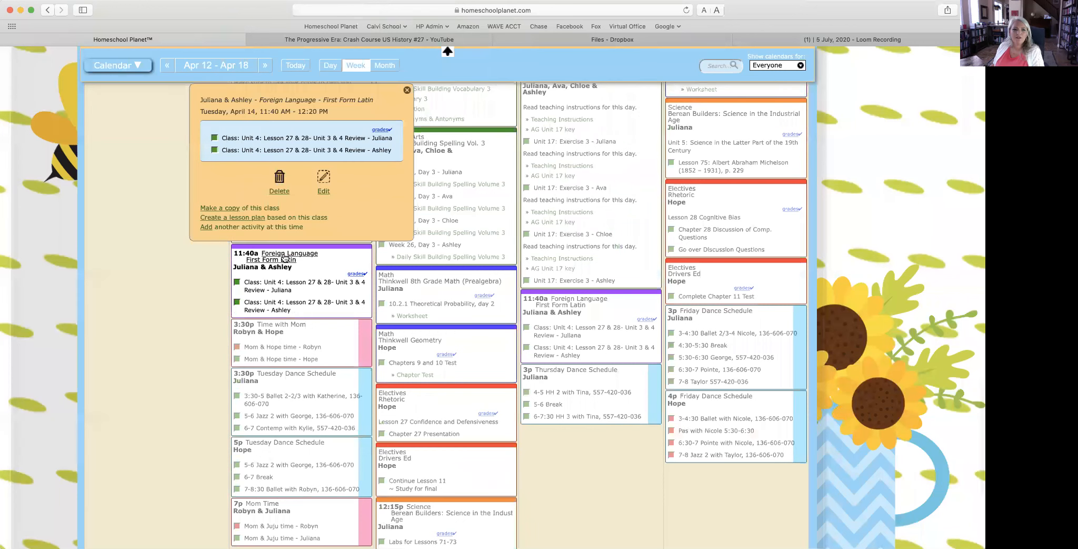
{"action": "left_click", "coordinate": [324, 193]}
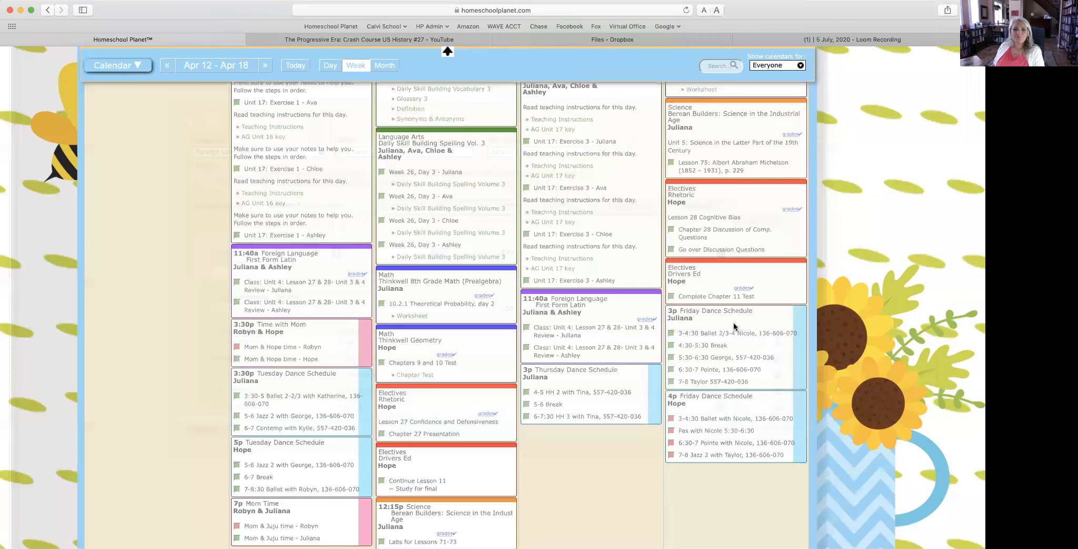
{"action": "scroll", "coordinate": [706, 329], "scroll_direction": "up", "scroll_amount": 5}
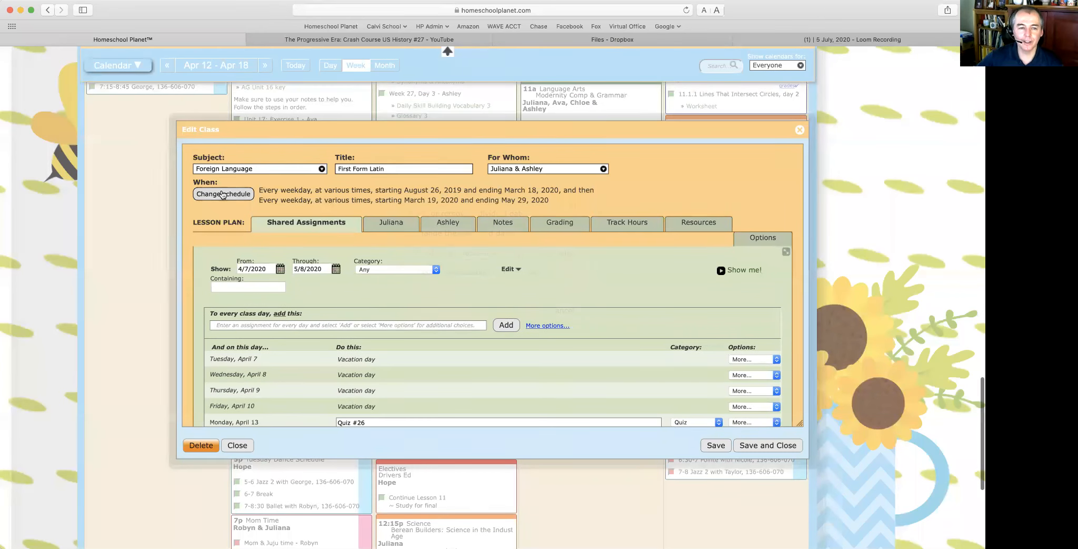
Step: Try giving the April 10 class a specific time, back out, and finish with Done
{"action": "left_click", "coordinate": [221, 194]}
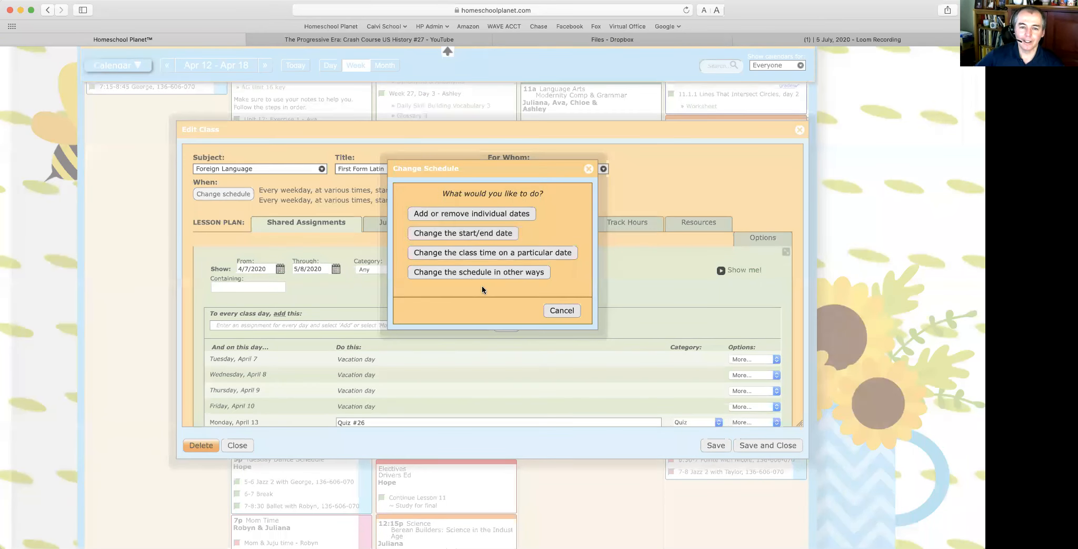
{"action": "left_click", "coordinate": [477, 254]}
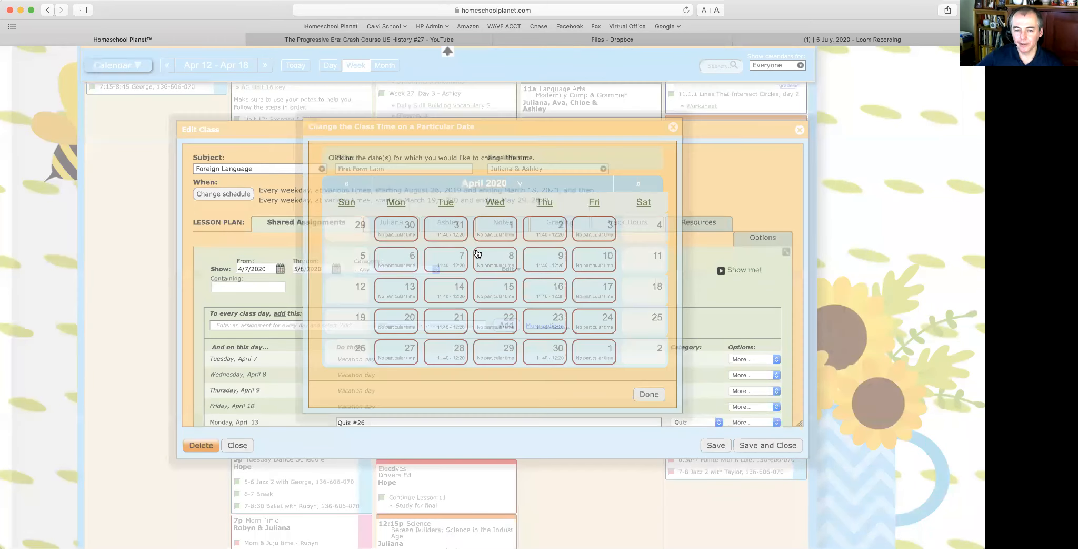
{"action": "left_click", "coordinate": [603, 263]}
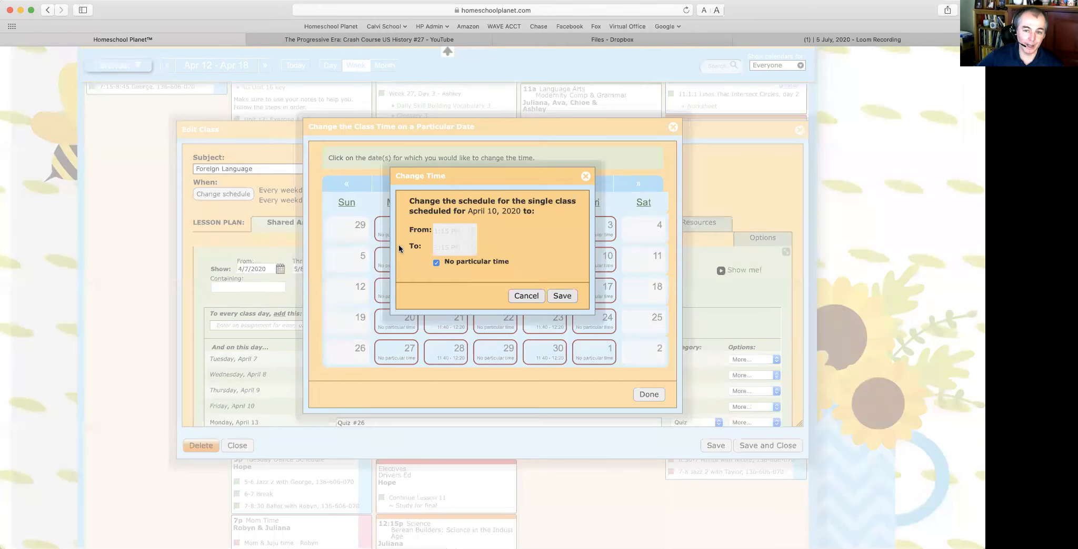
{"action": "left_click", "coordinate": [435, 262]}
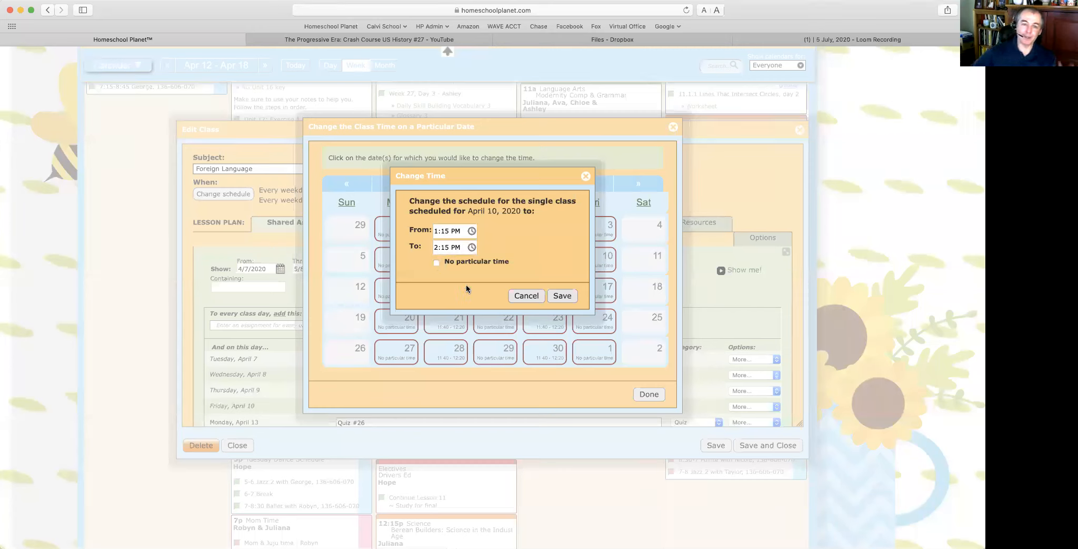
{"action": "left_click", "coordinate": [526, 296]}
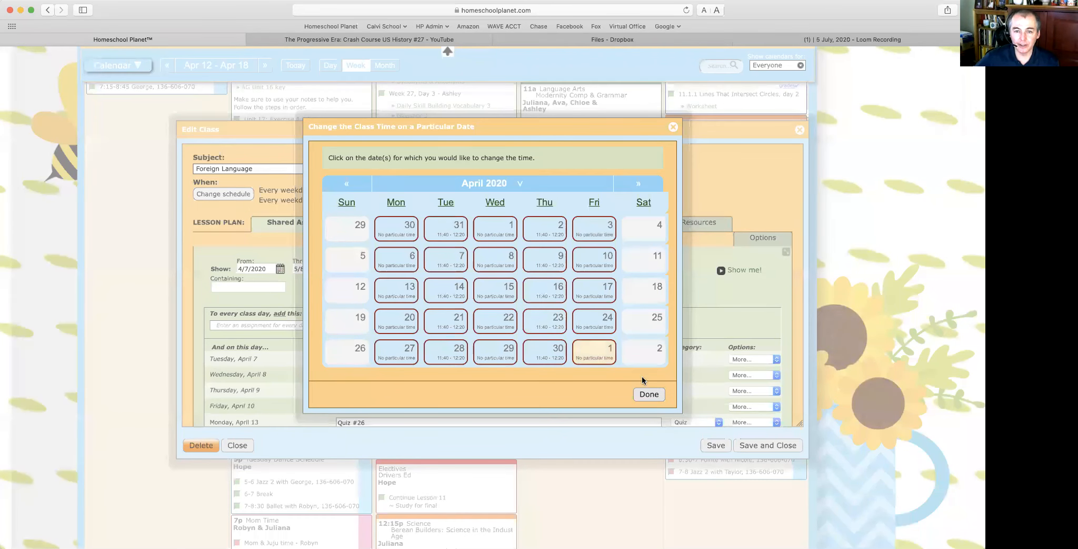
{"action": "left_click", "coordinate": [641, 392]}
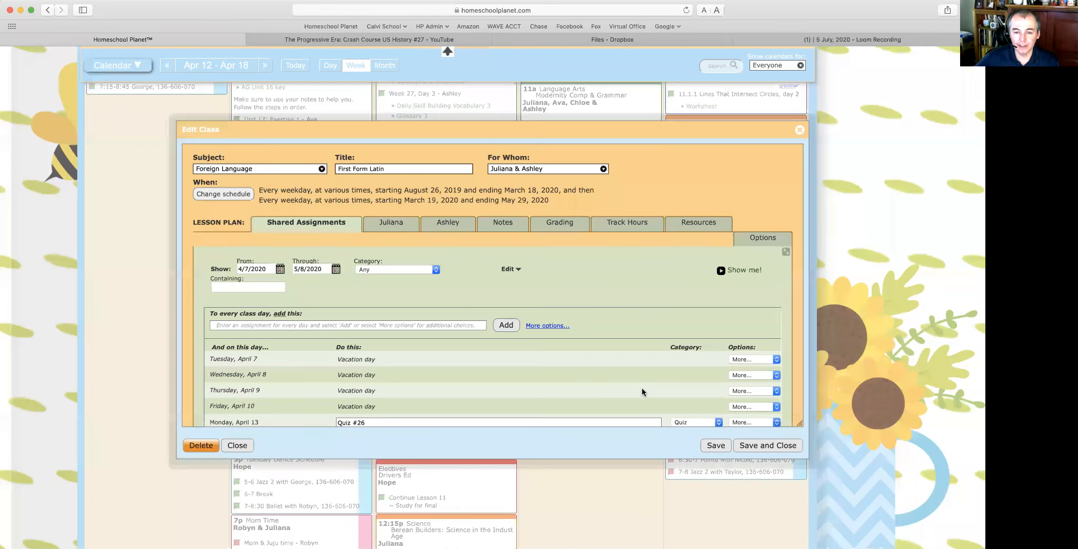
{"action": "left_click", "coordinate": [230, 195]}
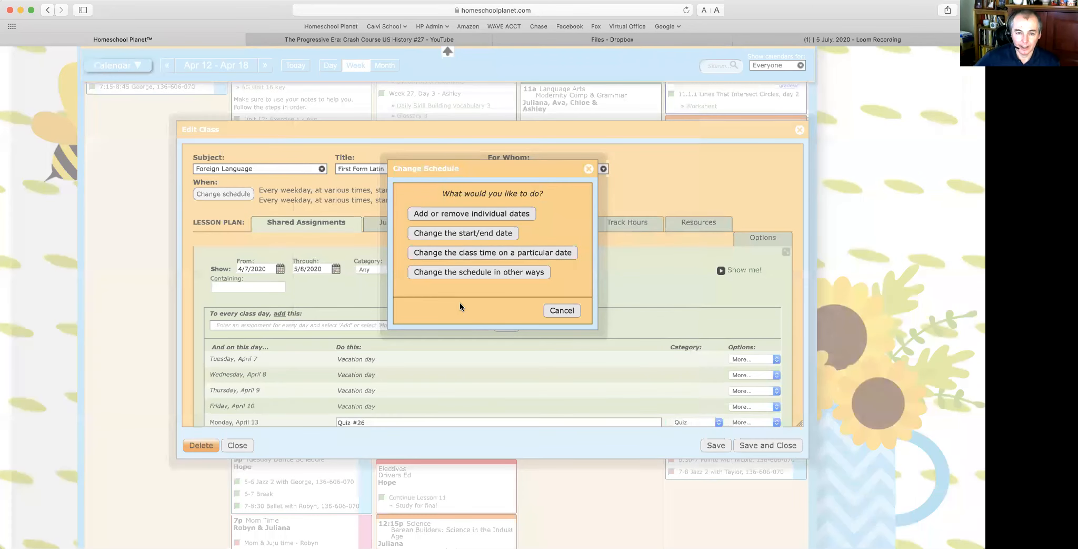
{"action": "left_click", "coordinate": [469, 272]}
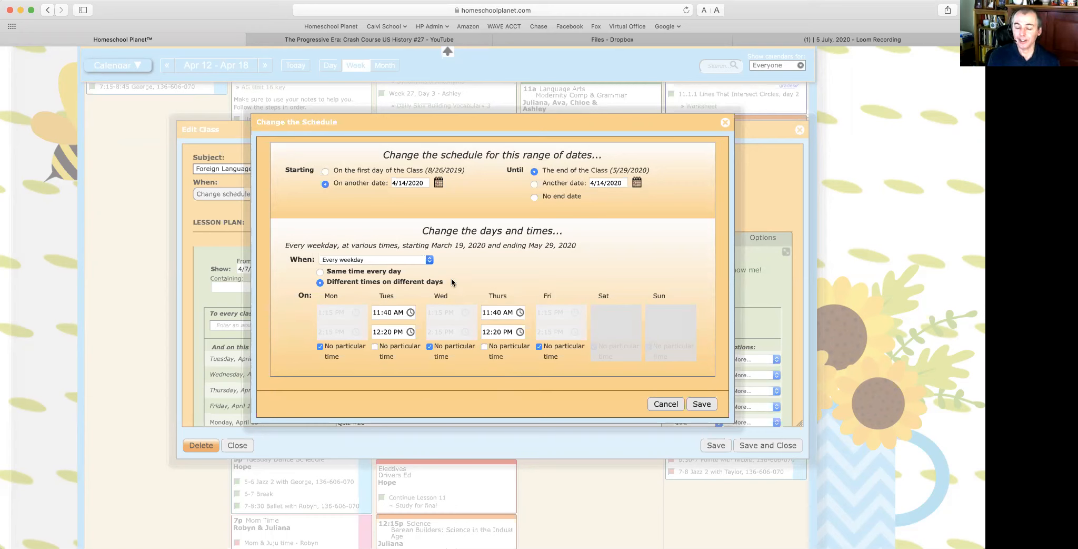
{"action": "left_click", "coordinate": [371, 259]}
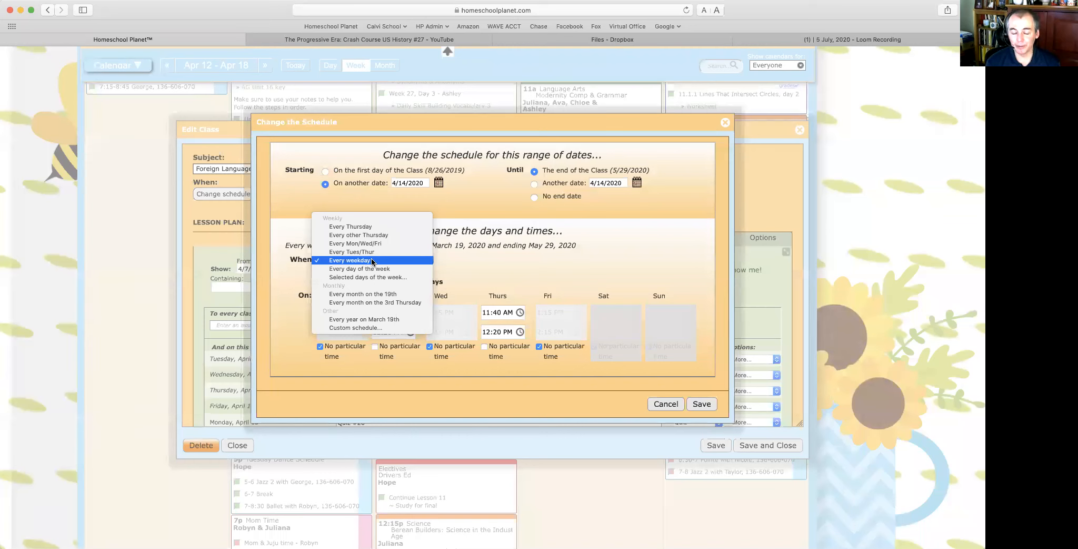
{"action": "left_click", "coordinate": [363, 327]}
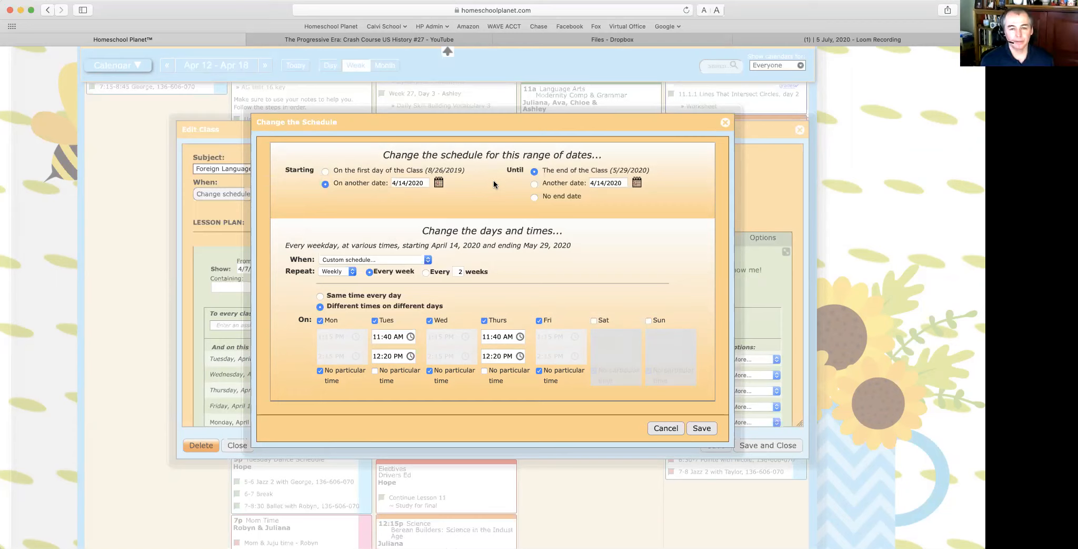
{"action": "left_click", "coordinate": [666, 428]}
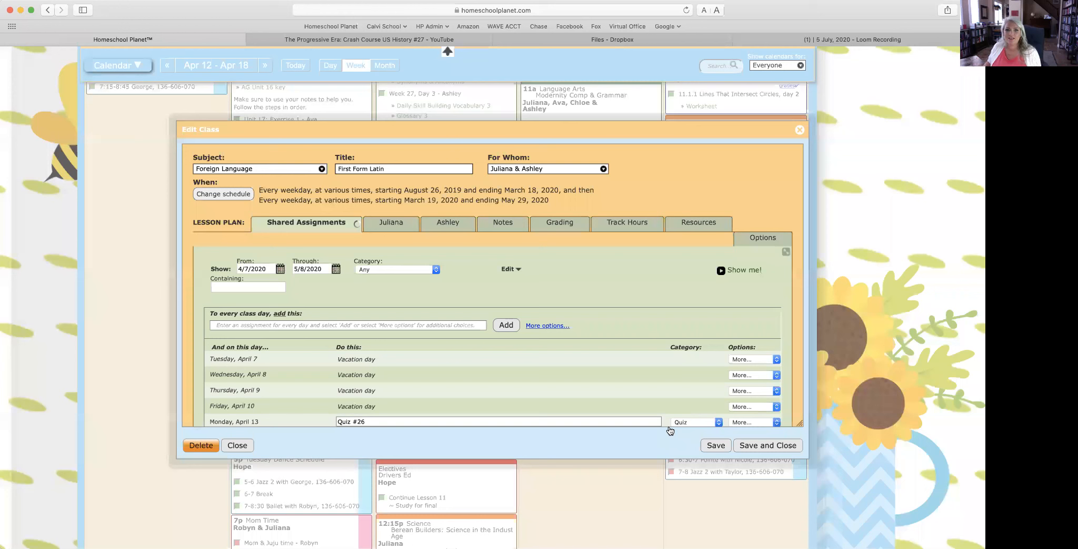
Step: Keep the class editor open and tick 'Track hours spent on this class' under Track Hours
{"action": "mouse_move", "coordinate": [799, 130]}
{"action": "left_mouse_down"}
{"action": "mouse_move", "coordinate": [775, 158]}
{"action": "mouse_move", "coordinate": [792, 124]}
{"action": "left_mouse_up"}
{"action": "left_click", "coordinate": [793, 124]}
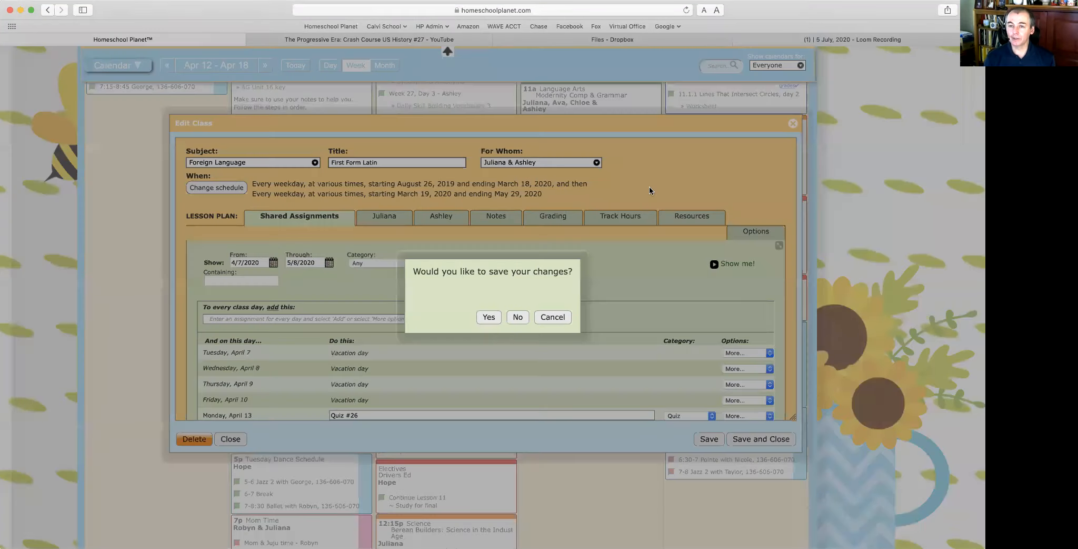
{"action": "left_click", "coordinate": [552, 317]}
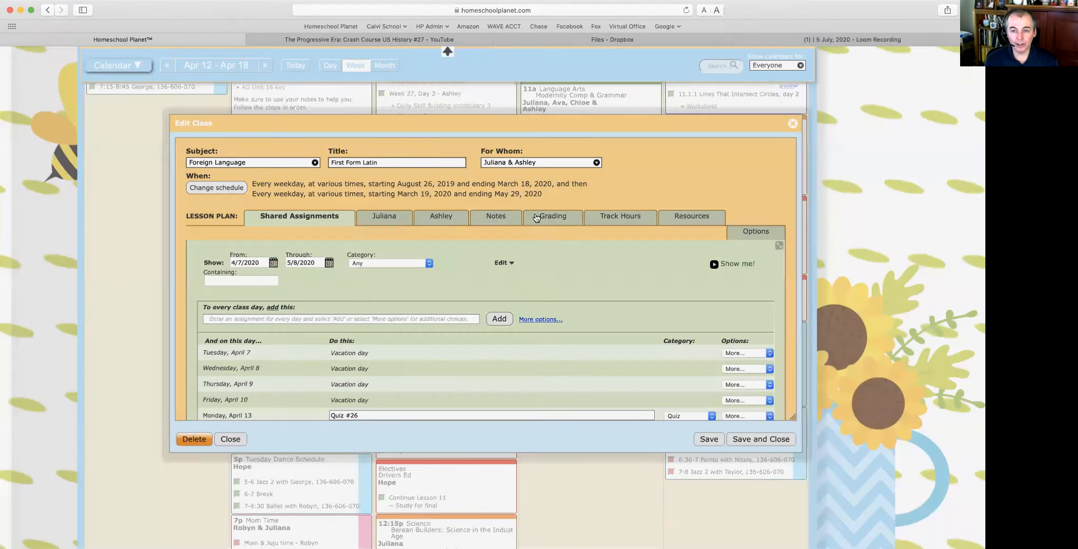
{"action": "left_click", "coordinate": [609, 219]}
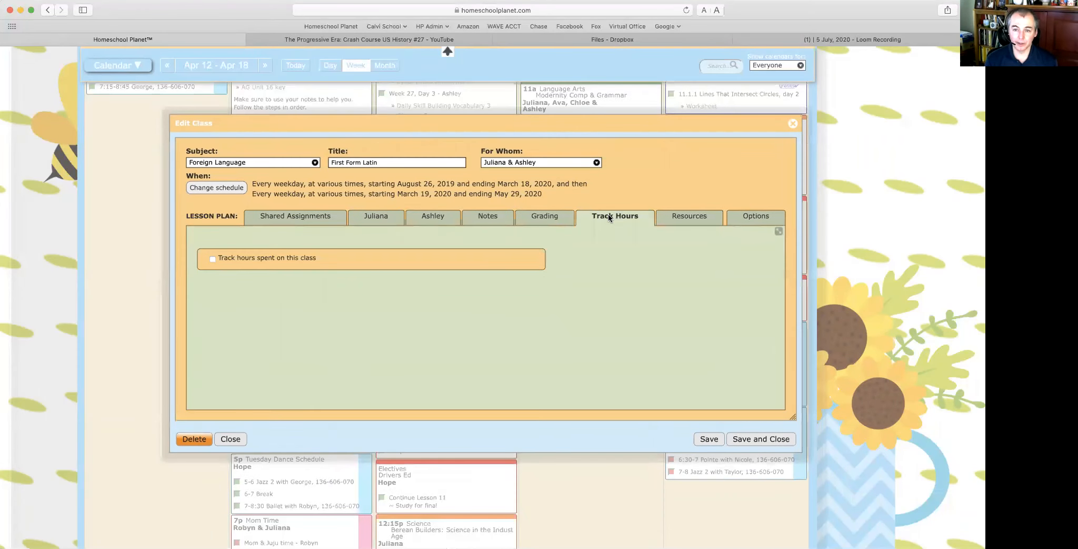
{"action": "left_click", "coordinate": [212, 259]}
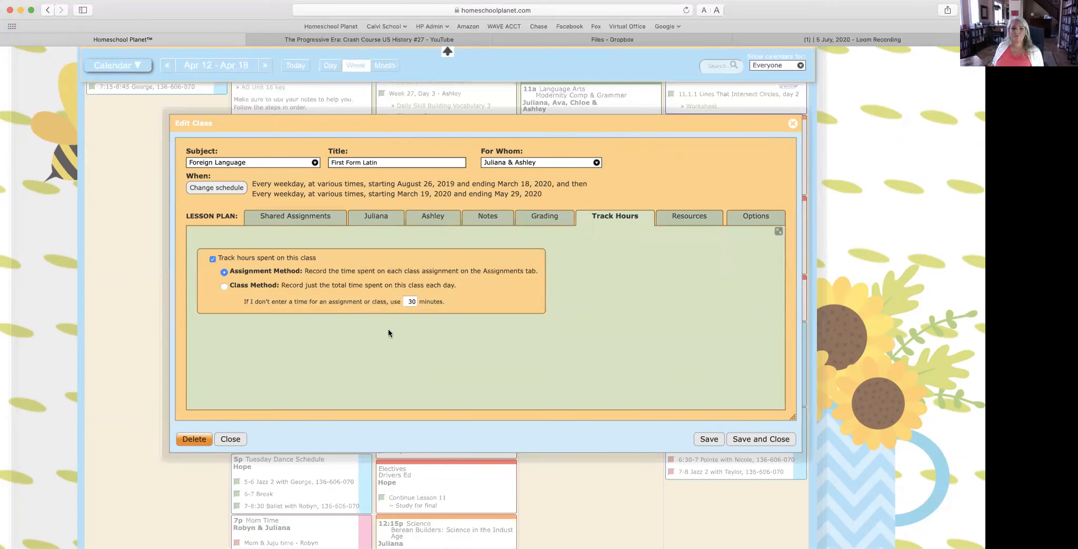
Step: Try a 45-minute default duration for all assignments, then discard the update
{"action": "double_click", "coordinate": [411, 301]}
{"action": "type", "text": "45"}
{"action": "left_click", "coordinate": [418, 338]}
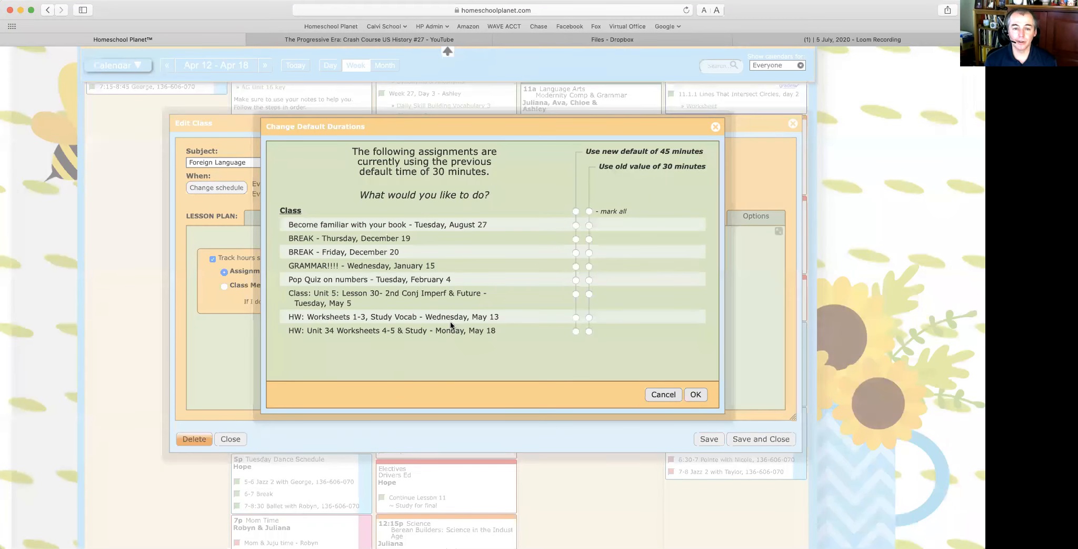
{"action": "left_click", "coordinate": [576, 211]}
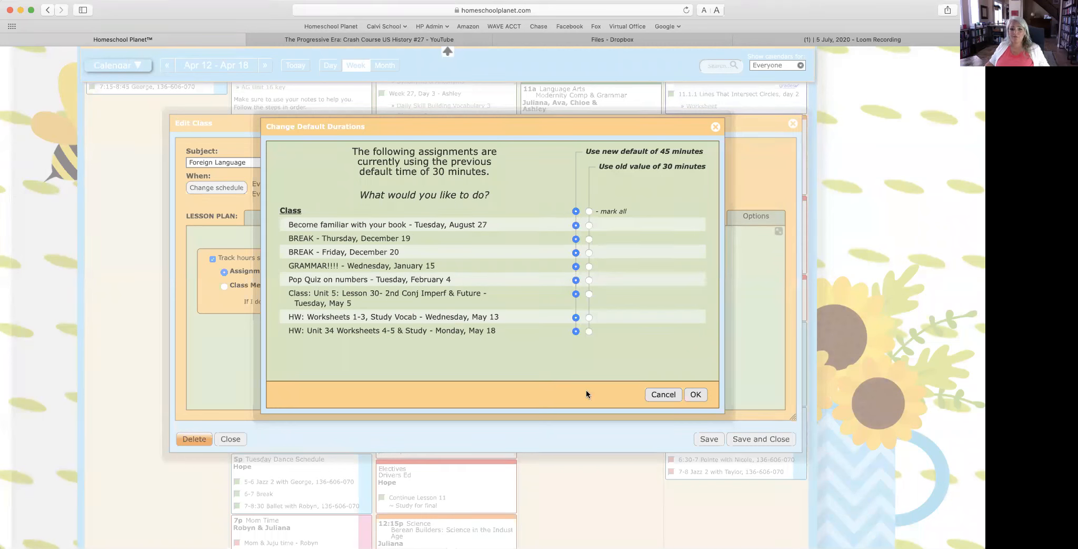
{"action": "left_click", "coordinate": [695, 396]}
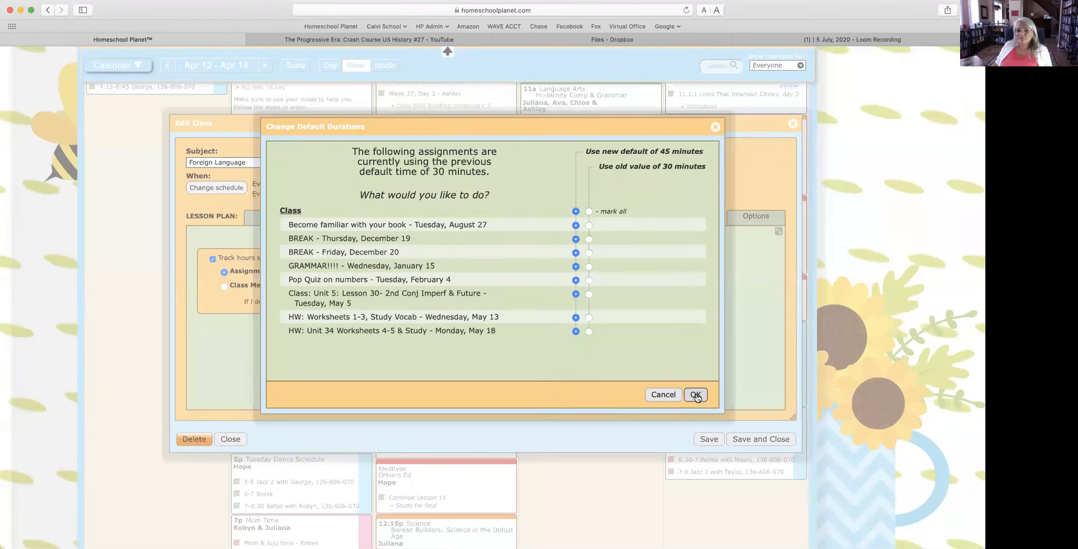
{"action": "left_click", "coordinate": [650, 396]}
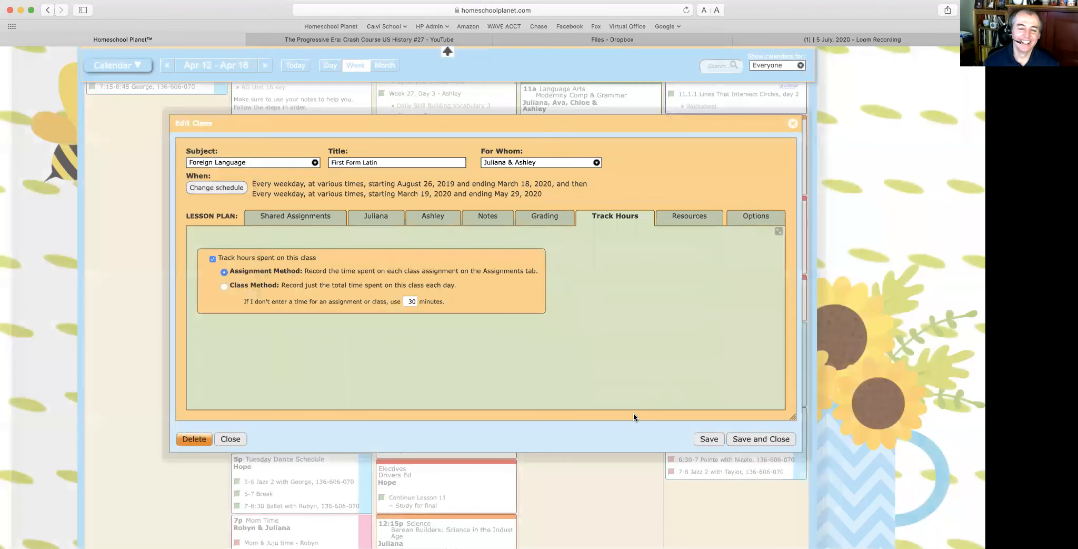
Step: Stay in the class editor and show its Shared Assignments list
{"action": "left_click", "coordinate": [793, 124]}
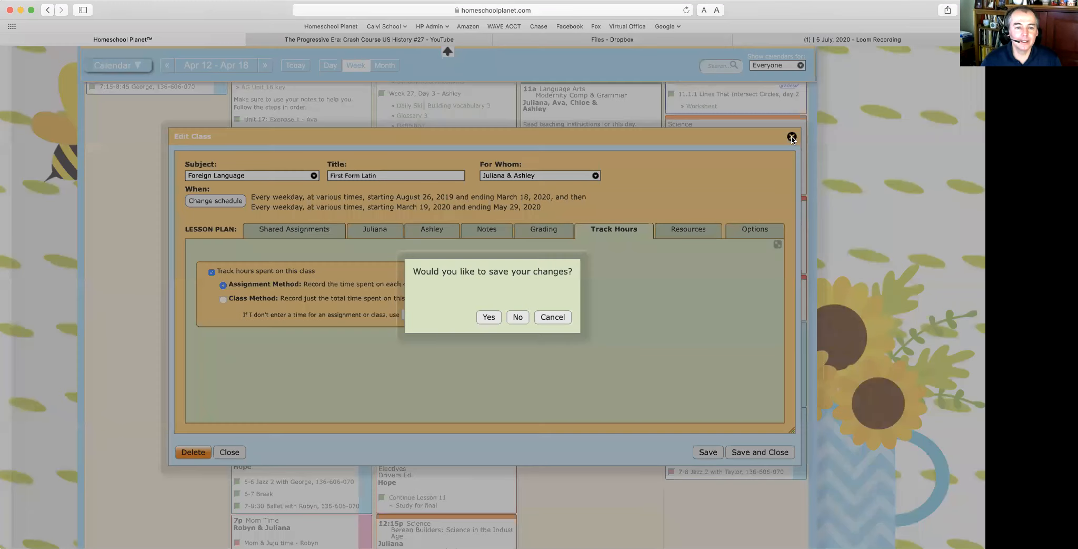
{"action": "left_click", "coordinate": [553, 317]}
{"action": "left_click", "coordinate": [291, 231]}
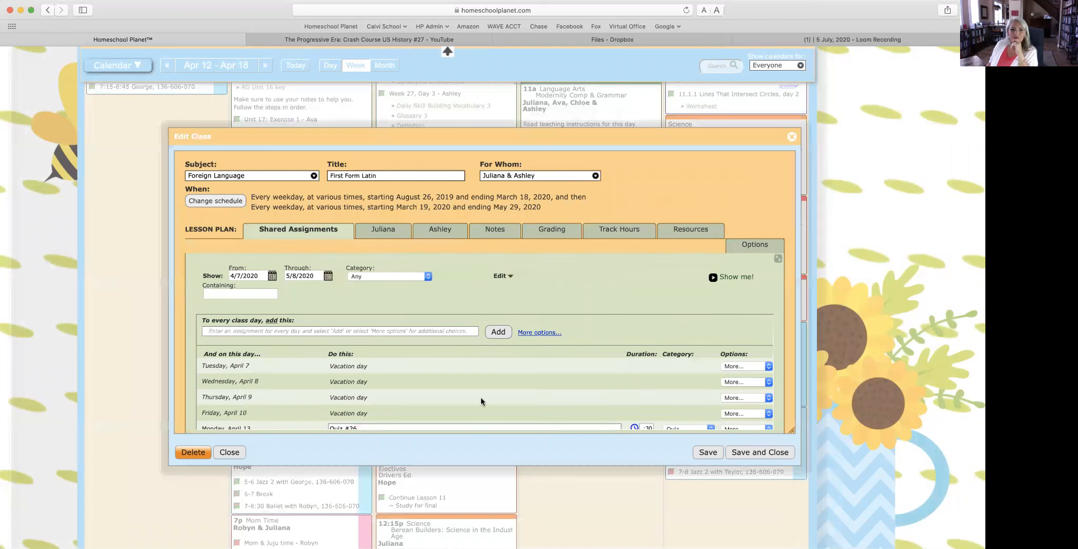
Step: Scroll the First Form Latin shared assignments down to Friday, May 8's 'HW: Worksheets 1-4'
{"action": "scroll", "coordinate": [555, 384], "scroll_direction": "down", "scroll_amount": 3}
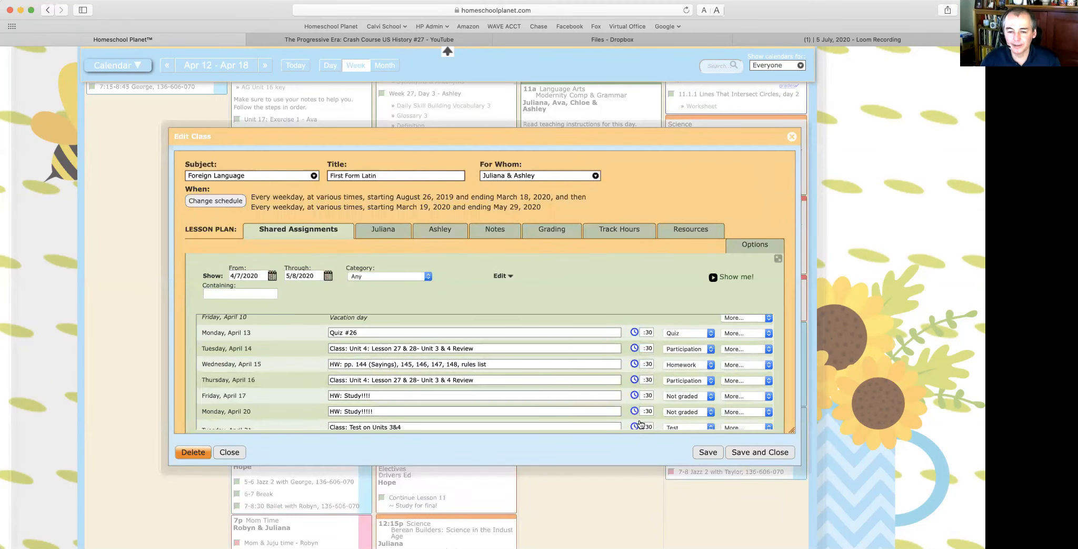
{"action": "scroll", "coordinate": [645, 361], "scroll_direction": "down", "scroll_amount": 2}
{"action": "scroll", "coordinate": [646, 359], "scroll_direction": "down", "scroll_amount": 3}
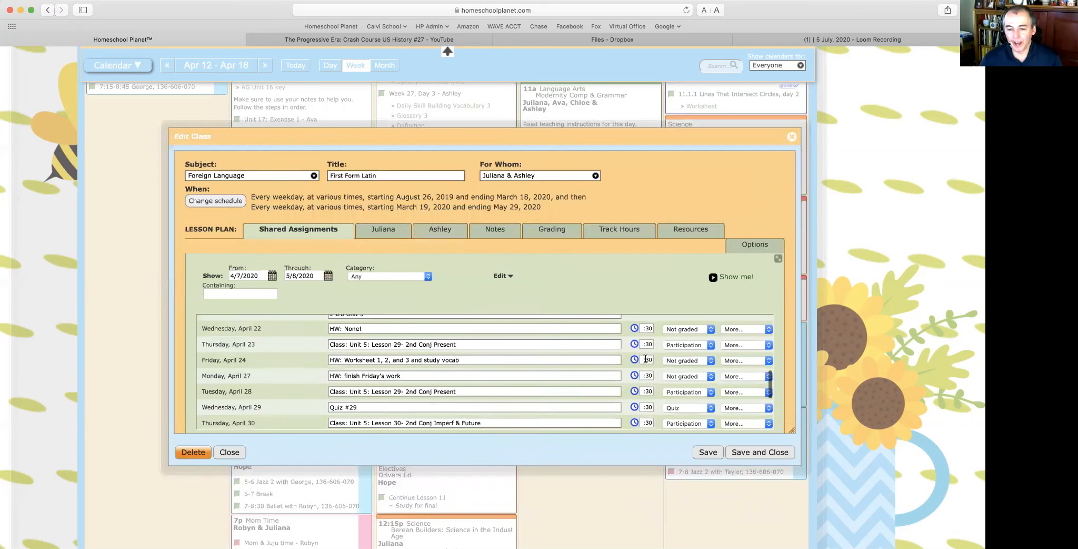
{"action": "scroll", "coordinate": [645, 361], "scroll_direction": "down", "scroll_amount": 1}
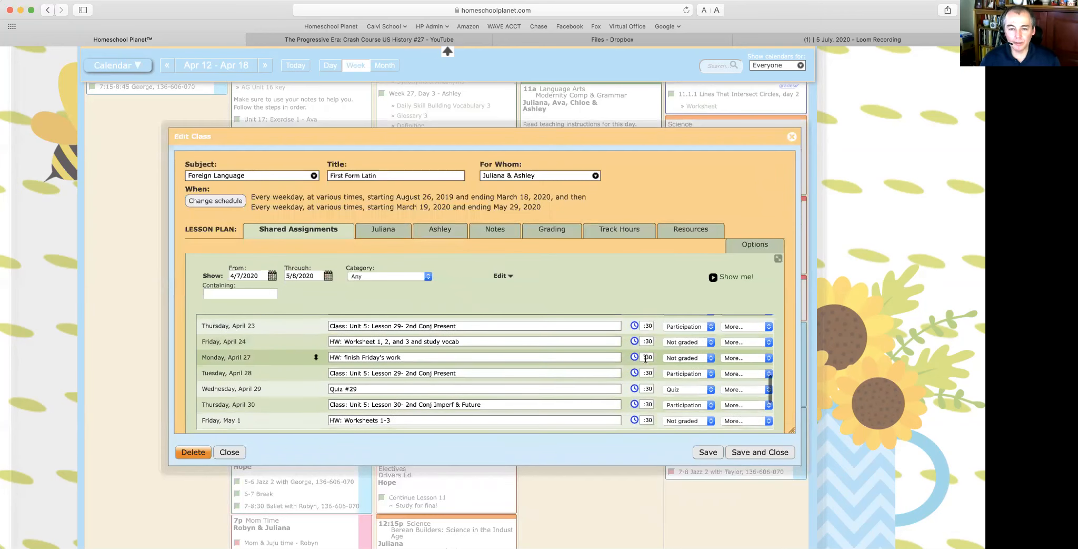
{"action": "scroll", "coordinate": [645, 359], "scroll_direction": "down", "scroll_amount": 2}
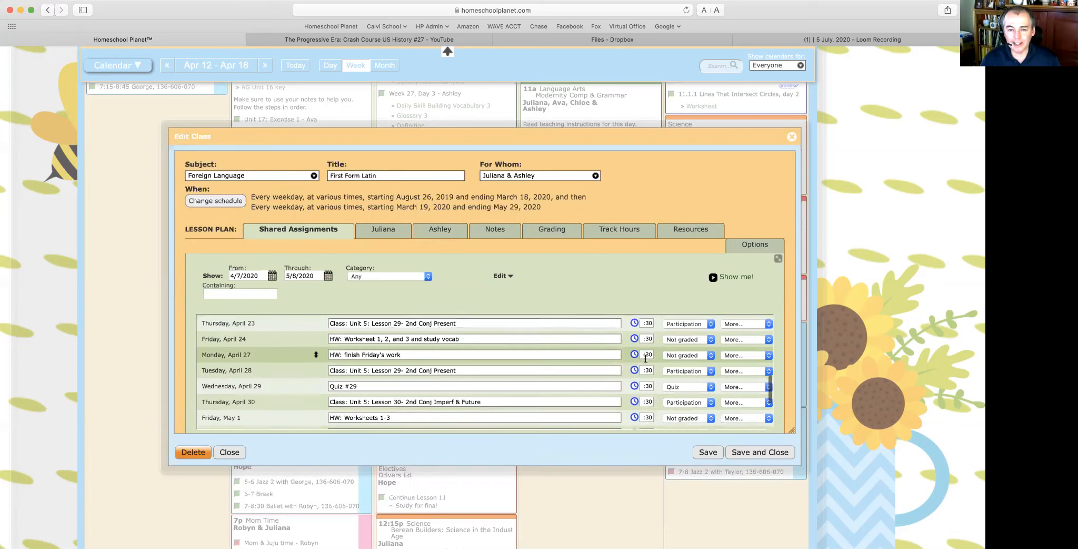
{"action": "scroll", "coordinate": [646, 358], "scroll_direction": "down", "scroll_amount": 5}
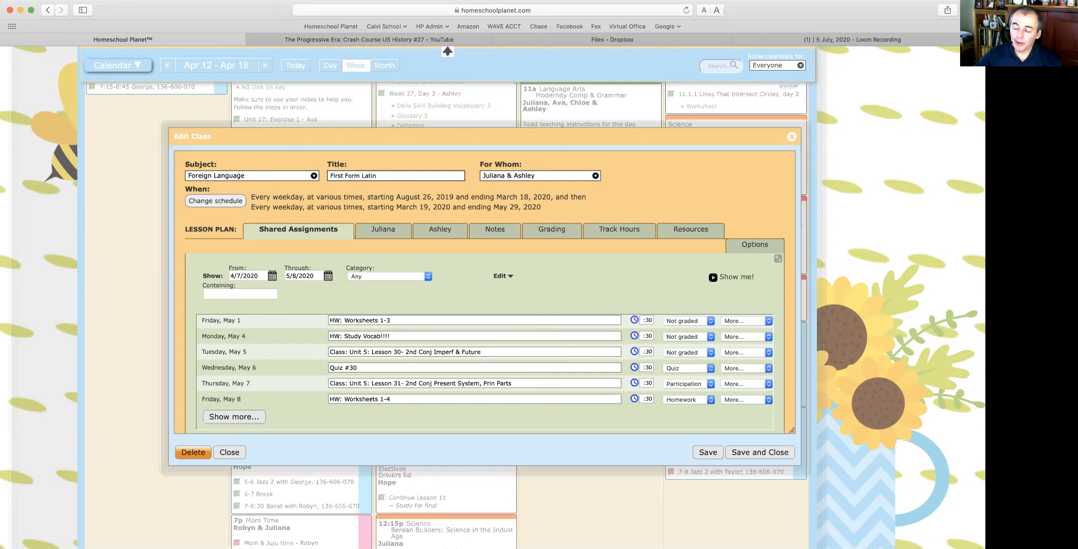
{"action": "scroll", "coordinate": [842, 108], "scroll_direction": "down", "scroll_amount": 2}
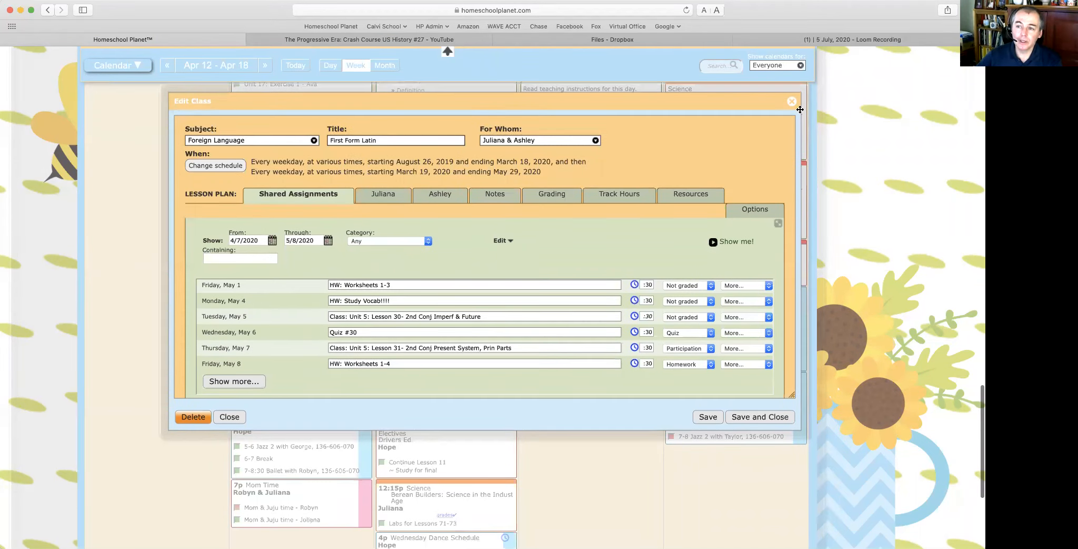
Step: Close the First Form Latin class editor without saving changes
{"action": "left_click", "coordinate": [791, 102]}
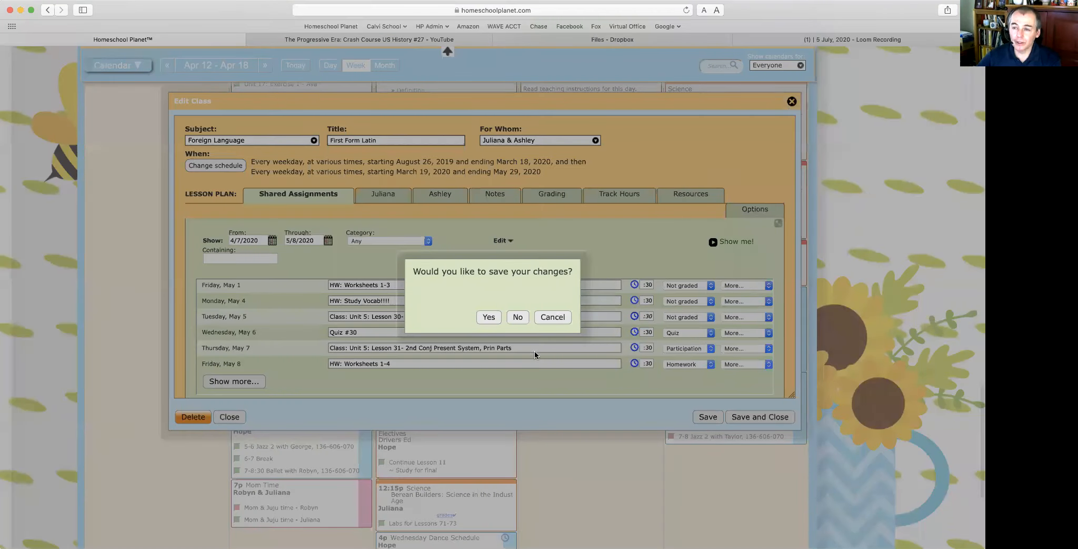
{"action": "left_click", "coordinate": [514, 318]}
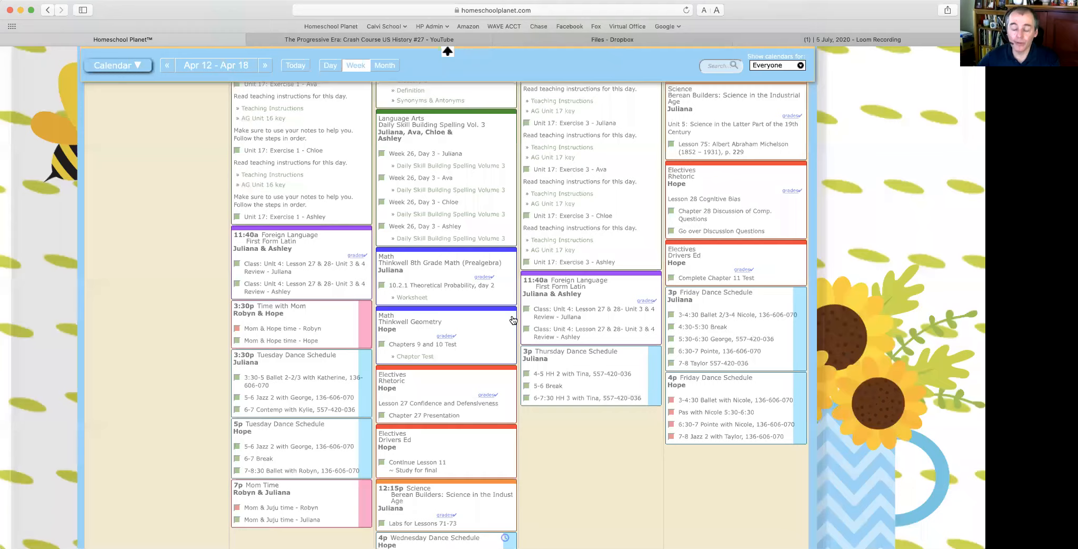
{"action": "scroll", "coordinate": [618, 363], "scroll_direction": "down", "scroll_amount": 5}
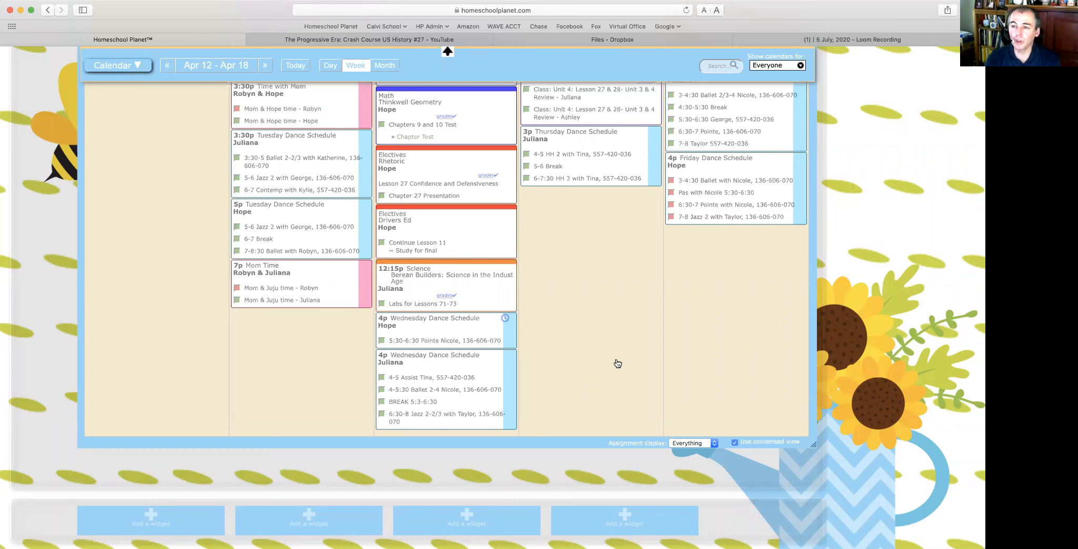
Step: Mark four Friday Dance Schedule items and the first Mom Time entry as done
{"action": "left_click", "coordinate": [671, 180]}
{"action": "left_click", "coordinate": [671, 192]}
{"action": "left_click", "coordinate": [671, 204]}
{"action": "left_click", "coordinate": [671, 216]}
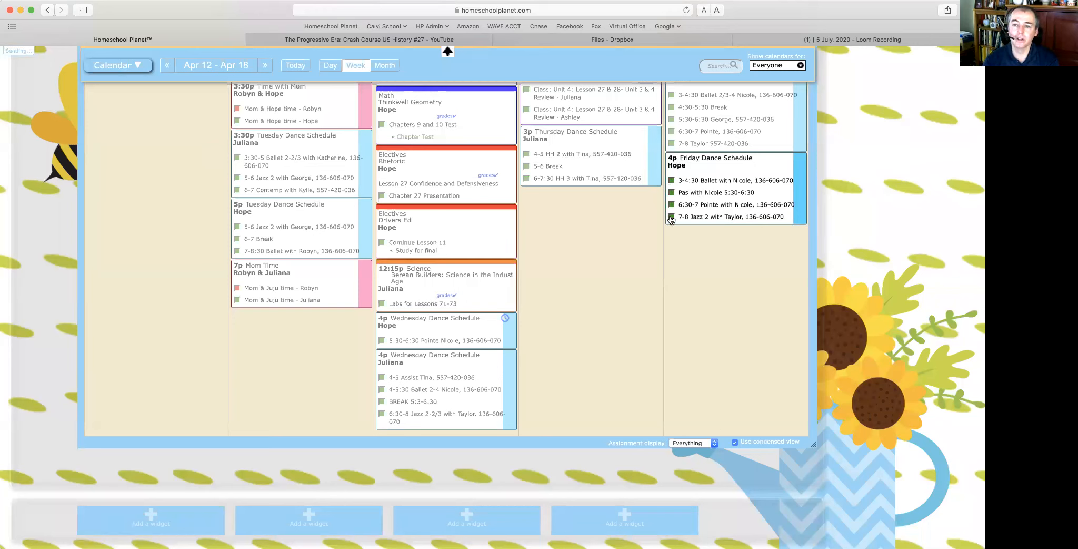
{"action": "left_click", "coordinate": [237, 288]}
{"action": "scroll", "coordinate": [618, 241], "scroll_direction": "up", "scroll_amount": 3}
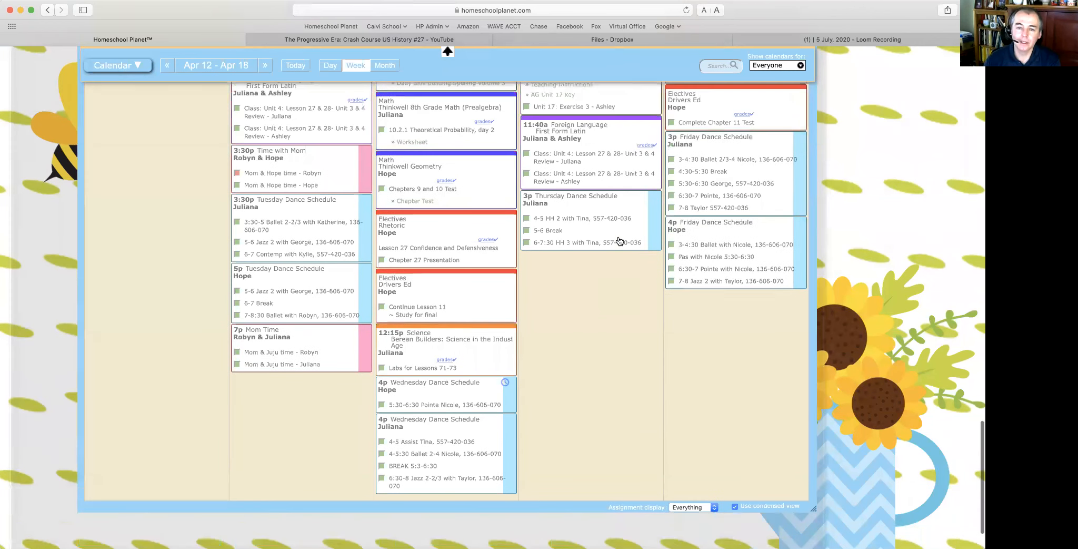
{"action": "scroll", "coordinate": [531, 213], "scroll_direction": "up", "scroll_amount": 8}
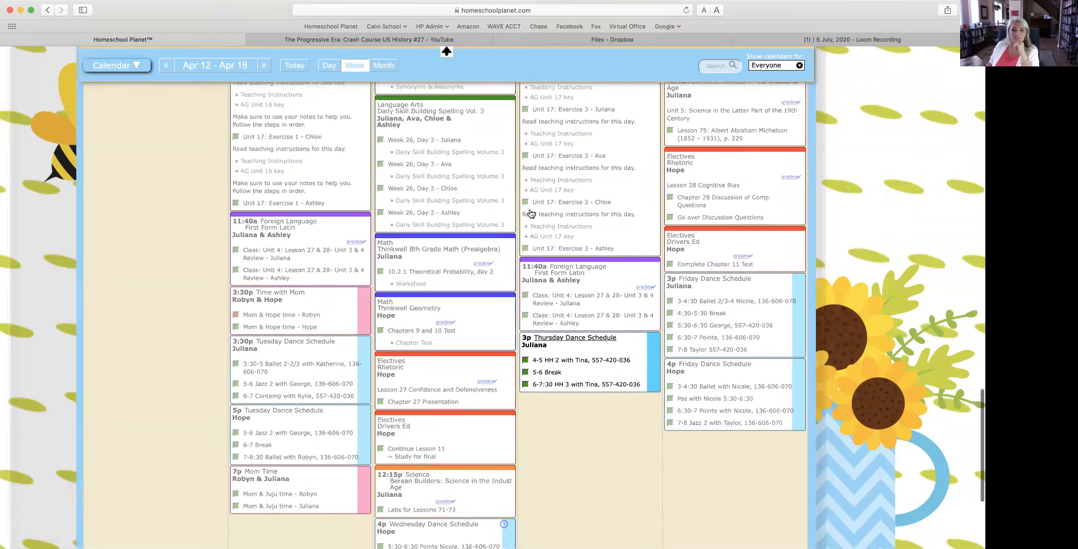
Step: Edit Wednesday's Thinkwell 8th Grade Math class and bring up Assign a Resource from its Resources tab
{"action": "left_click", "coordinate": [405, 309]}
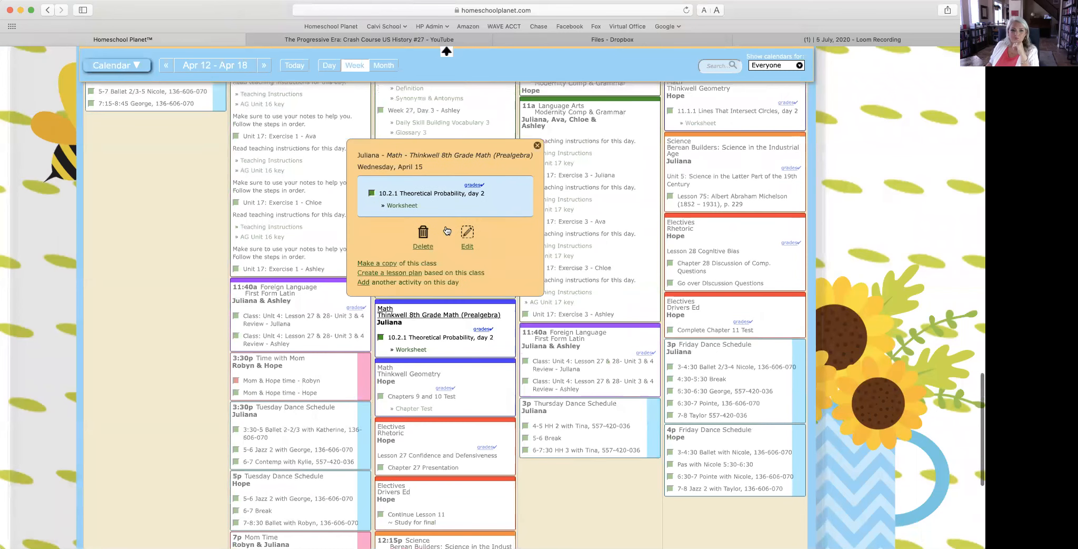
{"action": "left_click", "coordinate": [463, 247]}
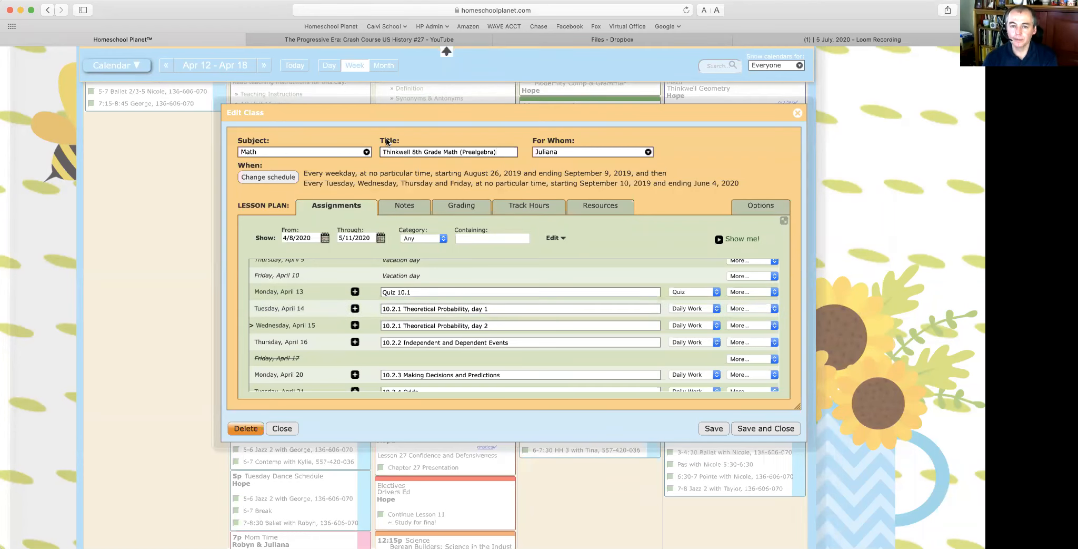
{"action": "left_click", "coordinate": [594, 208]}
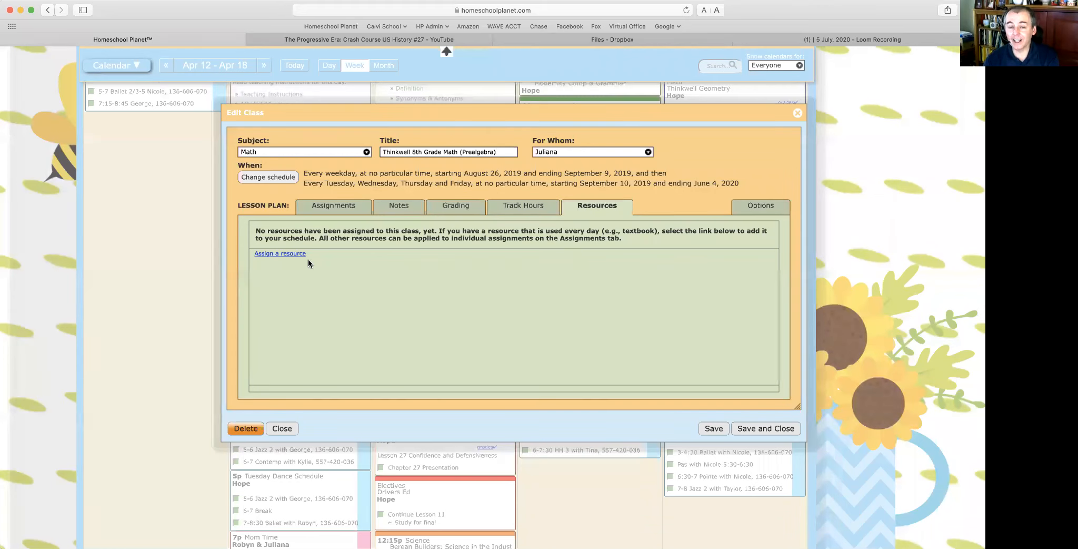
{"action": "left_click", "coordinate": [293, 255]}
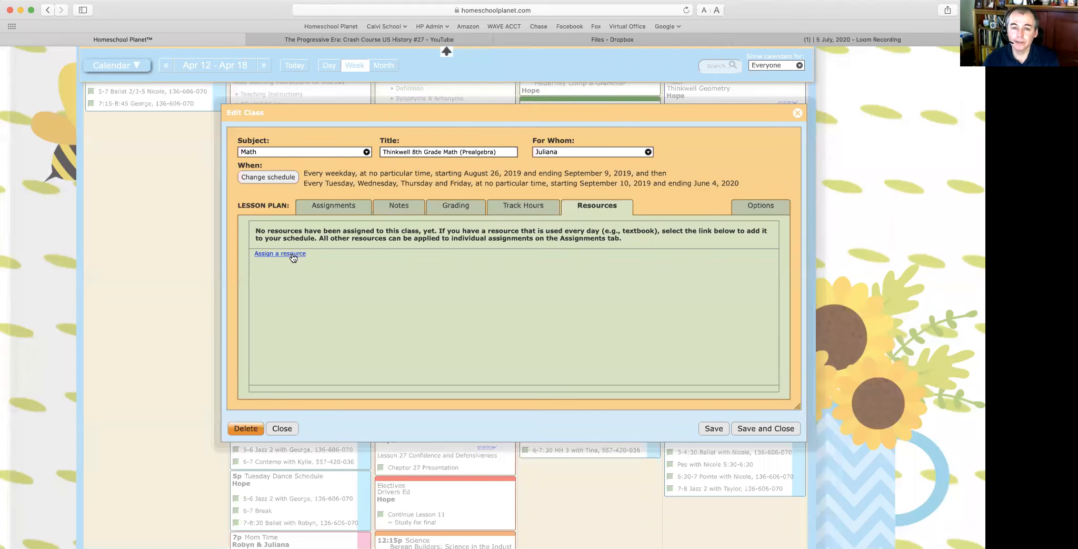
{"action": "left_click", "coordinate": [261, 255]}
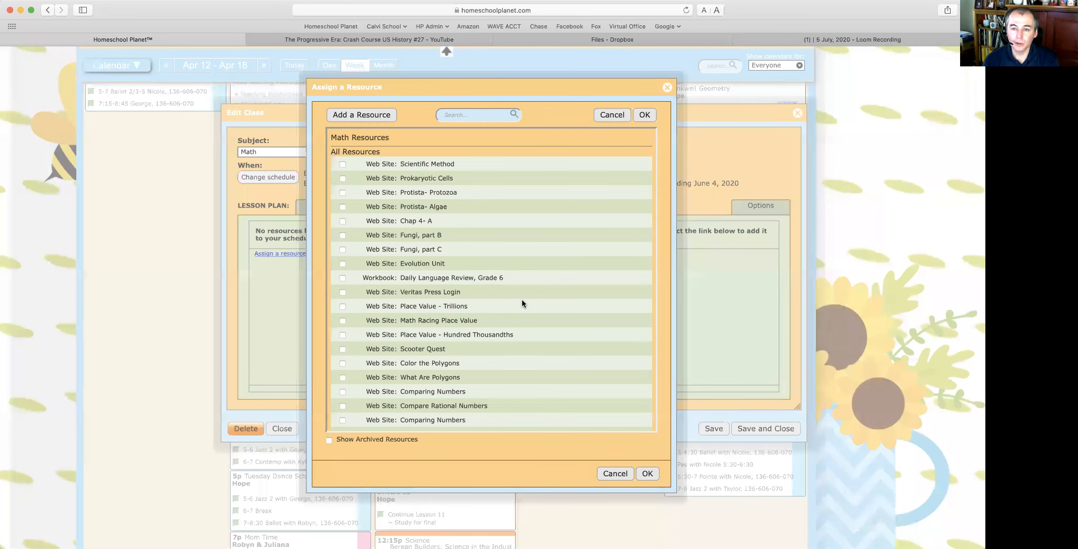
Step: Try searching the resource list, clear the search, and assign the Scientific Method web site
{"action": "left_click", "coordinate": [469, 117]}
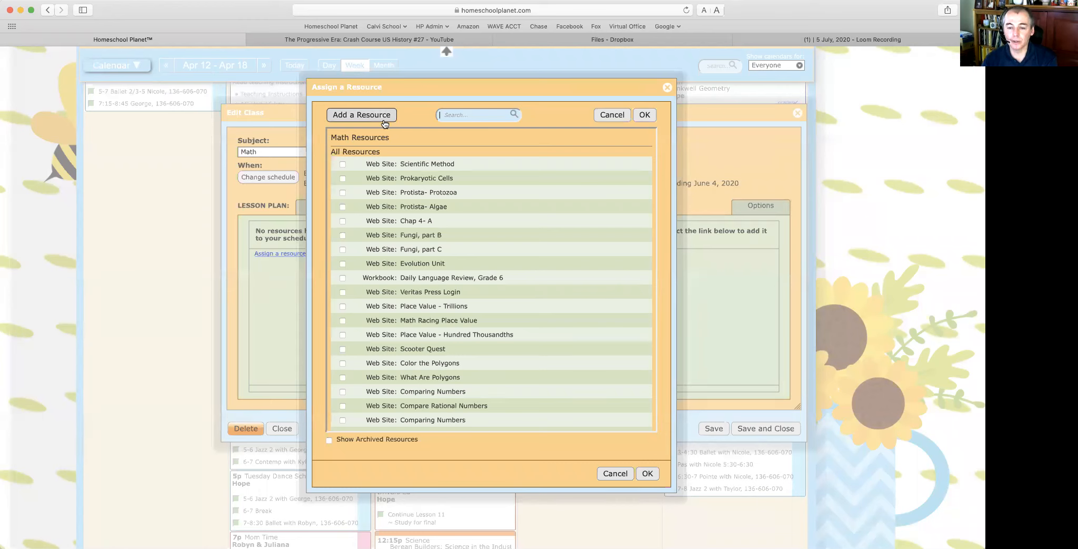
{"action": "scroll", "coordinate": [473, 262], "scroll_direction": "down", "scroll_amount": 15}
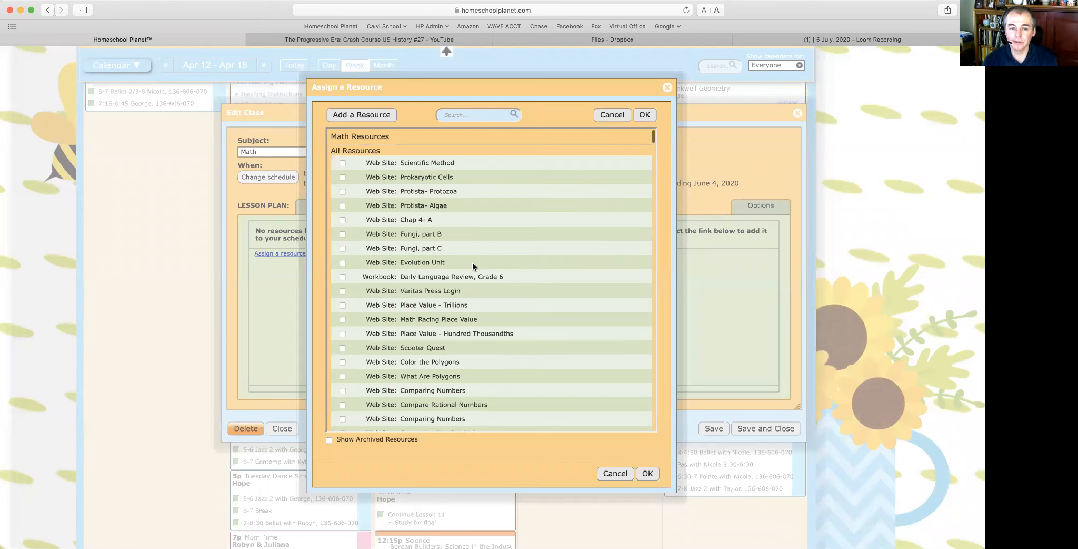
{"action": "scroll", "coordinate": [474, 264], "scroll_direction": "down", "scroll_amount": 10}
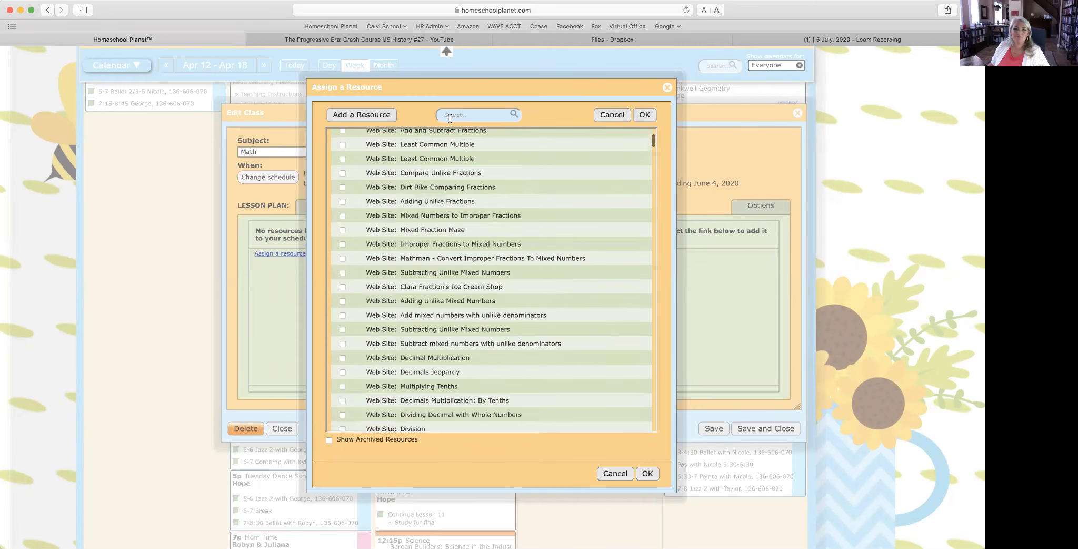
{"action": "type", "text": "Harr"}
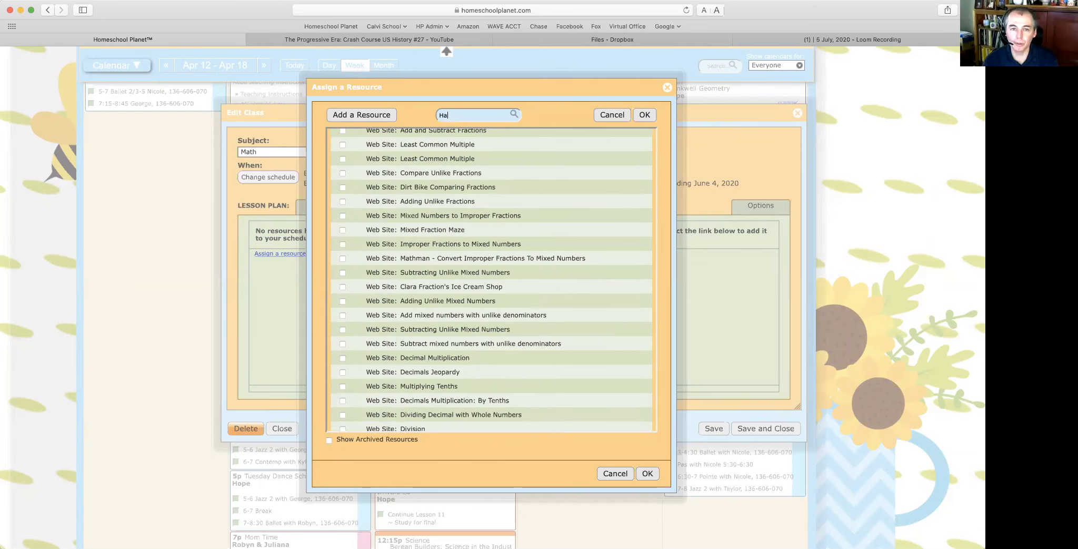
{"action": "key", "text": "BackSpace"}
{"action": "key", "text": "BackSpace"}
{"action": "key", "text": "BackSpace"}
{"action": "type", "text": "P"}
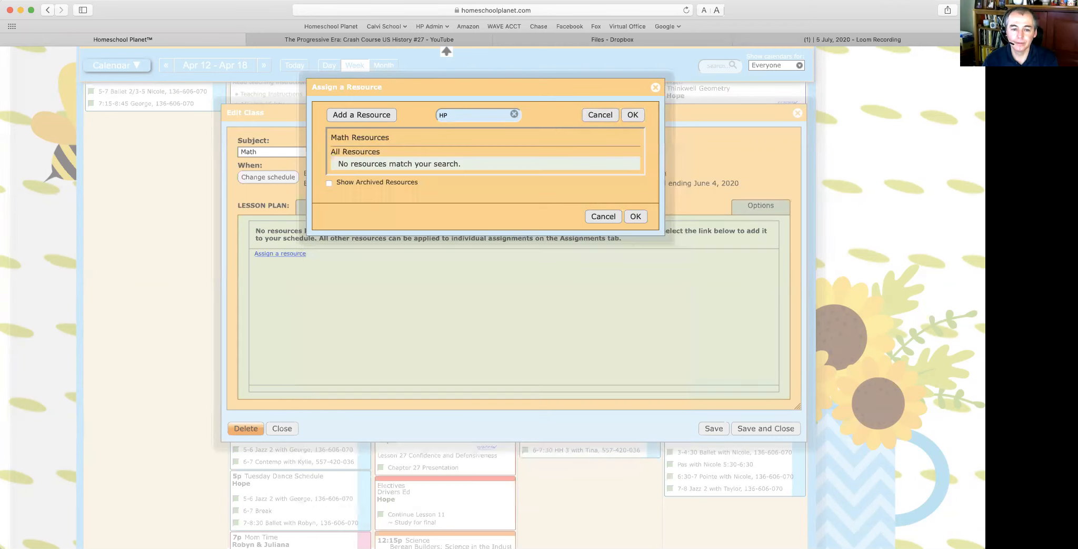
{"action": "key", "text": "BackSpace"}
{"action": "key", "text": "BackSpace"}
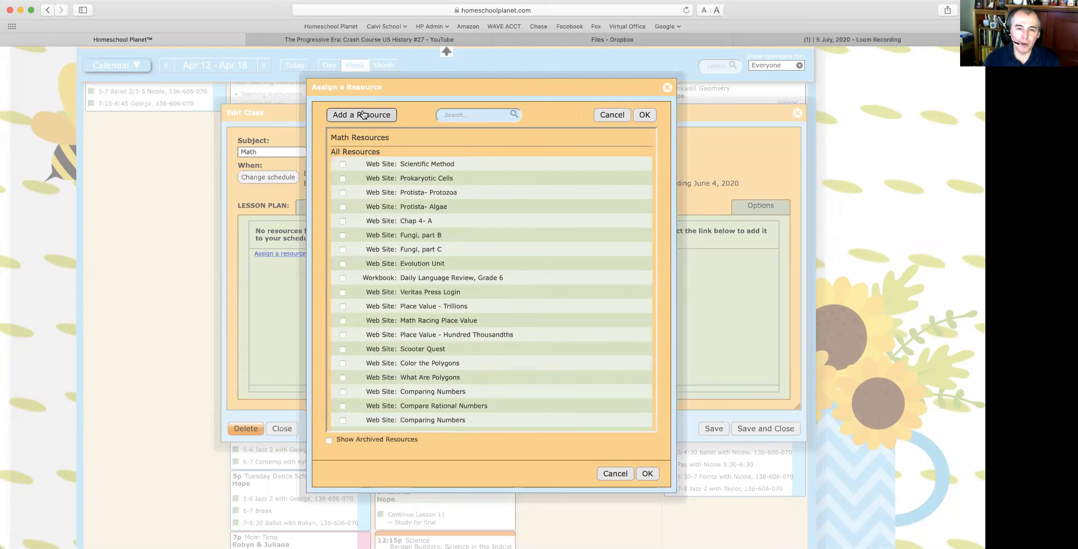
{"action": "left_click", "coordinate": [415, 163]}
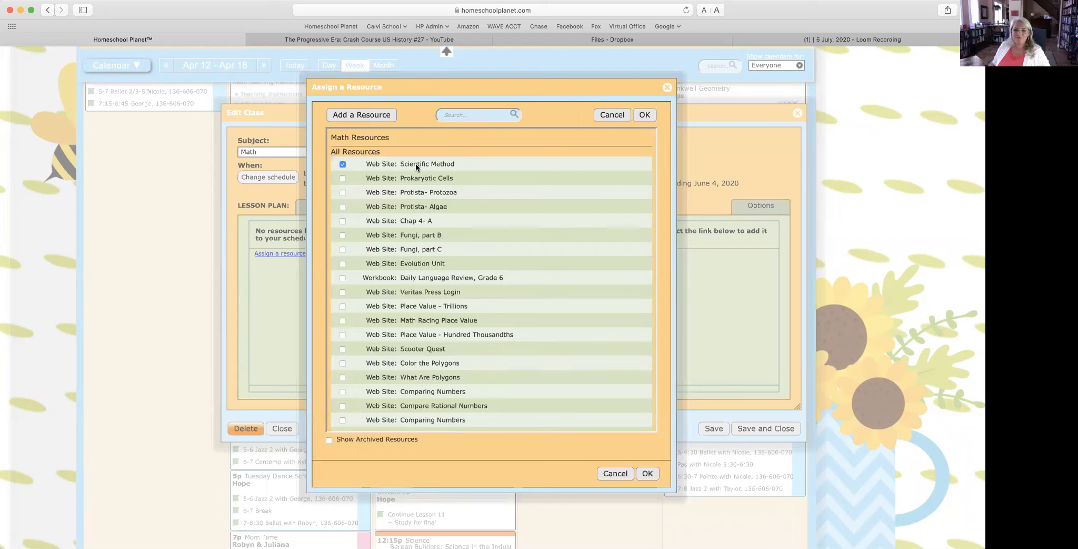
{"action": "left_click", "coordinate": [652, 474]}
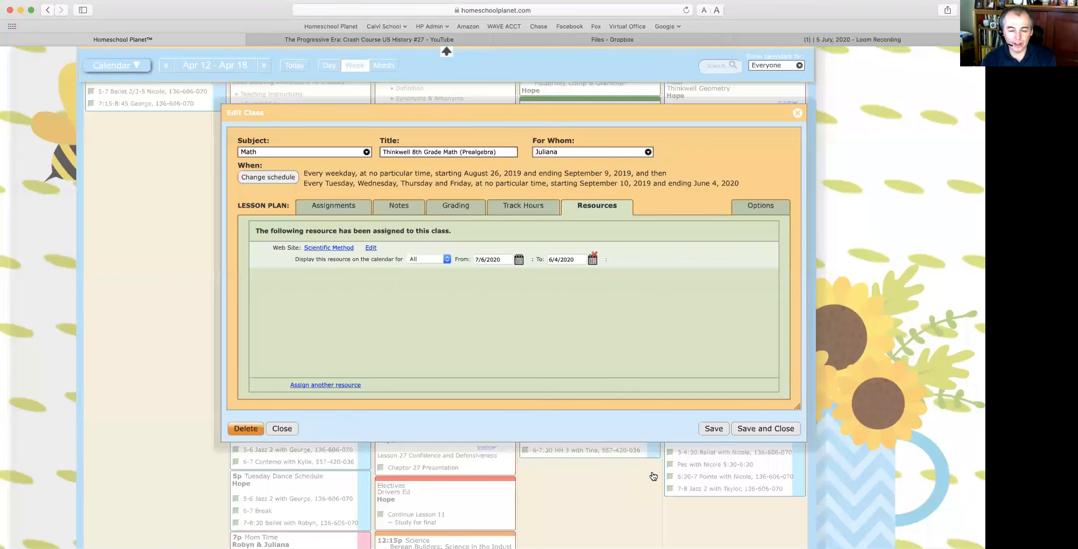
Step: Keep the resource displayed for All, then close the Thinkwell 8th Grade Math editor without saving
{"action": "left_click", "coordinate": [435, 258]}
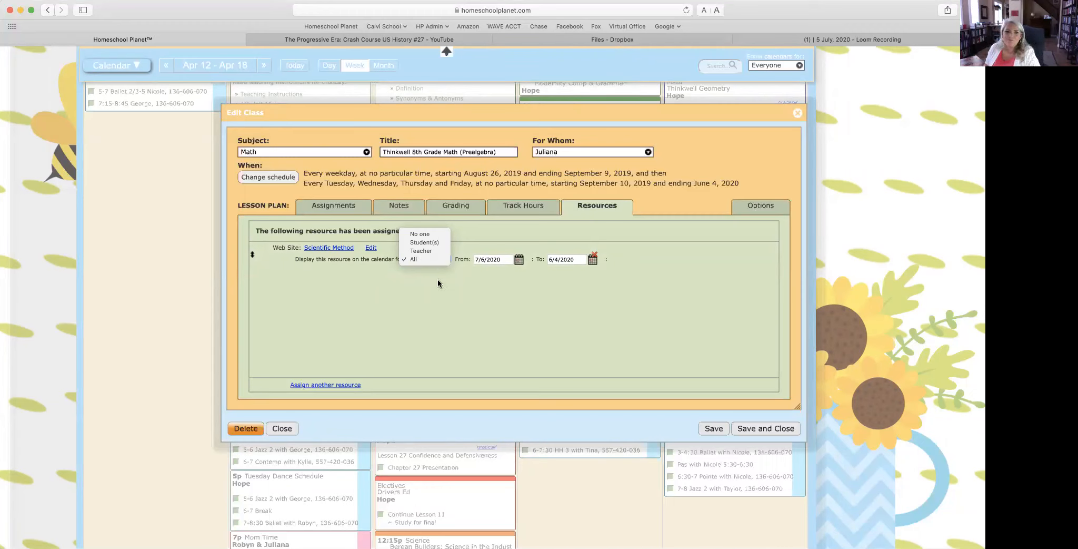
{"action": "left_click", "coordinate": [437, 282]}
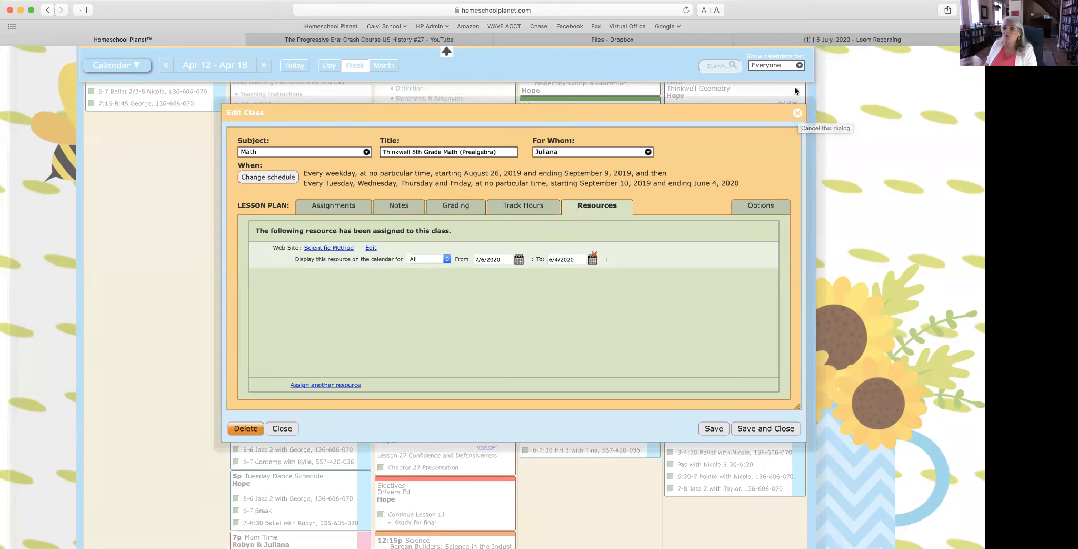
{"action": "left_click", "coordinate": [797, 114]}
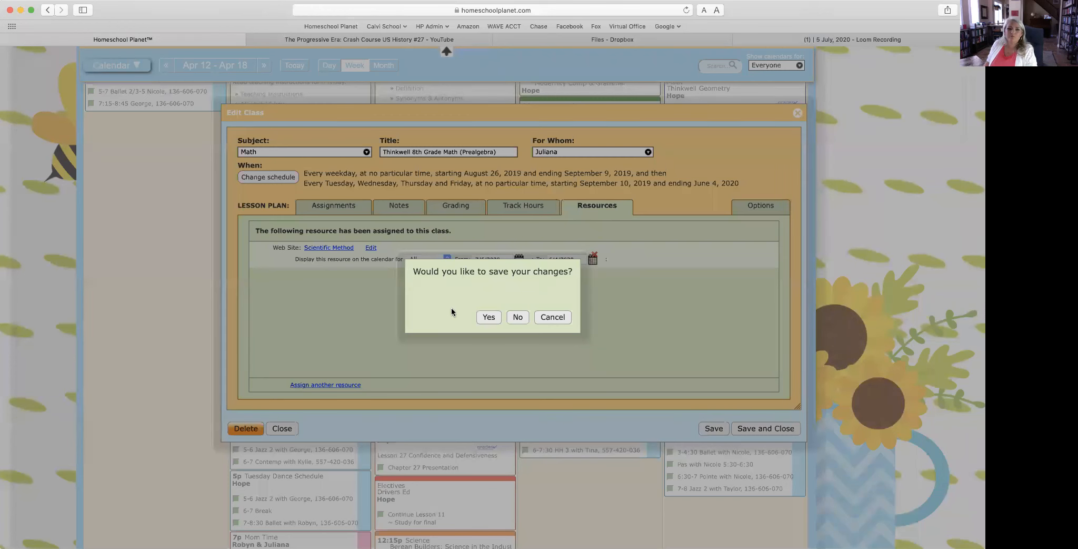
{"action": "left_click", "coordinate": [517, 318]}
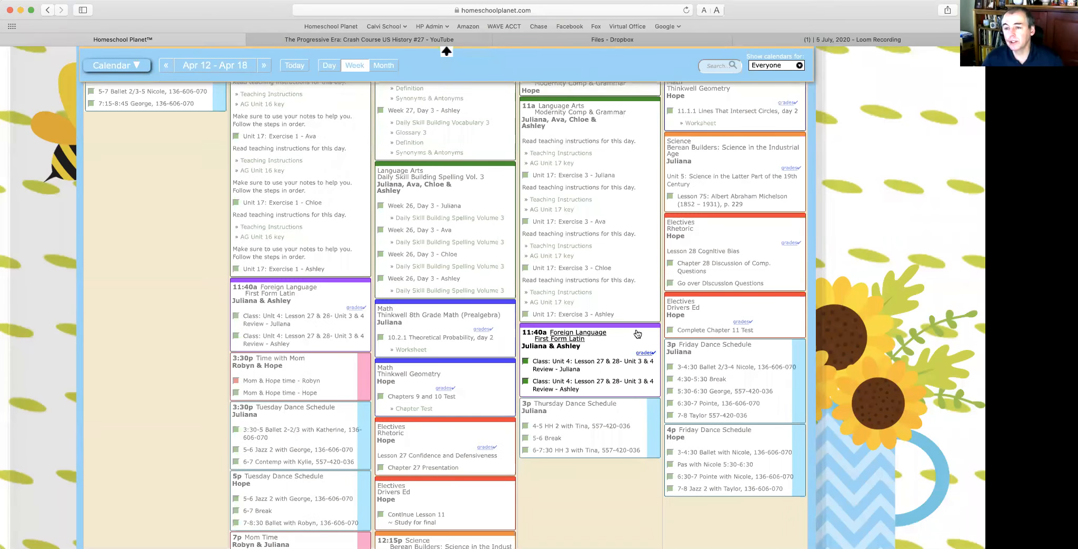
Step: Scroll through the April 12–18 week, then jump to today's empty Jul 5 – Jul 11 week
{"action": "scroll", "coordinate": [637, 333], "scroll_direction": "up", "scroll_amount": 3}
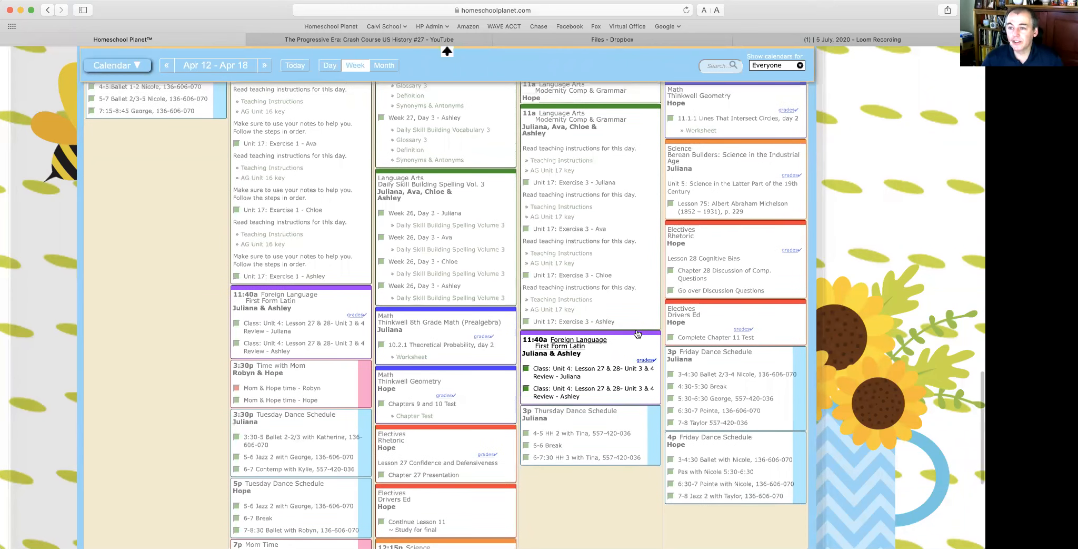
{"action": "scroll", "coordinate": [638, 334], "scroll_direction": "up", "scroll_amount": 10}
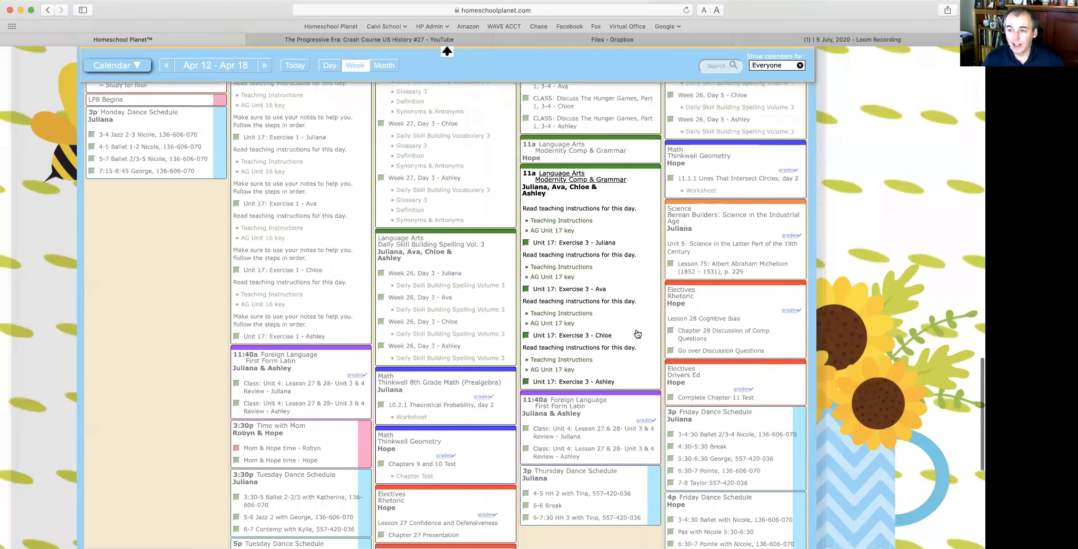
{"action": "scroll", "coordinate": [637, 333], "scroll_direction": "up", "scroll_amount": 14}
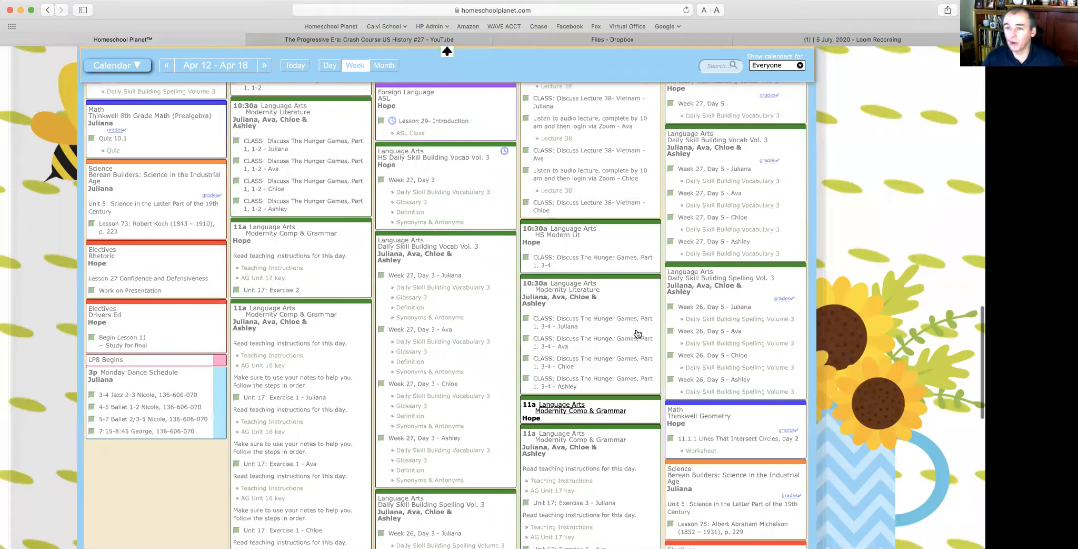
{"action": "scroll", "coordinate": [637, 333], "scroll_direction": "up", "scroll_amount": 10}
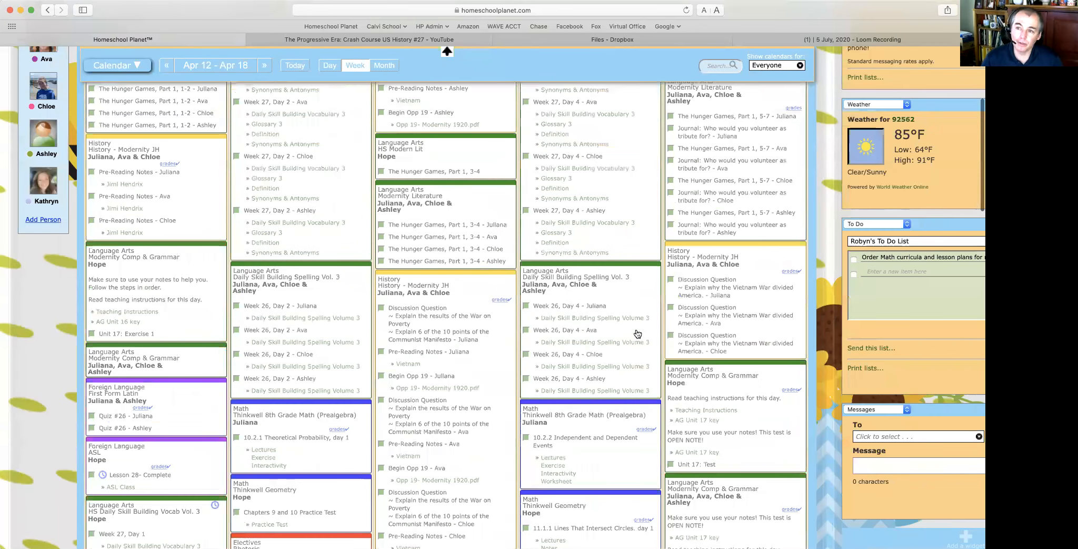
{"action": "scroll", "coordinate": [637, 333], "scroll_direction": "up", "scroll_amount": 10}
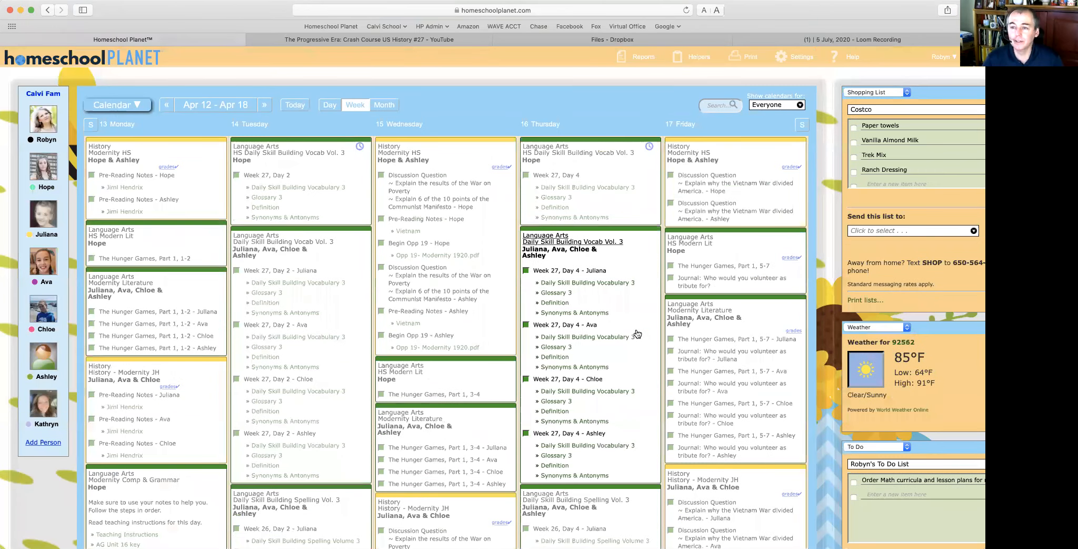
{"action": "scroll", "coordinate": [638, 333], "scroll_direction": "down", "scroll_amount": 2}
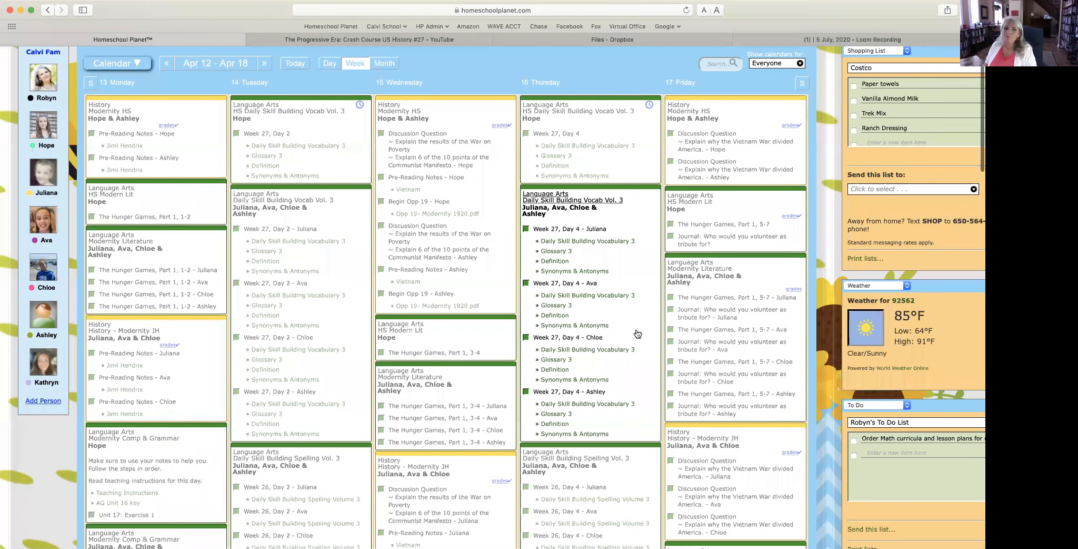
{"action": "scroll", "coordinate": [638, 334], "scroll_direction": "down", "scroll_amount": 15}
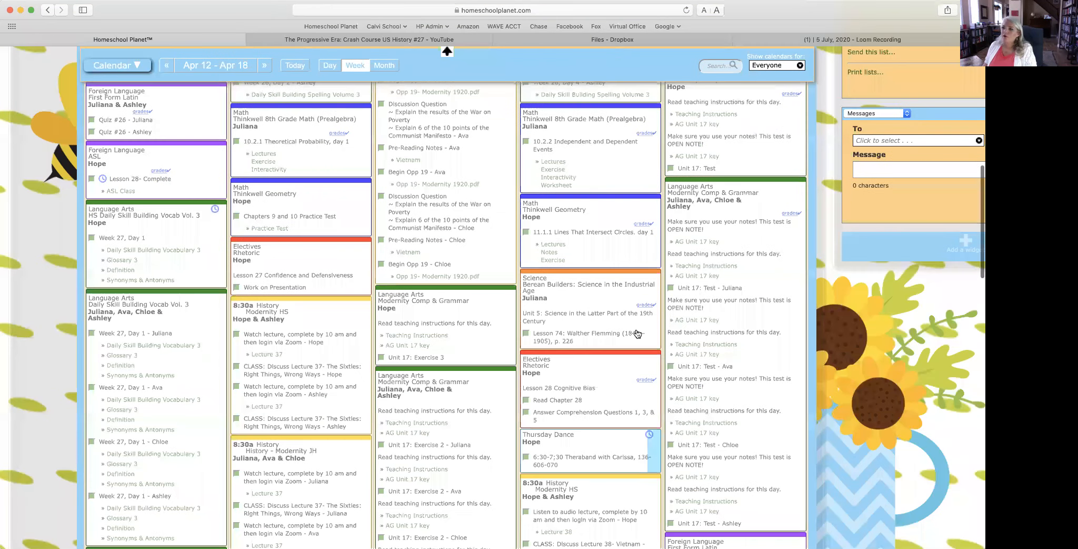
{"action": "scroll", "coordinate": [638, 333], "scroll_direction": "down", "scroll_amount": 5}
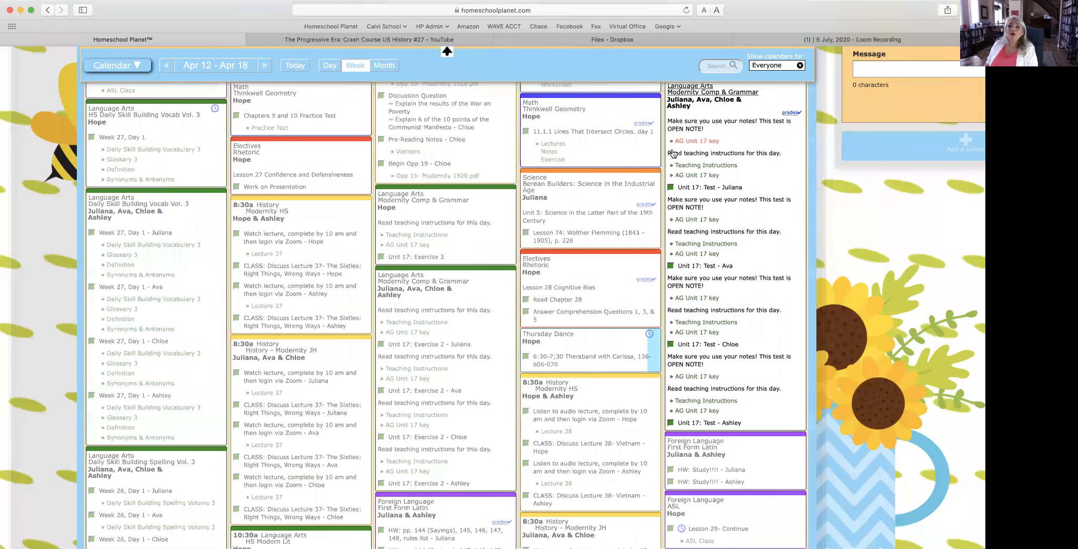
{"action": "left_click", "coordinate": [297, 65]}
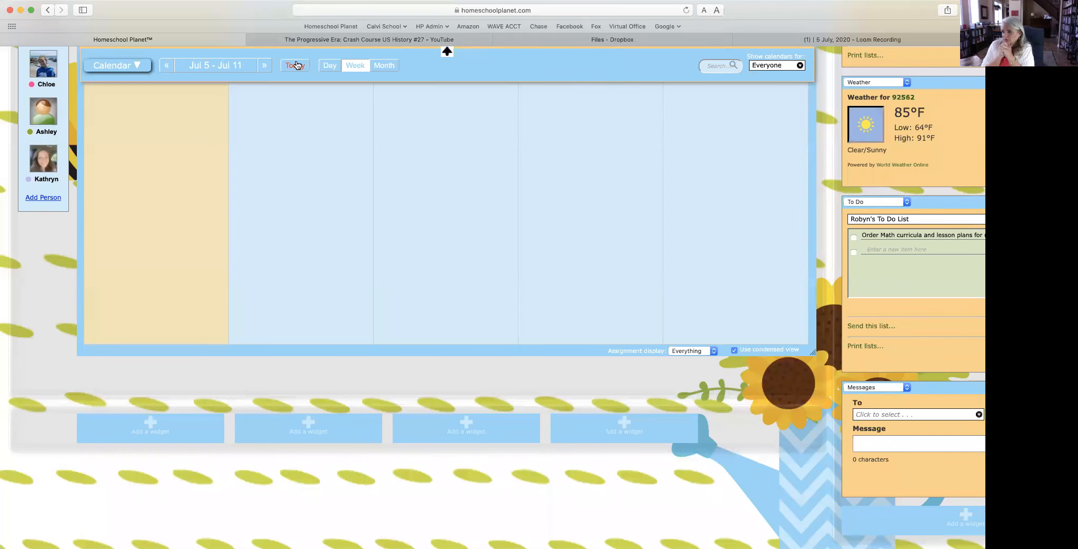